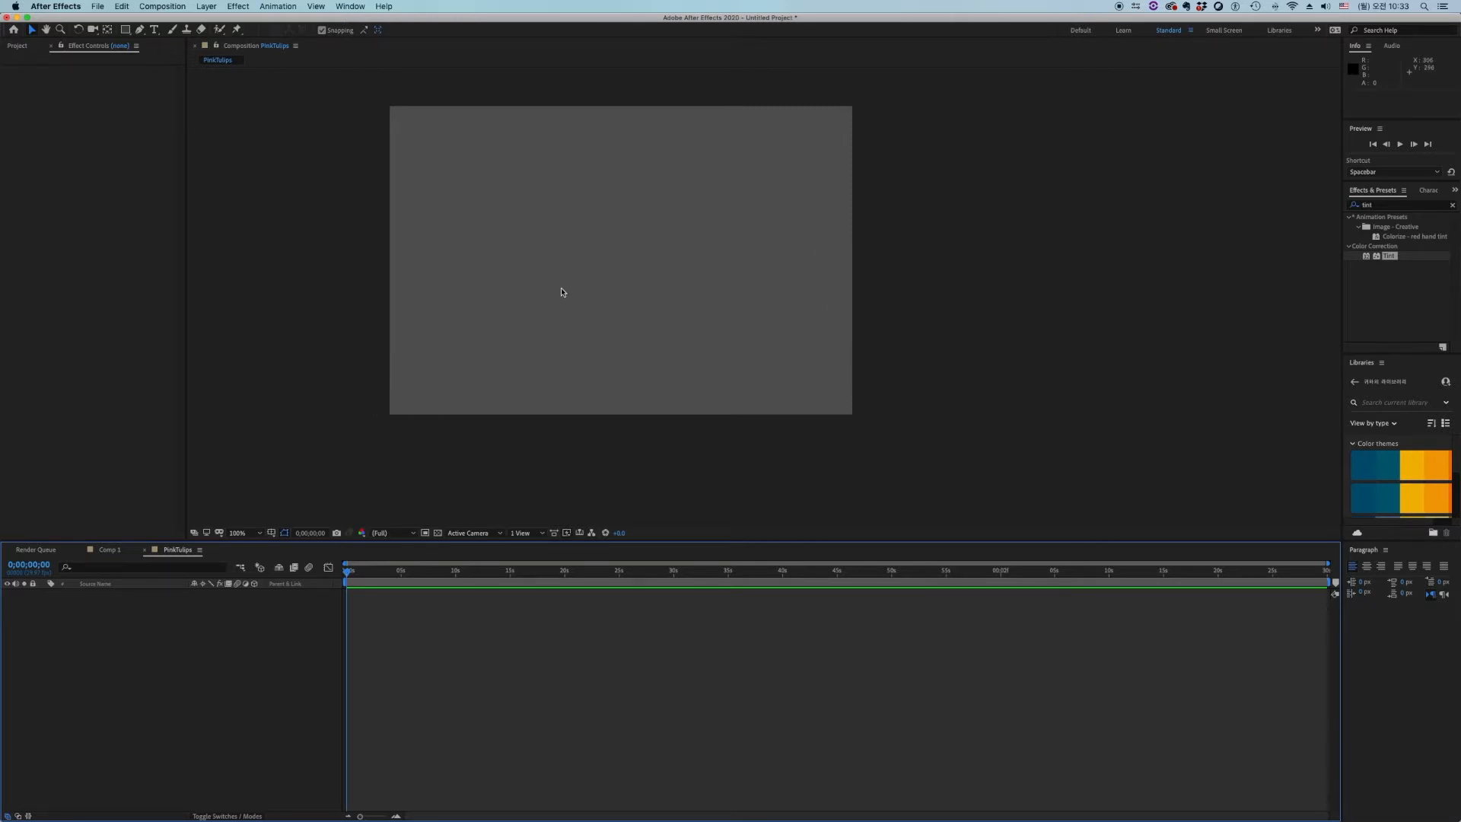
Create a composition-sized deep royal blue solid layer in the PinkTulips composition.
{"action": "right_click", "coordinate": [155, 611]}
{"action": "mouse_move", "coordinate": [190, 617]}
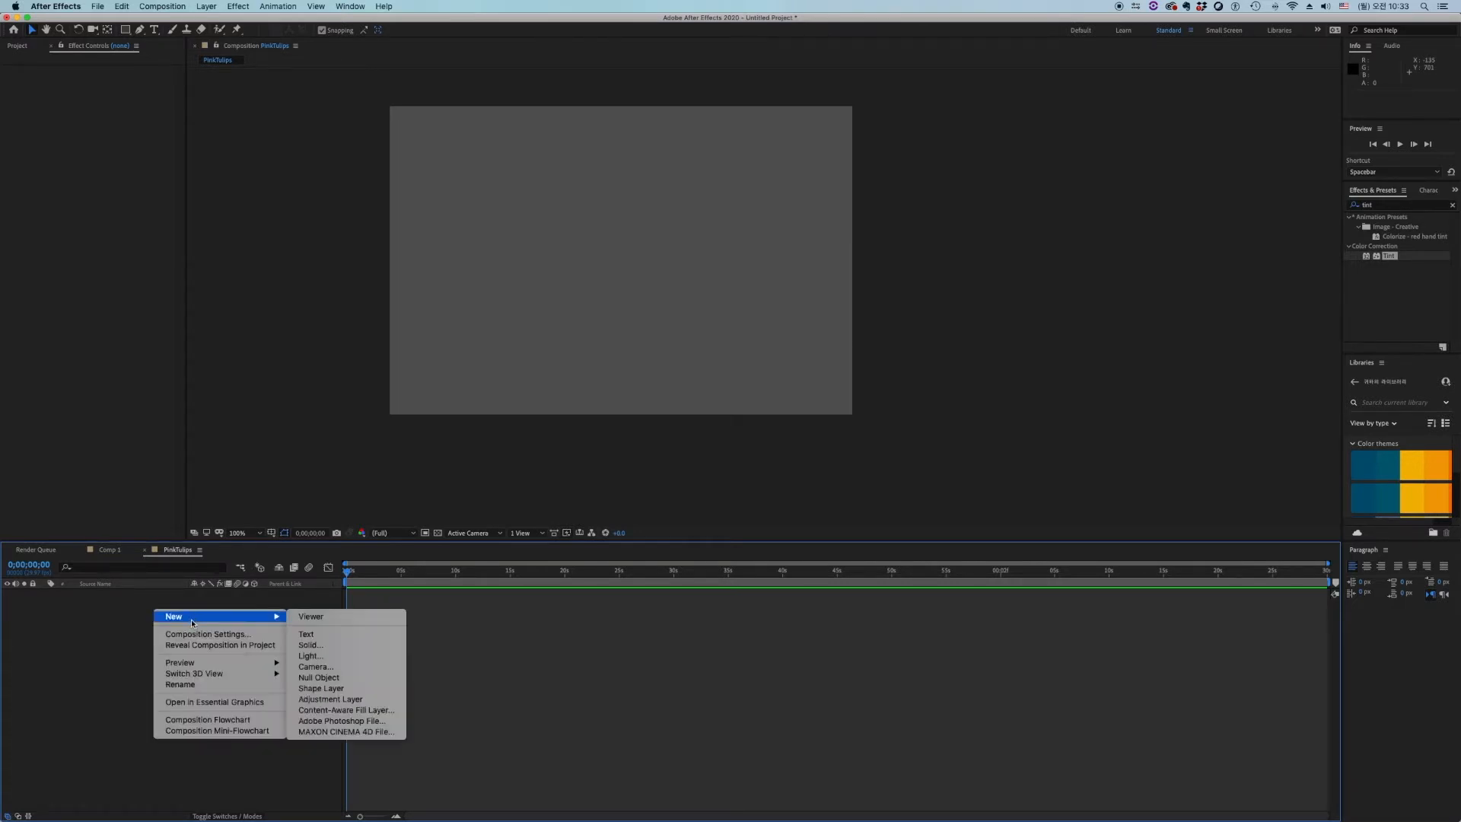
{"action": "left_click", "coordinate": [308, 645]}
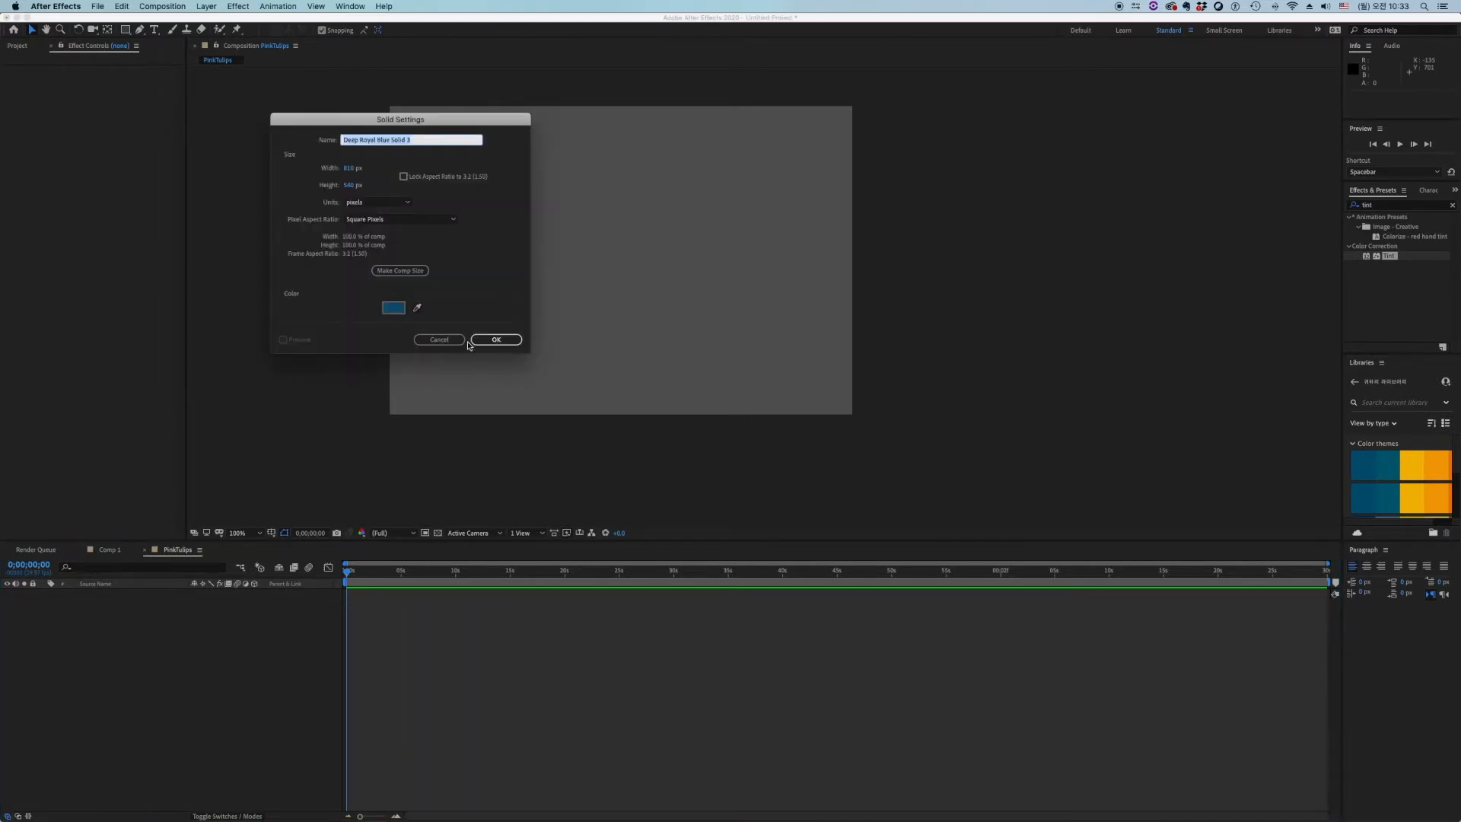
{"action": "left_click", "coordinate": [496, 344]}
{"action": "key", "text": "period"}
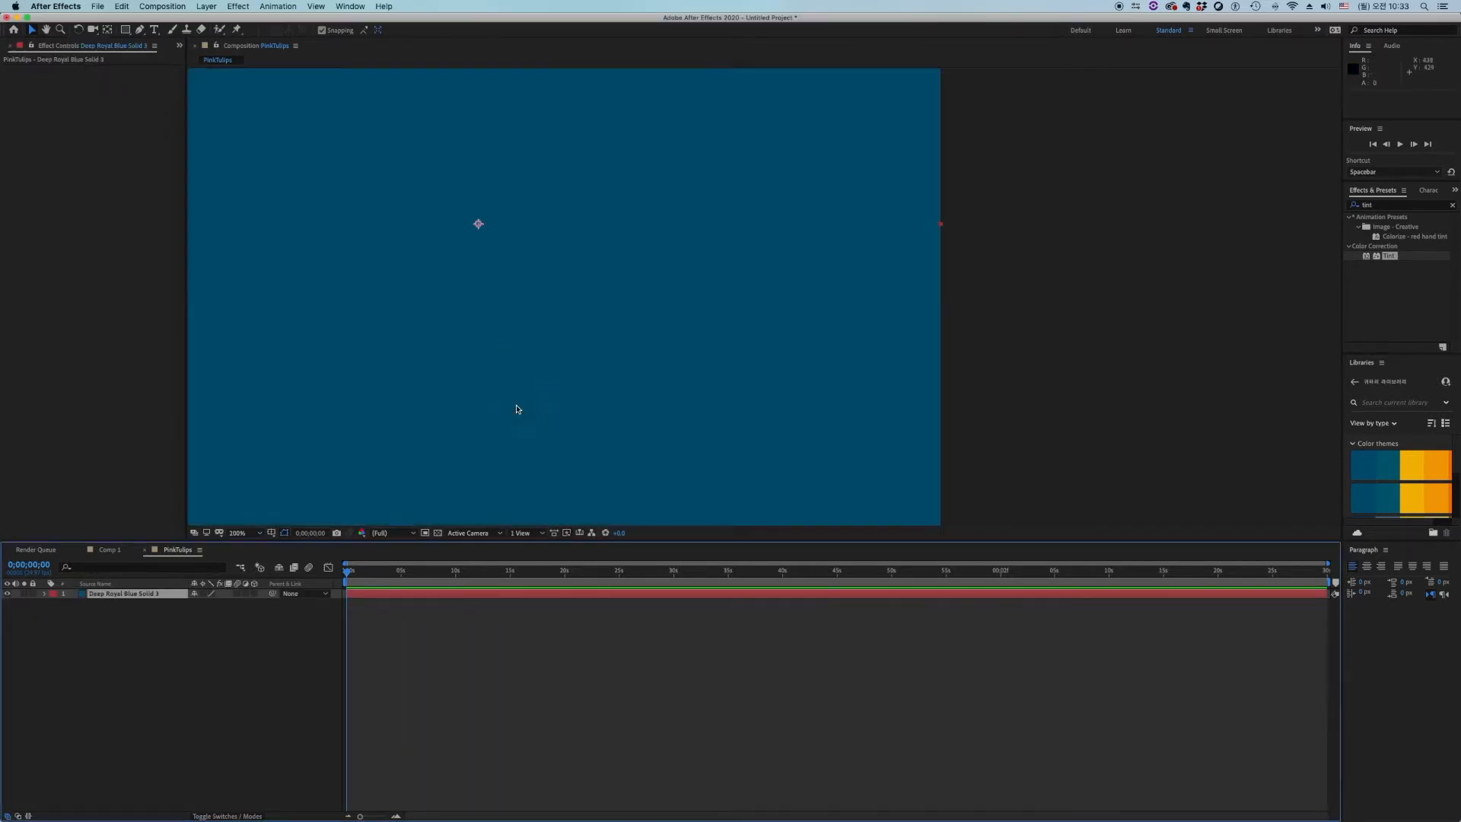
{"action": "key", "text": "comma"}
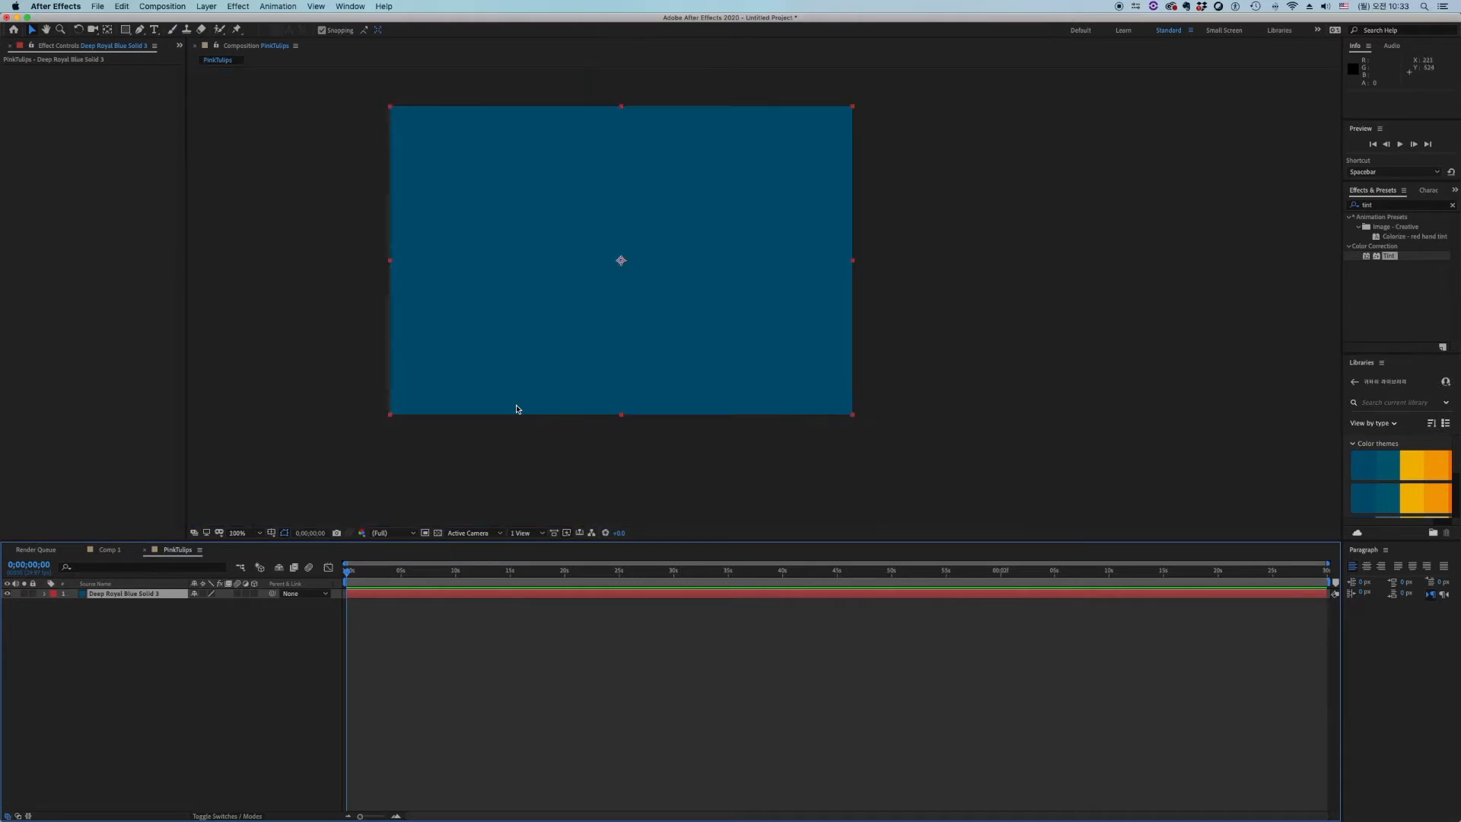
{"action": "left_click", "coordinate": [237, 533]}
{"action": "left_click", "coordinate": [245, 544]}
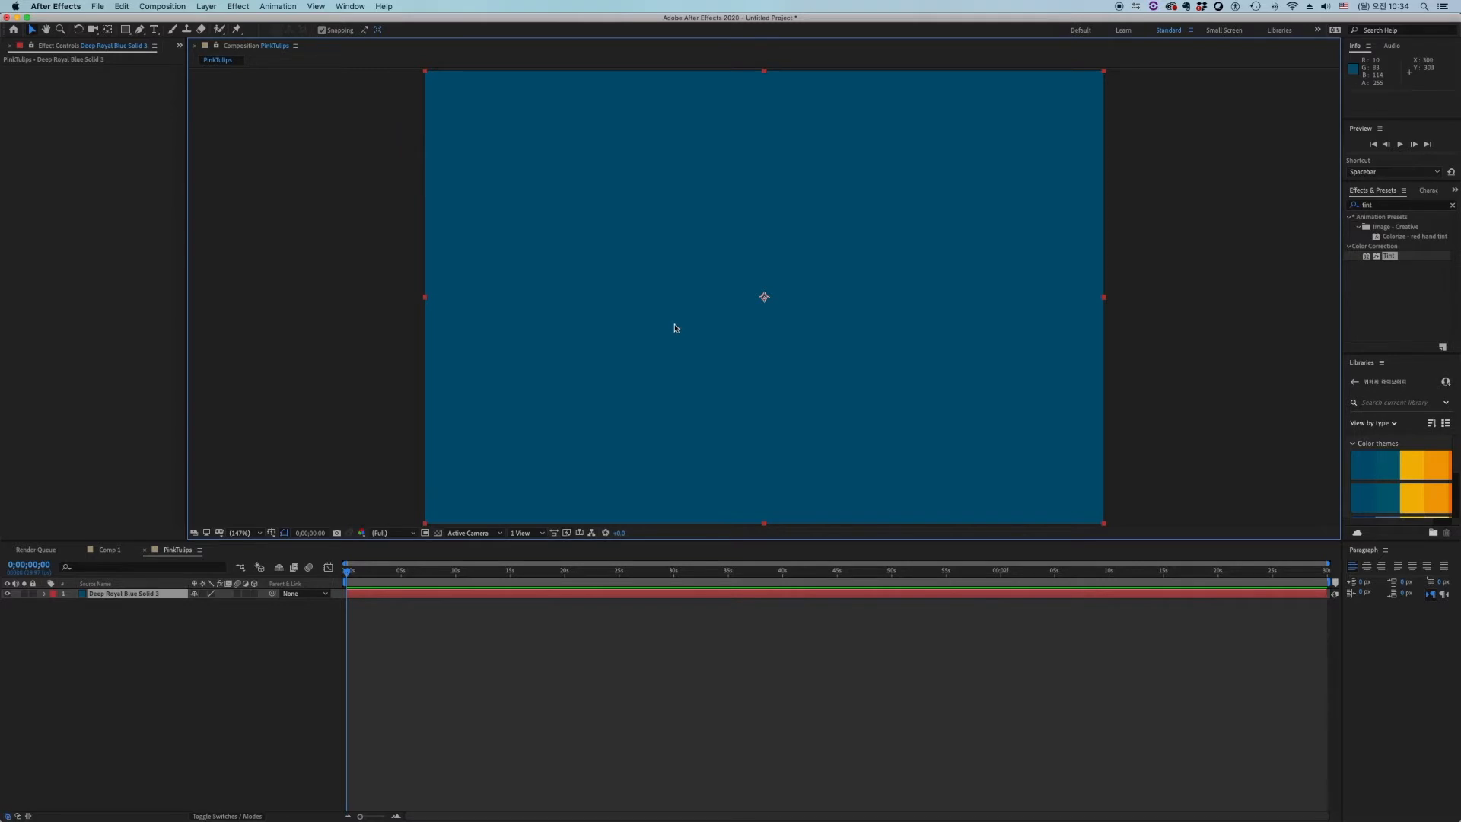
Try a rectangular mask of about 303 × 166 px on the upper-left part of the blue solid, and delete it.
{"action": "left_click", "coordinate": [130, 594]}
{"action": "left_click", "coordinate": [131, 621]}
{"action": "left_click", "coordinate": [127, 598]}
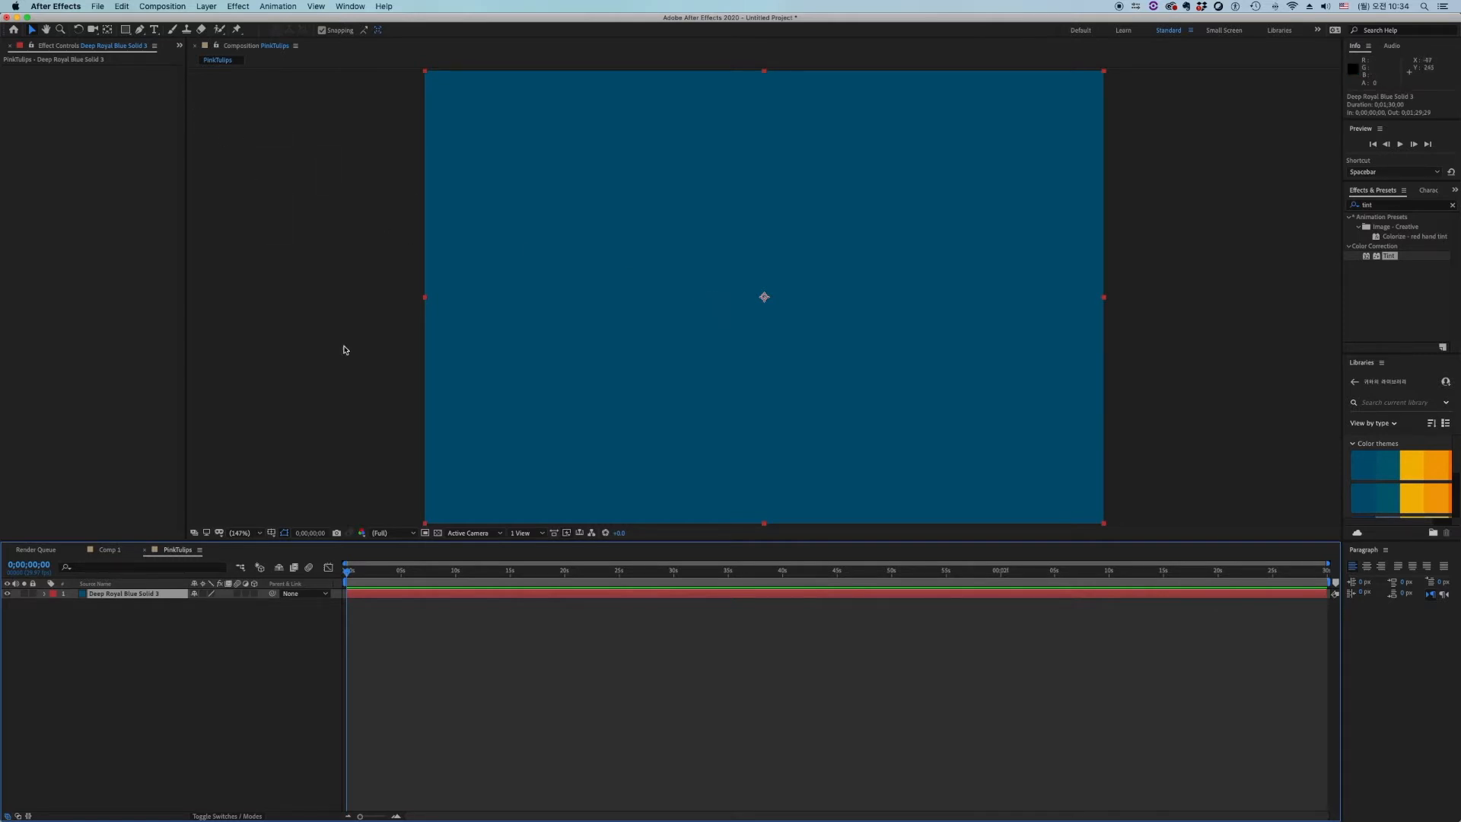
{"action": "left_click", "coordinate": [131, 629]}
{"action": "left_click", "coordinate": [119, 594]}
{"action": "left_click", "coordinate": [126, 29]}
{"action": "left_click_drag", "start_coordinate": [484, 134], "coordinate": [737, 272]}
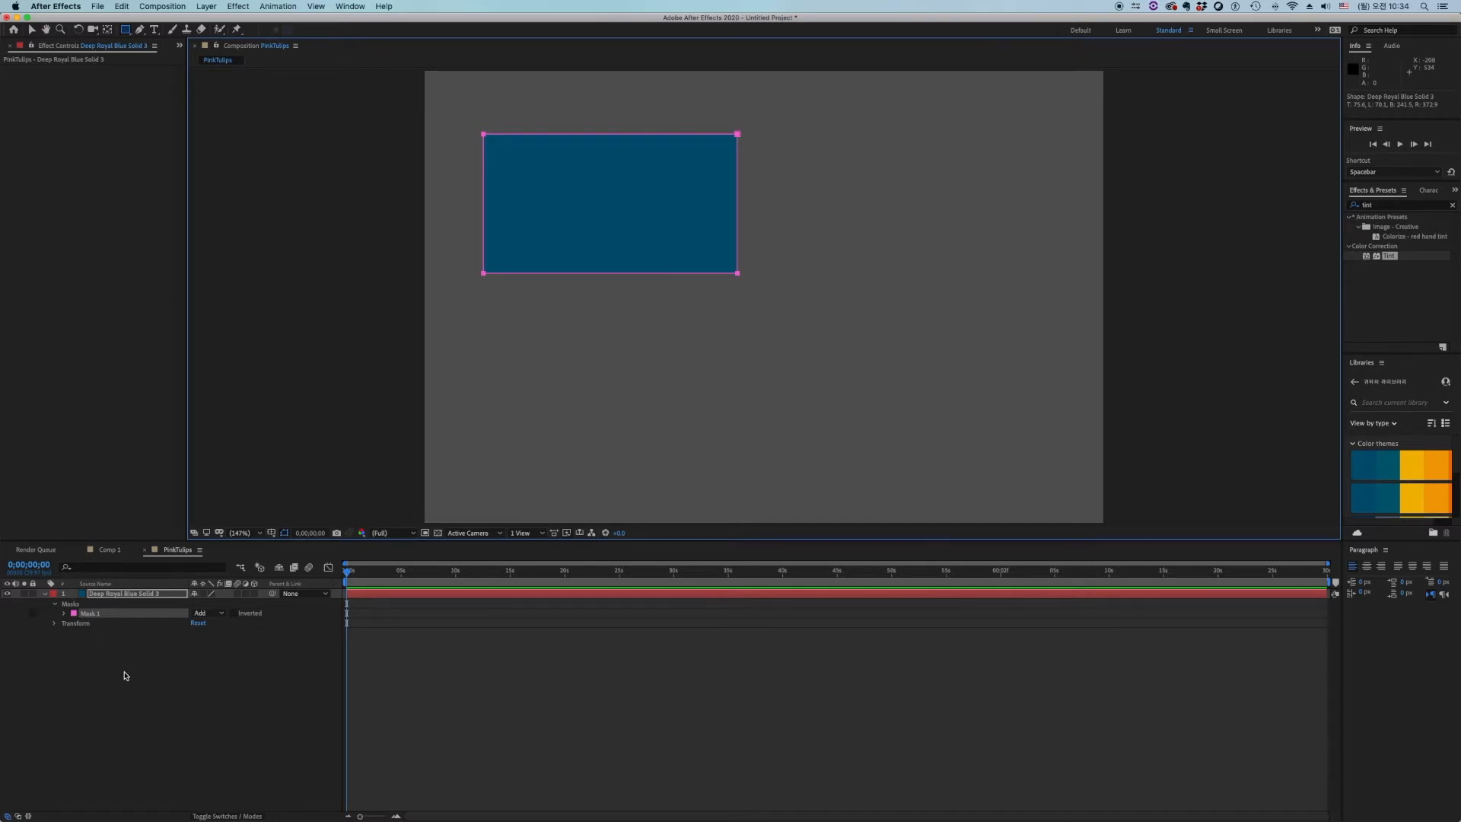
{"action": "key", "text": "Delete"}
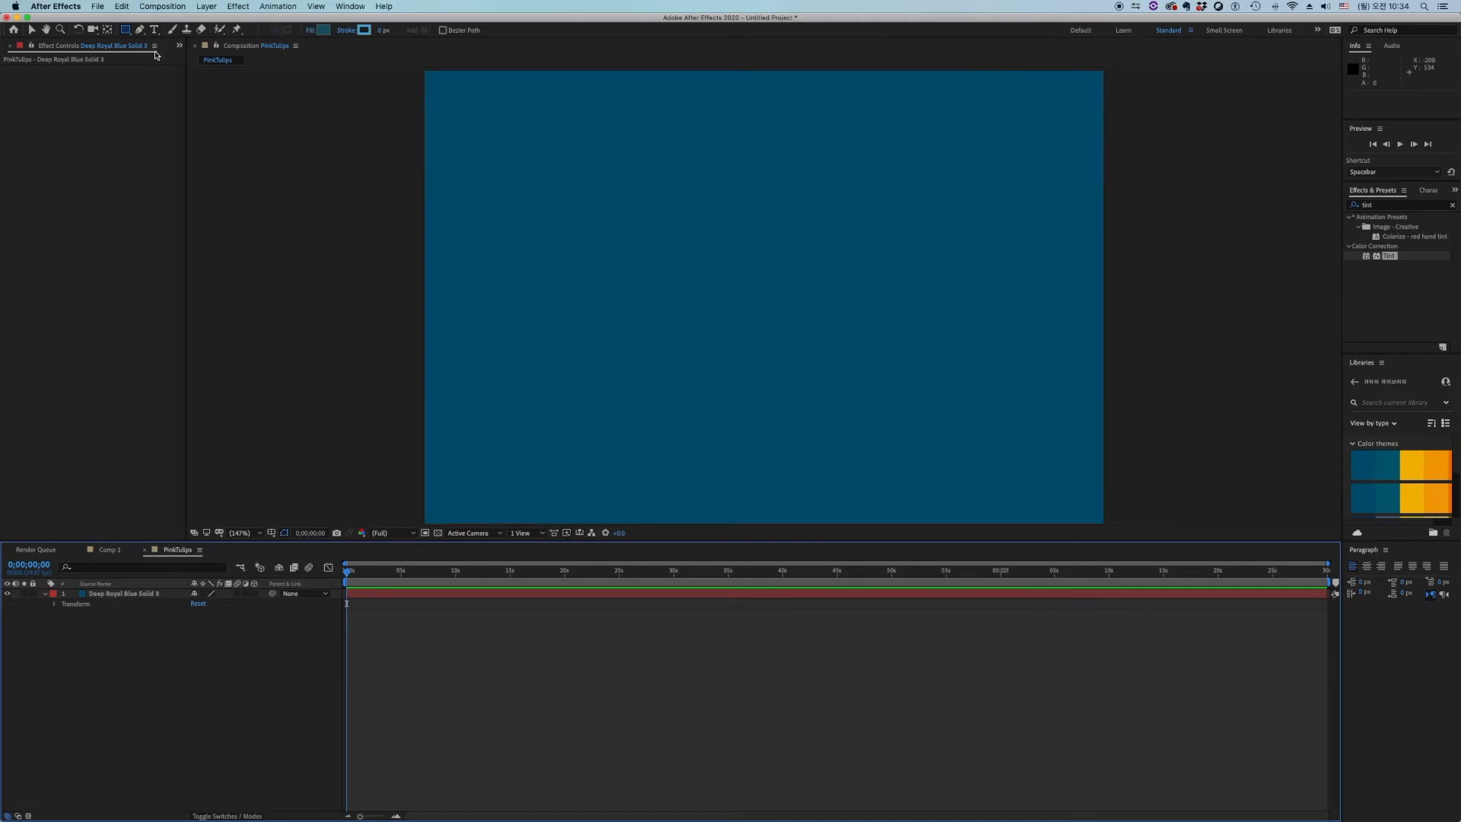
With no layer selected, set the shape fill to dark red and draw a rectangle shape layer of about 260 × 139 px.
{"action": "left_click", "coordinate": [323, 30]}
{"action": "left_click", "coordinate": [367, 212]}
{"action": "left_click", "coordinate": [459, 200]}
{"action": "left_click", "coordinate": [127, 32]}
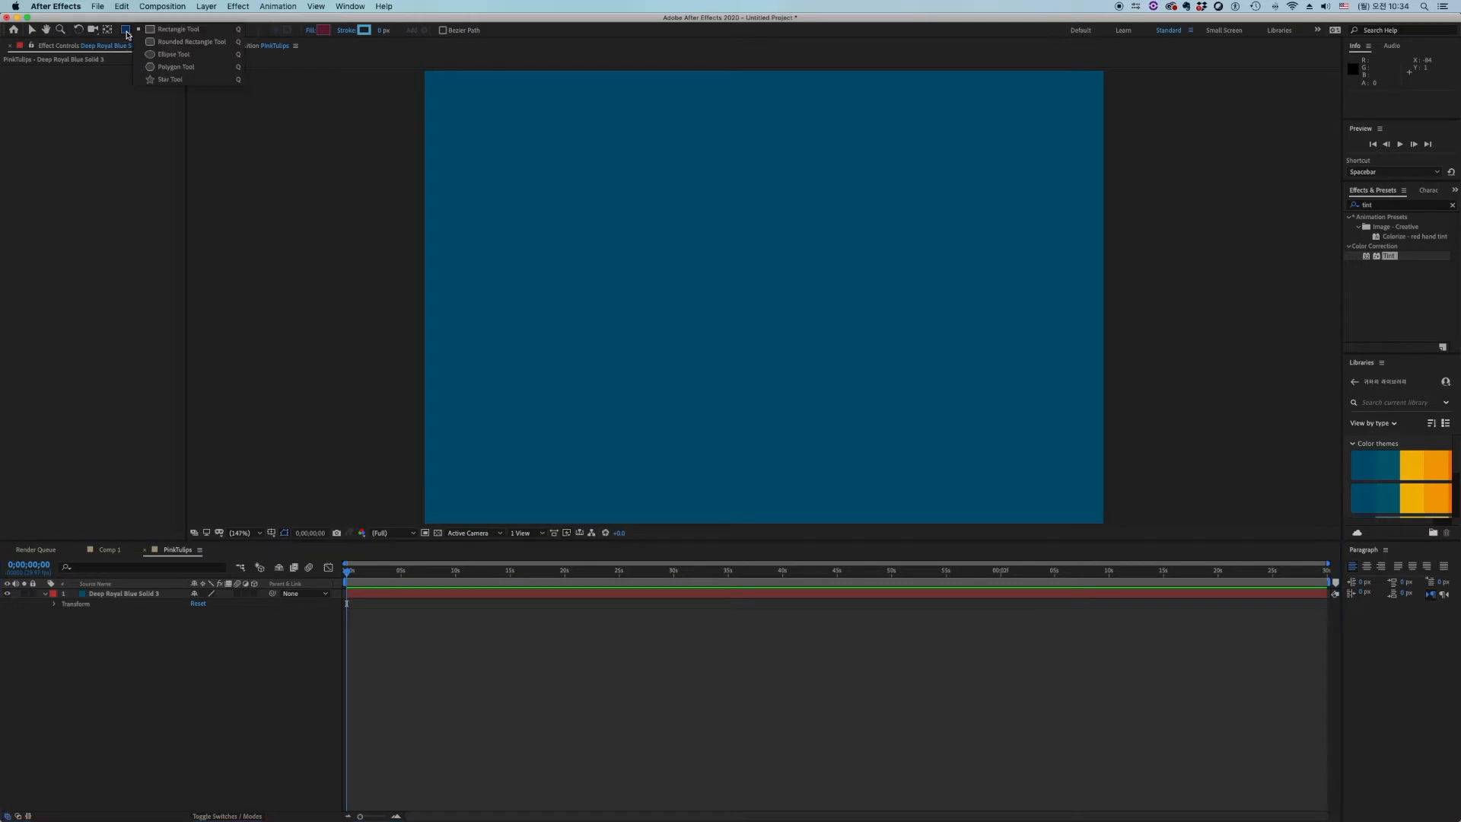
{"action": "mouse_move", "coordinate": [542, 171]}
{"action": "left_mouse_down"}
{"action": "mouse_move", "coordinate": [656, 260]}
{"action": "mouse_move", "coordinate": [760, 289]}
{"action": "left_mouse_up"}
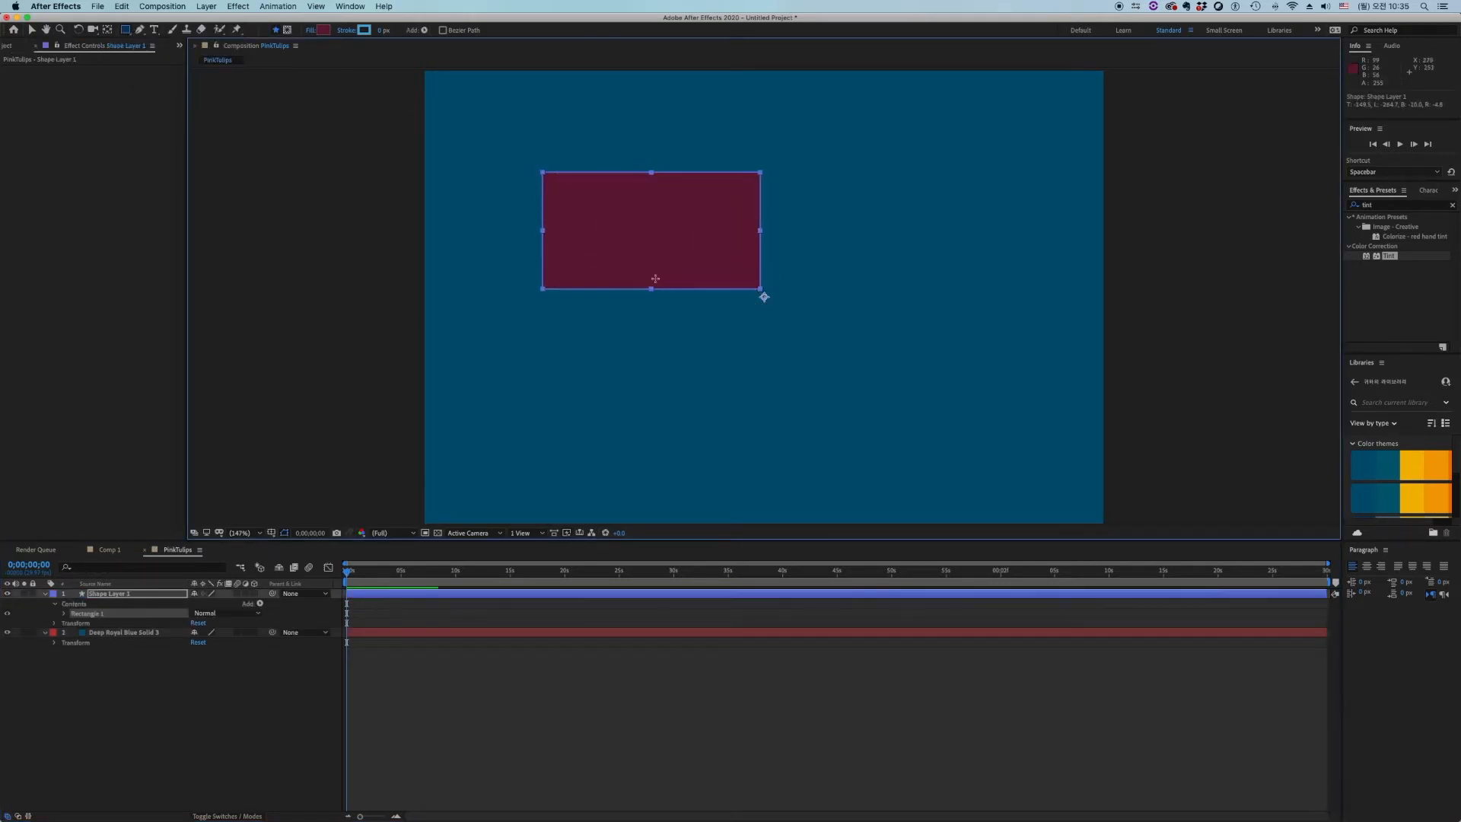
Compare the shape layer with the solid by selecting each in turn, and delete the shape layer.
{"action": "left_click", "coordinate": [114, 679]}
{"action": "left_click", "coordinate": [125, 598]}
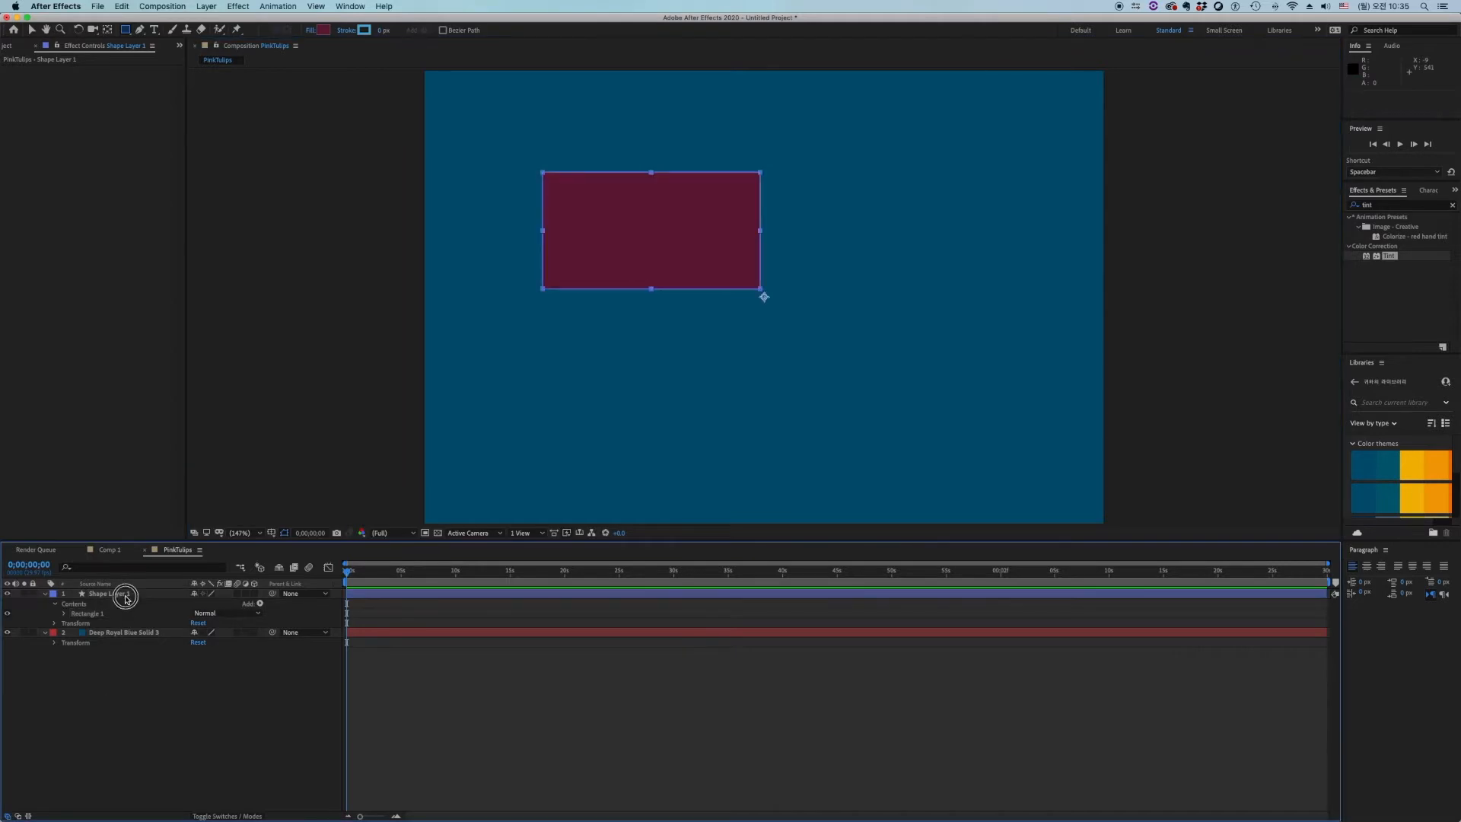
{"action": "left_click", "coordinate": [45, 594]}
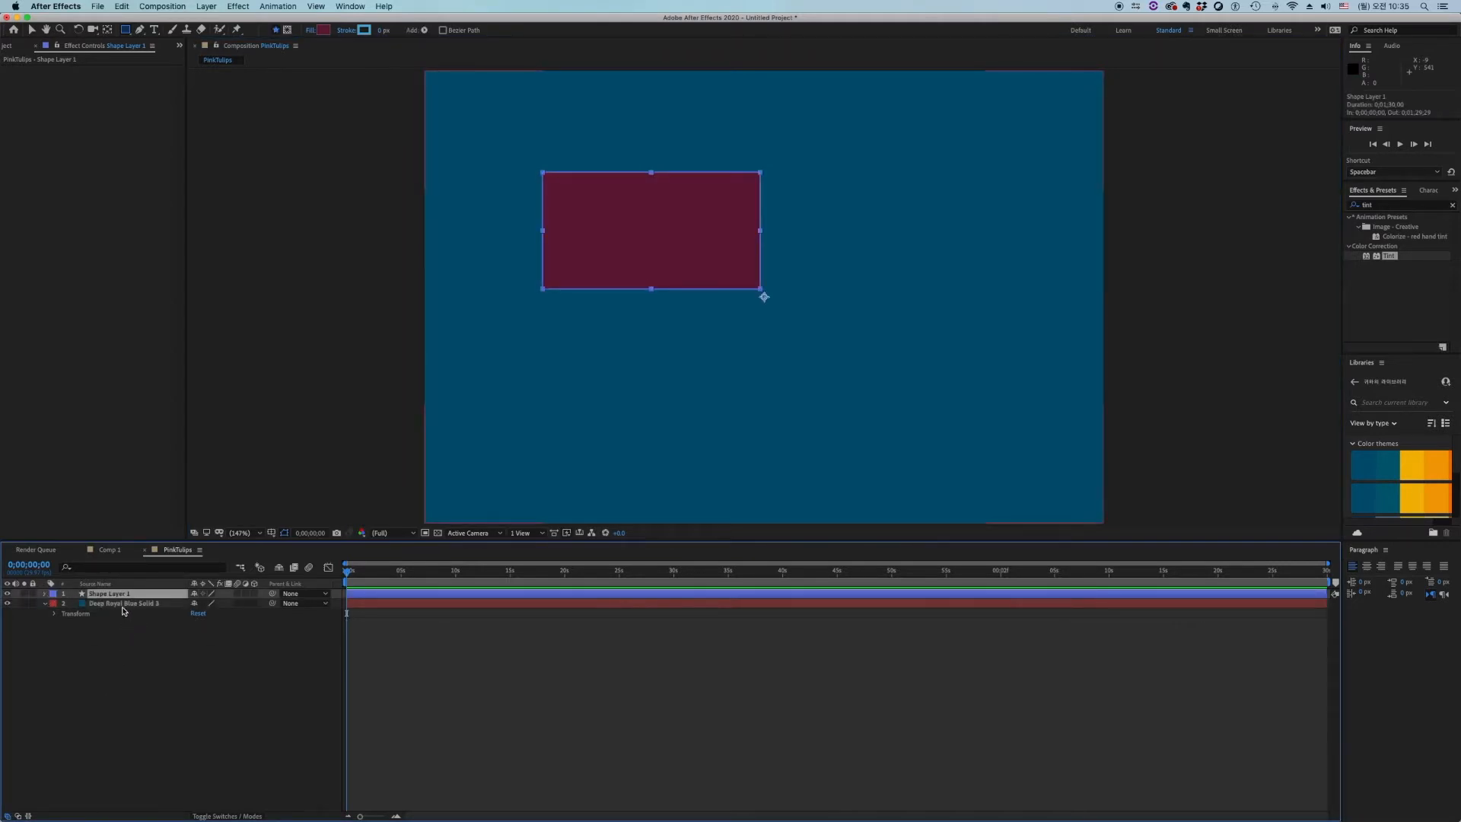
{"action": "left_click", "coordinate": [121, 601]}
{"action": "left_click", "coordinate": [120, 593]}
{"action": "left_click", "coordinate": [120, 603]}
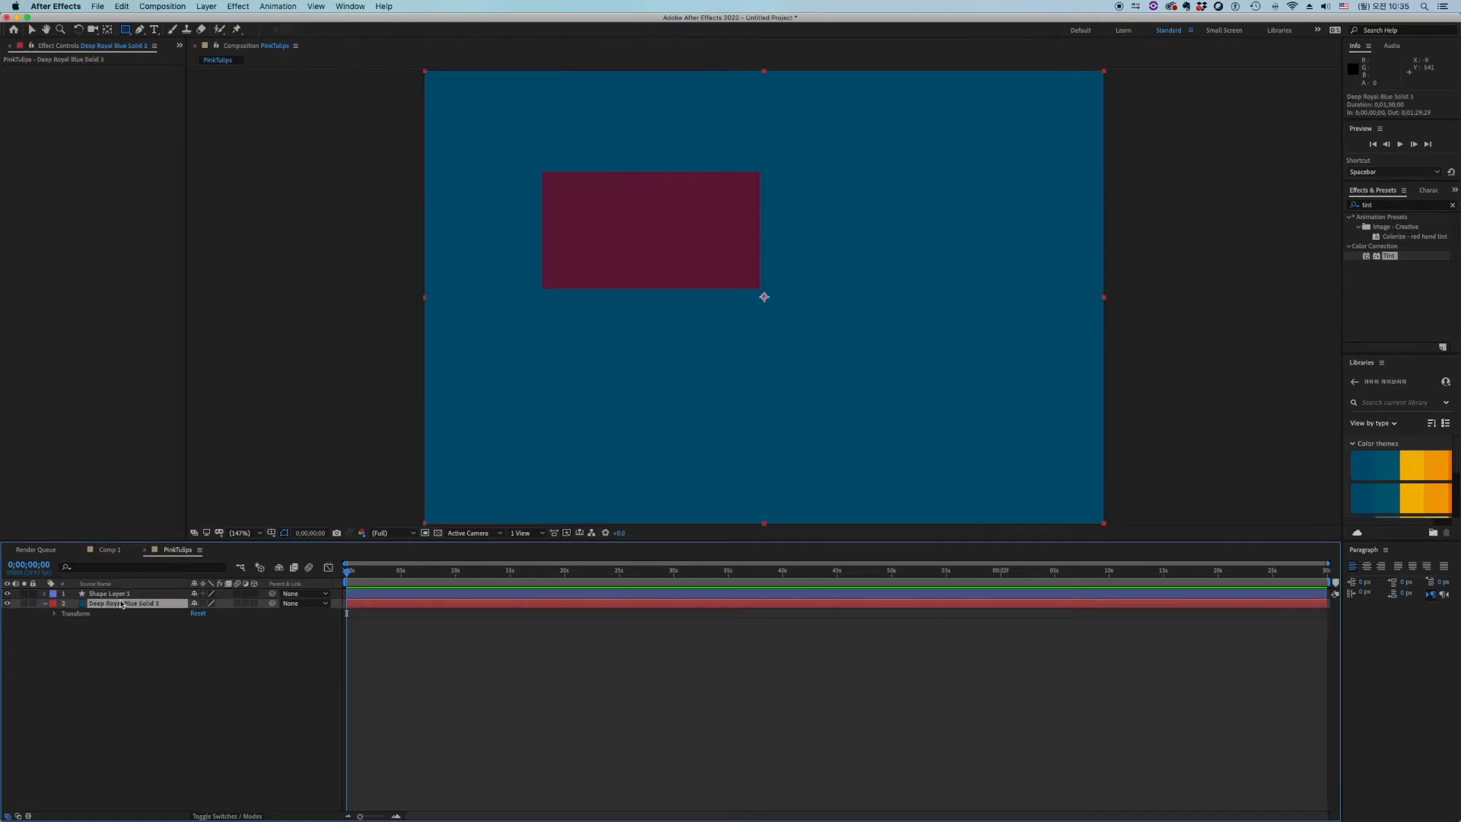
{"action": "left_click", "coordinate": [120, 594]}
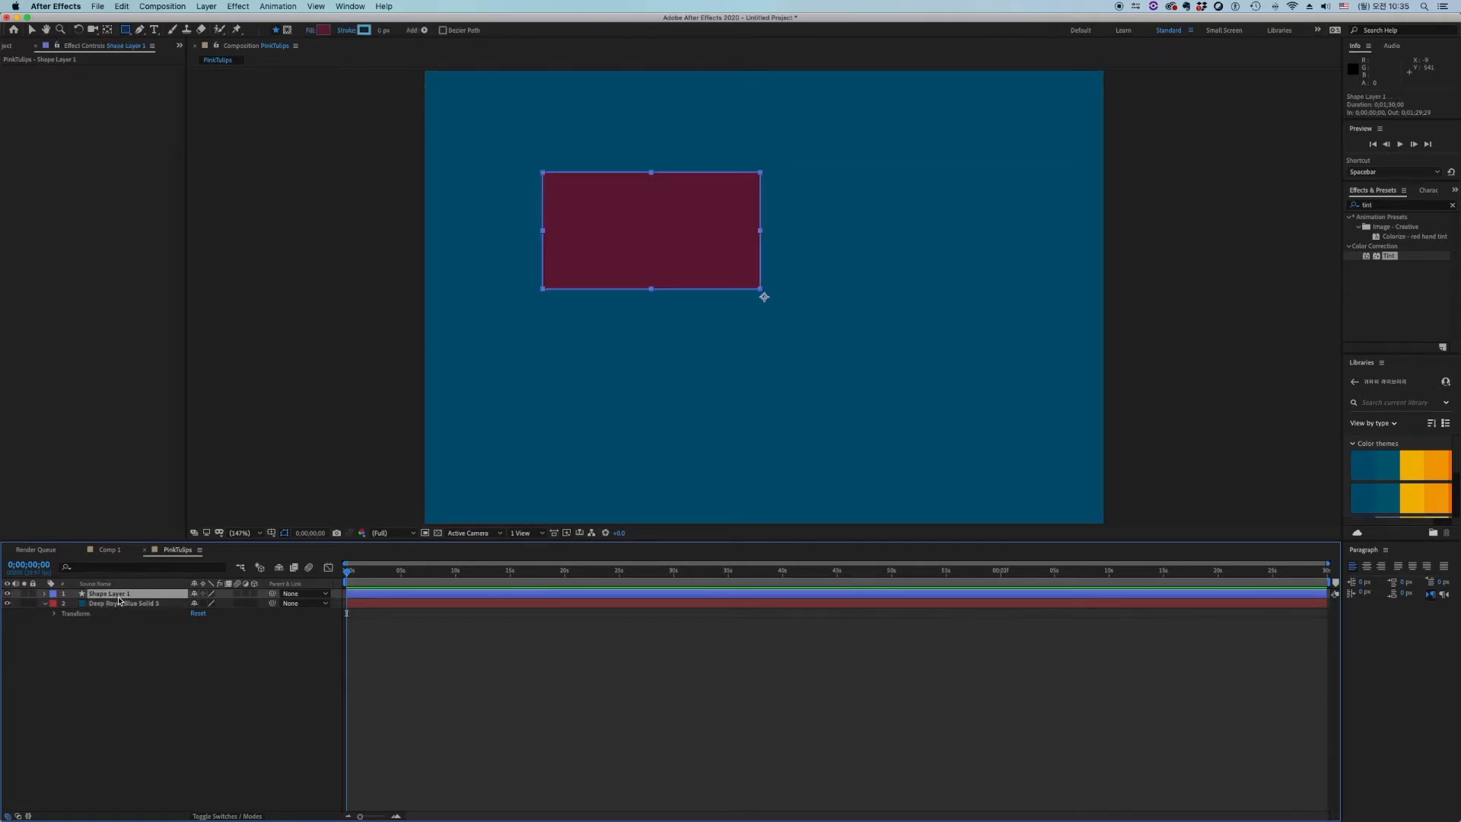
{"action": "key", "text": "Delete"}
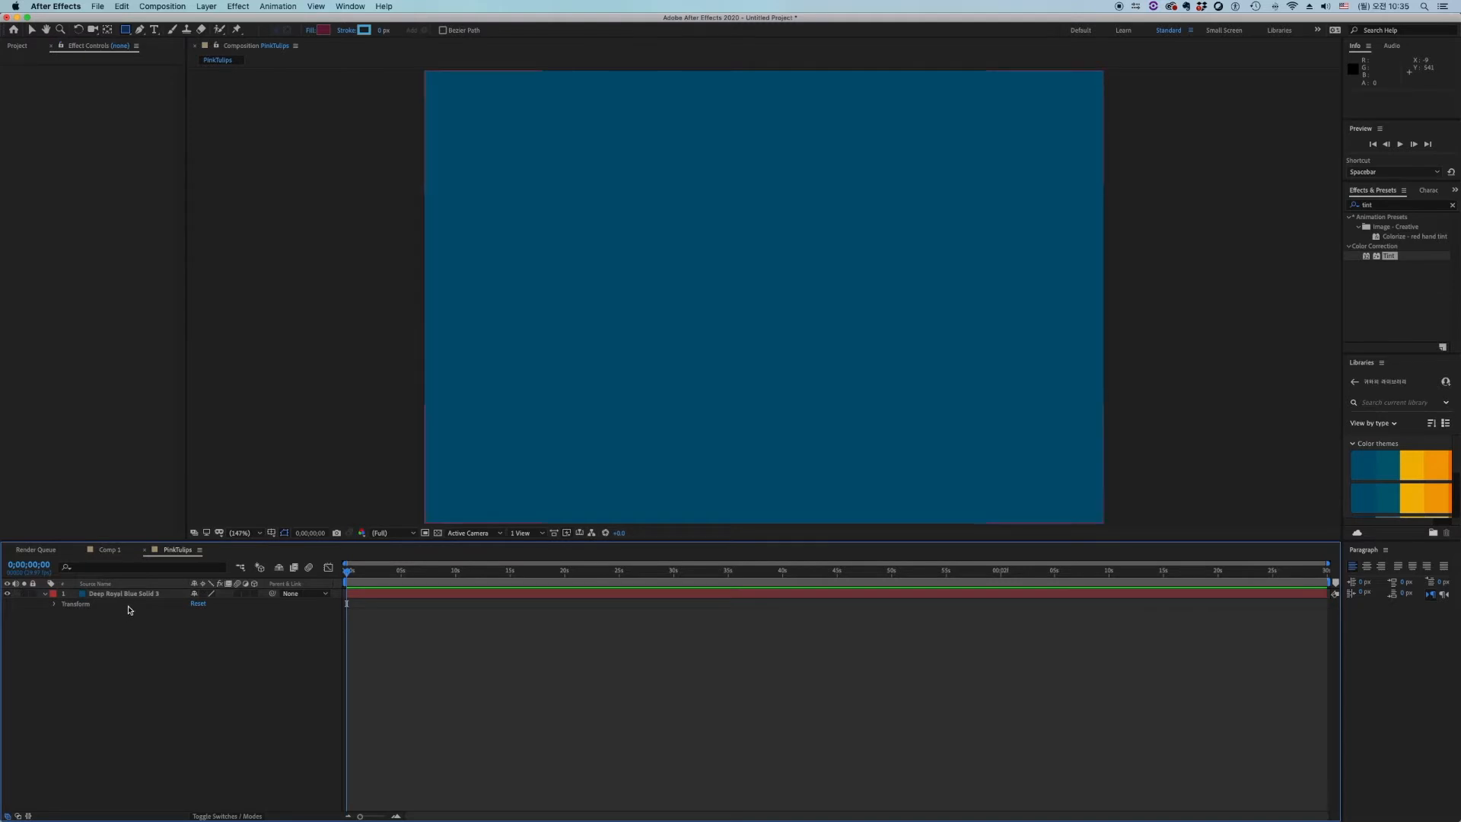
Draw a rectangular mask of about 277 × 177 px on the upper-left part of the blue solid.
{"action": "left_click", "coordinate": [126, 594]}
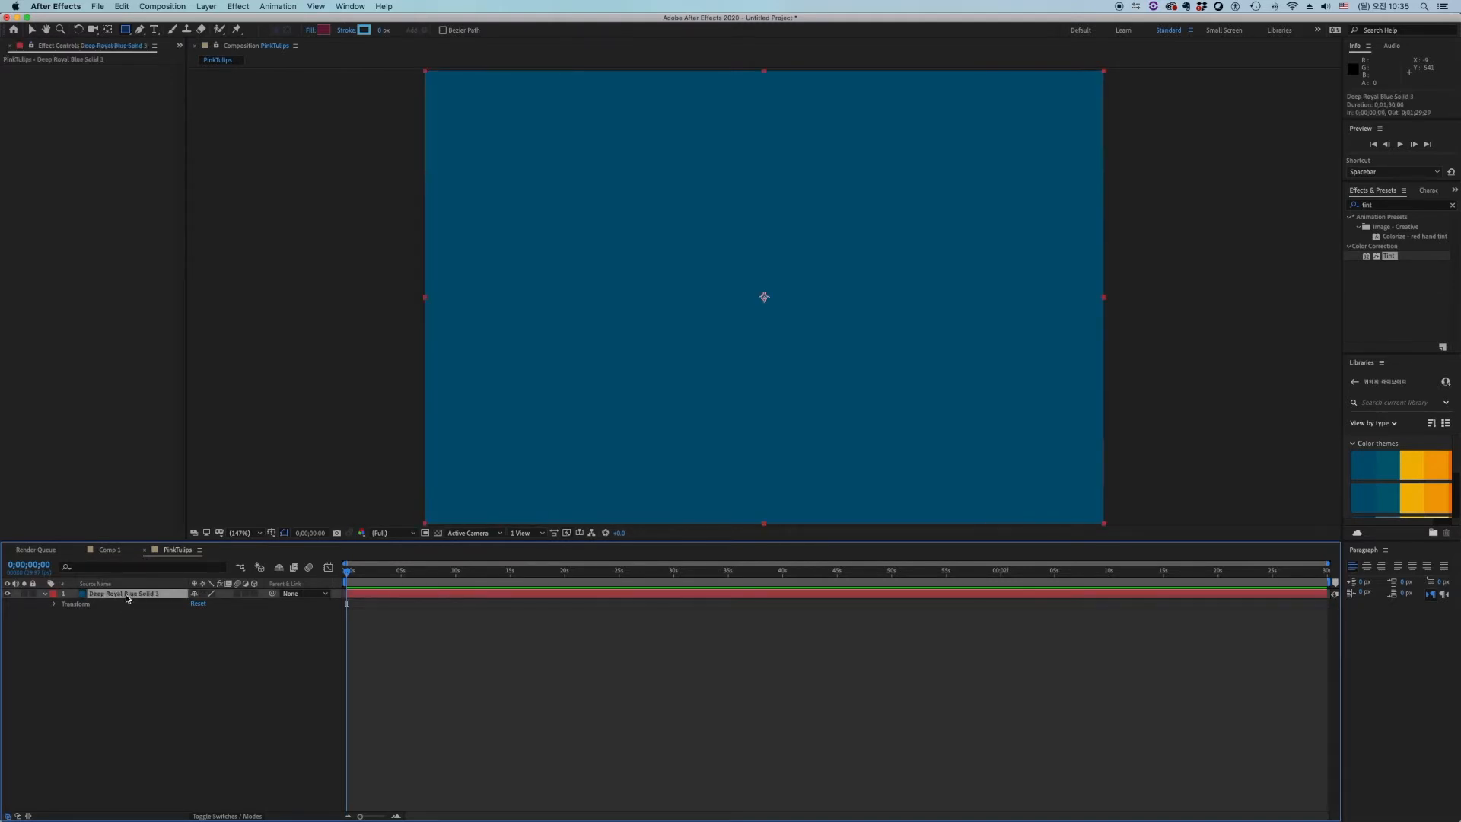
{"action": "left_click", "coordinate": [126, 30]}
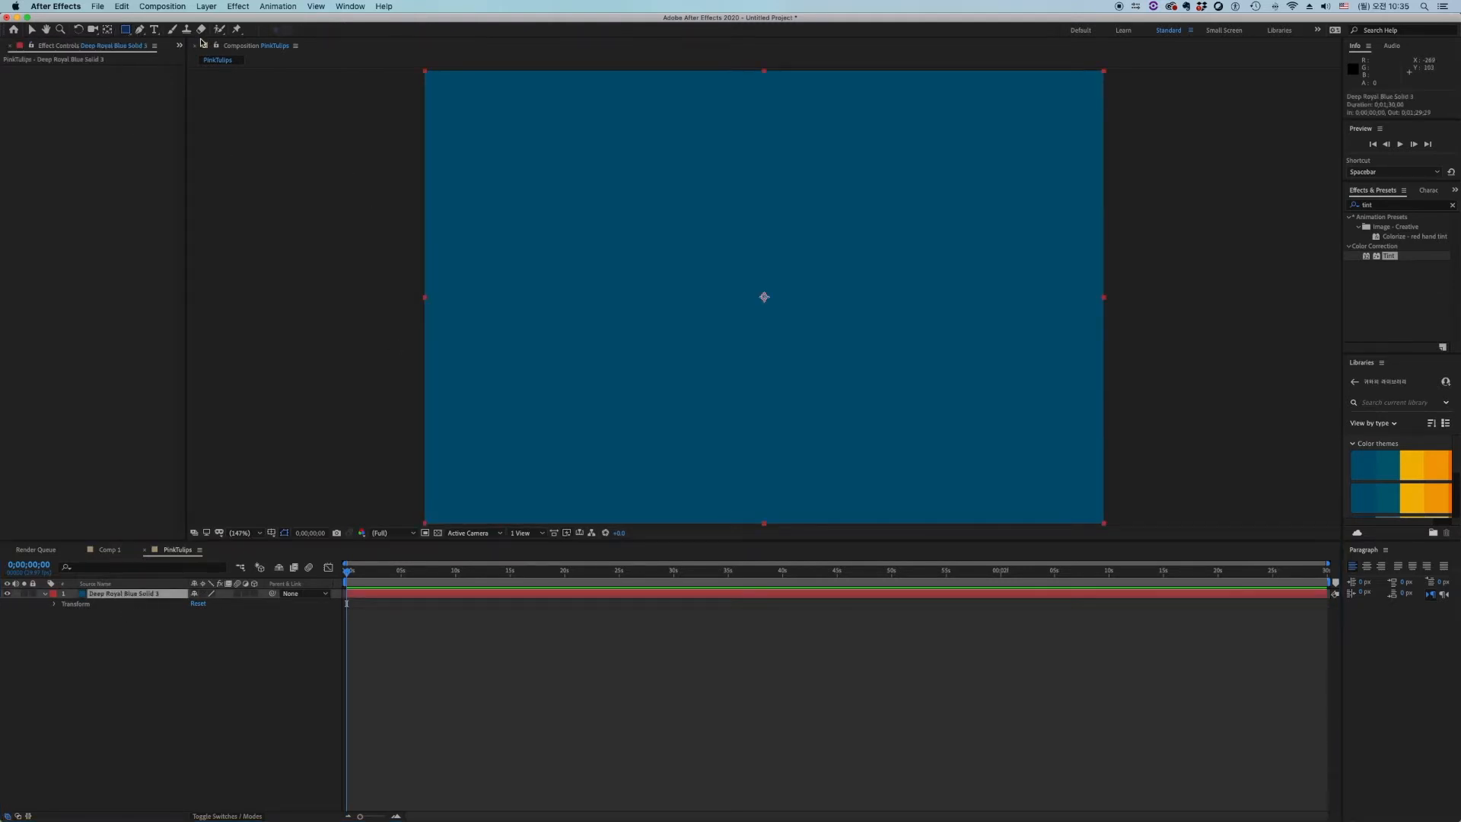
{"action": "left_click_drag", "start_coordinate": [513, 164], "coordinate": [746, 313]}
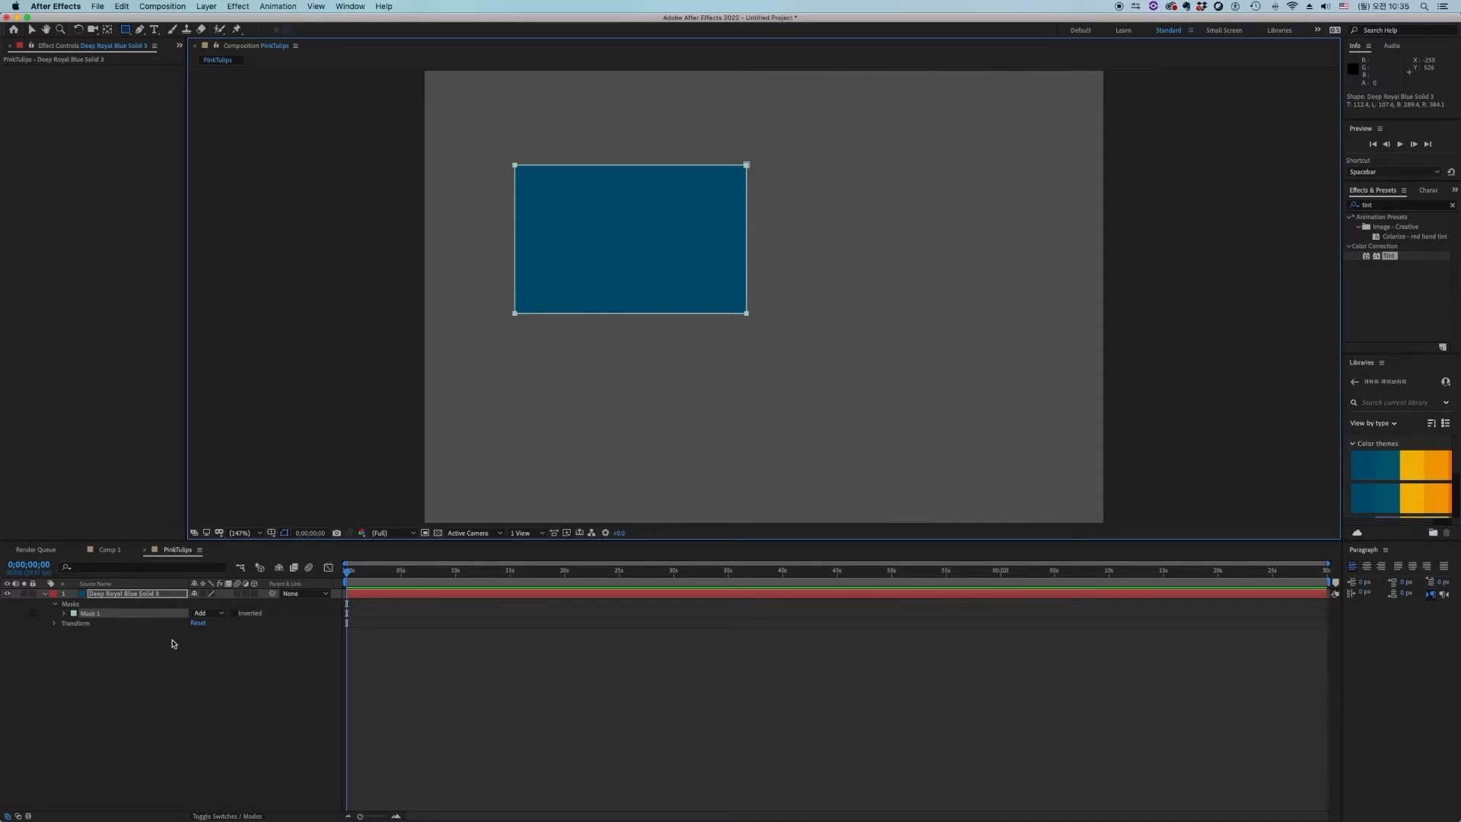
{"action": "left_click", "coordinate": [115, 612]}
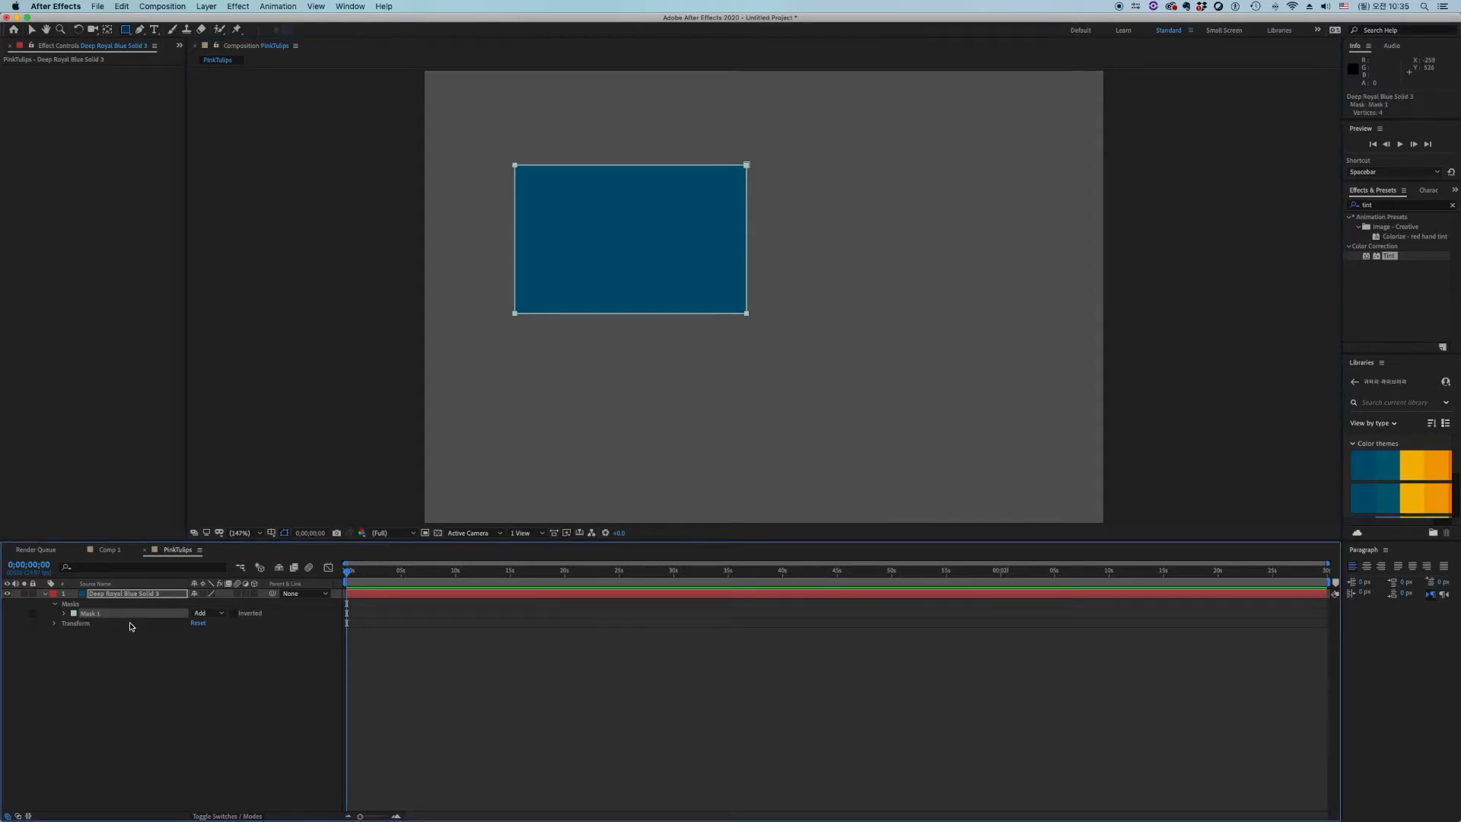
Reveal Mask 1's properties, try adjusting them, and set the Mask Expansion back to 0 pixels.
{"action": "left_click", "coordinate": [64, 613]}
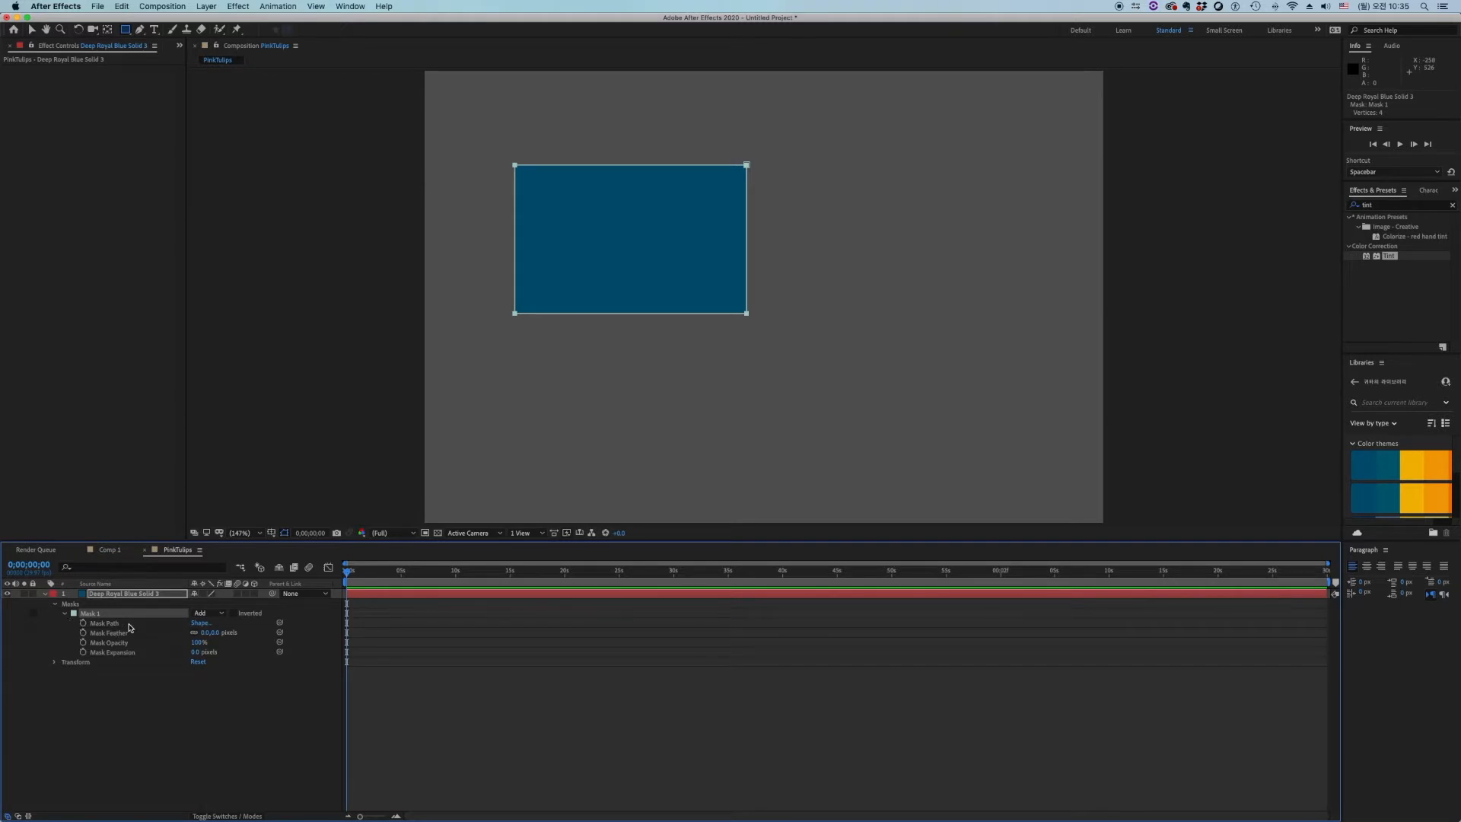
{"action": "left_click", "coordinate": [105, 623]}
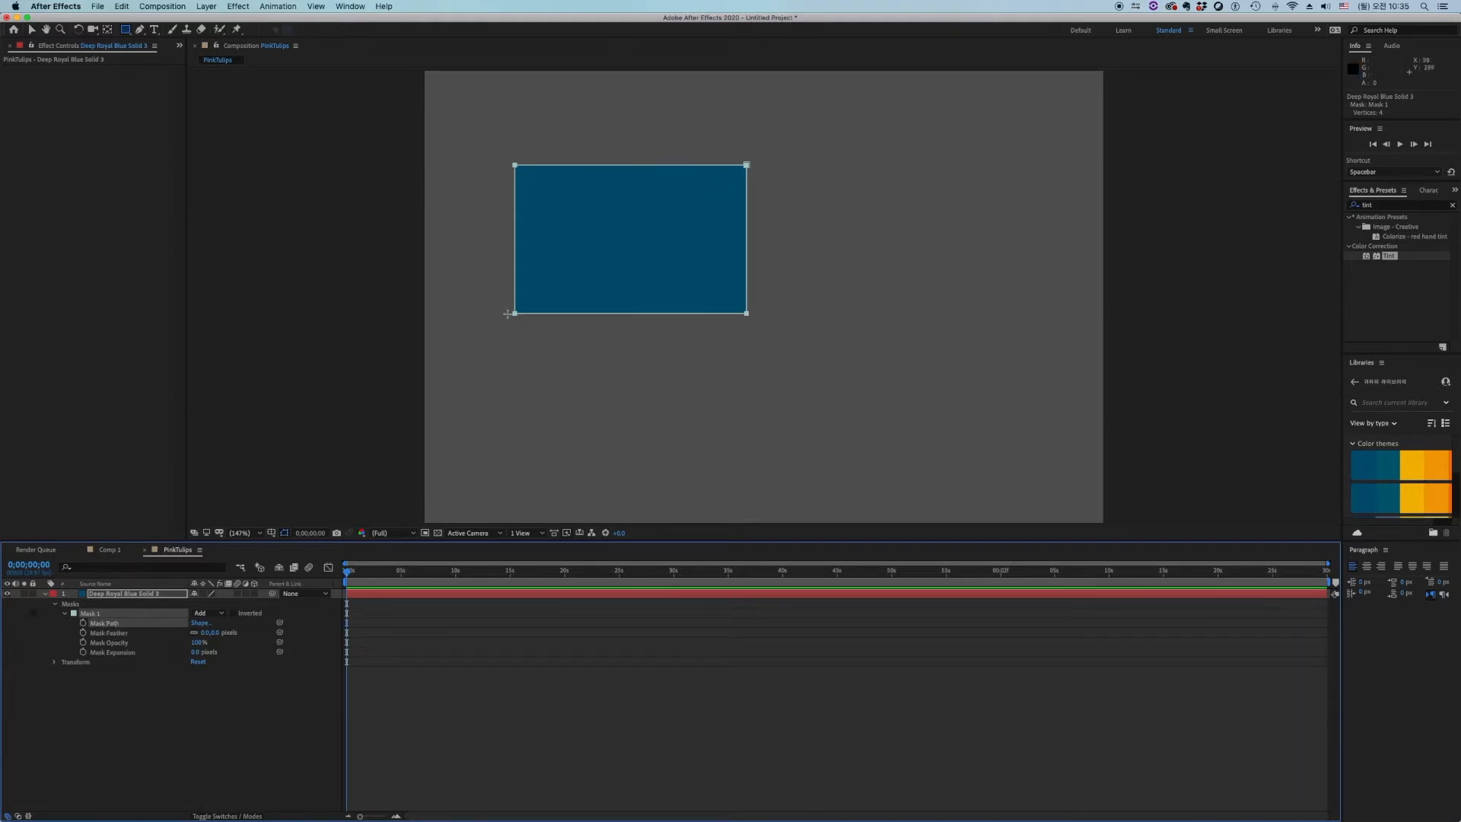
{"action": "left_click", "coordinate": [126, 634]}
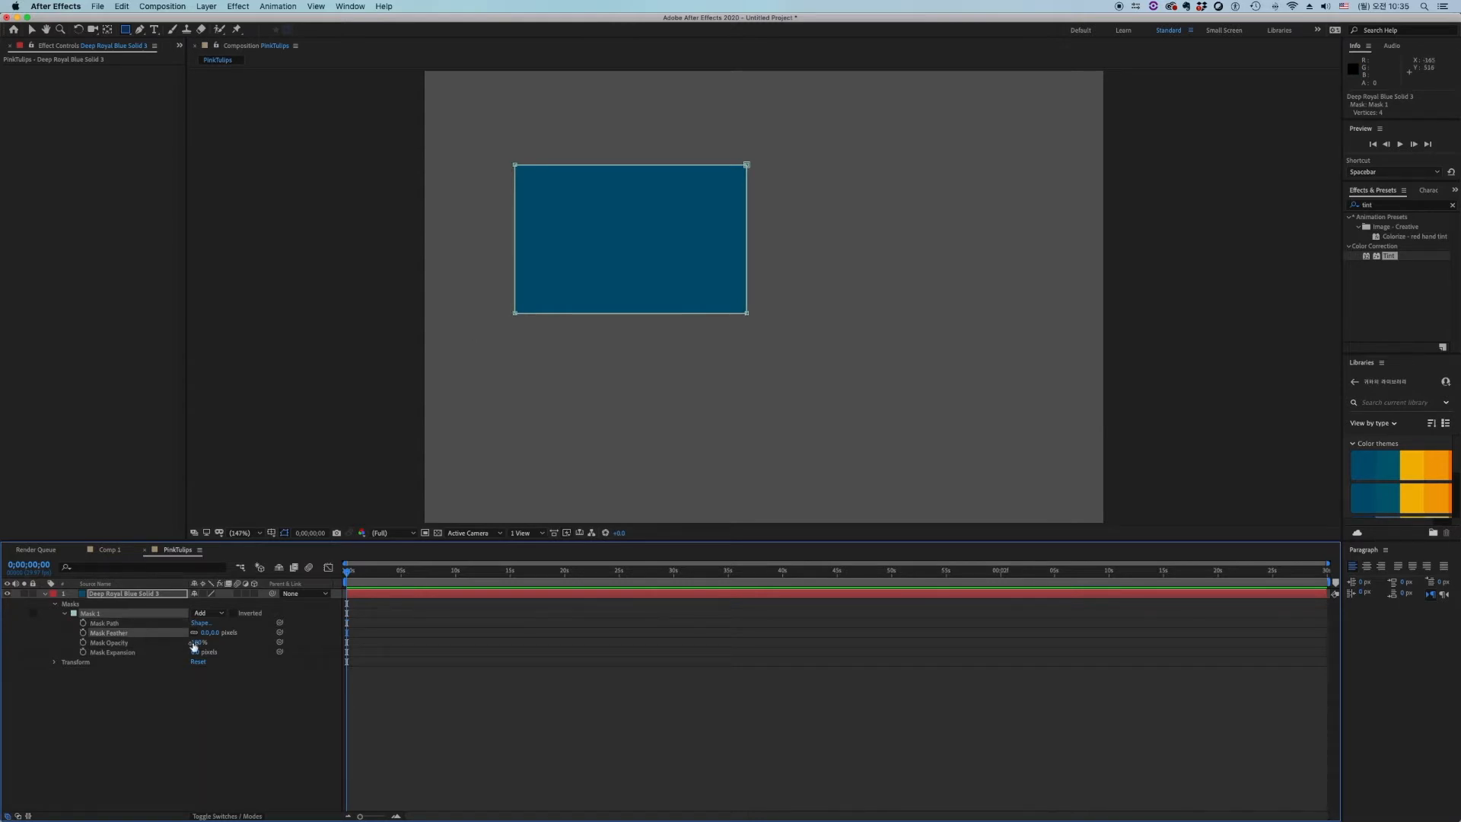
{"action": "mouse_move", "coordinate": [204, 632]}
{"action": "left_mouse_down"}
{"action": "mouse_move", "coordinate": [282, 636]}
{"action": "mouse_move", "coordinate": [94, 643]}
{"action": "mouse_move", "coordinate": [254, 643]}
{"action": "mouse_move", "coordinate": [197, 651]}
{"action": "left_mouse_up"}
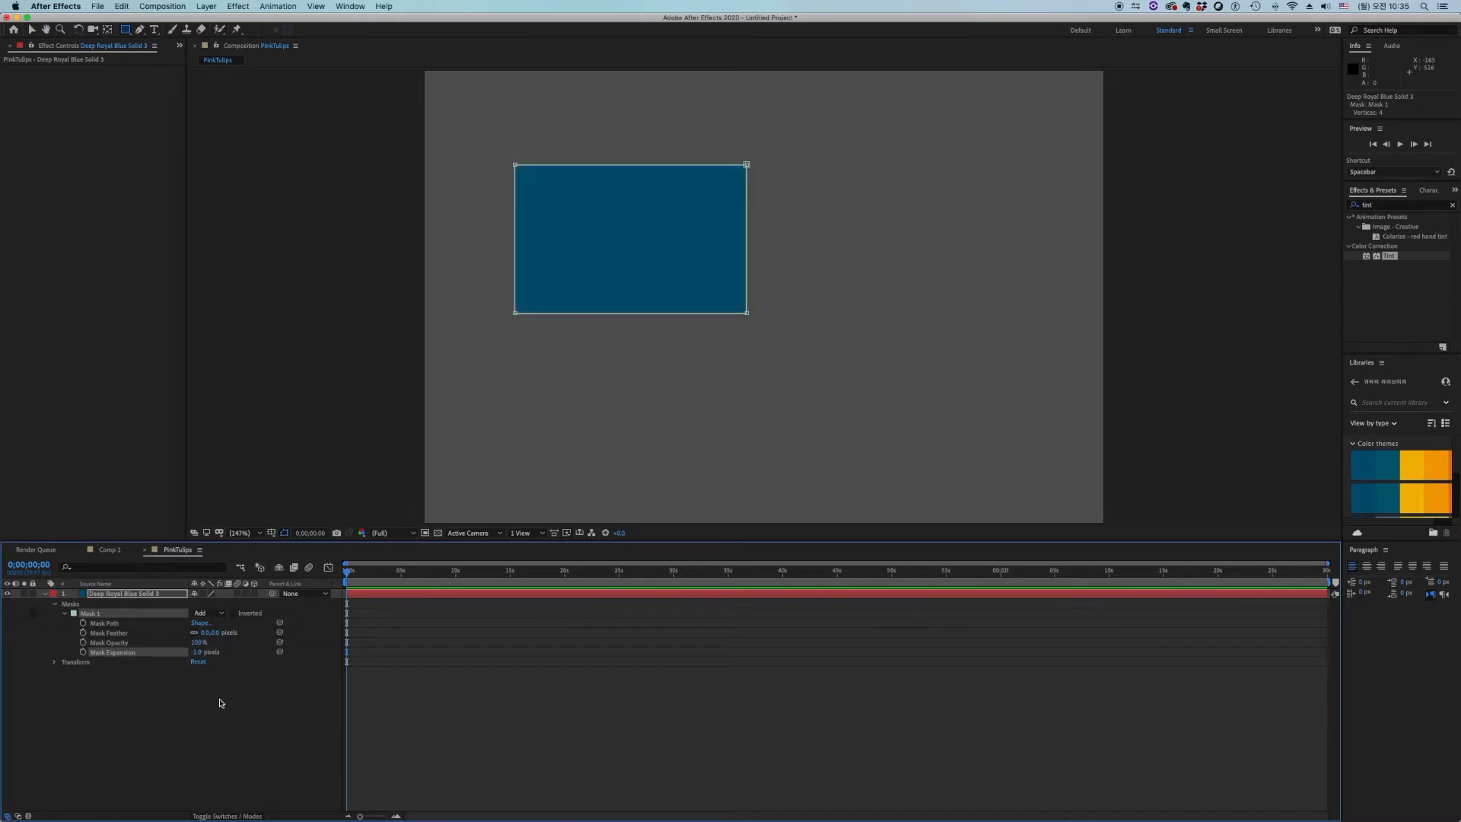
{"action": "left_click", "coordinate": [197, 652]}
{"action": "type", "text": "0"}
{"action": "key", "text": "Return"}
{"action": "left_click", "coordinate": [64, 614]}
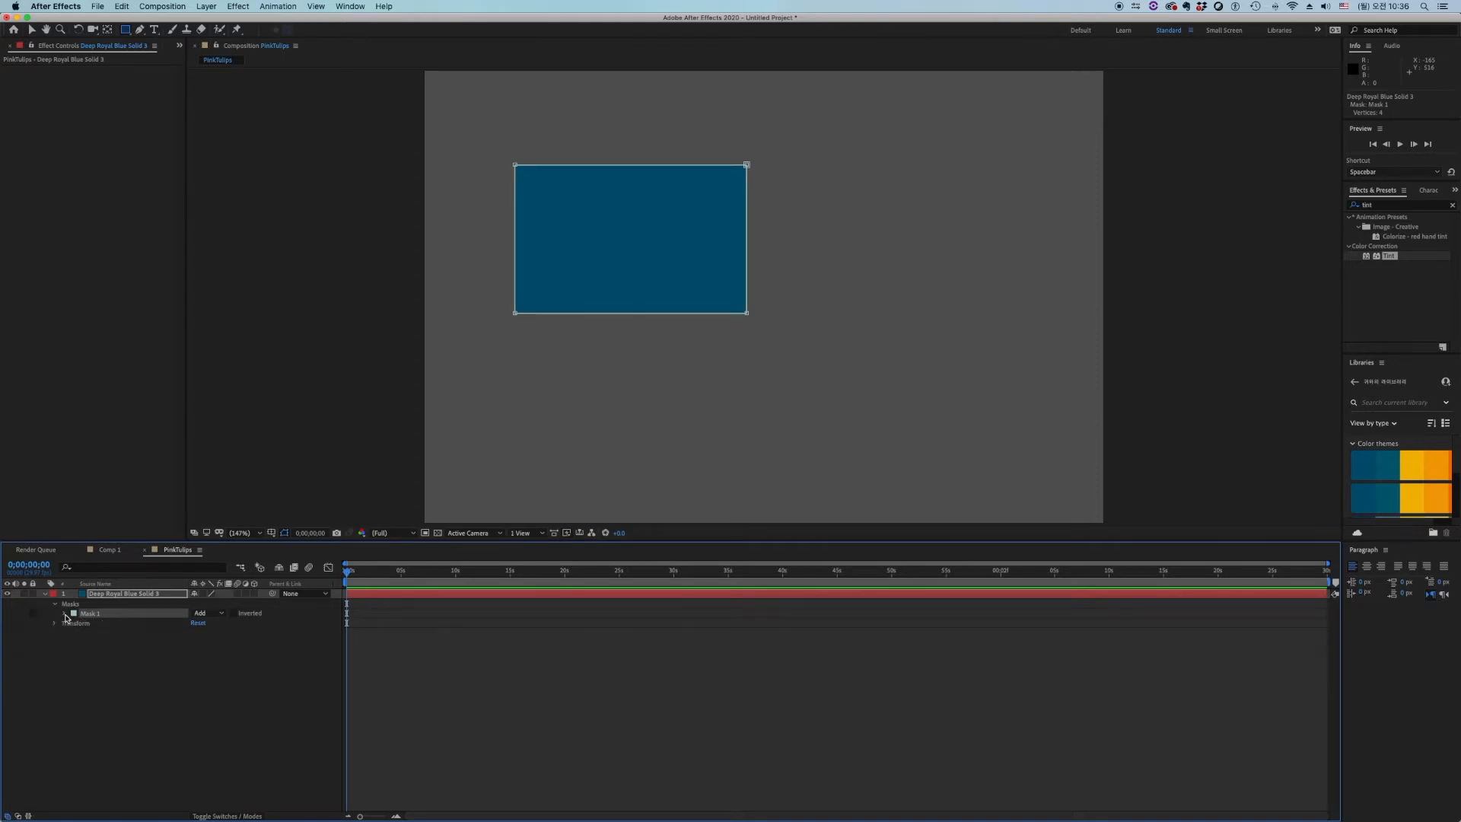
{"action": "left_click", "coordinate": [64, 614]}
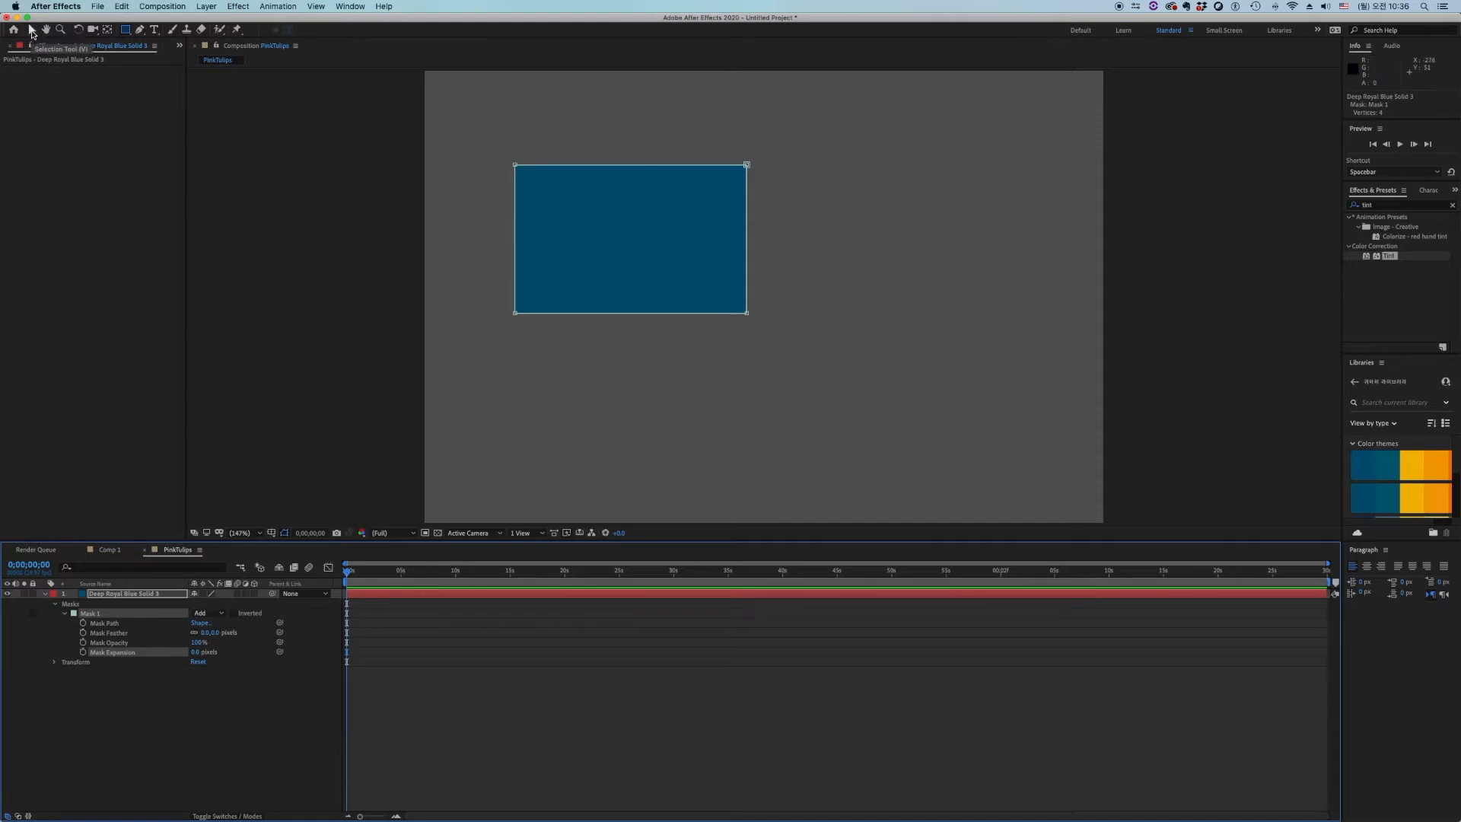
Try moving the masked solid with the Selection tool, undo the move, and deselect the layer.
{"action": "left_click", "coordinate": [31, 30]}
{"action": "left_click", "coordinate": [675, 163]}
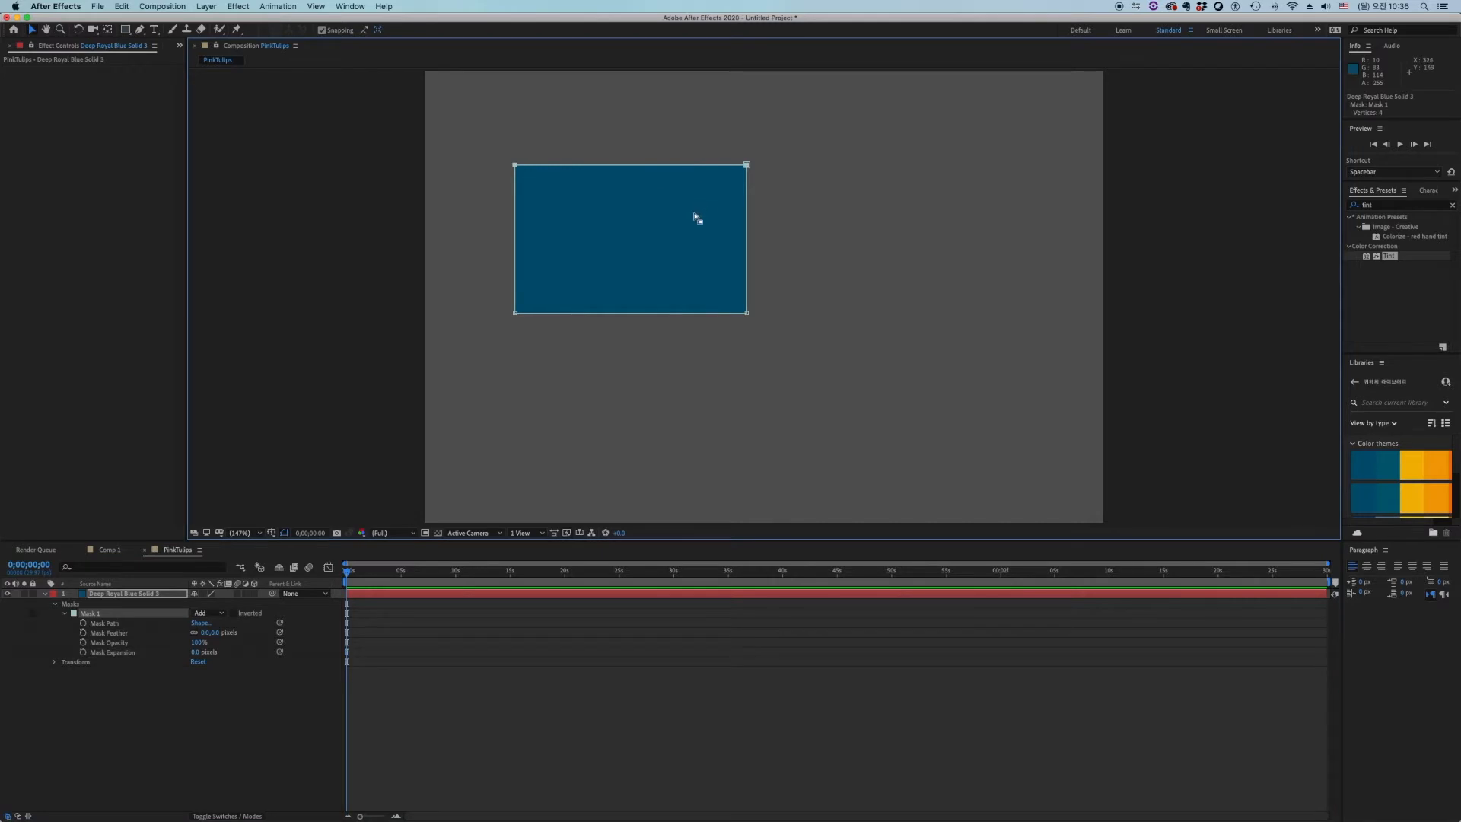
{"action": "mouse_move", "coordinate": [678, 230]}
{"action": "left_mouse_down"}
{"action": "mouse_move", "coordinate": [802, 264]}
{"action": "mouse_move", "coordinate": [843, 255]}
{"action": "mouse_move", "coordinate": [799, 317]}
{"action": "mouse_move", "coordinate": [737, 166]}
{"action": "mouse_move", "coordinate": [746, 318]}
{"action": "mouse_move", "coordinate": [678, 274]}
{"action": "mouse_move", "coordinate": [685, 251]}
{"action": "left_mouse_up"}
{"action": "key", "text": "super+z"}
{"action": "key", "text": "super+z"}
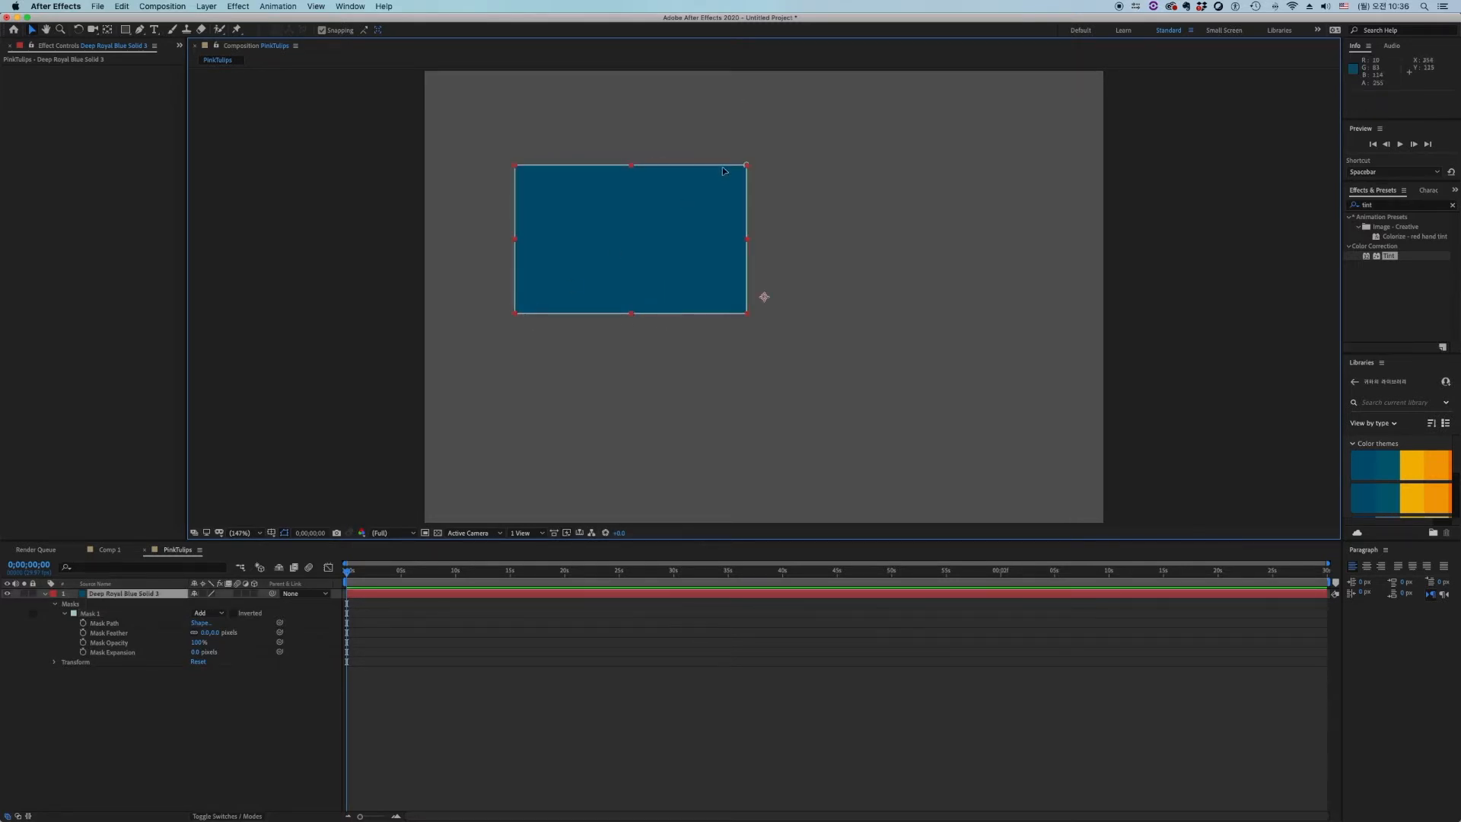
{"action": "left_click", "coordinate": [781, 194]}
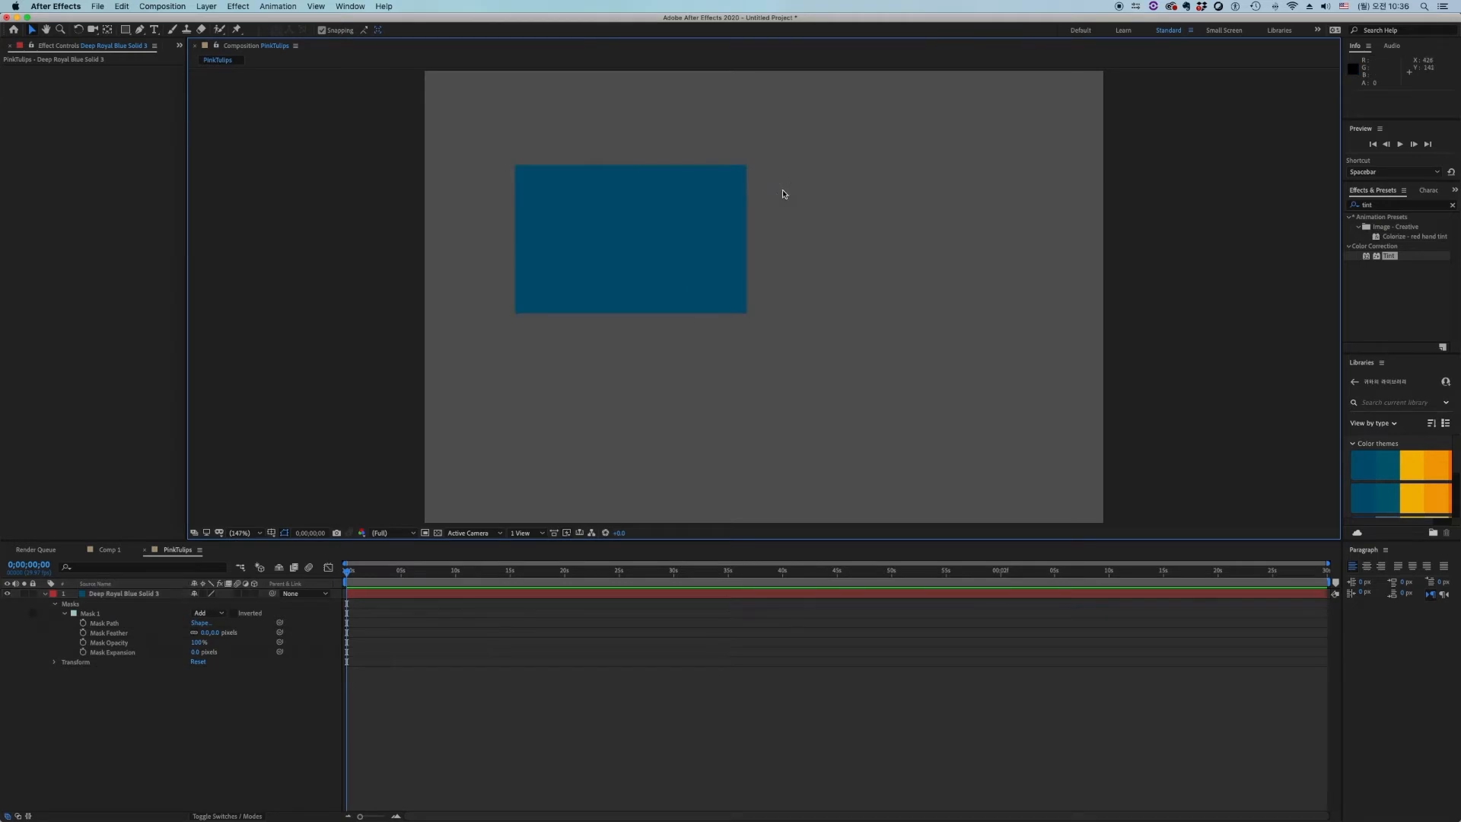
Select Mask 1 and shift the whole mask path slightly down and to the right.
{"action": "left_click", "coordinate": [93, 614]}
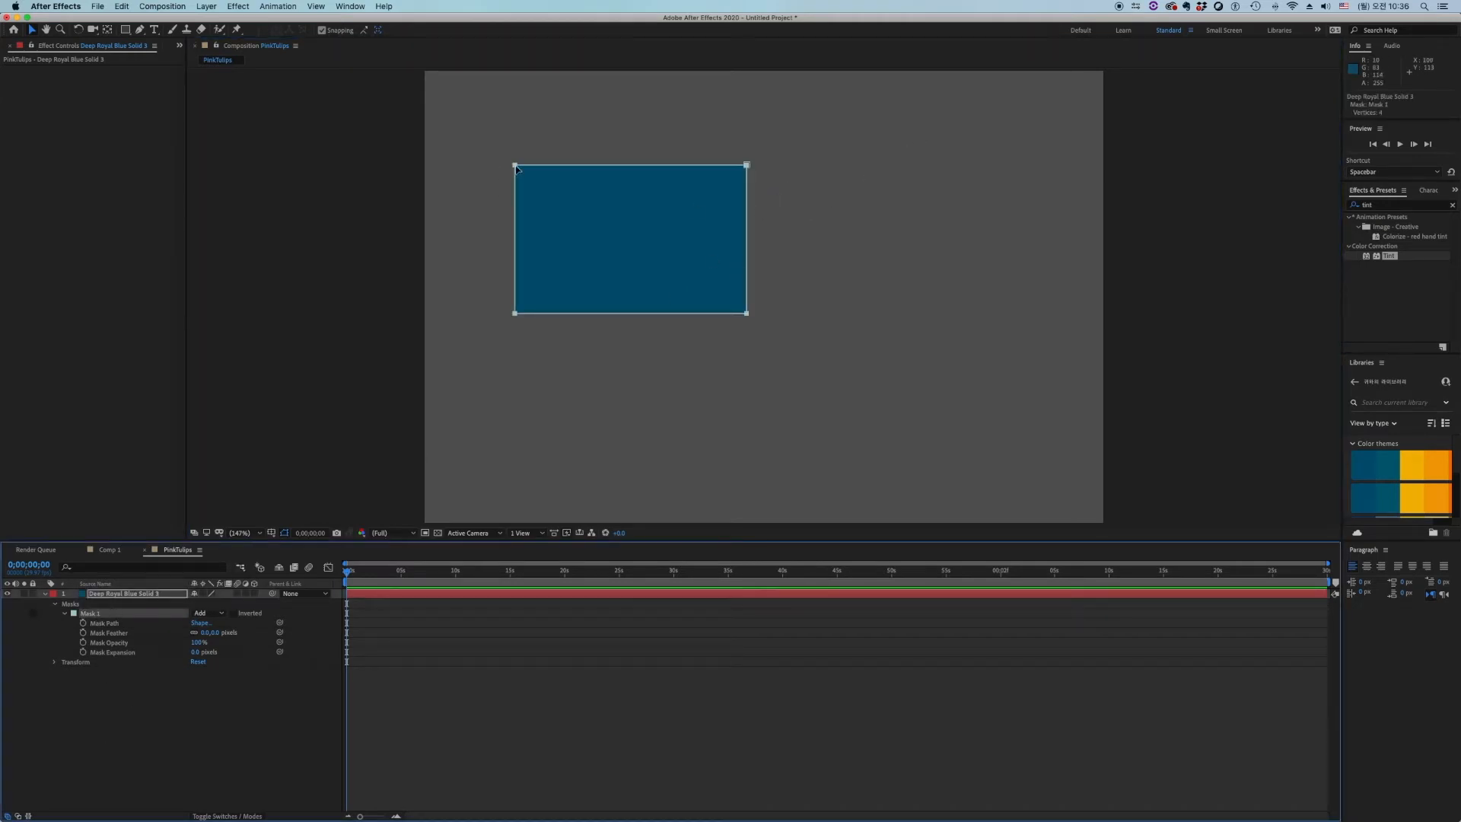
{"action": "mouse_move", "coordinate": [515, 168]}
{"action": "left_mouse_down"}
{"action": "mouse_move", "coordinate": [539, 164]}
{"action": "mouse_move", "coordinate": [515, 167]}
{"action": "left_mouse_up"}
{"action": "left_click", "coordinate": [620, 224]}
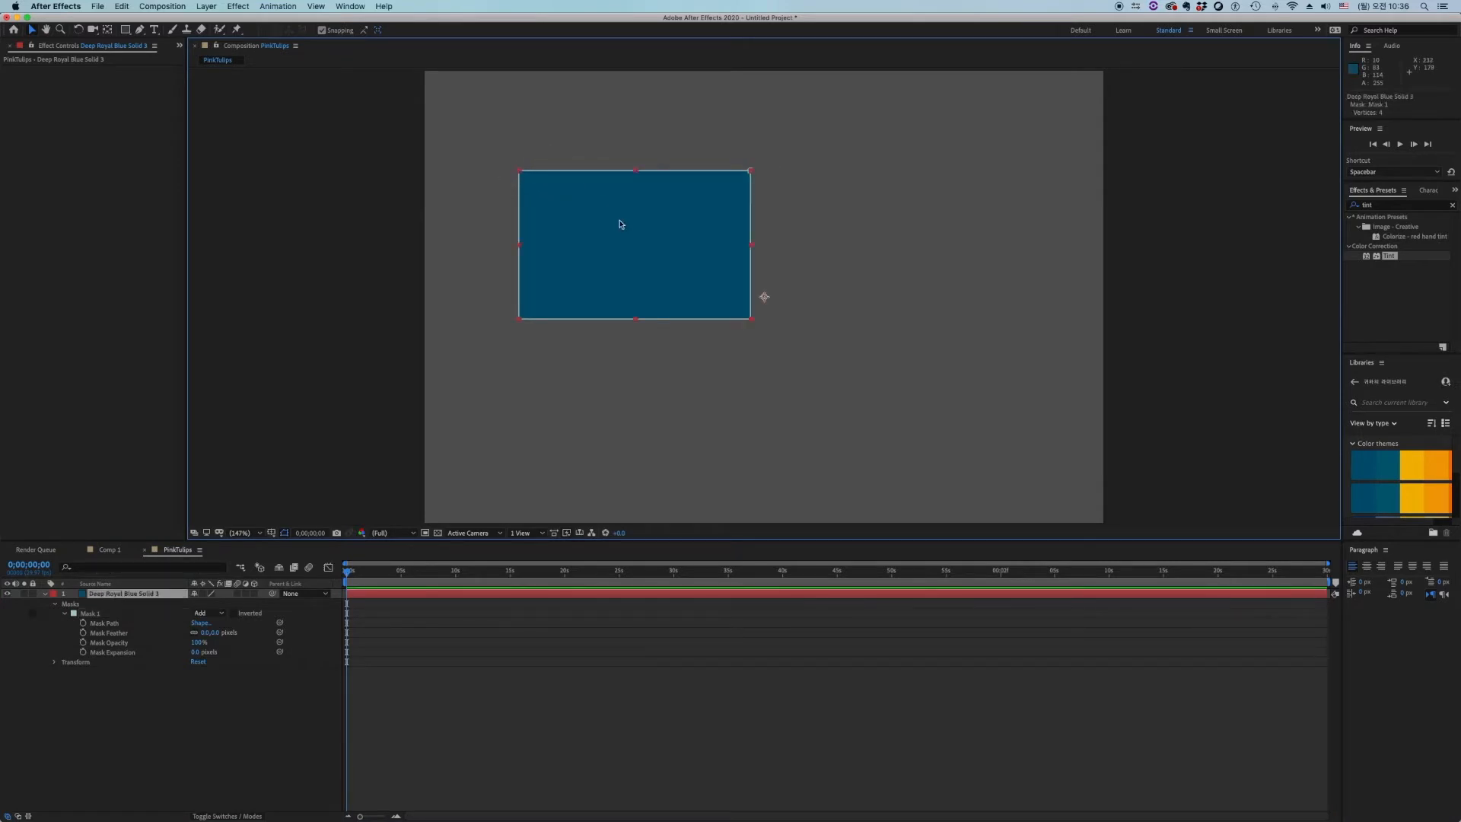
{"action": "left_click", "coordinate": [648, 148]}
{"action": "left_click", "coordinate": [669, 183]}
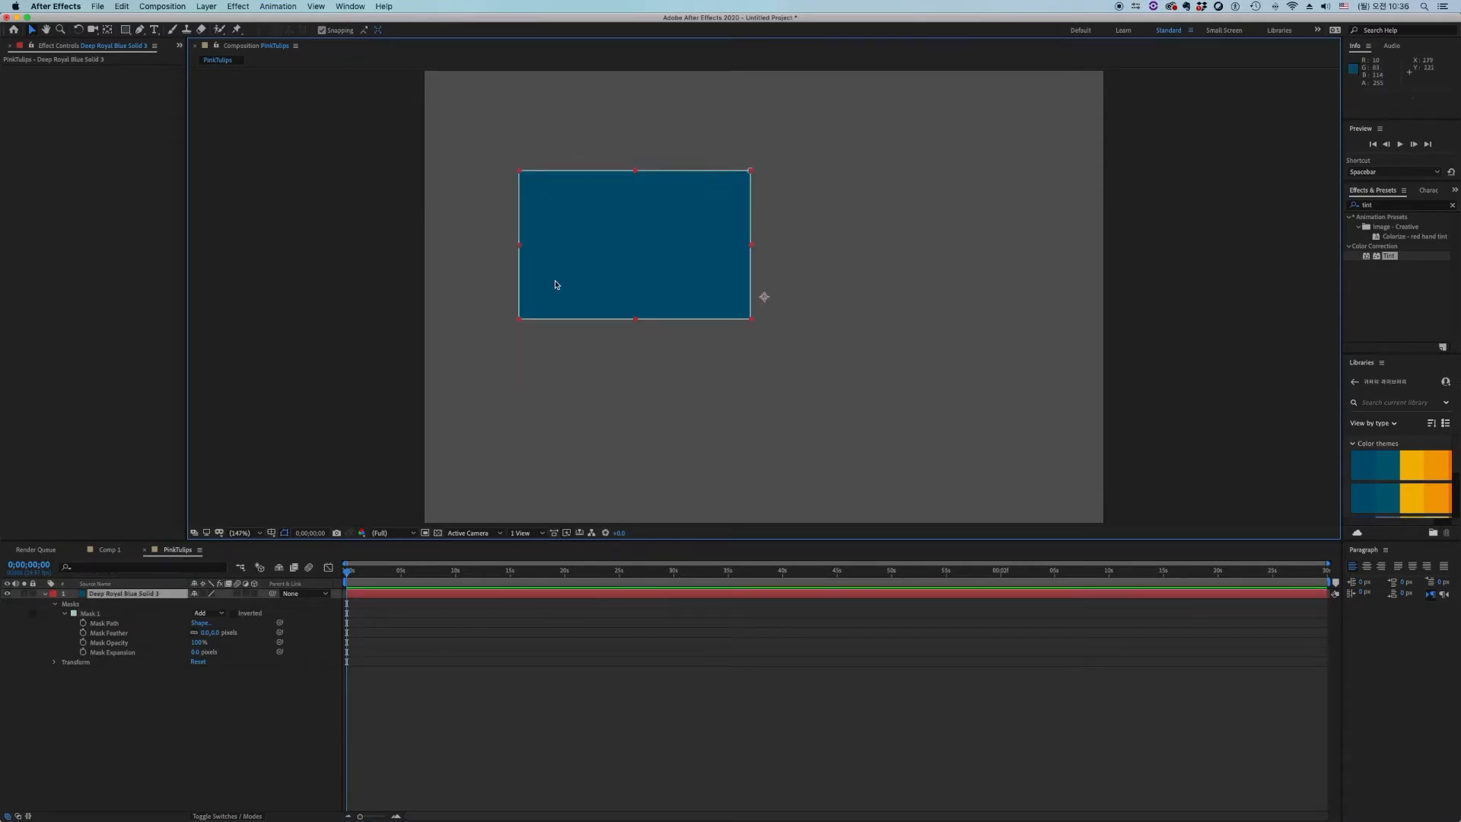
Try reshaping the mask by moving its lower-left and upper-right corner points, undoing each change.
{"action": "left_click", "coordinate": [520, 319]}
{"action": "mouse_move", "coordinate": [520, 319]}
{"action": "left_mouse_down"}
{"action": "mouse_move", "coordinate": [522, 368]}
{"action": "mouse_move", "coordinate": [497, 284]}
{"action": "mouse_move", "coordinate": [505, 316]}
{"action": "left_mouse_up"}
{"action": "key", "text": "super+z"}
{"action": "left_click", "coordinate": [751, 348]}
{"action": "left_click", "coordinate": [719, 327]}
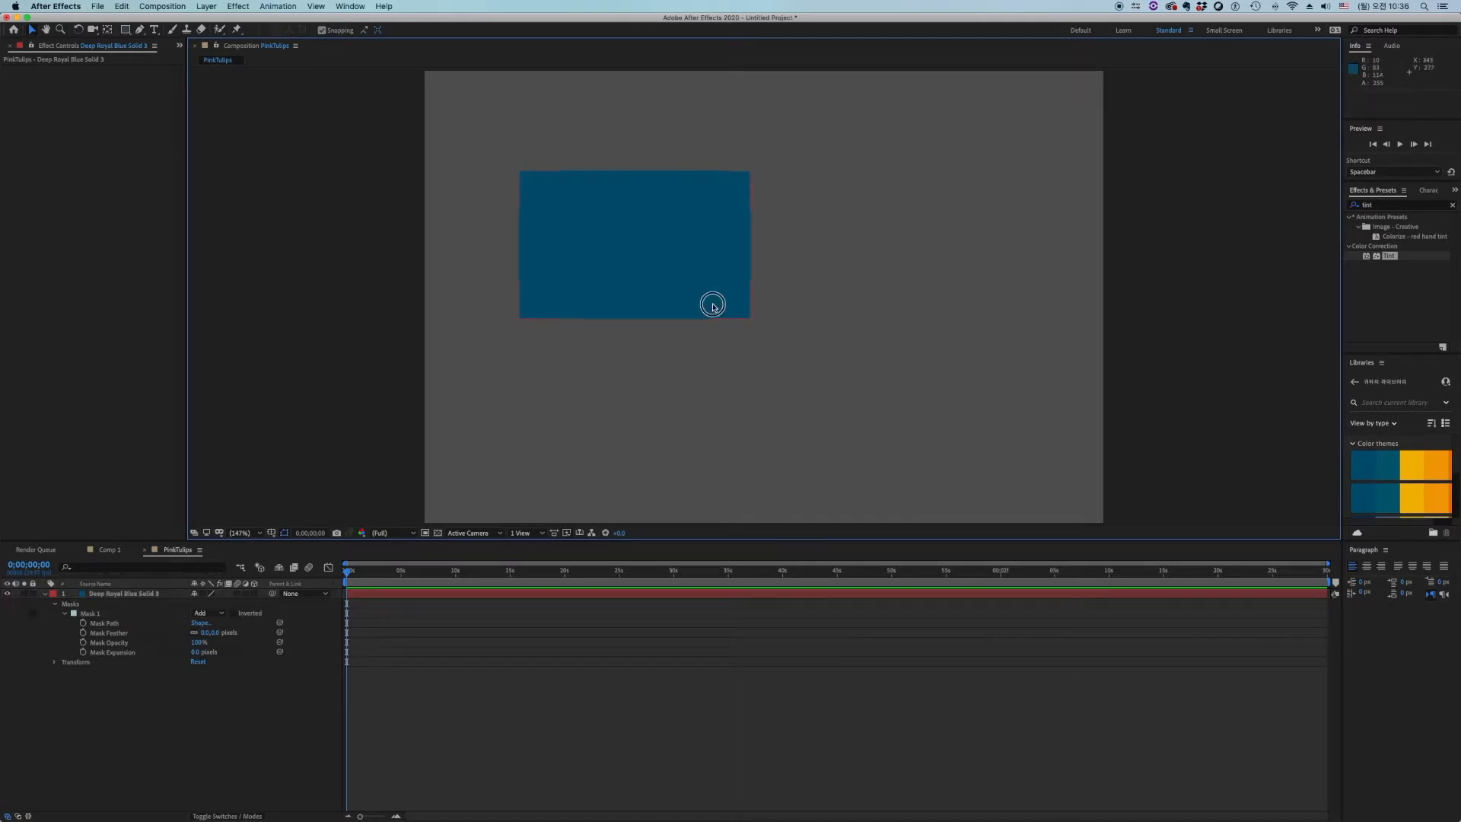
{"action": "mouse_move", "coordinate": [753, 172]}
{"action": "left_mouse_down"}
{"action": "mouse_move", "coordinate": [766, 196]}
{"action": "mouse_move", "coordinate": [748, 159]}
{"action": "left_mouse_up"}
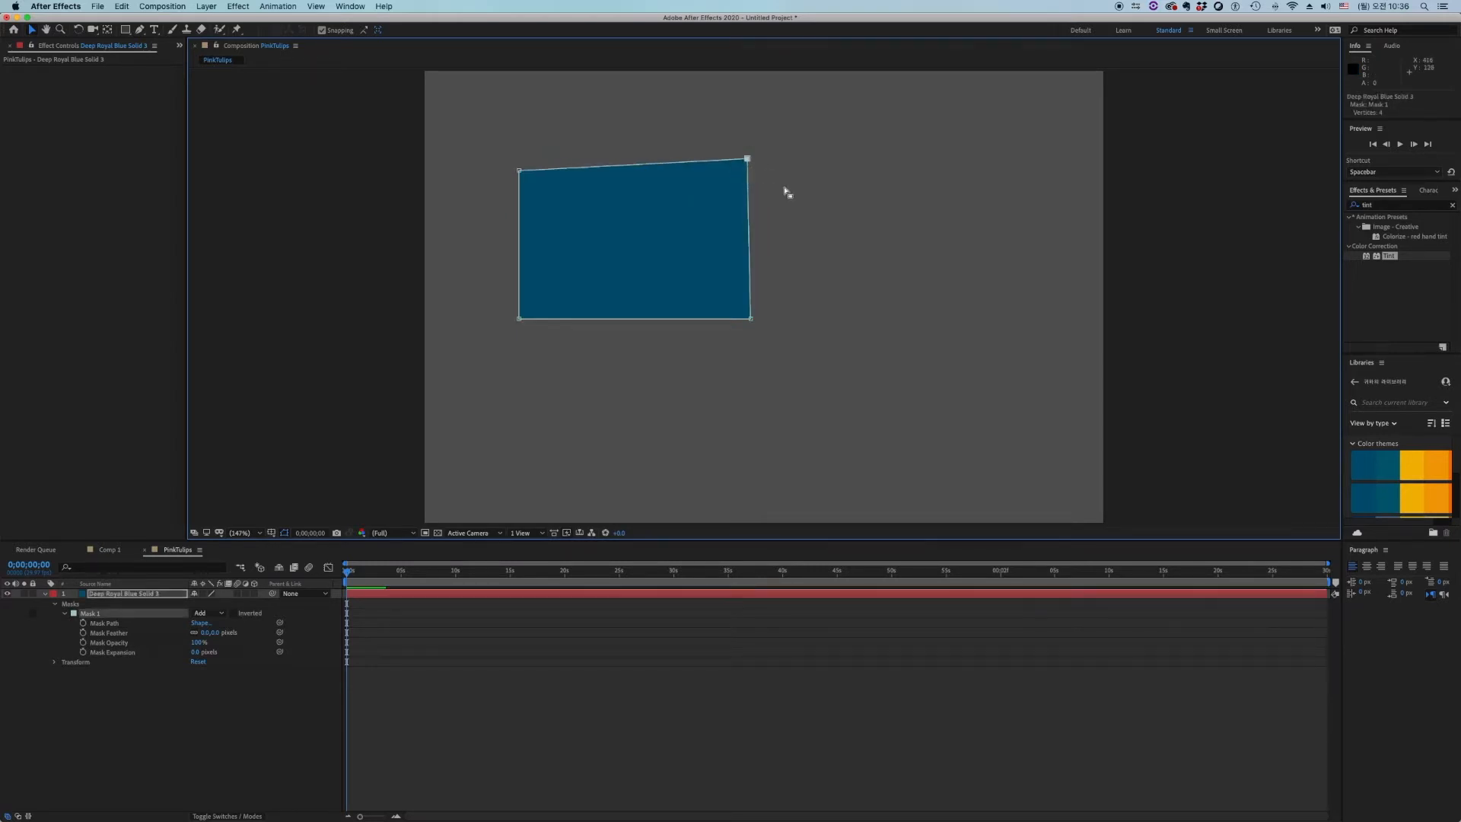
{"action": "key", "text": "super+z"}
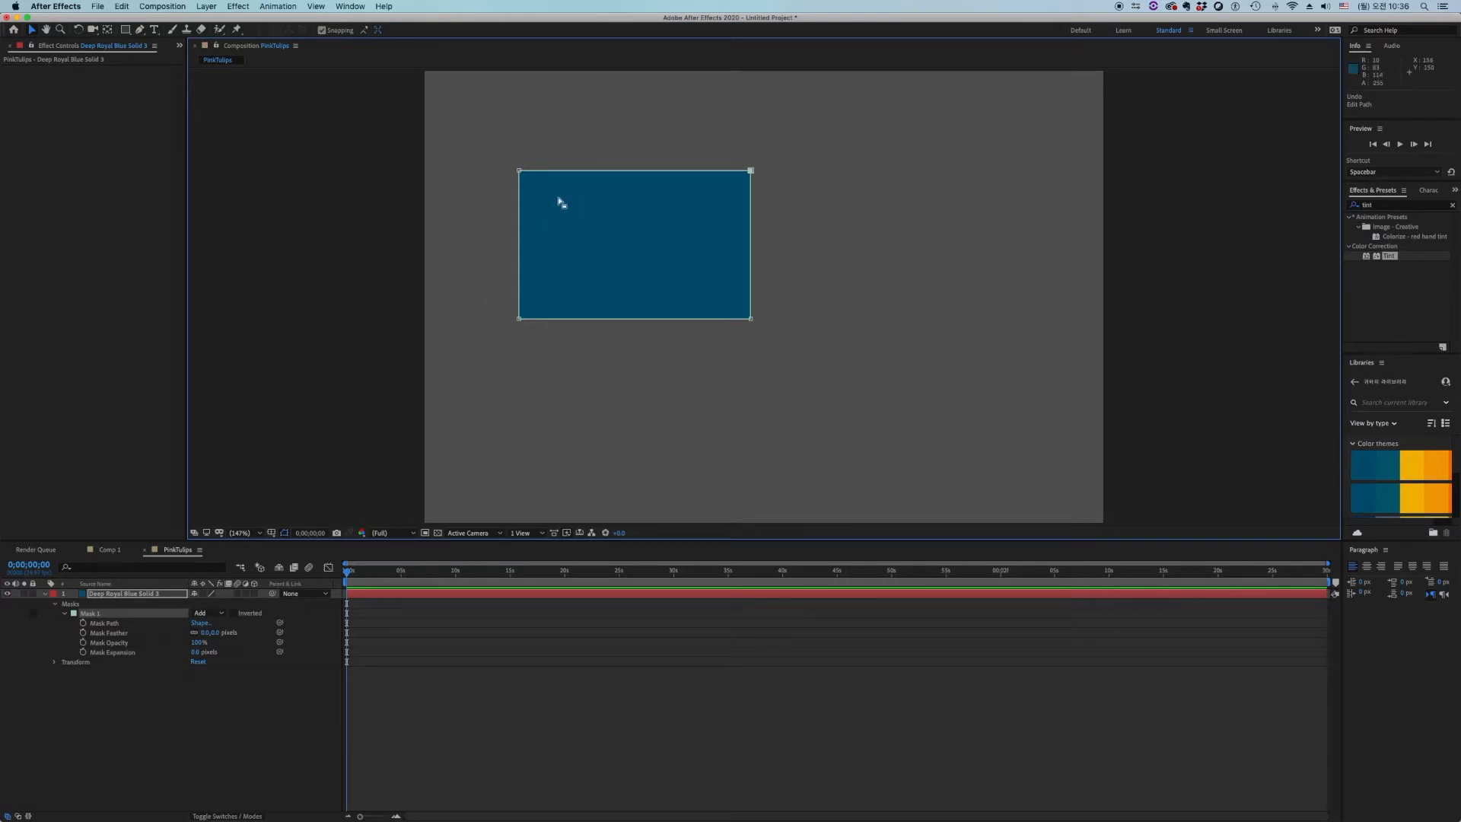
Shift the whole rectangular mask up and to the left with free transform, then try rotating it and undo the rotation.
{"action": "mouse_move", "coordinate": [594, 172]}
{"action": "left_mouse_down"}
{"action": "mouse_move", "coordinate": [649, 163]}
{"action": "mouse_move", "coordinate": [525, 169]}
{"action": "mouse_move", "coordinate": [750, 172]}
{"action": "mouse_move", "coordinate": [603, 205]}
{"action": "mouse_move", "coordinate": [593, 244]}
{"action": "mouse_move", "coordinate": [871, 226]}
{"action": "mouse_move", "coordinate": [603, 140]}
{"action": "mouse_move", "coordinate": [582, 149]}
{"action": "left_mouse_up"}
{"action": "double_click", "coordinate": [578, 174]}
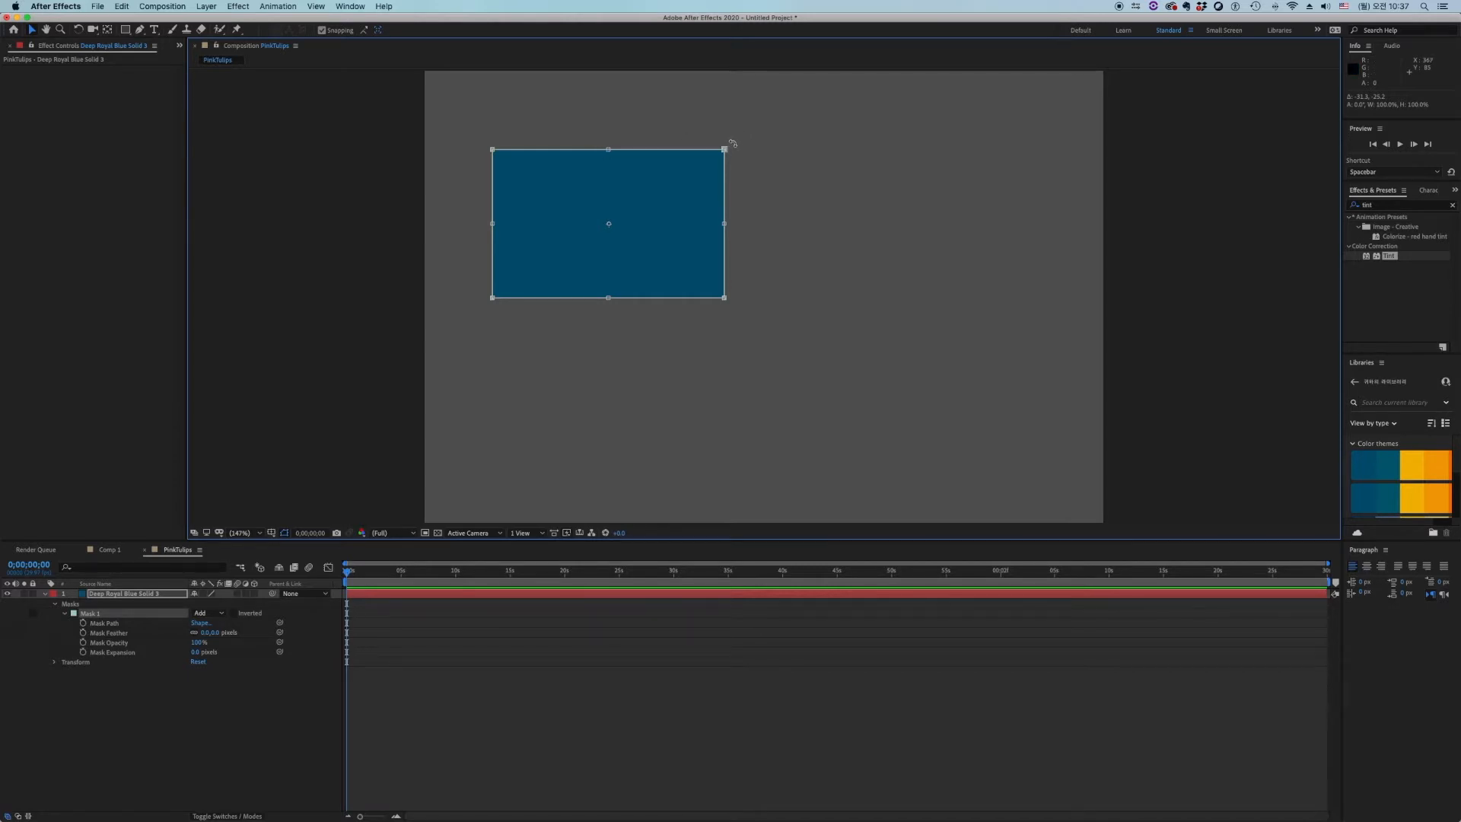
{"action": "mouse_move", "coordinate": [732, 143]}
{"action": "left_mouse_down"}
{"action": "mouse_move", "coordinate": [766, 238]}
{"action": "mouse_move", "coordinate": [742, 149]}
{"action": "left_mouse_up"}
{"action": "key", "text": "super+z"}
{"action": "left_click", "coordinate": [538, 352]}
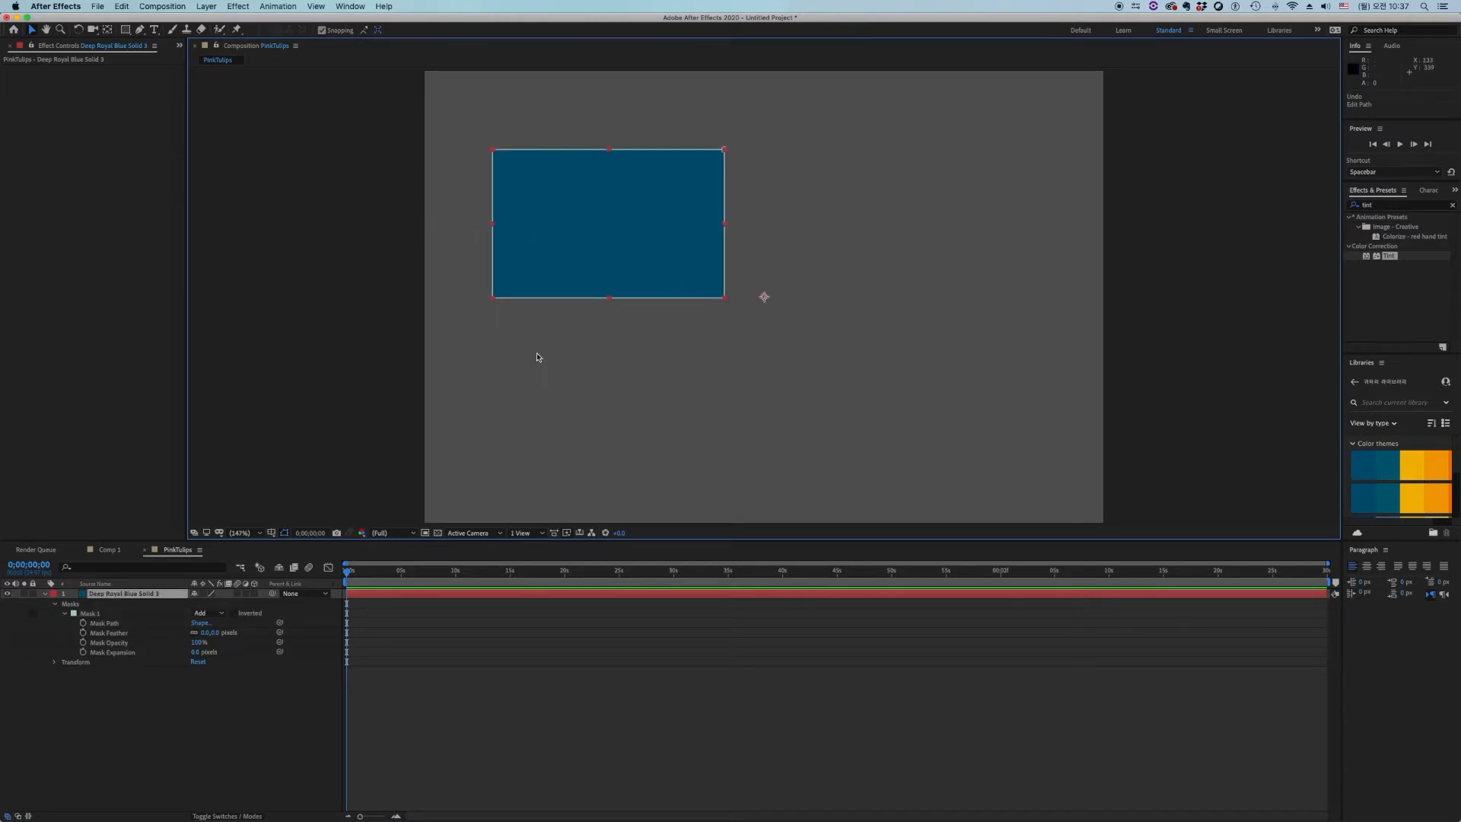
Try selecting the rectangular mask by its top edge and by its lower-left corner point, then drop the point selection.
{"action": "left_click", "coordinate": [563, 151]}
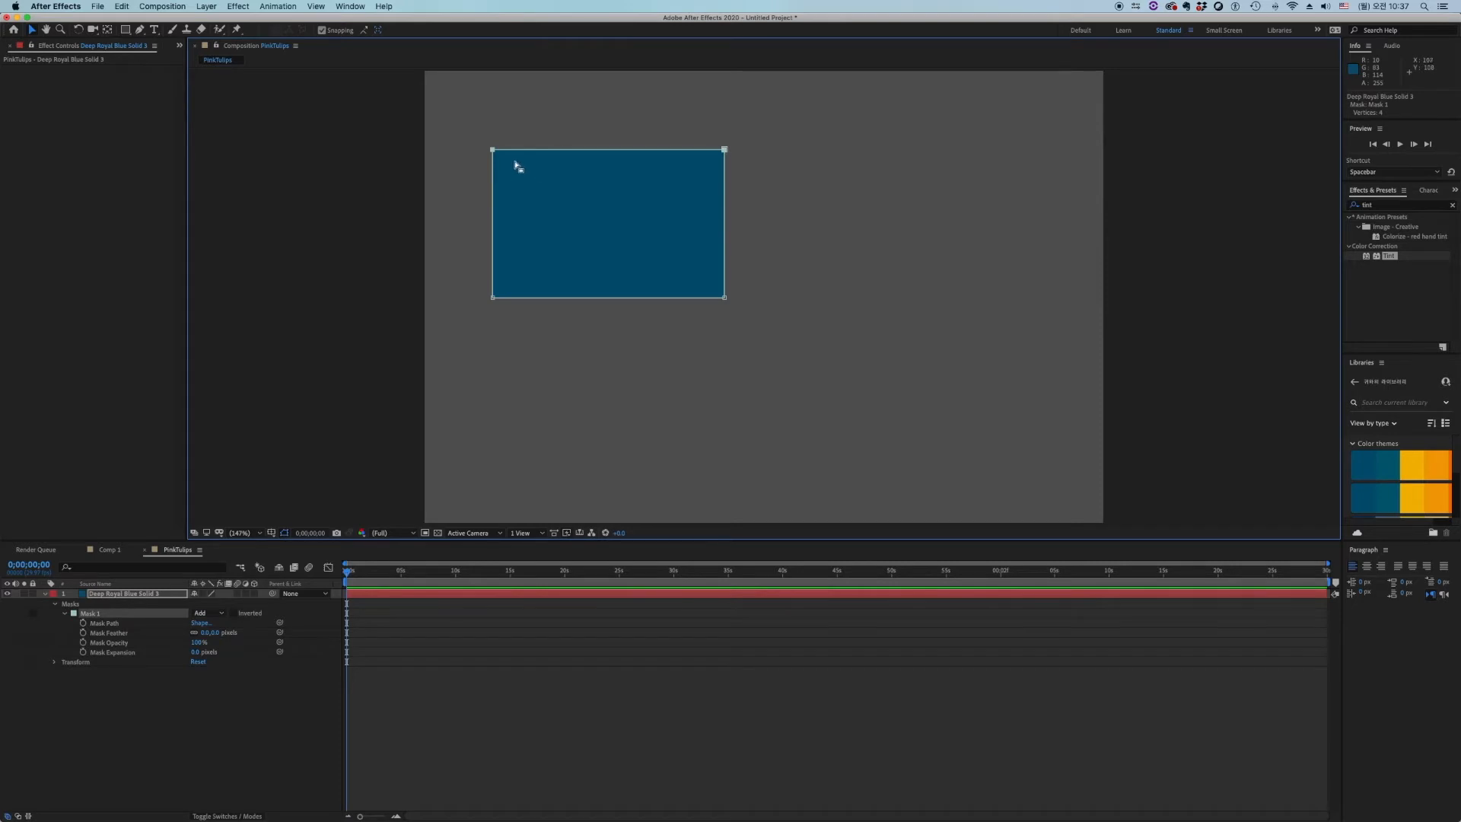
{"action": "left_click", "coordinate": [491, 298]}
{"action": "left_click", "coordinate": [492, 313]}
{"action": "left_click", "coordinate": [864, 238]}
{"action": "left_click", "coordinate": [666, 190]}
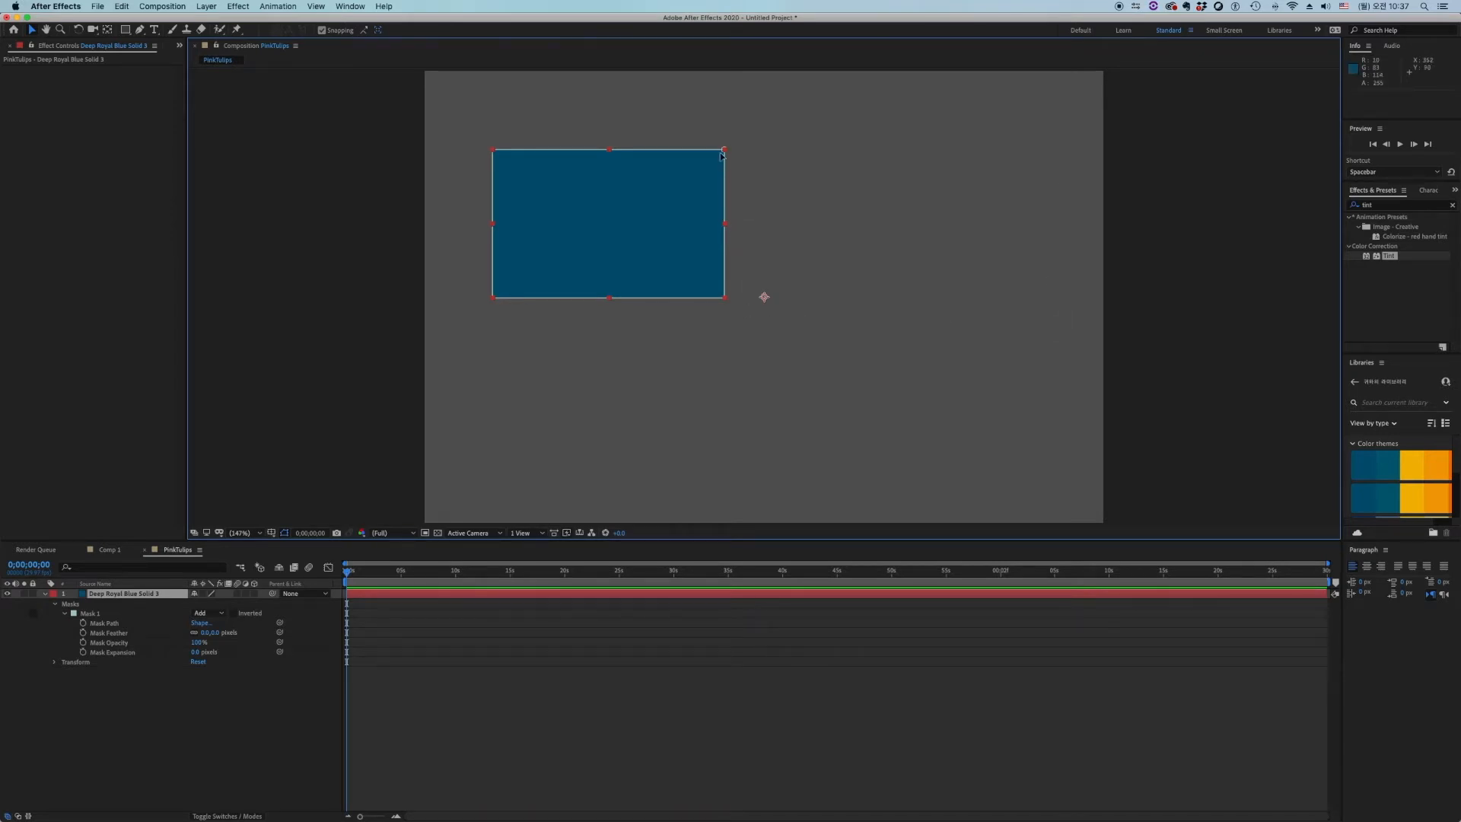
Try pulling the mask's upper-right corner point outward on its own and undo the path edit.
{"action": "left_click", "coordinate": [744, 260]}
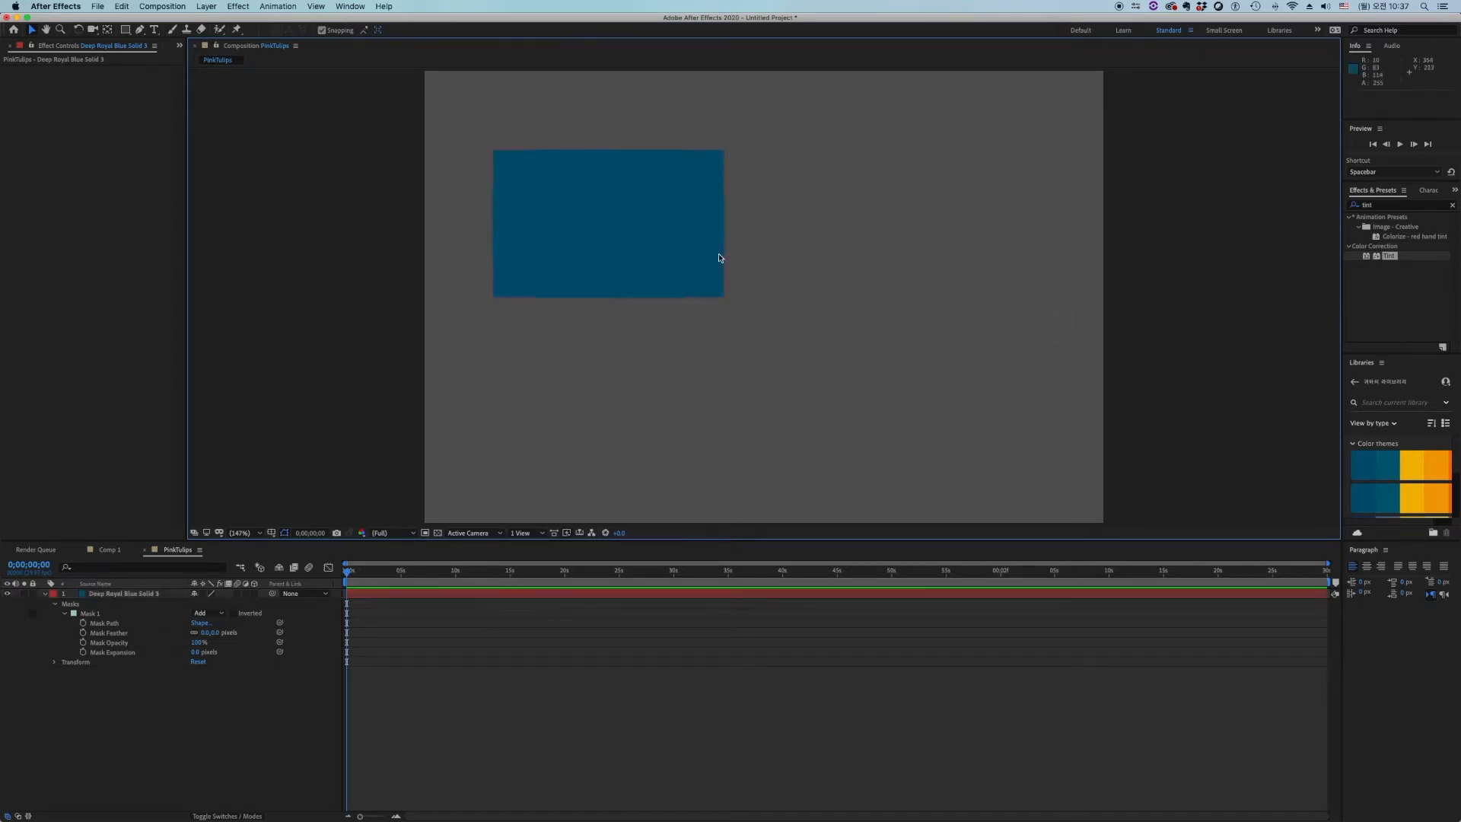
{"action": "left_click", "coordinate": [719, 258]}
{"action": "left_click_drag", "start_coordinate": [724, 150], "coordinate": [742, 135]}
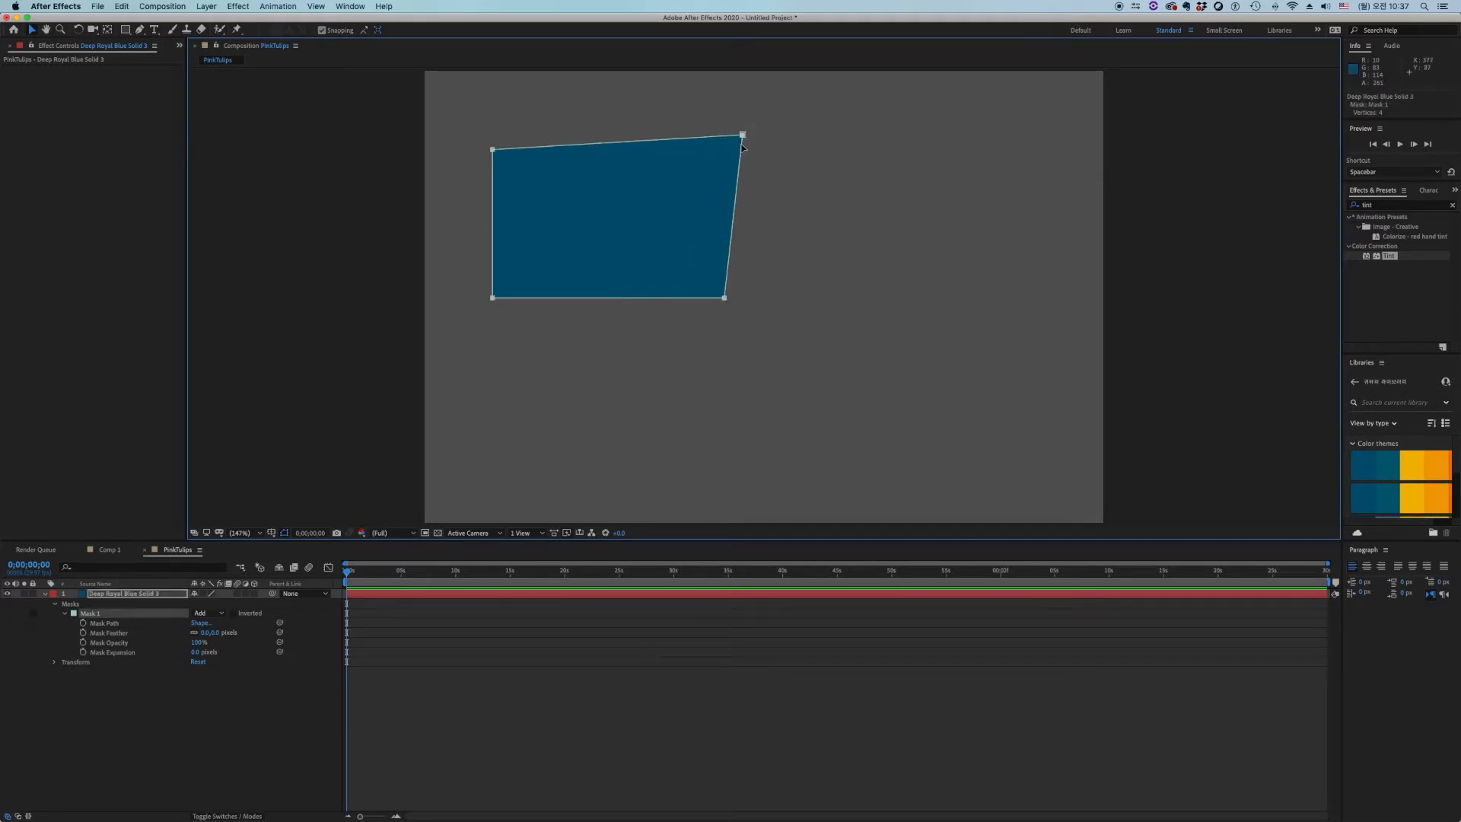
{"action": "left_click", "coordinate": [740, 151]}
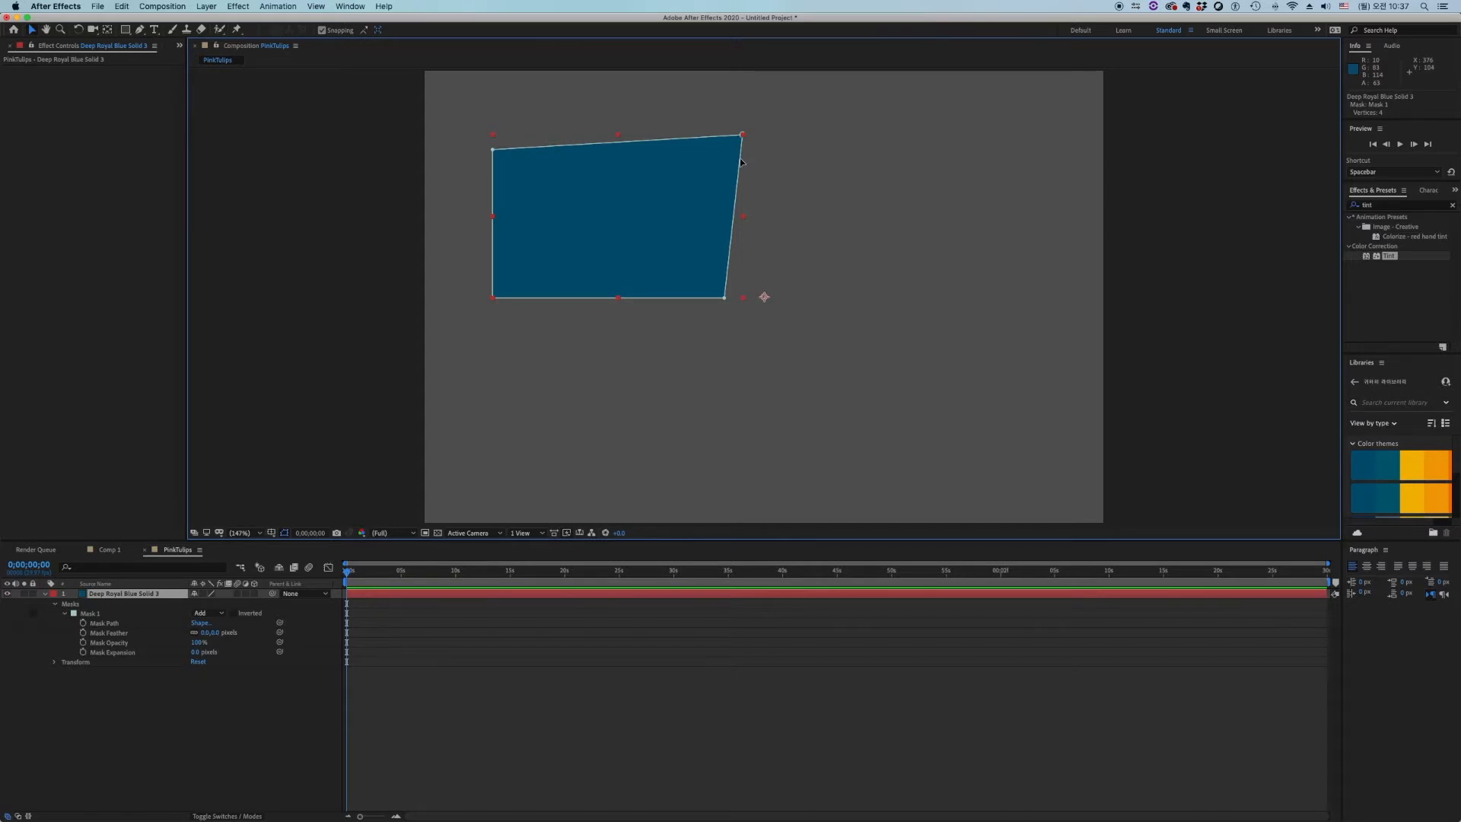
{"action": "key", "text": "super+z"}
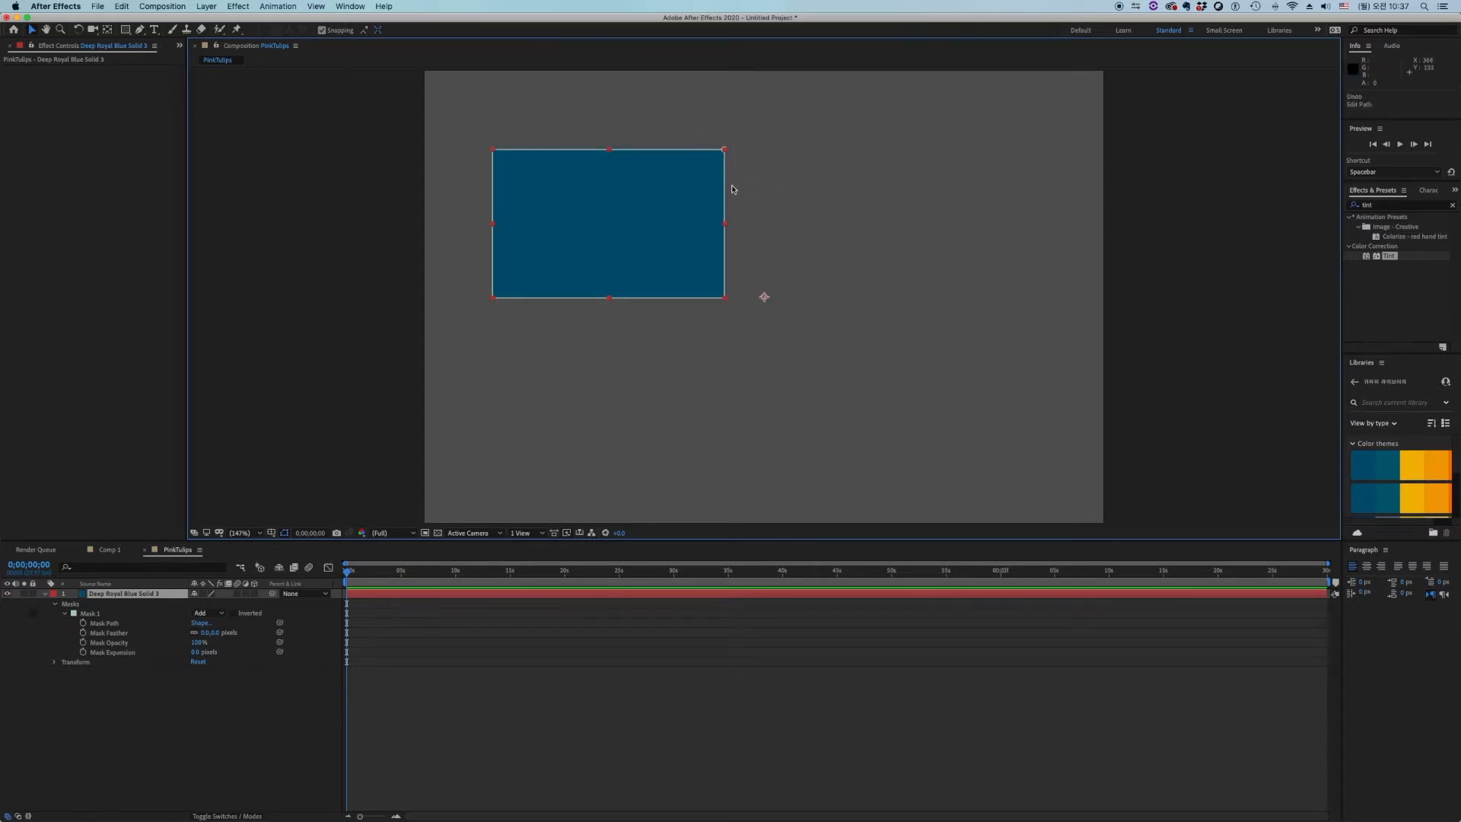
Shrink the rectangular mask by moving its two right corner points inward together and its two lower corner points upward together.
{"action": "left_click_drag", "start_coordinate": [747, 134], "coordinate": [705, 335]}
{"action": "left_click_drag", "start_coordinate": [725, 220], "coordinate": [678, 219]}
{"action": "left_click_drag", "start_coordinate": [720, 287], "coordinate": [443, 347]}
{"action": "left_click_drag", "start_coordinate": [569, 298], "coordinate": [568, 253]}
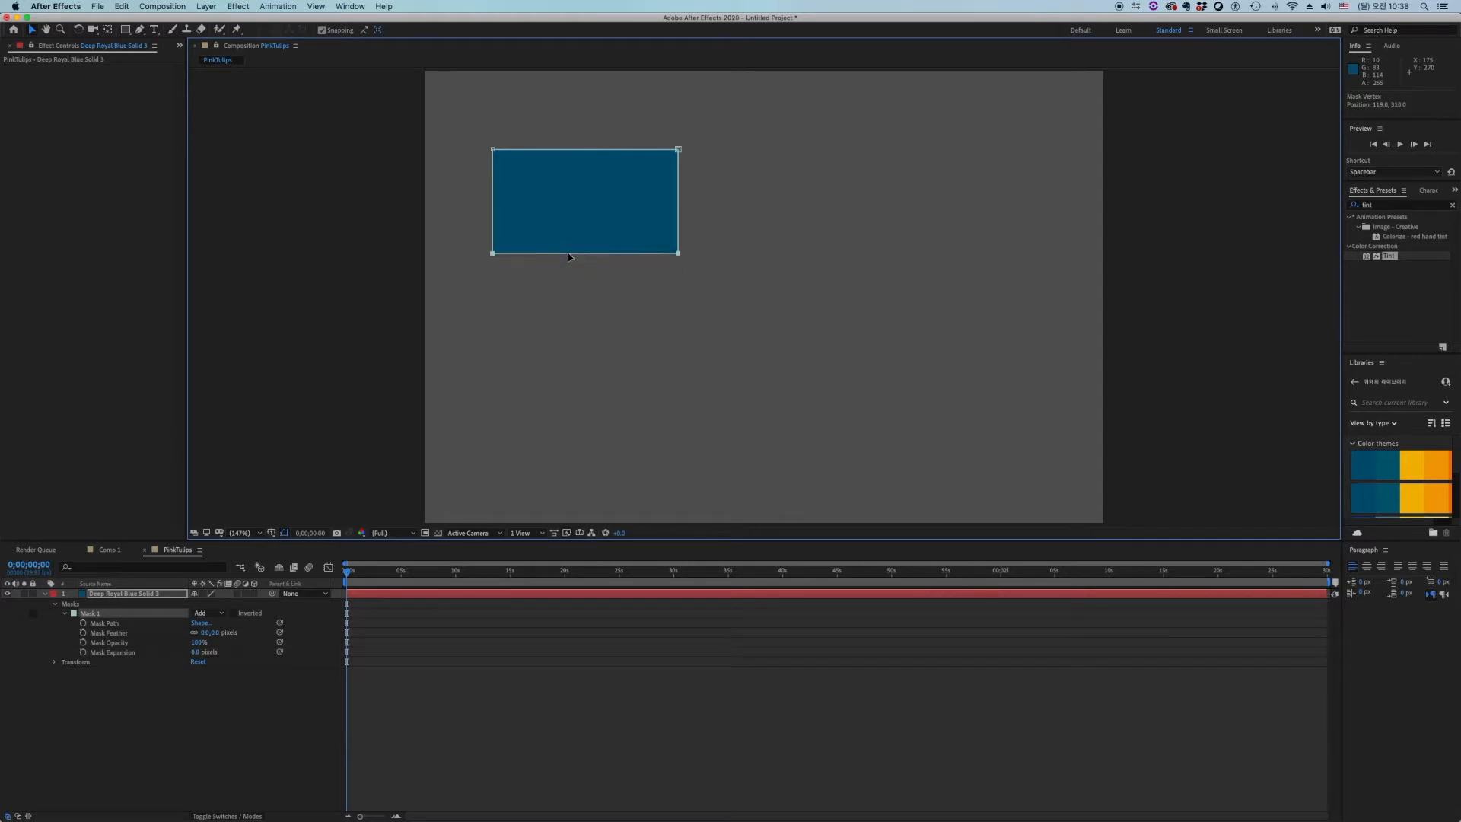
Try selecting the resized mask as a whole path, release the selection, and pick its lower-right corner point.
{"action": "left_click", "coordinate": [586, 293]}
{"action": "left_click", "coordinate": [642, 155]}
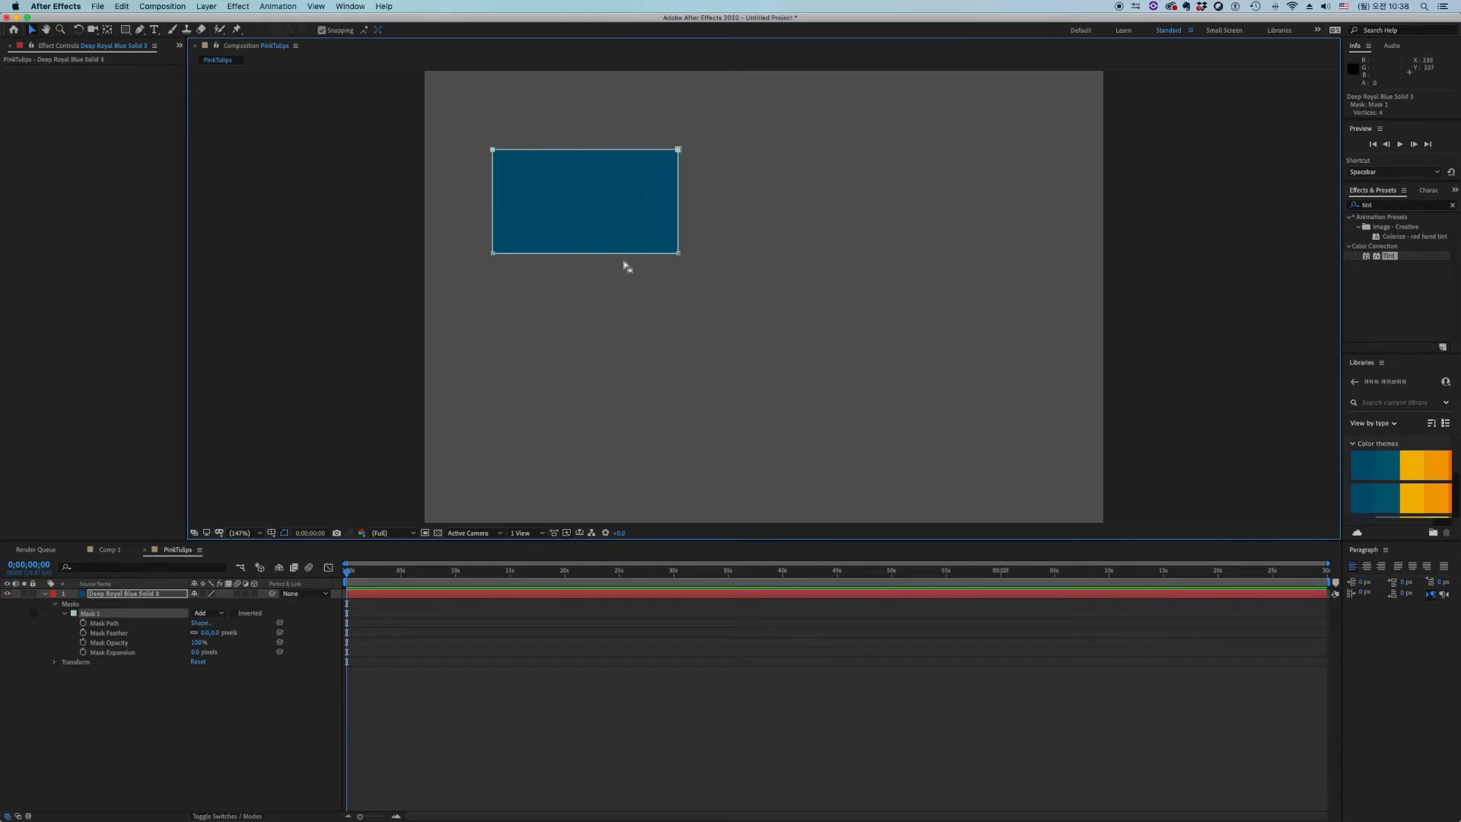
{"action": "left_click", "coordinate": [708, 260]}
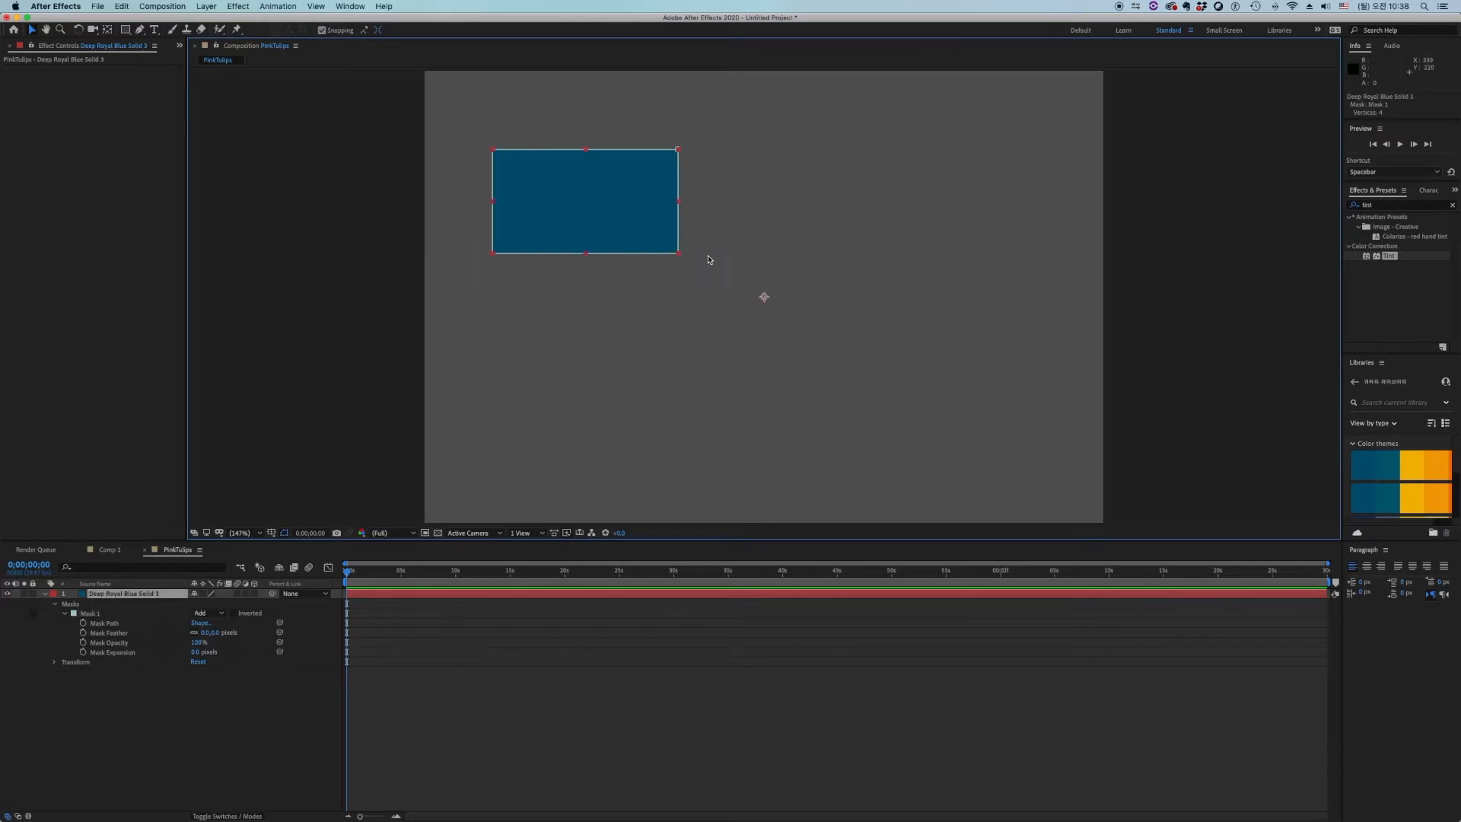
{"action": "left_click", "coordinate": [674, 256]}
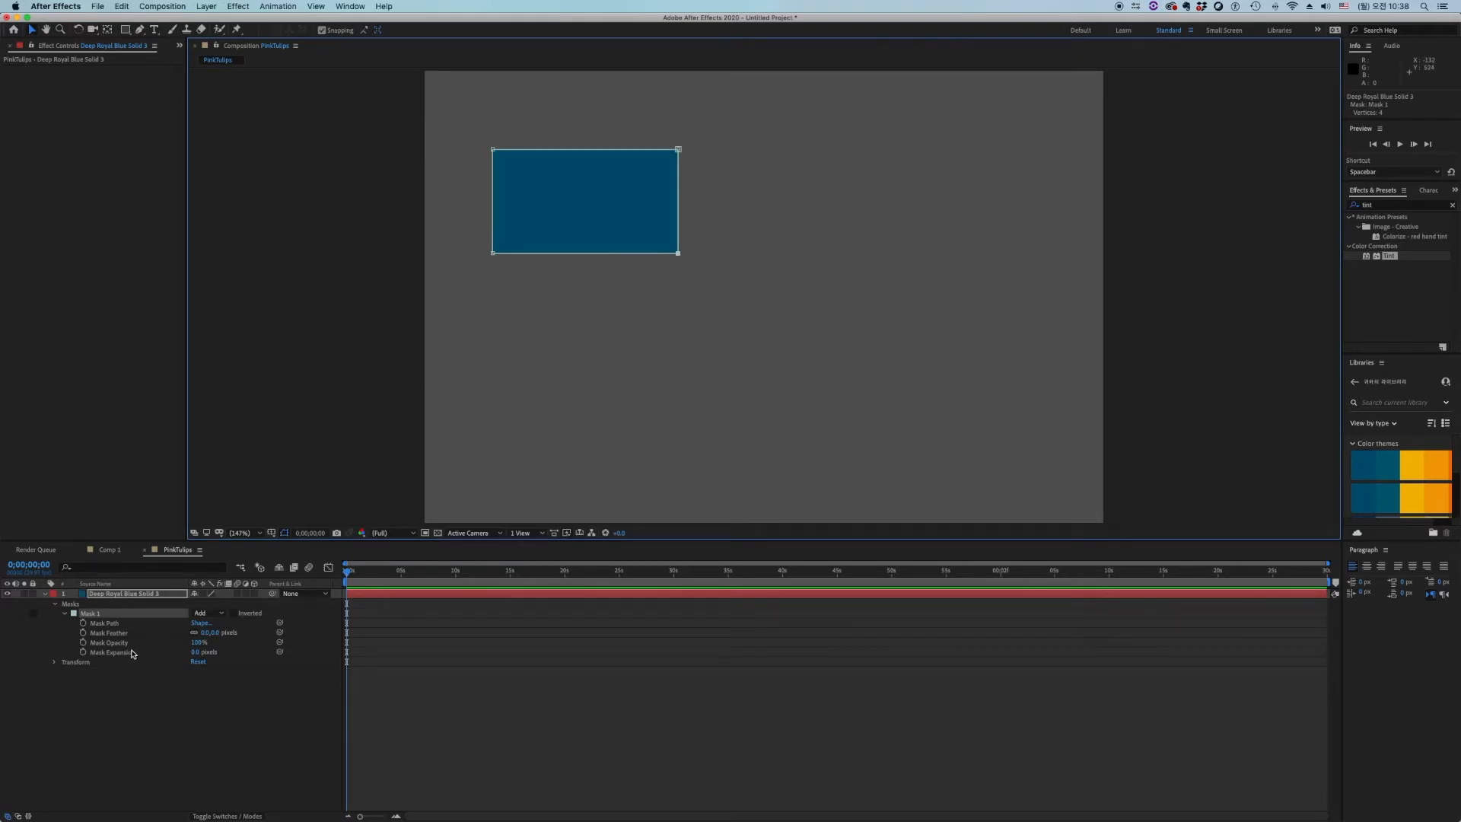
Draw a circular mask with the Ellipse tool on the selected solid layer, overlapping the rectangular mask's lower-right corner.
{"action": "left_click", "coordinate": [107, 595]}
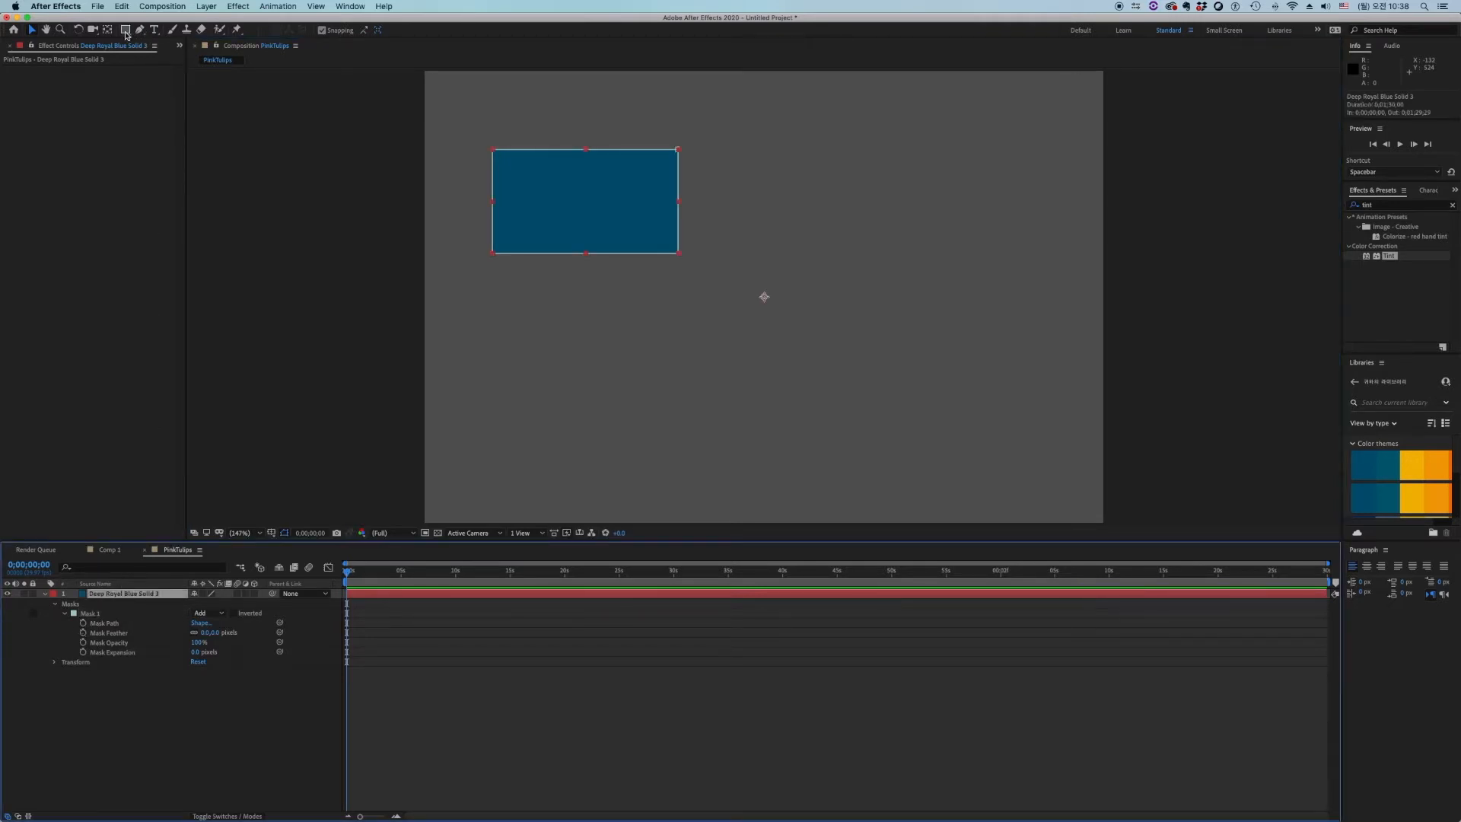
{"action": "left_click_drag", "start_coordinate": [125, 29], "coordinate": [164, 57]}
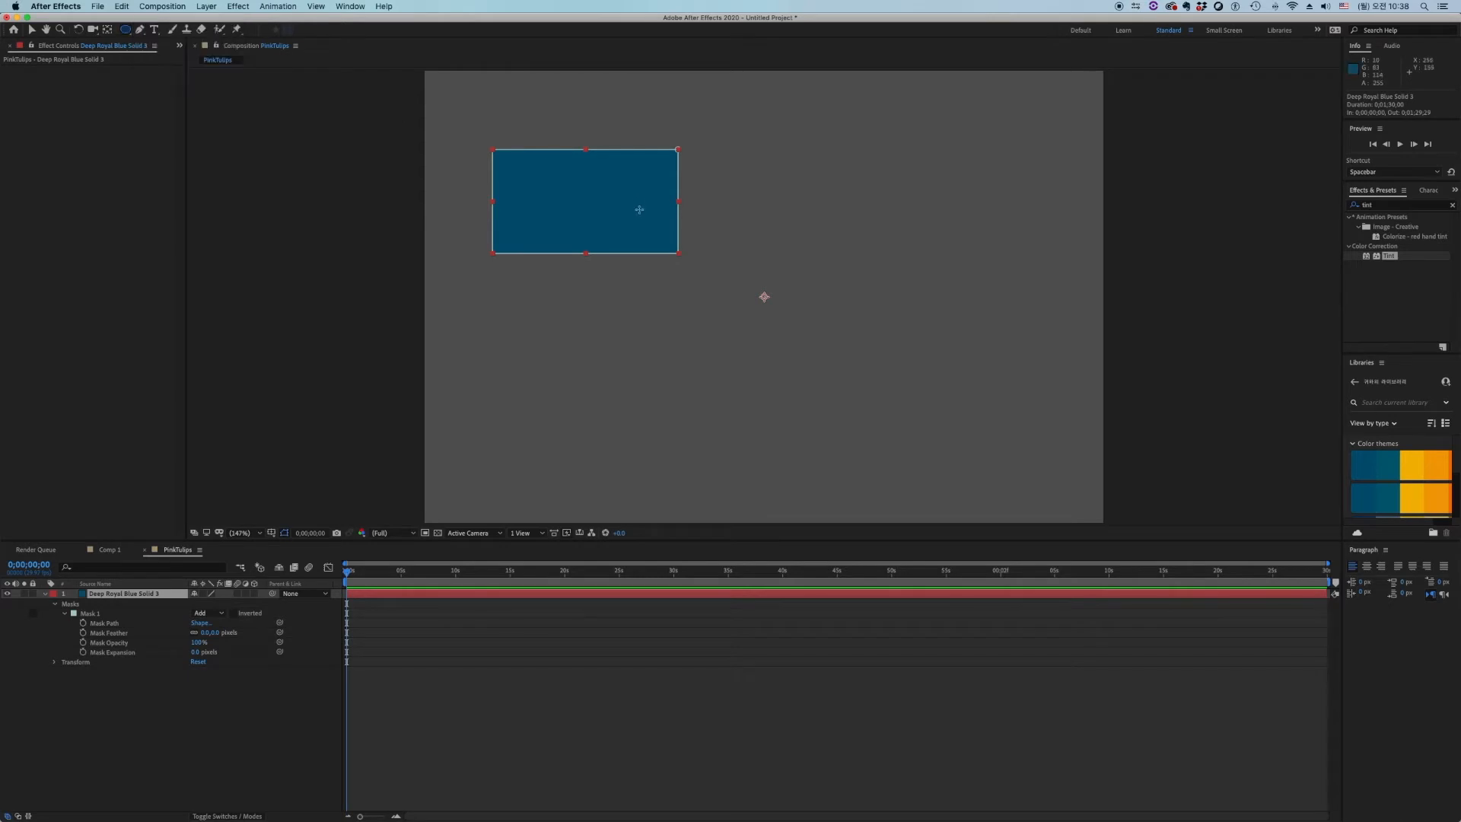
{"action": "left_click_drag", "start_coordinate": [582, 201], "coordinate": [731, 311]}
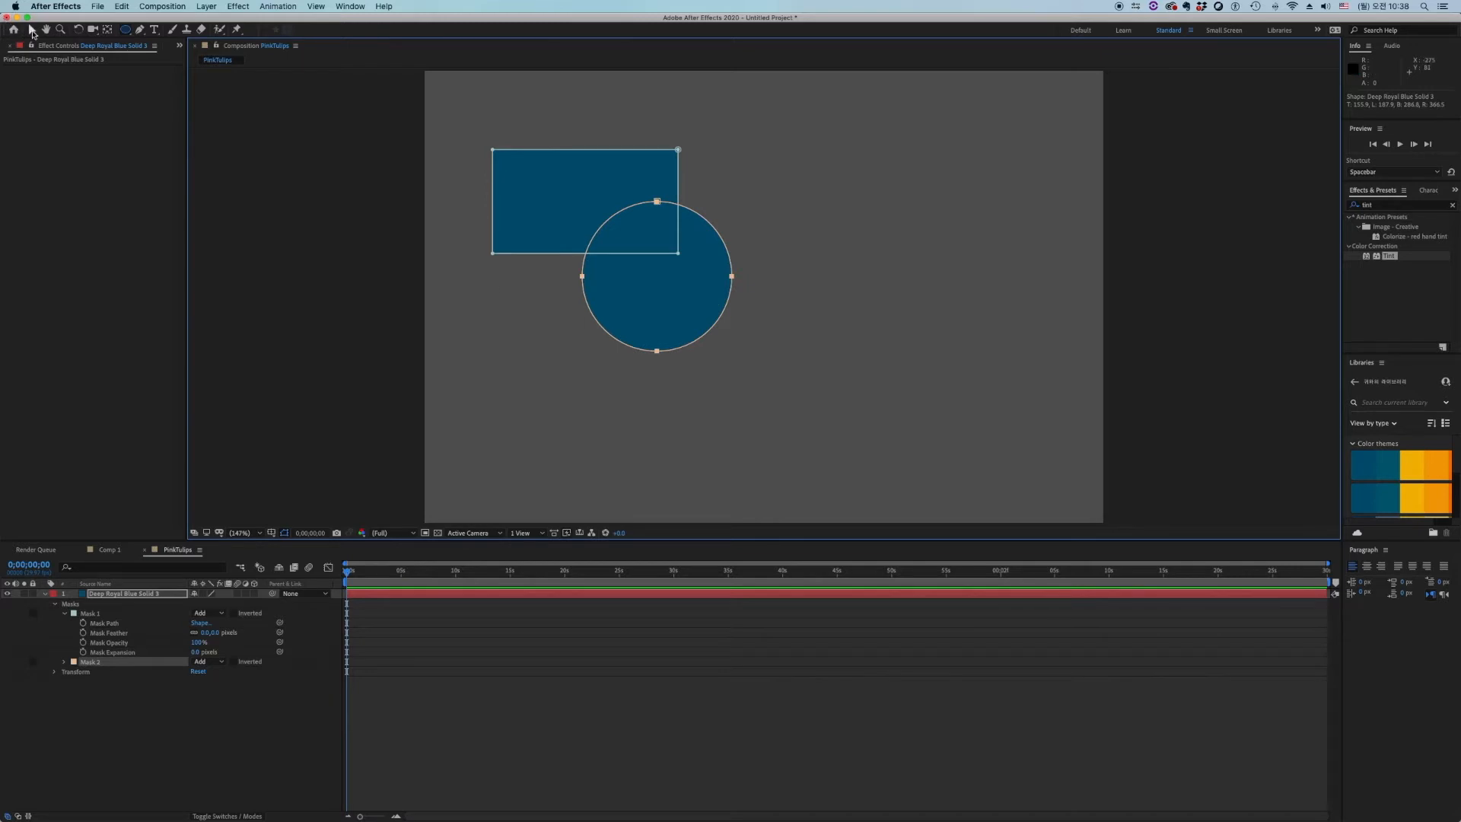
Free-transform the circular mask to centre it on the rectangle's lower-right corner, then deselect the layer.
{"action": "left_click", "coordinate": [32, 31]}
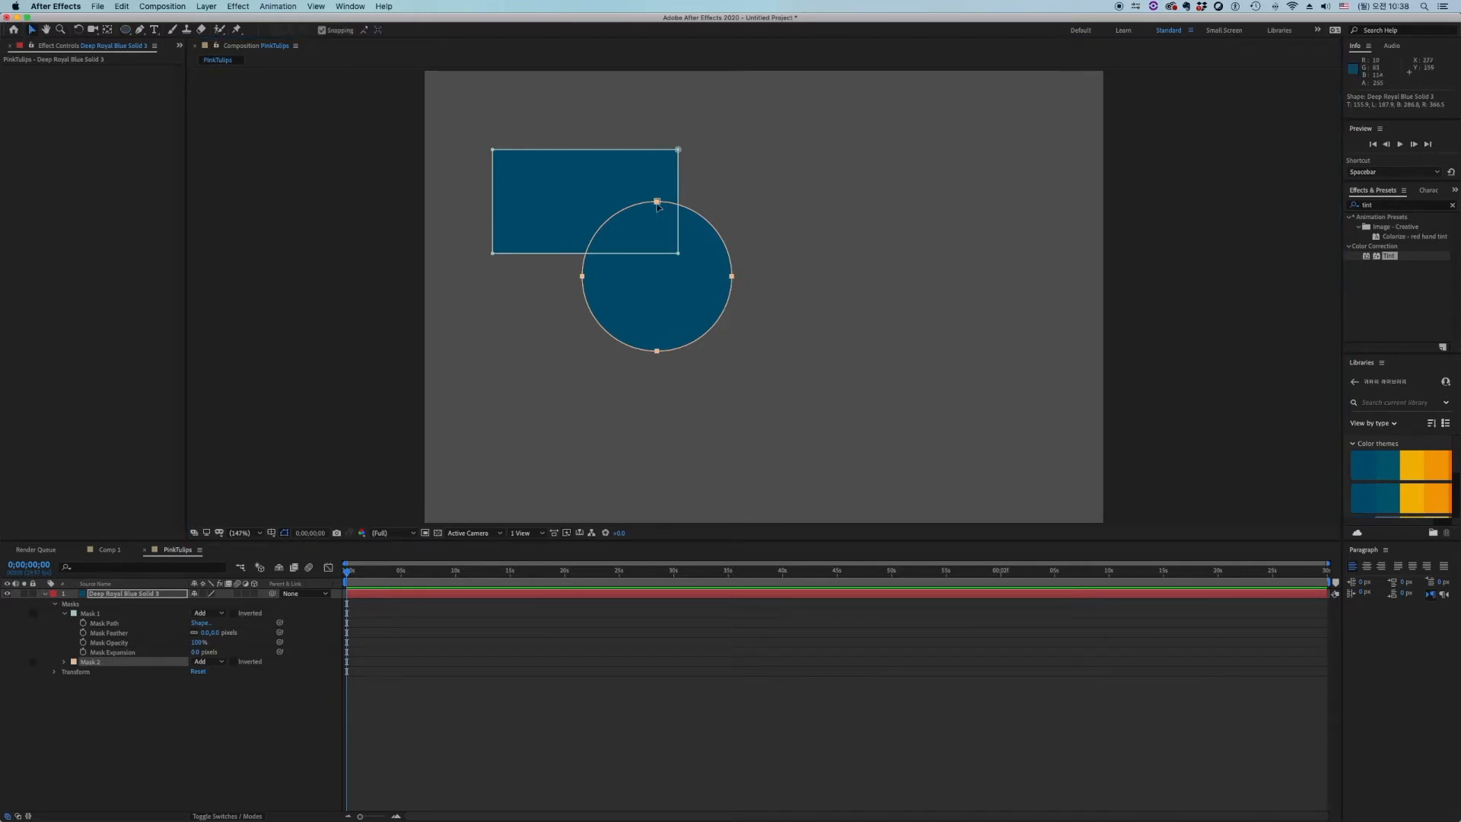
{"action": "double_click", "coordinate": [709, 226]}
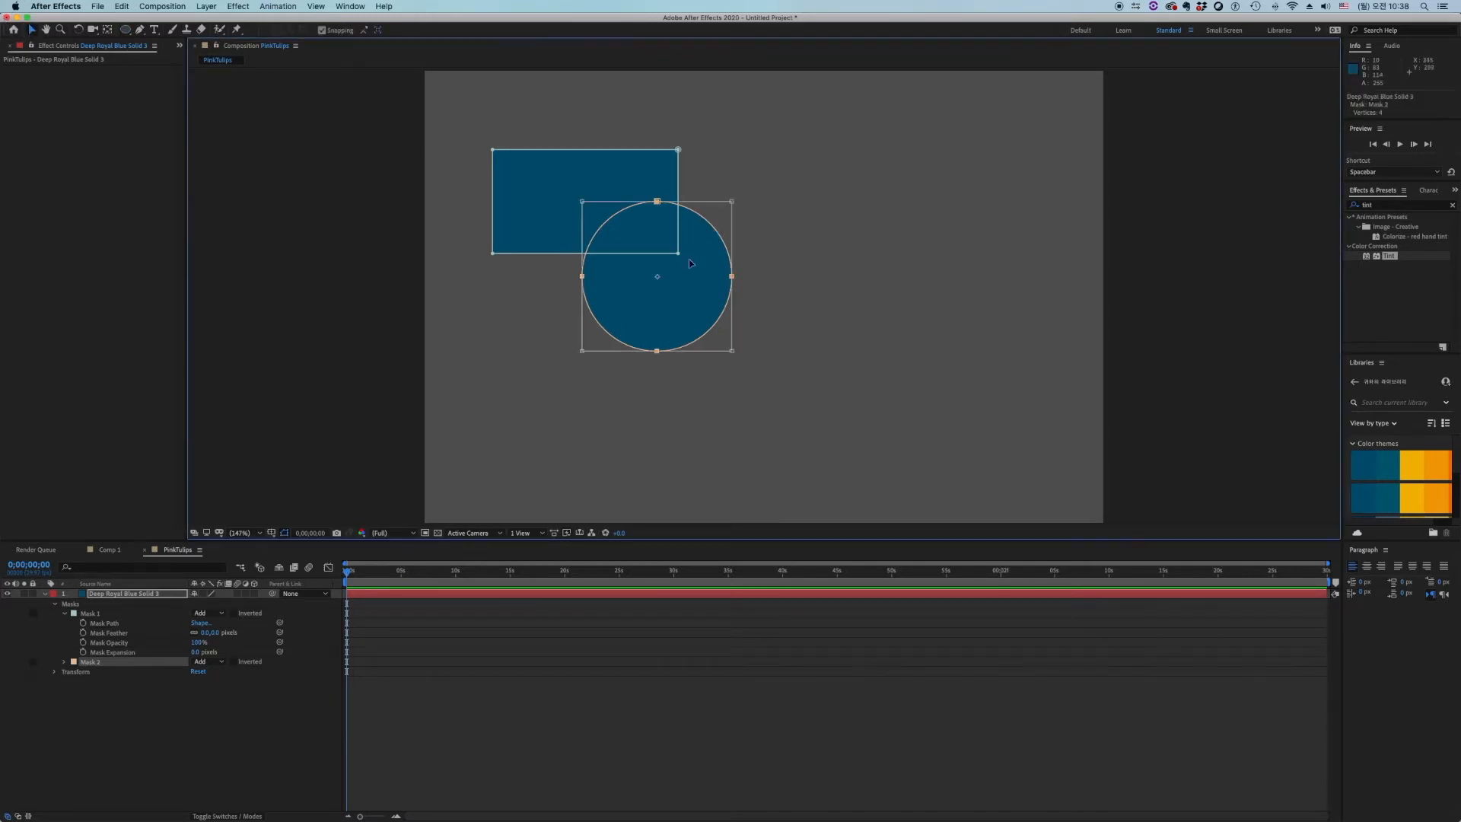
{"action": "mouse_move", "coordinate": [666, 293]}
{"action": "left_mouse_down"}
{"action": "mouse_move", "coordinate": [674, 264]}
{"action": "mouse_move", "coordinate": [659, 258]}
{"action": "mouse_move", "coordinate": [595, 279]}
{"action": "mouse_move", "coordinate": [692, 289]}
{"action": "left_mouse_up"}
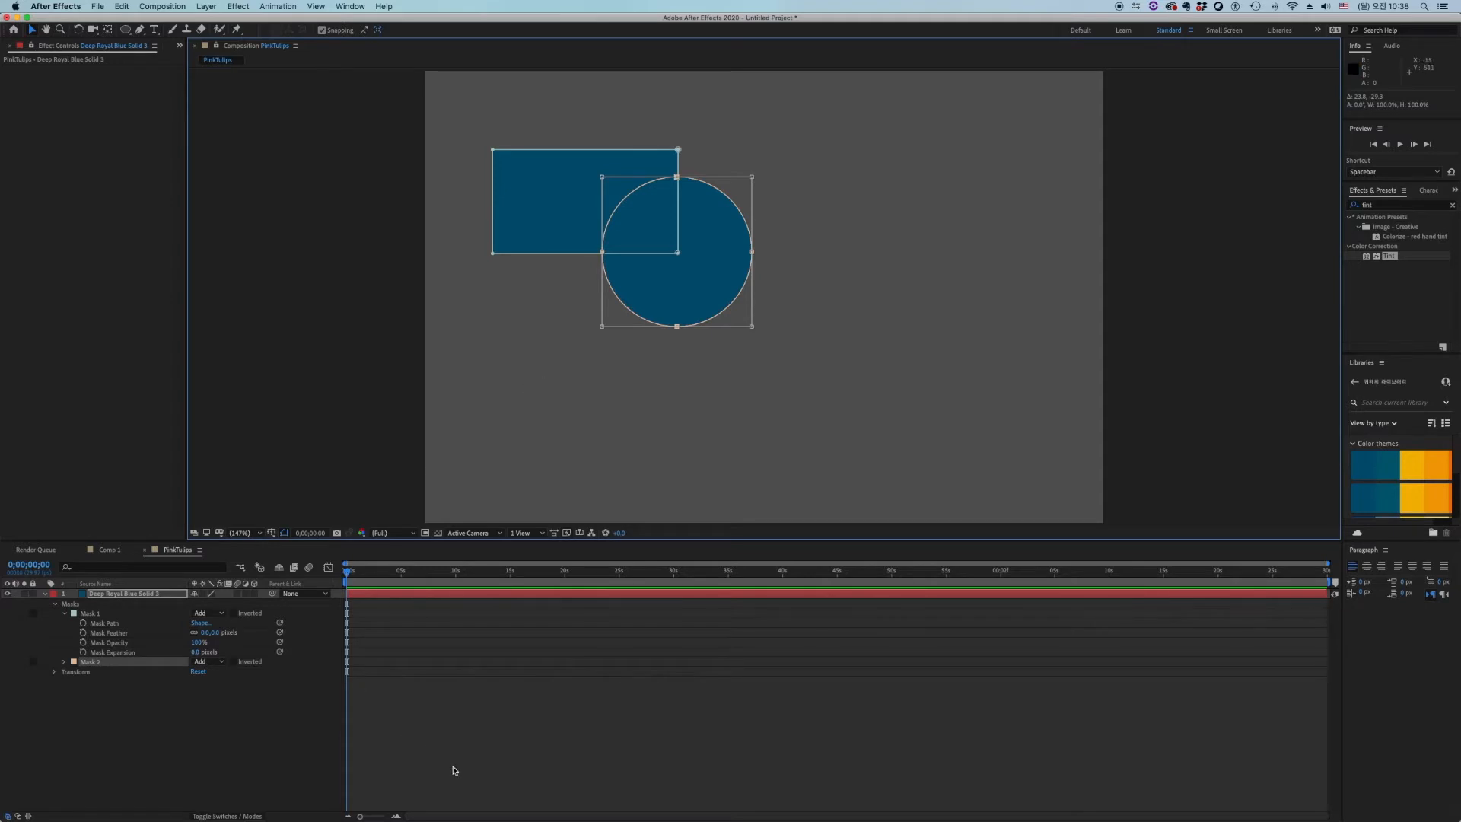
{"action": "left_click", "coordinate": [449, 735]}
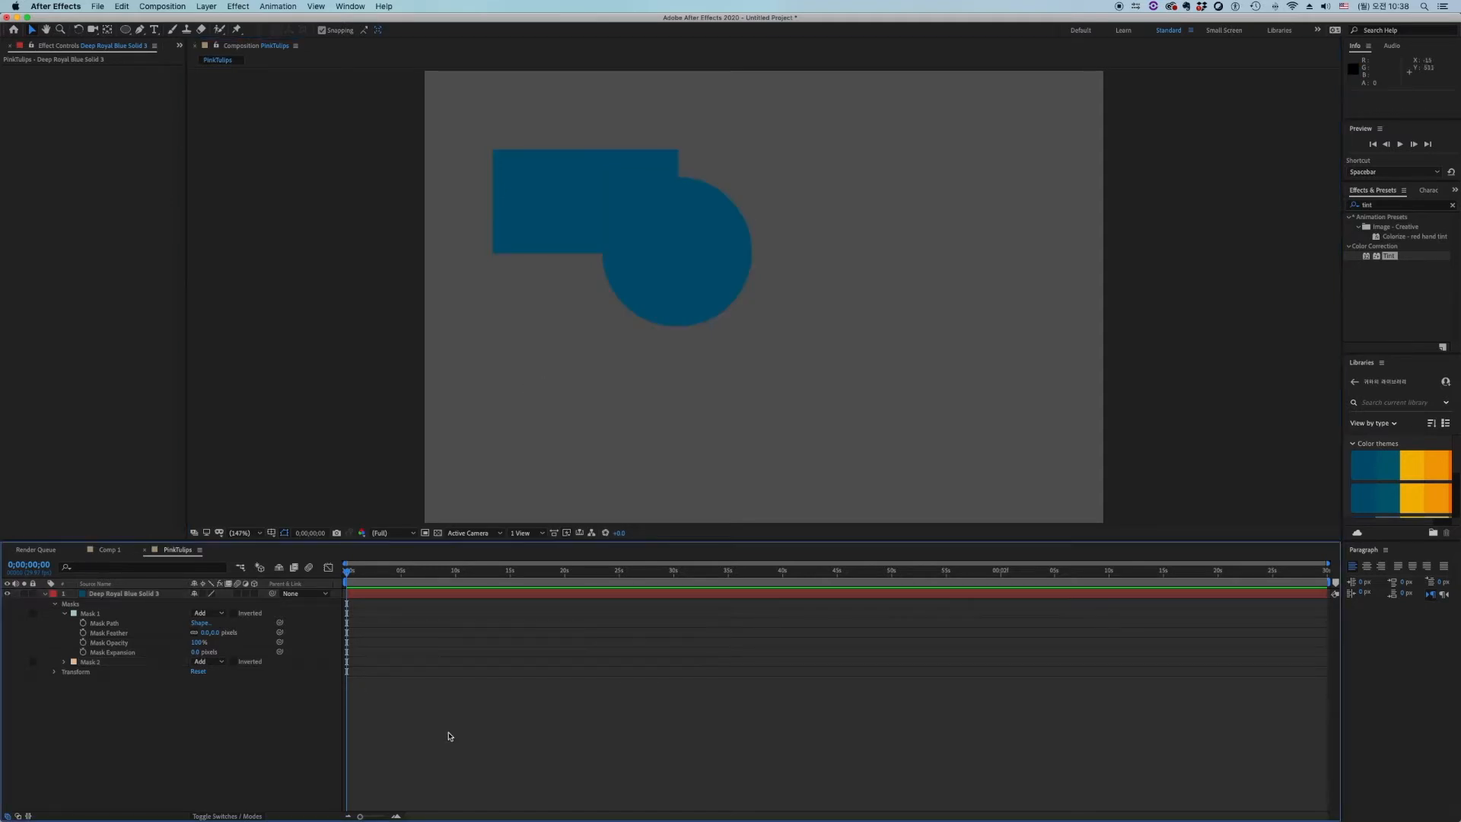
Collapse Mask 1's properties and alternate the selection between Mask 1 and Mask 2 to compare their outlines in the composition.
{"action": "left_click", "coordinate": [64, 615]}
{"action": "left_click", "coordinate": [92, 615]}
{"action": "left_click", "coordinate": [92, 625]}
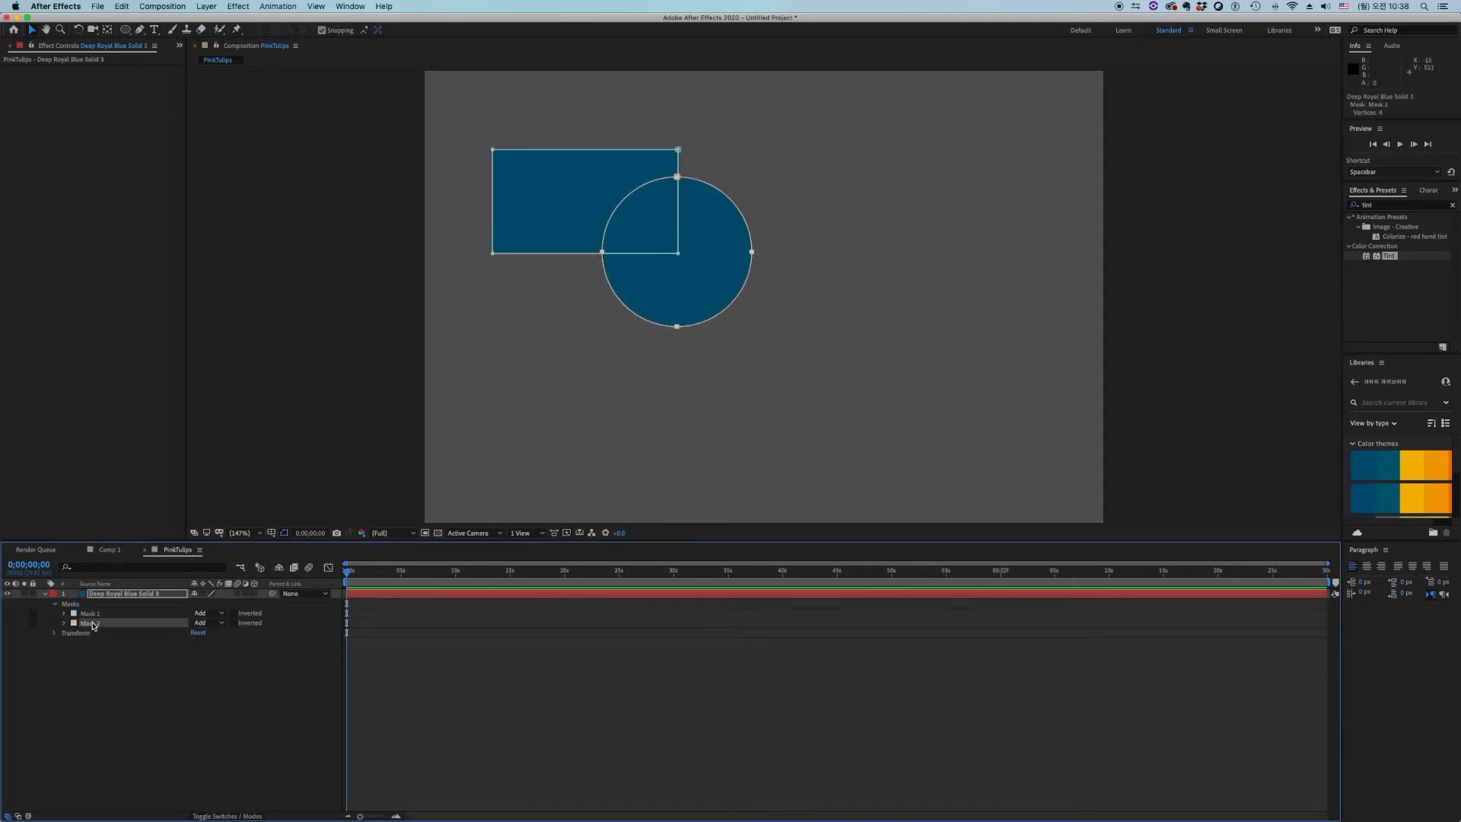
{"action": "left_click", "coordinate": [93, 615]}
{"action": "left_click", "coordinate": [93, 624]}
{"action": "left_click", "coordinate": [92, 614]}
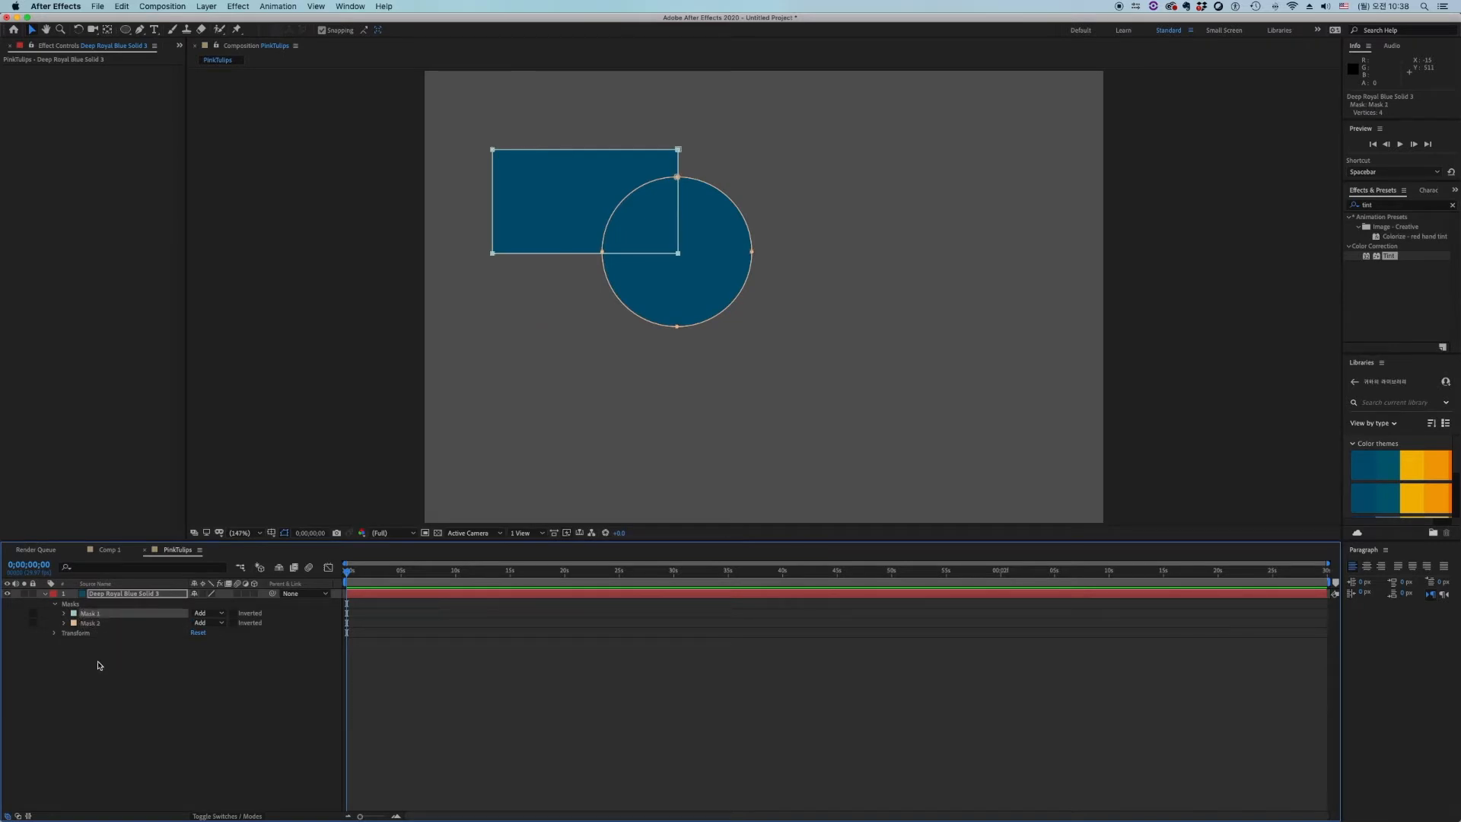
{"action": "left_click", "coordinate": [98, 663]}
{"action": "left_click", "coordinate": [92, 624]}
{"action": "left_click", "coordinate": [92, 617]}
{"action": "left_click", "coordinate": [95, 624]}
{"action": "left_click", "coordinate": [99, 614]}
{"action": "left_click", "coordinate": [86, 624]}
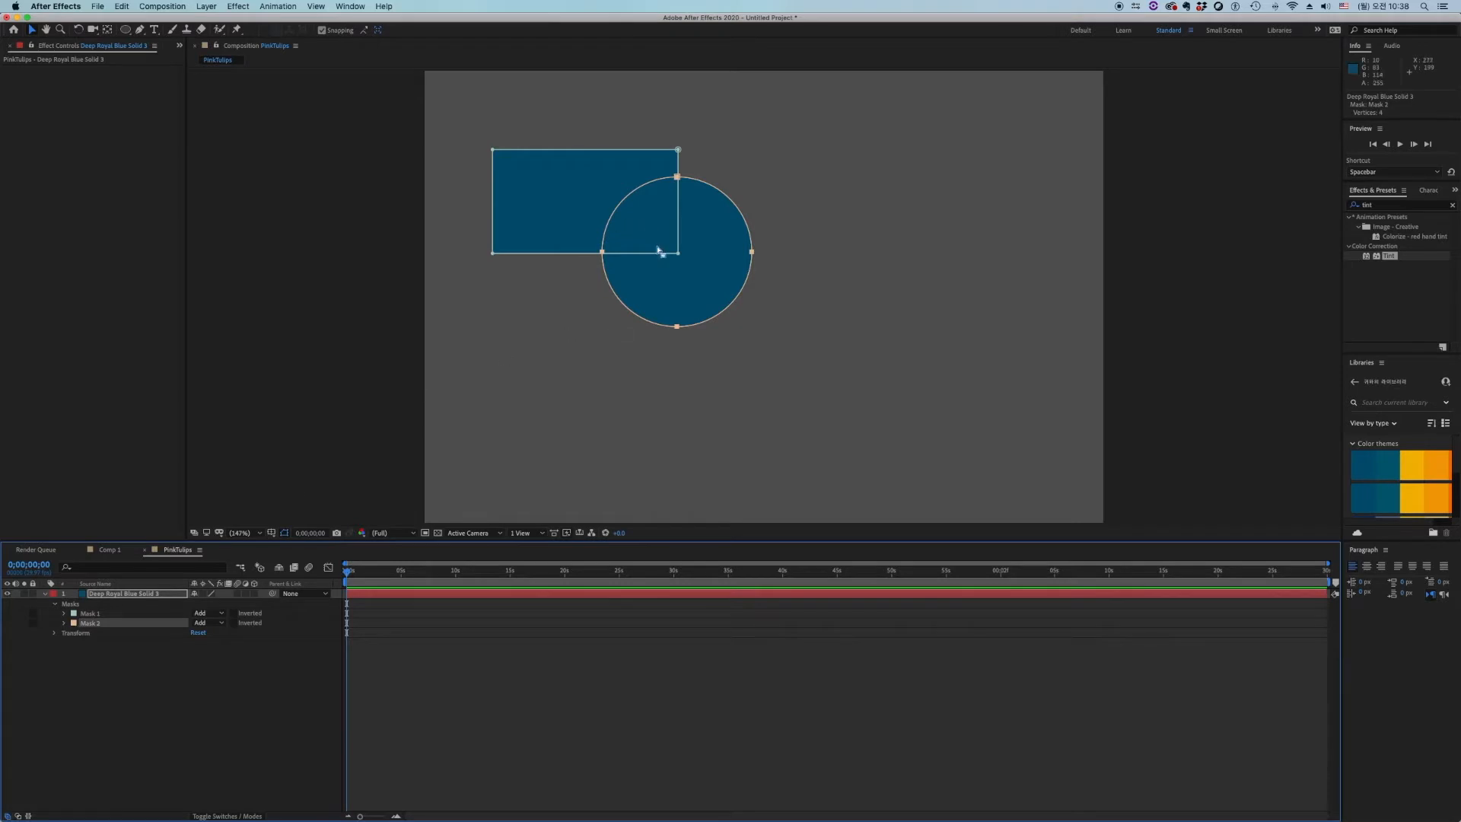
Change the outline colour of Mask 1 to white.
{"action": "left_click", "coordinate": [90, 614]}
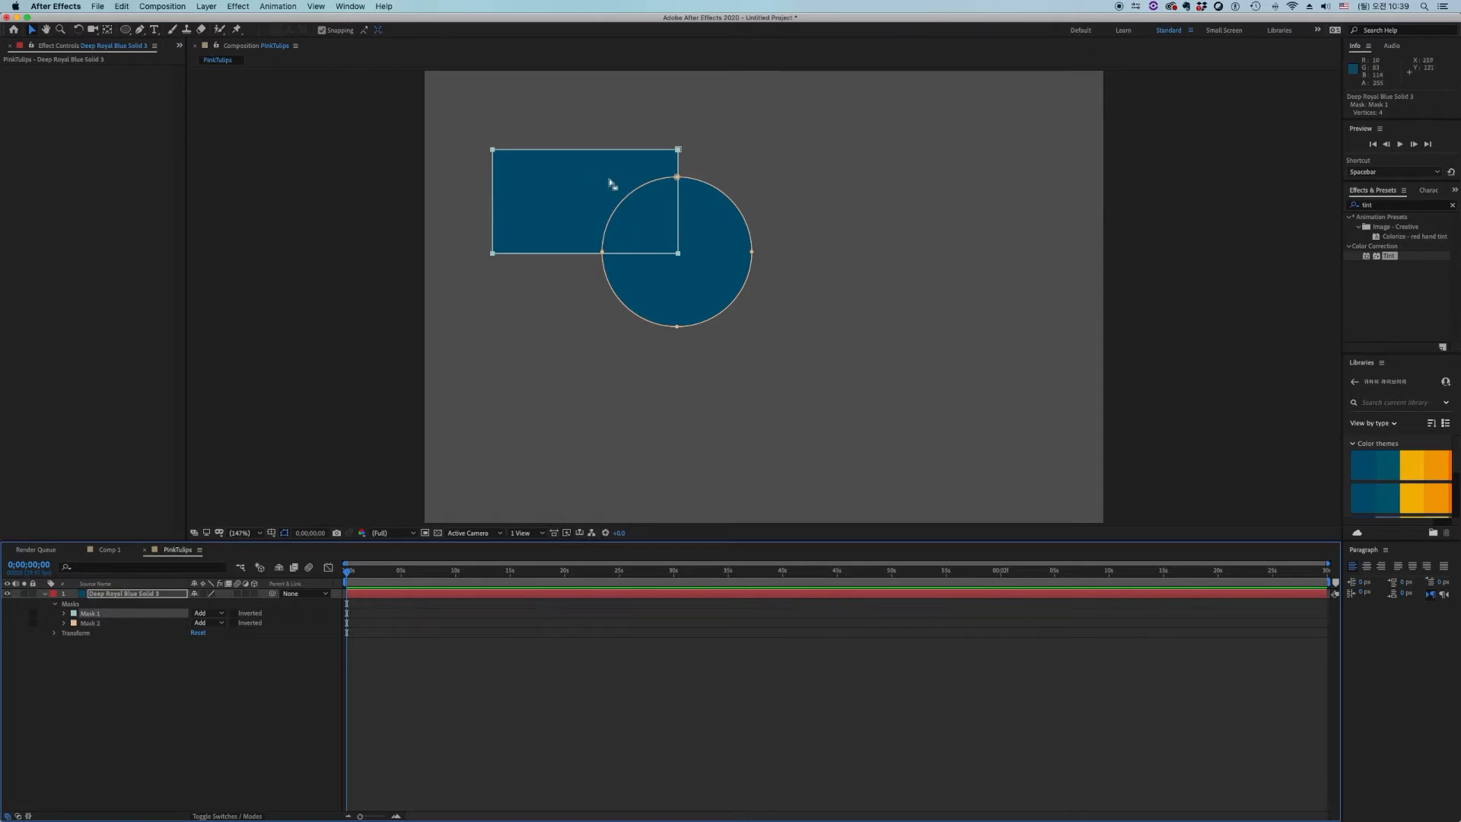
{"action": "left_click", "coordinate": [74, 613]}
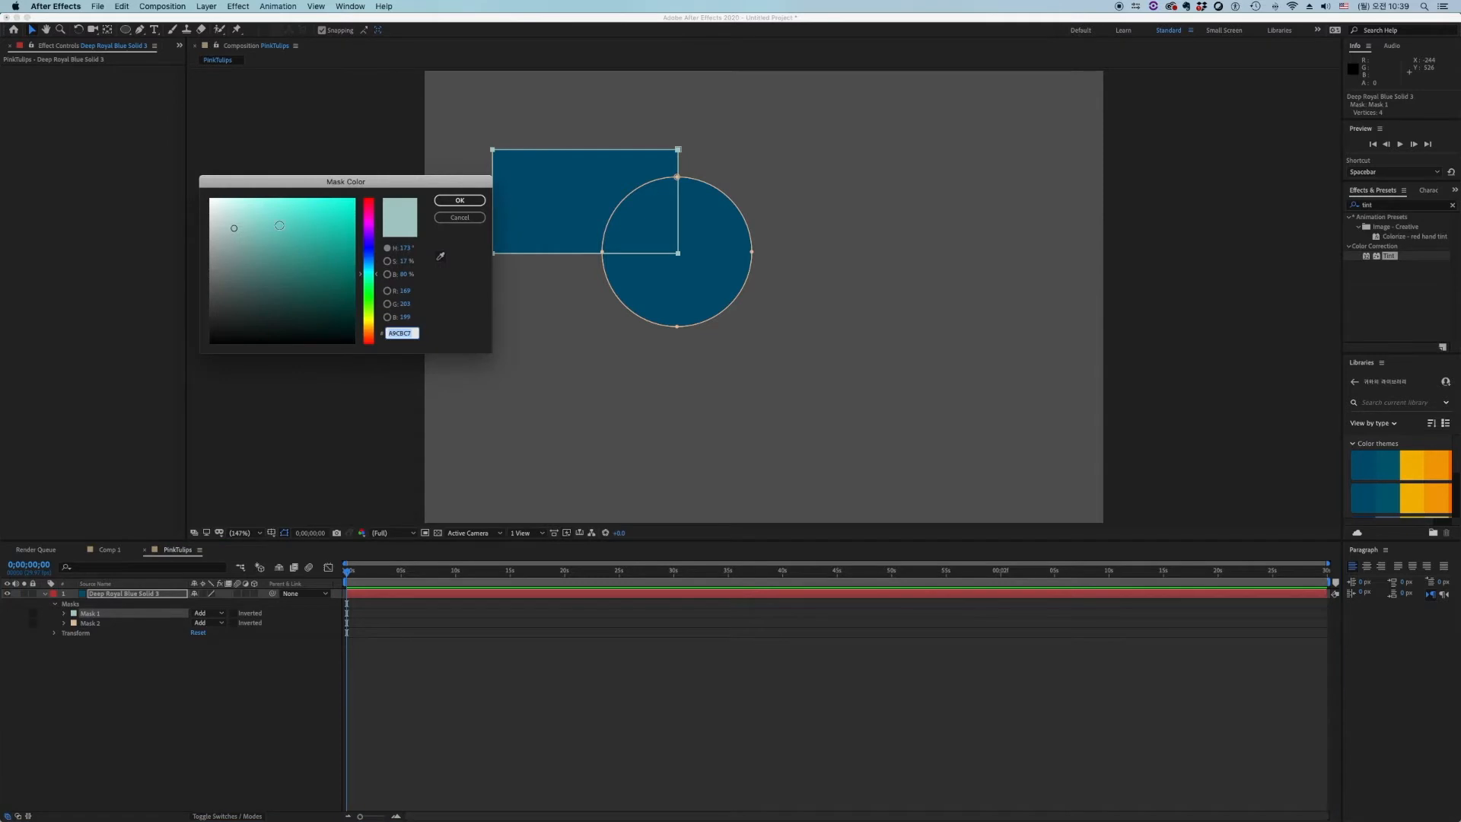
{"action": "mouse_move", "coordinate": [315, 222]}
{"action": "left_mouse_down"}
{"action": "mouse_move", "coordinate": [329, 213]}
{"action": "mouse_move", "coordinate": [346, 313]}
{"action": "mouse_move", "coordinate": [210, 202]}
{"action": "left_mouse_up"}
{"action": "left_click", "coordinate": [459, 201]}
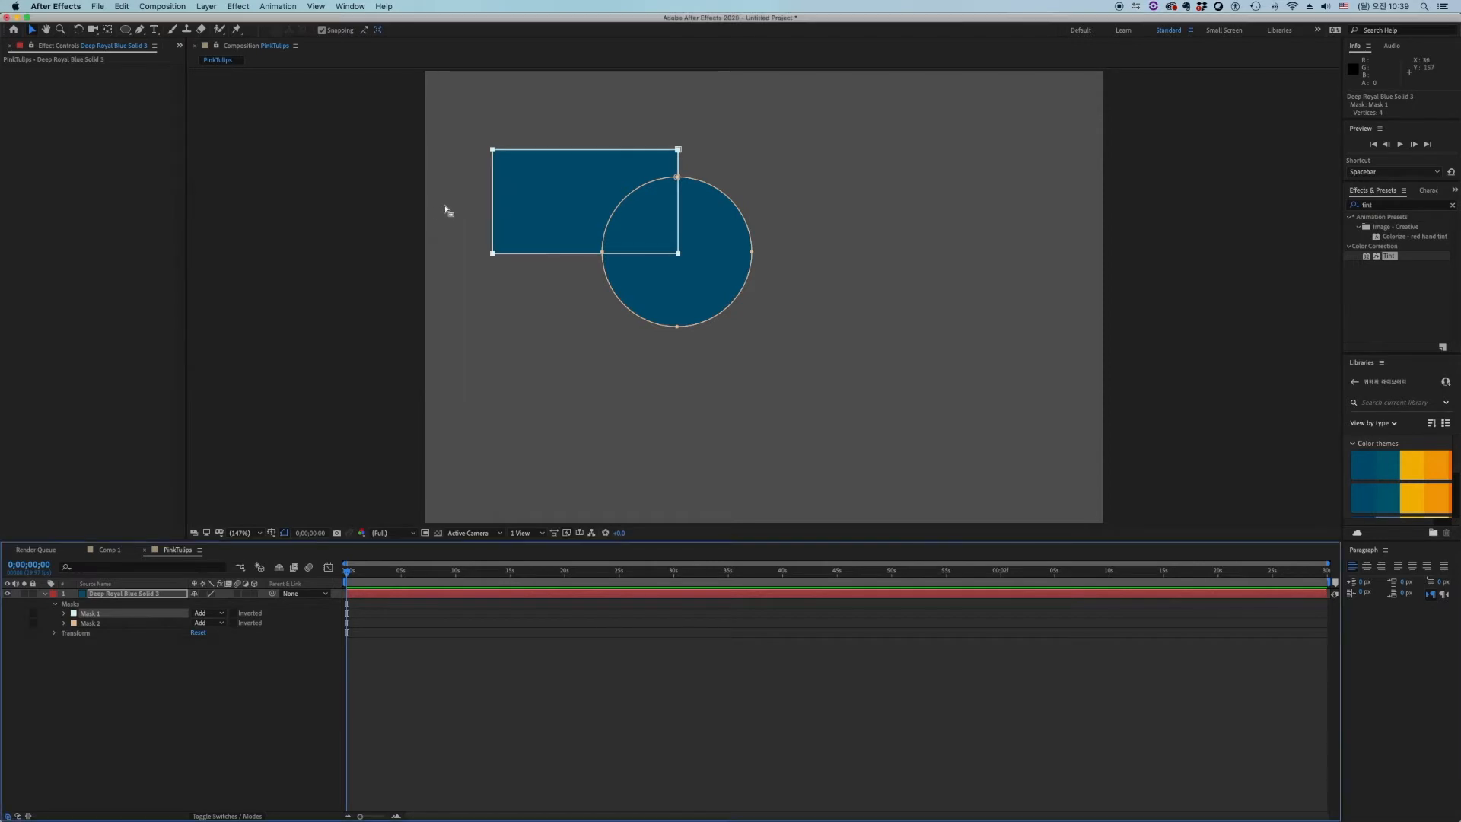
Duplicate Mask 1 and move the copy down and right so its upper-left corner meets the original's lower-right corner.
{"action": "left_click", "coordinate": [90, 623]}
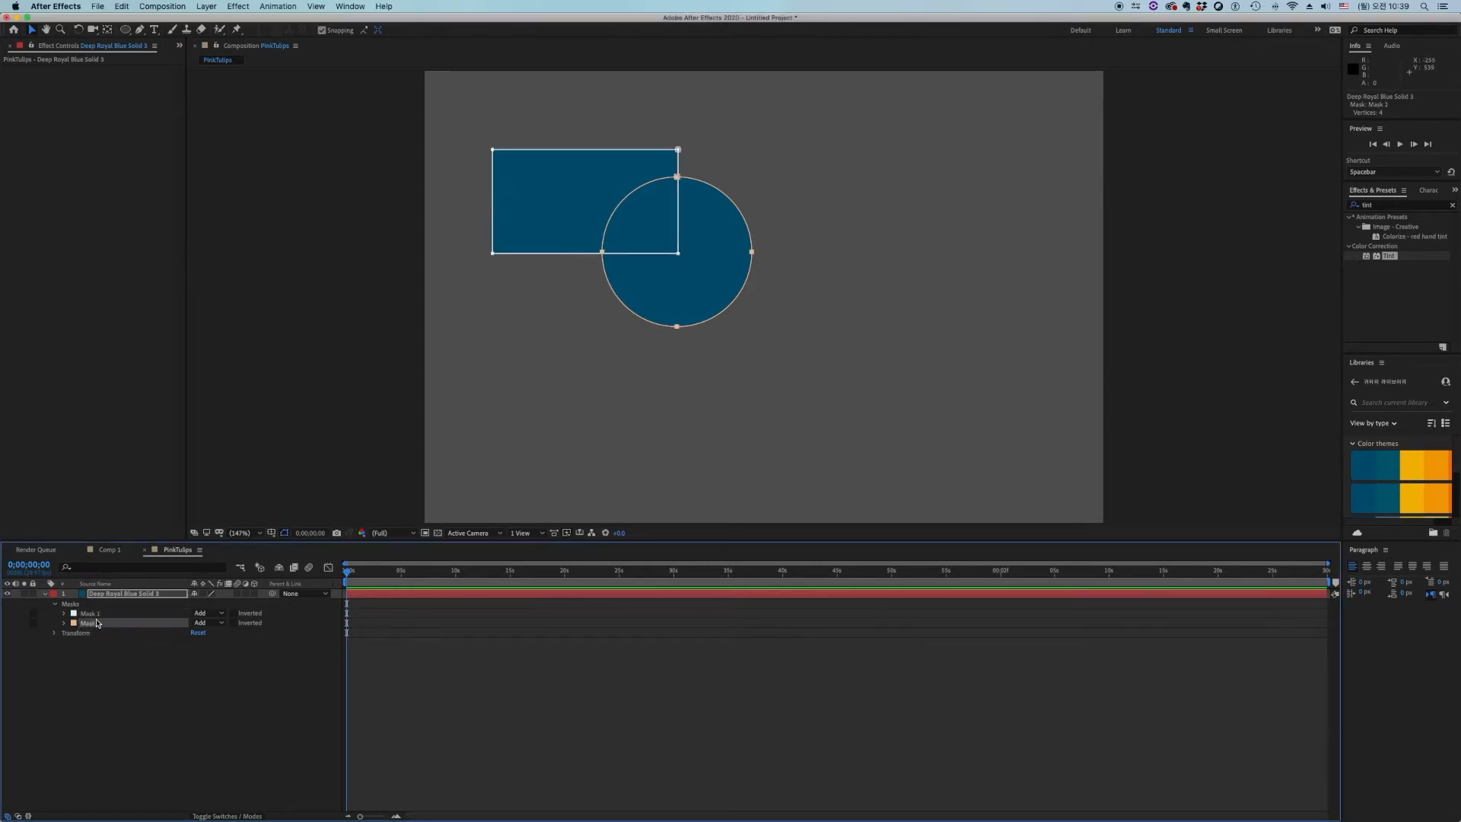
{"action": "left_click", "coordinate": [90, 613]}
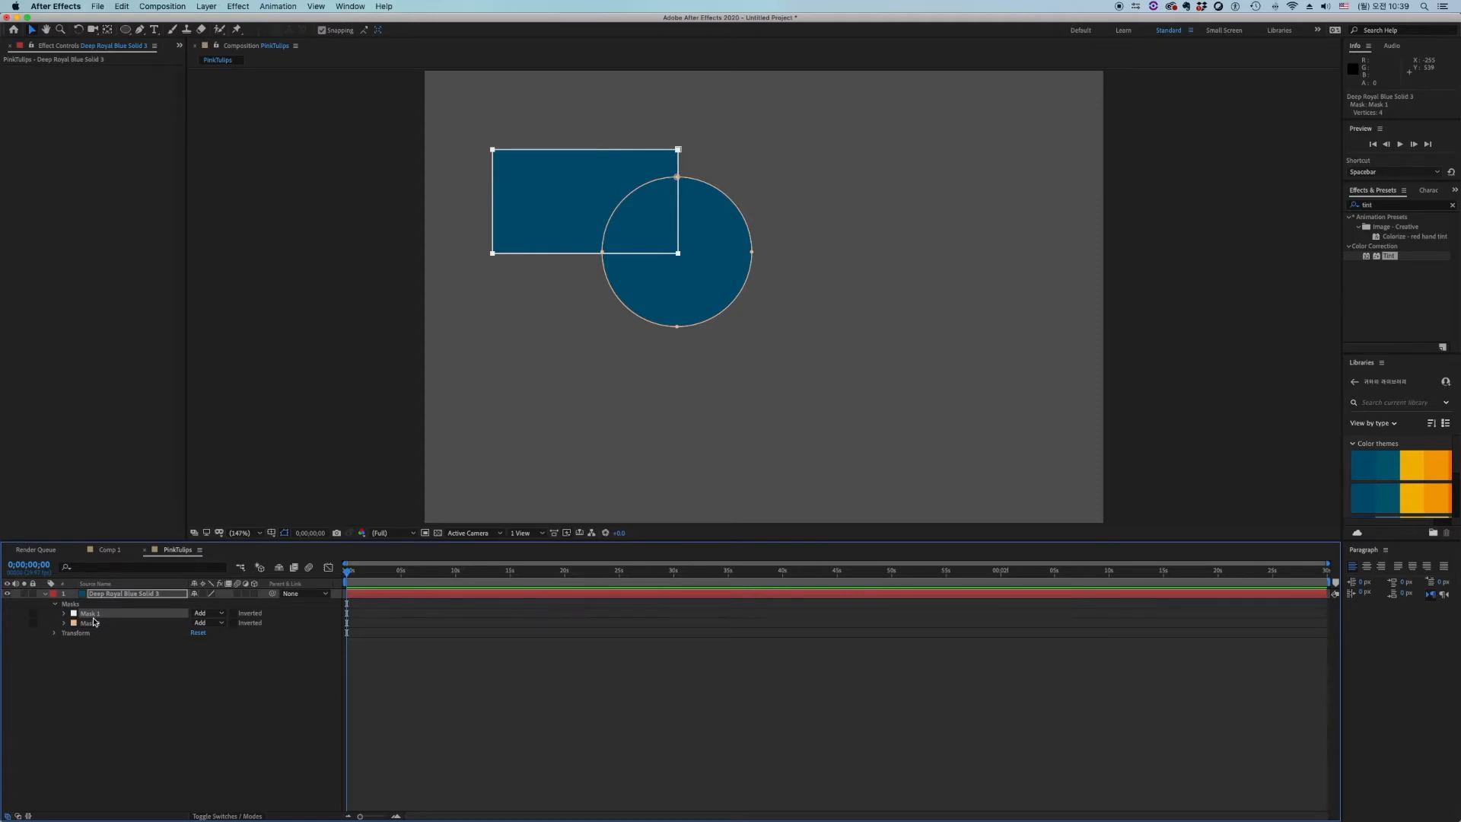
{"action": "key", "text": "super+d"}
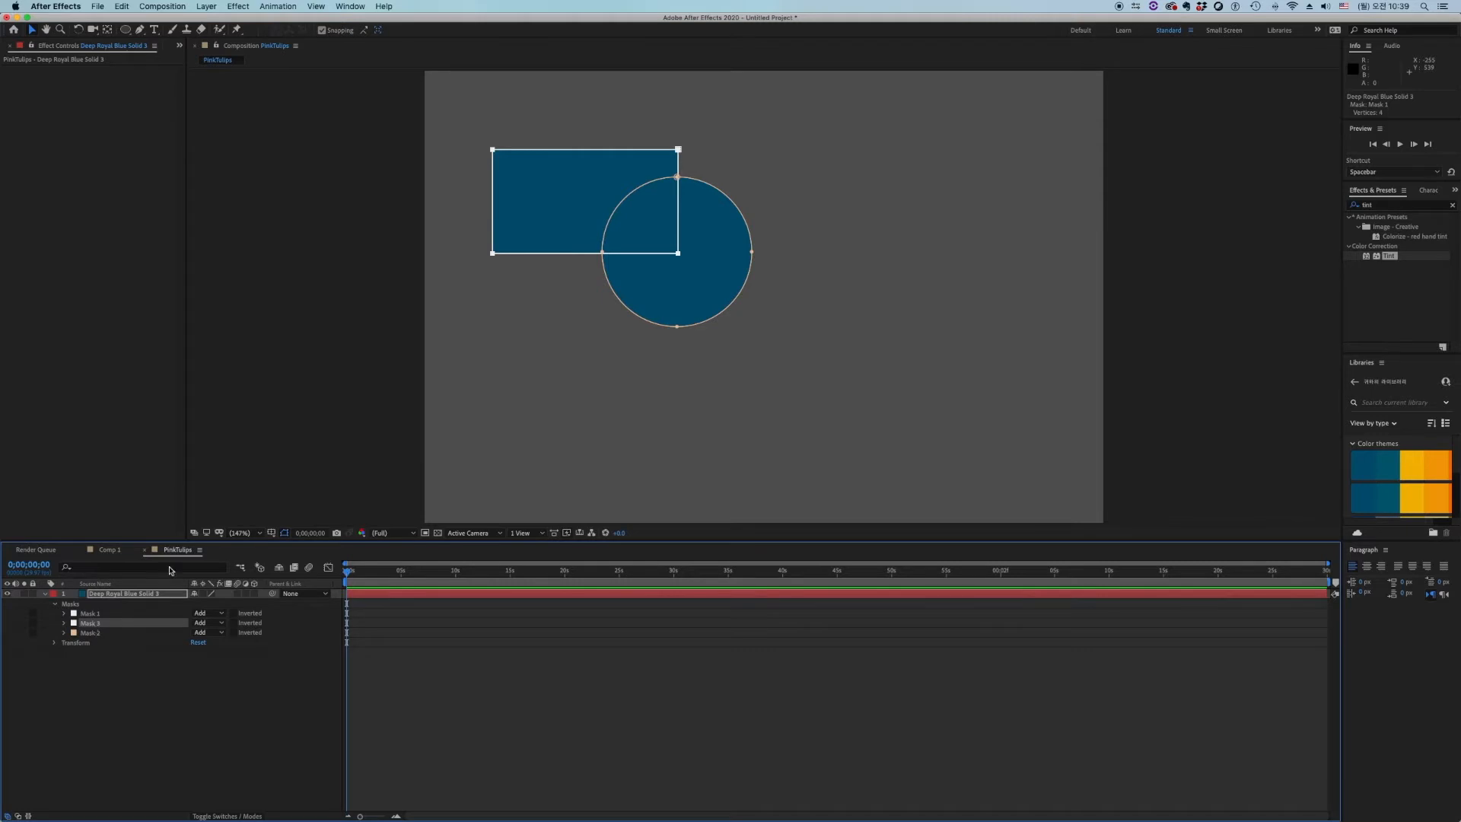
{"action": "double_click", "coordinate": [552, 253]}
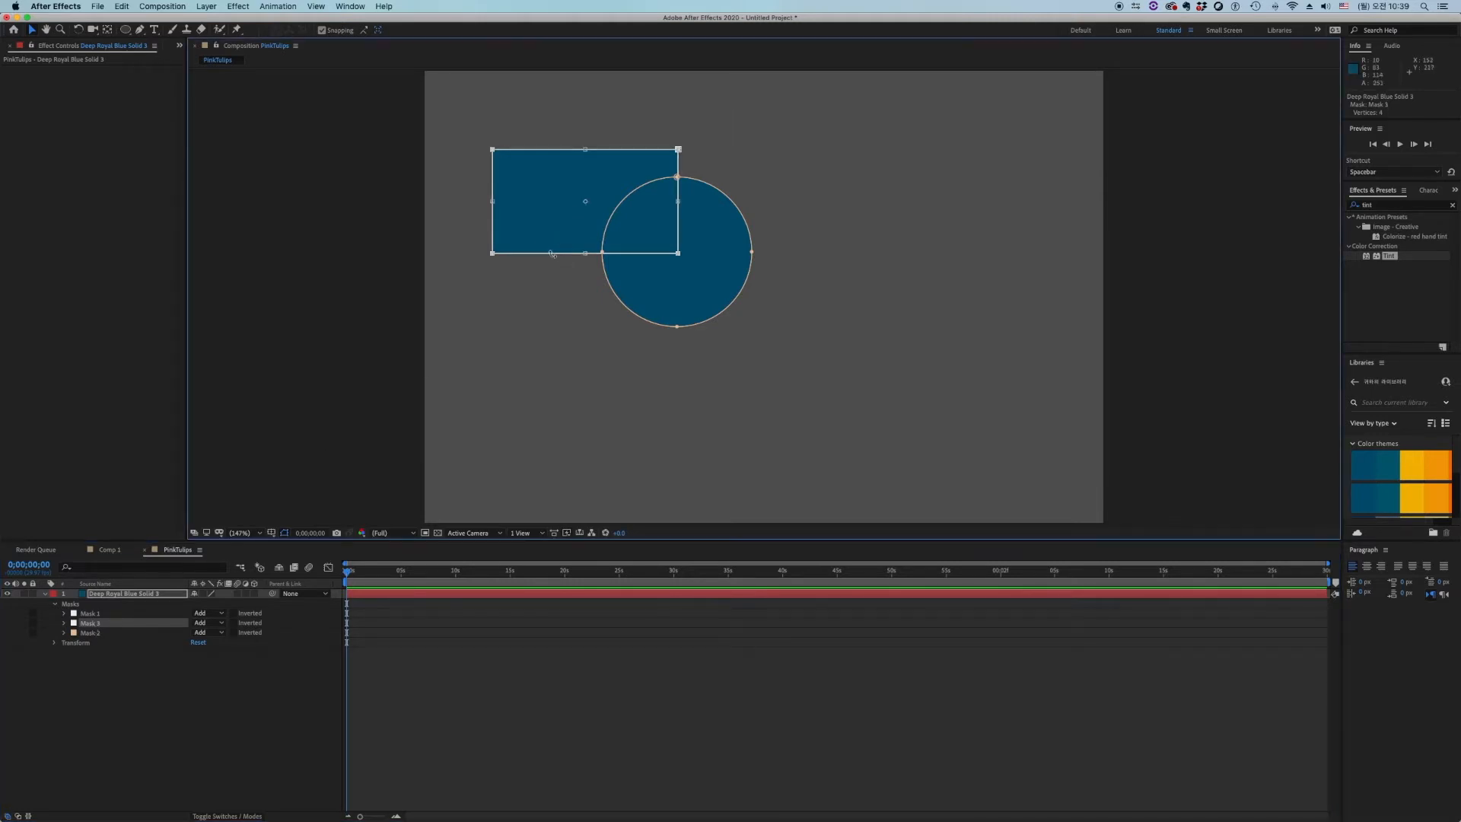
{"action": "left_click_drag", "start_coordinate": [579, 214], "coordinate": [766, 317]}
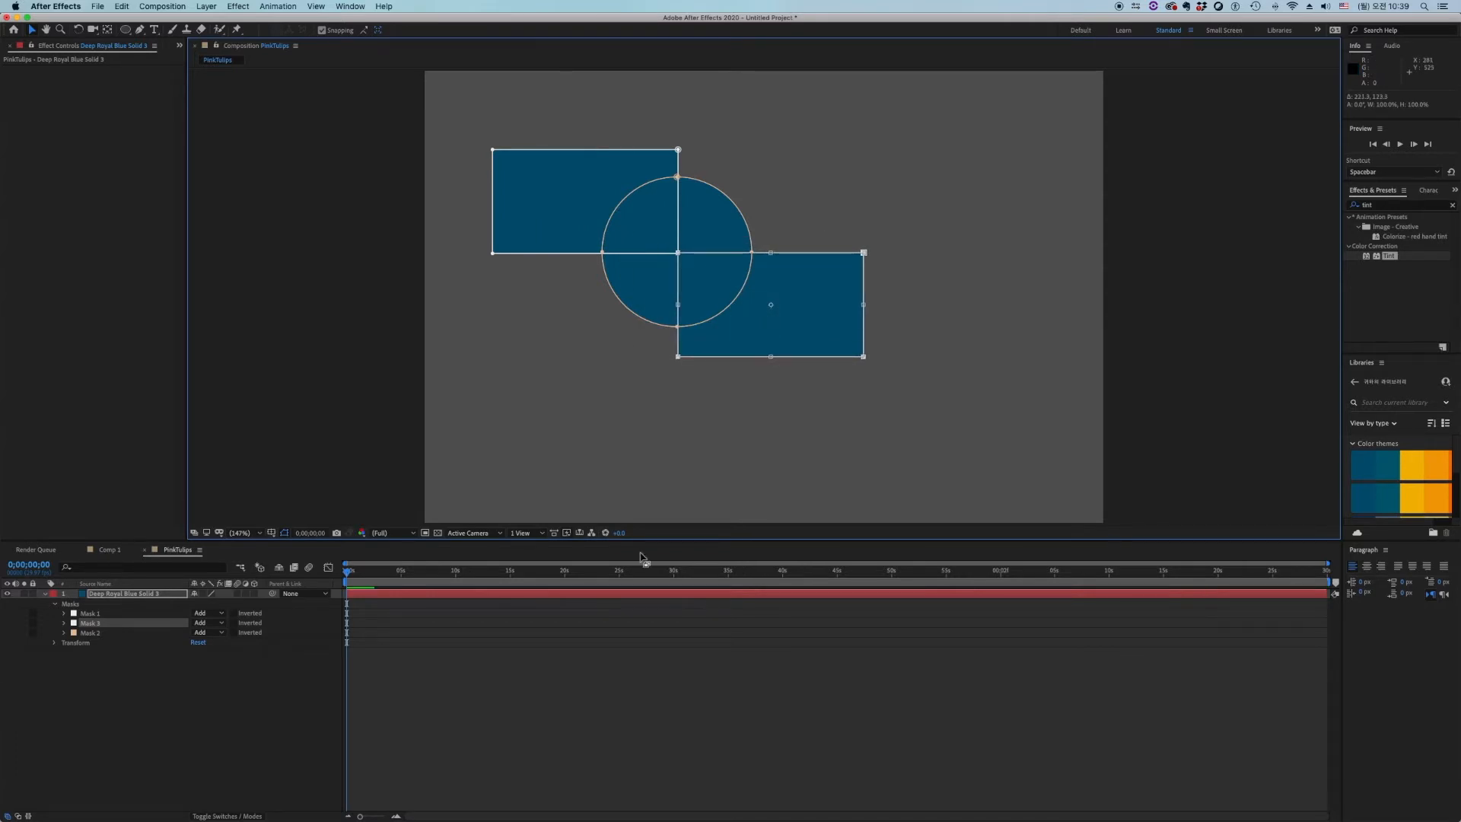
Select Mask 1, Mask 3 and Mask 2 in turn to examine which outline in the composition belongs to each.
{"action": "left_click", "coordinate": [99, 624]}
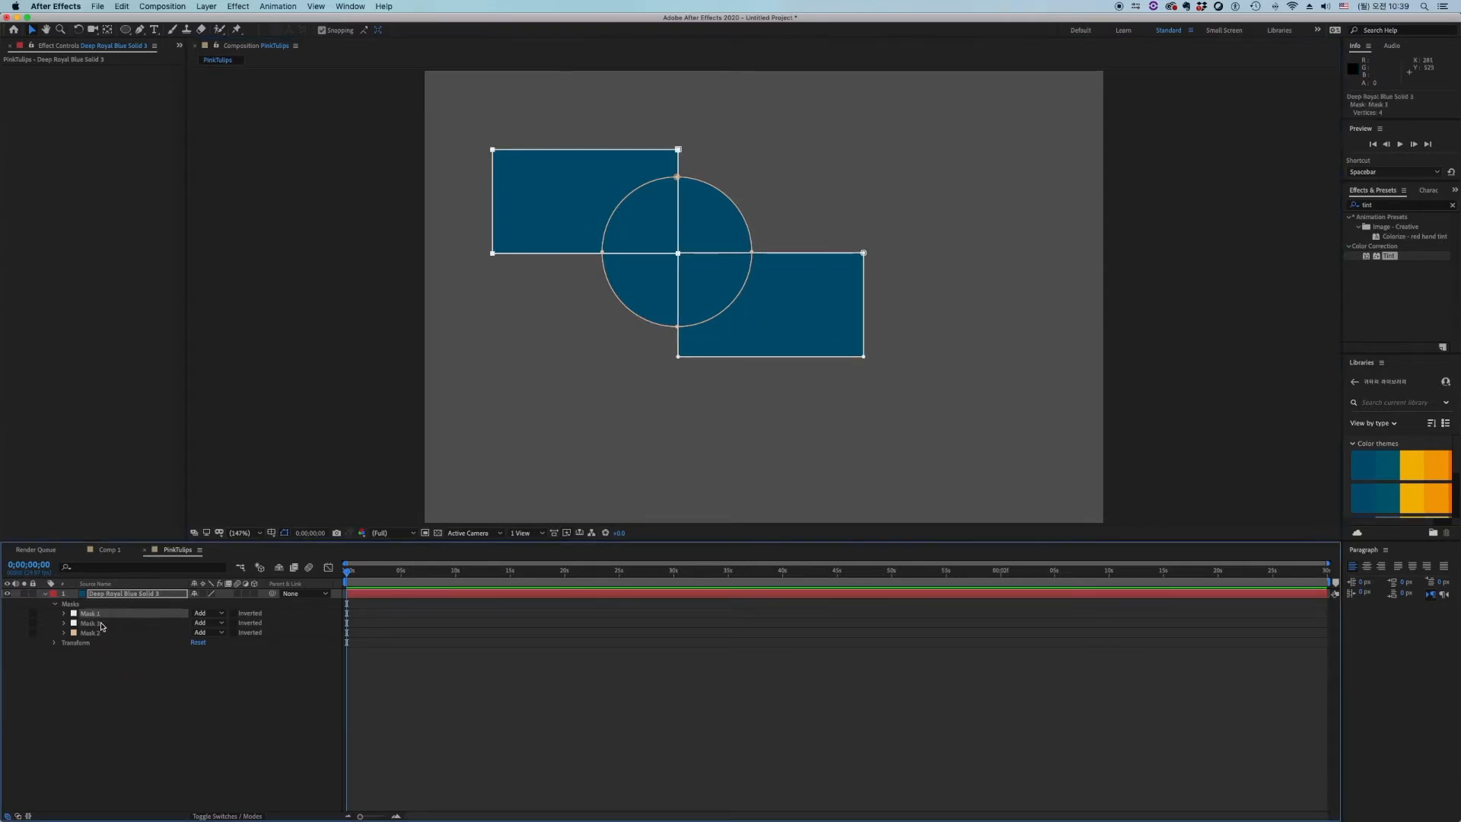
{"action": "left_click", "coordinate": [97, 615]}
{"action": "left_click", "coordinate": [99, 624]}
{"action": "left_click", "coordinate": [97, 614]}
{"action": "left_click", "coordinate": [98, 623]}
{"action": "left_click", "coordinate": [96, 614]}
{"action": "left_click", "coordinate": [96, 623]}
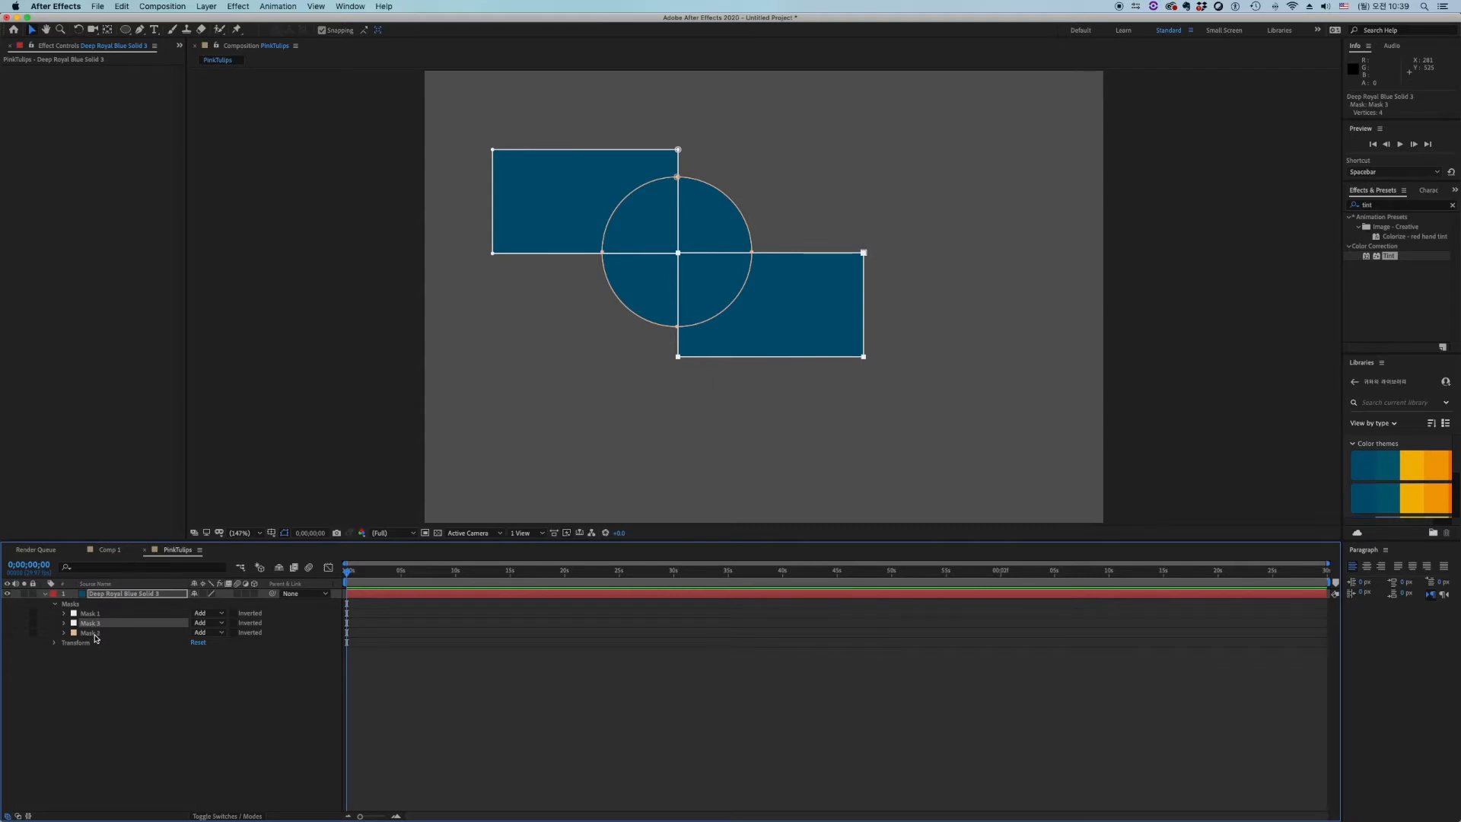
{"action": "left_click", "coordinate": [96, 633]}
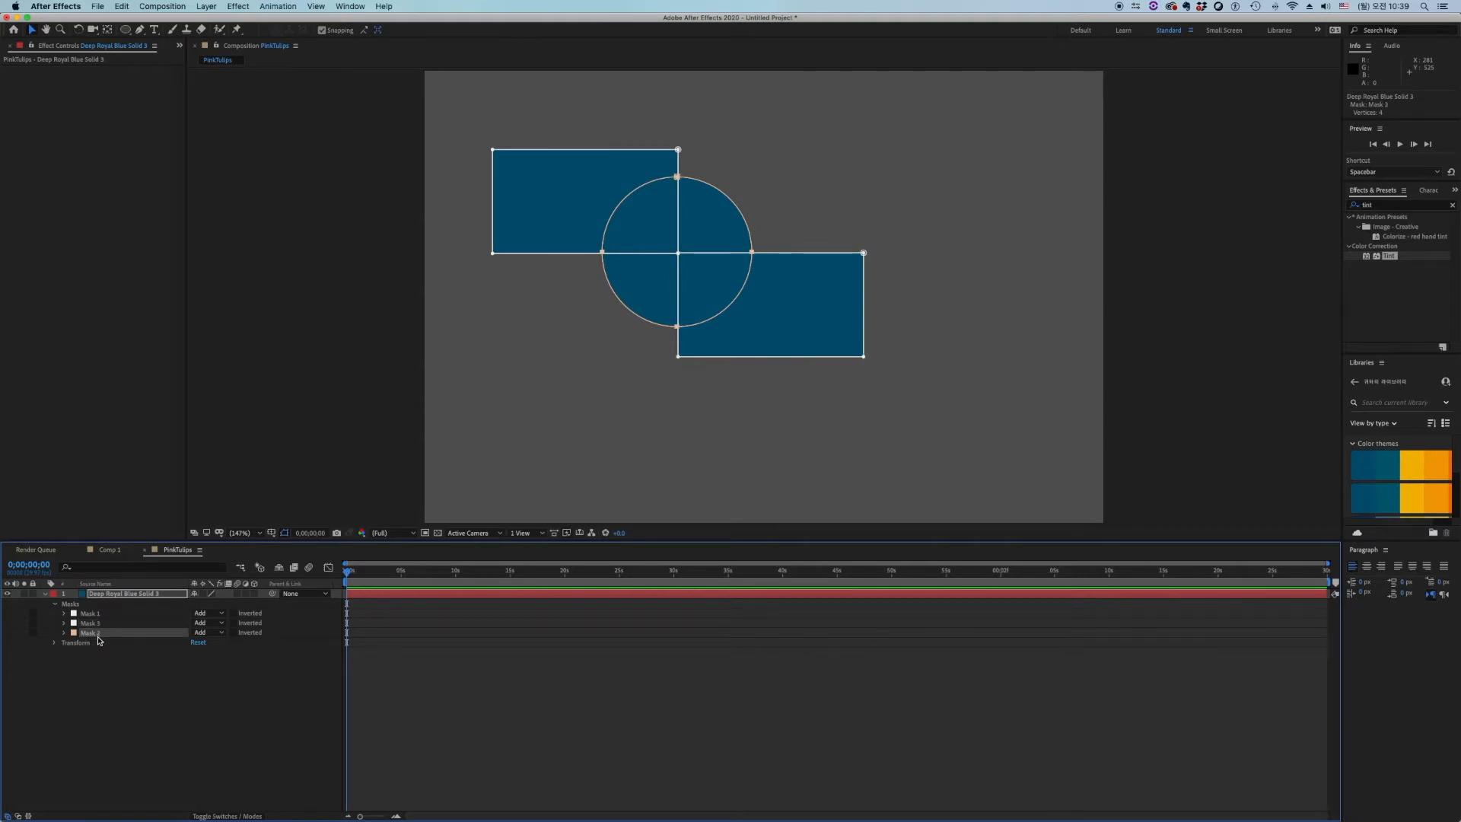
{"action": "left_click", "coordinate": [99, 676]}
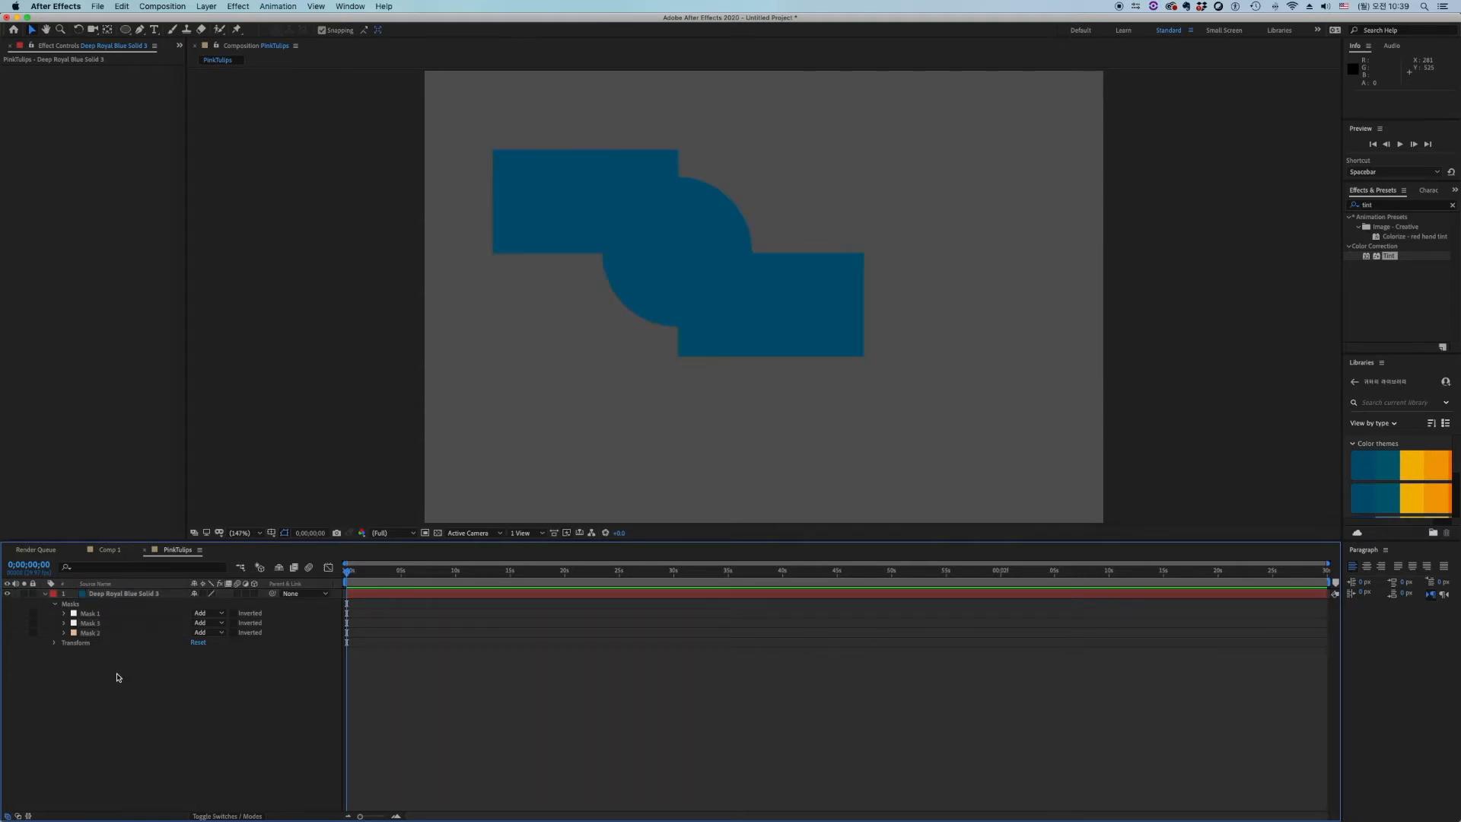
{"action": "left_click", "coordinate": [90, 633]}
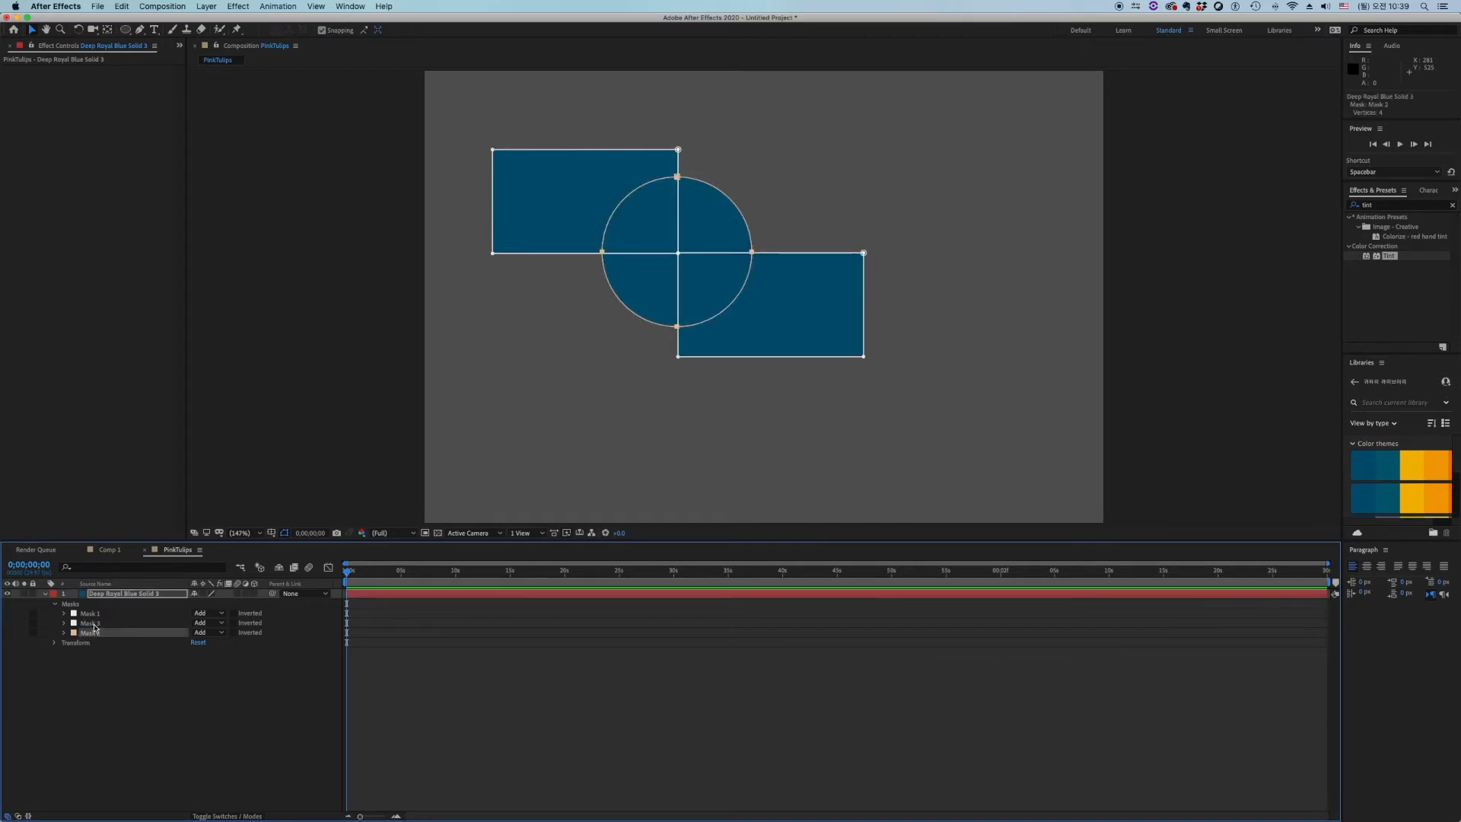
Switch Mask 1's mode to Subtract to compare the effect, and return it to Add.
{"action": "left_click", "coordinate": [159, 683]}
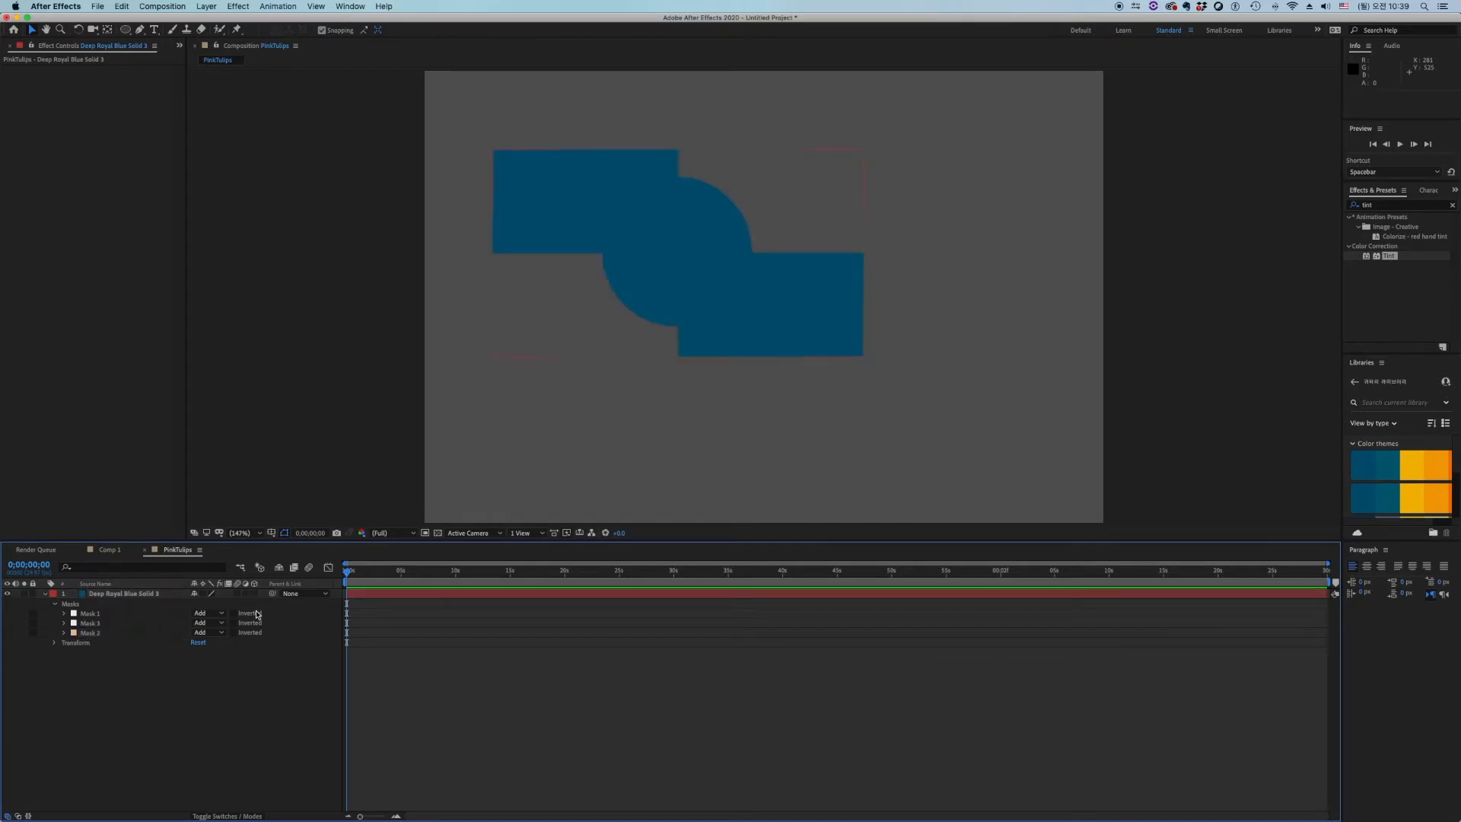
{"action": "left_click", "coordinate": [99, 615]}
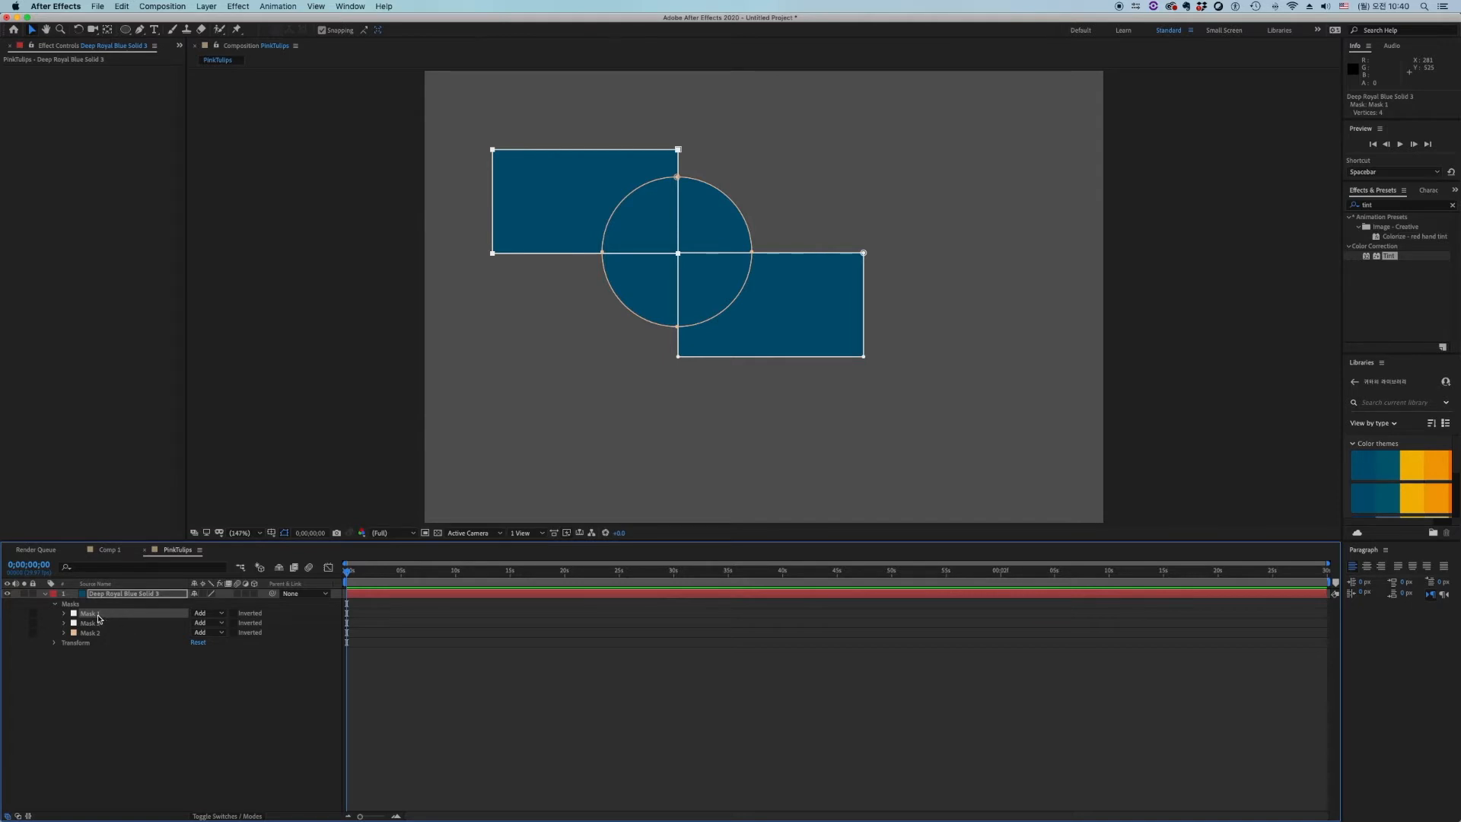
{"action": "left_click", "coordinate": [95, 667]}
{"action": "left_click", "coordinate": [96, 615]}
{"action": "left_click", "coordinate": [223, 615]}
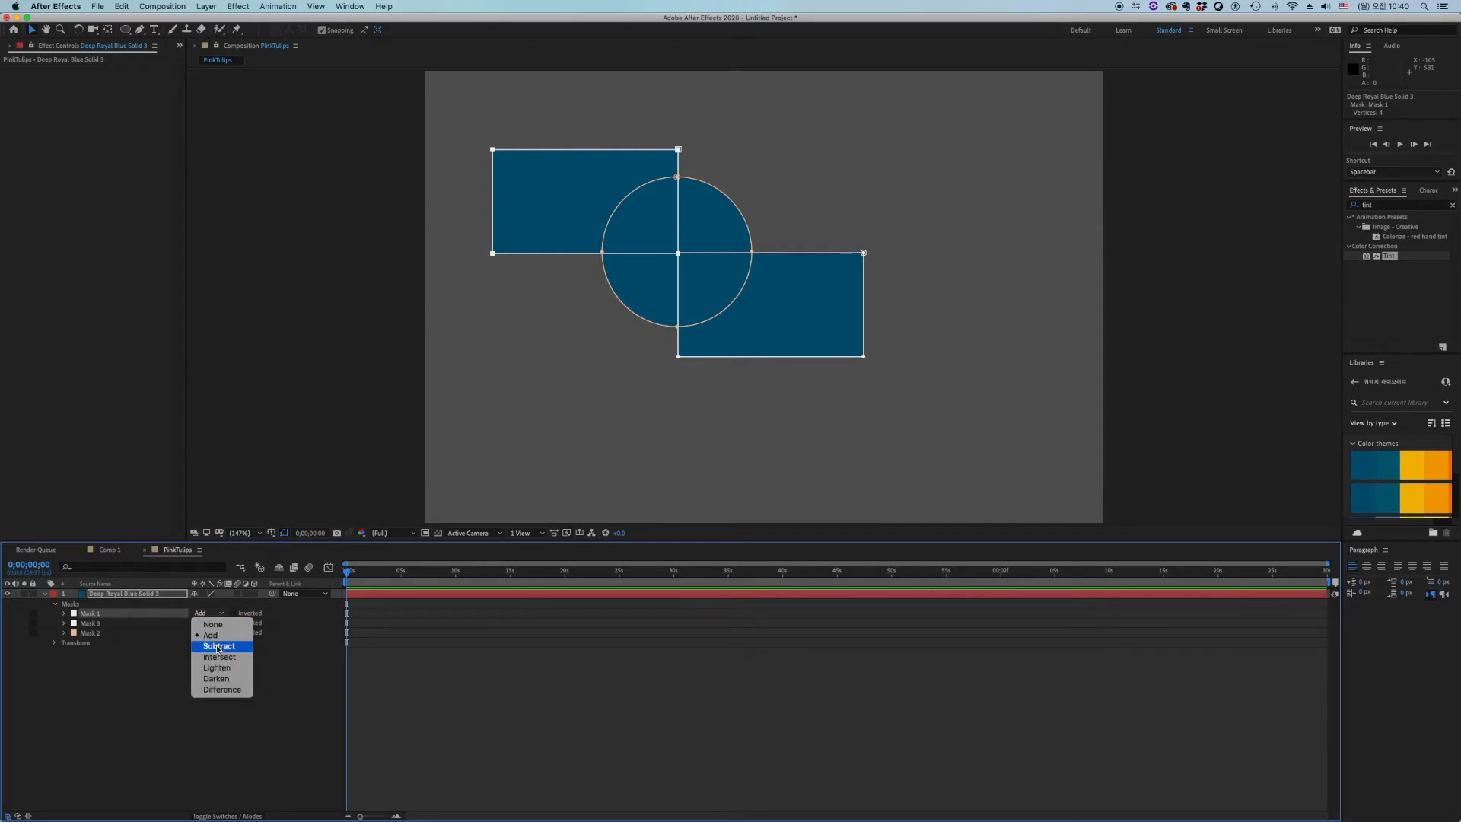
{"action": "left_click", "coordinate": [217, 649]}
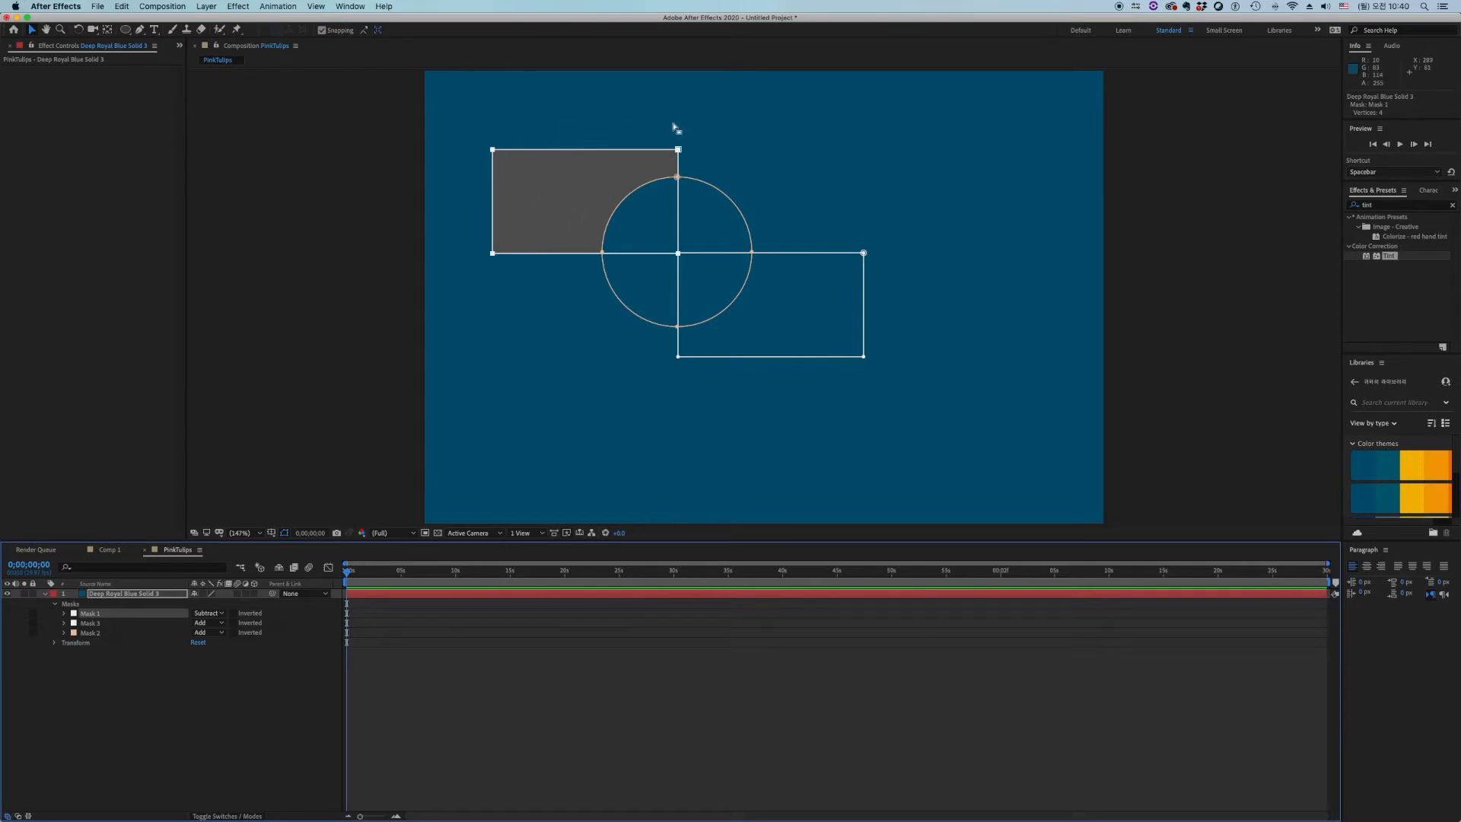
{"action": "left_click", "coordinate": [210, 613]}
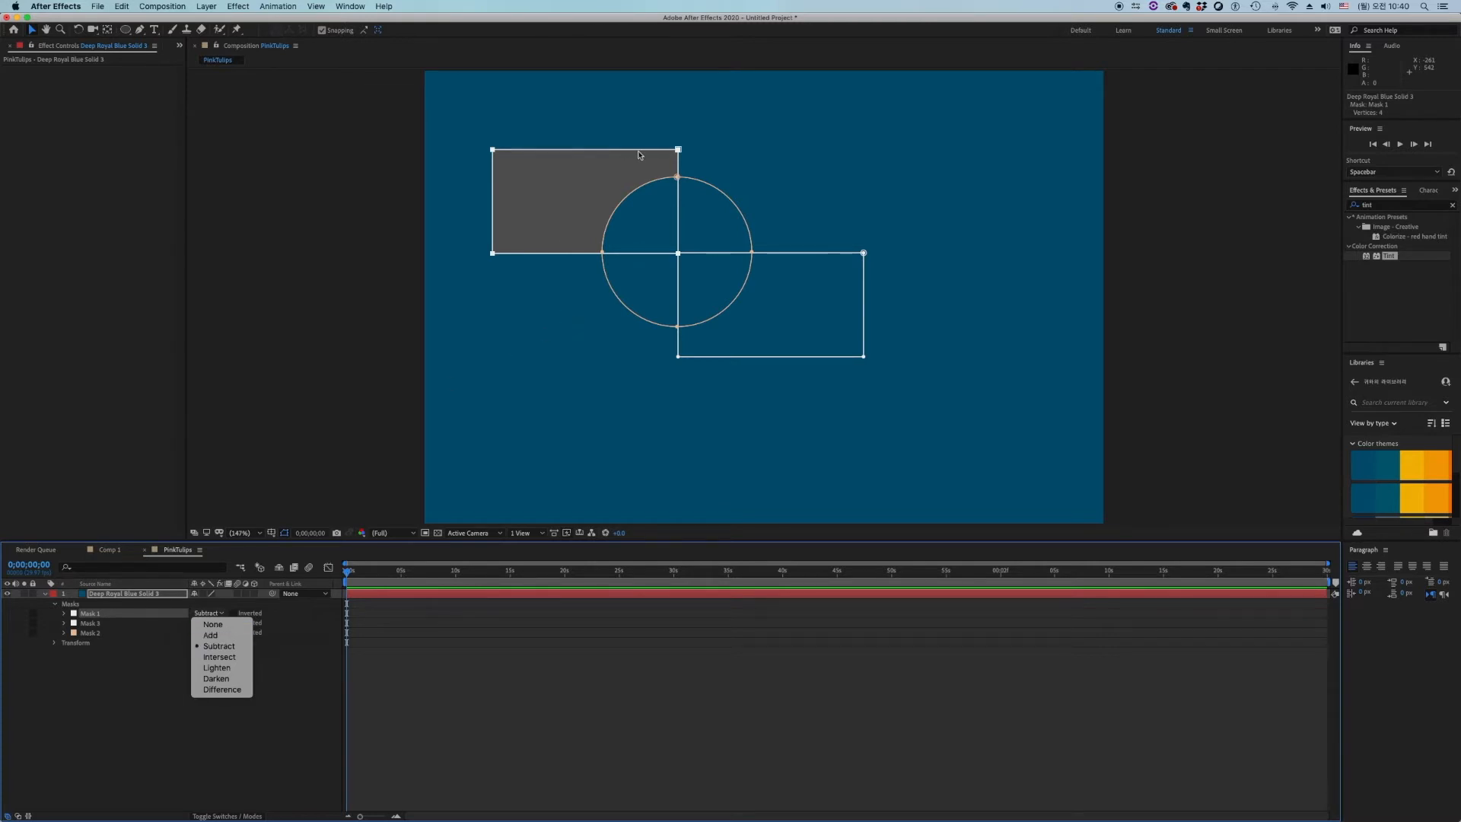
{"action": "left_click", "coordinate": [210, 634]}
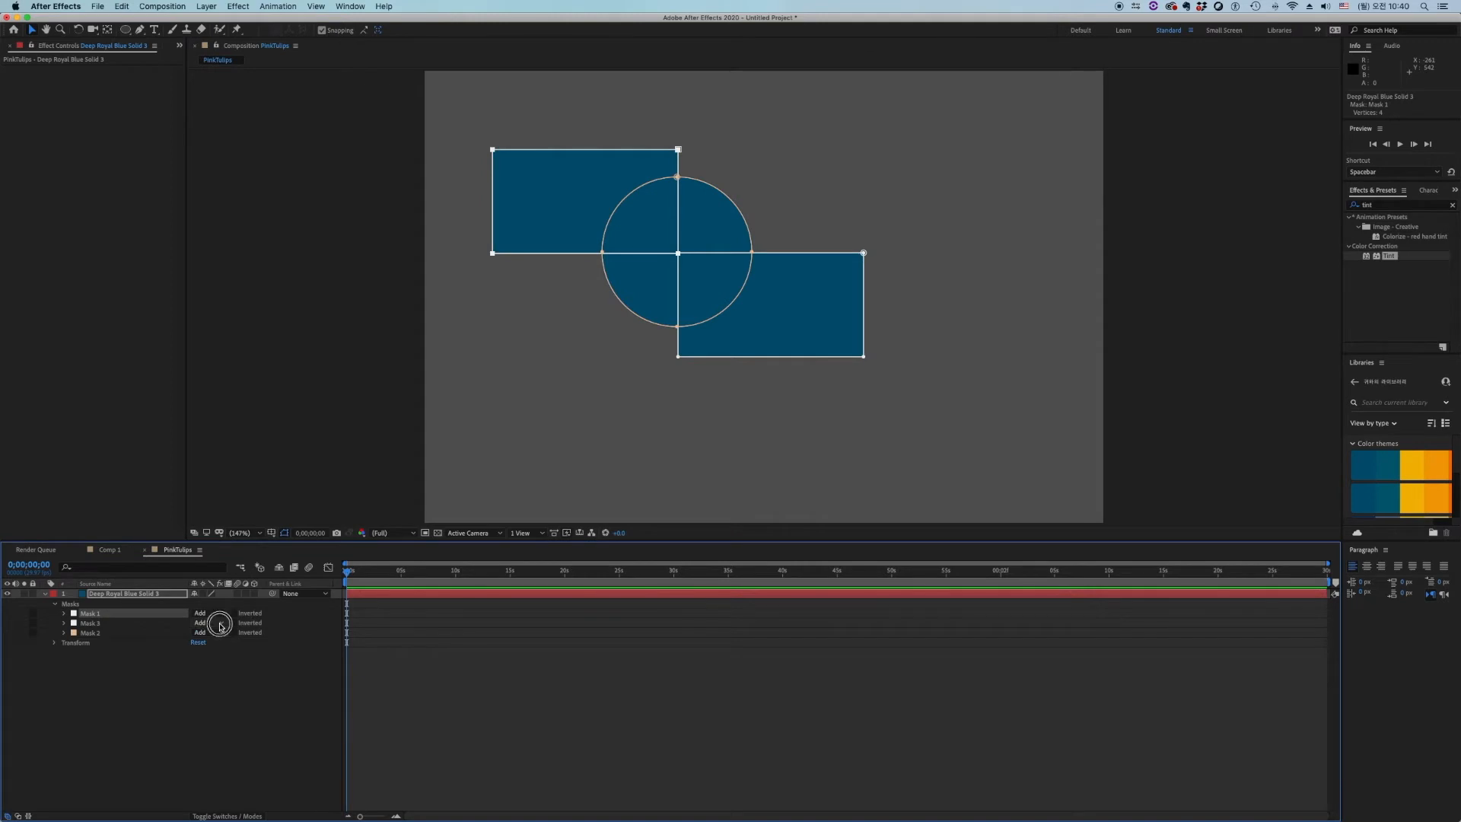
Select Mask 3, switch its mode to Subtract, and return it to Add.
{"action": "left_click", "coordinate": [221, 623]}
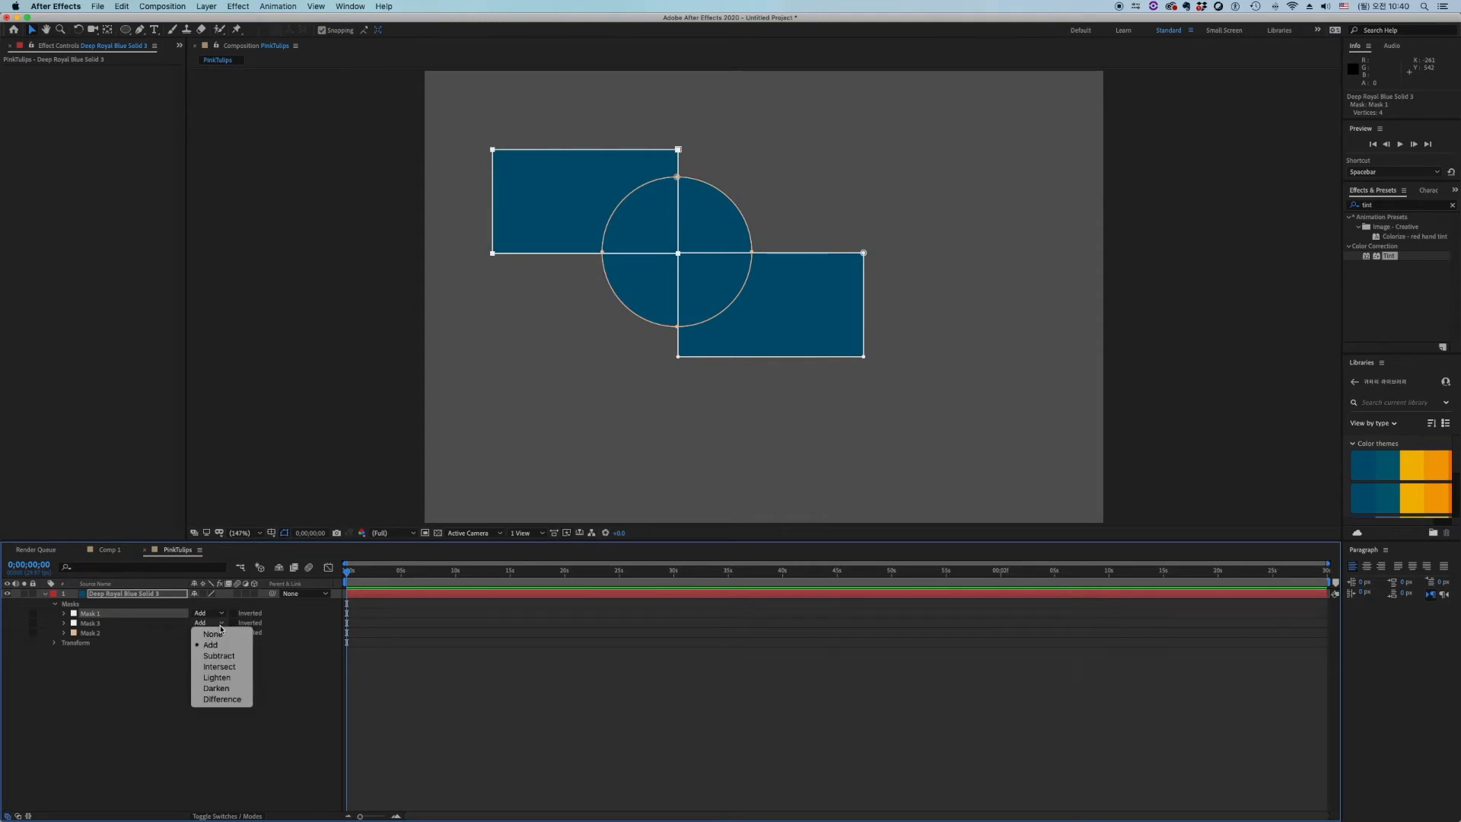
{"action": "left_click", "coordinate": [115, 626]}
{"action": "left_click", "coordinate": [89, 624]}
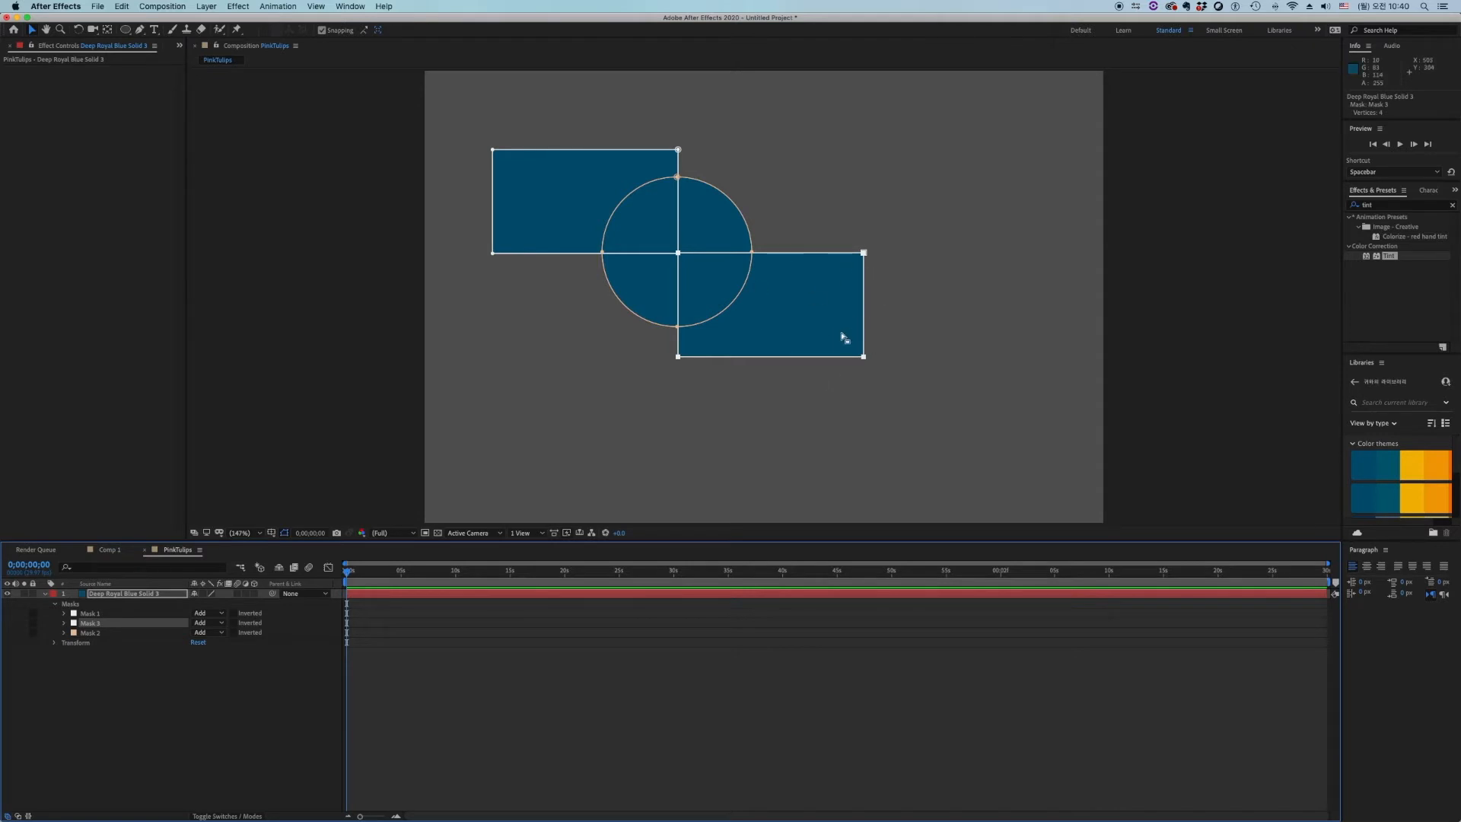
{"action": "left_click", "coordinate": [219, 623]}
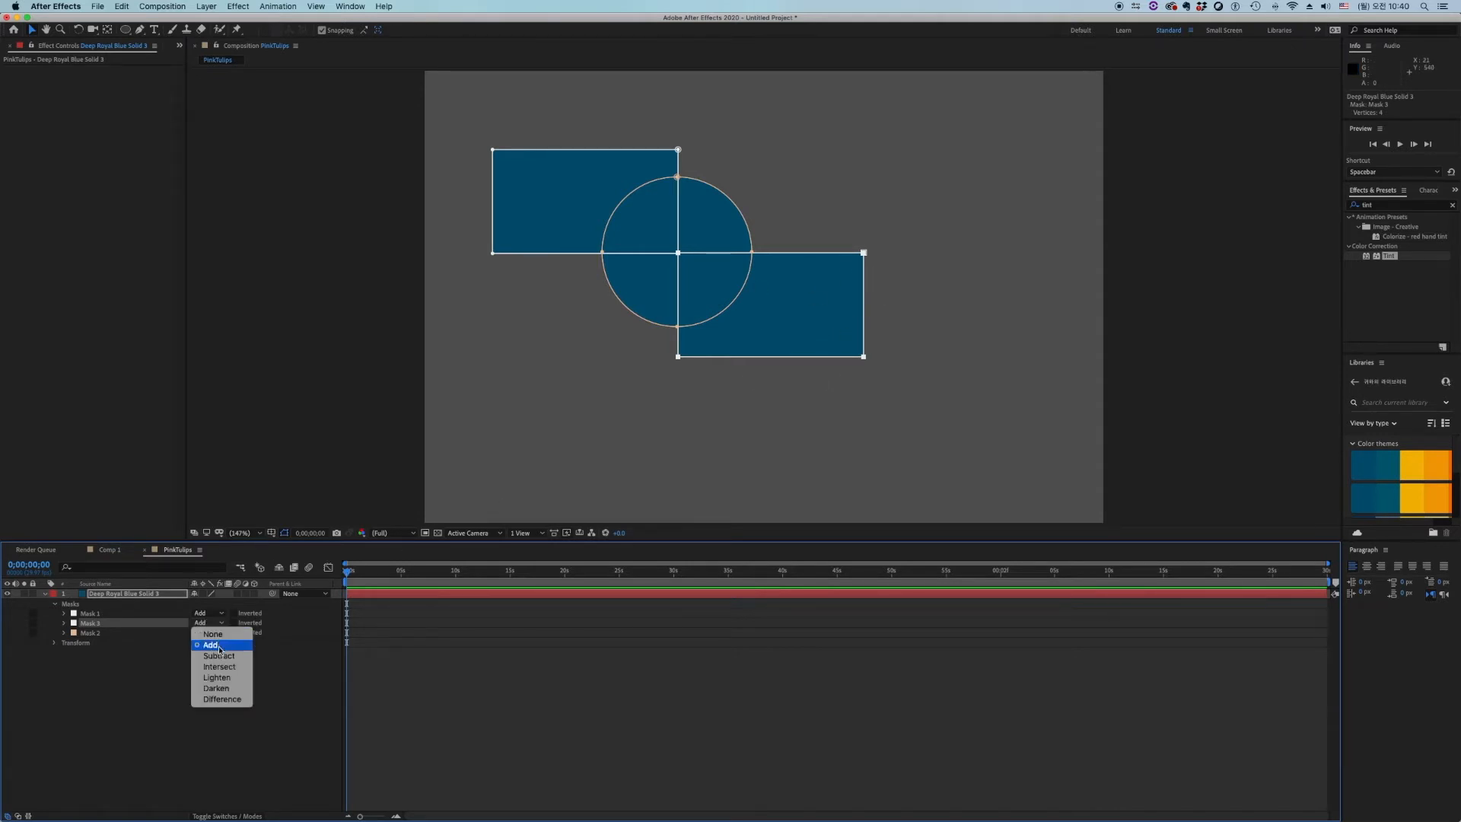
{"action": "left_click", "coordinate": [219, 654]}
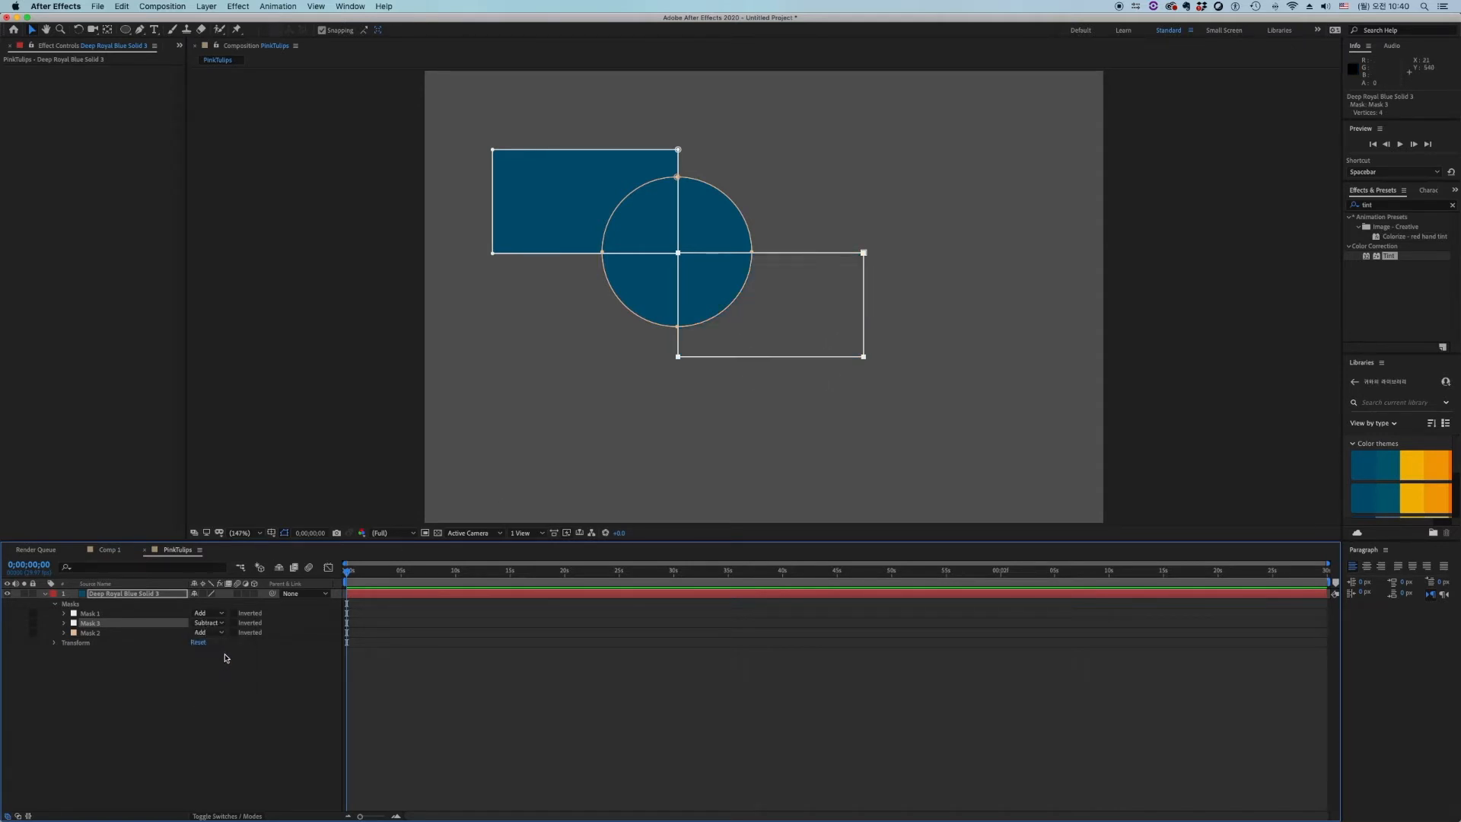
{"action": "left_click", "coordinate": [216, 623]}
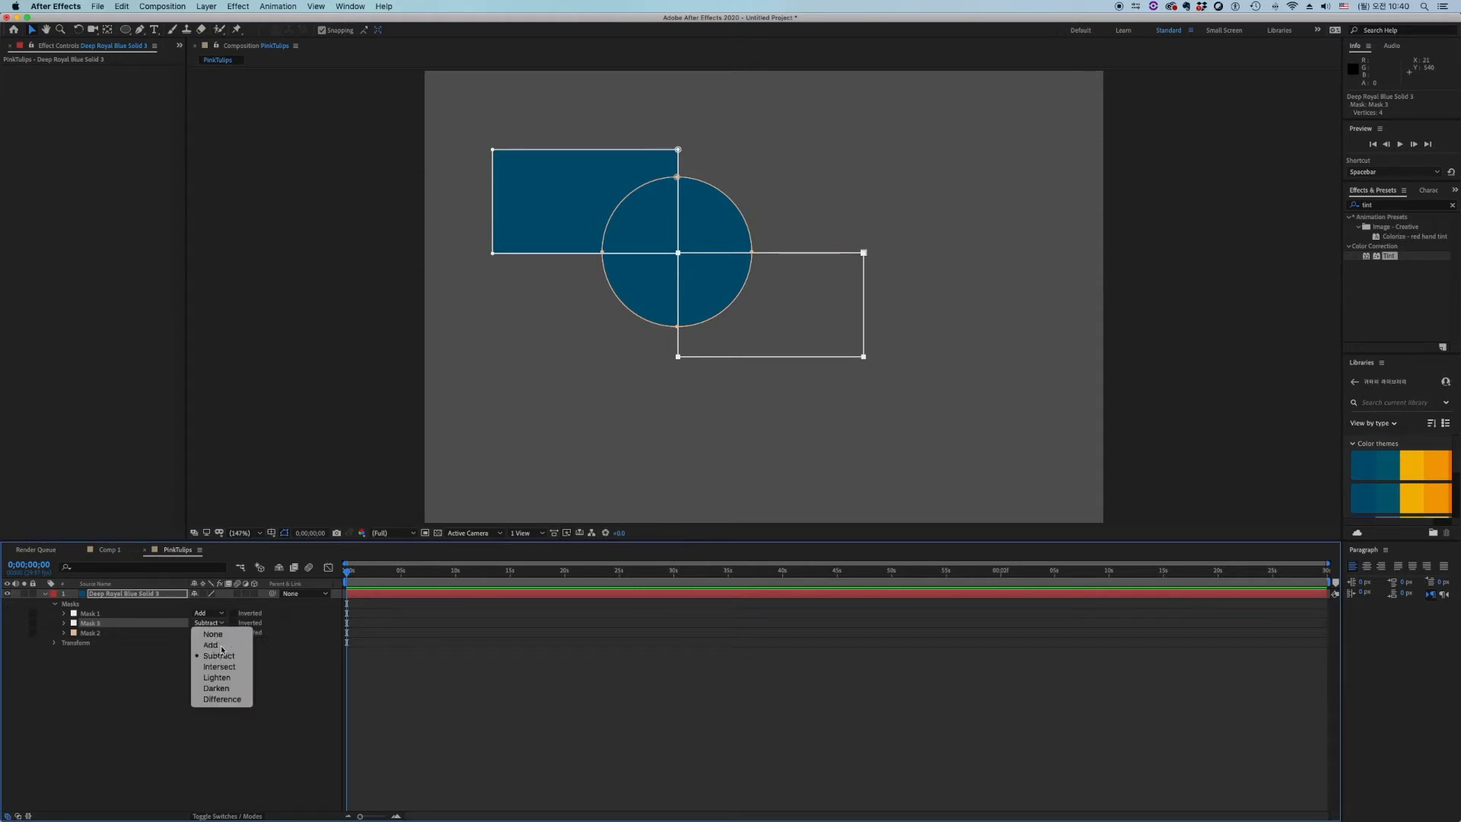
{"action": "left_click", "coordinate": [219, 644]}
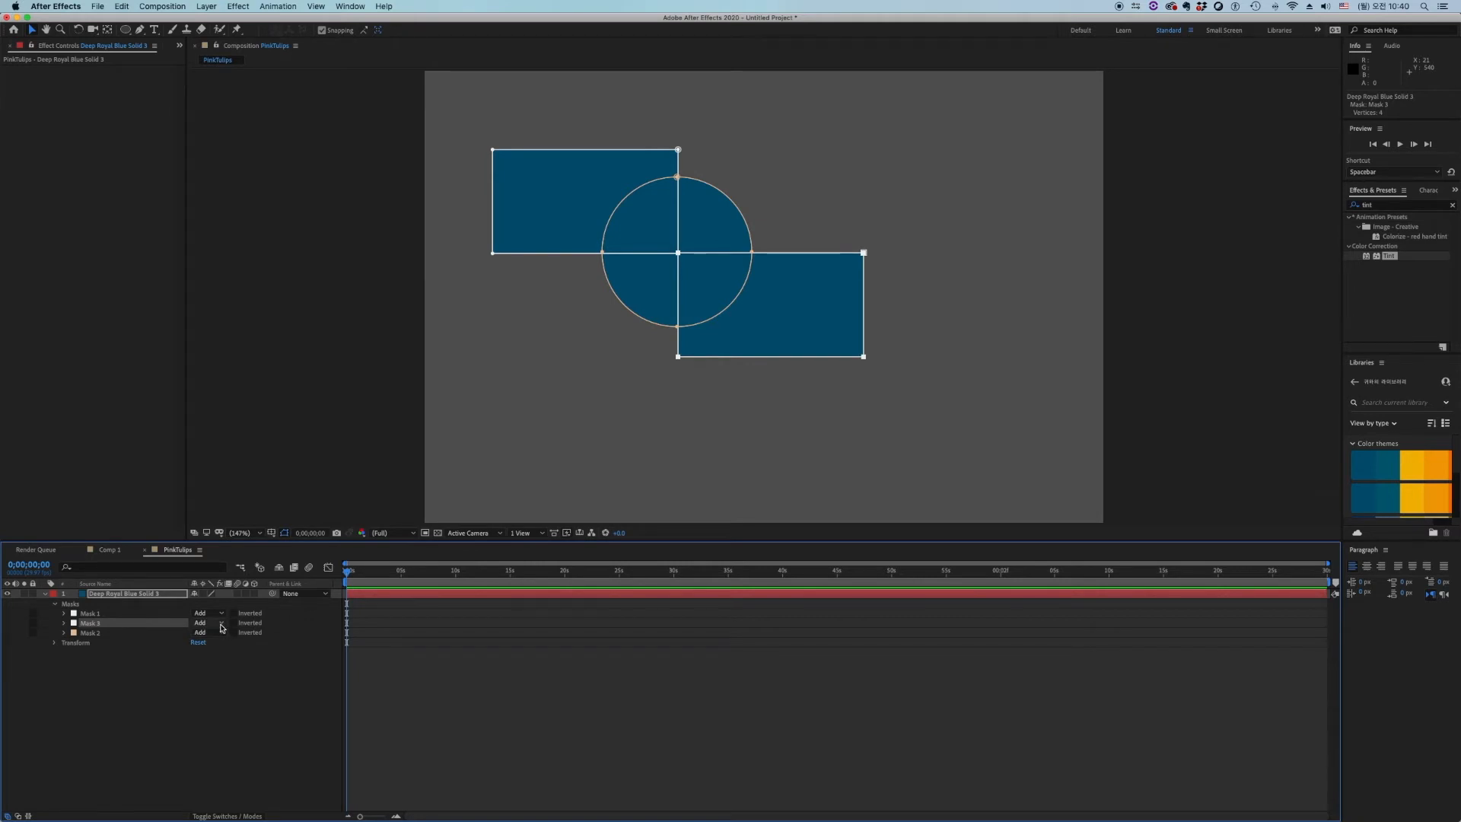
Try the Intersect mode on Mask 3 and restore it to Add.
{"action": "left_click", "coordinate": [221, 626]}
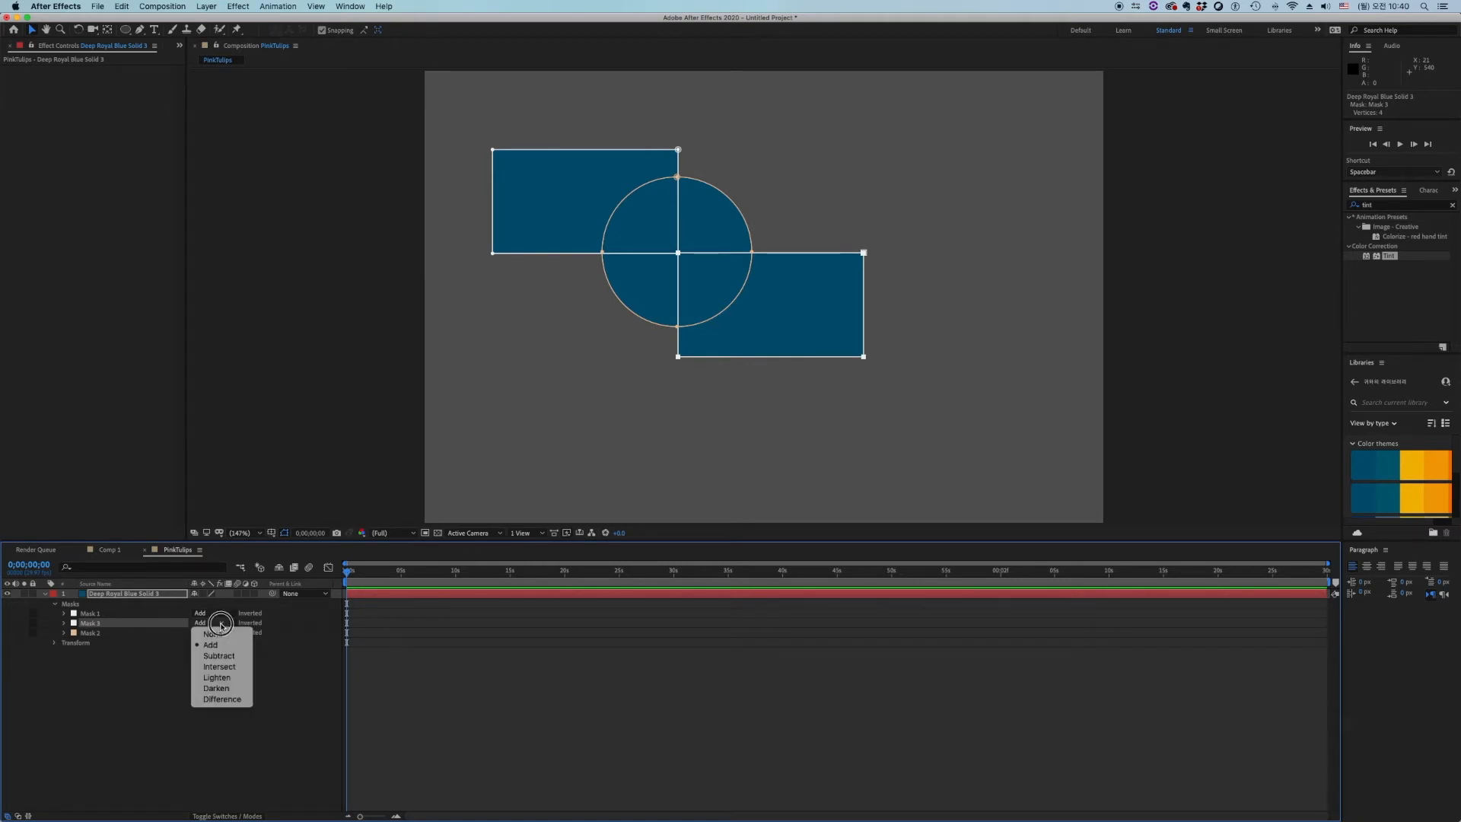
{"action": "left_click", "coordinate": [222, 667]}
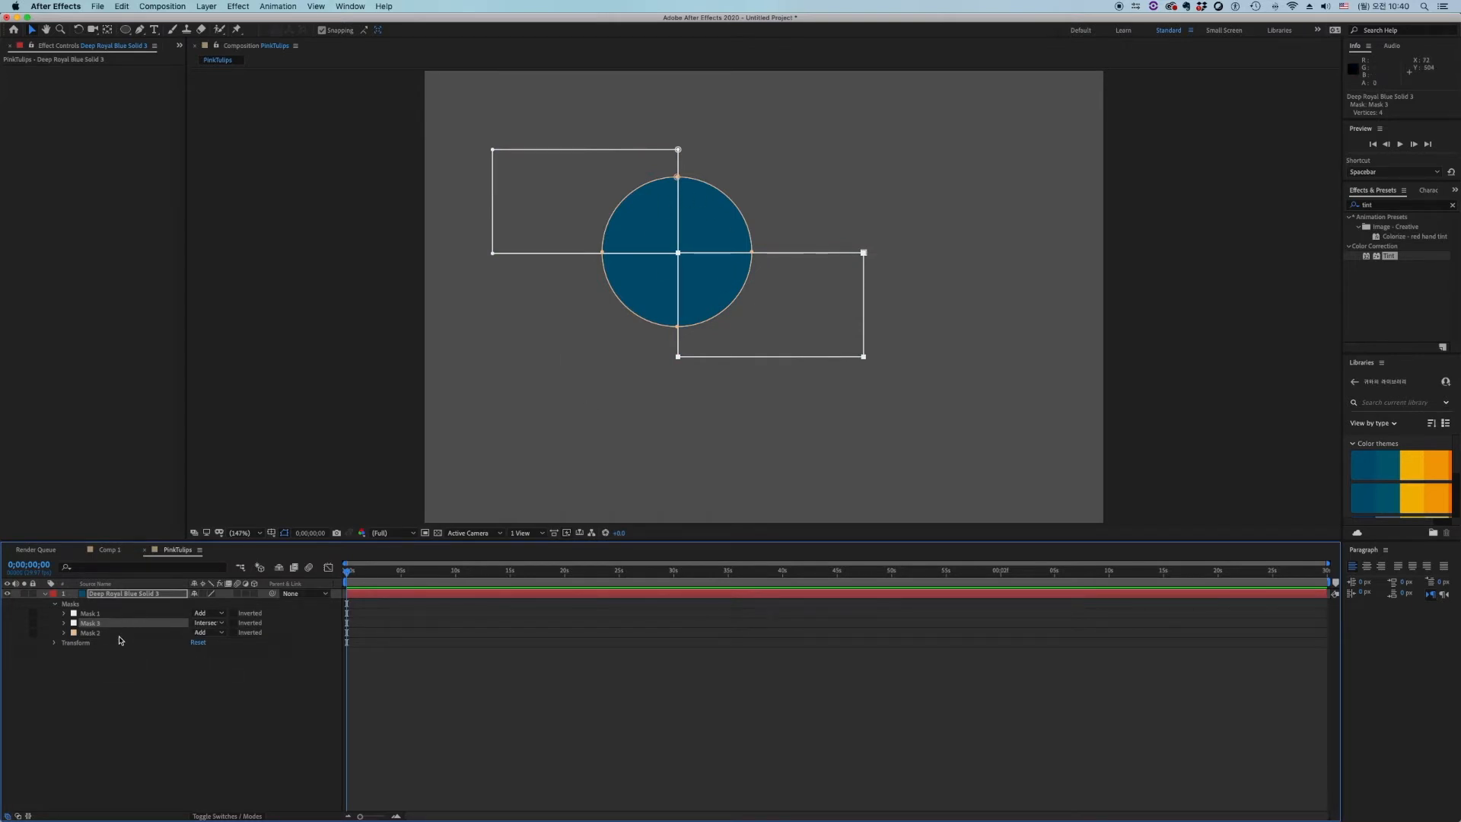
{"action": "left_click", "coordinate": [208, 622]}
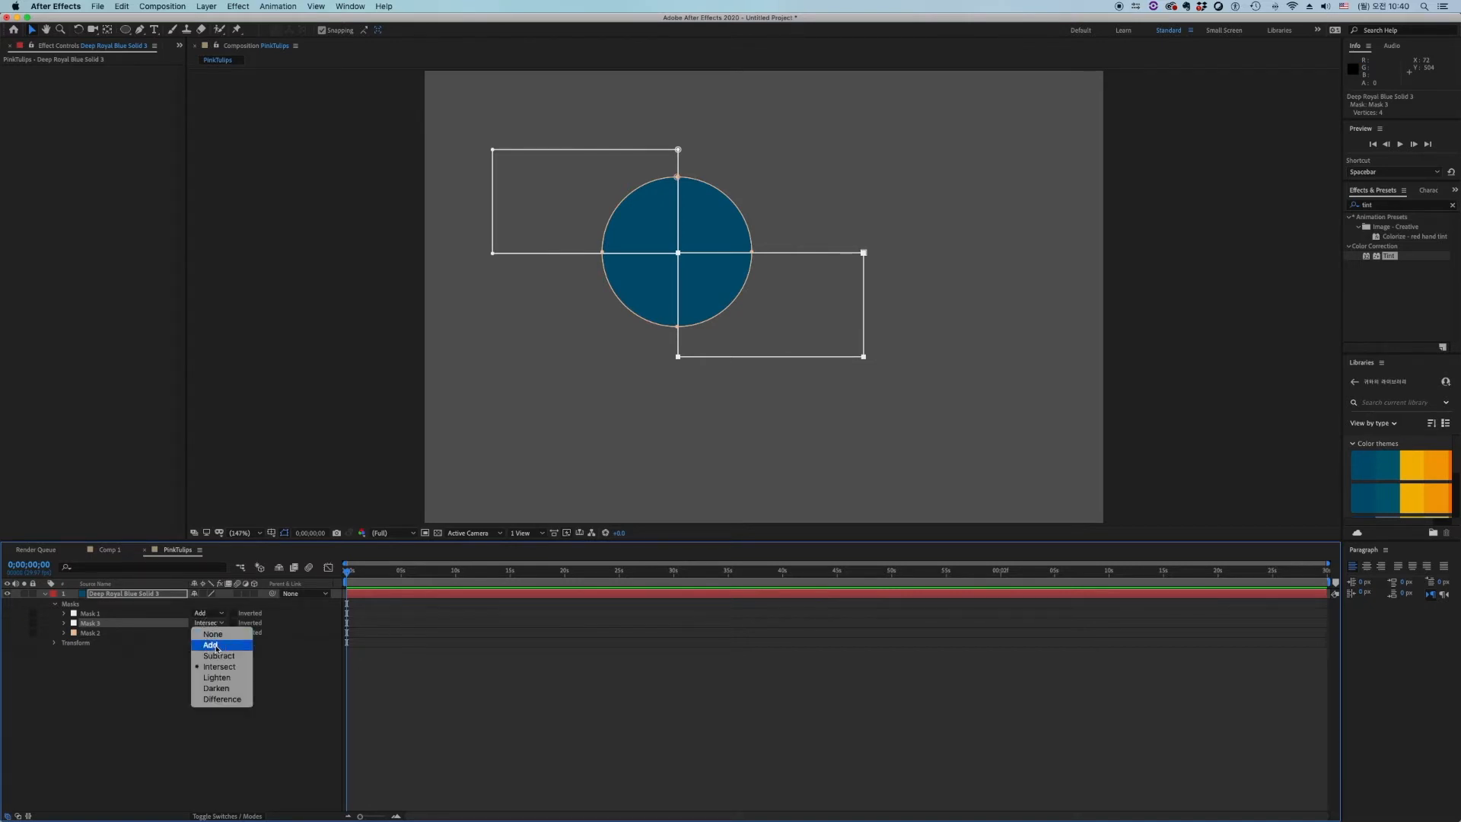
{"action": "left_click", "coordinate": [216, 645]}
Set the mode of Mask 2, the circle, to Subtract.
{"action": "left_click", "coordinate": [119, 636]}
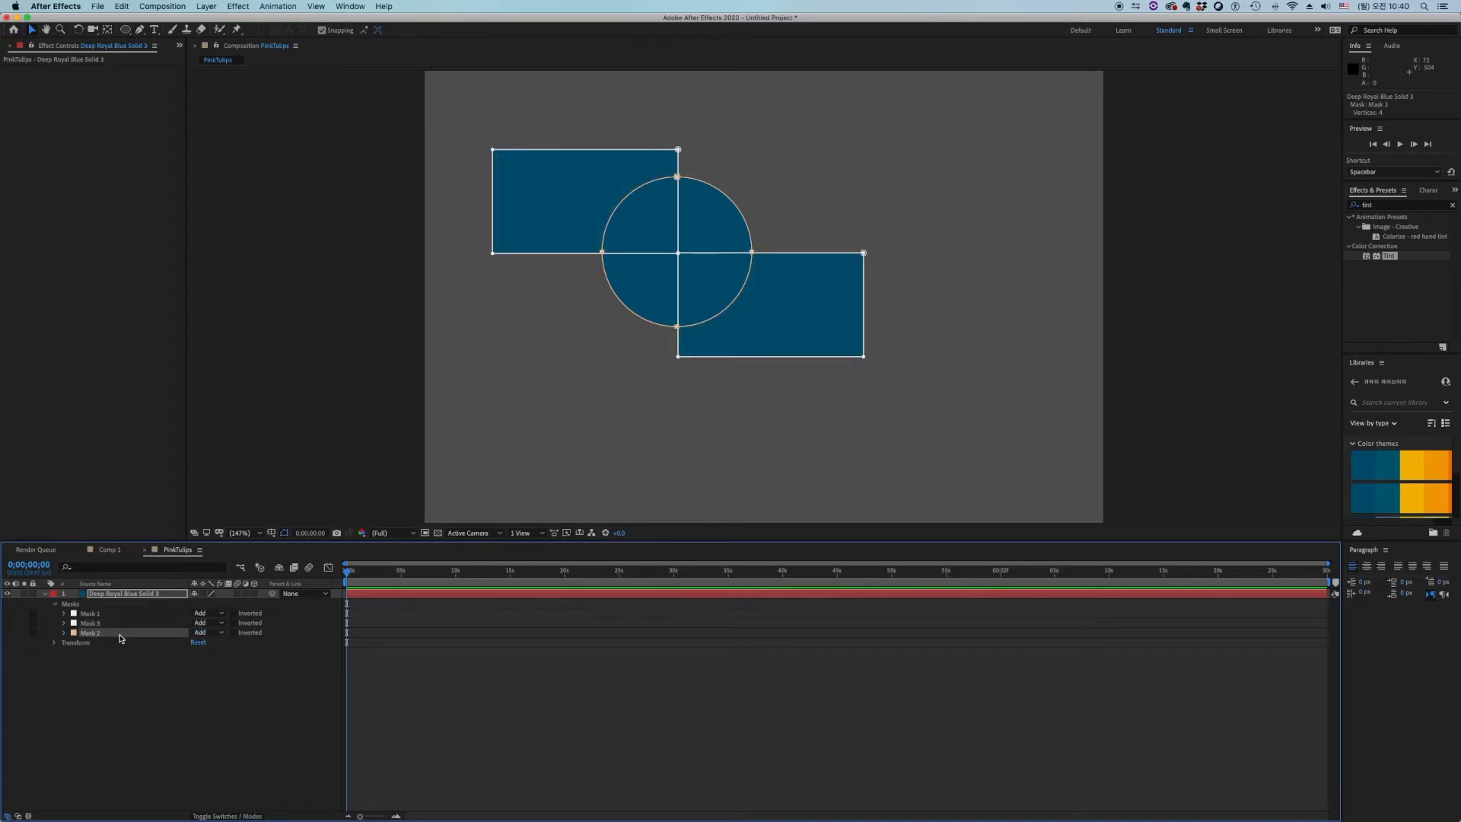
{"action": "left_click", "coordinate": [203, 632]}
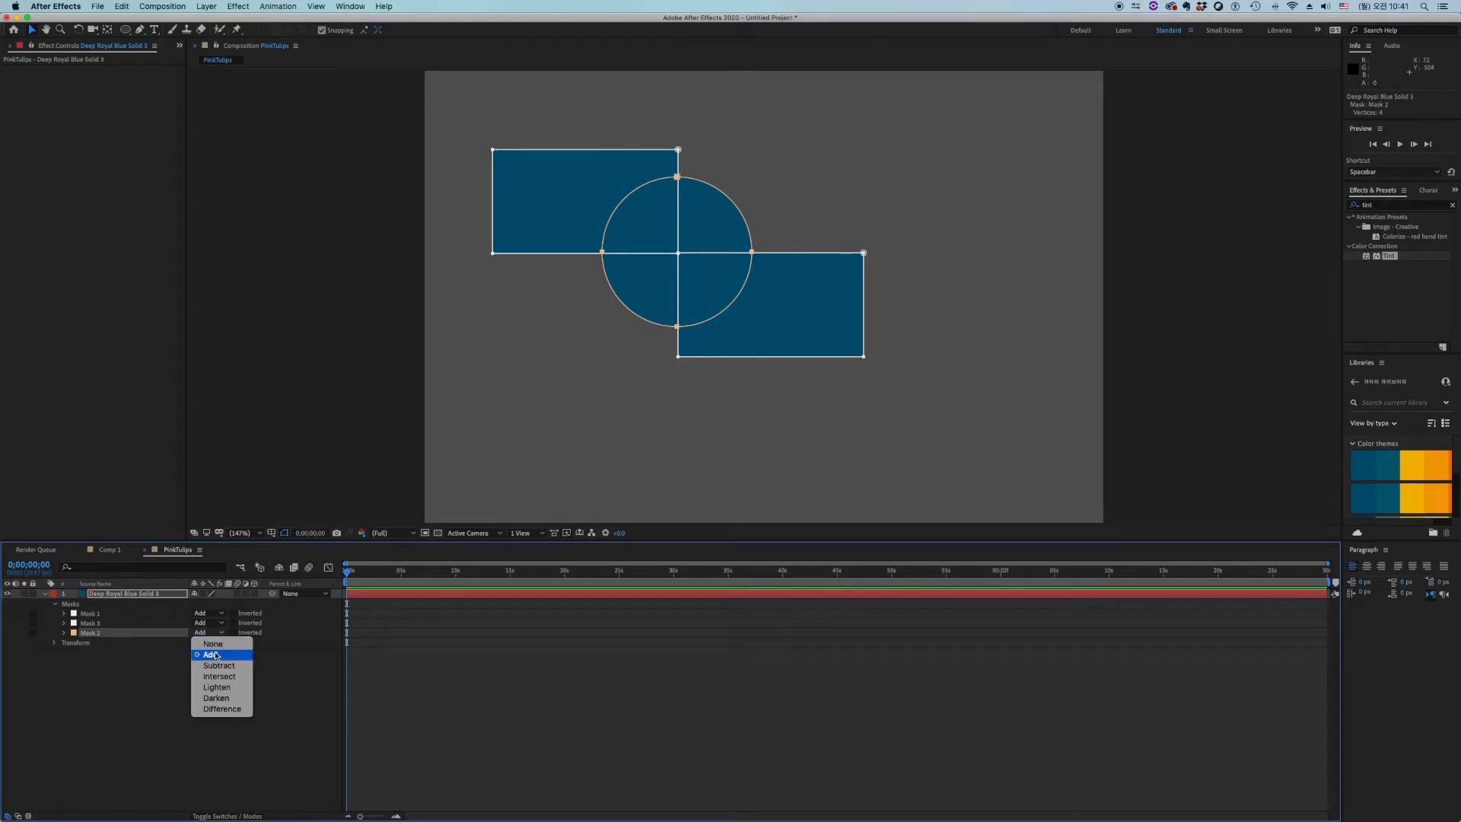
{"action": "left_click", "coordinate": [219, 664]}
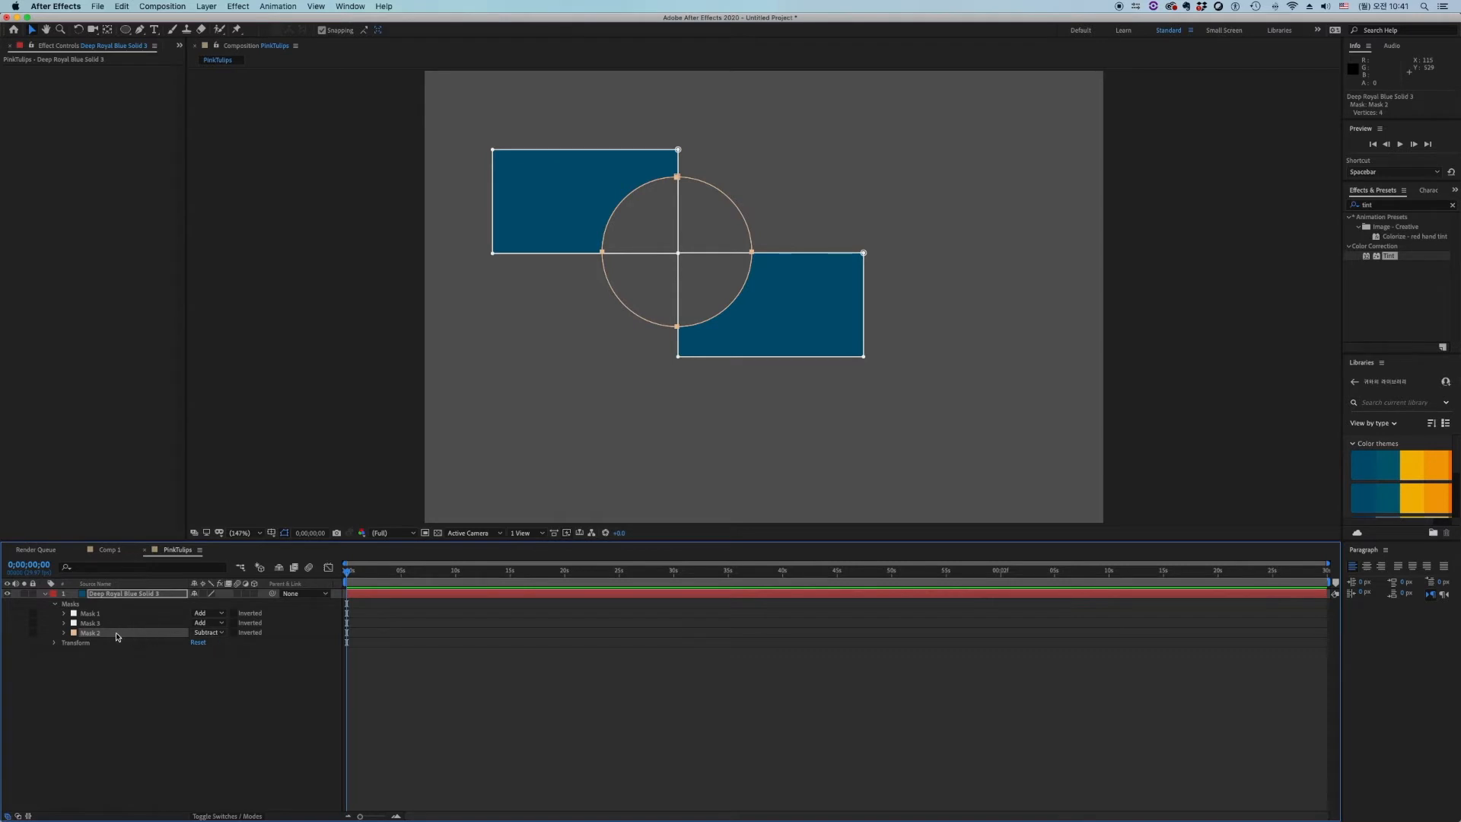
Move Mask 2 up the mask order, above Mask 3 and above Mask 1, and select each mask to compare outlines.
{"action": "left_click_drag", "start_coordinate": [98, 635], "coordinate": [93, 622]}
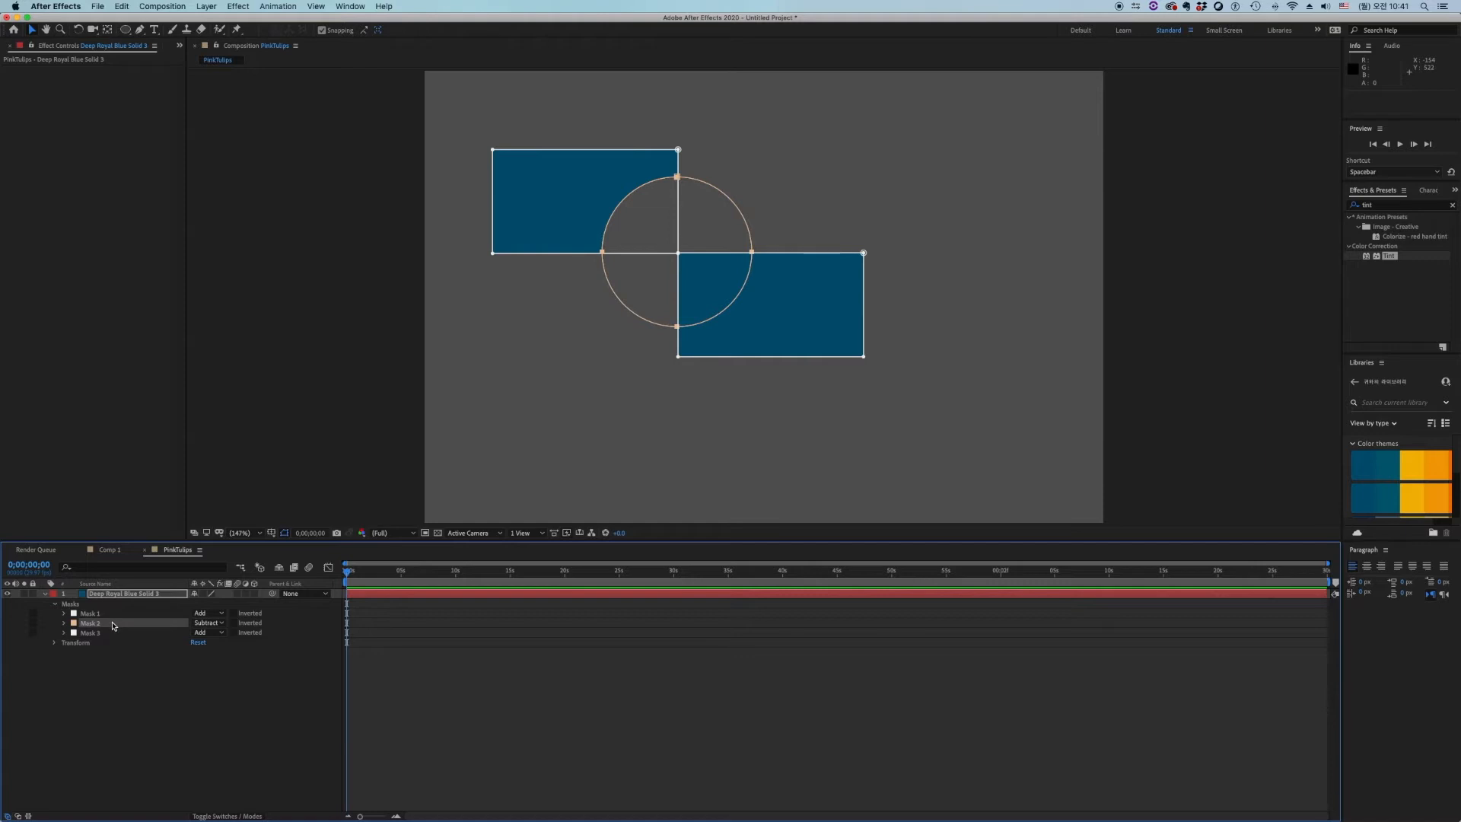
{"action": "left_click_drag", "start_coordinate": [112, 626], "coordinate": [113, 614]}
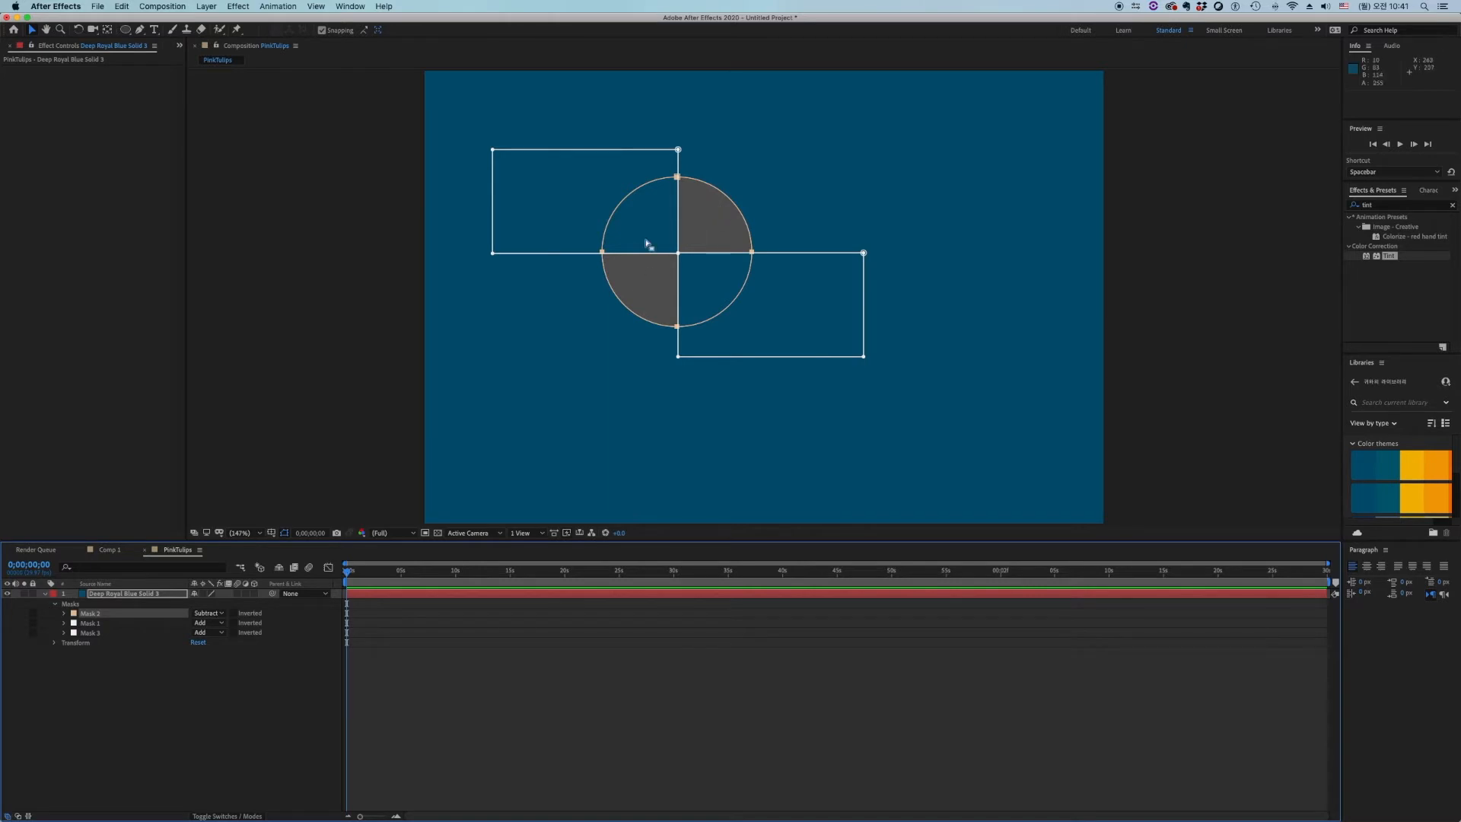
{"action": "left_click", "coordinate": [99, 624]}
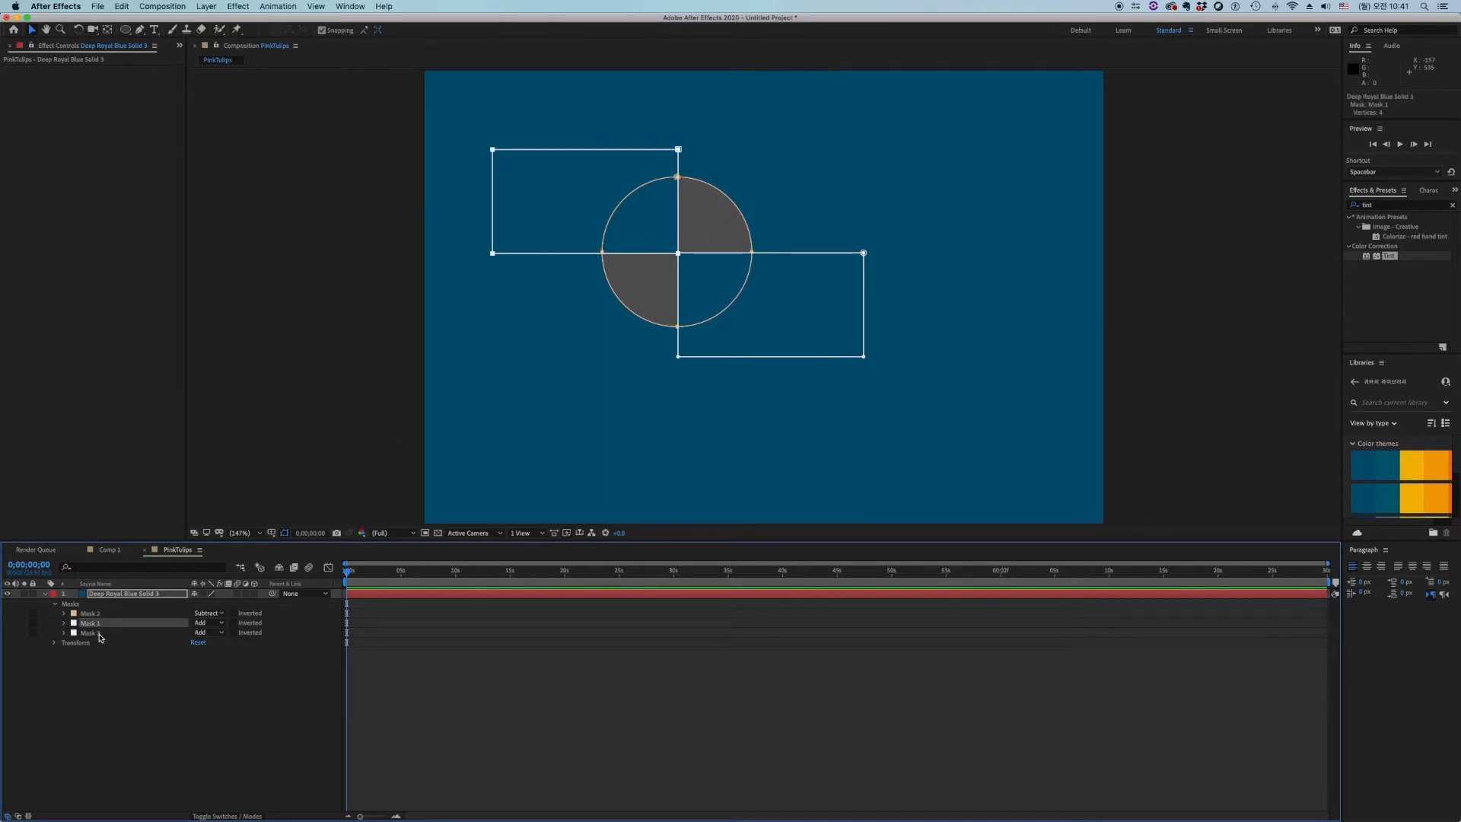
{"action": "left_click", "coordinate": [100, 635]}
{"action": "left_click", "coordinate": [100, 625]}
{"action": "left_click", "coordinate": [100, 635]}
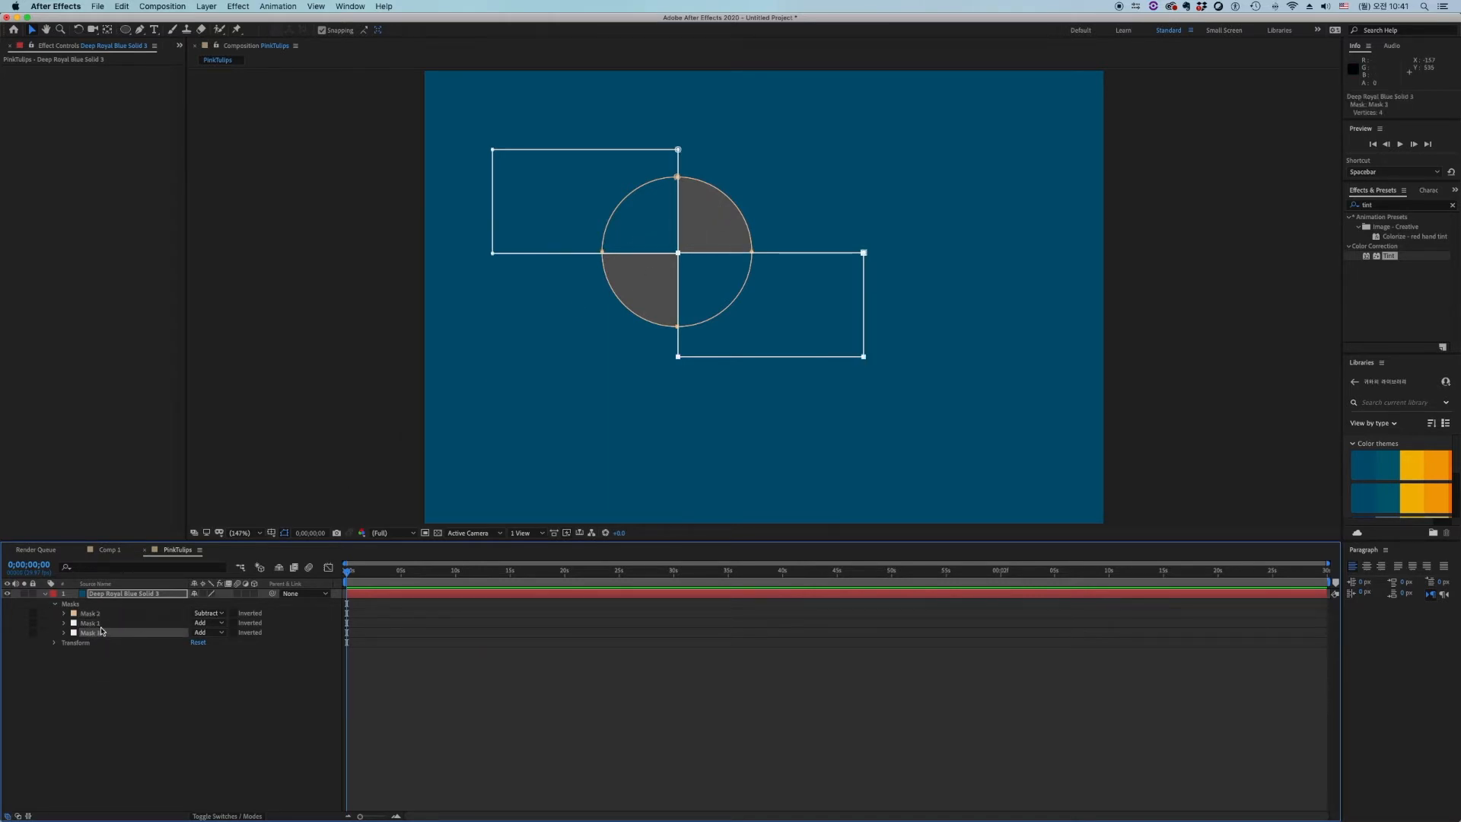
{"action": "left_click", "coordinate": [117, 615]}
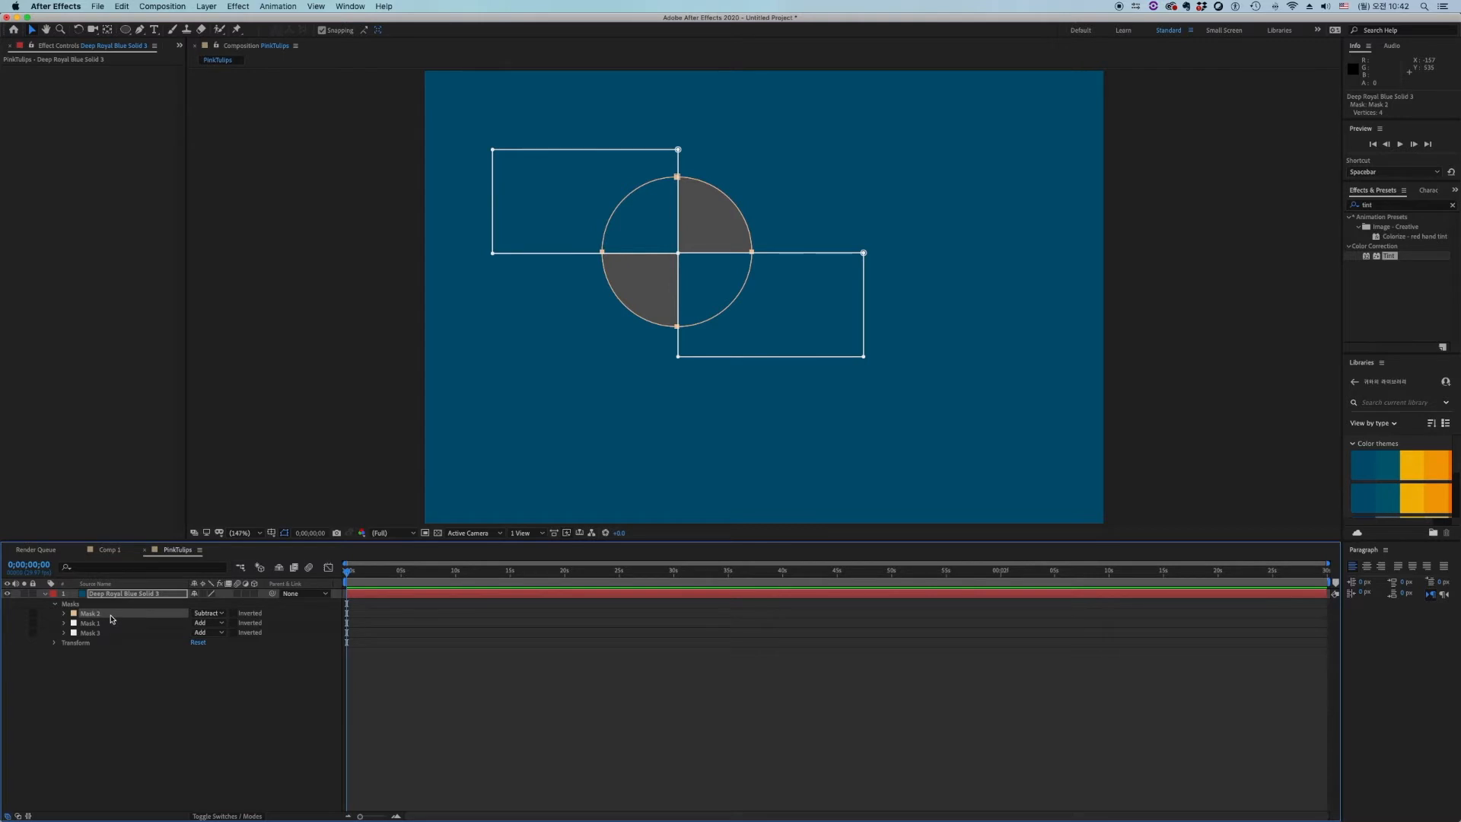
Return Mask 2 to the end of the mask order, also trying it once between Mask 1 and Mask 3.
{"action": "left_click_drag", "start_coordinate": [110, 618], "coordinate": [113, 642]}
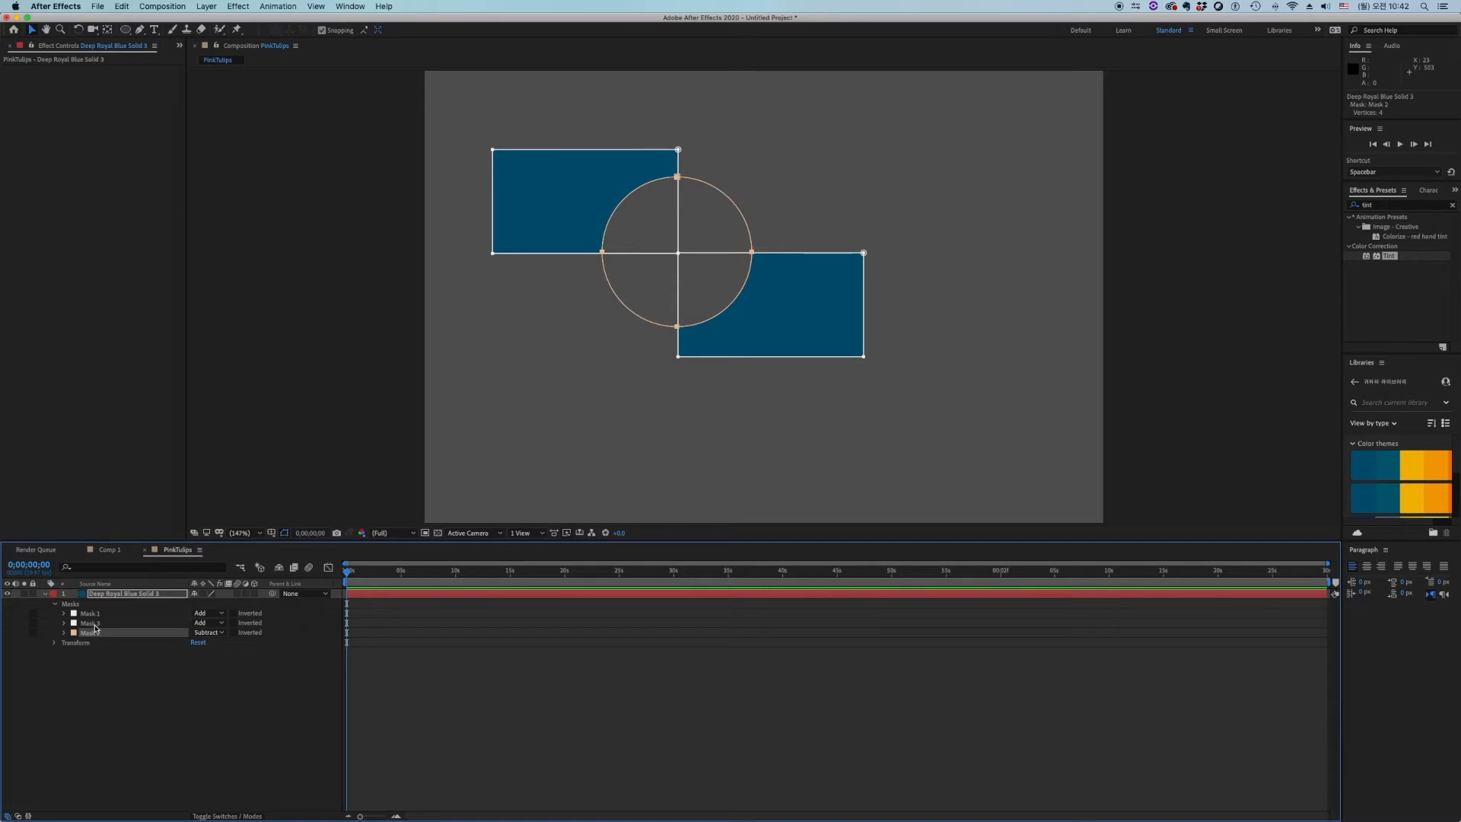
{"action": "left_click_drag", "start_coordinate": [95, 636], "coordinate": [91, 621]}
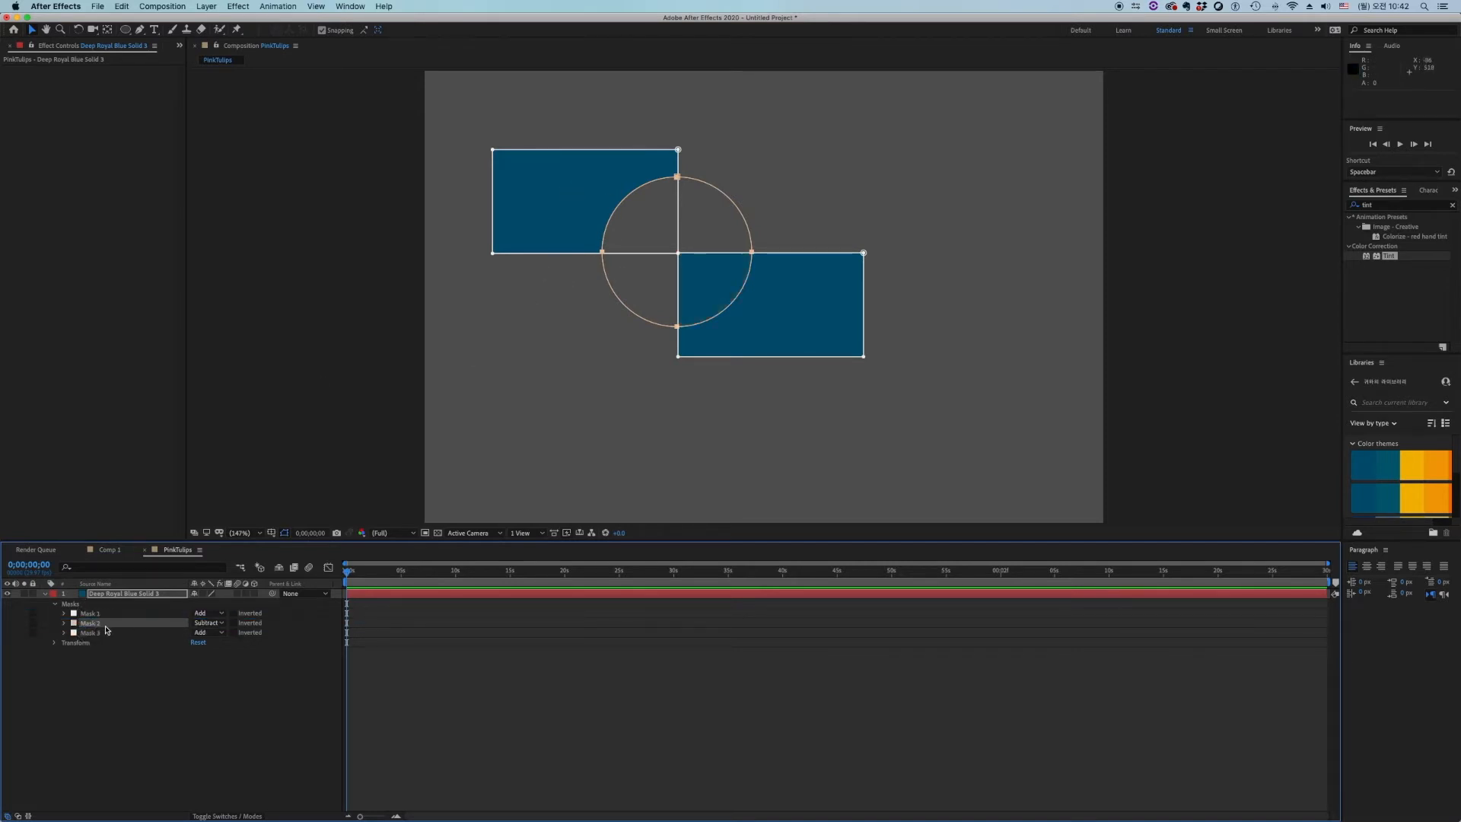
{"action": "left_click_drag", "start_coordinate": [97, 620], "coordinate": [108, 644]}
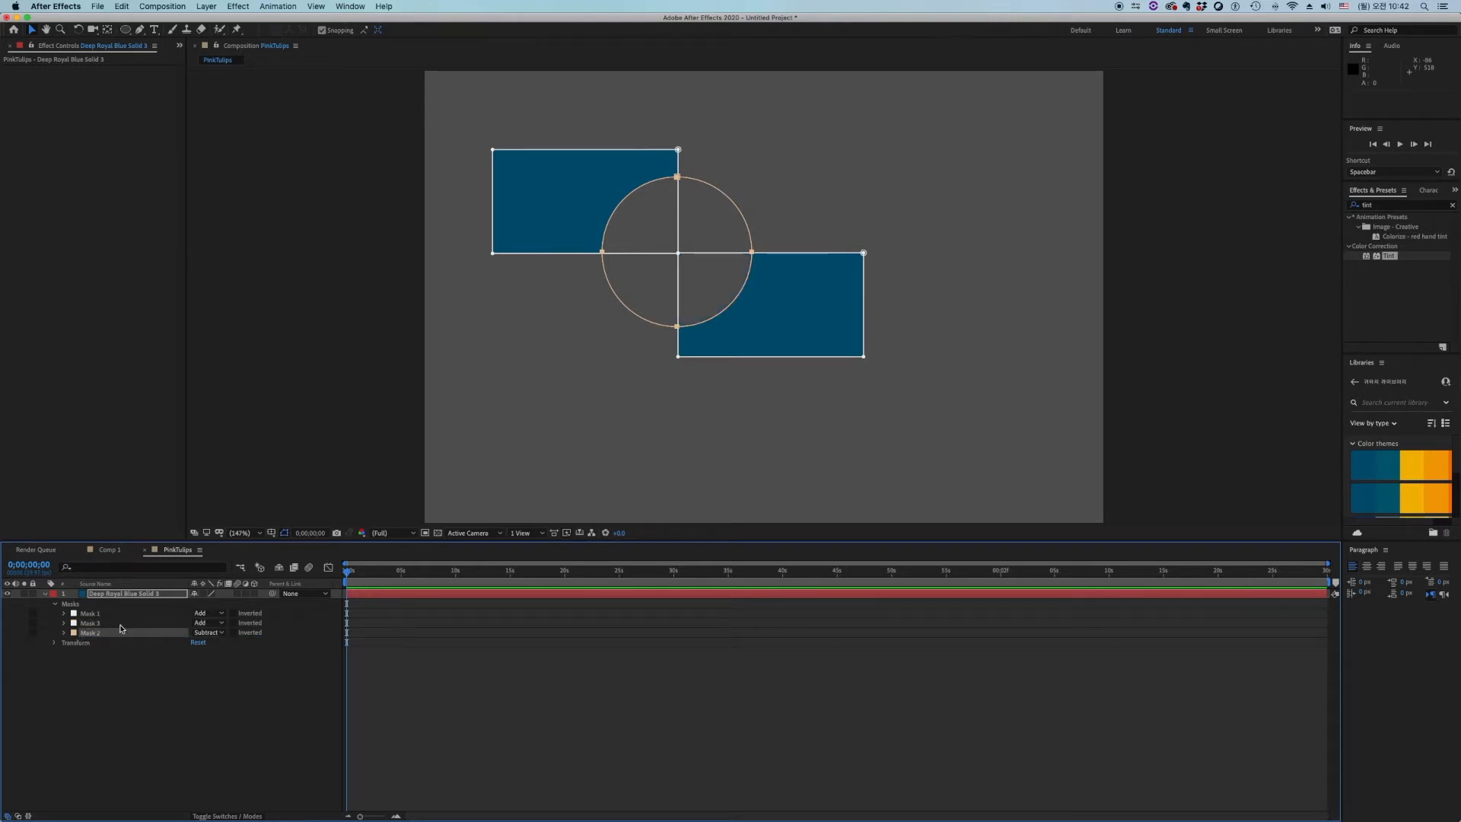
Try the Intersect mode on Mask 2 and set it back to Subtract.
{"action": "left_click", "coordinate": [223, 633]}
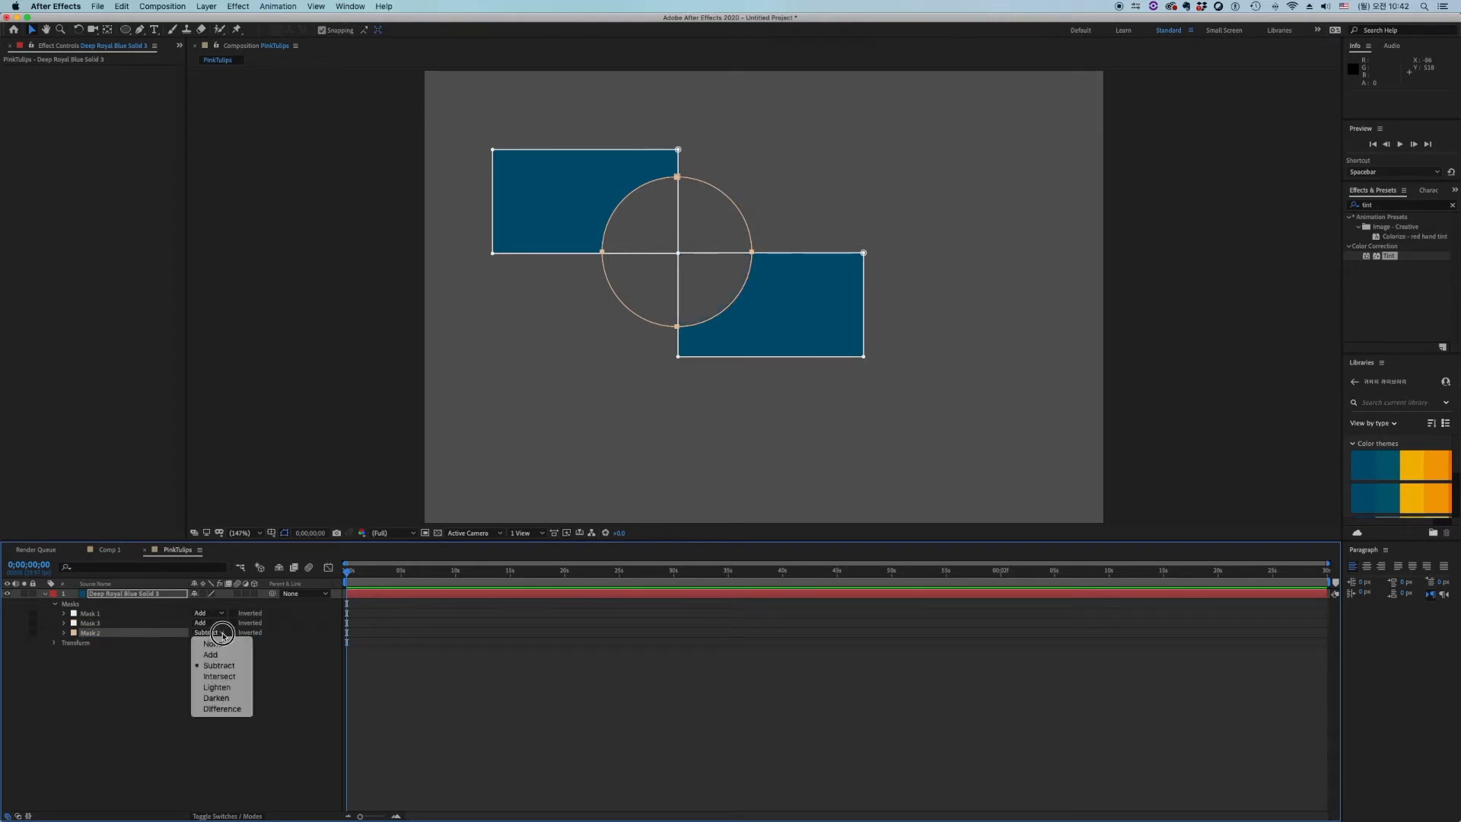
{"action": "left_click", "coordinate": [223, 676]}
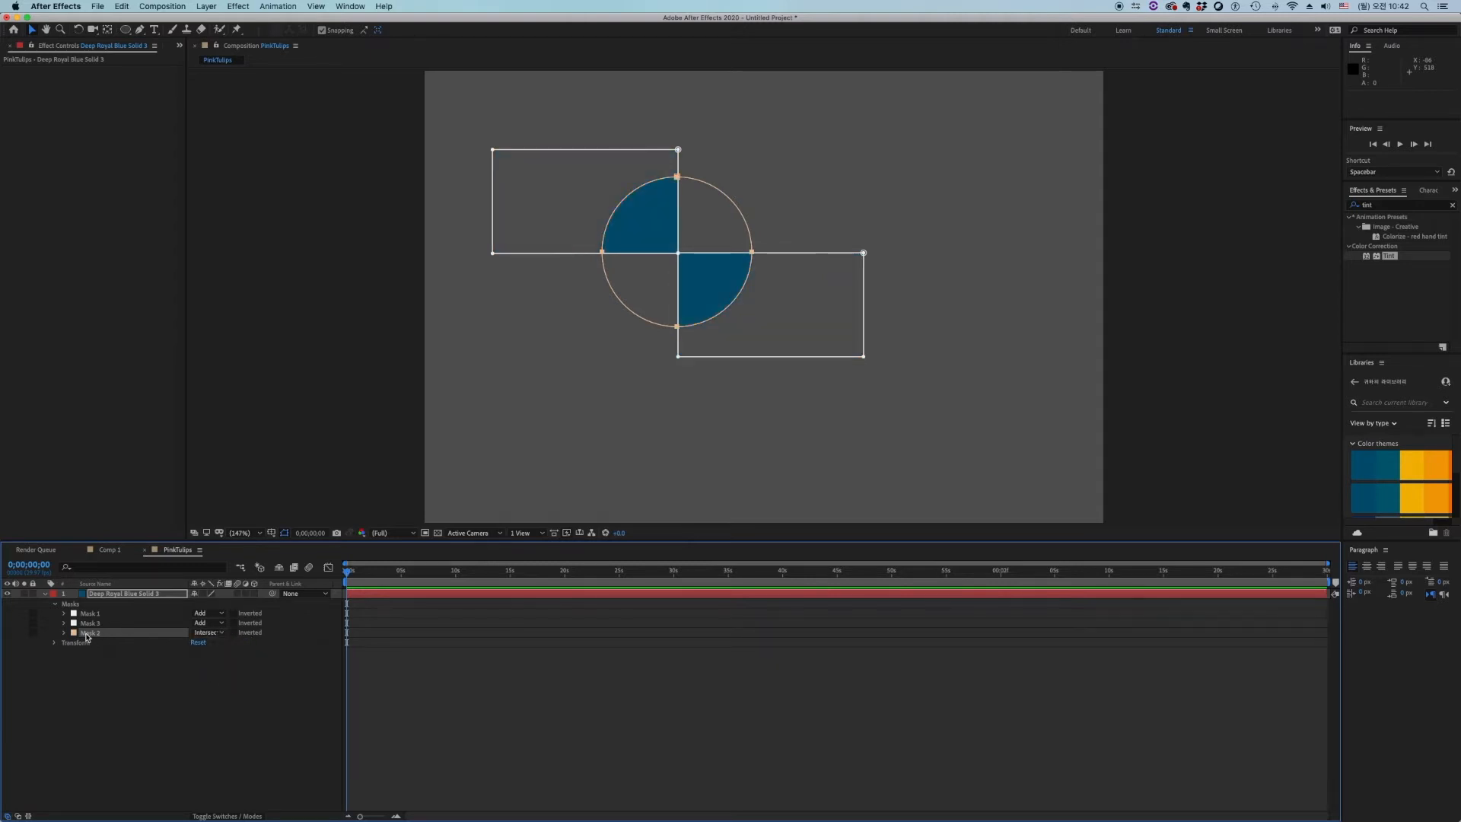
{"action": "mouse_move", "coordinate": [85, 636]}
{"action": "left_mouse_down"}
{"action": "mouse_move", "coordinate": [97, 610]}
{"action": "mouse_move", "coordinate": [99, 637]}
{"action": "left_mouse_up"}
{"action": "left_click", "coordinate": [223, 633]}
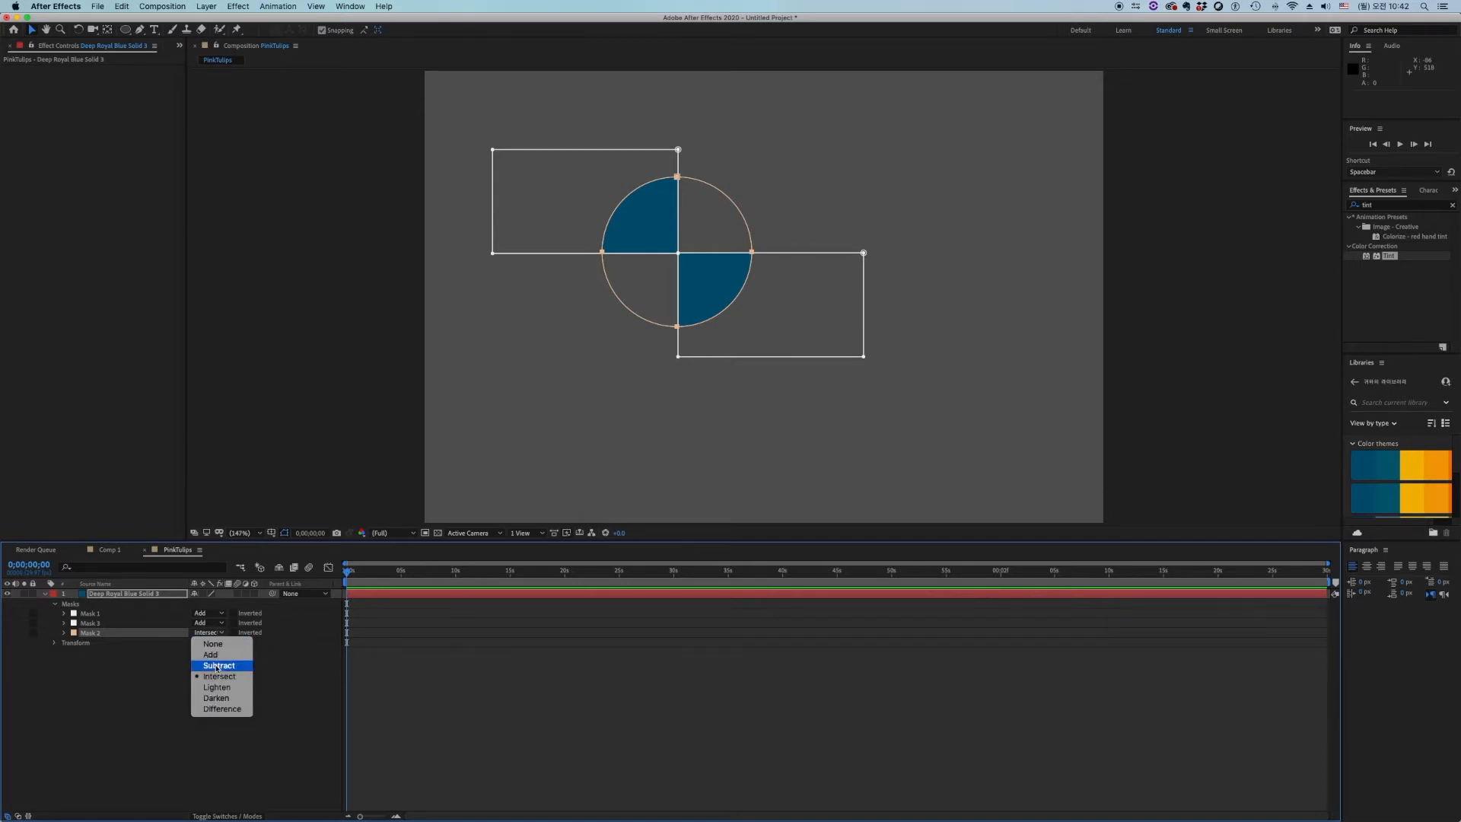
{"action": "left_click", "coordinate": [214, 665]}
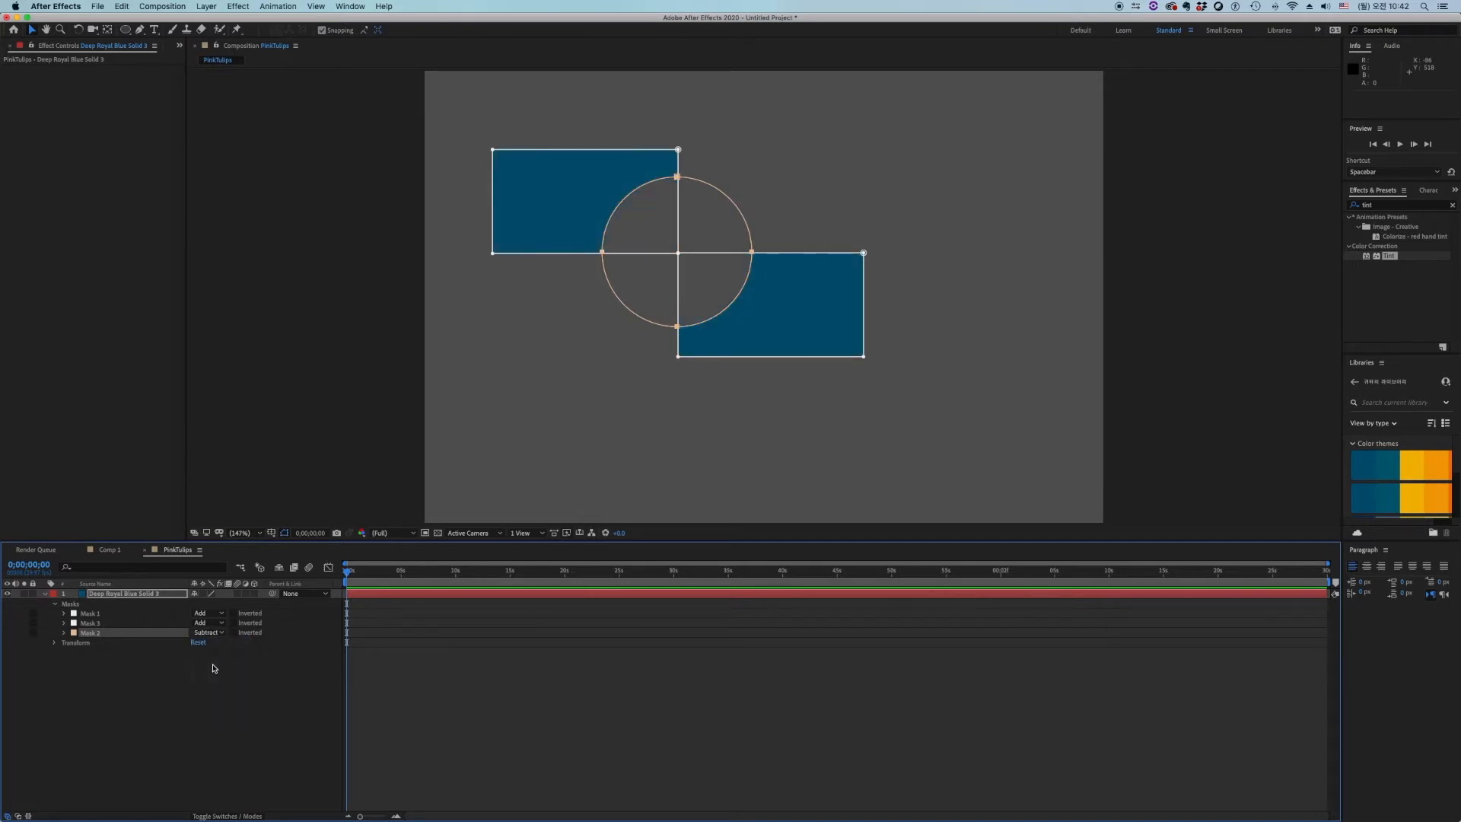
Toggle the Inverted option on and off for Mask 2, Mask 3 and Mask 1 in turn.
{"action": "left_click", "coordinate": [233, 633]}
{"action": "left_click", "coordinate": [234, 634]}
{"action": "left_click", "coordinate": [235, 623]}
{"action": "left_click", "coordinate": [234, 623]}
{"action": "left_click", "coordinate": [235, 613]}
{"action": "left_click", "coordinate": [234, 614]}
Cycle Mask 3's mode through Subtract and Intersect and back to Add, leaving Mask 1's mode unchanged.
{"action": "left_click", "coordinate": [222, 613]}
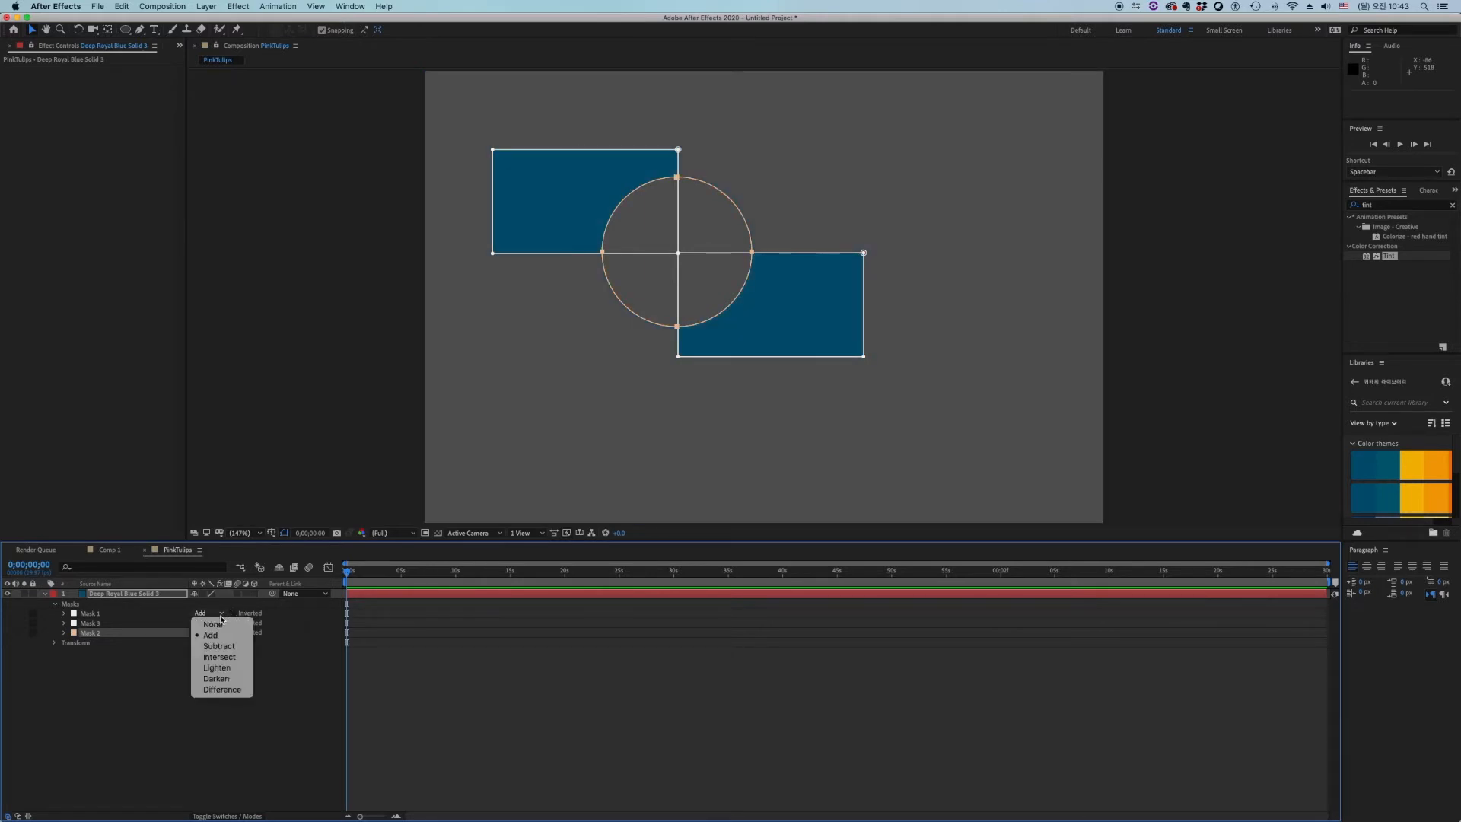
{"action": "left_click", "coordinate": [221, 615]}
{"action": "left_click", "coordinate": [222, 623]}
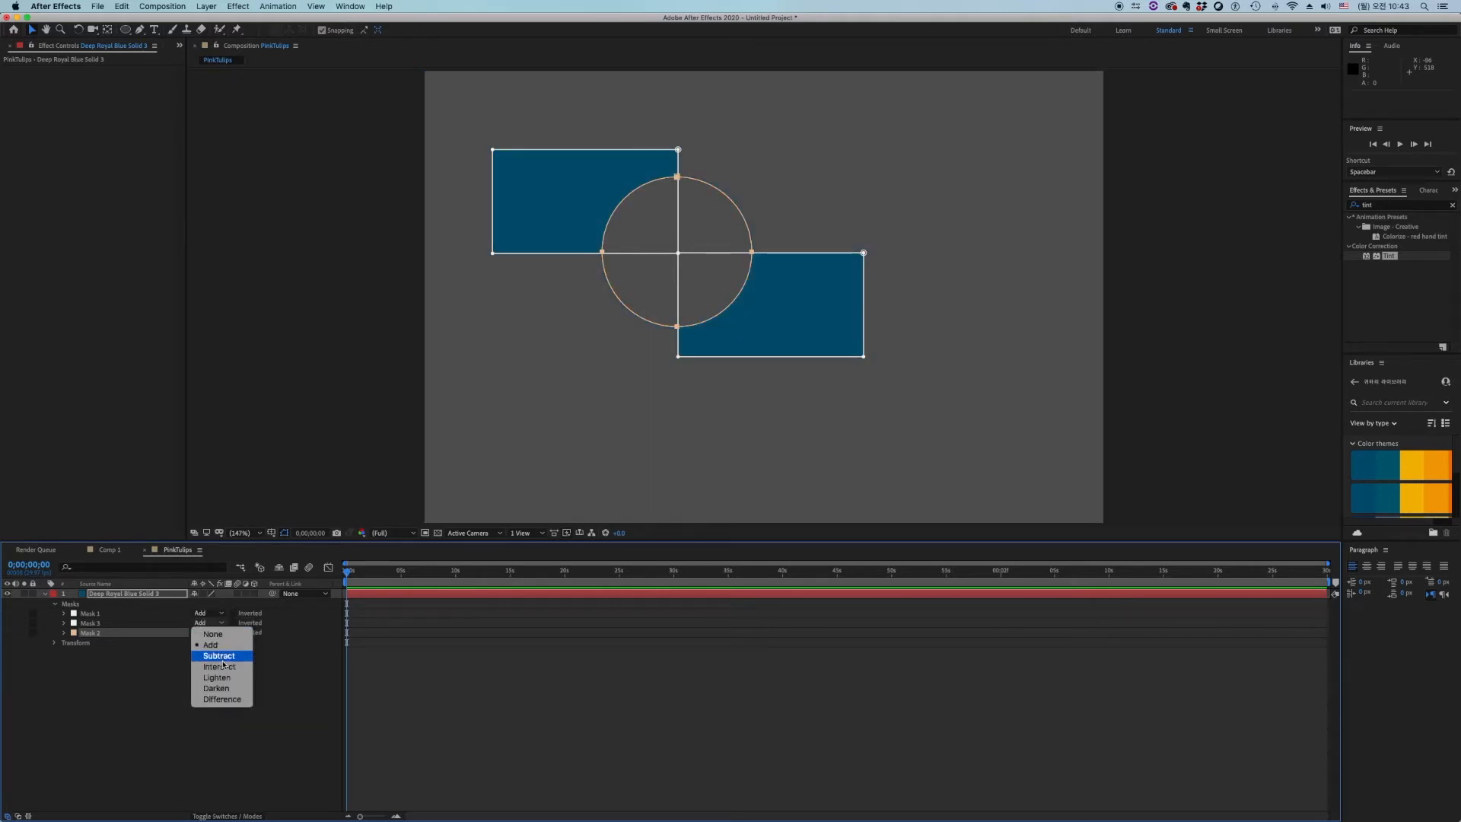
{"action": "left_click", "coordinate": [223, 657]}
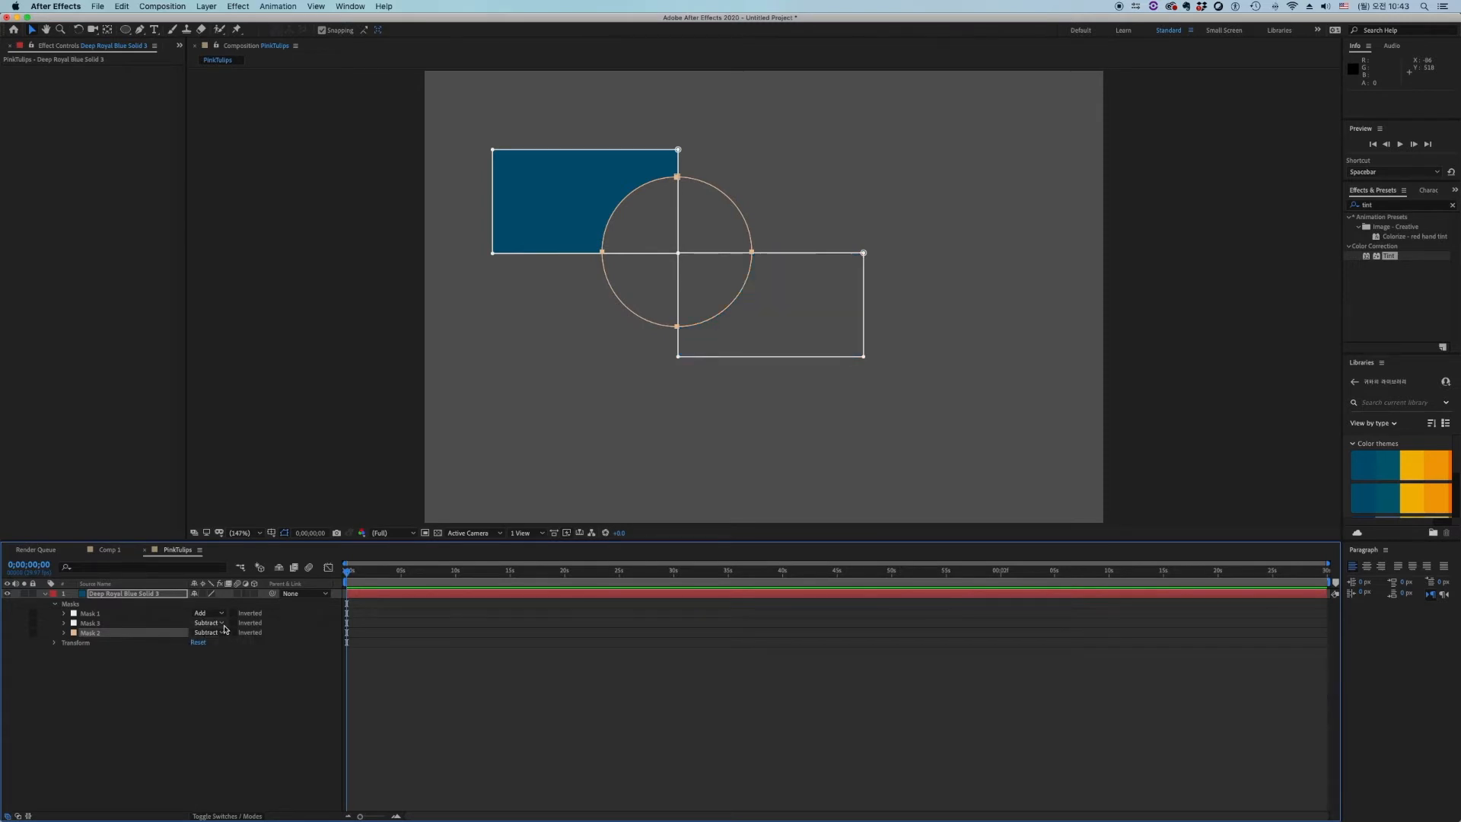
{"action": "left_click", "coordinate": [223, 623]}
{"action": "left_click", "coordinate": [224, 669]}
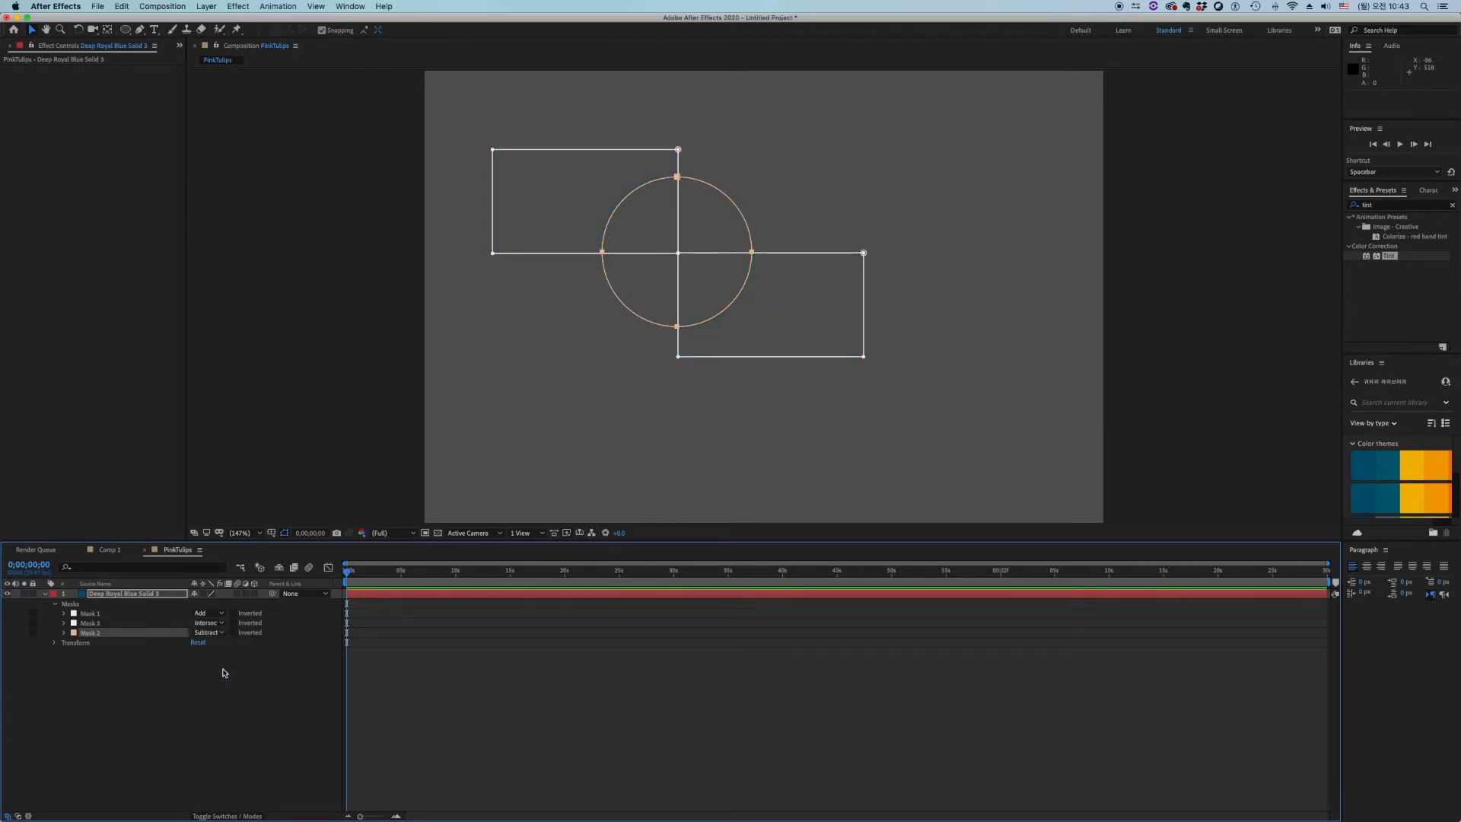
{"action": "left_click", "coordinate": [222, 623]}
{"action": "left_click", "coordinate": [222, 644]}
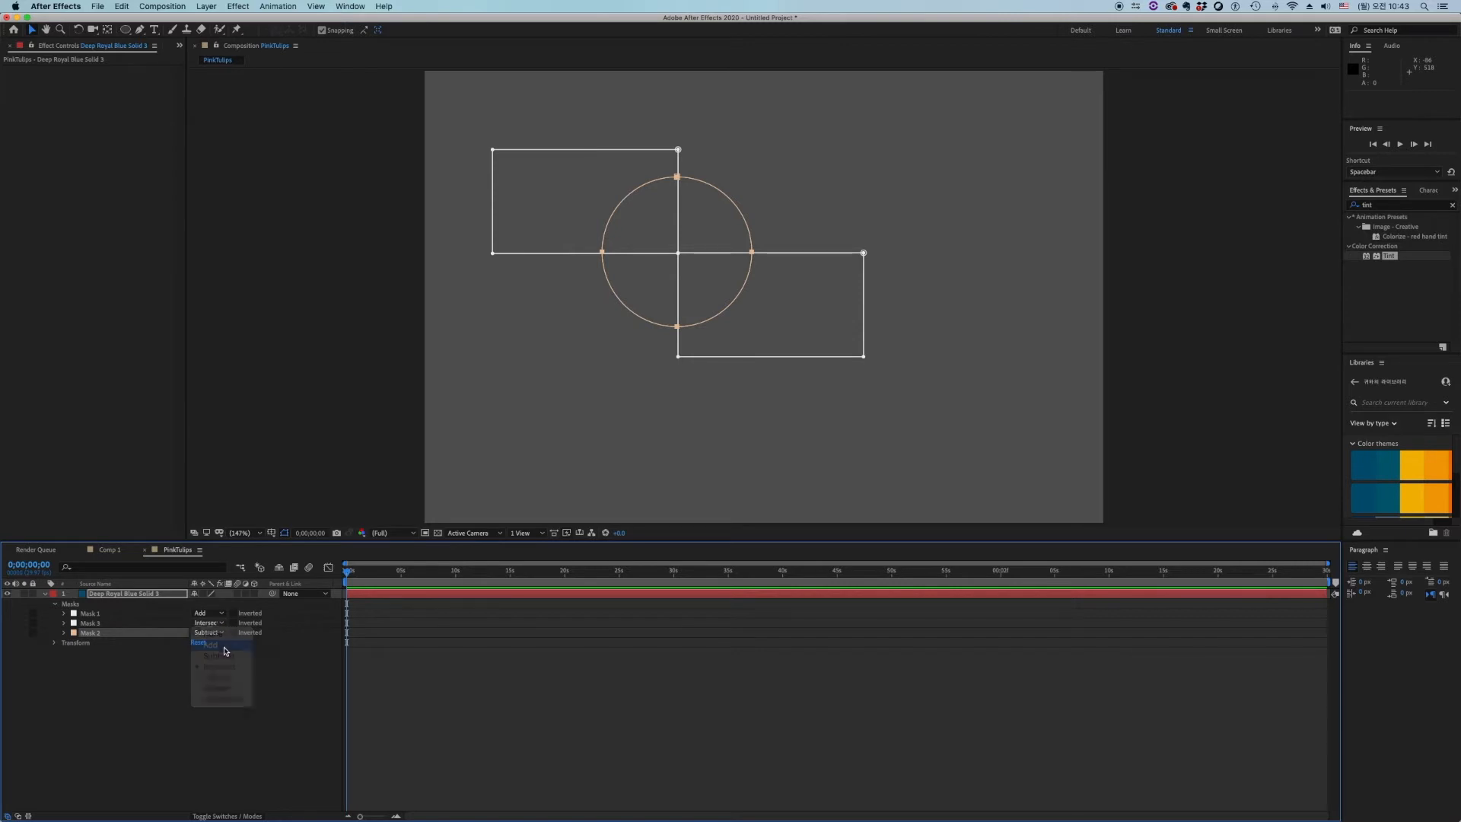
Try the Lighten mode on Mask 2 and set its mode to Difference.
{"action": "left_click", "coordinate": [222, 633]}
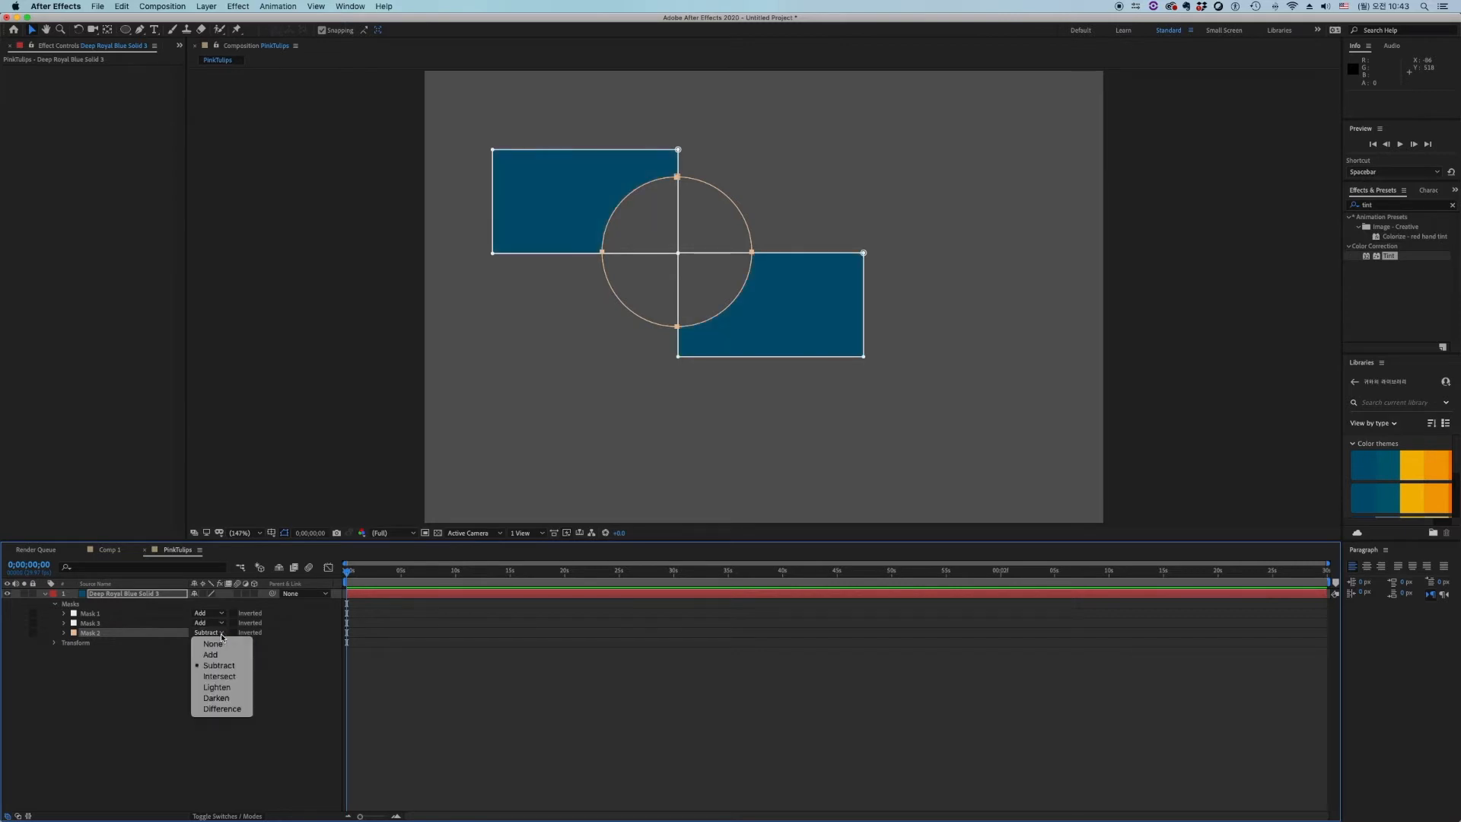
{"action": "left_click", "coordinate": [220, 688]}
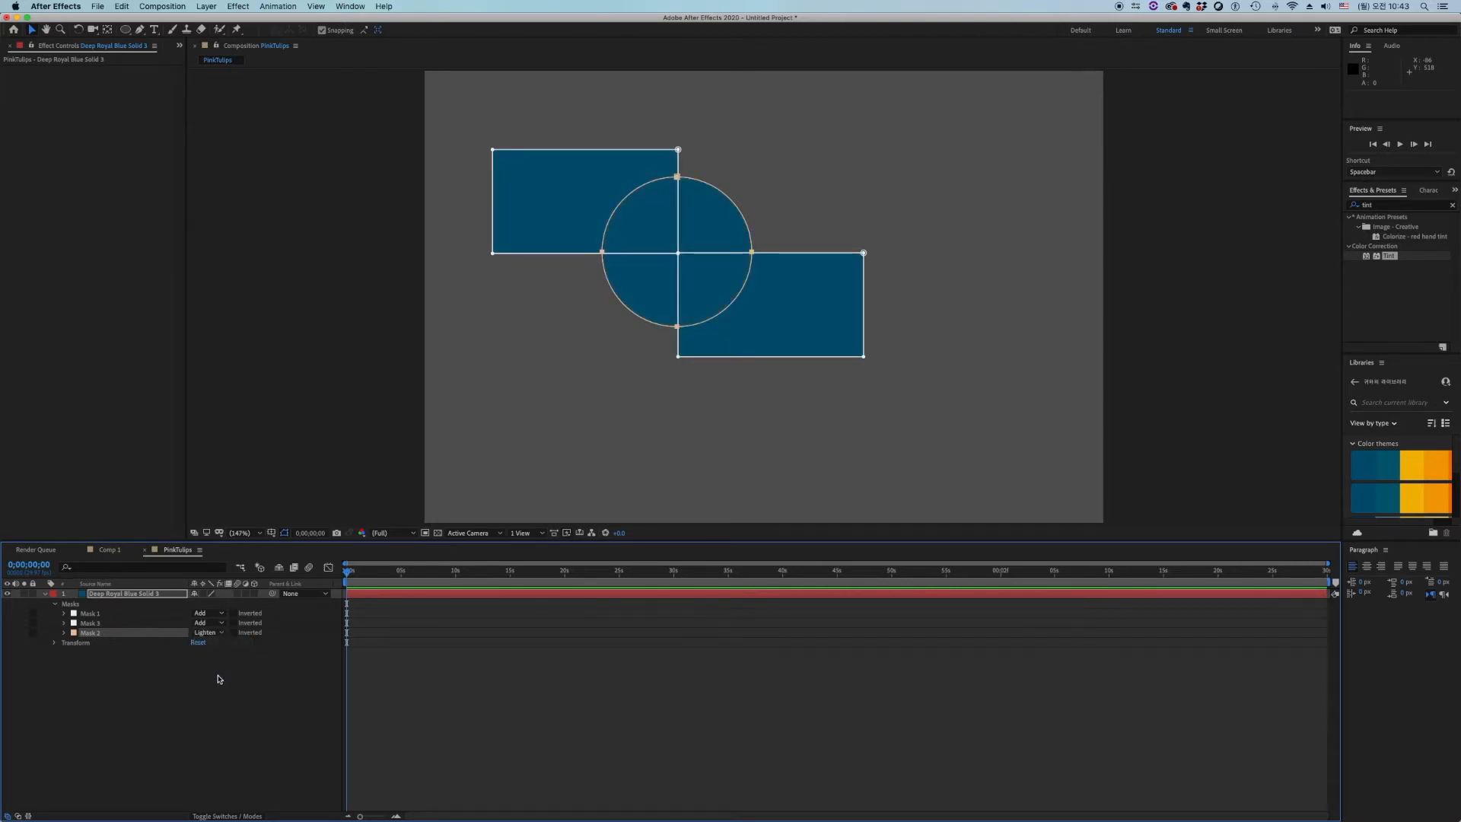
{"action": "left_click", "coordinate": [222, 633]}
{"action": "left_click", "coordinate": [218, 711]}
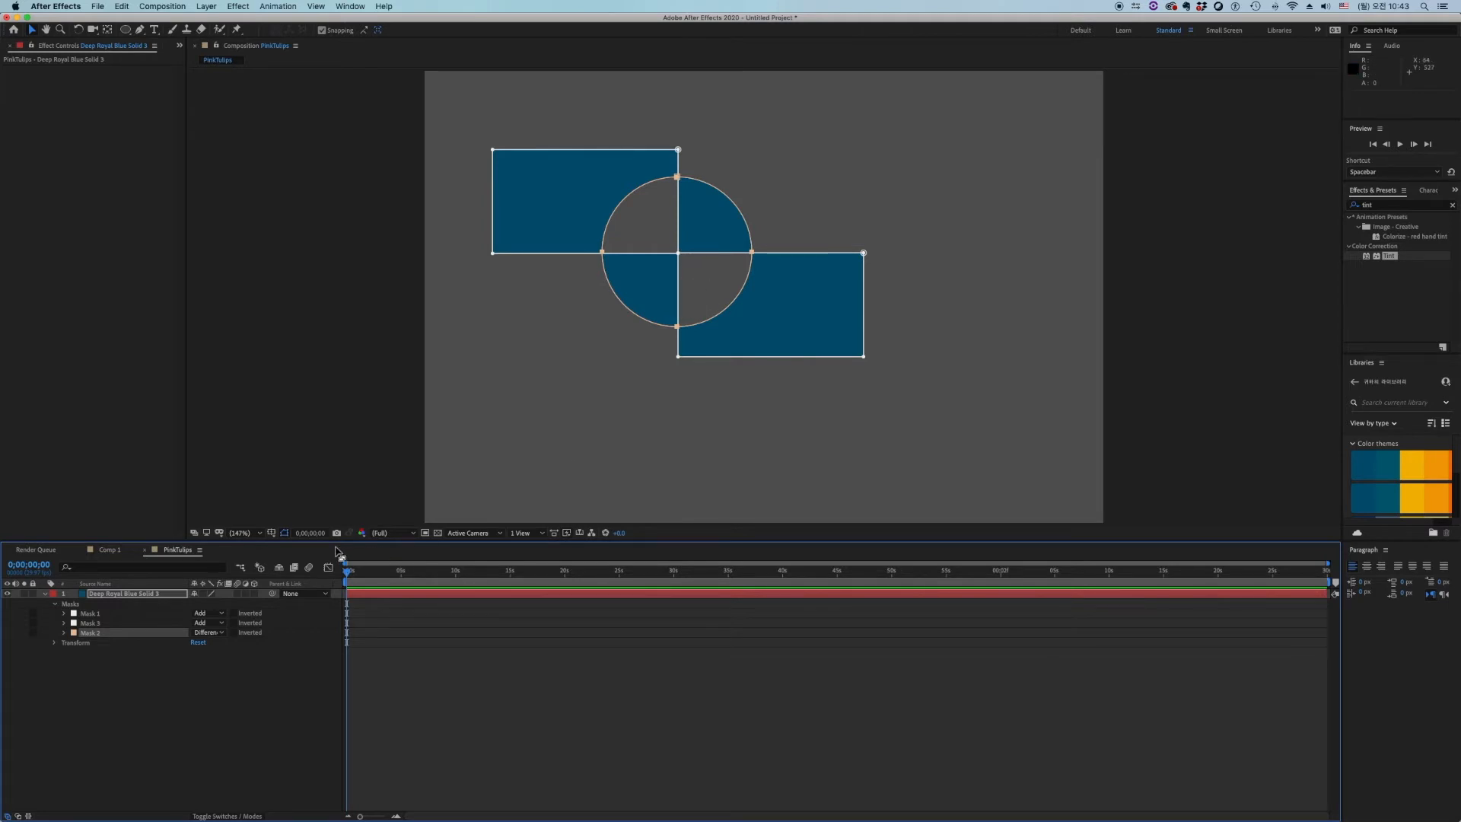
Toggle the Inverted option on Mask 2 several times, leaving it turned on, and deselect the layer.
{"action": "left_click", "coordinate": [233, 633]}
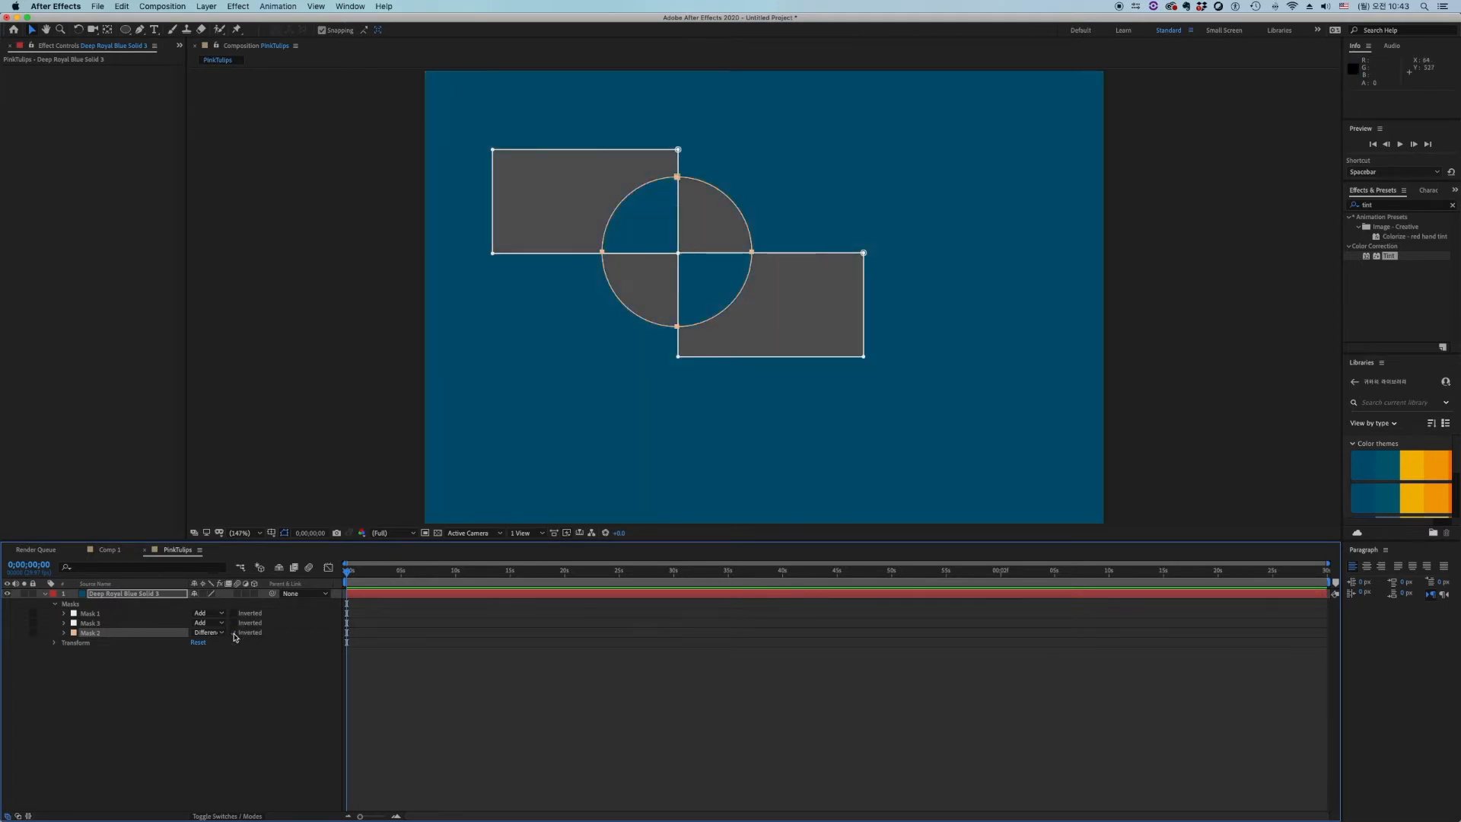
{"action": "left_click", "coordinate": [233, 633]}
{"action": "left_click", "coordinate": [233, 633]}
{"action": "left_click", "coordinate": [234, 633]}
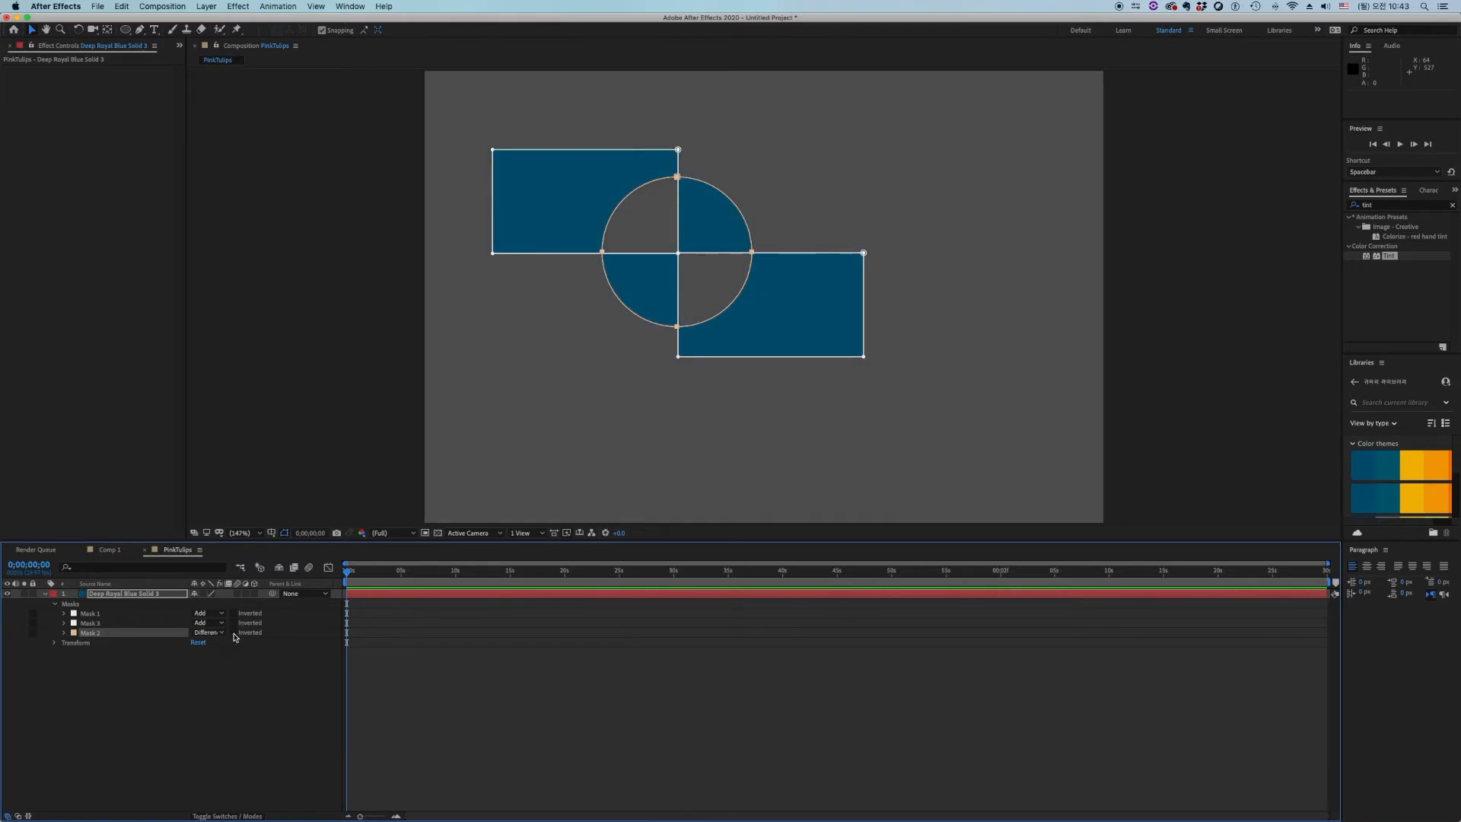
{"action": "left_click", "coordinate": [234, 633]}
{"action": "left_click", "coordinate": [230, 682]}
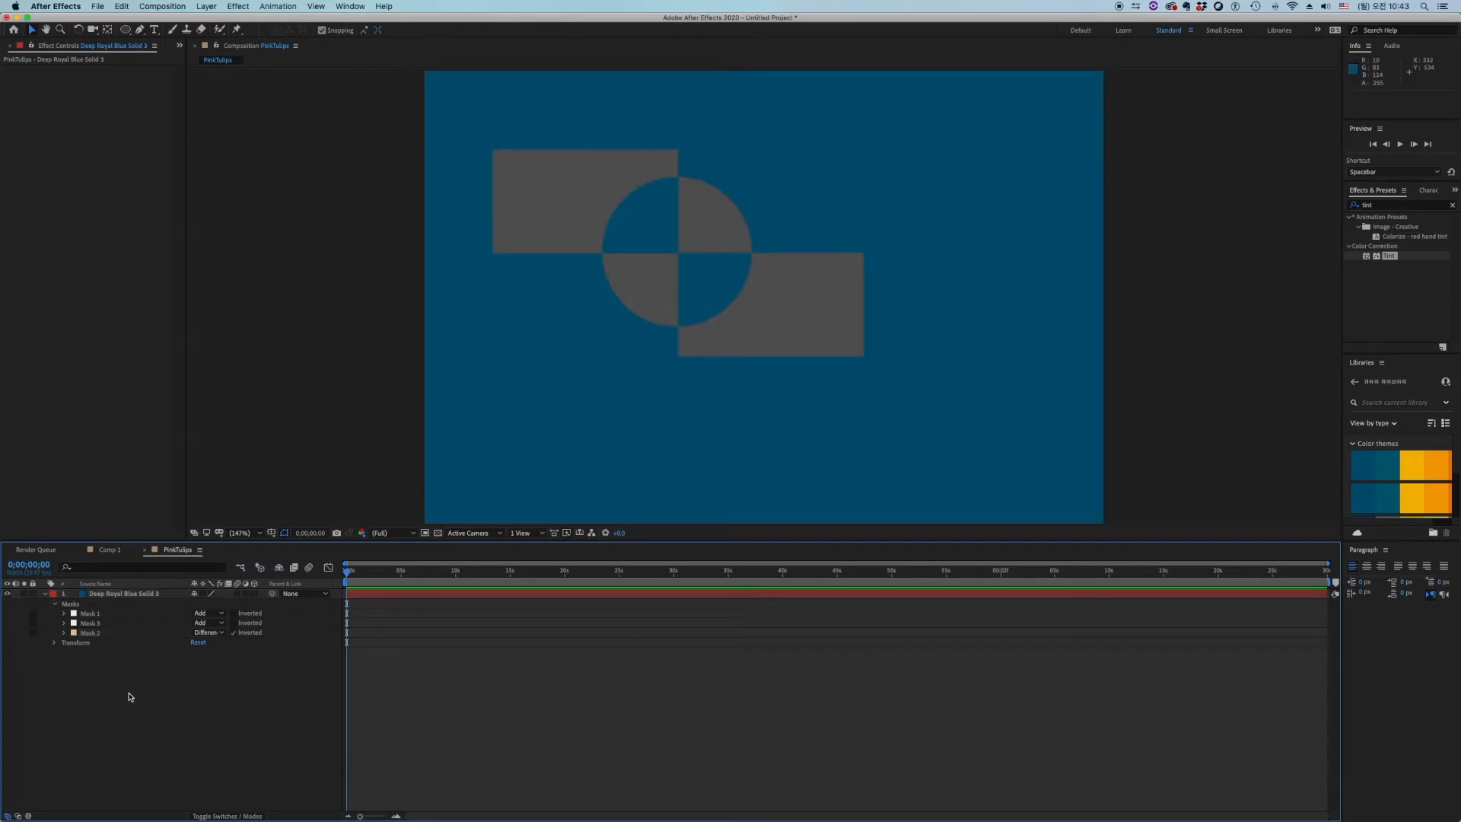
{"action": "left_click", "coordinate": [119, 622]}
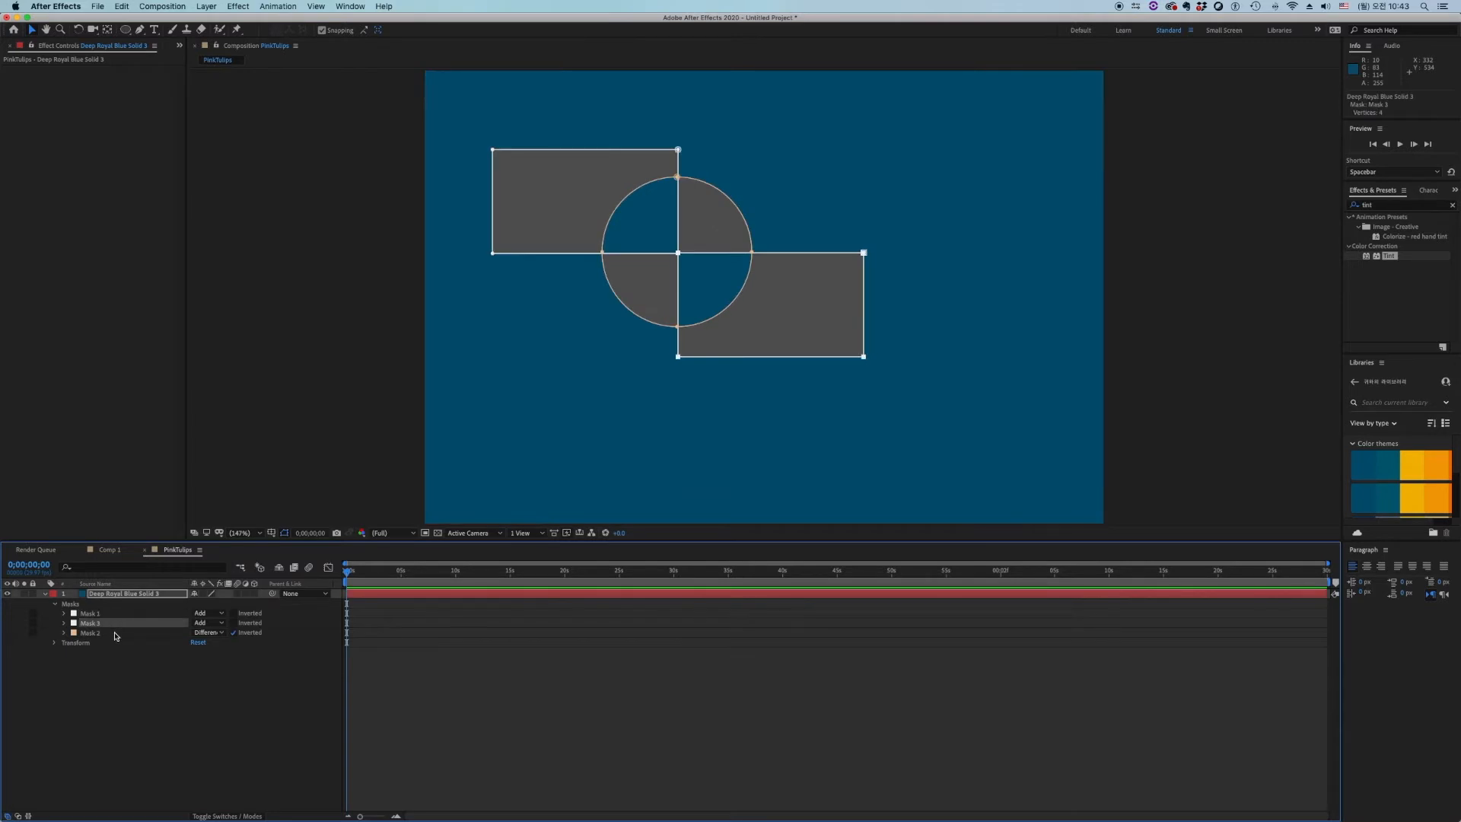
{"action": "left_click", "coordinate": [115, 634]}
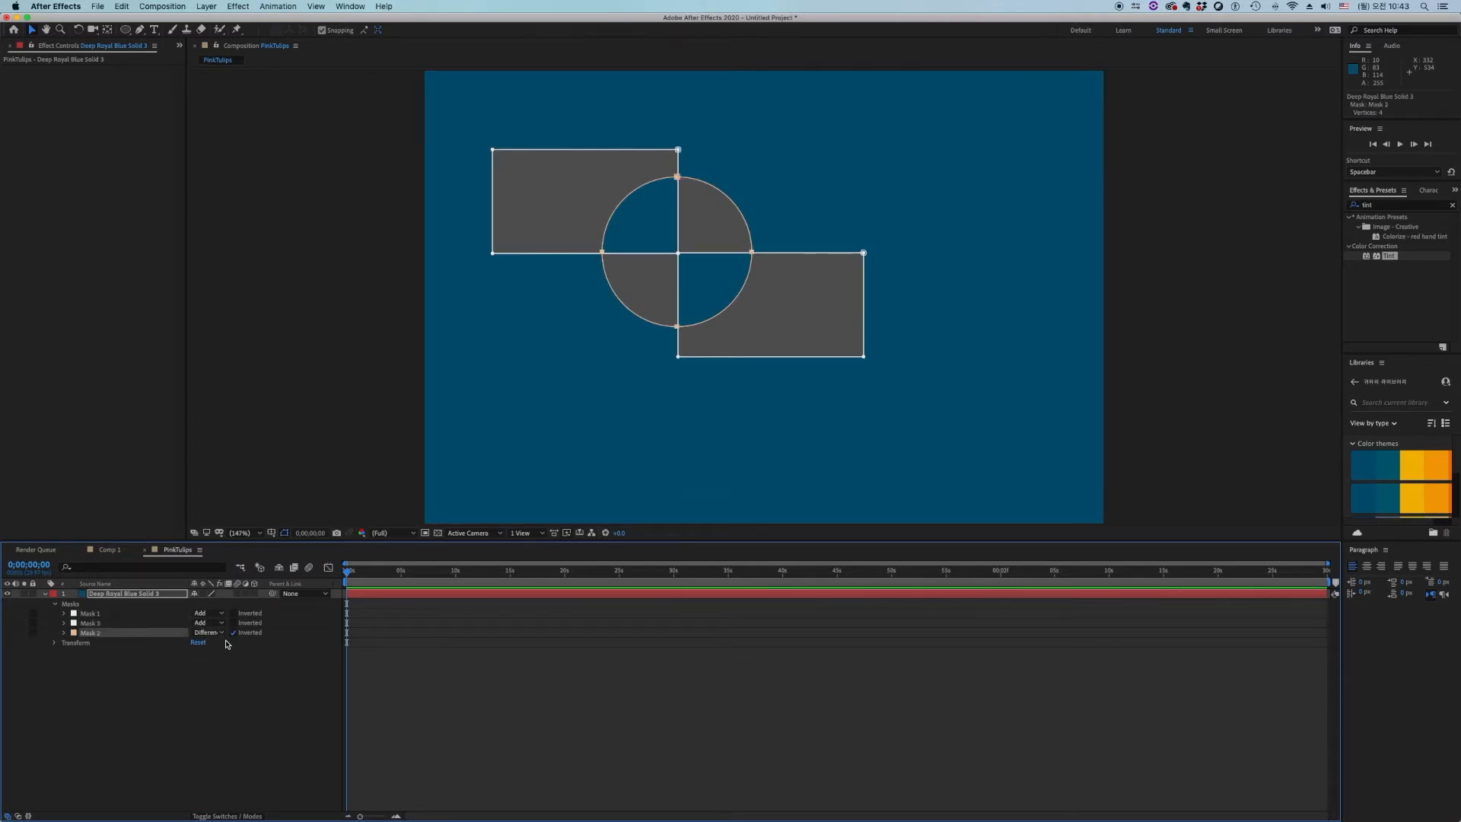
{"action": "left_click", "coordinate": [152, 623]}
{"action": "left_click", "coordinate": [144, 615]}
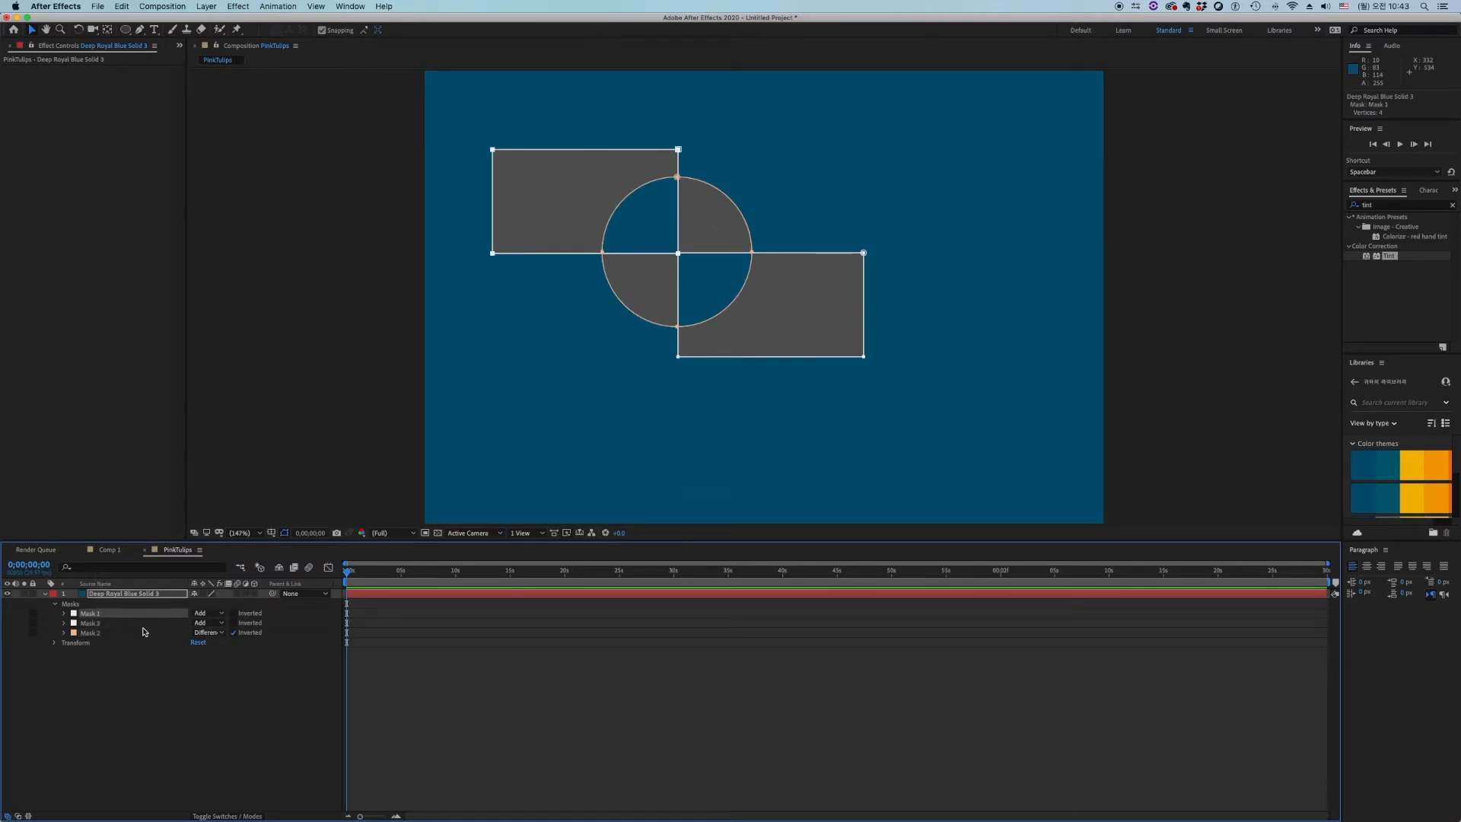
{"action": "left_click", "coordinate": [144, 624]}
{"action": "left_click", "coordinate": [143, 633]}
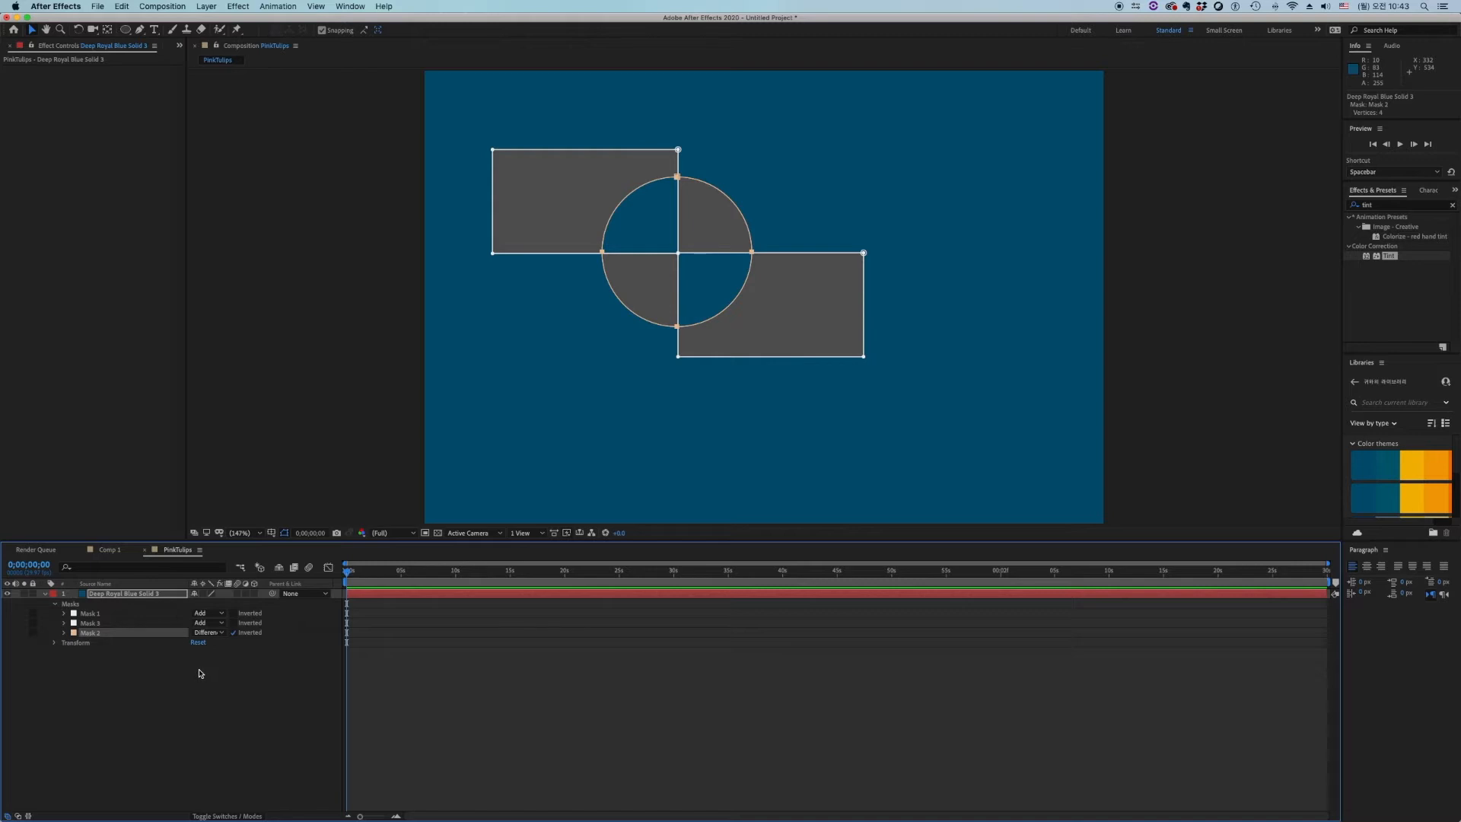
Try deleting Mask 2 and Mask 3 together and undo the deletion.
{"action": "left_click", "coordinate": [114, 624]}
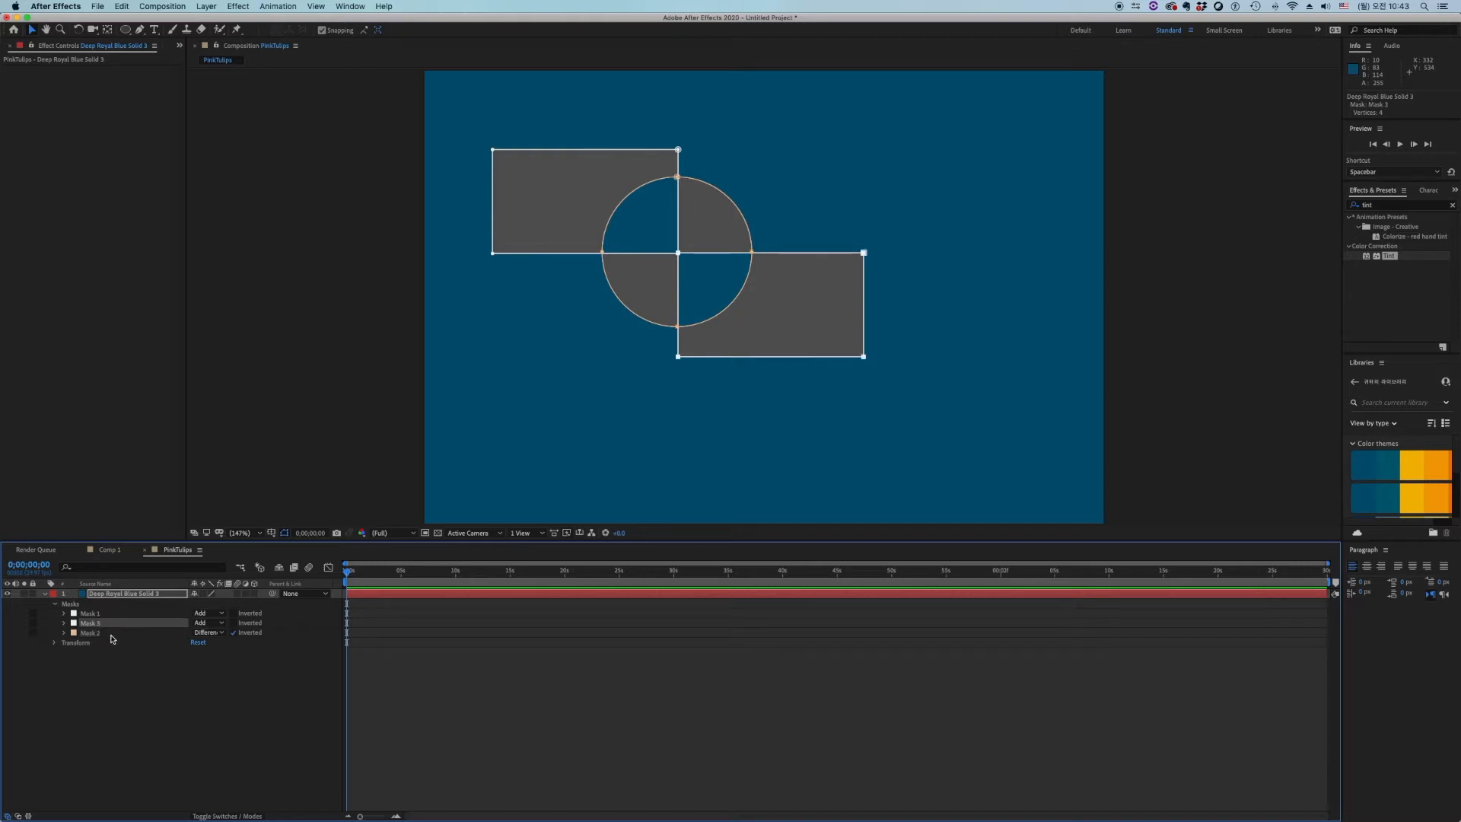
{"action": "left_click", "coordinate": [108, 632]}
{"action": "left_click", "coordinate": [105, 626], "text": "shift"}
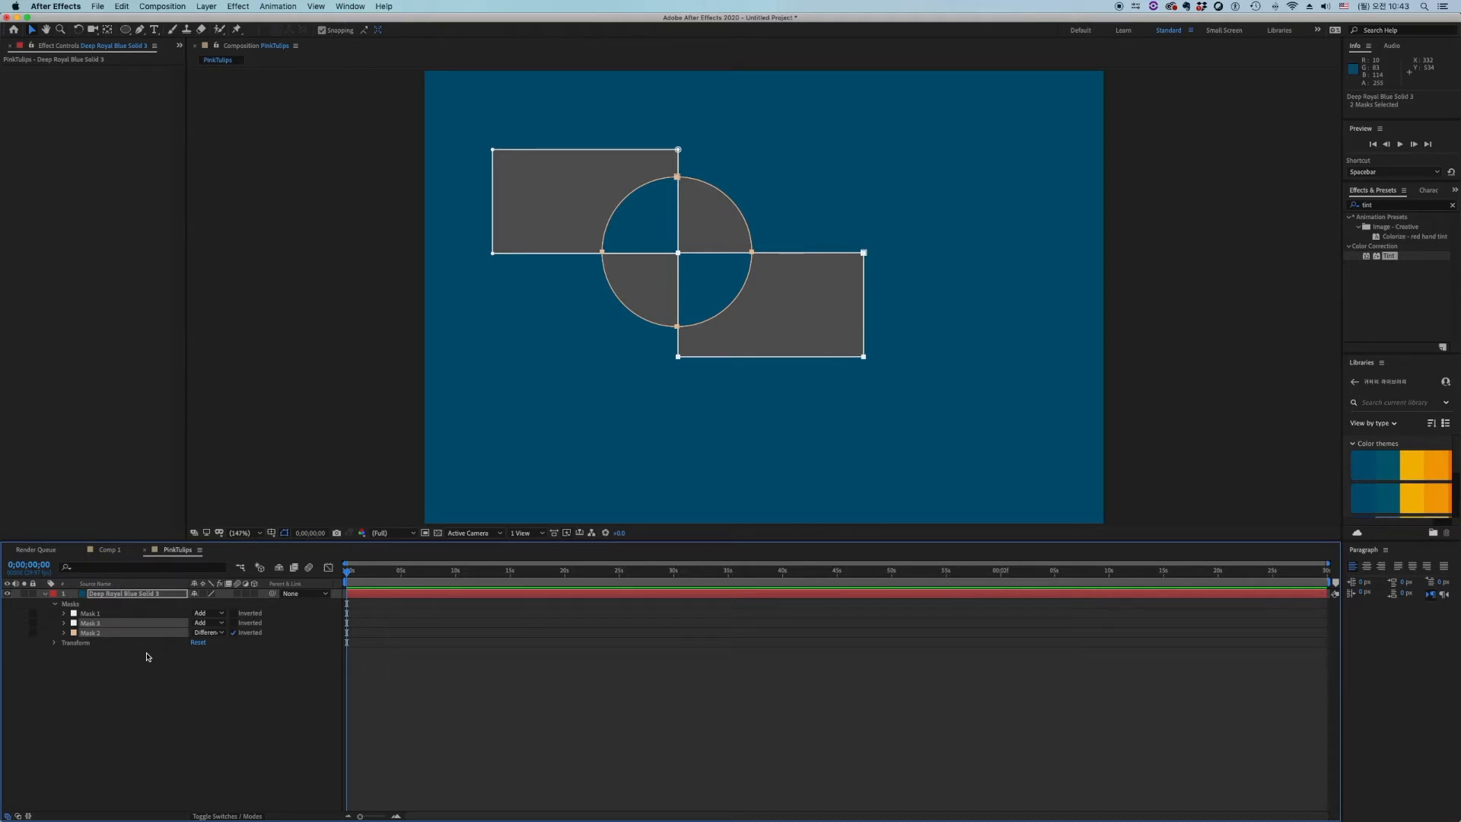
{"action": "key", "text": "Delete"}
{"action": "left_click", "coordinate": [100, 613]}
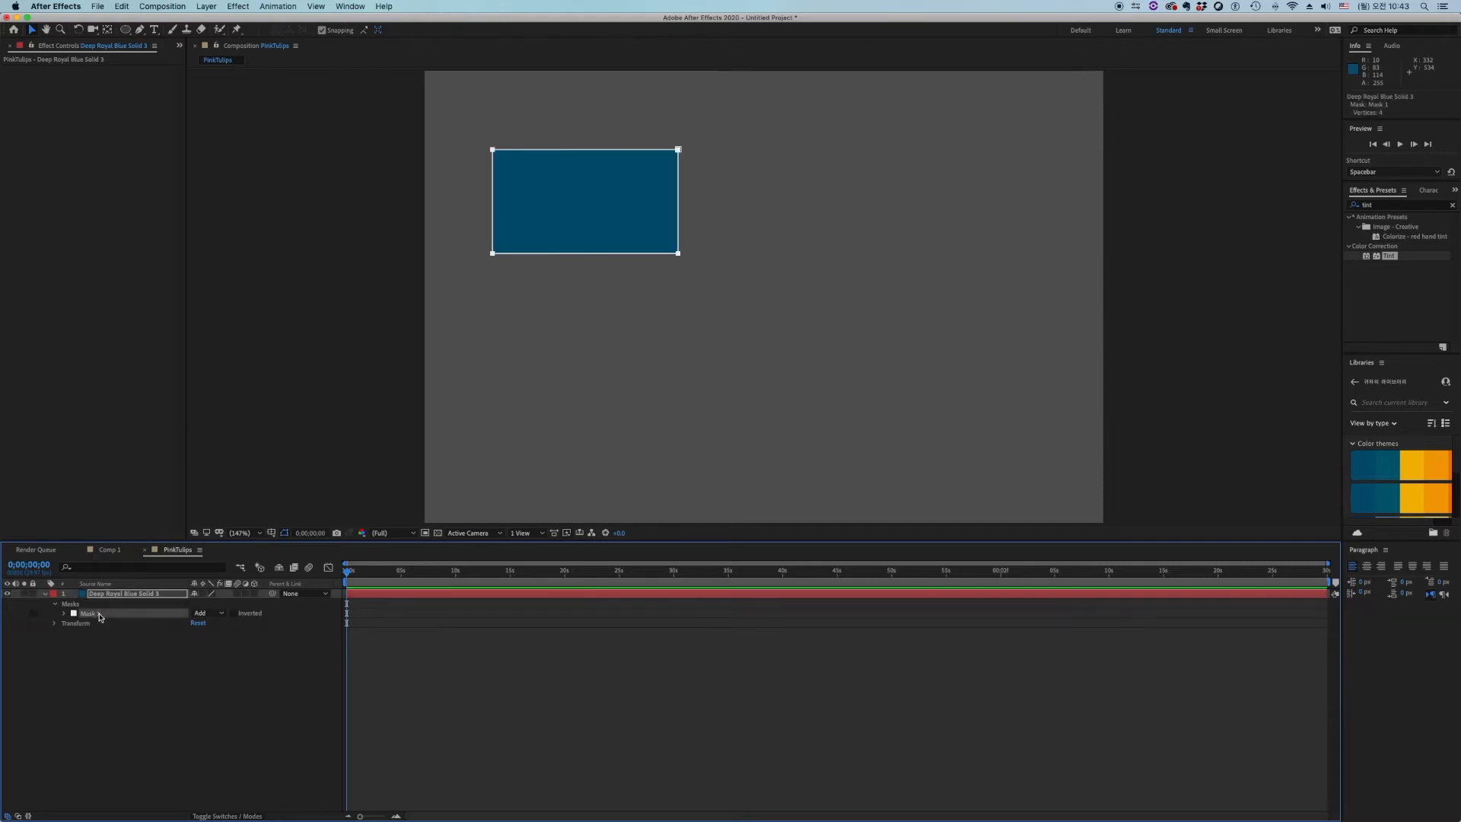
{"action": "key", "text": "super+z"}
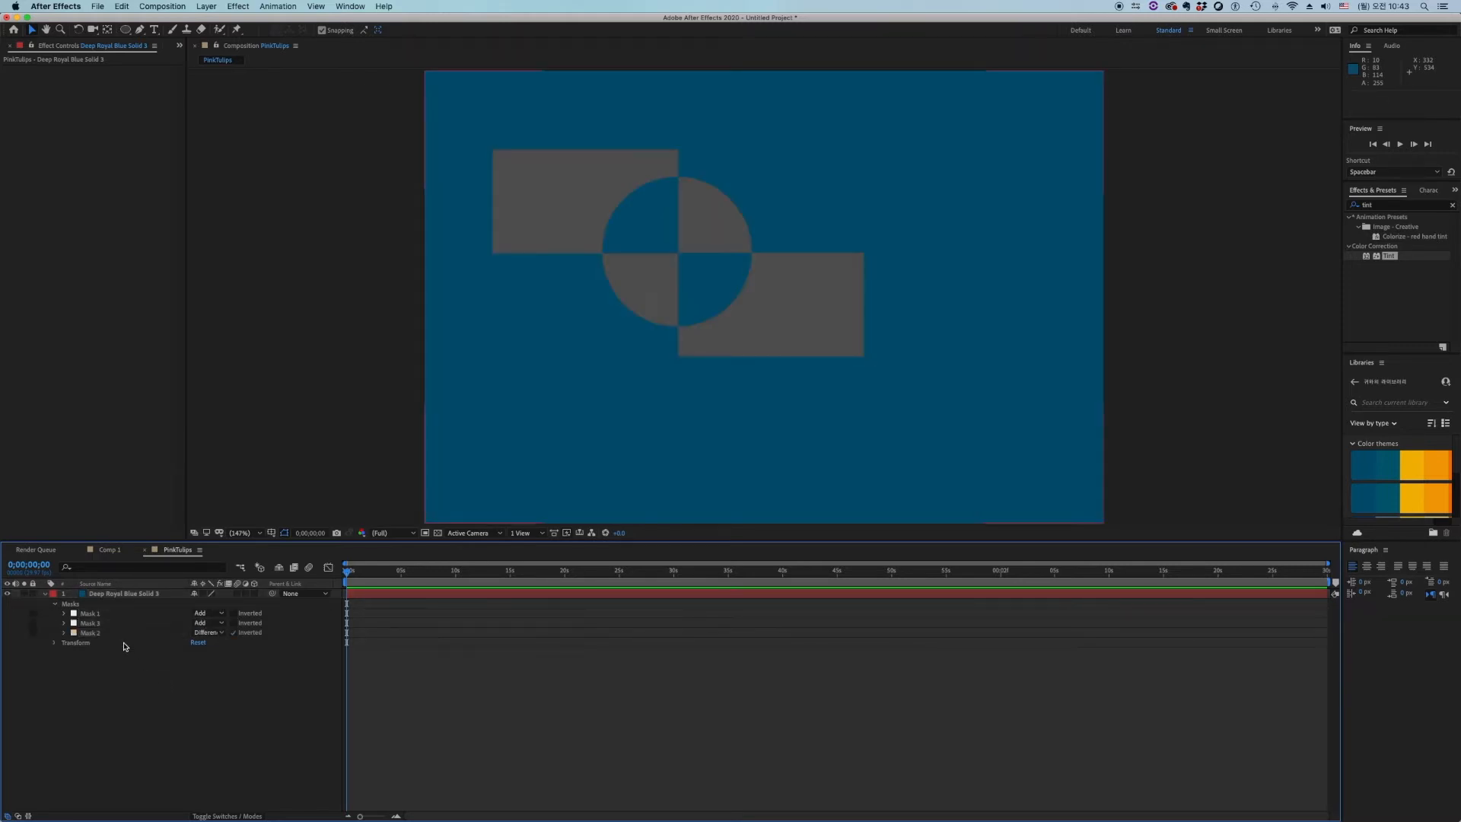
Reorder Mask 2 to sit directly below Mask 1 and delete Mask 3.
{"action": "left_click_drag", "start_coordinate": [116, 637], "coordinate": [92, 625]}
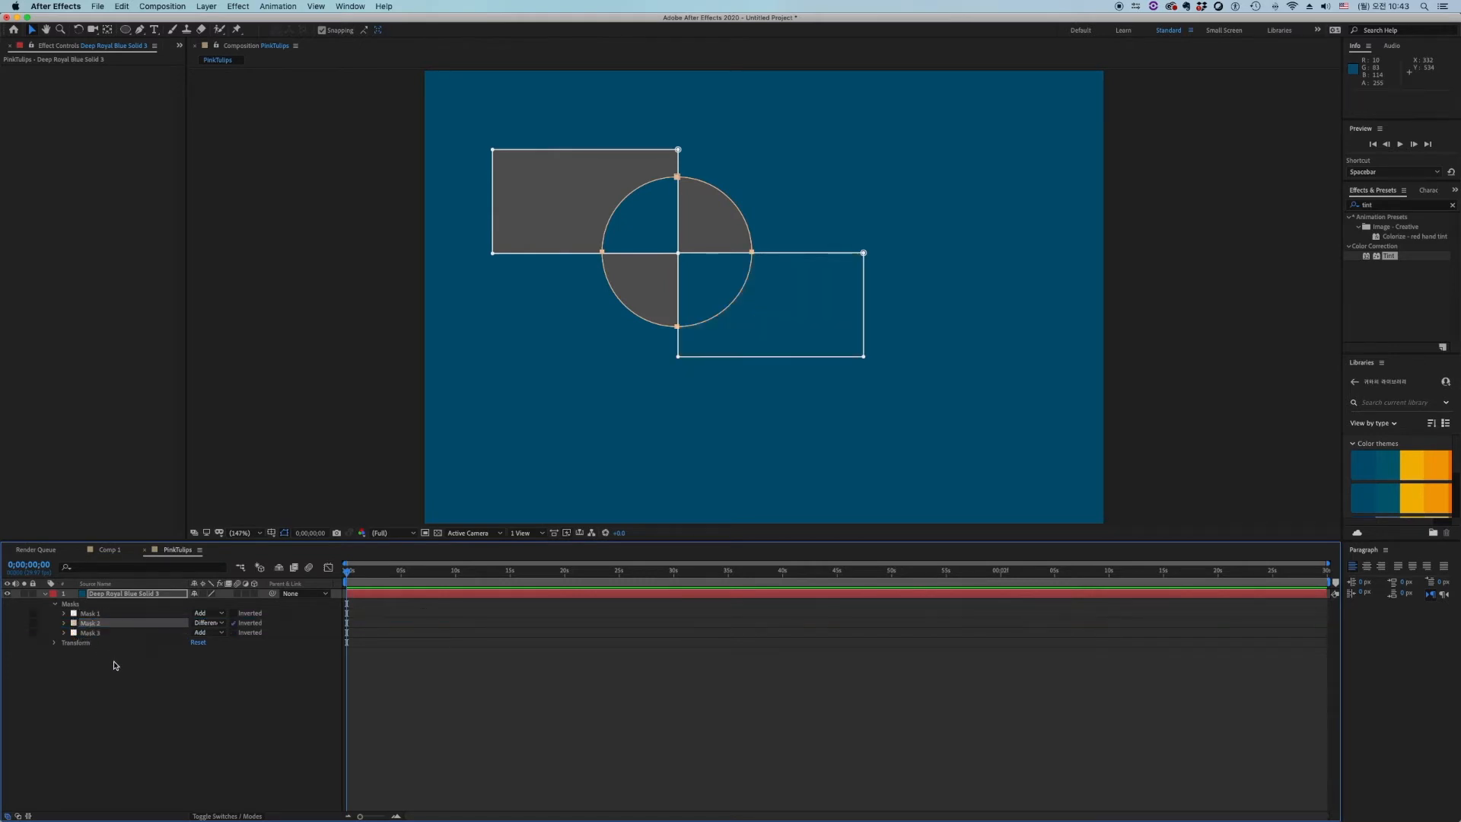
{"action": "left_click", "coordinate": [105, 635]}
{"action": "key", "text": "Delete"}
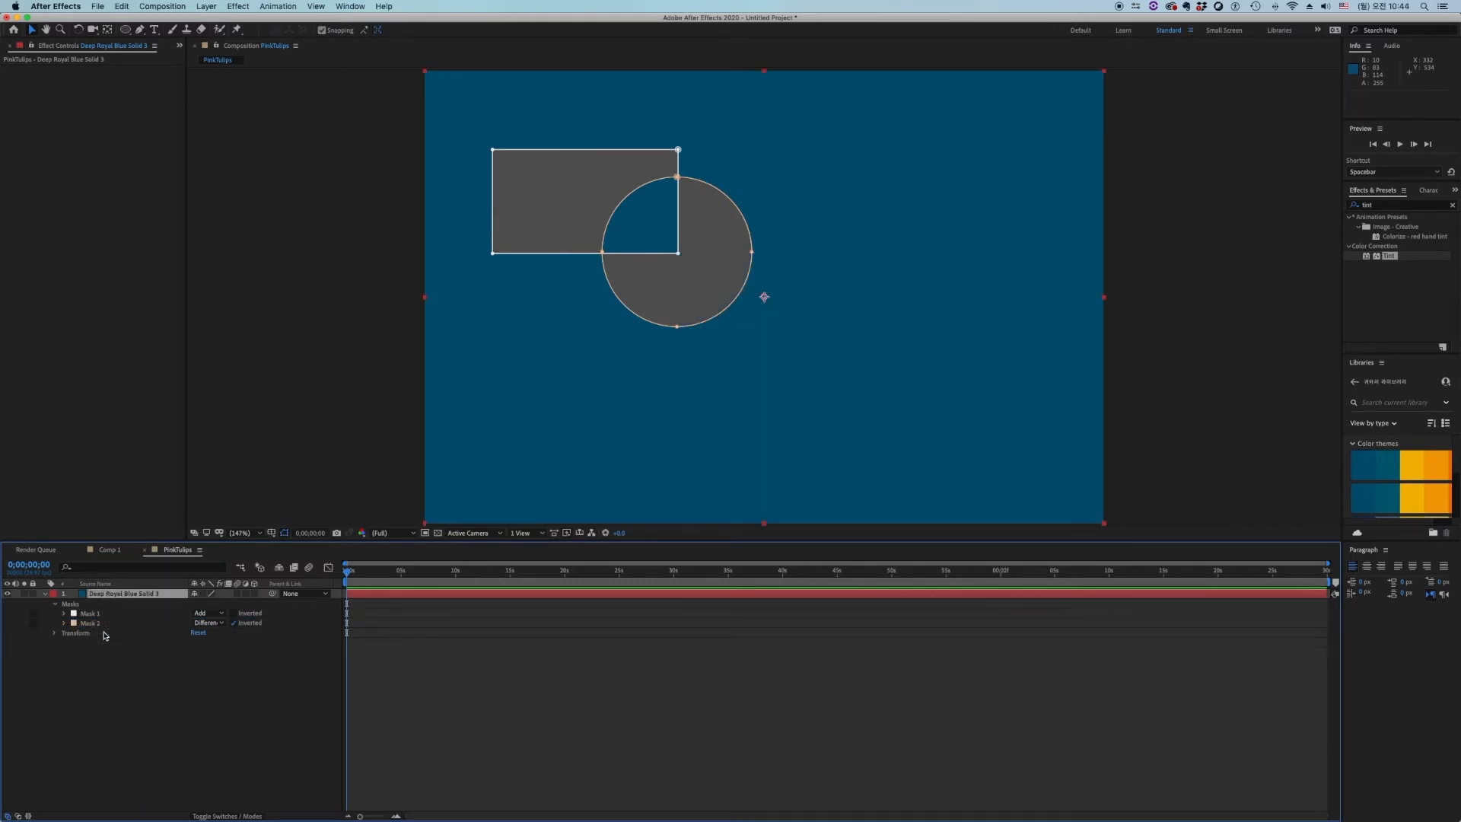
Set Mask 2's mode to Add and turn off its Inverted option.
{"action": "left_click", "coordinate": [221, 624]}
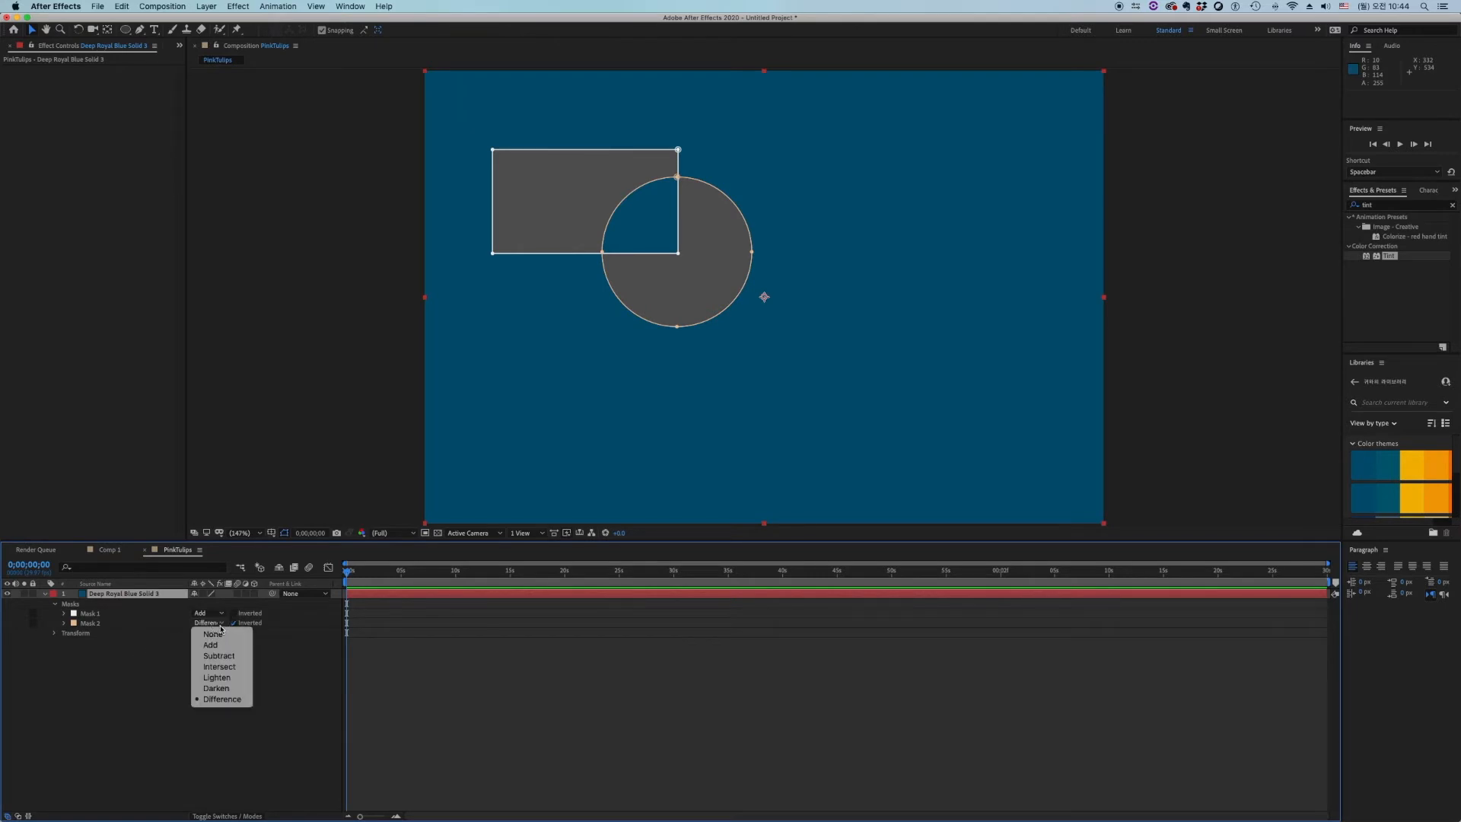
{"action": "left_click", "coordinate": [223, 646]}
{"action": "left_click", "coordinate": [234, 622]}
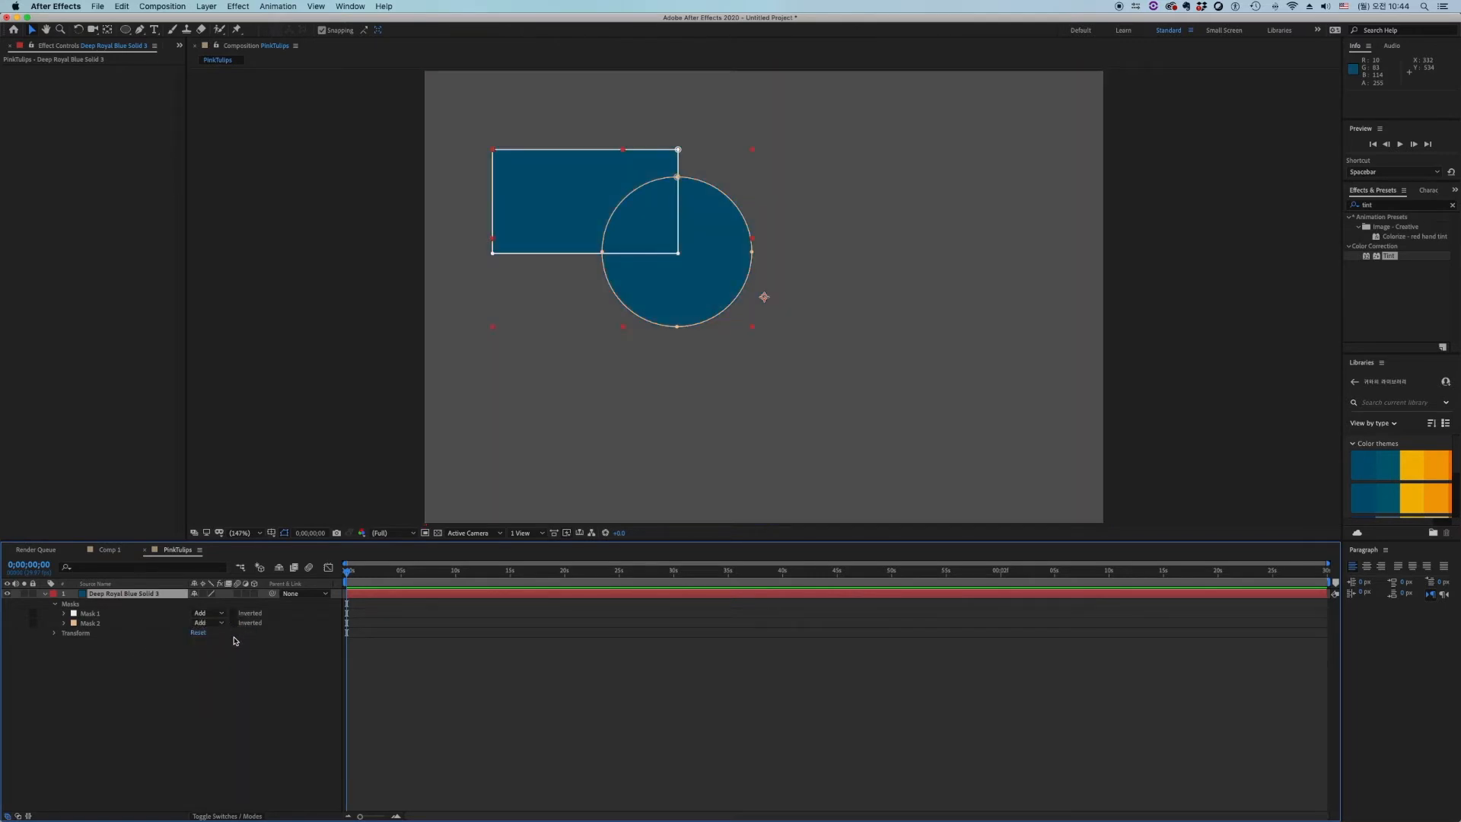
{"action": "left_click", "coordinate": [234, 682]}
{"action": "left_click", "coordinate": [109, 623]}
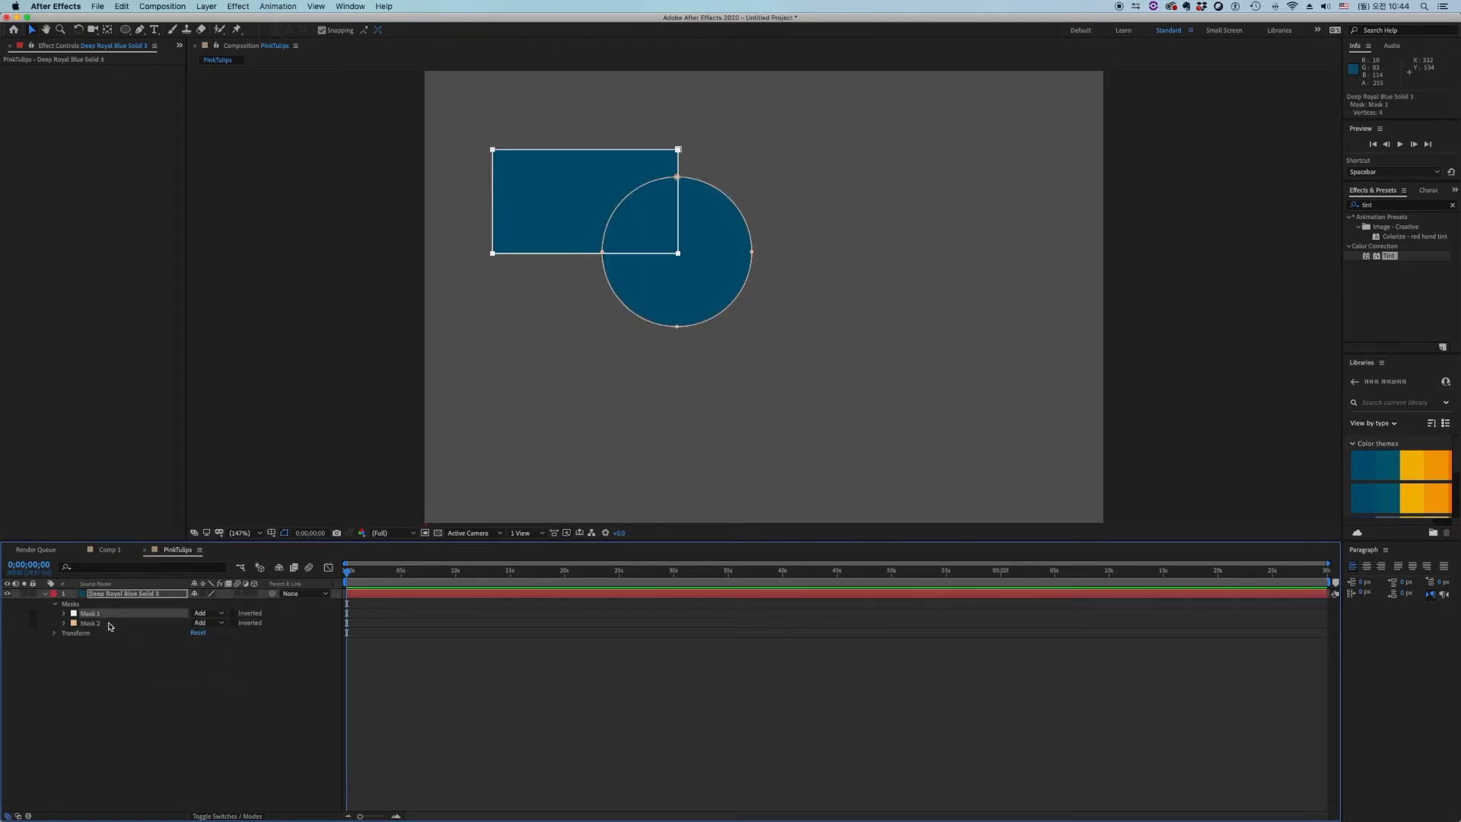
{"action": "left_click", "coordinate": [107, 626]}
{"action": "left_click", "coordinate": [137, 673]}
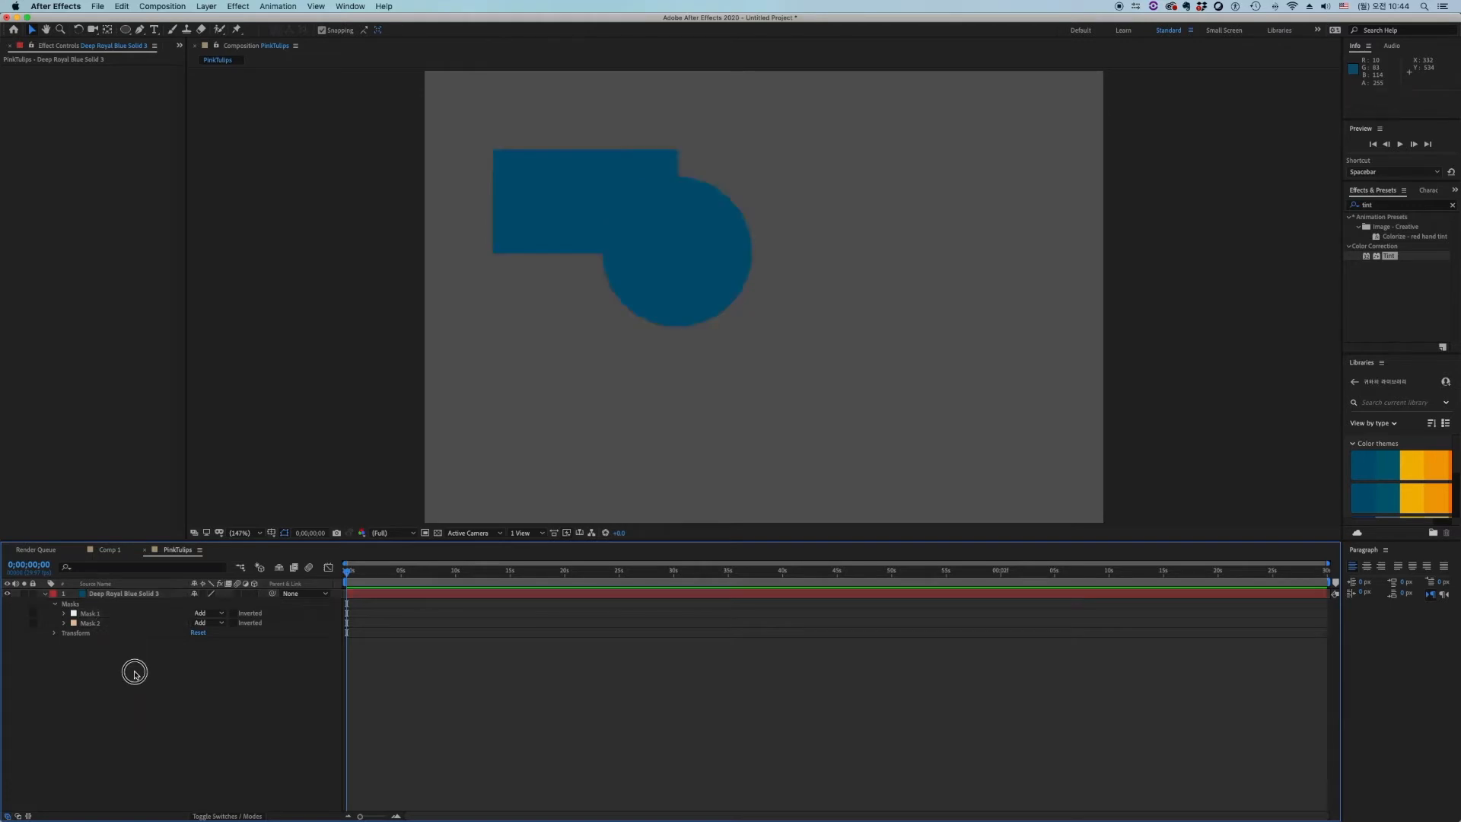
Move the circular Mask 2 to the right, clear of the rectangular mask.
{"action": "left_click", "coordinate": [110, 629]}
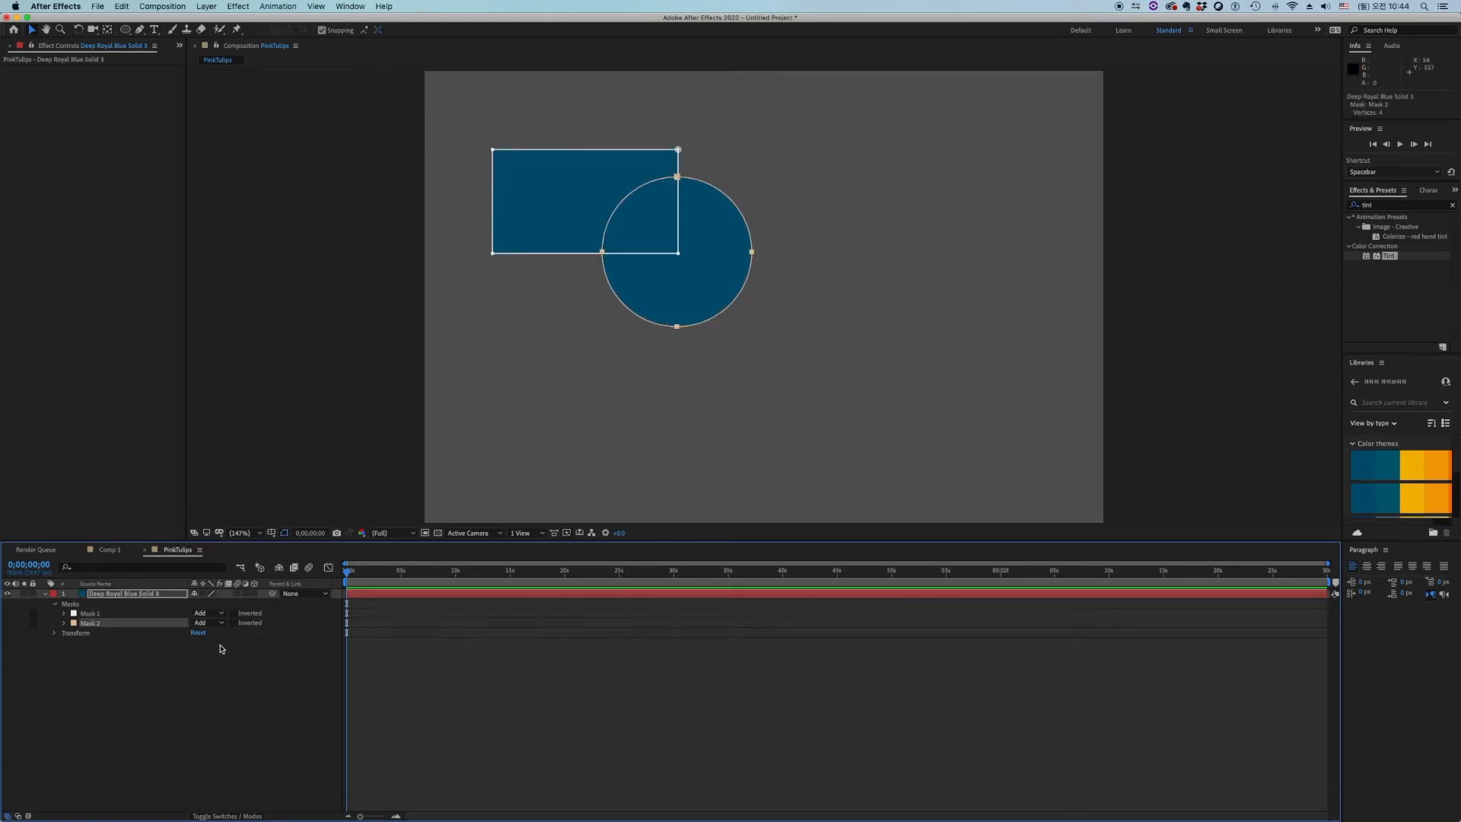
{"action": "double_click", "coordinate": [725, 199]}
{"action": "left_click_drag", "start_coordinate": [707, 255], "coordinate": [837, 252]}
Move the circular Mask 2 back so it overlaps the lower-right corner of the rectangular mask.
{"action": "left_click", "coordinate": [107, 613]}
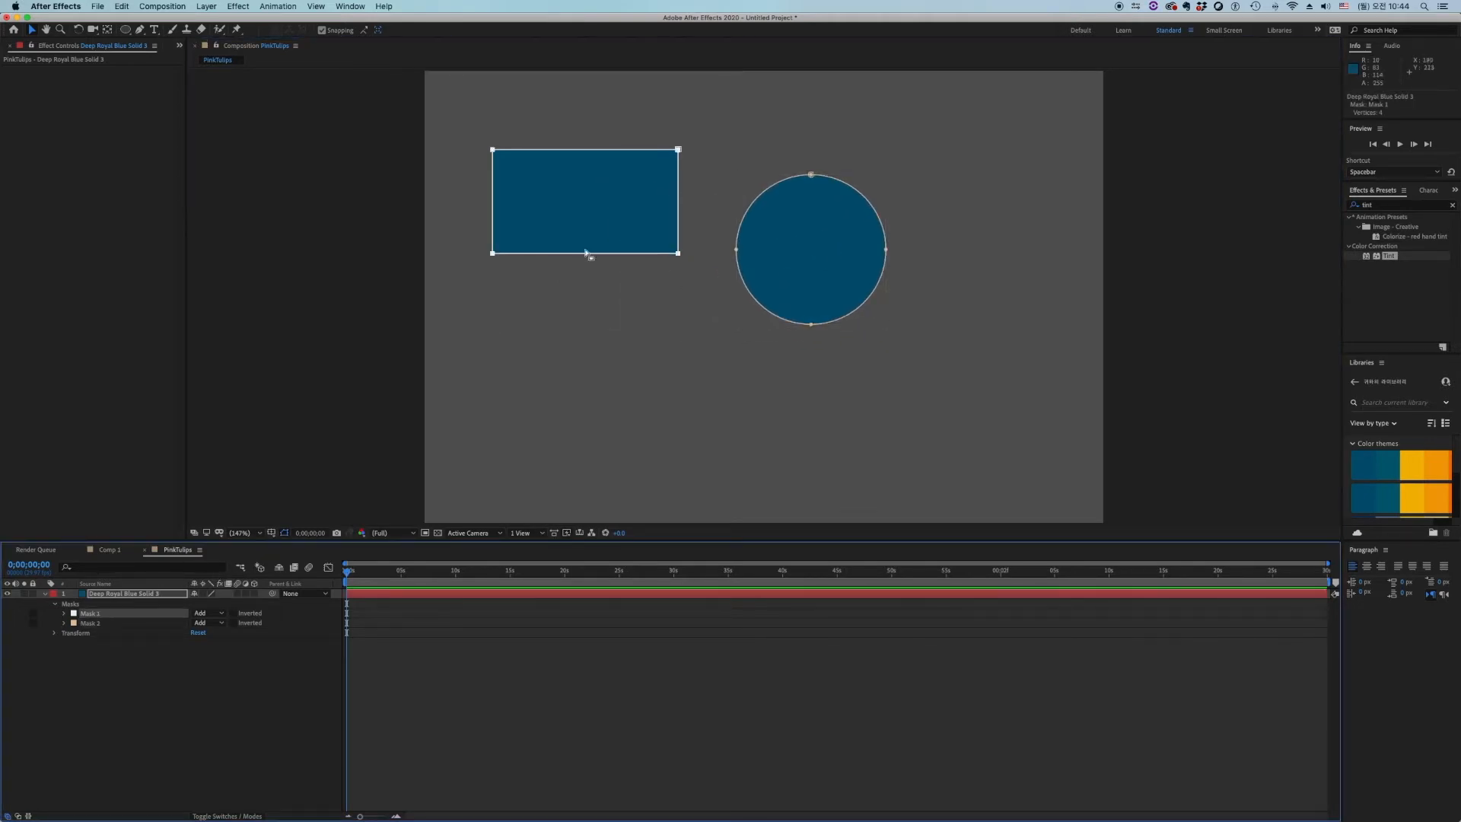
{"action": "left_click", "coordinate": [121, 623]}
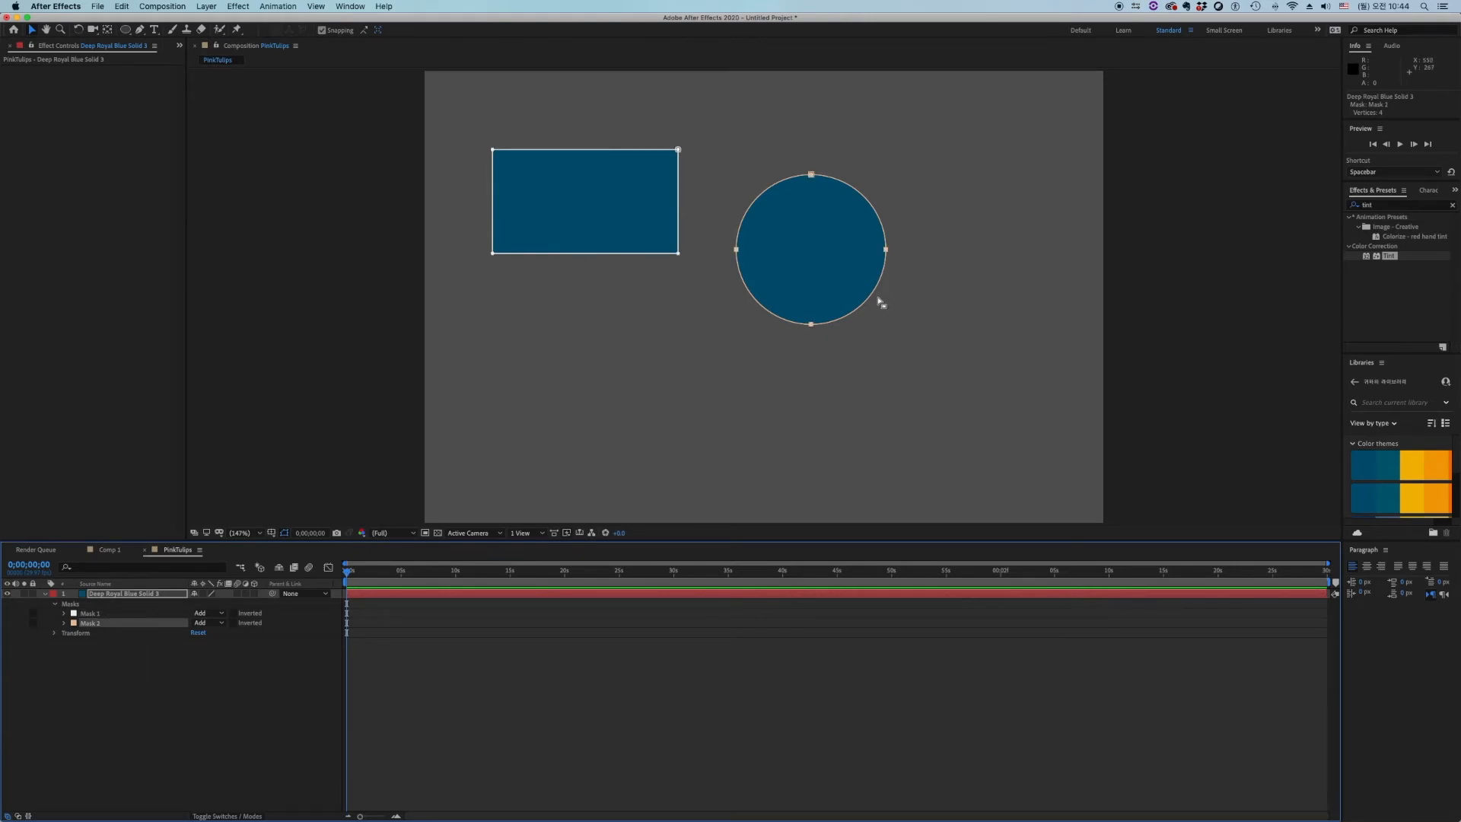
{"action": "double_click", "coordinate": [837, 293]}
{"action": "left_click_drag", "start_coordinate": [824, 284], "coordinate": [673, 301]}
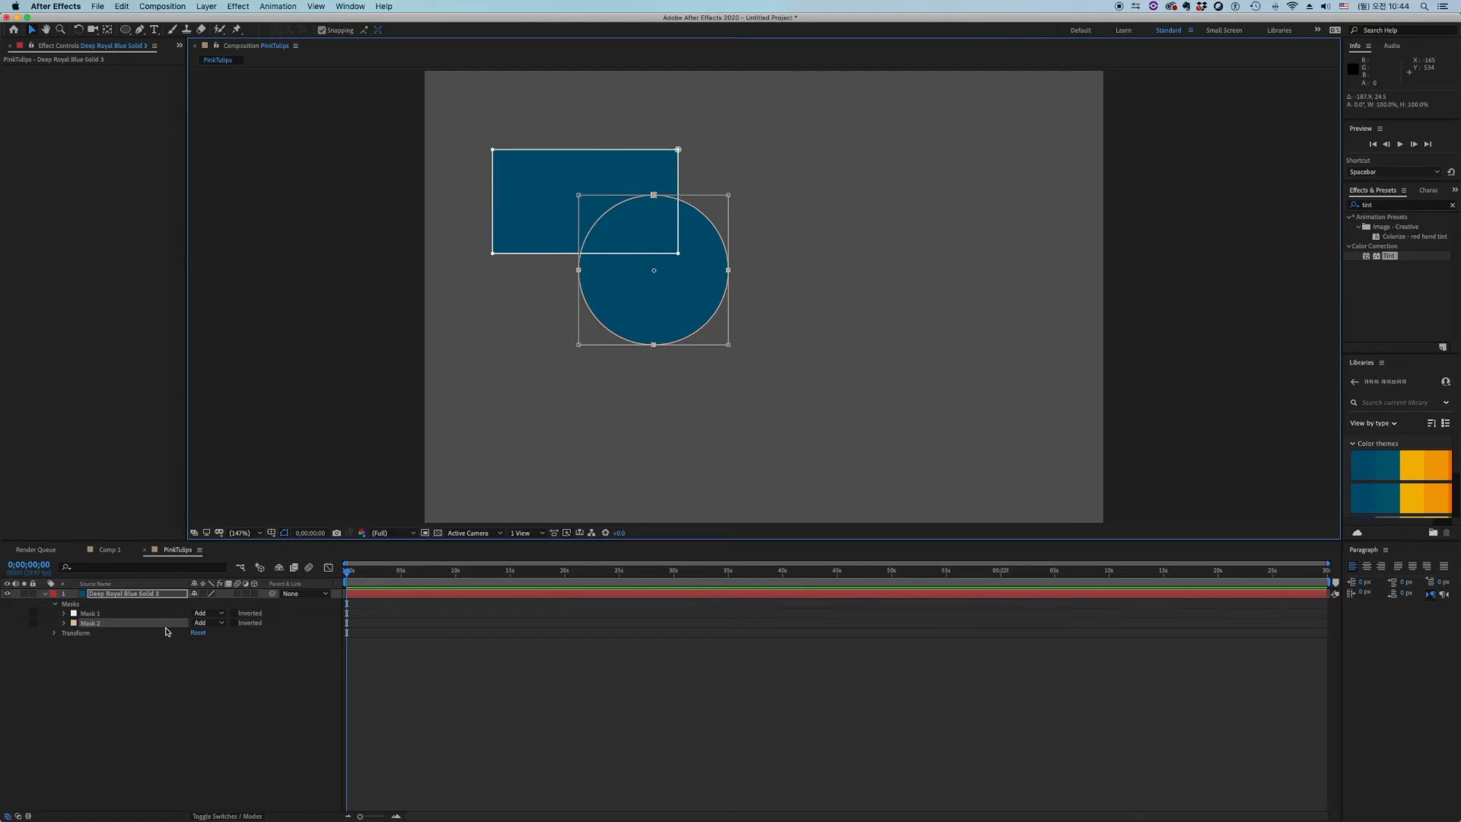
Expand Mask 1's properties and enable keyframing for its Mask Path at 0;00;00;00.
{"action": "left_click", "coordinate": [63, 613]}
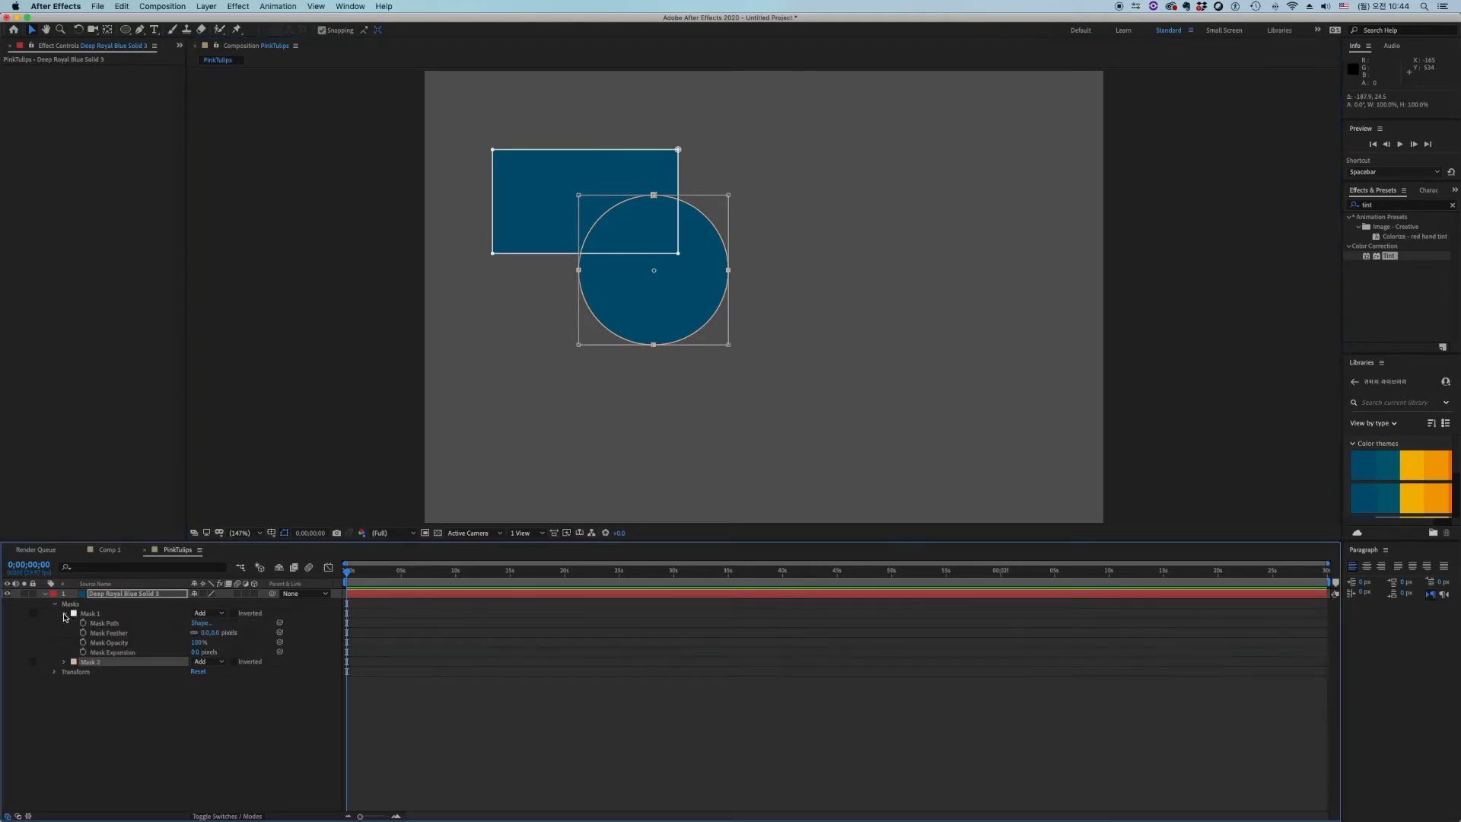
{"action": "left_click", "coordinate": [108, 624]}
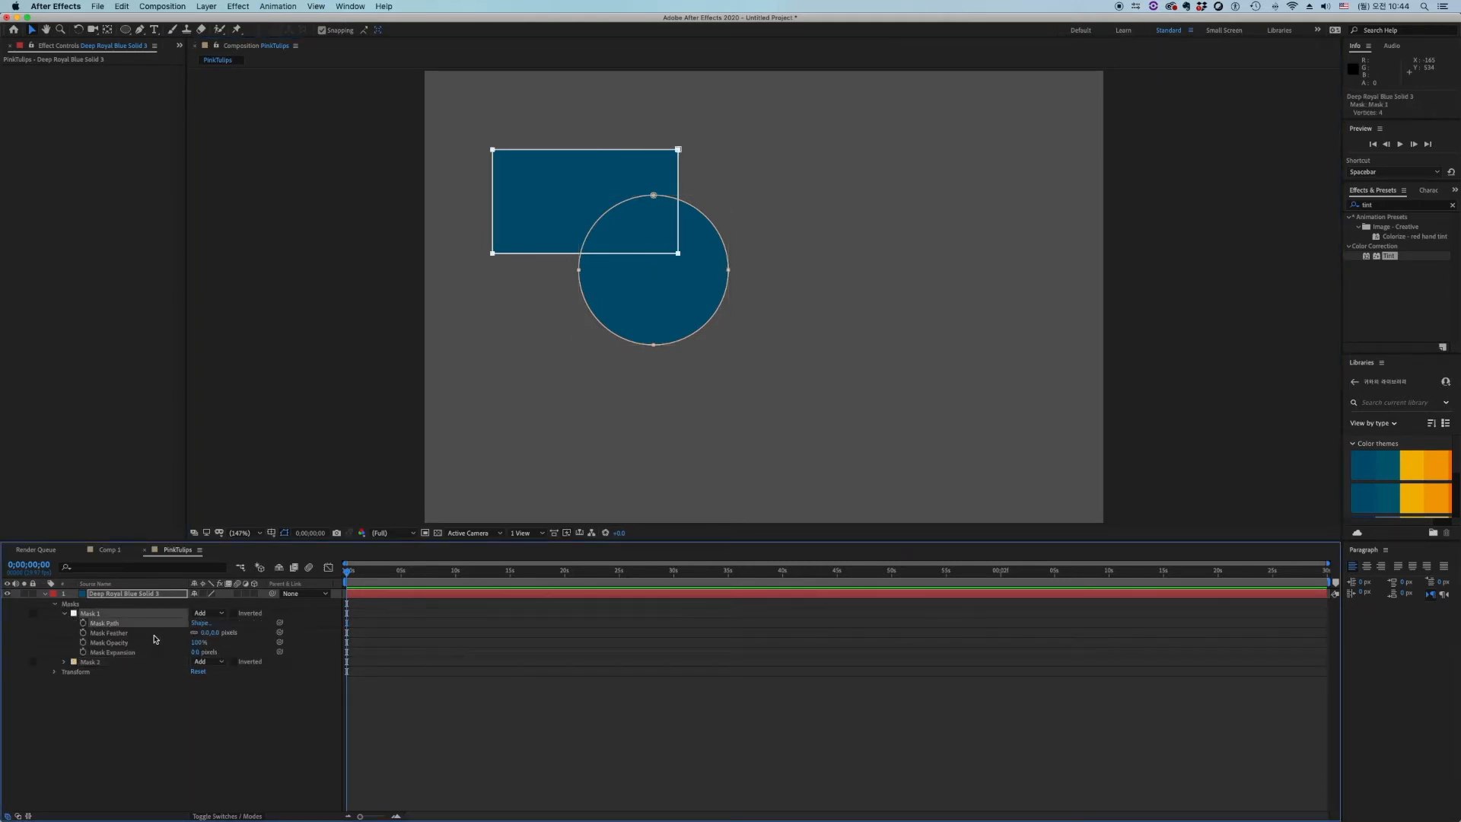
{"action": "left_click", "coordinate": [83, 624]}
Expand Mask 2's properties and enable keyframing for its Mask Path at 0;00;00;00.
{"action": "left_click", "coordinate": [92, 661]}
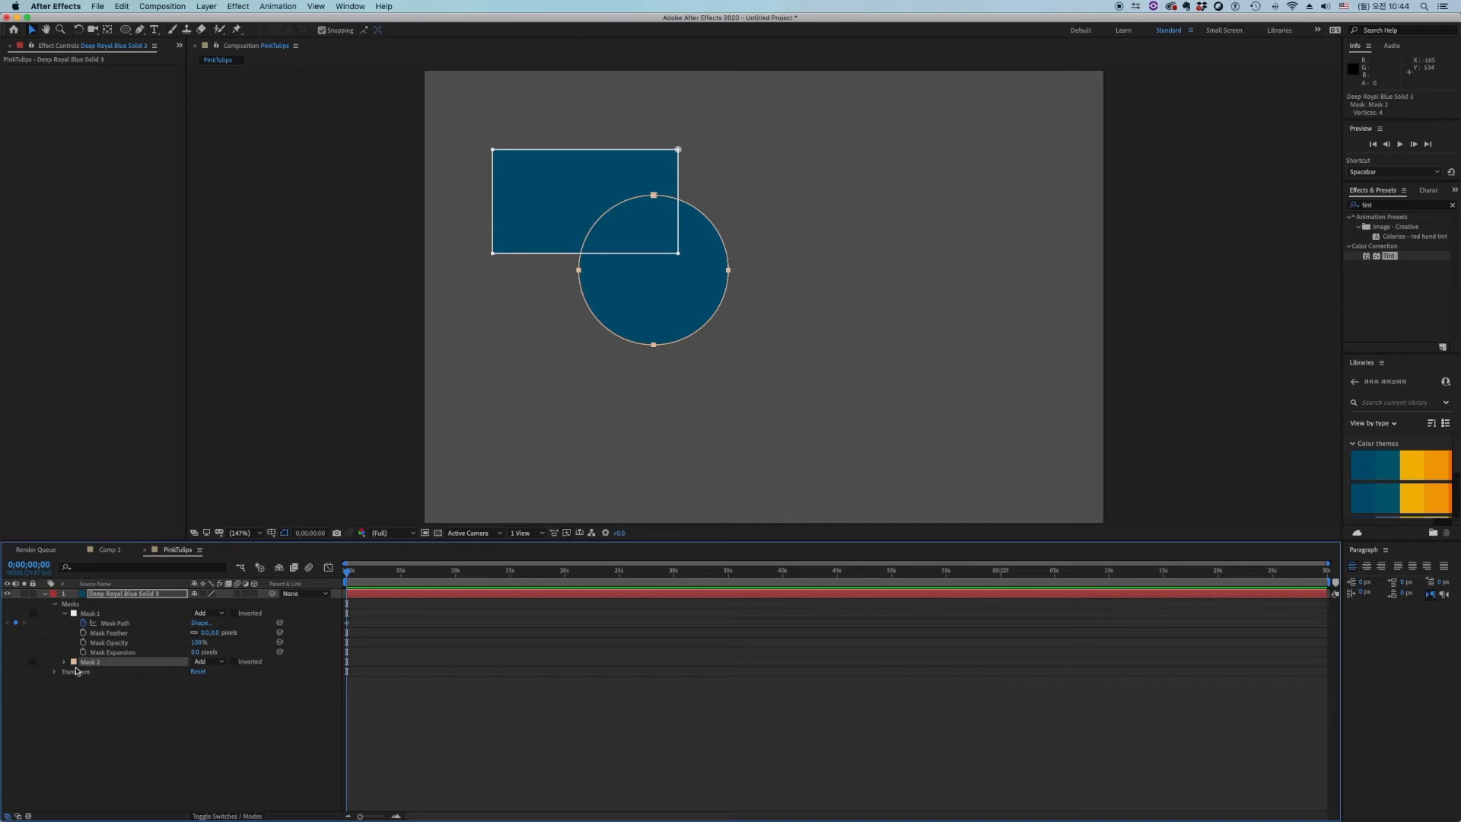
{"action": "left_click", "coordinate": [63, 661]}
{"action": "left_click", "coordinate": [107, 672]}
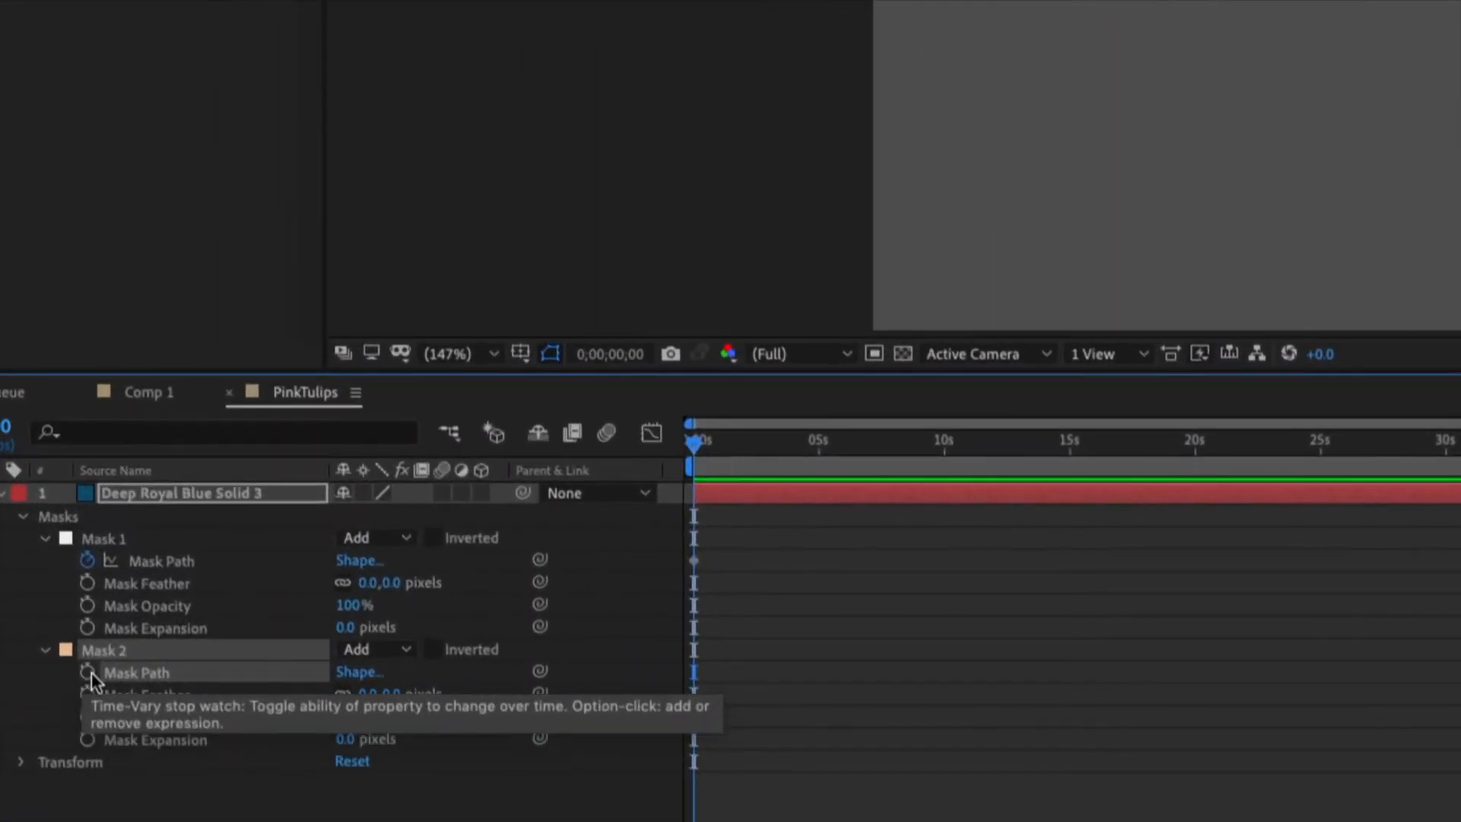
{"action": "left_click", "coordinate": [88, 670]}
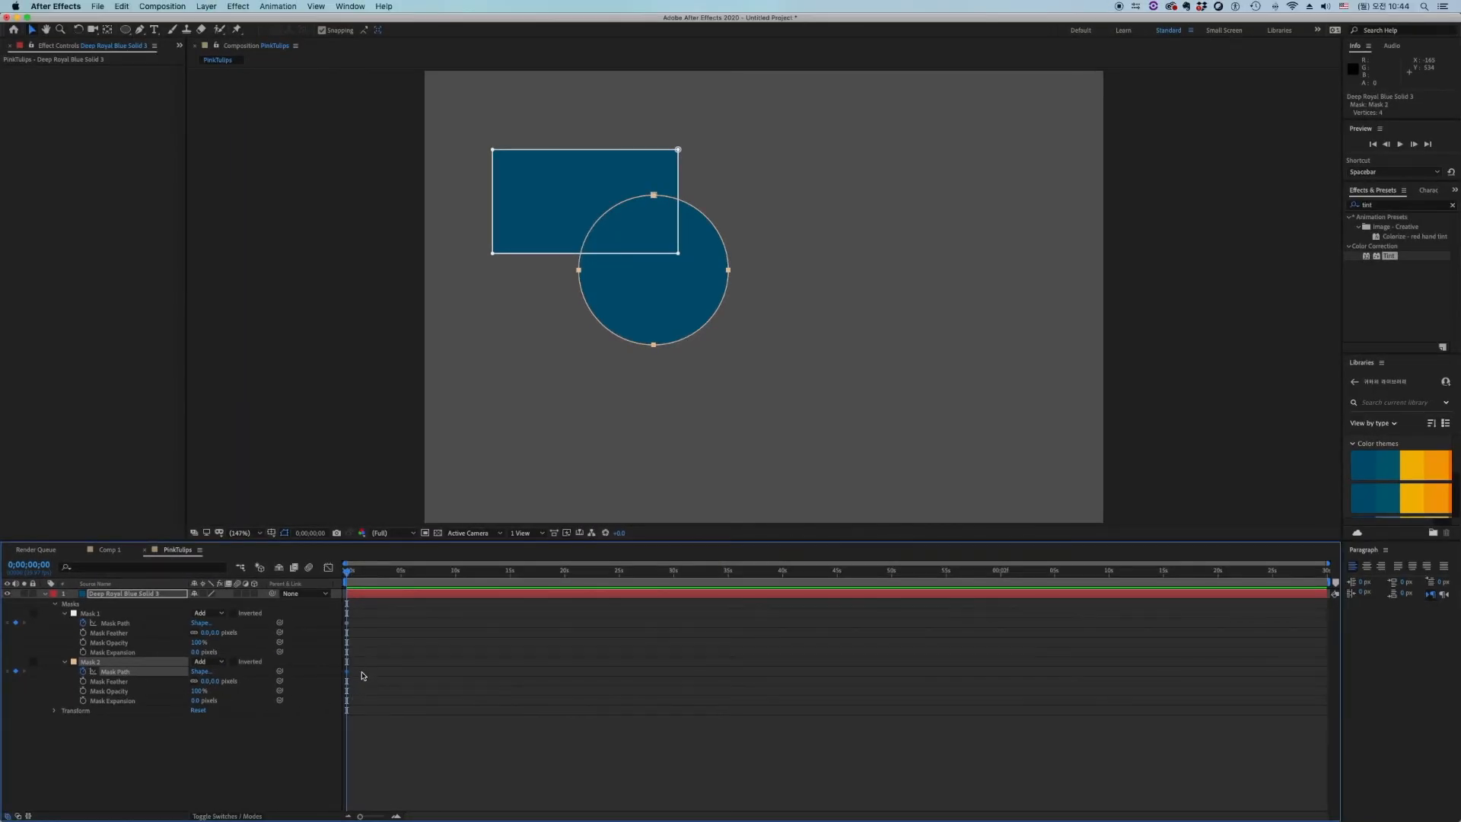
Remove the Mask Path keyframe from Mask 2 and delete Mask 2 from the layer.
{"action": "left_click", "coordinate": [362, 675]}
{"action": "mouse_move", "coordinate": [360, 671]}
{"action": "left_mouse_down"}
{"action": "mouse_move", "coordinate": [336, 672]}
{"action": "mouse_move", "coordinate": [350, 689]}
{"action": "mouse_move", "coordinate": [340, 683]}
{"action": "left_mouse_up"}
{"action": "key", "text": "super+x"}
{"action": "left_click", "coordinate": [139, 744]}
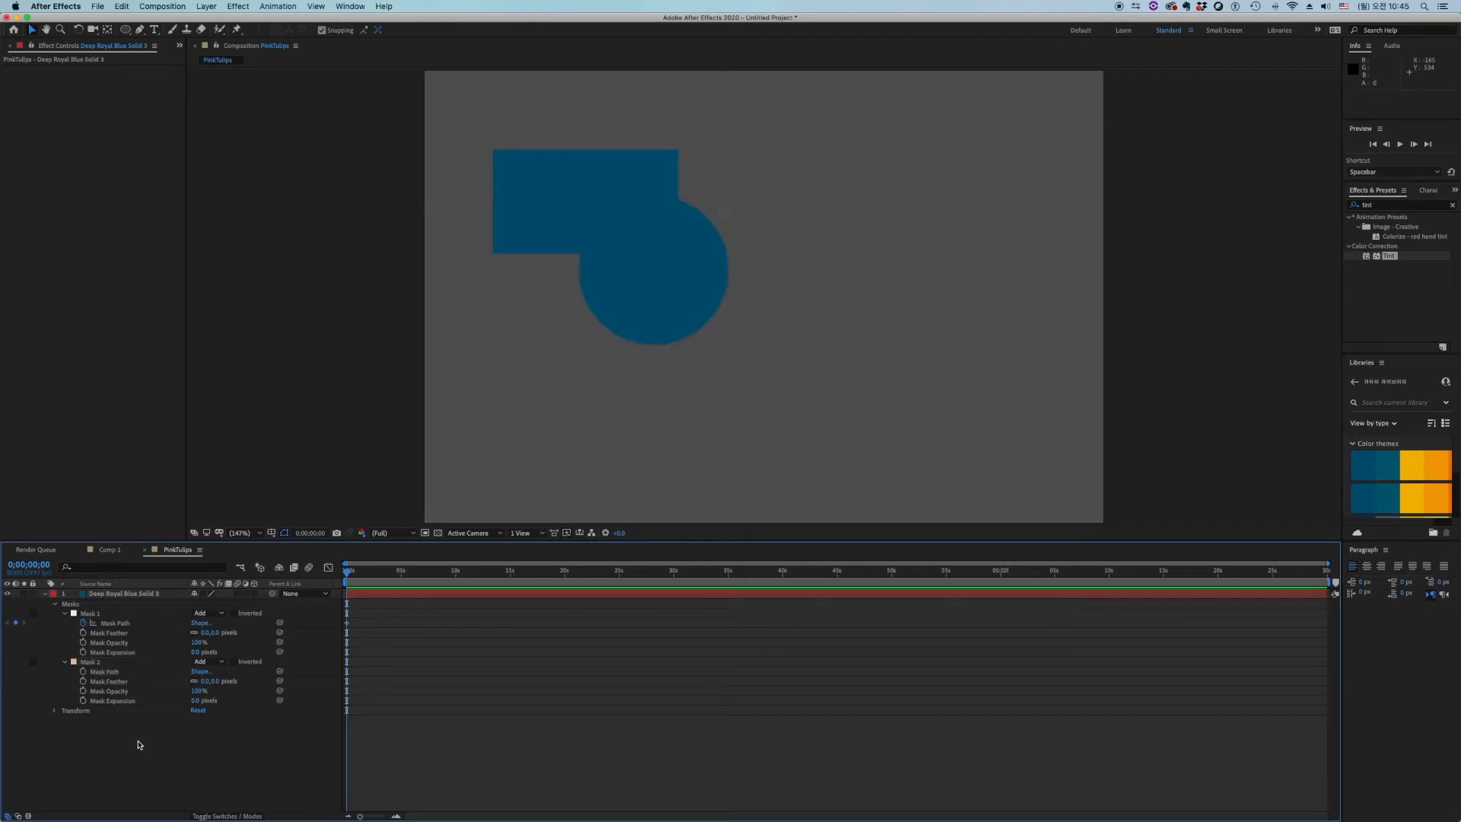
{"action": "left_click", "coordinate": [107, 664]}
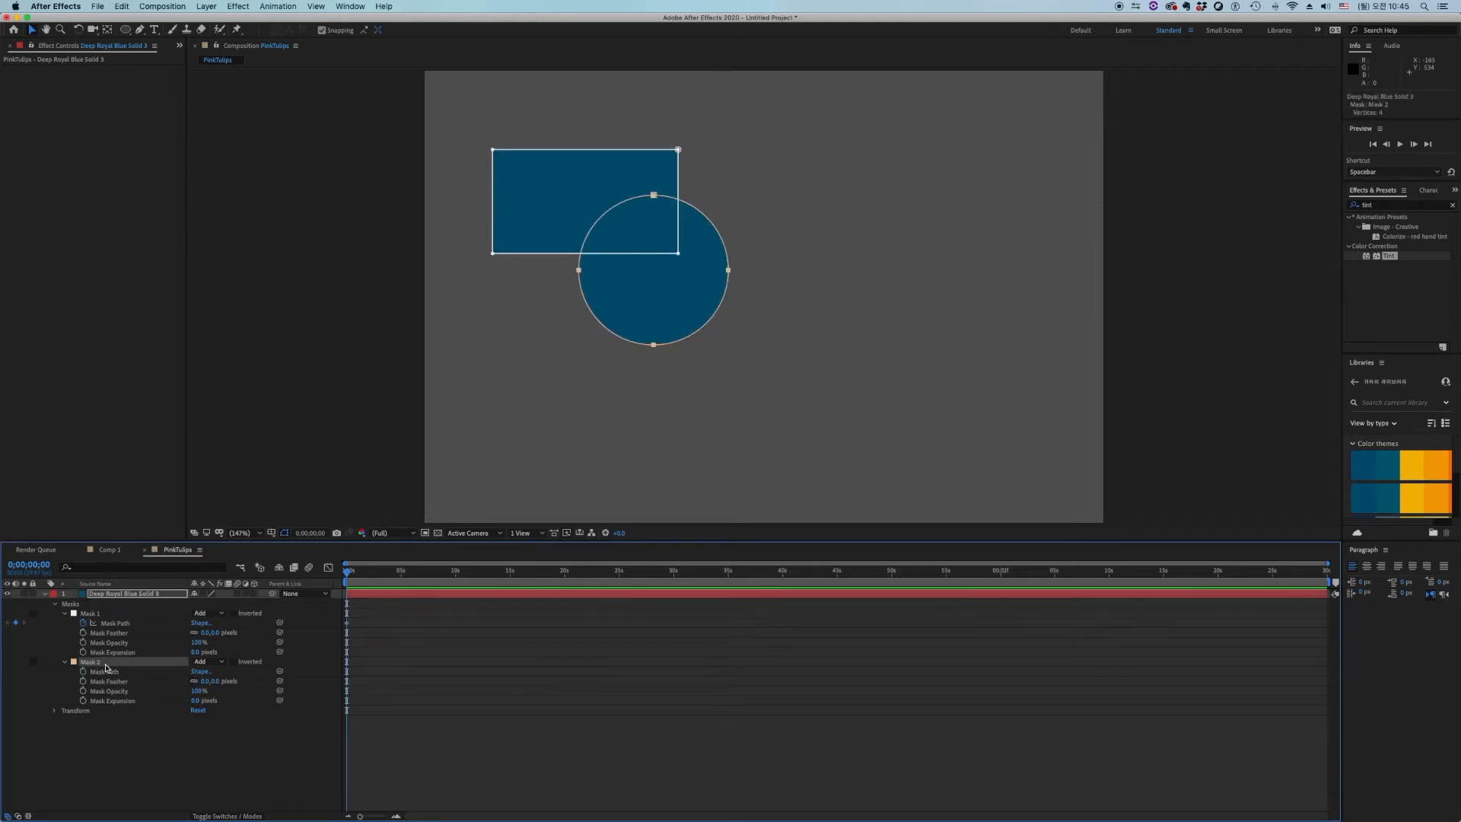
{"action": "key", "text": "Delete"}
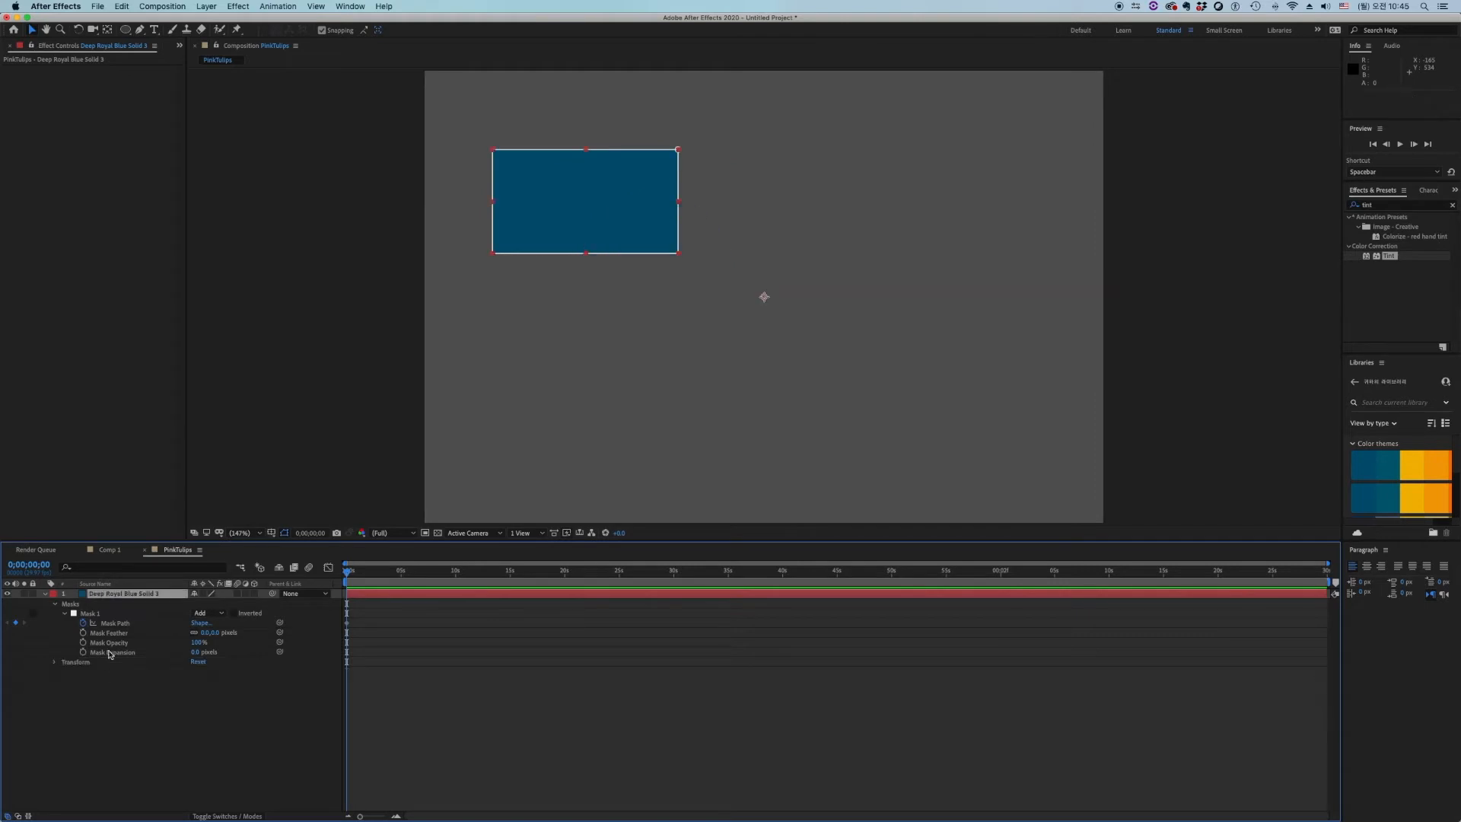
Select Mask 1's Mask Path and move the current time to 0;00;01;00.
{"action": "left_click", "coordinate": [95, 612]}
{"action": "left_click", "coordinate": [114, 623]}
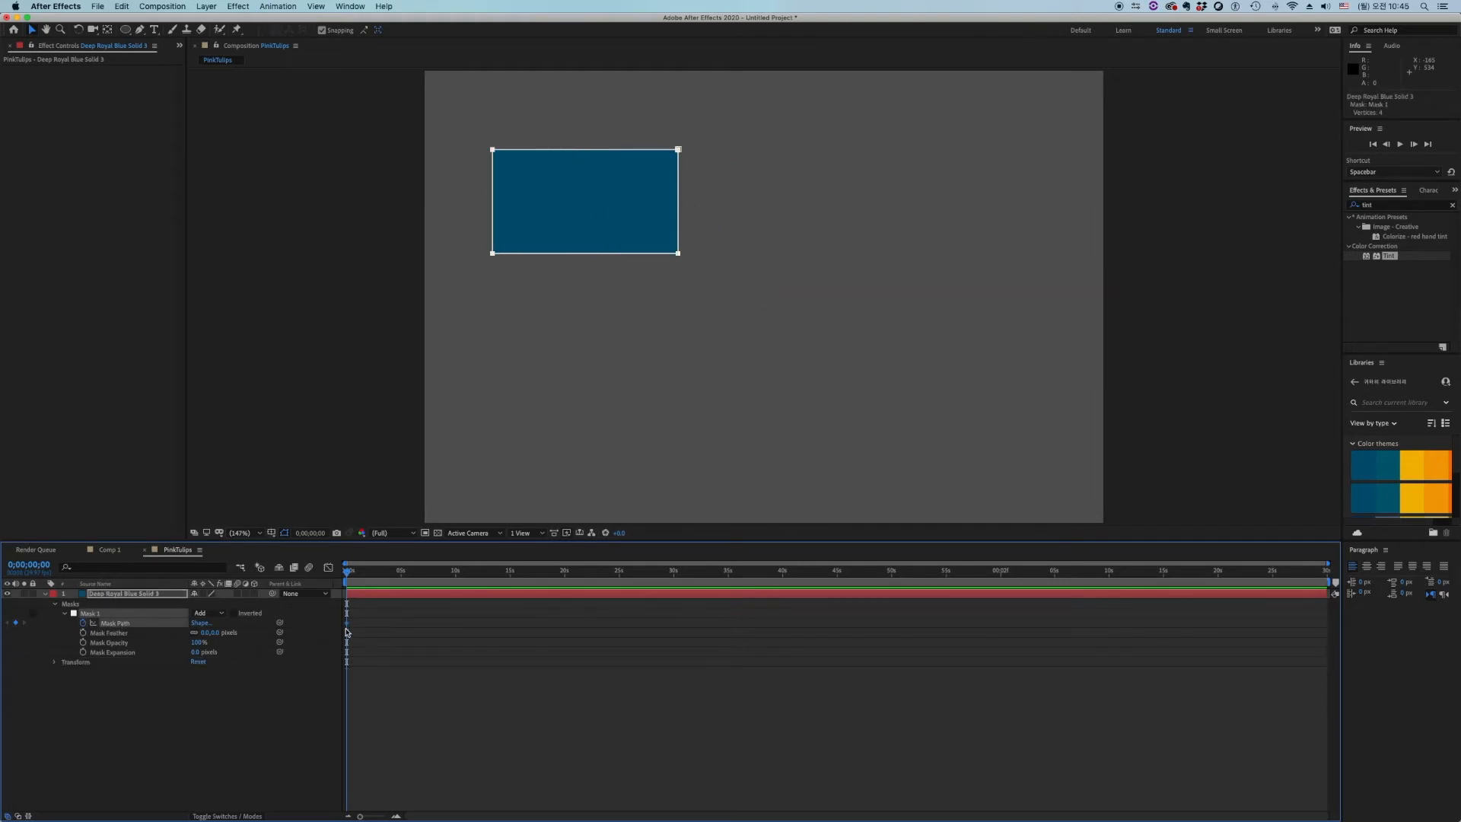
{"action": "left_click_drag", "start_coordinate": [350, 572], "coordinate": [358, 580]}
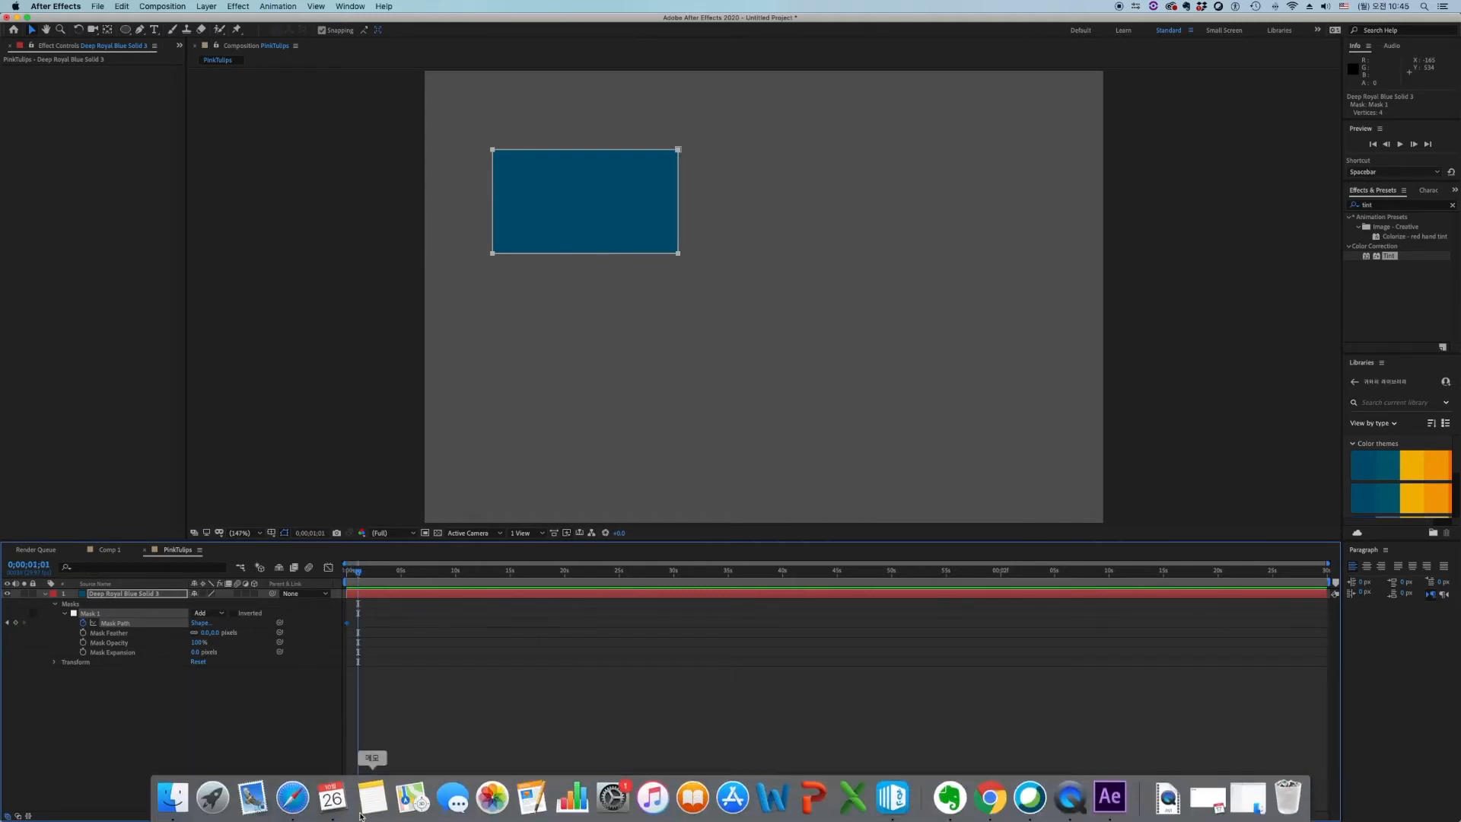
{"action": "left_click_drag", "start_coordinate": [362, 816], "coordinate": [373, 816]}
{"action": "left_click_drag", "start_coordinate": [371, 575], "coordinate": [369, 577]}
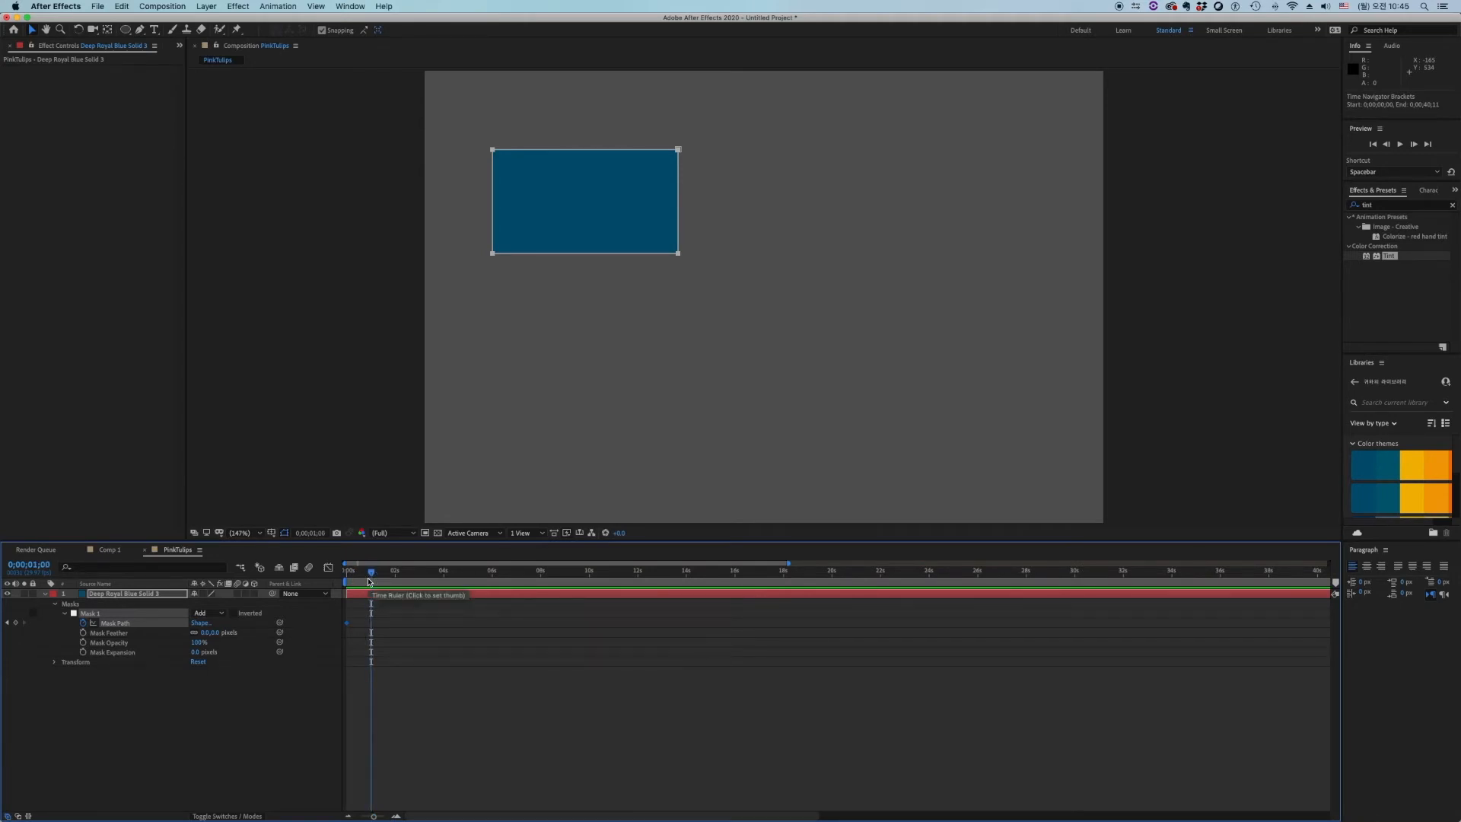
Paste the circular path as a Mask Path keyframe on Mask 1 at 0;00;01;00 and preview the morph from the start.
{"action": "key", "text": "super+v"}
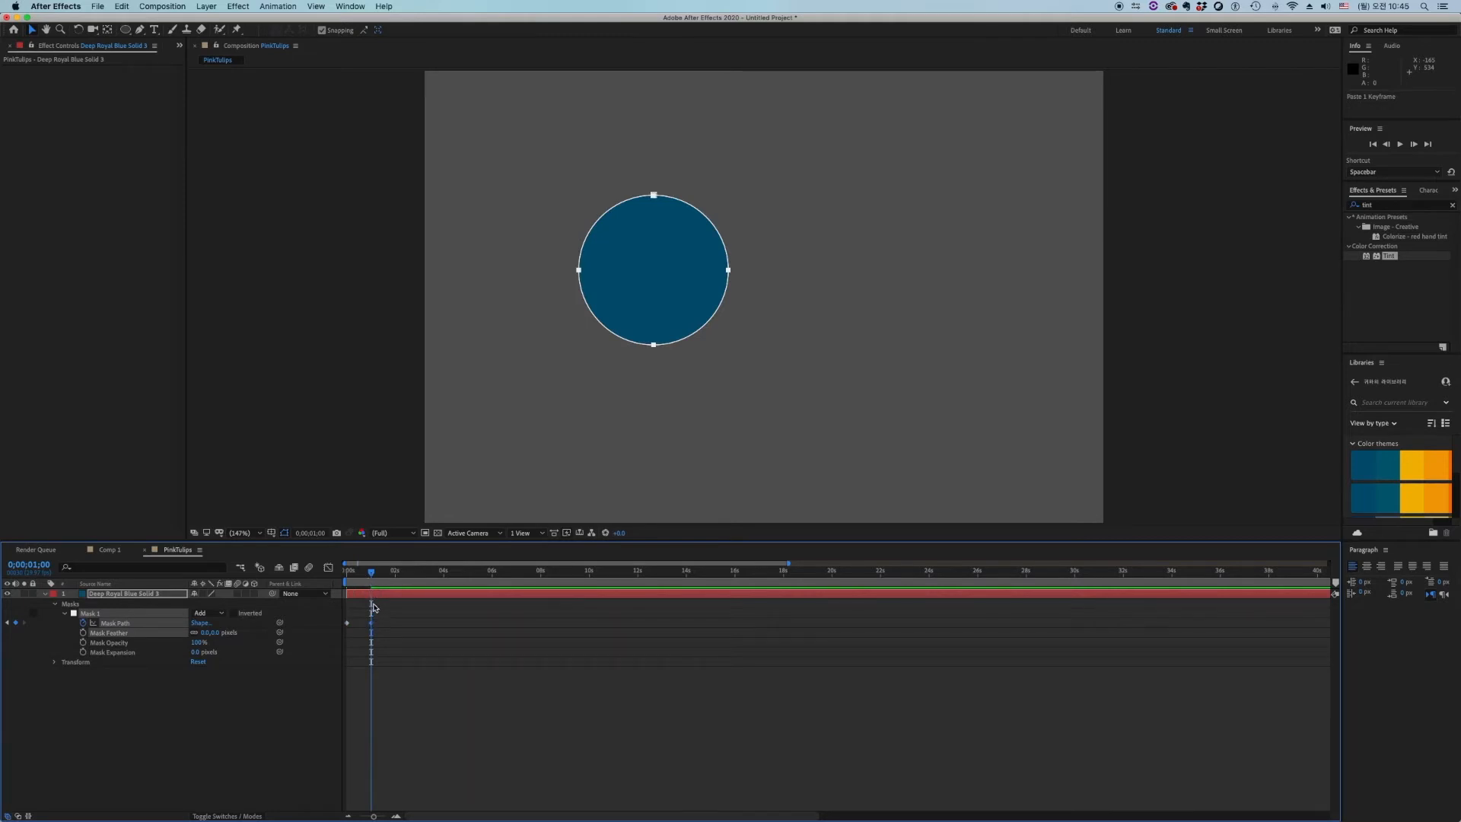
{"action": "mouse_move", "coordinate": [372, 575]}
{"action": "left_mouse_down"}
{"action": "mouse_move", "coordinate": [318, 576]}
{"action": "mouse_move", "coordinate": [347, 576]}
{"action": "left_mouse_up"}
{"action": "key", "text": "space"}
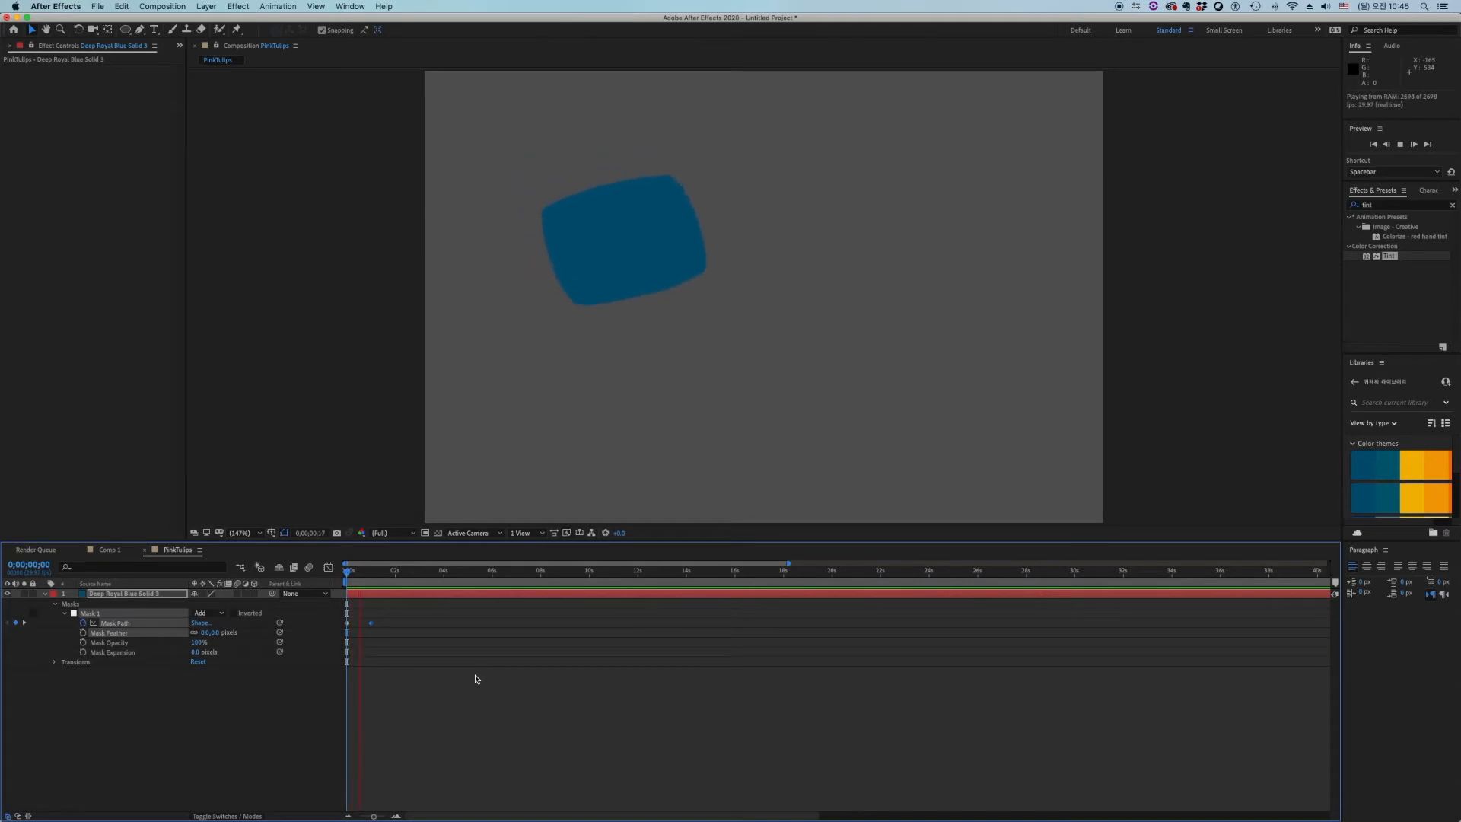
{"action": "key", "text": "space"}
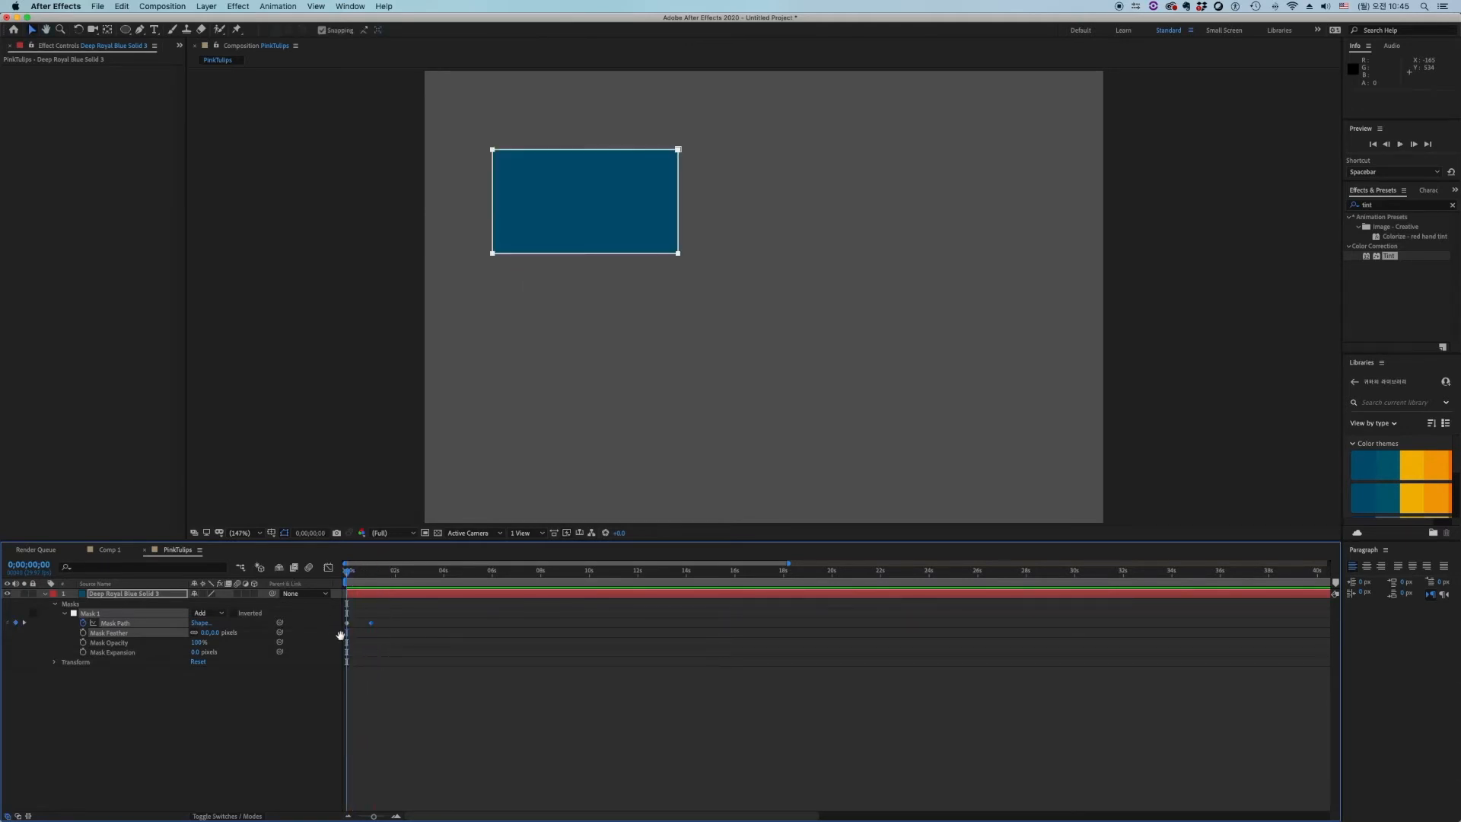
Replay the mask's rectangle-to-circle morph several times and inspect its in-between shape at 0;00;00;12.
{"action": "key", "text": "space"}
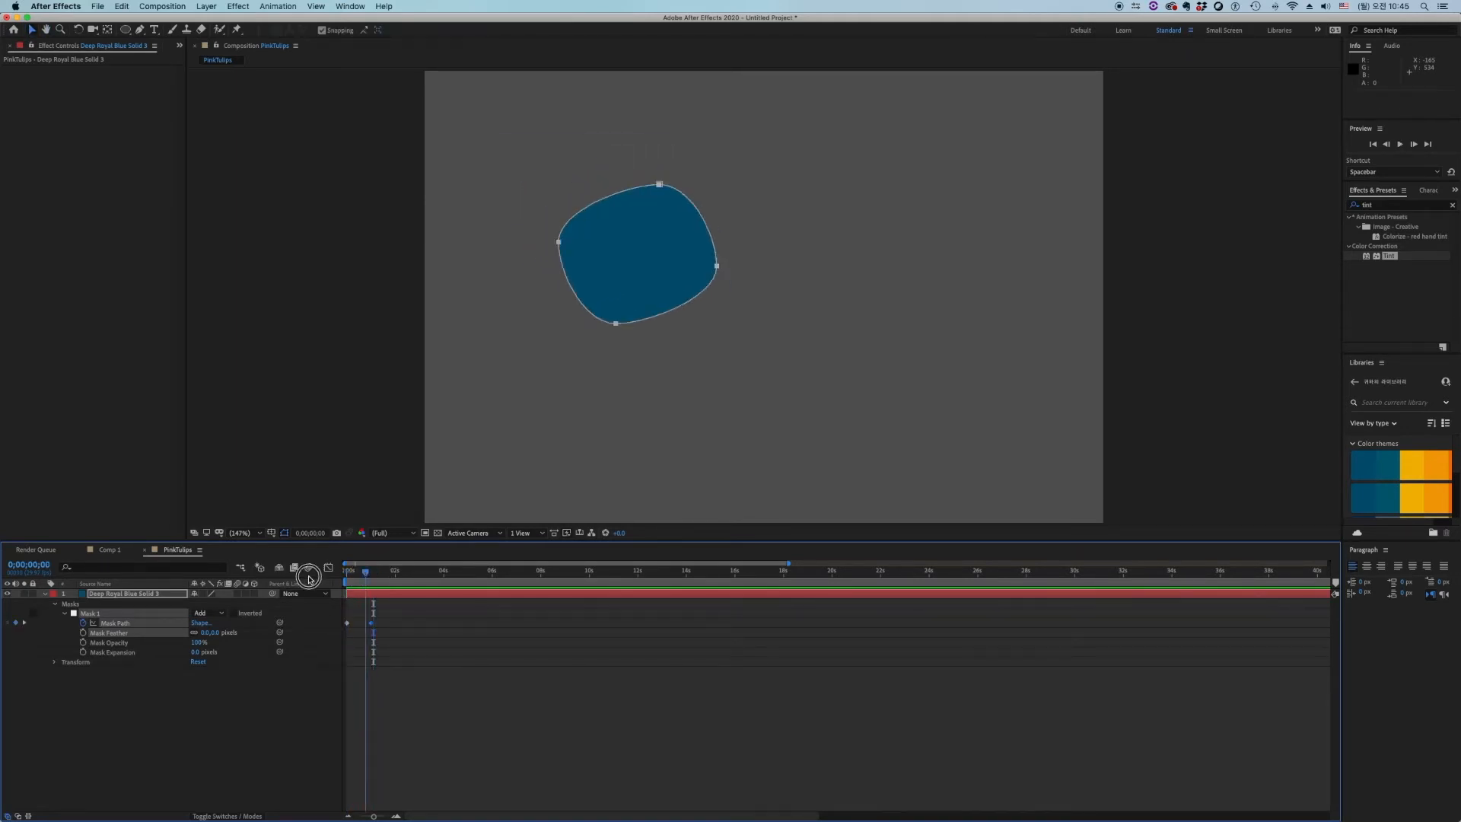
{"action": "key", "text": "space"}
{"action": "key", "text": "space"}
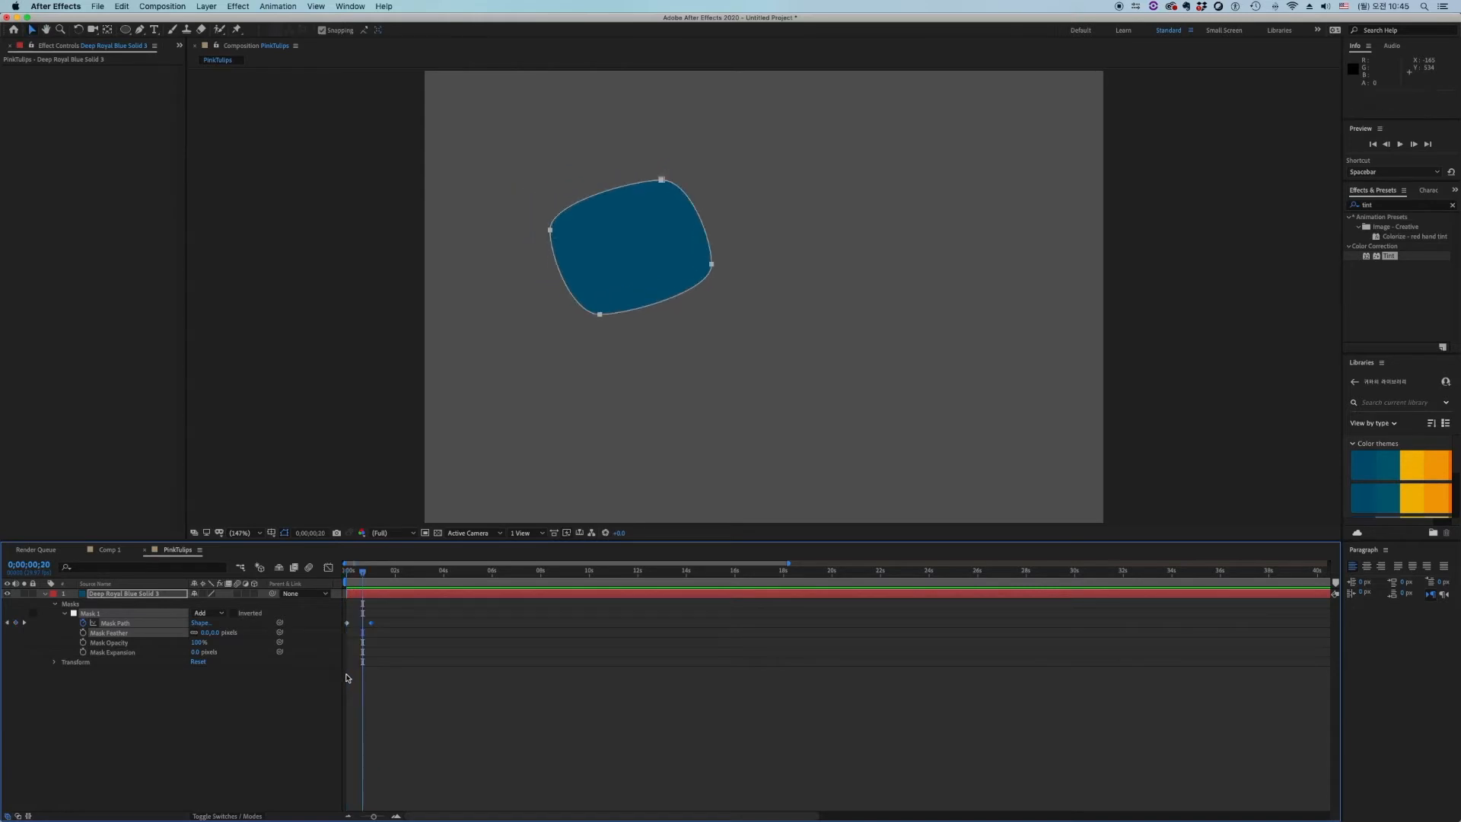
{"action": "key", "text": "space"}
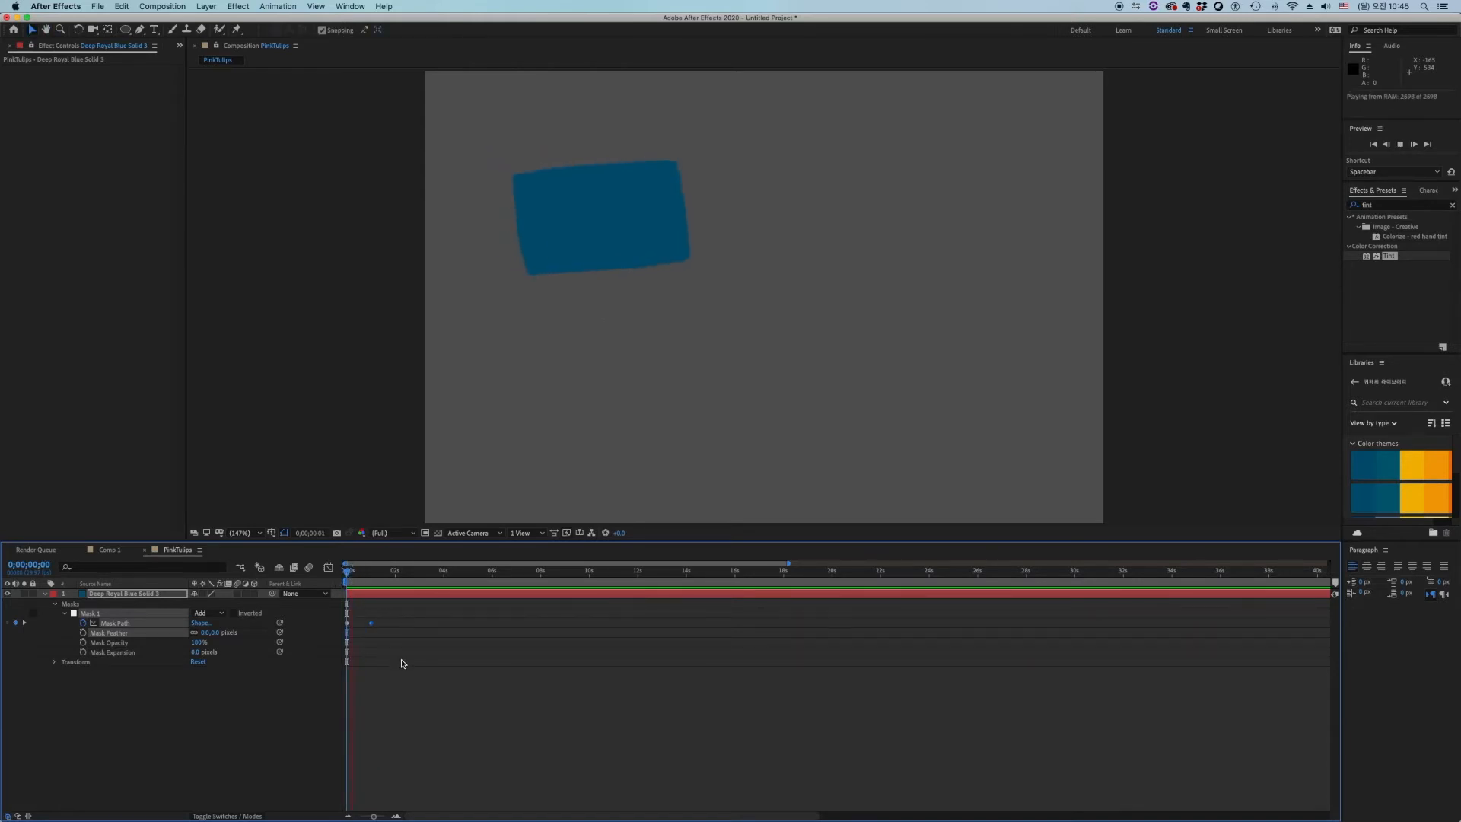
{"action": "key", "text": "space"}
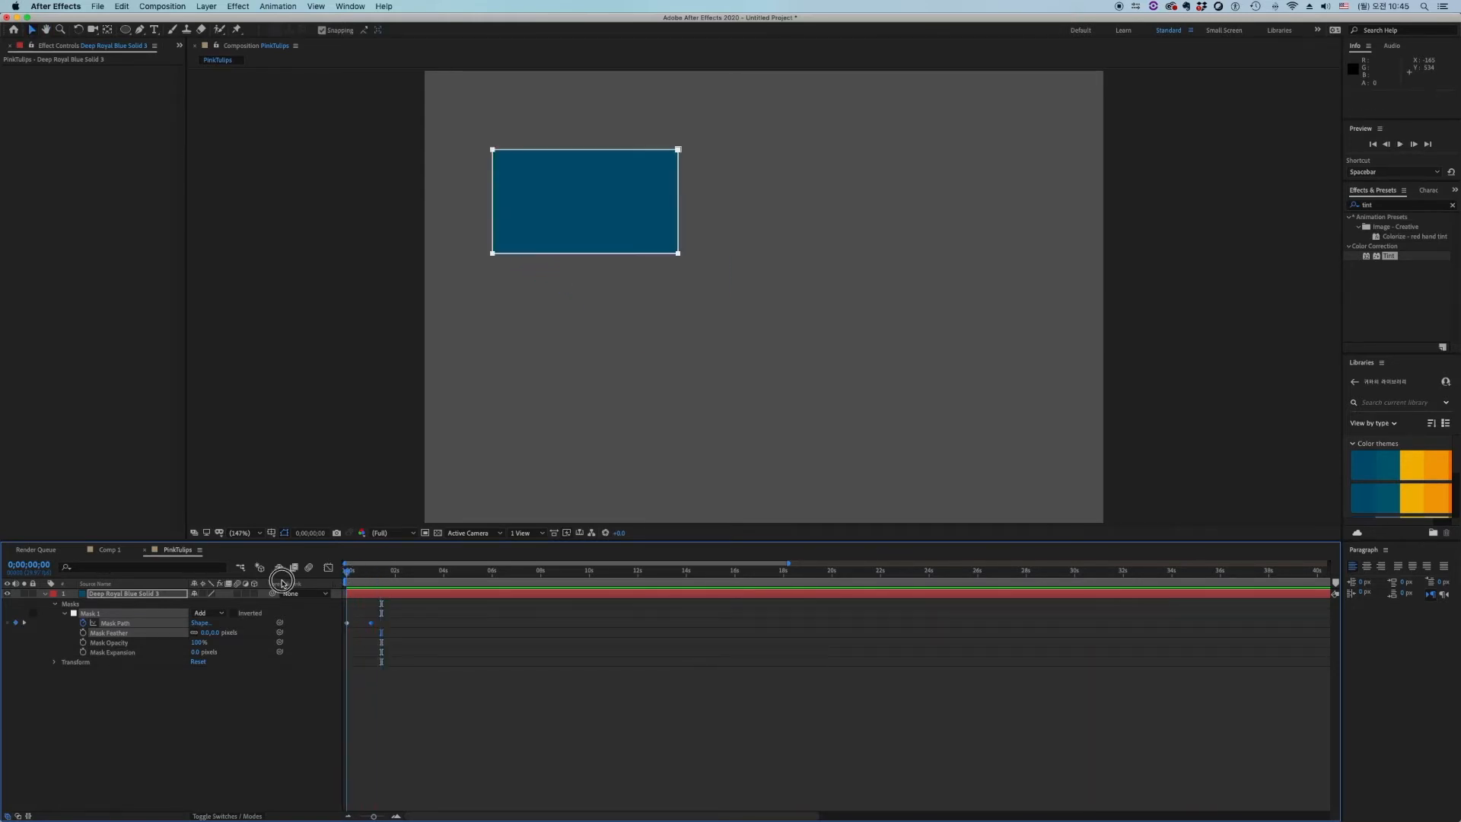
{"action": "key", "text": "space"}
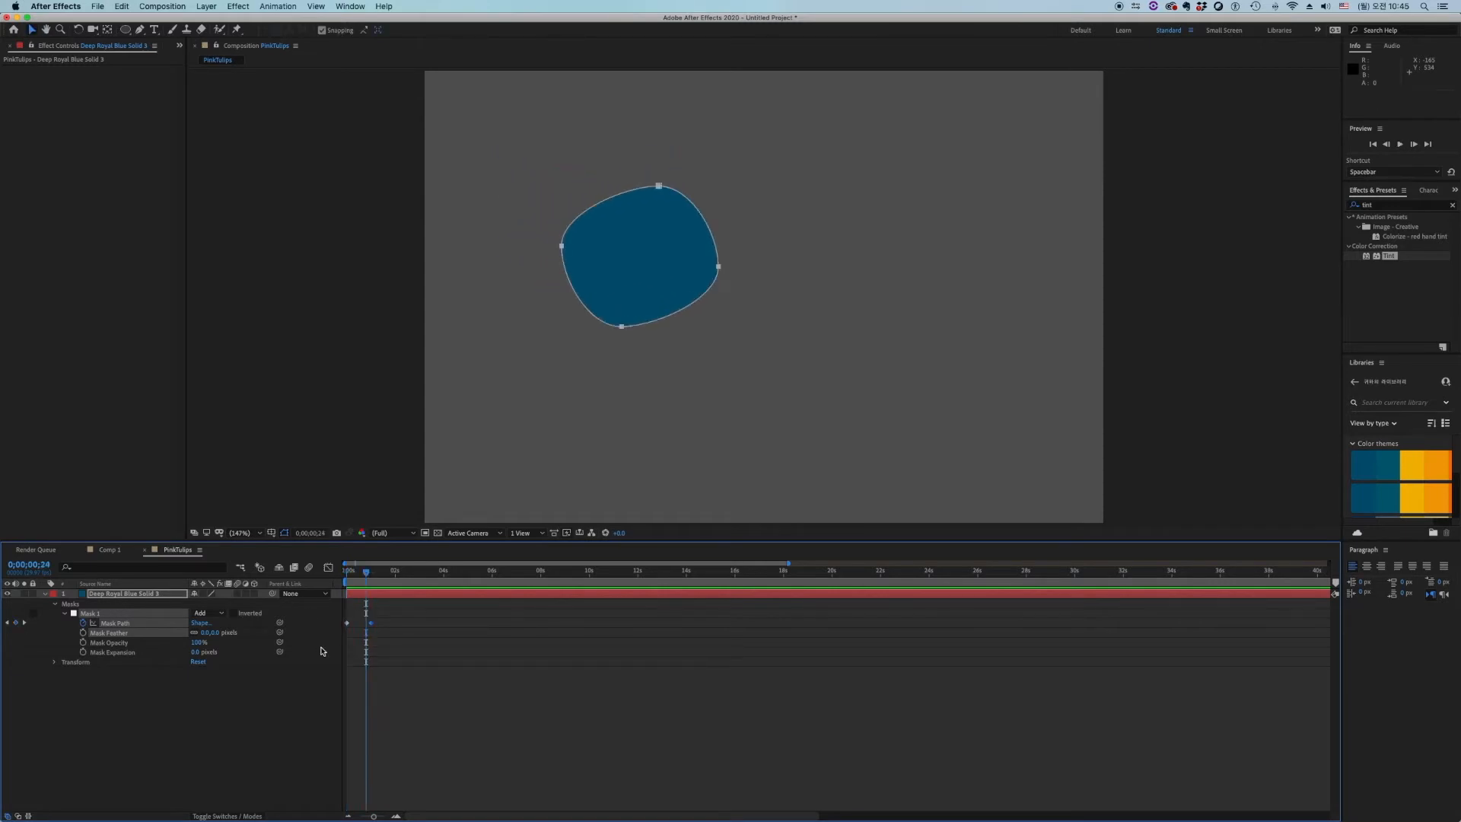
{"action": "left_click", "coordinate": [357, 576]}
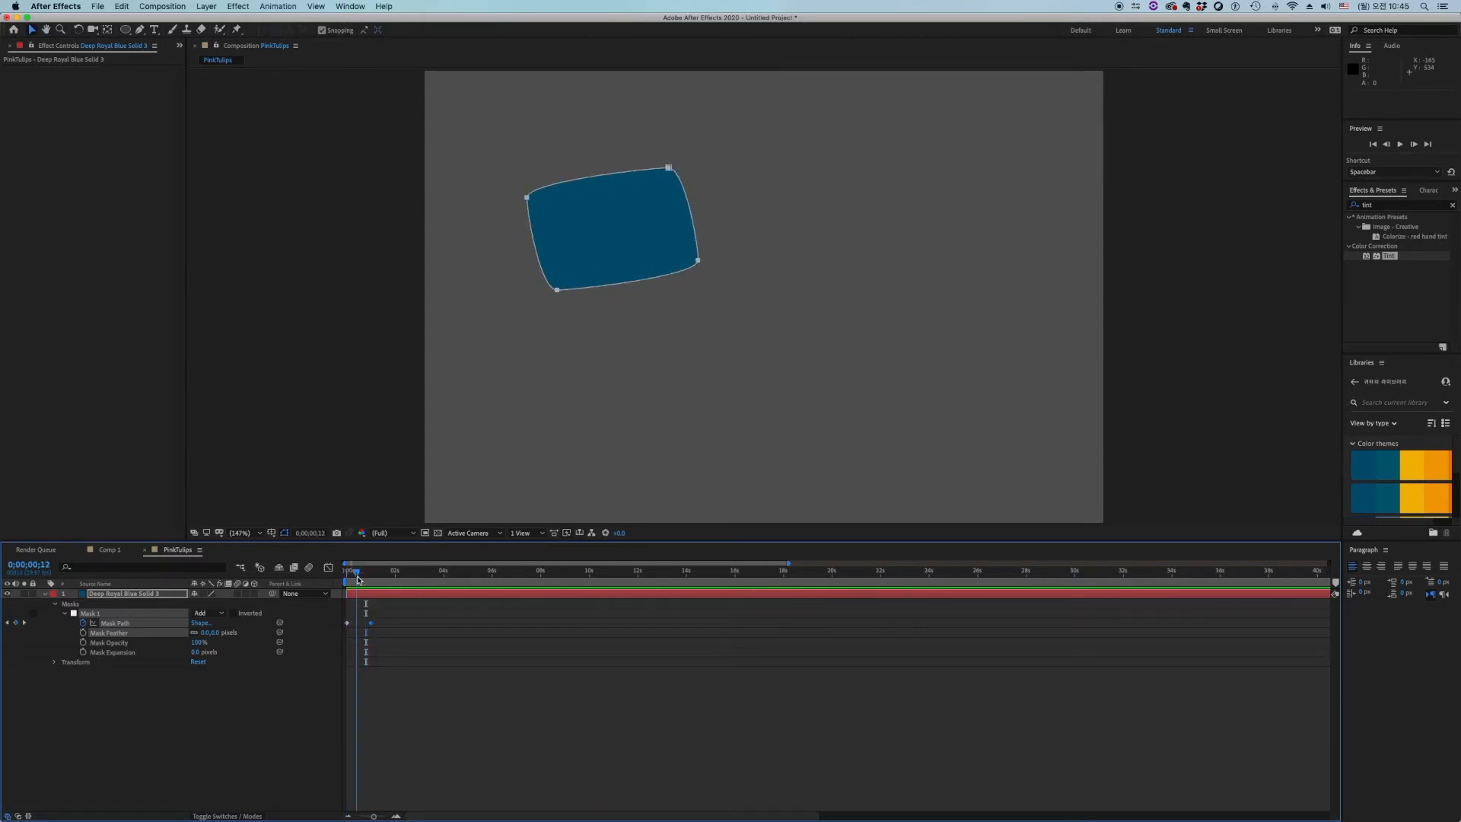
Jump back and forth between the two Mask Path keyframes to compare the rectangle and circle shapes.
{"action": "left_click", "coordinate": [348, 623]}
{"action": "left_click", "coordinate": [349, 625]}
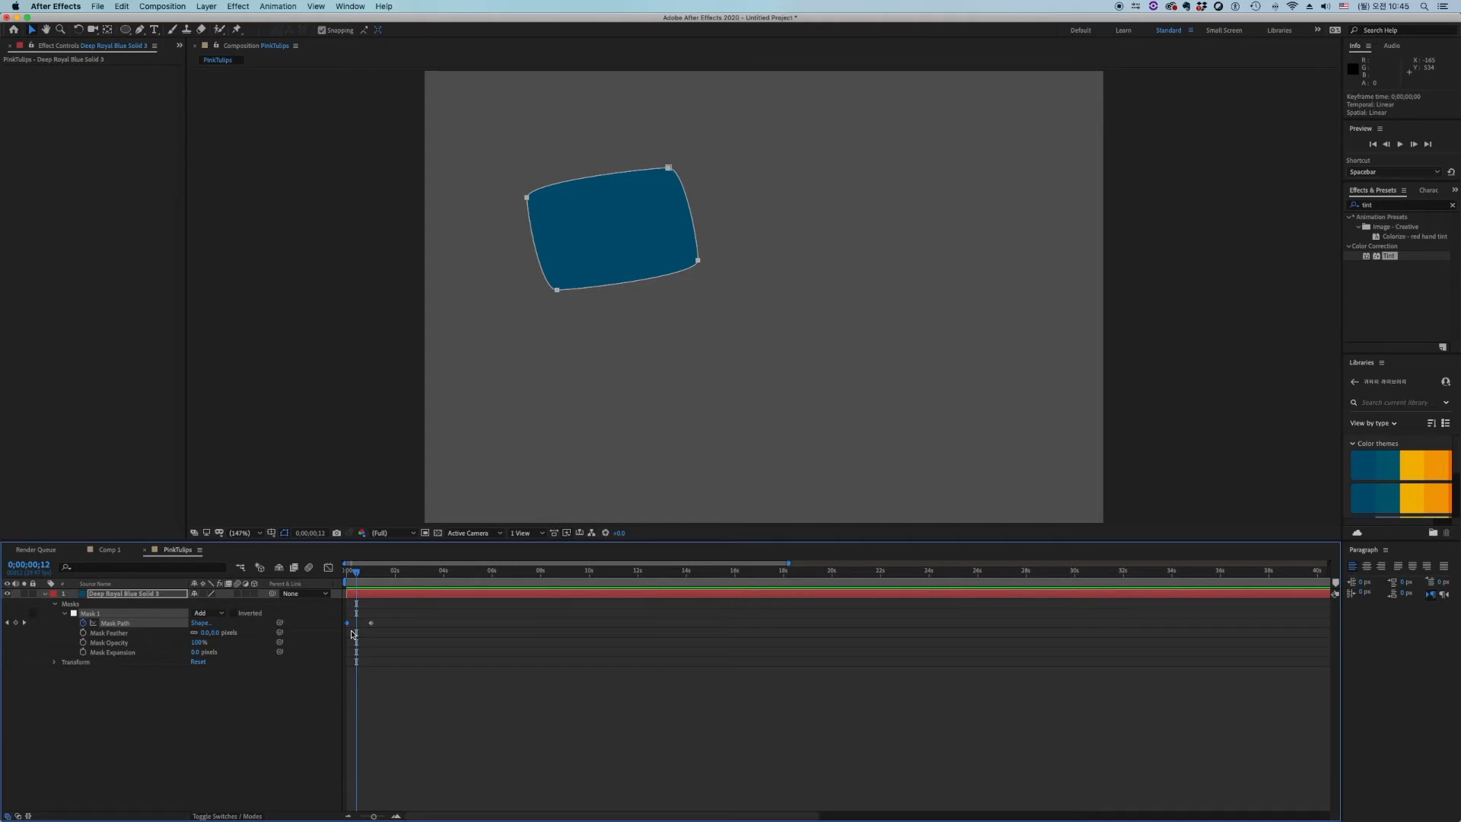
{"action": "key", "text": "Home"}
{"action": "key", "text": "k"}
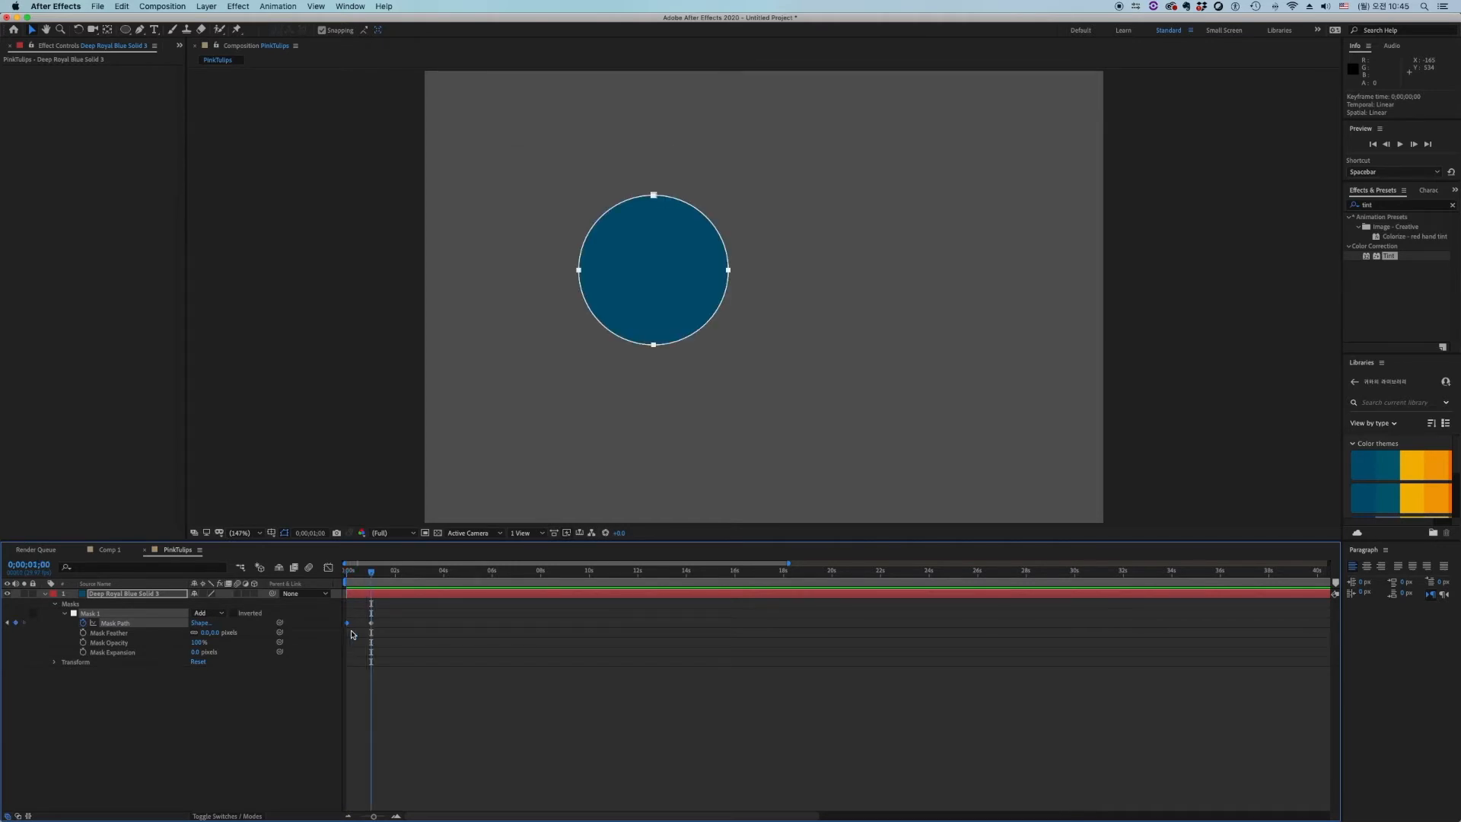
{"action": "key", "text": "j"}
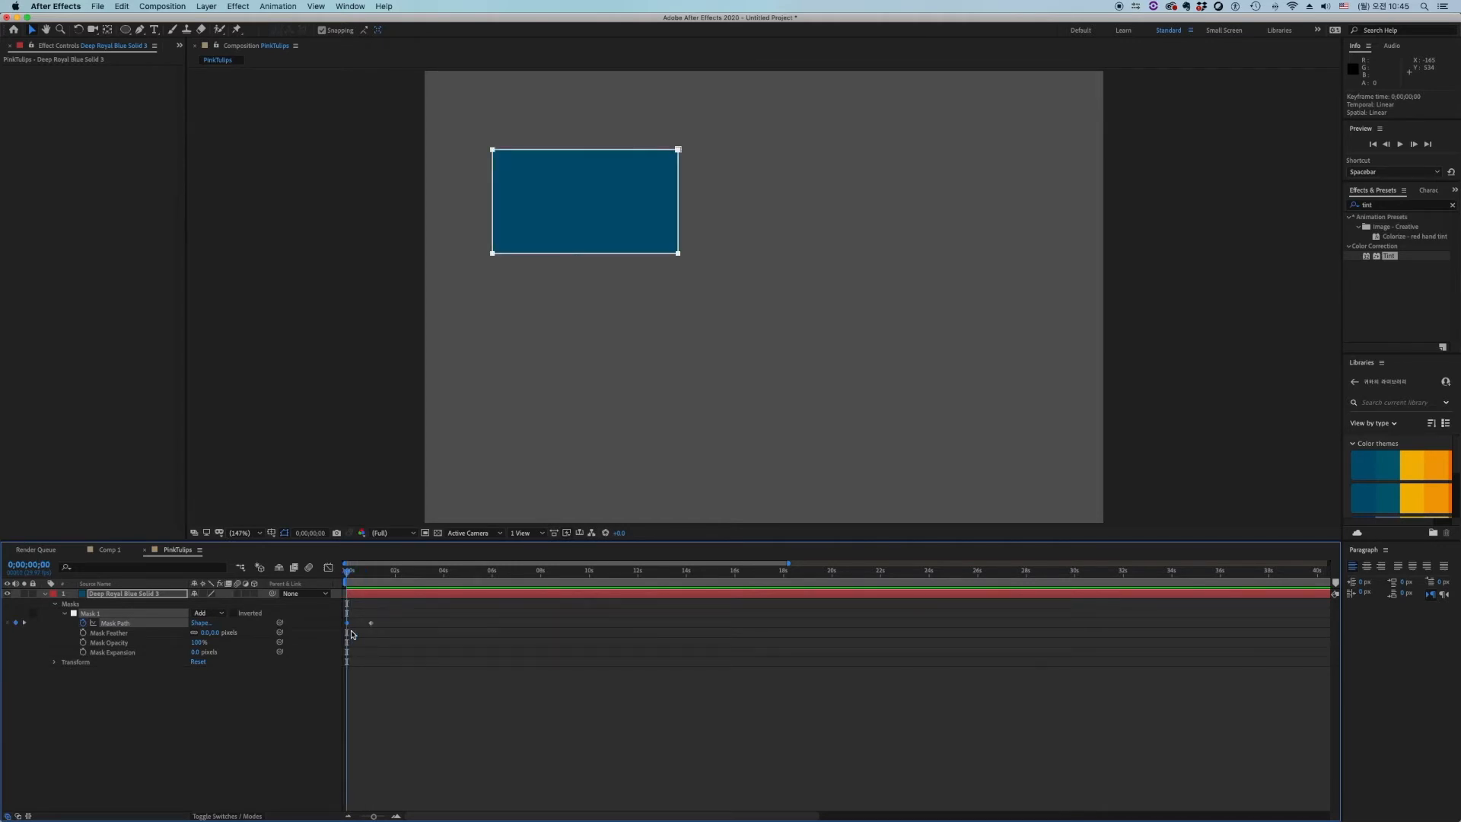
{"action": "key", "text": "k"}
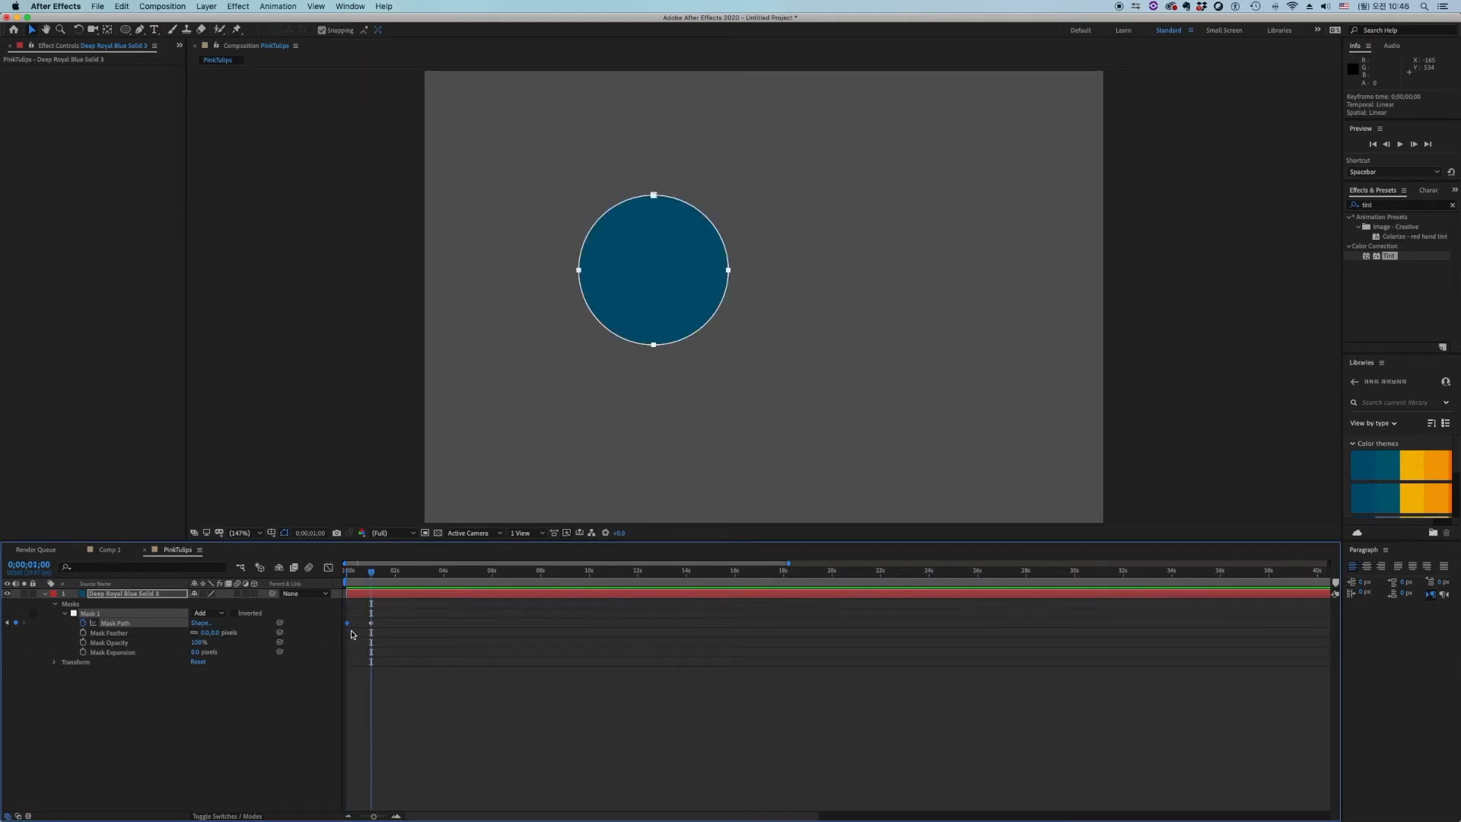
{"action": "key", "text": "j"}
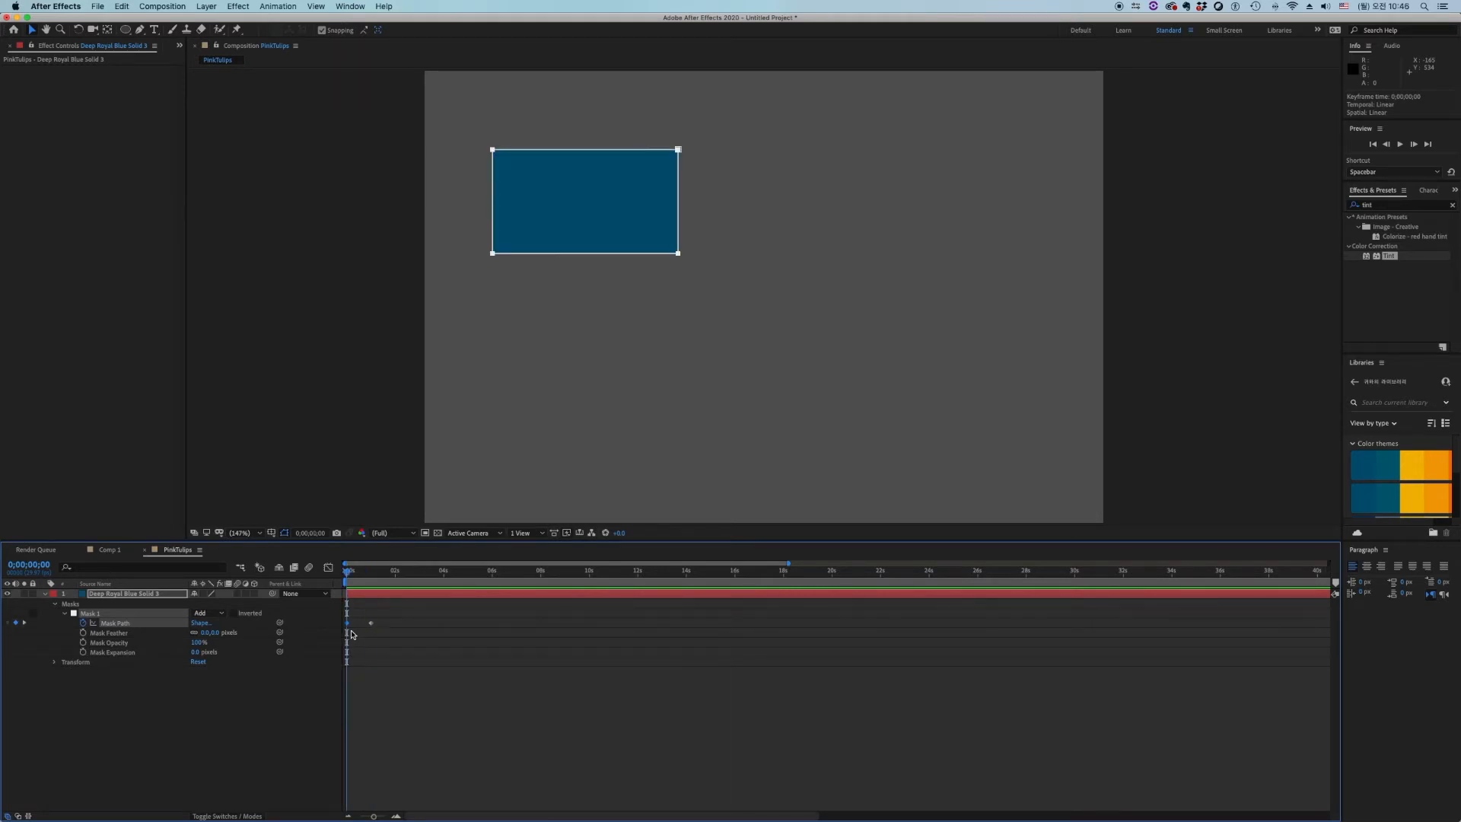
{"action": "key", "text": "k"}
{"action": "key", "text": "j"}
{"action": "key", "text": "k"}
{"action": "key", "text": "j"}
{"action": "key", "text": "k"}
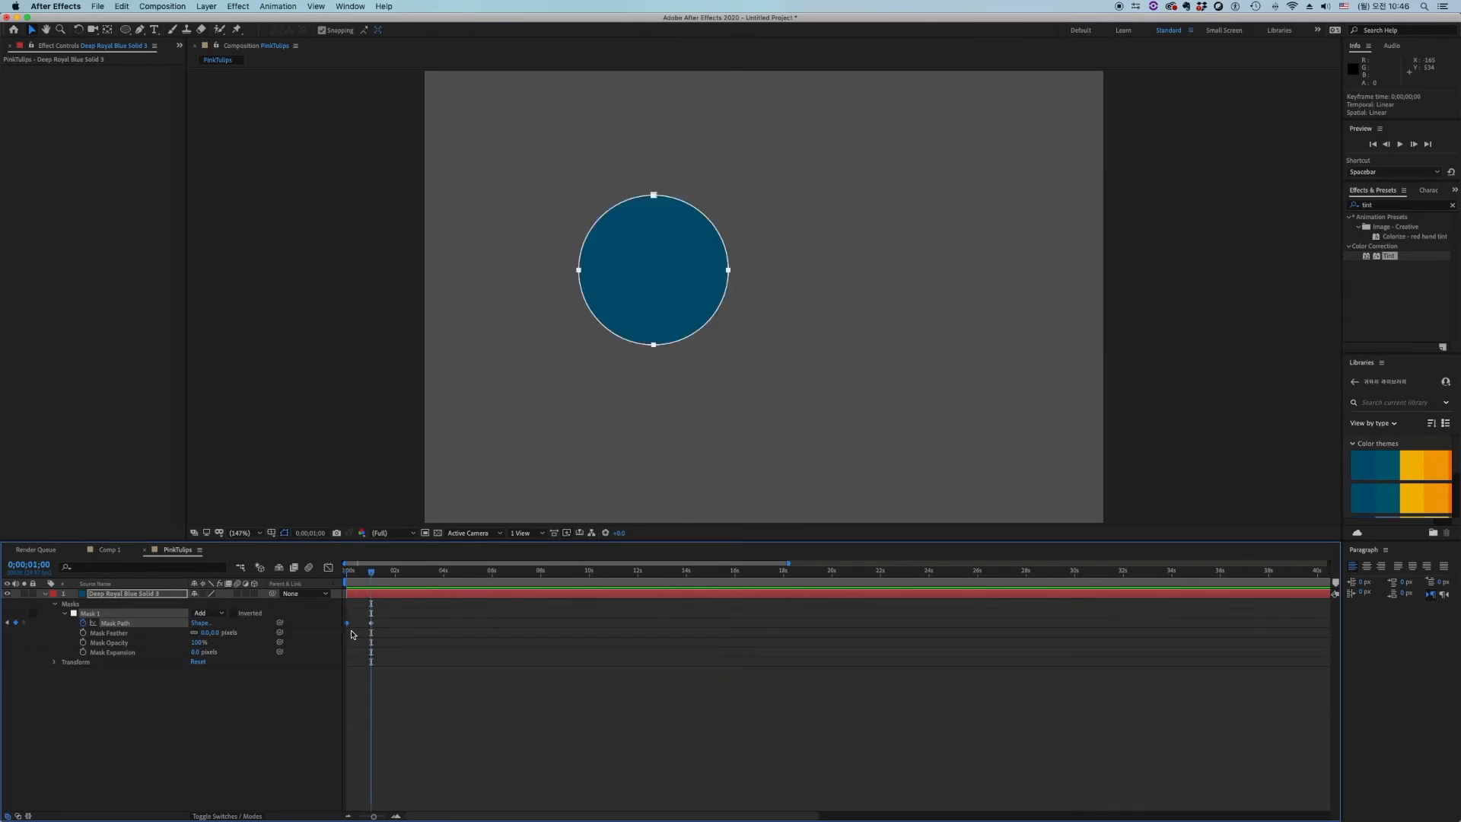
{"action": "key", "text": "j"}
{"action": "key", "text": "k"}
Return to the beginning of the timeline and preview the one-second mask morph again.
{"action": "mouse_move", "coordinate": [366, 577]}
{"action": "left_mouse_down"}
{"action": "mouse_move", "coordinate": [347, 580]}
{"action": "mouse_move", "coordinate": [362, 584]}
{"action": "left_mouse_up"}
{"action": "key", "text": "space"}
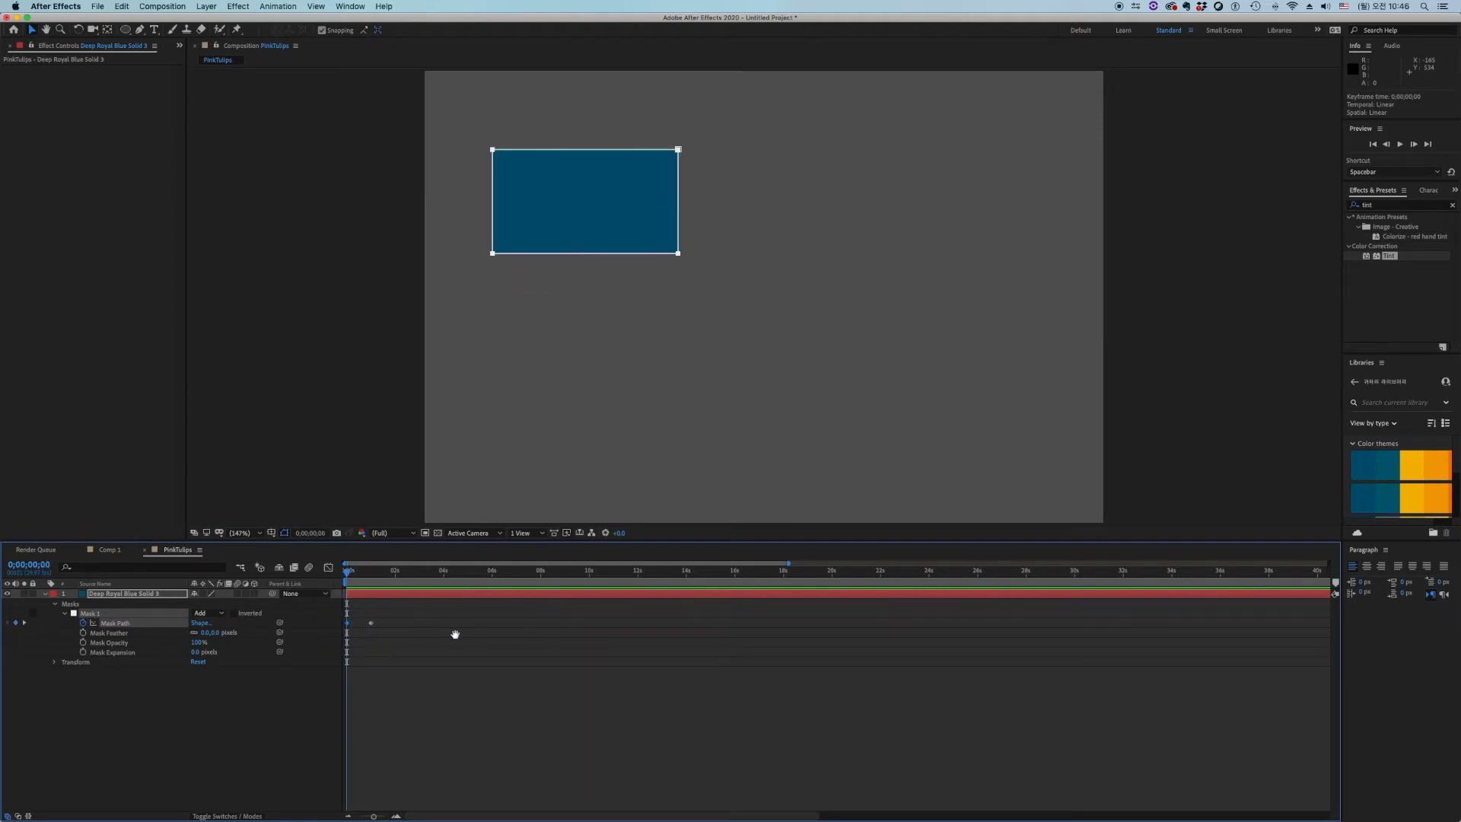
{"action": "key", "text": "space"}
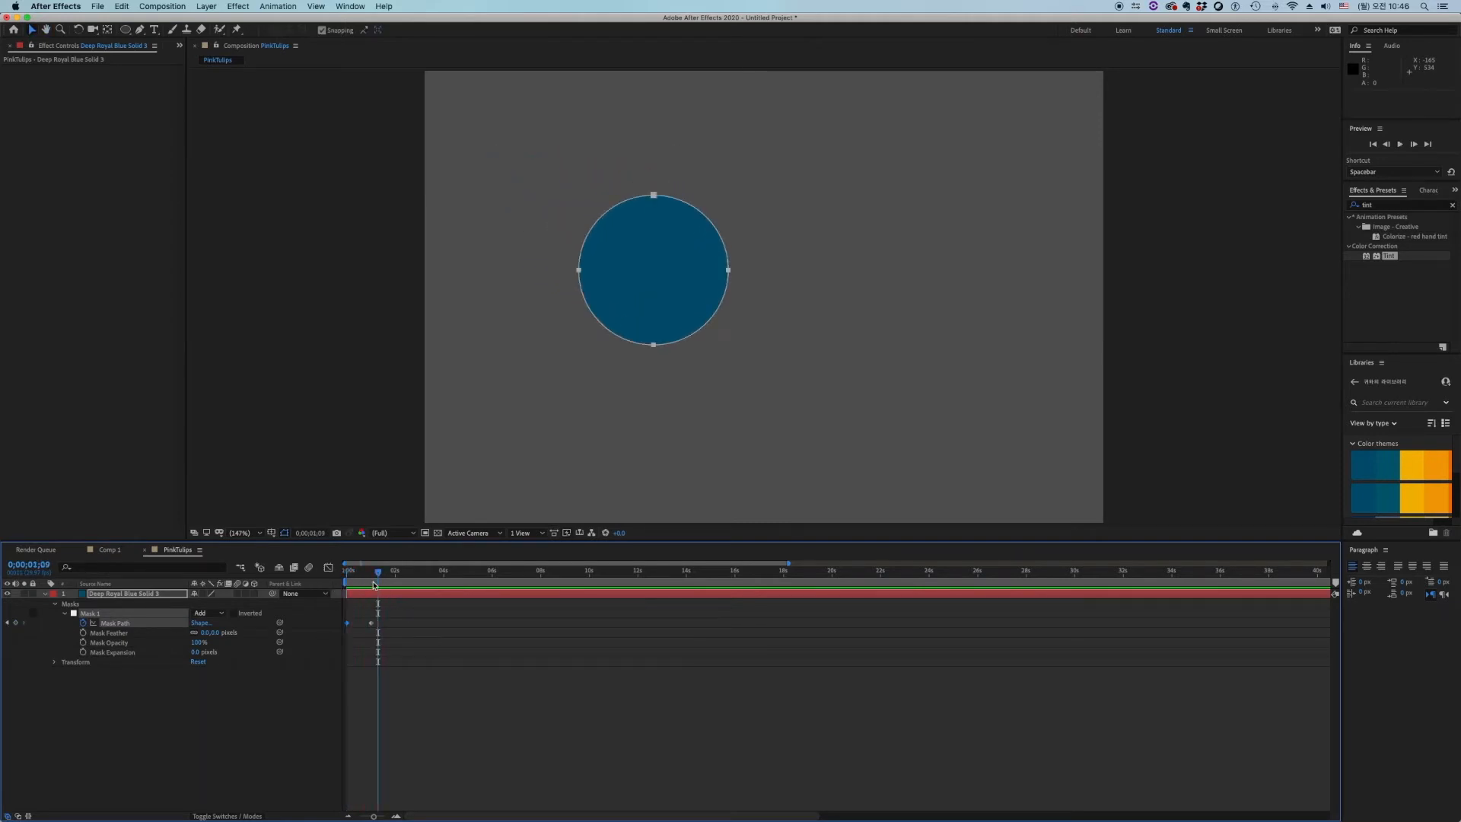
{"action": "key", "text": "space"}
{"action": "key", "text": "space"}
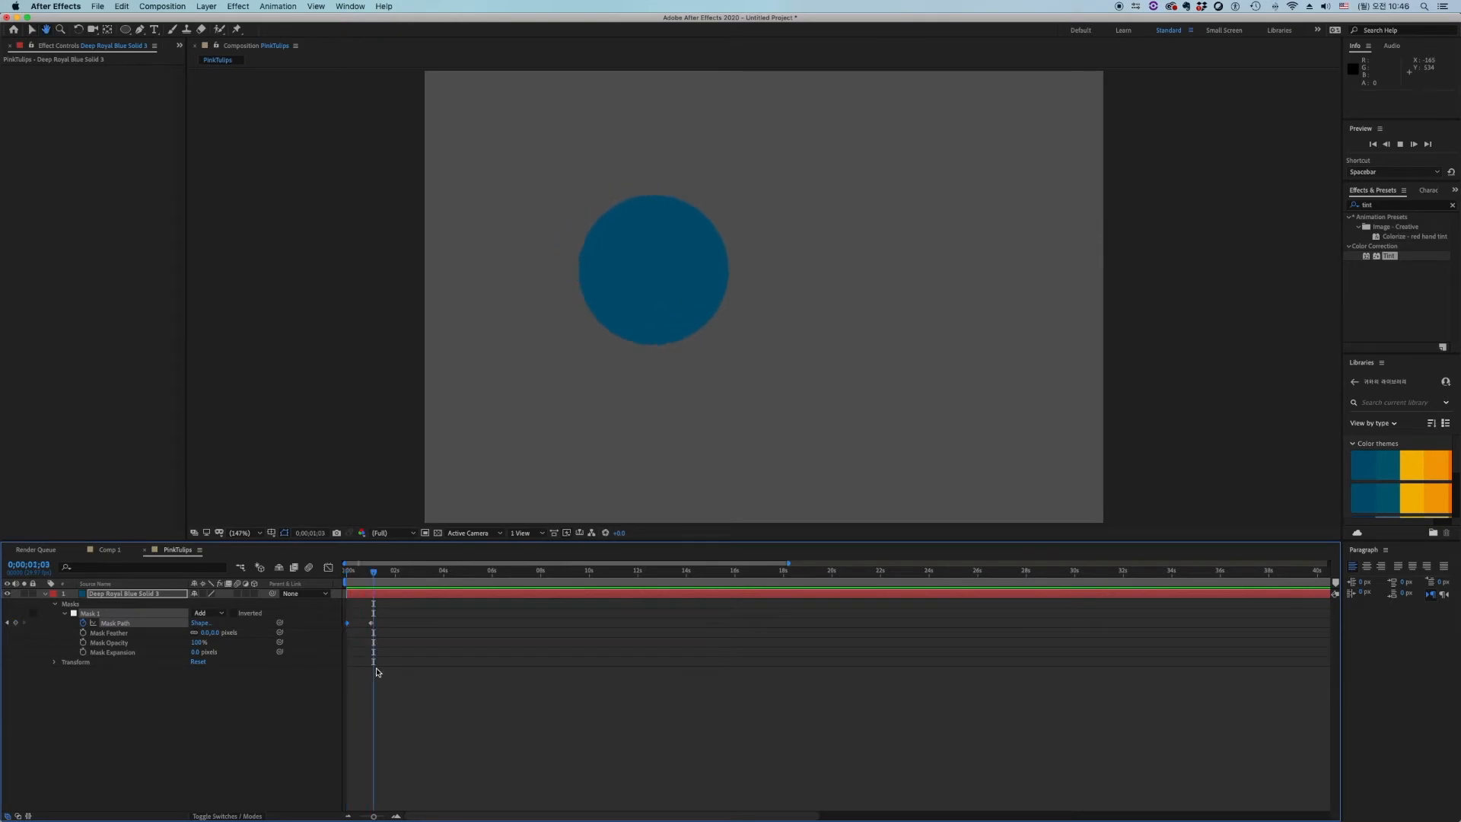
Move the second Mask Path keyframe of Mask 1 earlier to 0;00;00;09.
{"action": "left_click", "coordinate": [365, 624]}
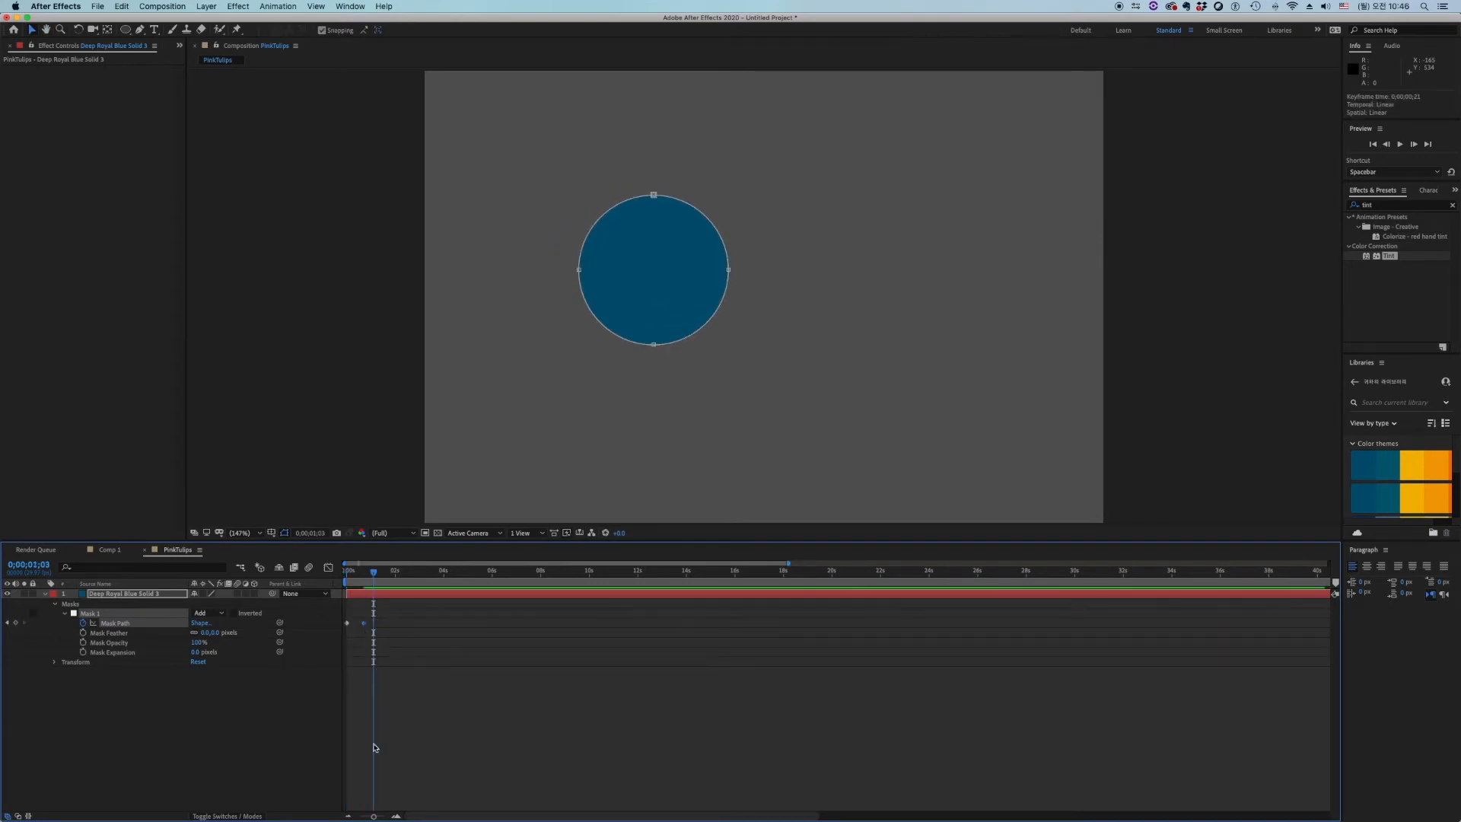
{"action": "left_click_drag", "start_coordinate": [374, 816], "coordinate": [381, 816]}
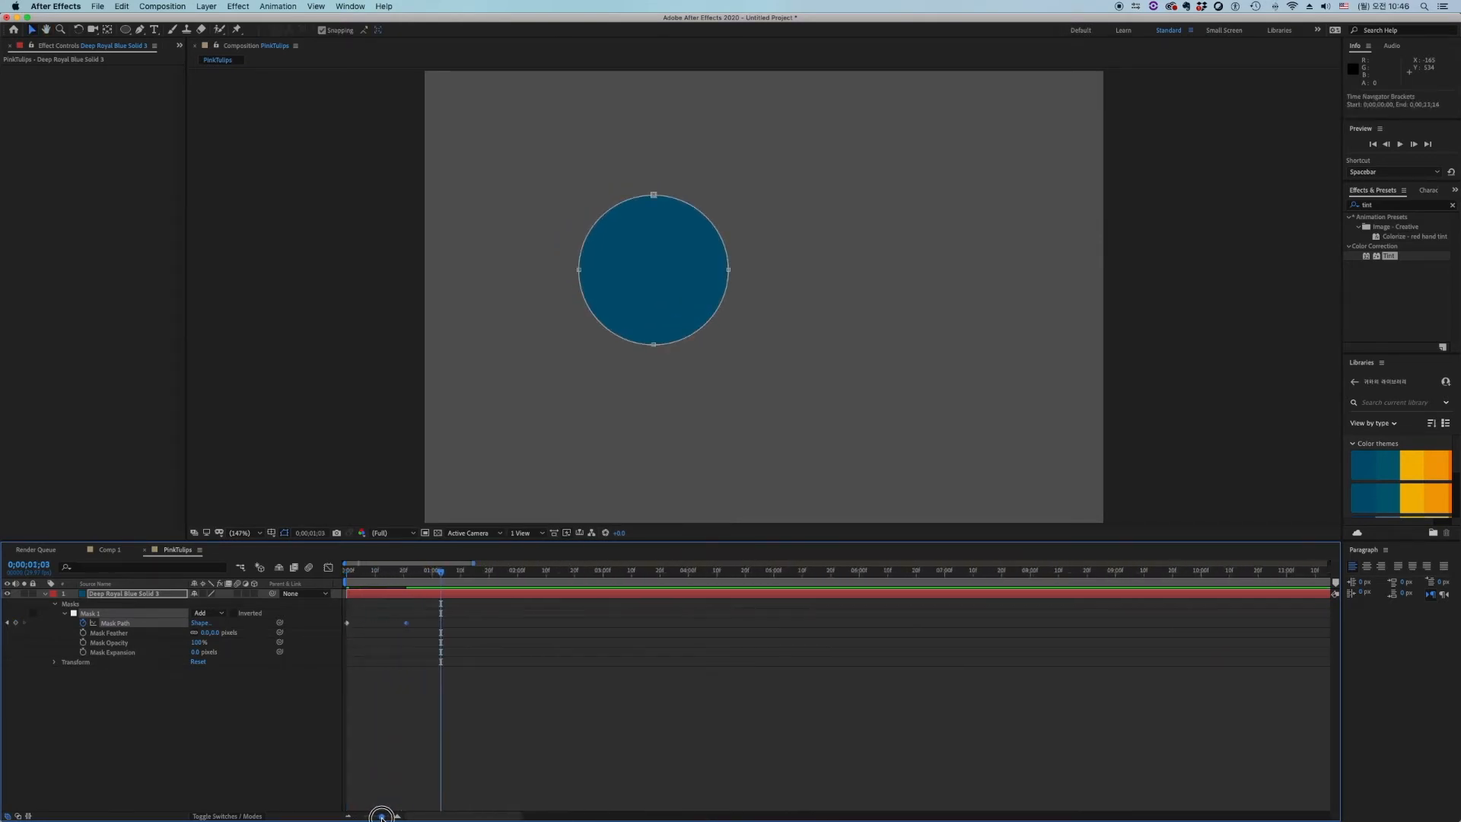
{"action": "left_click_drag", "start_coordinate": [411, 625], "coordinate": [372, 625]}
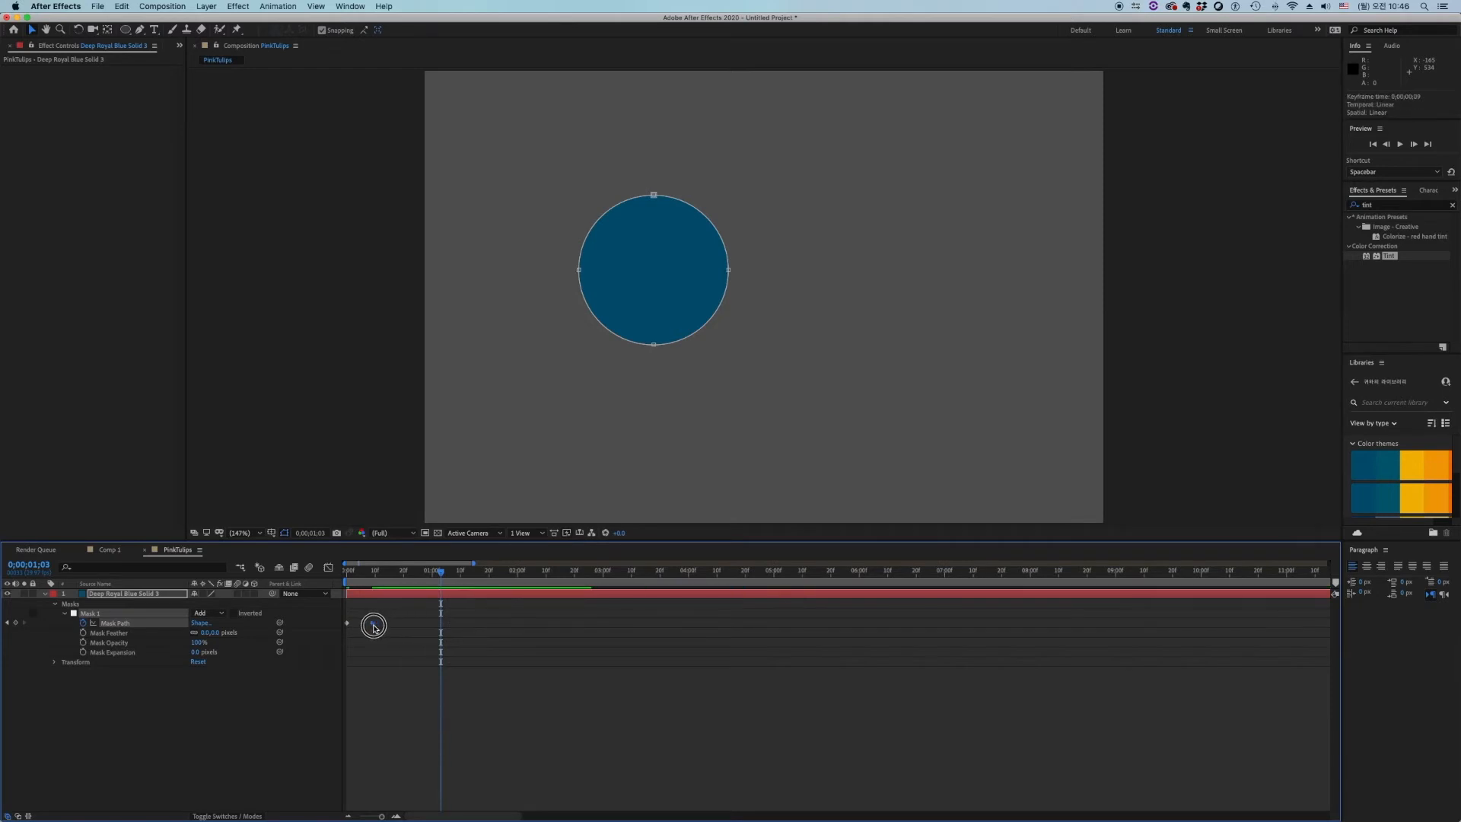
Preview the shortened mask morph from the start and inspect its in-between shape at 0;00;00;04.
{"action": "left_click", "coordinate": [350, 572]}
{"action": "key", "text": "space"}
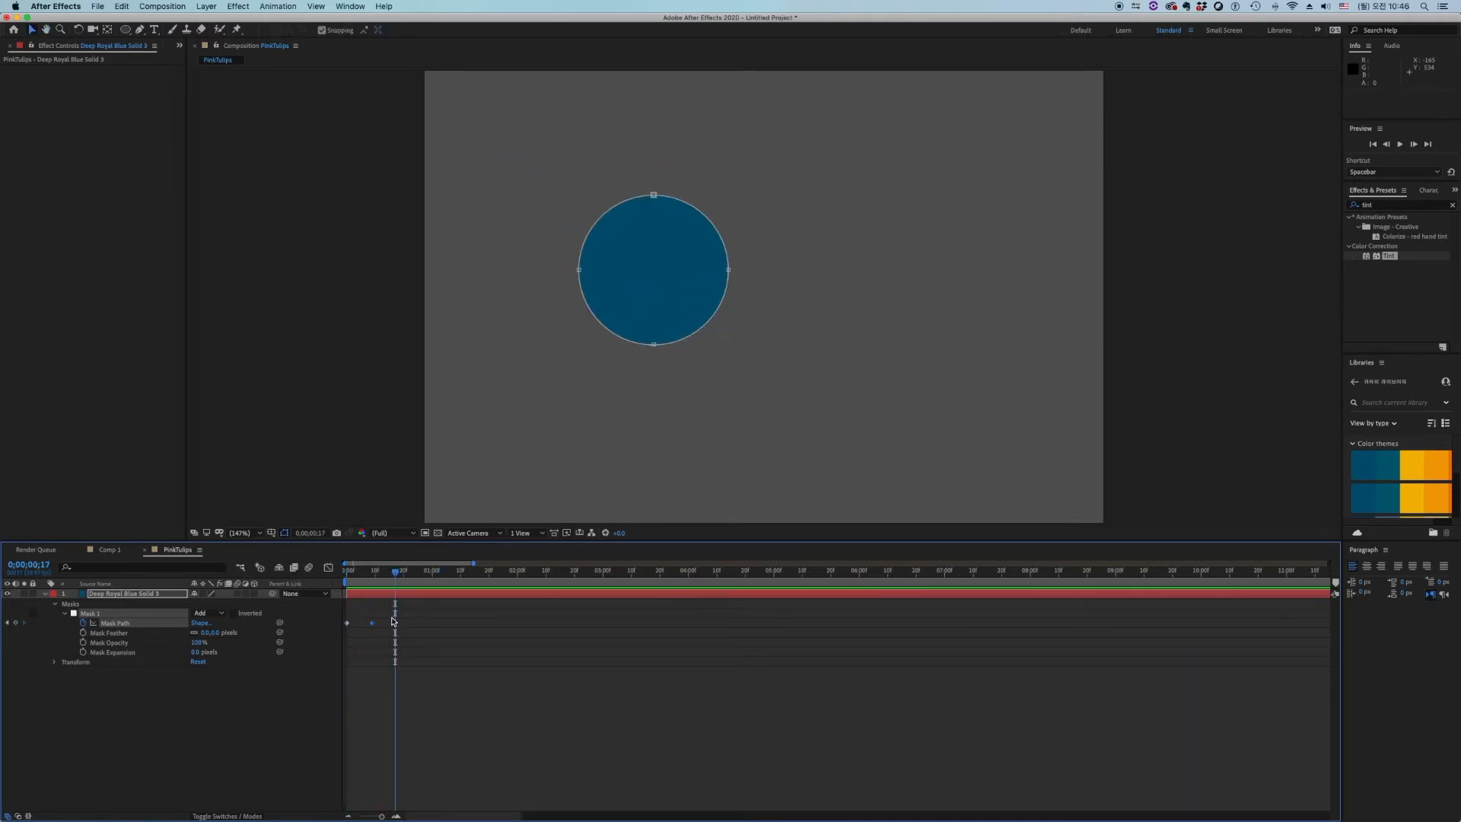
{"action": "left_click", "coordinate": [316, 575]}
{"action": "key", "text": "space"}
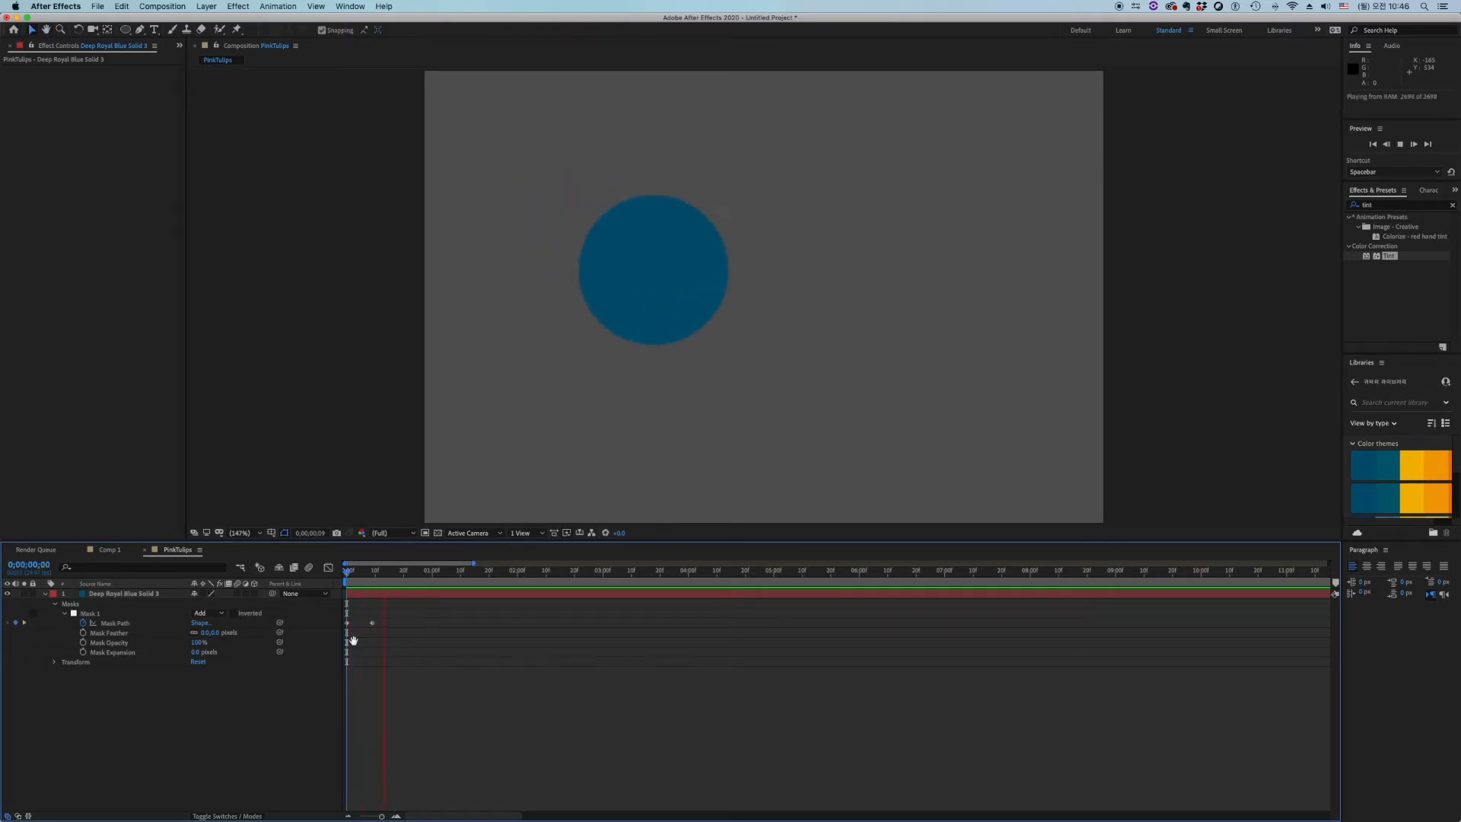
{"action": "key", "text": "space"}
{"action": "left_click_drag", "start_coordinate": [373, 576], "coordinate": [358, 580]}
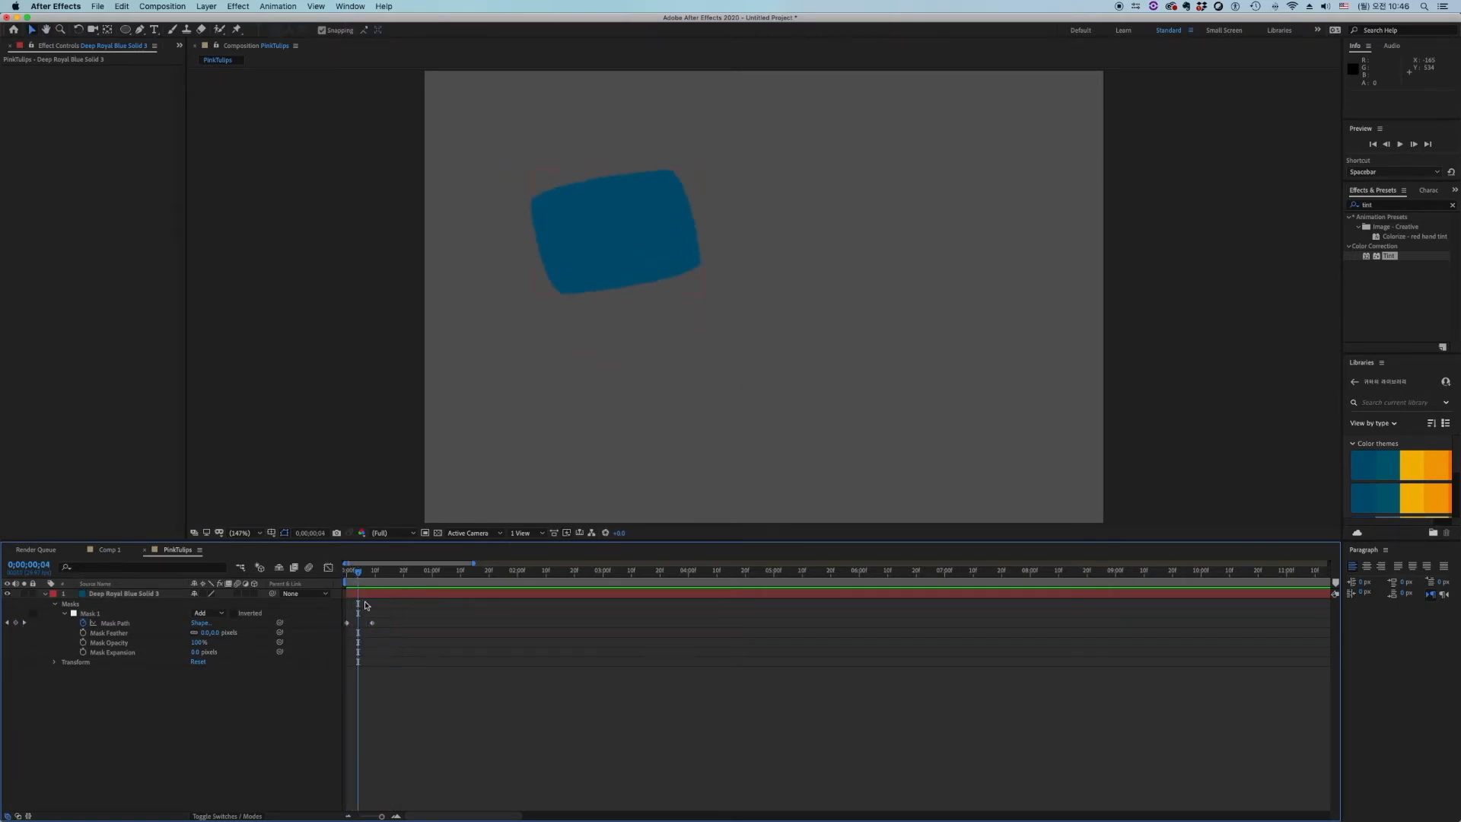
Compare Mask 1's vertices on the circle at 0;00;00;09 with those on the rectangle at 0;00;00;00.
{"action": "left_click", "coordinate": [372, 624]}
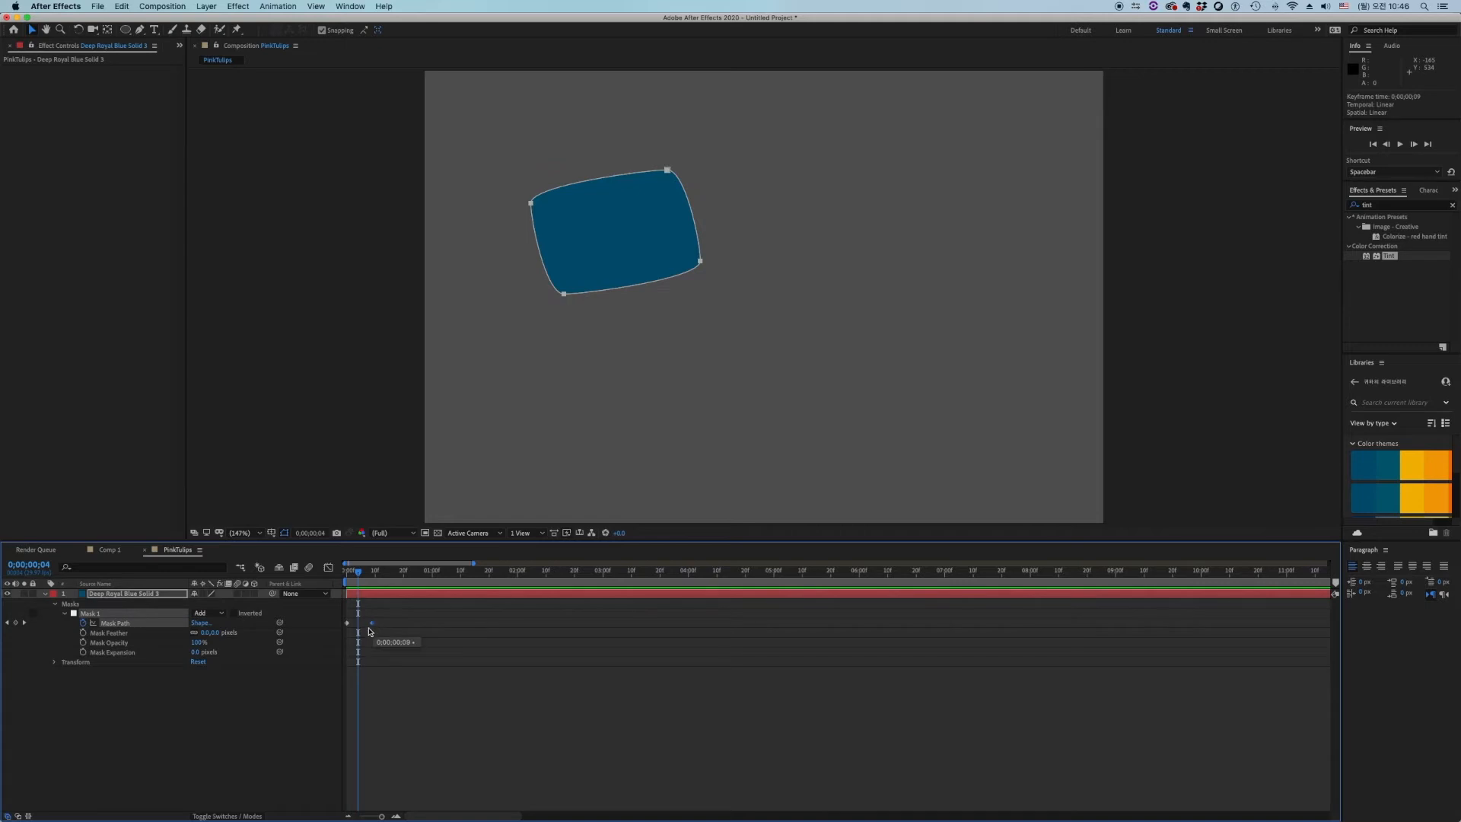
{"action": "key", "text": "k"}
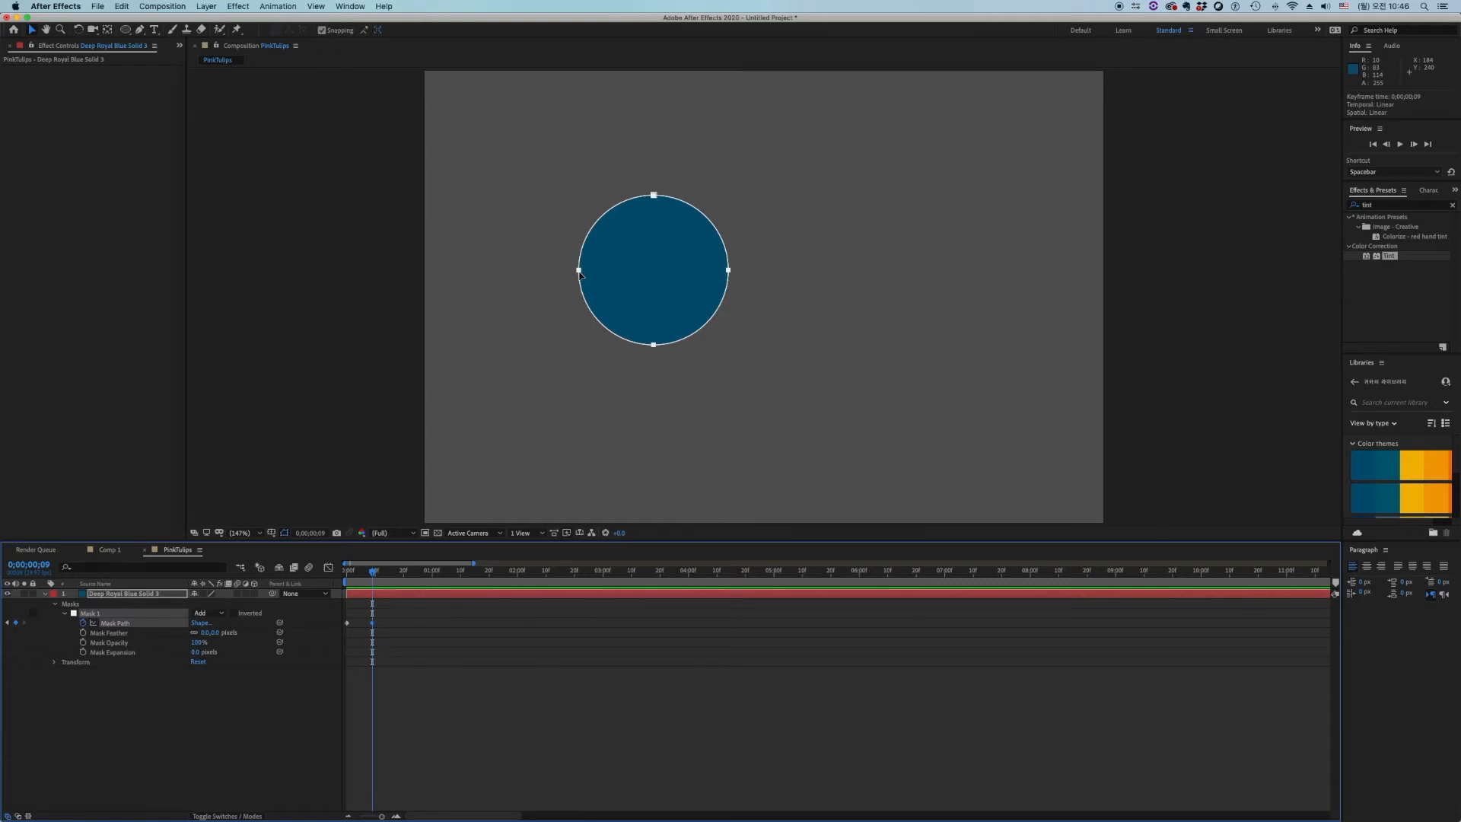
{"action": "left_click", "coordinate": [655, 344]}
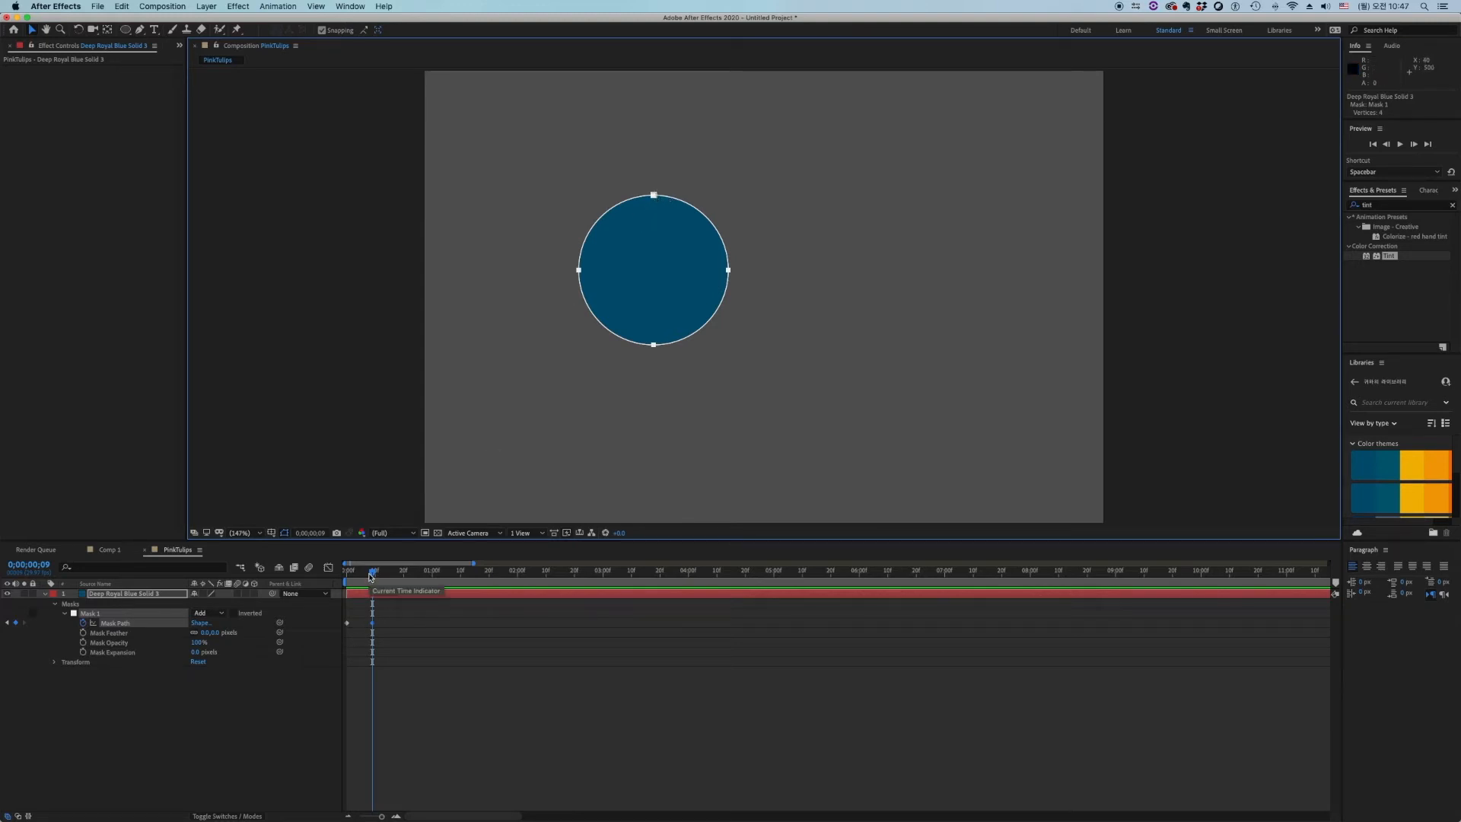
{"action": "key", "text": "Home"}
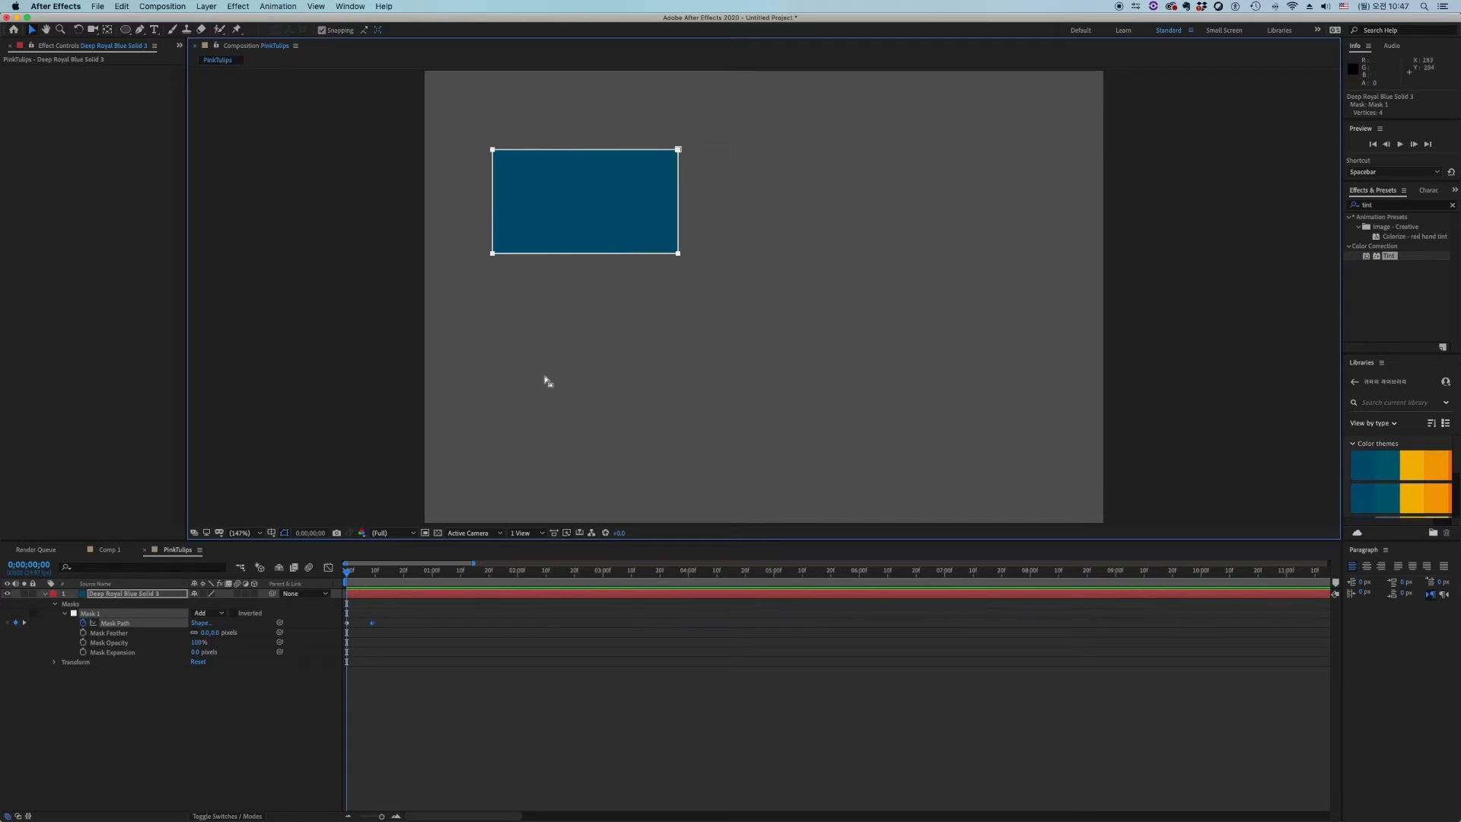
{"action": "left_click", "coordinate": [341, 576]}
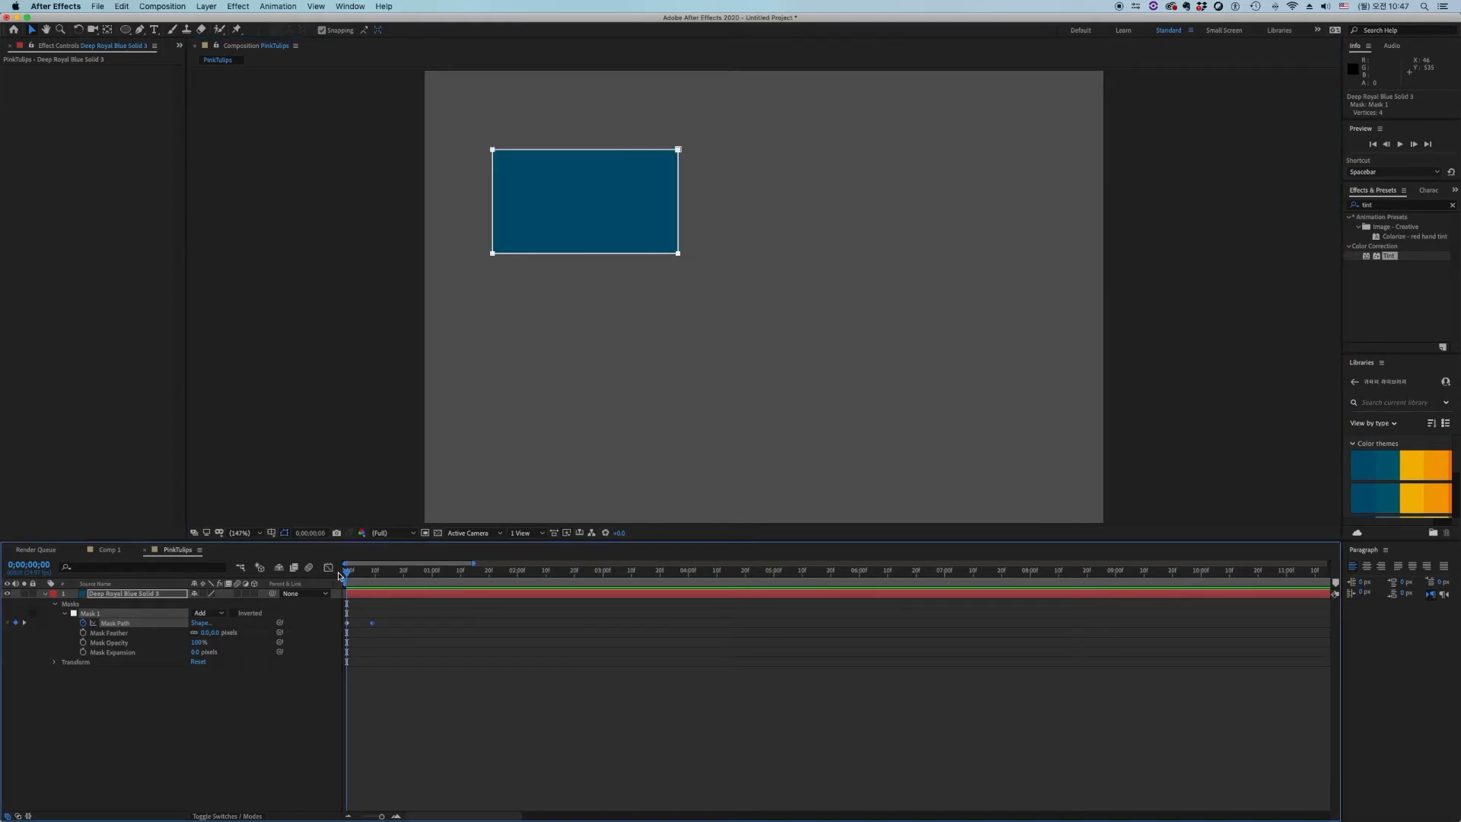
{"action": "key", "text": "k"}
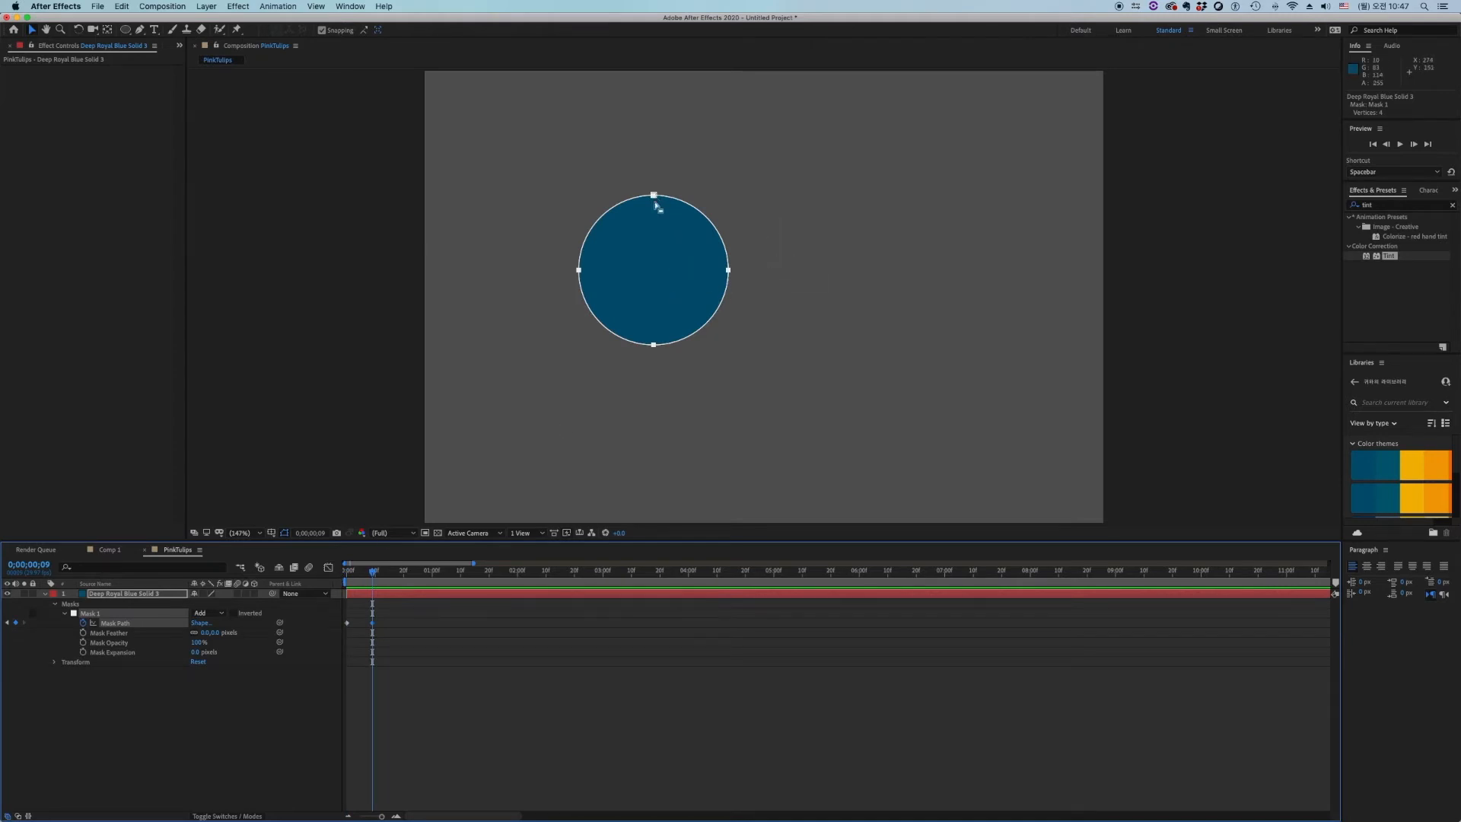
Try to set the circle's bottom vertex as Mask 1's first vertex at 0;00;00;09.
{"action": "left_click", "coordinate": [652, 346]}
{"action": "right_click", "coordinate": [654, 347]}
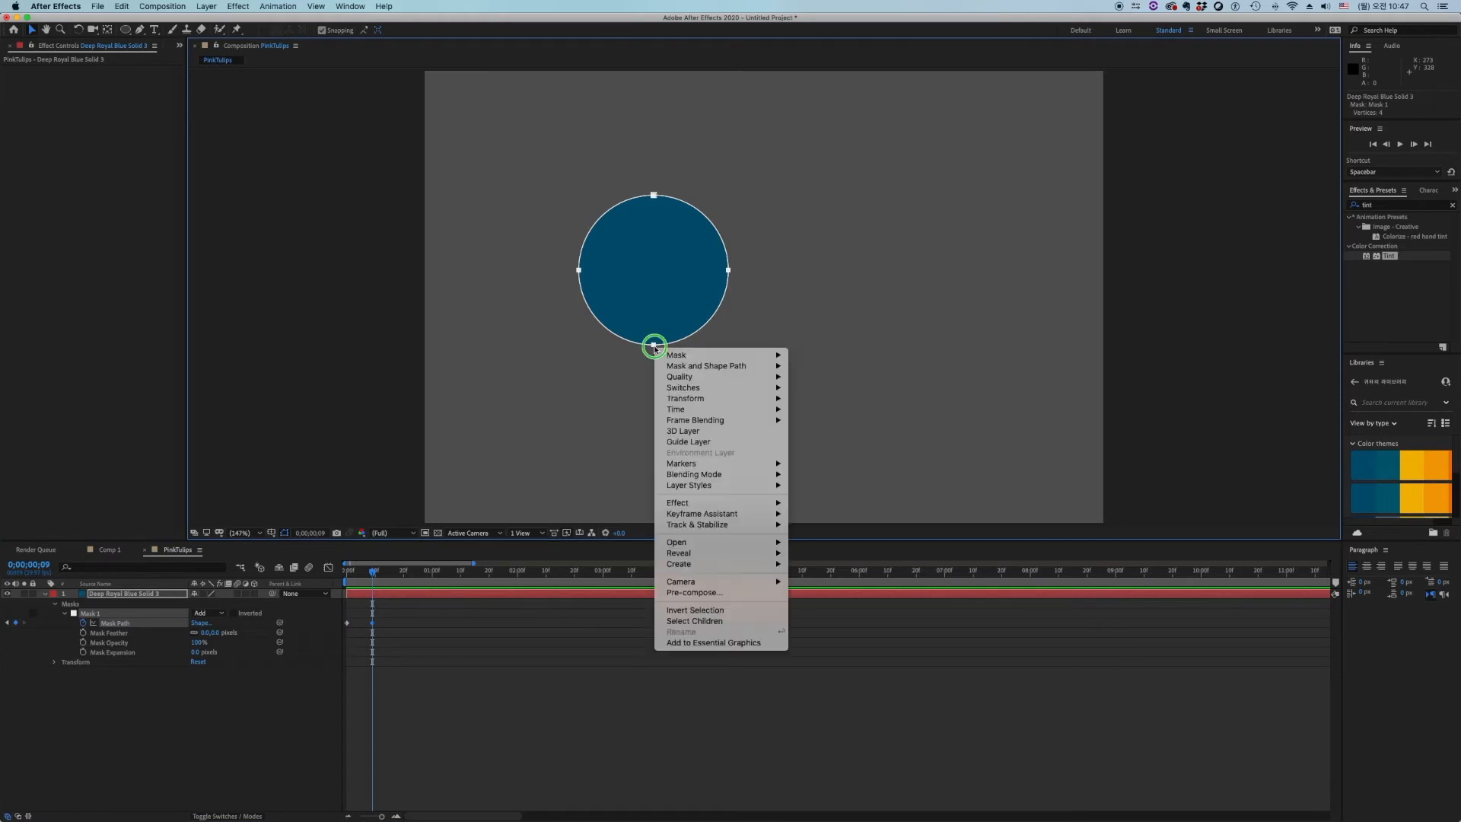
{"action": "mouse_move", "coordinate": [669, 367]}
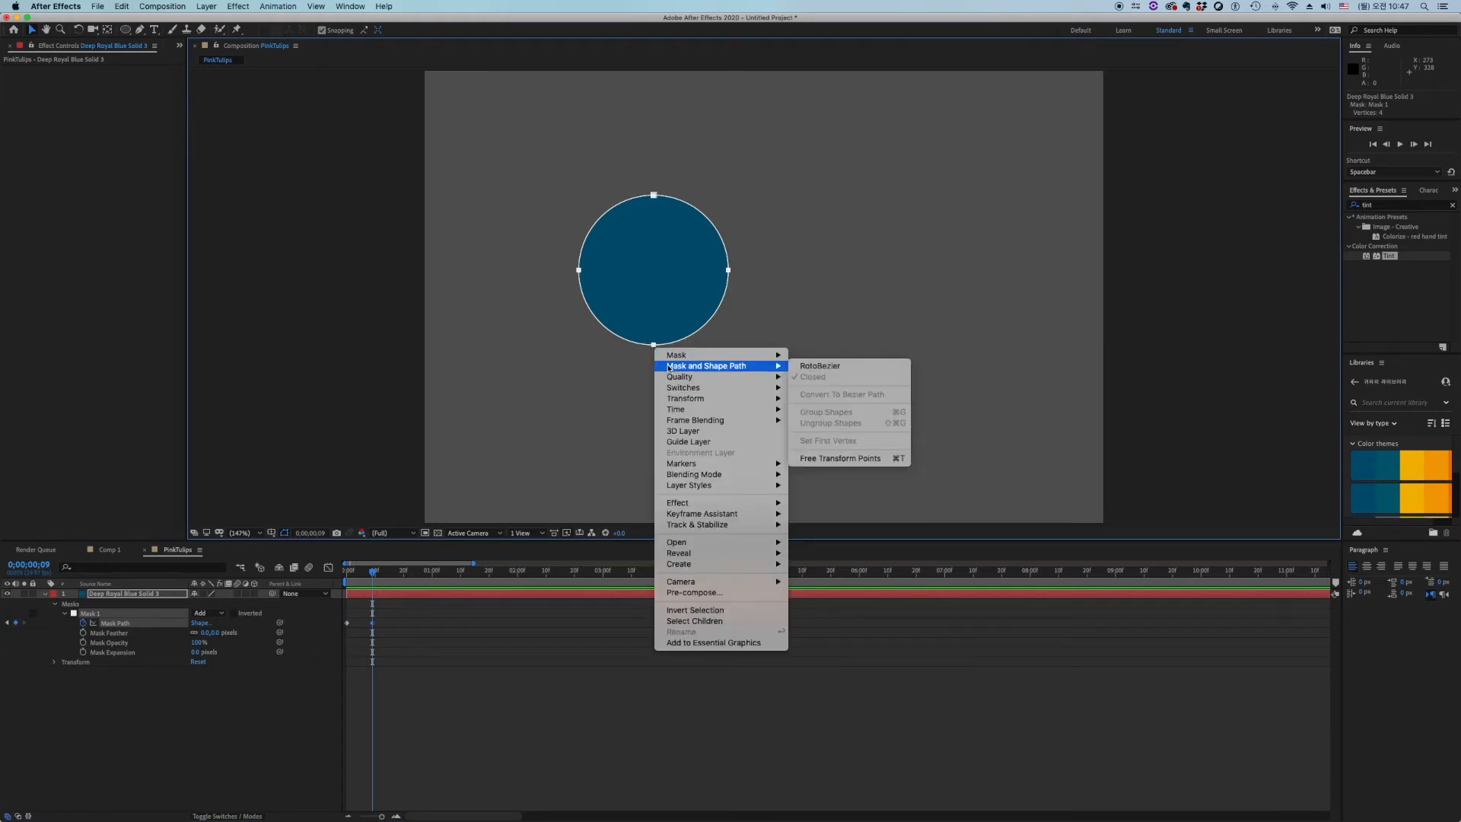
{"action": "key", "text": "super+t"}
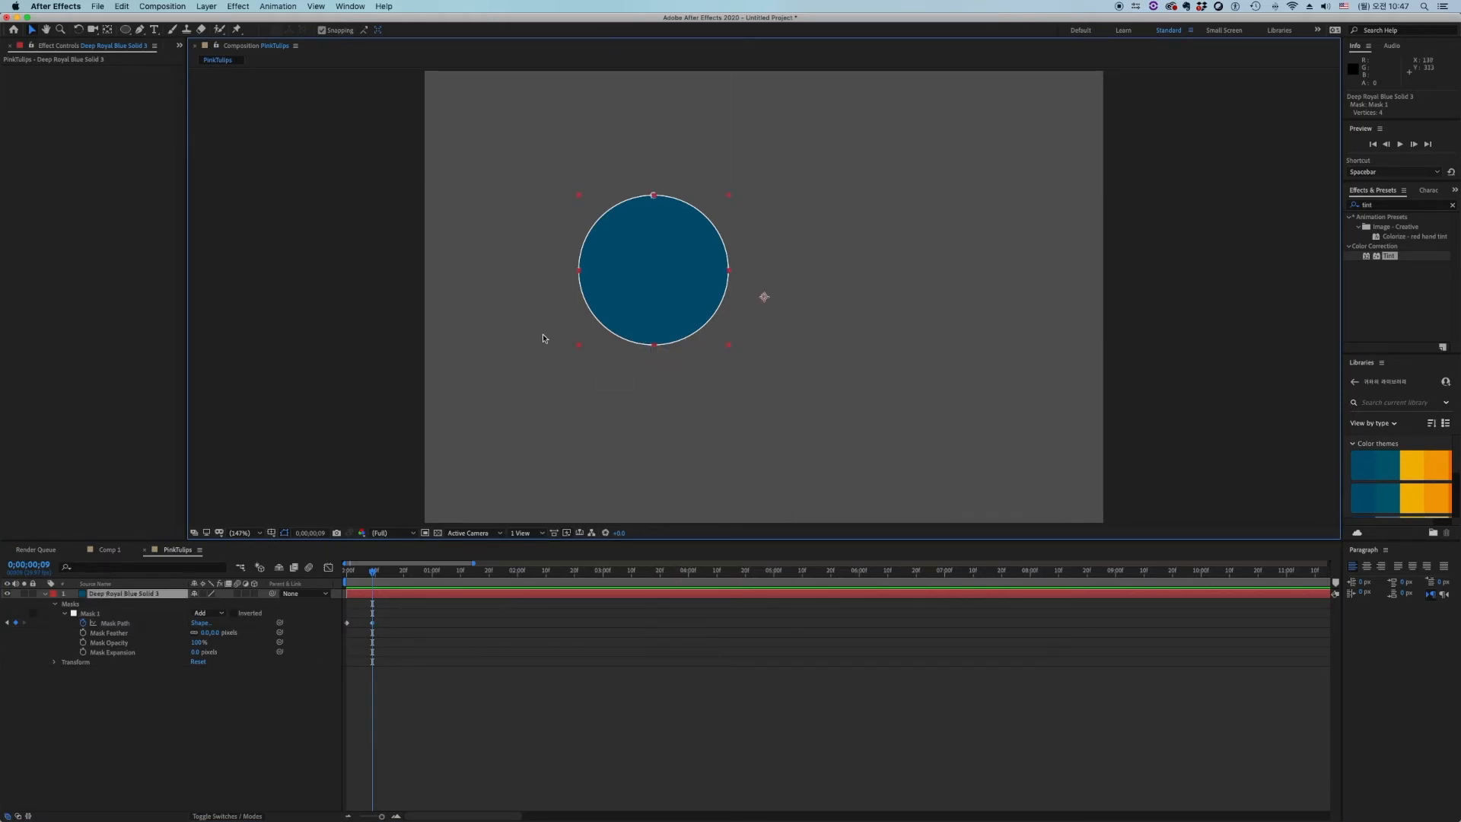
{"action": "double_click", "coordinate": [659, 347]}
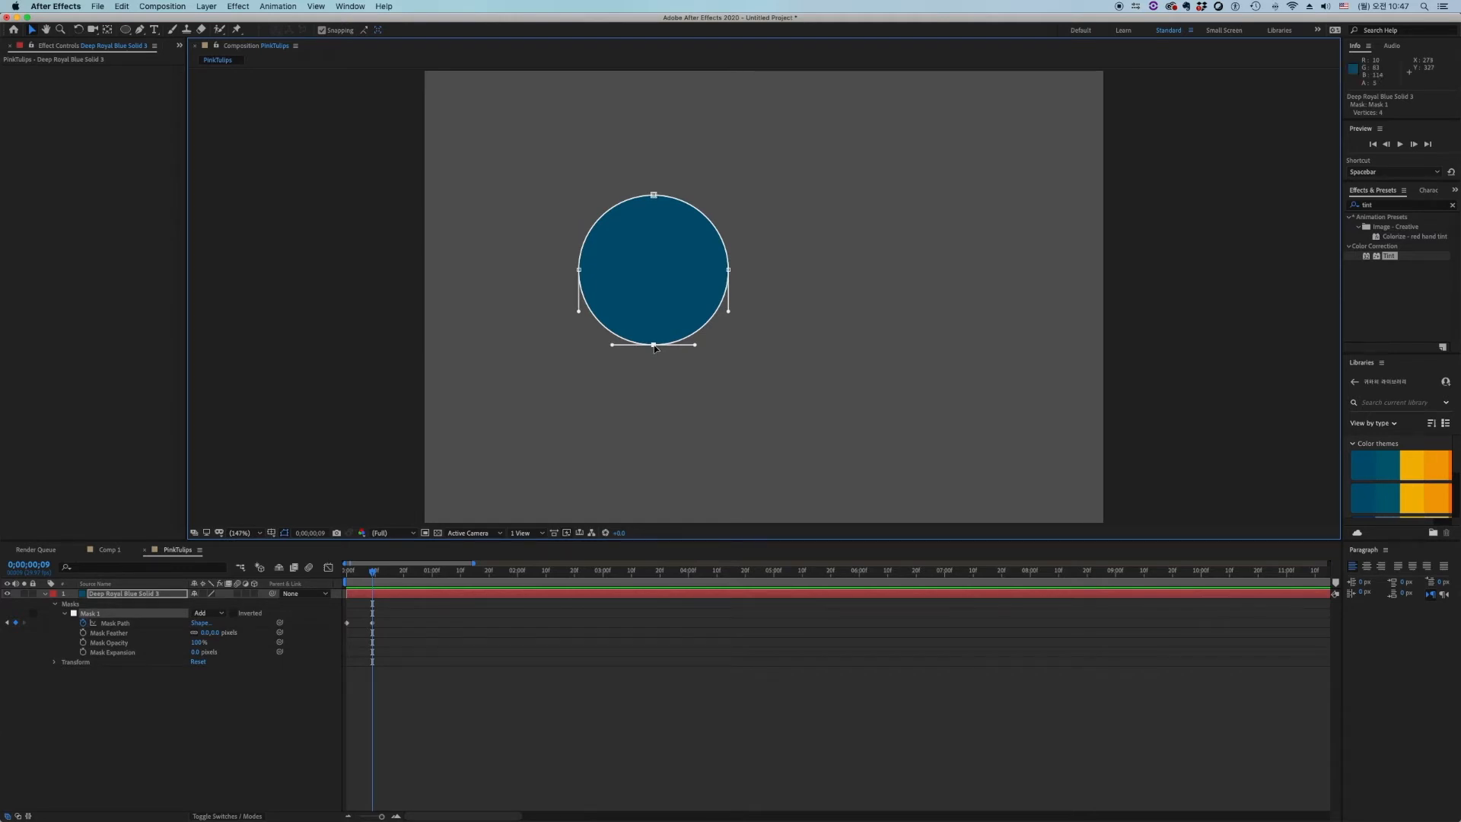
{"action": "left_click", "coordinate": [653, 383]}
{"action": "left_click", "coordinate": [880, 411]}
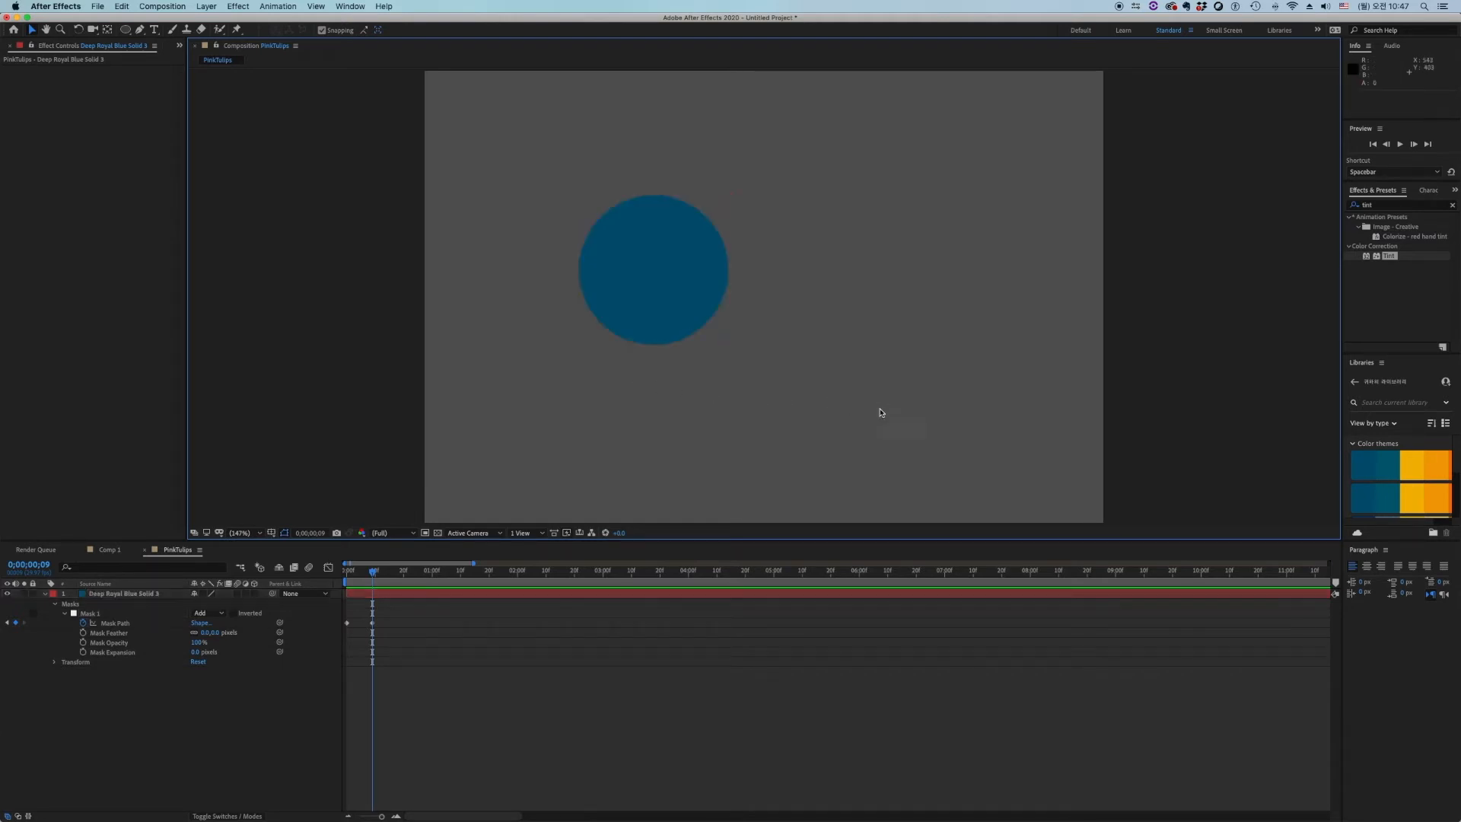
Set the circle's bottom vertex as Mask 1's first vertex at the 0;00;00;09 keyframe.
{"action": "left_click", "coordinate": [631, 361]}
{"action": "left_click", "coordinate": [620, 394]}
{"action": "left_click", "coordinate": [629, 362]}
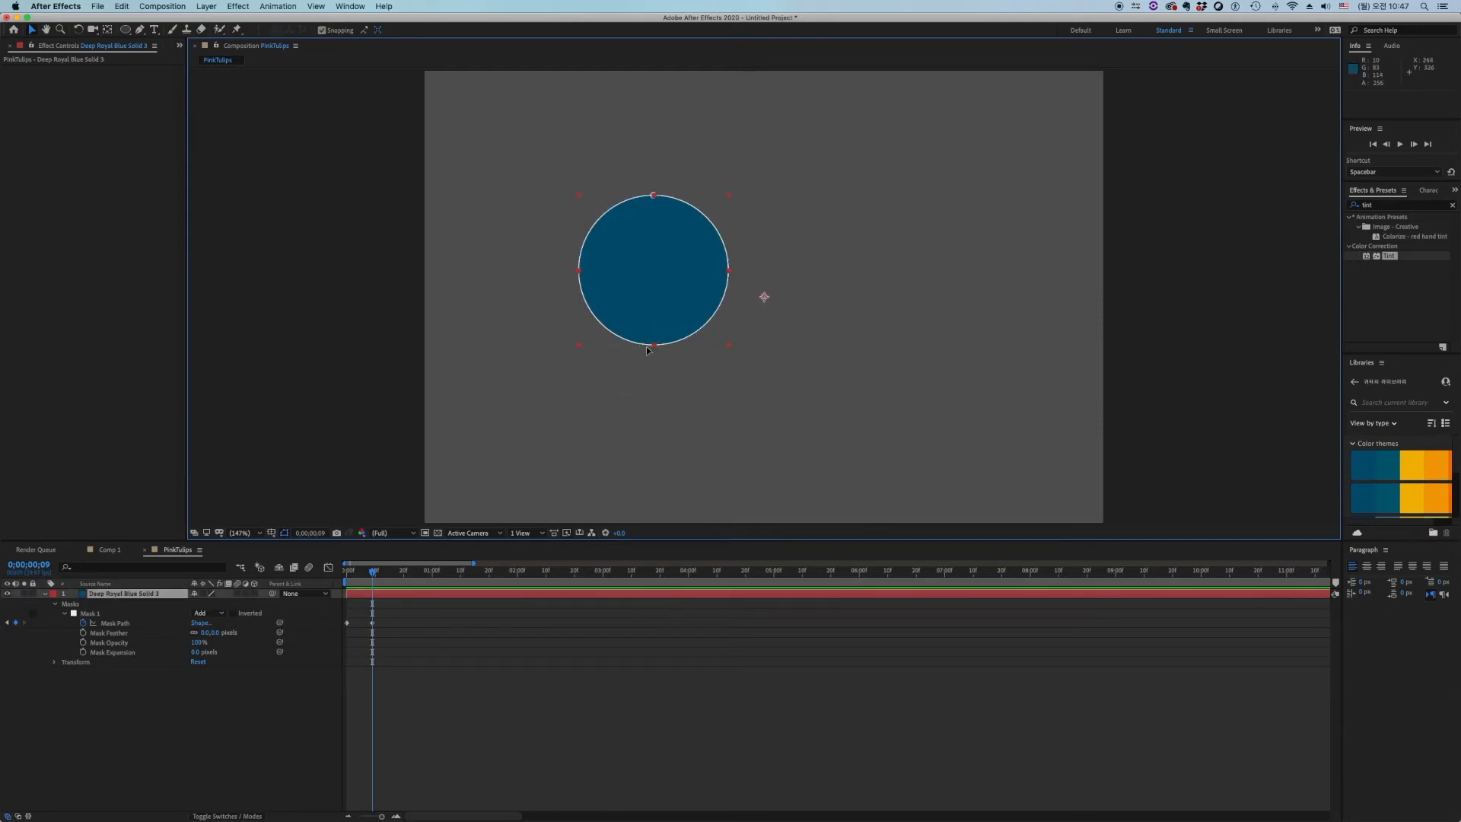
{"action": "left_click", "coordinate": [652, 346]}
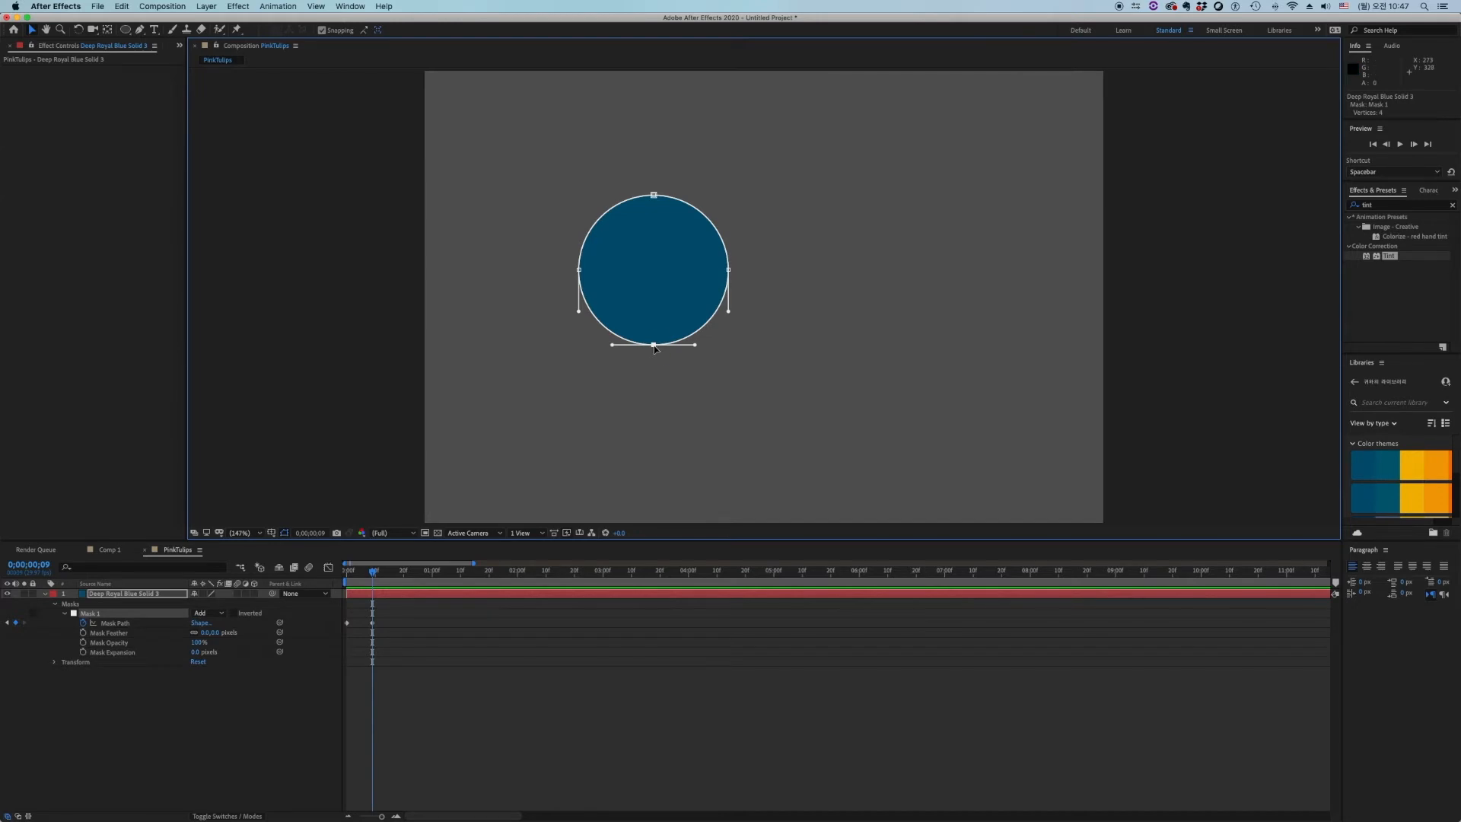
{"action": "right_click", "coordinate": [655, 349]}
{"action": "mouse_move", "coordinate": [667, 369]}
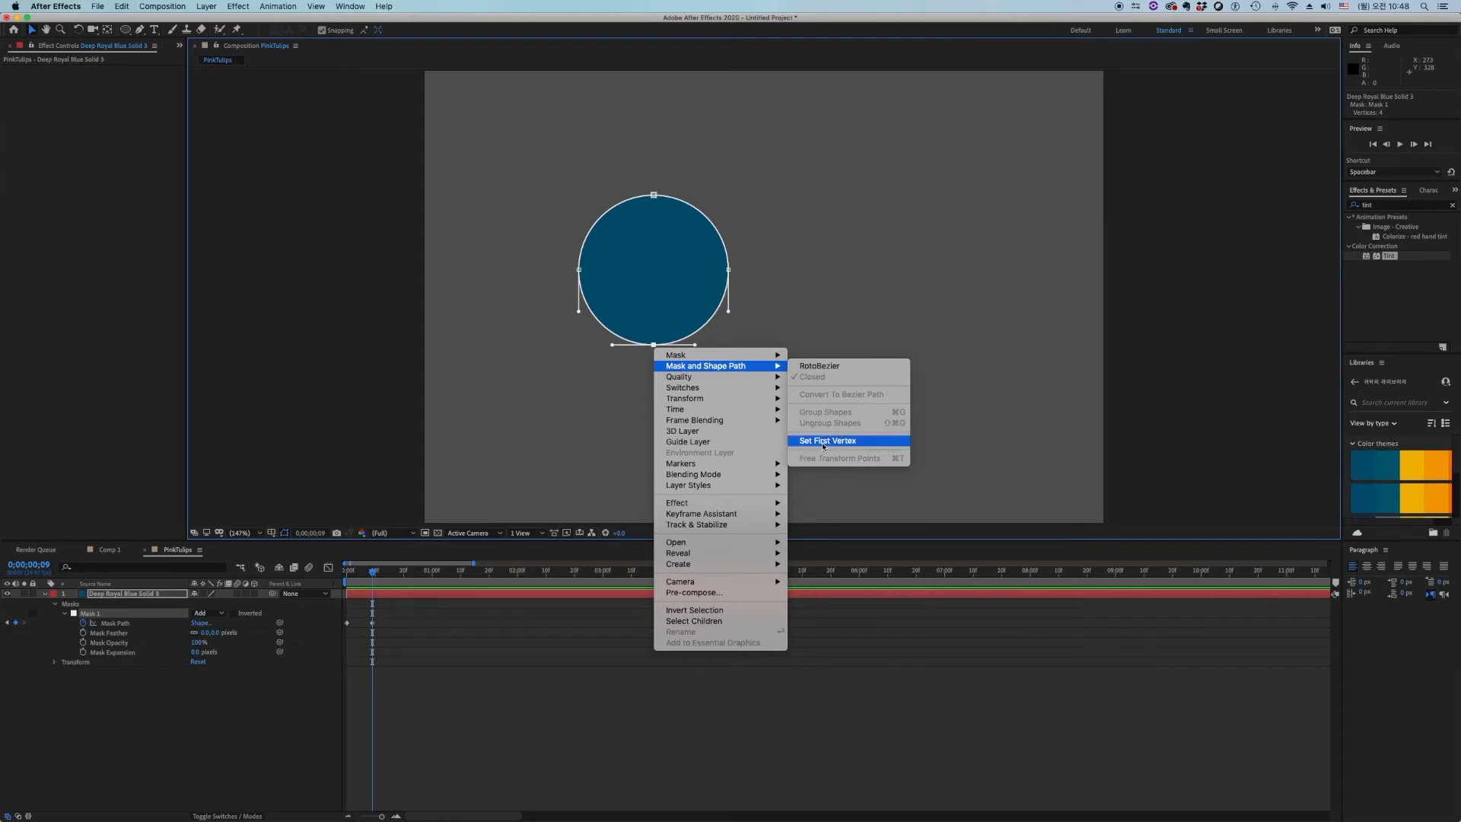
{"action": "left_click", "coordinate": [822, 441]}
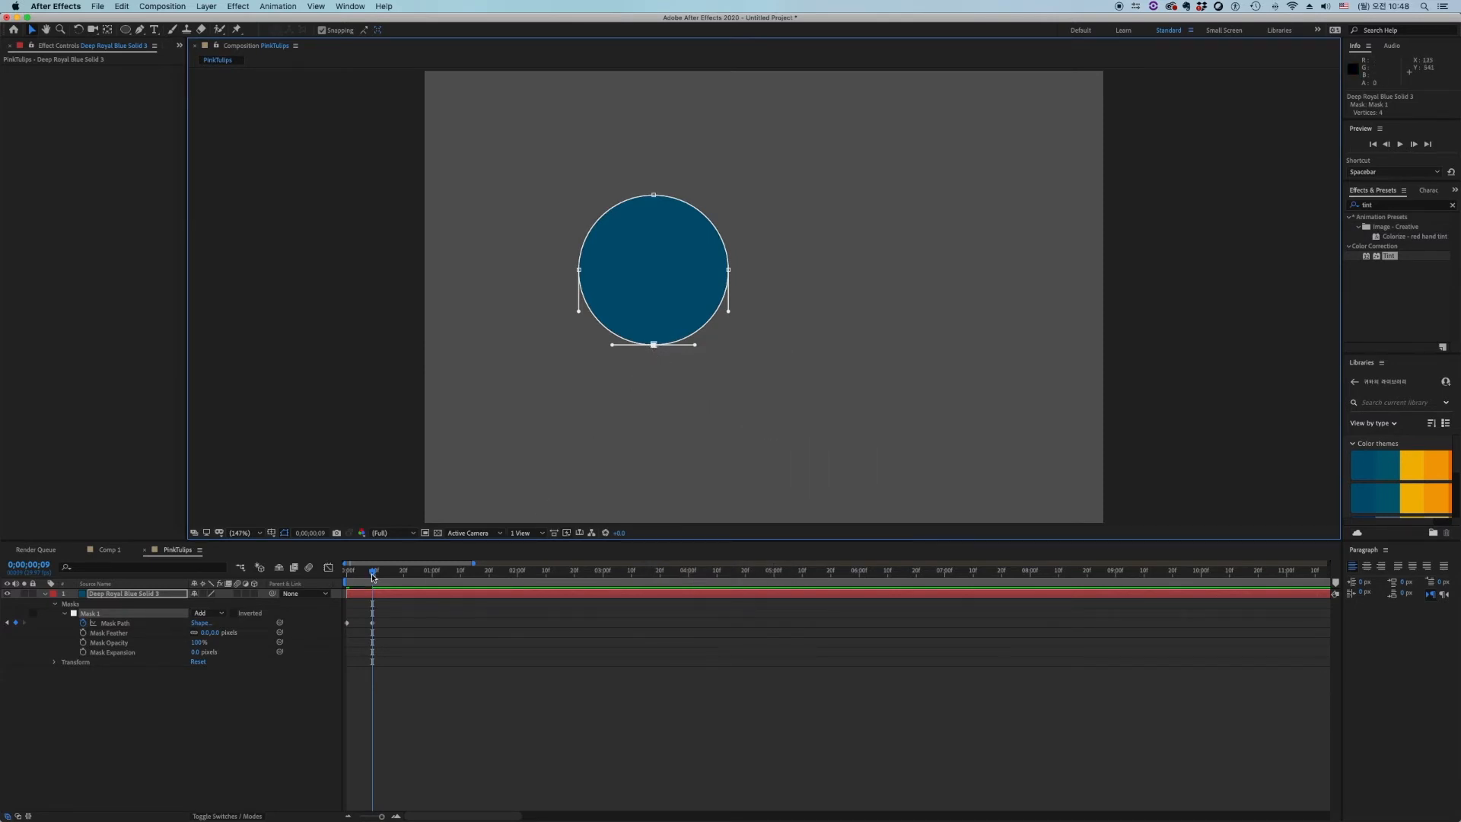
Preview the morph from the start and compare its in-between shape at 0;00;00;04 with the circle at 0;00;00;09.
{"action": "left_click_drag", "start_coordinate": [372, 575], "coordinate": [347, 576]}
{"action": "key", "text": "space"}
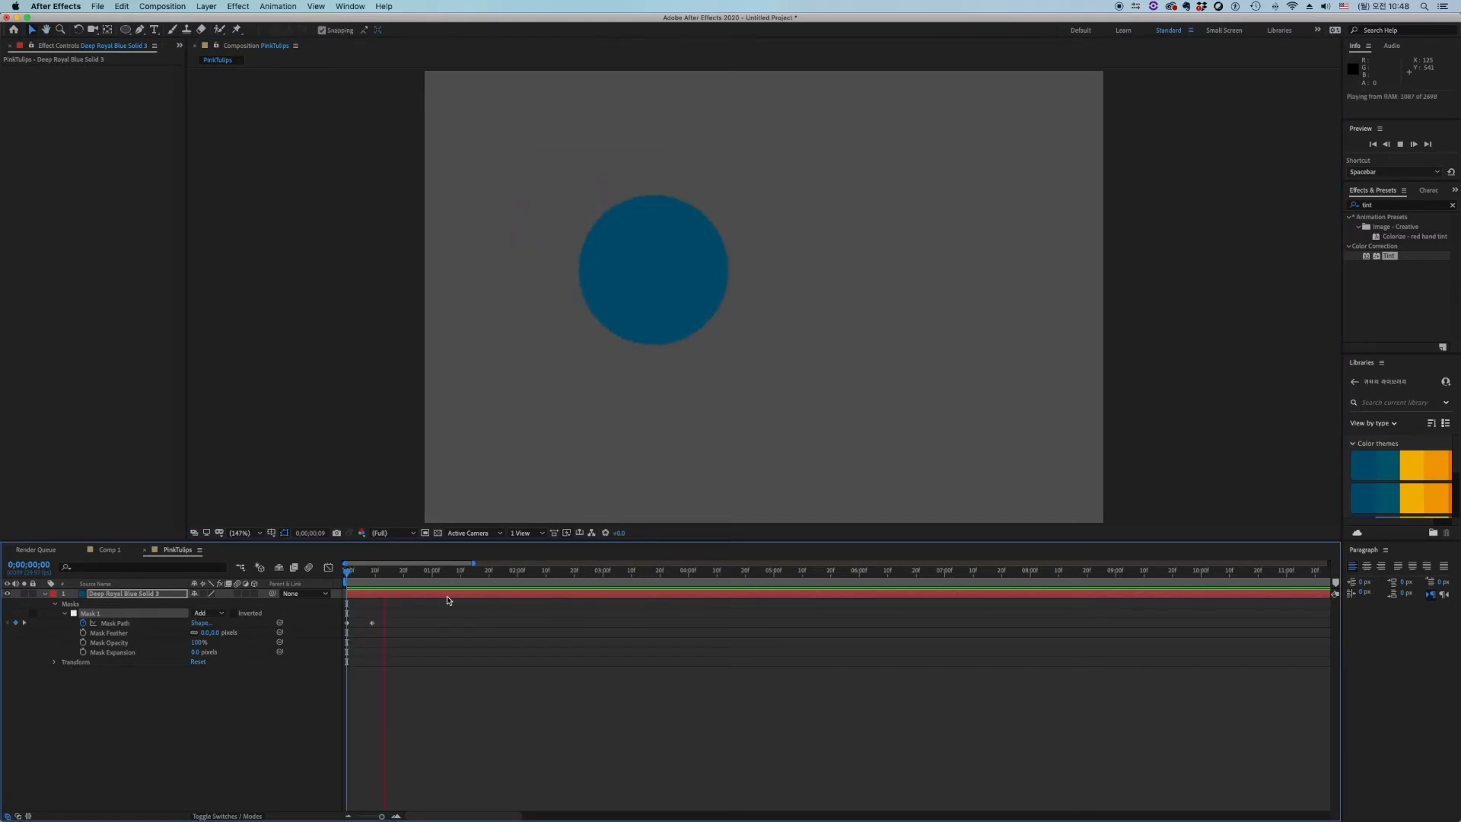
{"action": "left_click", "coordinate": [358, 575]}
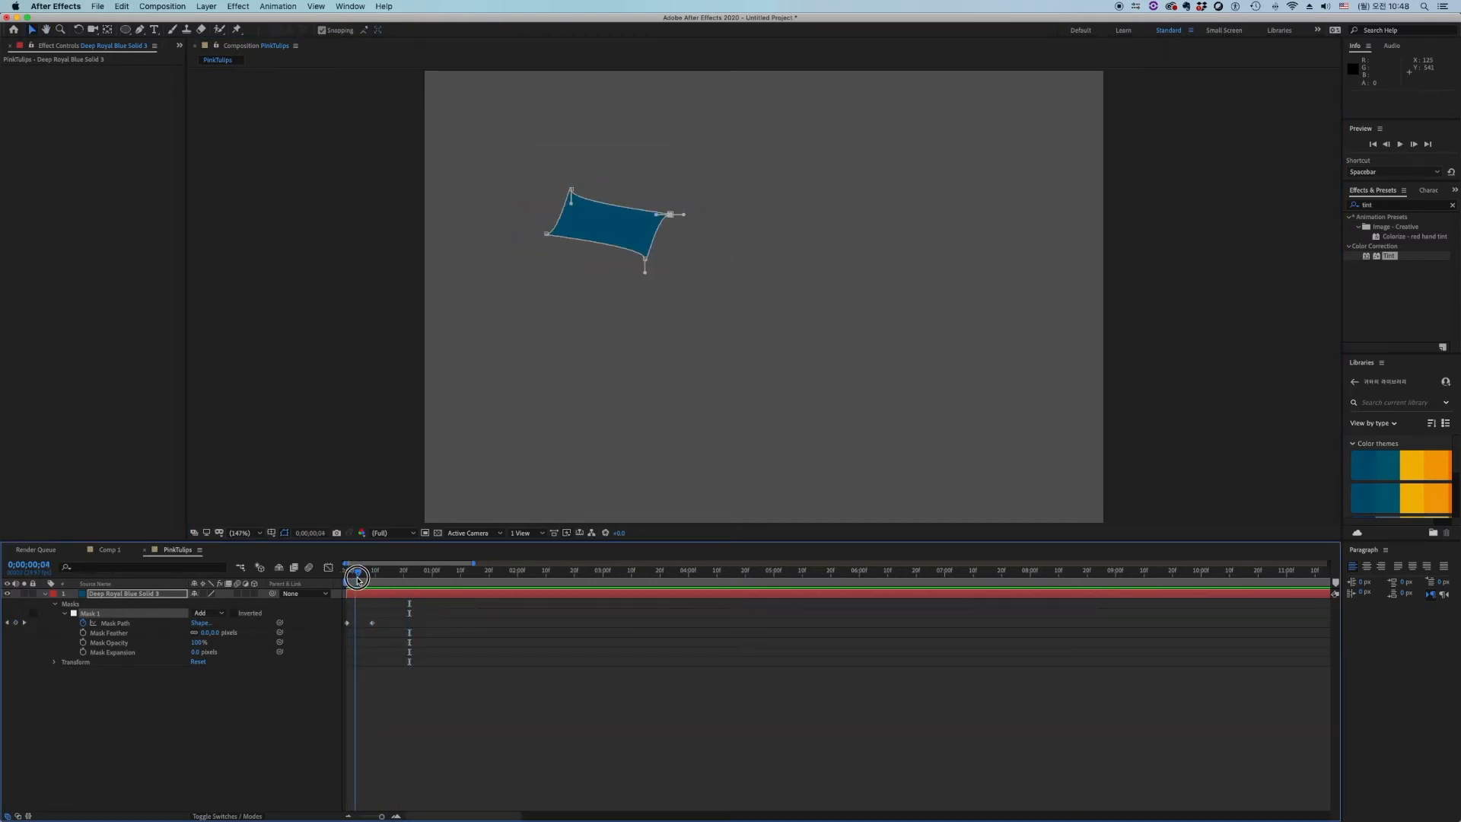
{"action": "mouse_move", "coordinate": [358, 578]}
{"action": "left_mouse_down"}
{"action": "mouse_move", "coordinate": [377, 579]}
{"action": "mouse_move", "coordinate": [336, 581]}
{"action": "mouse_move", "coordinate": [375, 582]}
{"action": "left_mouse_up"}
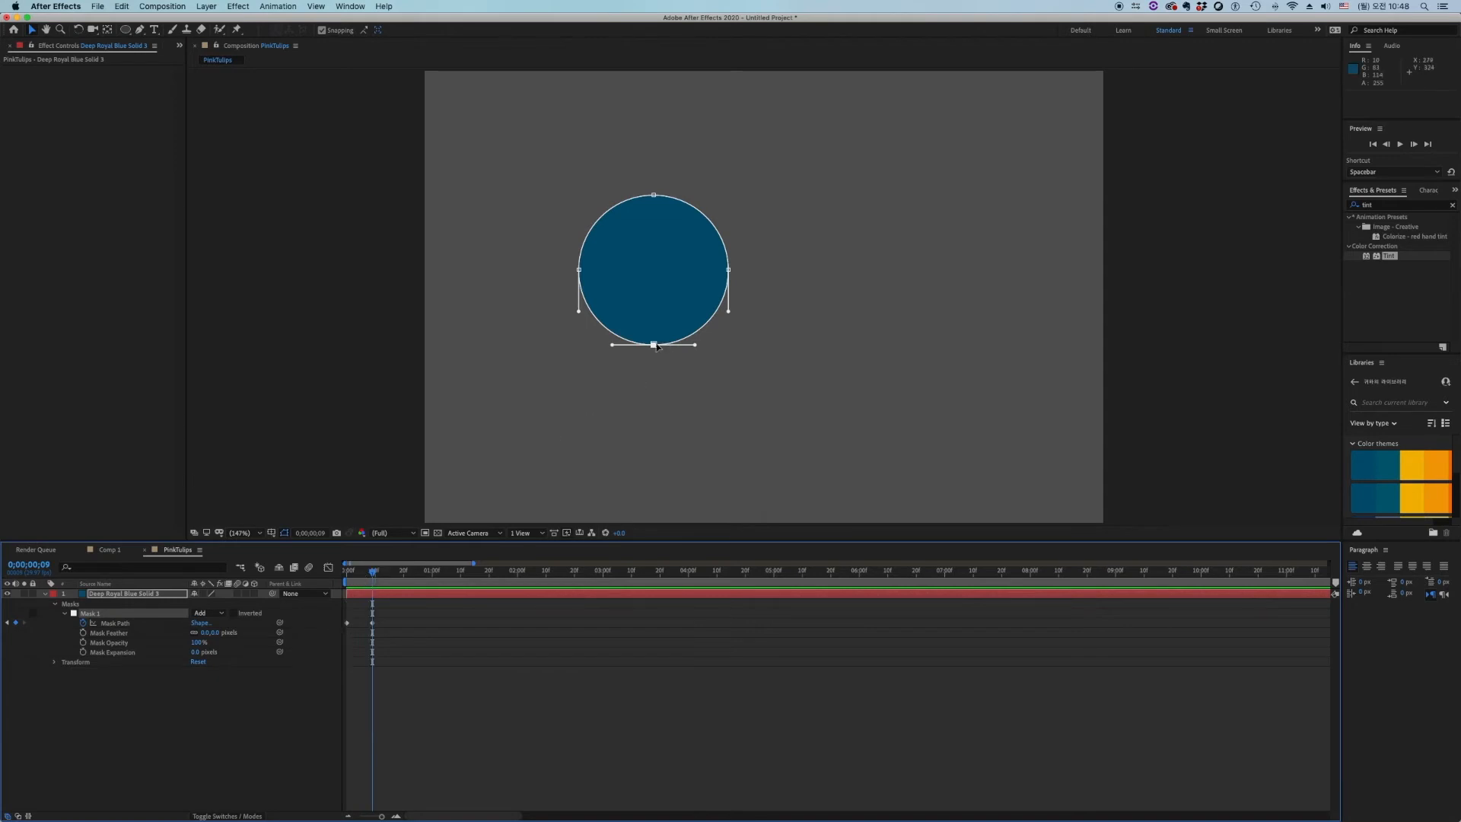
{"action": "mouse_move", "coordinate": [371, 572]}
{"action": "left_mouse_down"}
{"action": "mouse_move", "coordinate": [347, 575]}
{"action": "mouse_move", "coordinate": [394, 586]}
{"action": "mouse_move", "coordinate": [346, 576]}
{"action": "mouse_move", "coordinate": [371, 582]}
{"action": "left_mouse_up"}
{"action": "mouse_move", "coordinate": [372, 574]}
{"action": "left_mouse_down"}
{"action": "mouse_move", "coordinate": [343, 581]}
{"action": "mouse_move", "coordinate": [372, 581]}
{"action": "left_mouse_up"}
{"action": "left_click", "coordinate": [357, 577]}
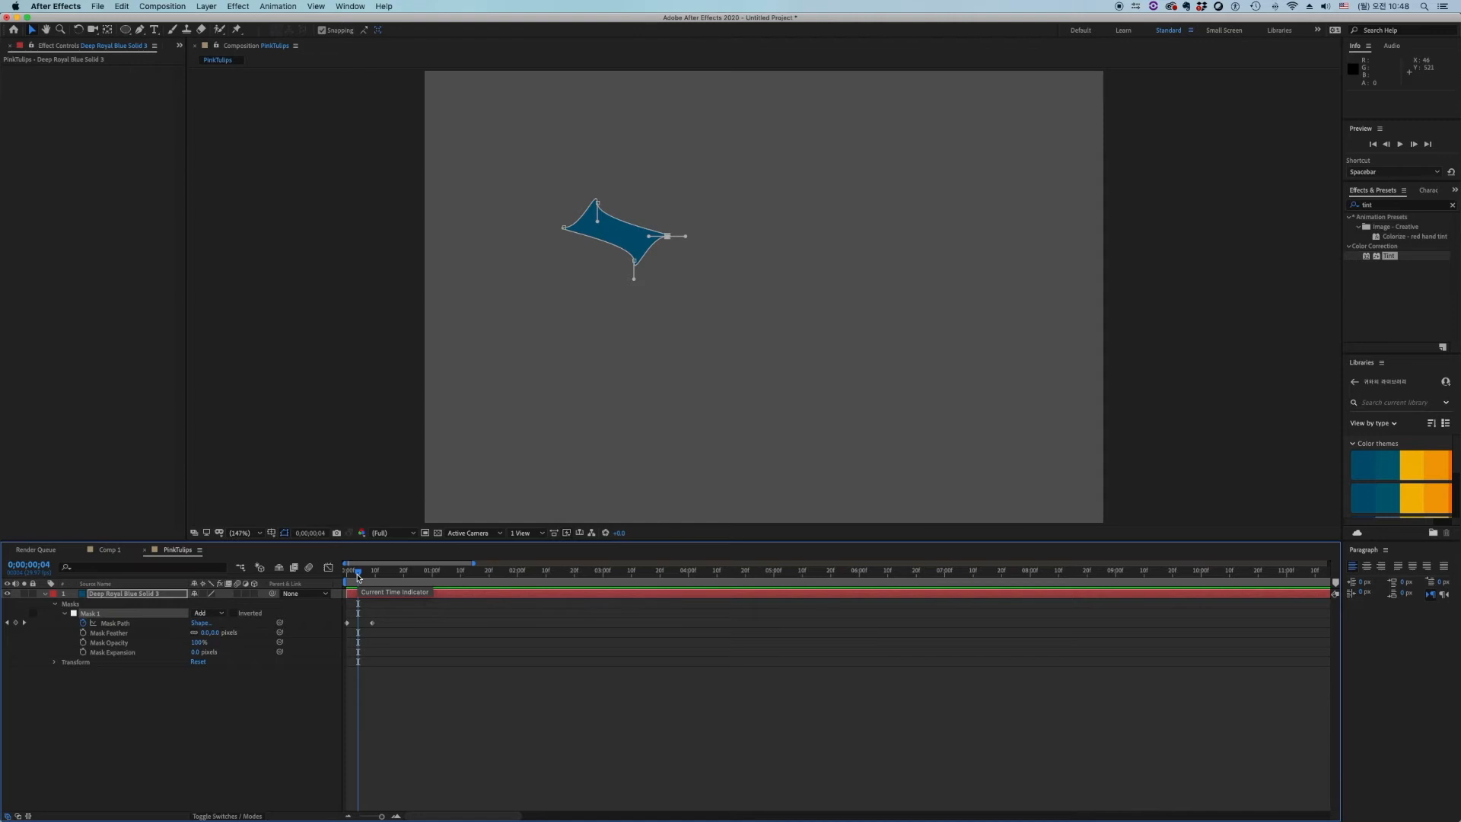
{"action": "key", "text": "k"}
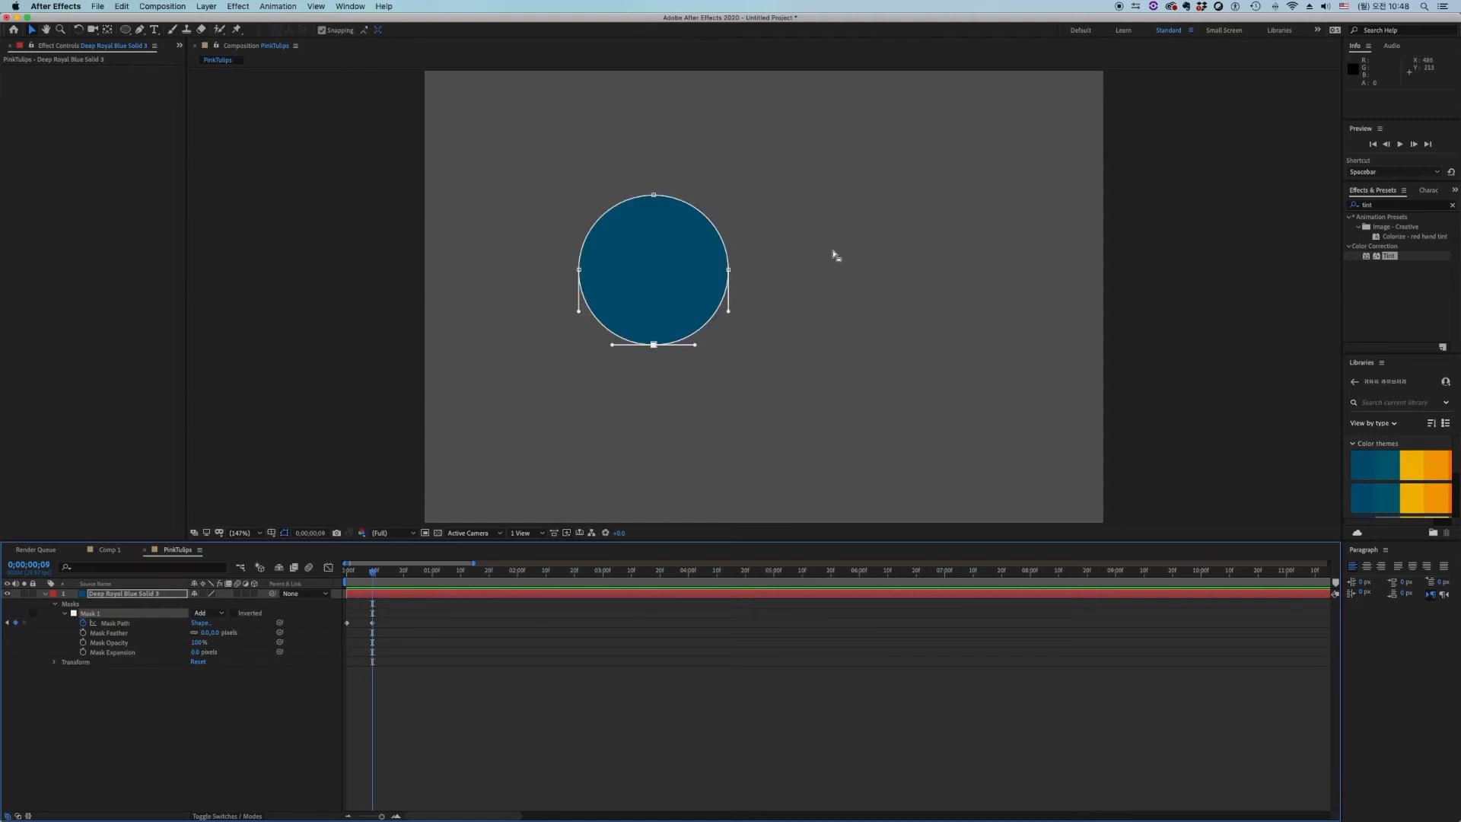
Set the circle's top vertex as Mask 1's first vertex at 0;00;00;09, checking it against the rectangle's first vertex.
{"action": "left_click", "coordinate": [654, 198]}
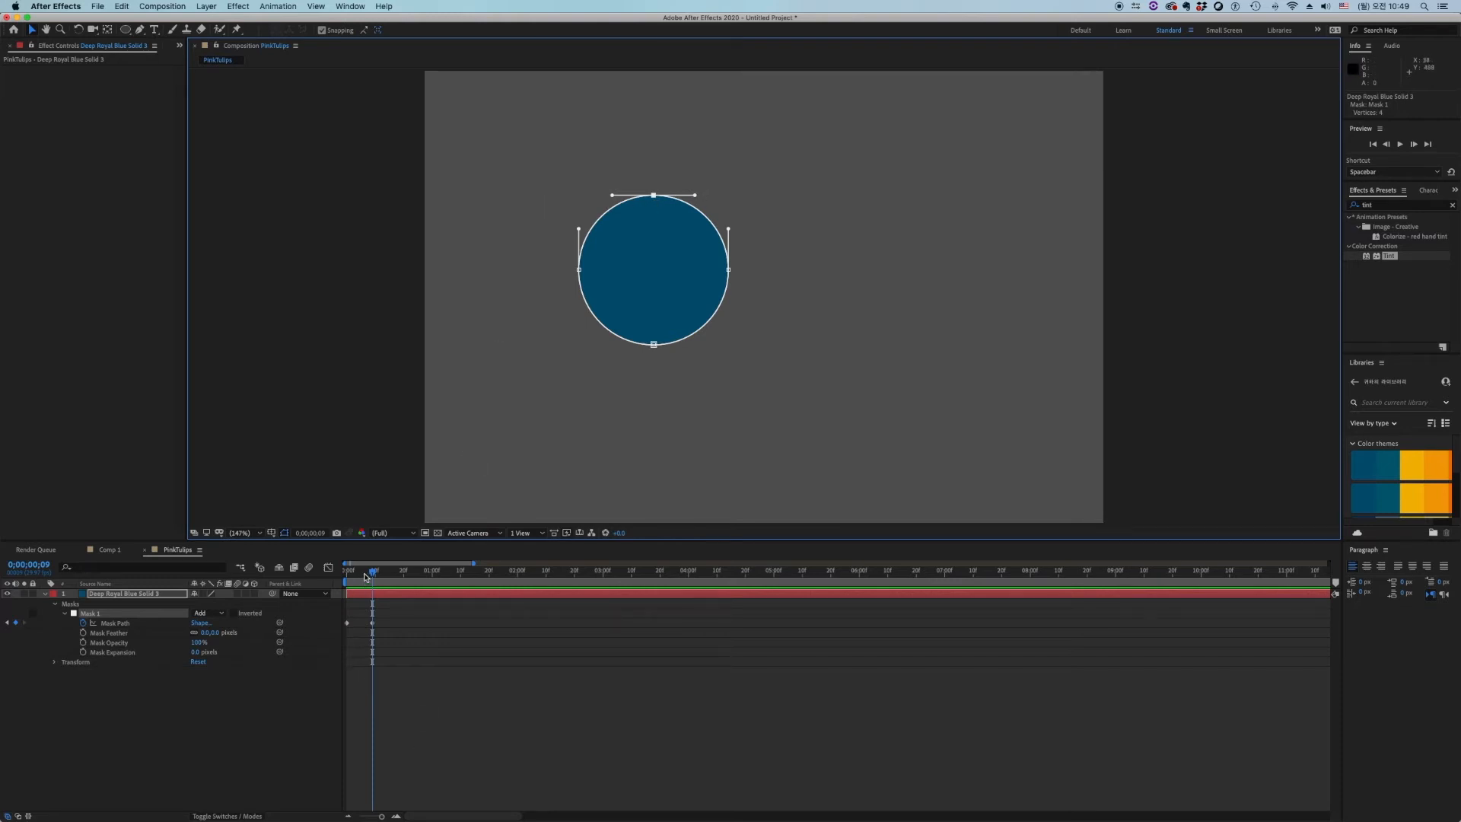
{"action": "left_click_drag", "start_coordinate": [365, 576], "coordinate": [345, 576]}
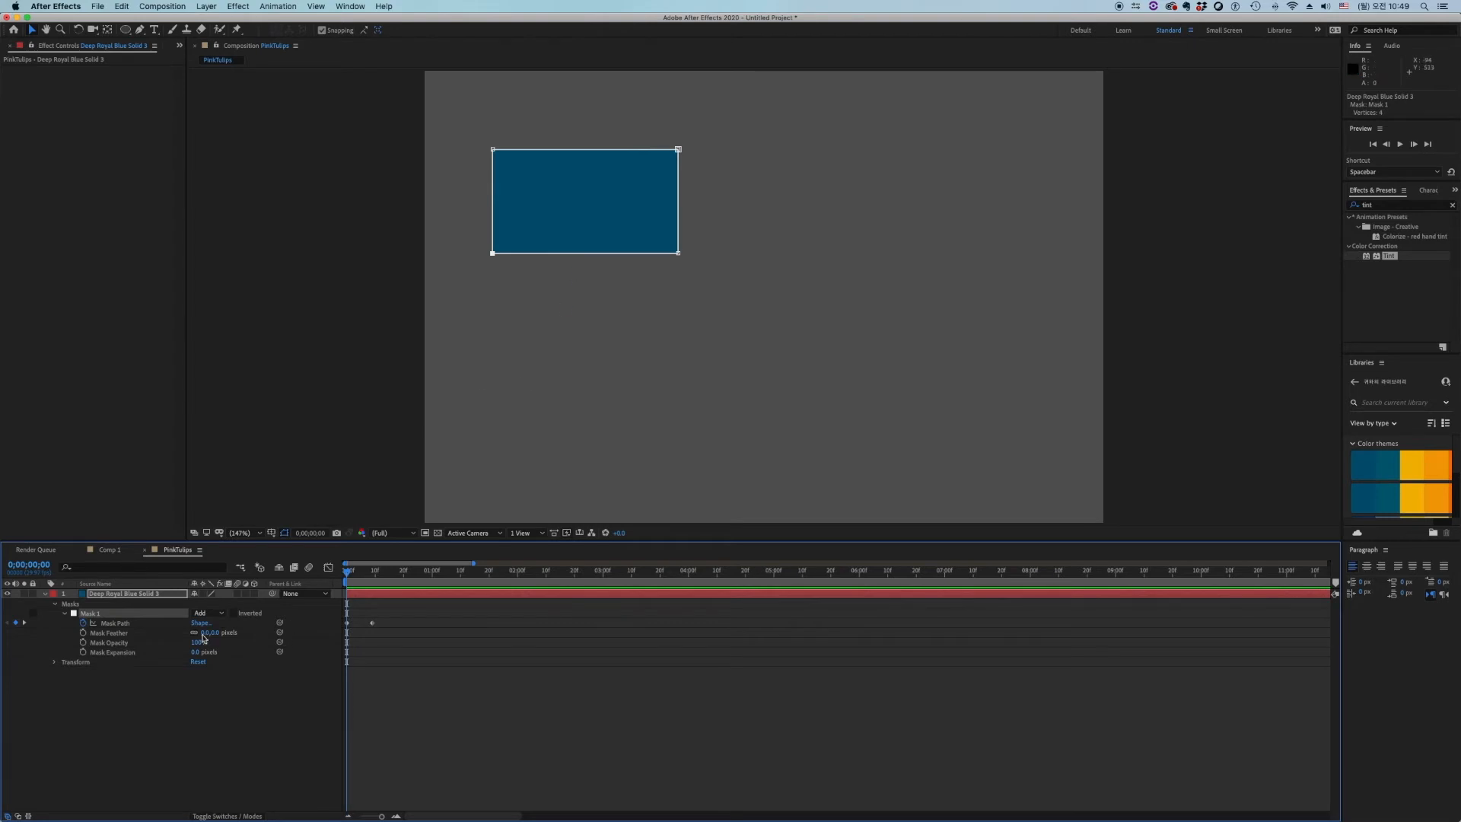
{"action": "left_click", "coordinate": [23, 623]}
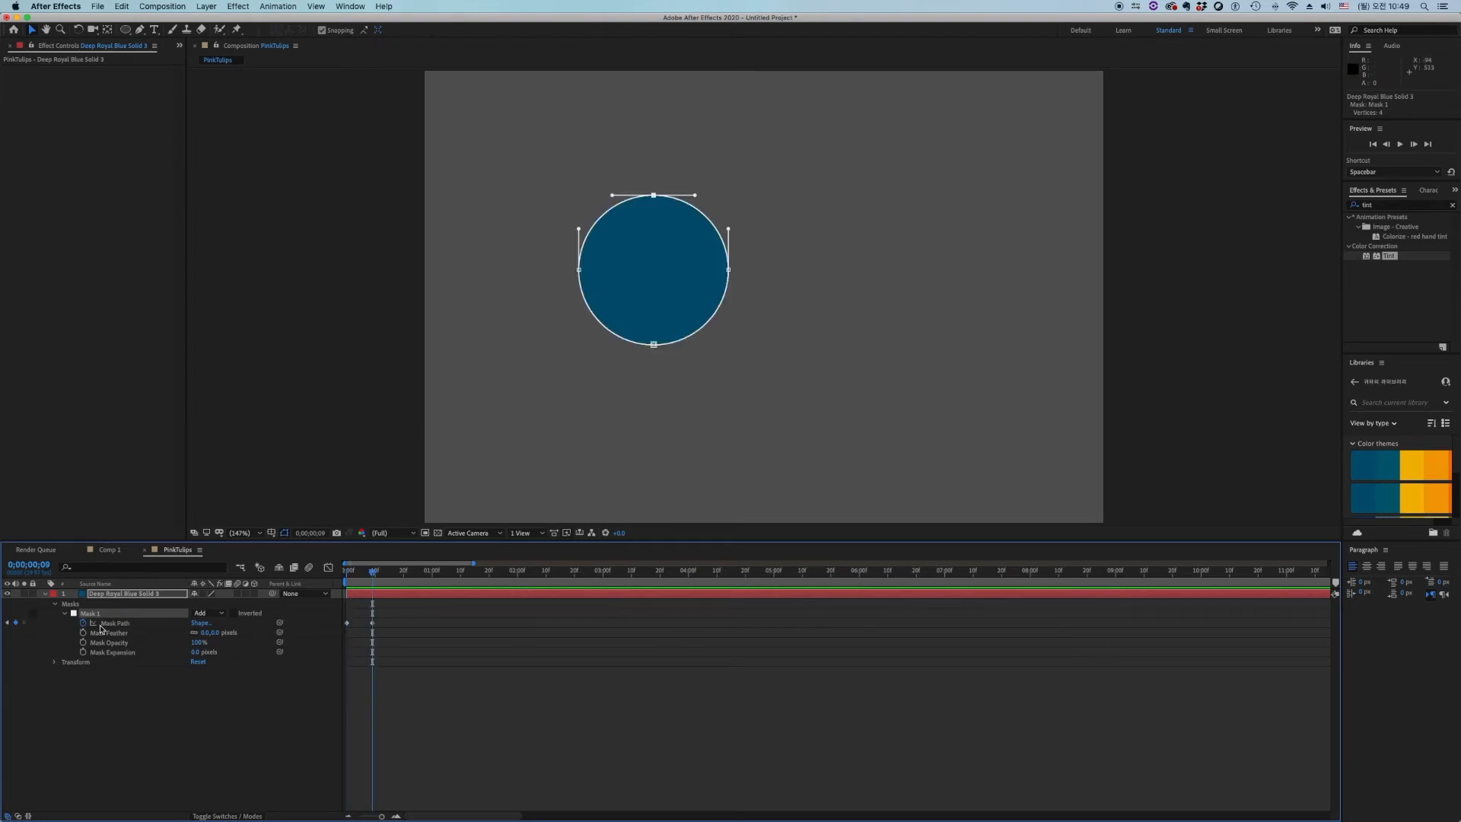
{"action": "right_click", "coordinate": [654, 199]}
{"action": "mouse_move", "coordinate": [673, 216]}
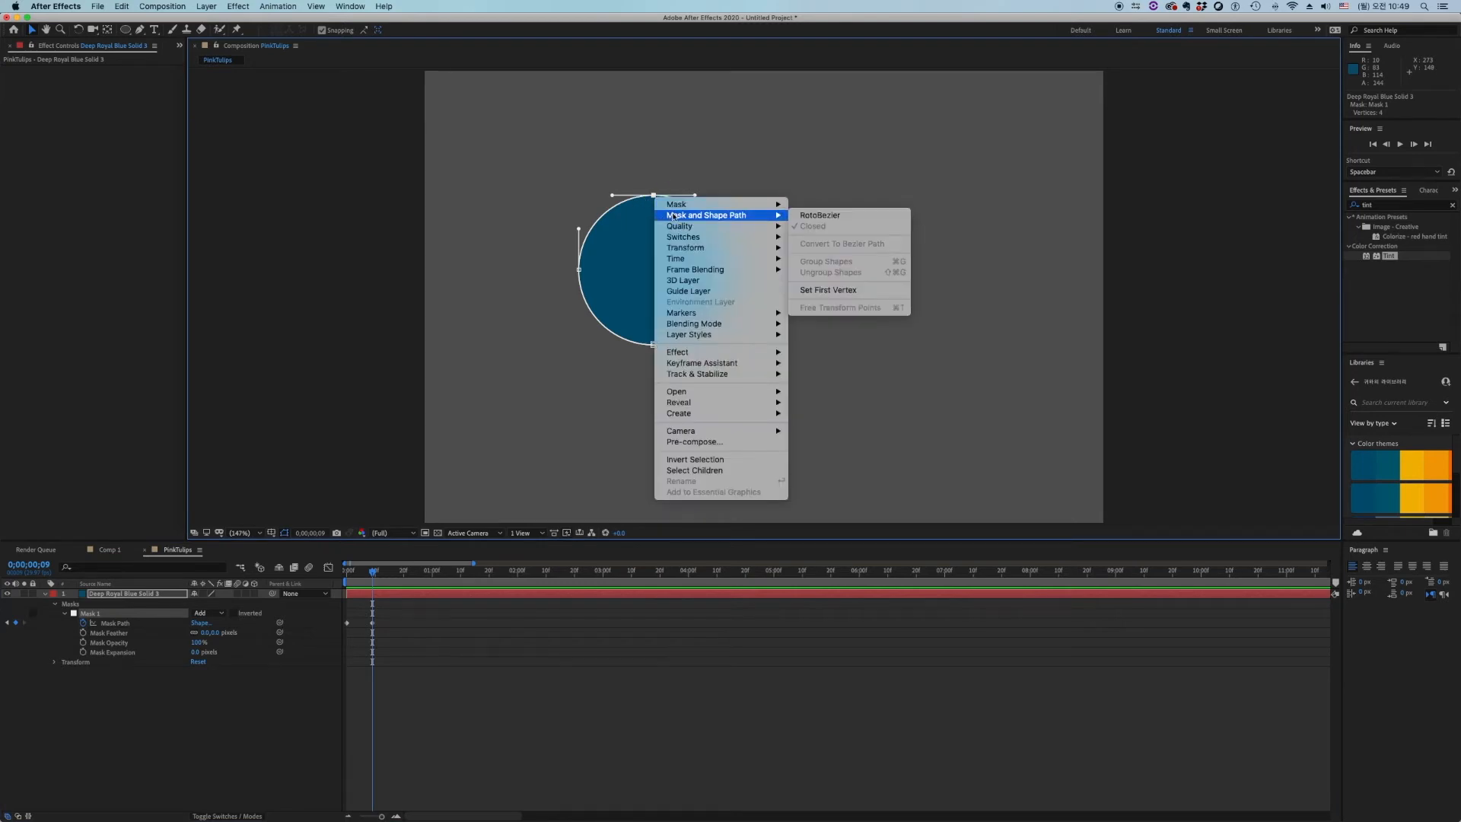
{"action": "left_click", "coordinate": [837, 292]}
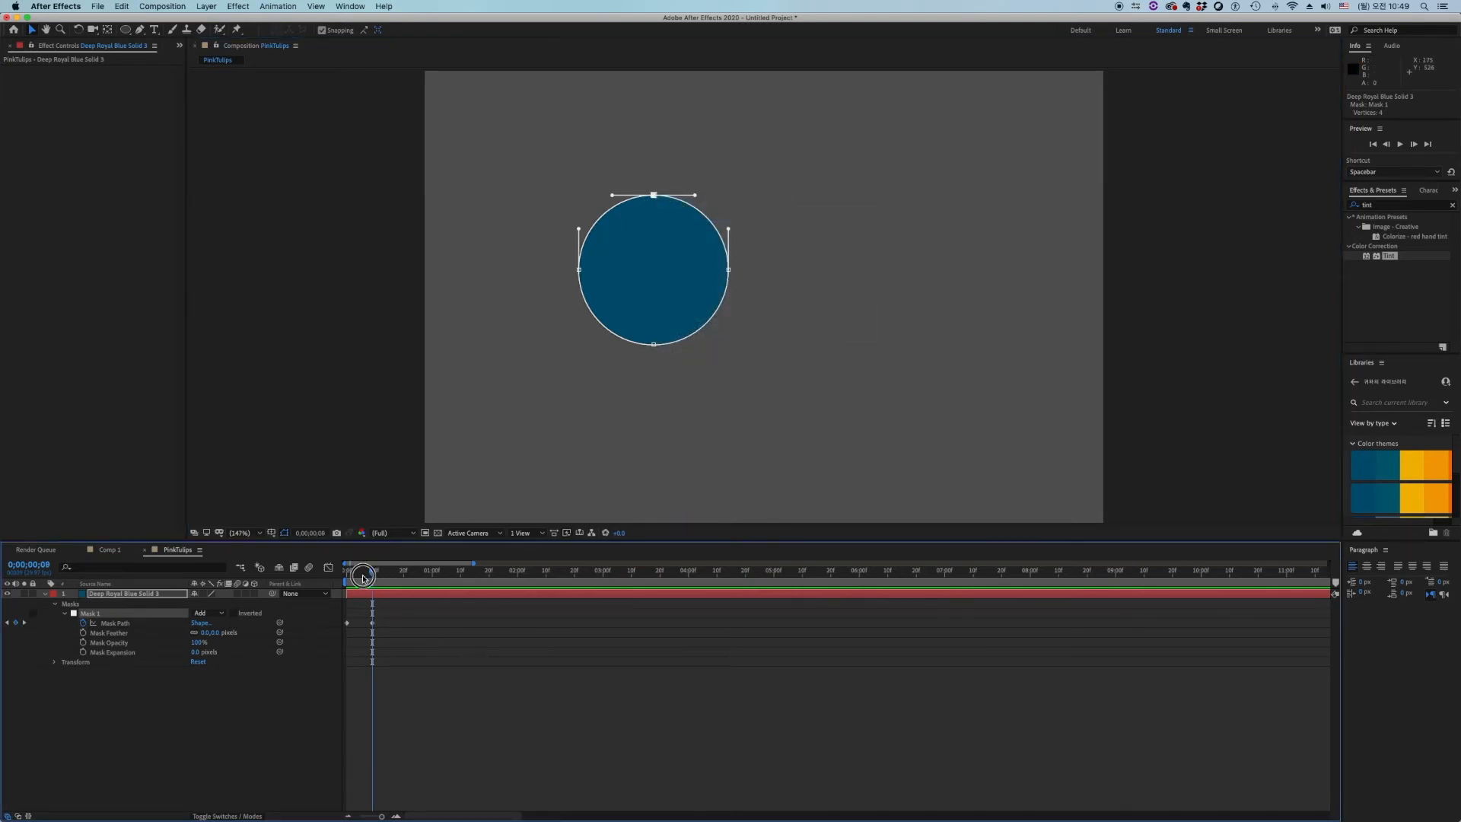
Preview the rectangle-to-circle morph from 0;00;00;00 with the top vertex as first vertex.
{"action": "left_click", "coordinate": [348, 571]}
{"action": "key", "text": "space"}
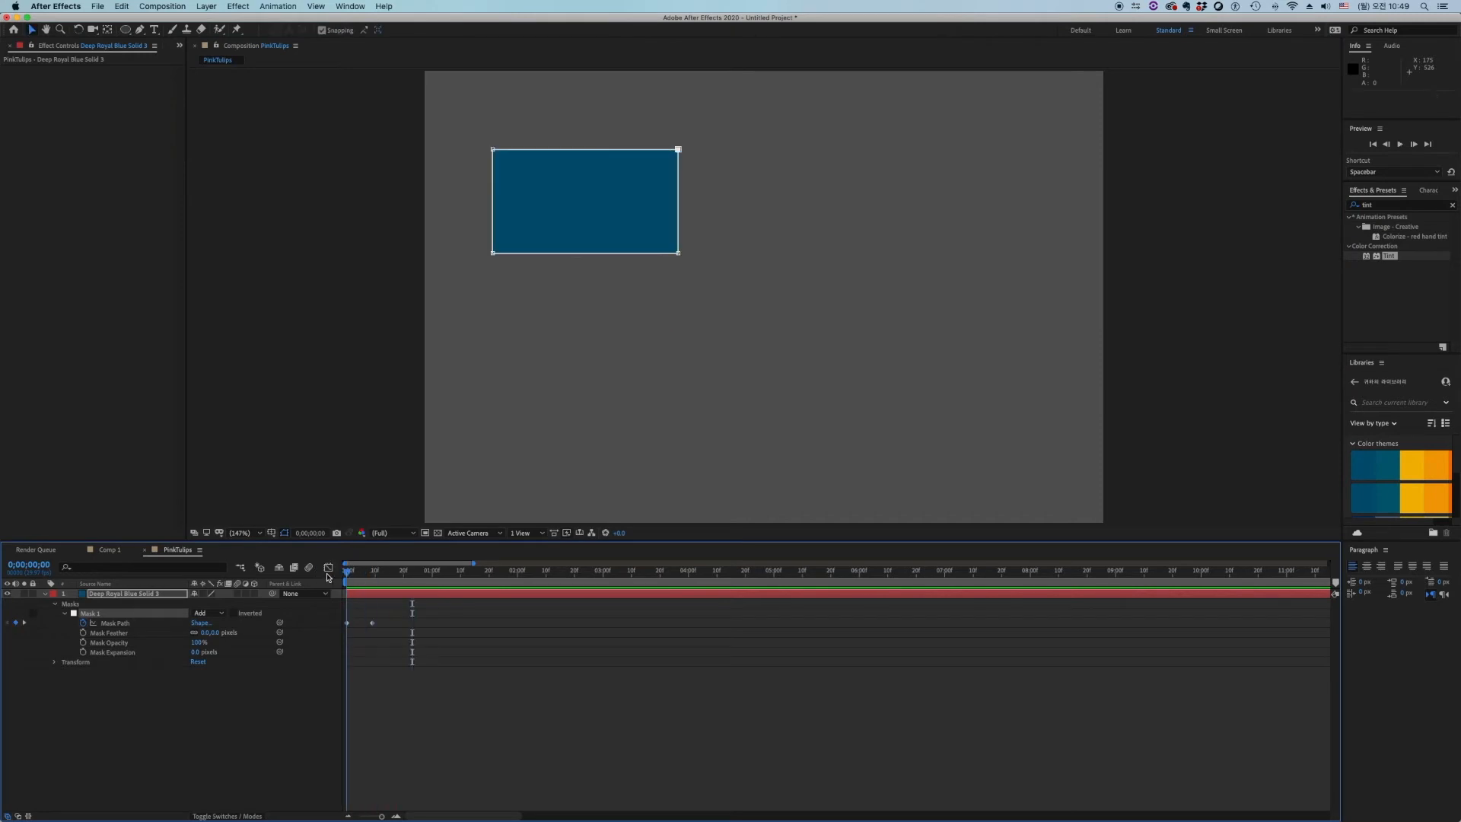
{"action": "key", "text": "space"}
{"action": "left_click", "coordinate": [337, 576]}
Move Mask 1's second Mask Path keyframe out to about 0;00;00;15 and preview the slower morph.
{"action": "left_click_drag", "start_coordinate": [372, 623], "coordinate": [388, 622]}
{"action": "key", "text": "space"}
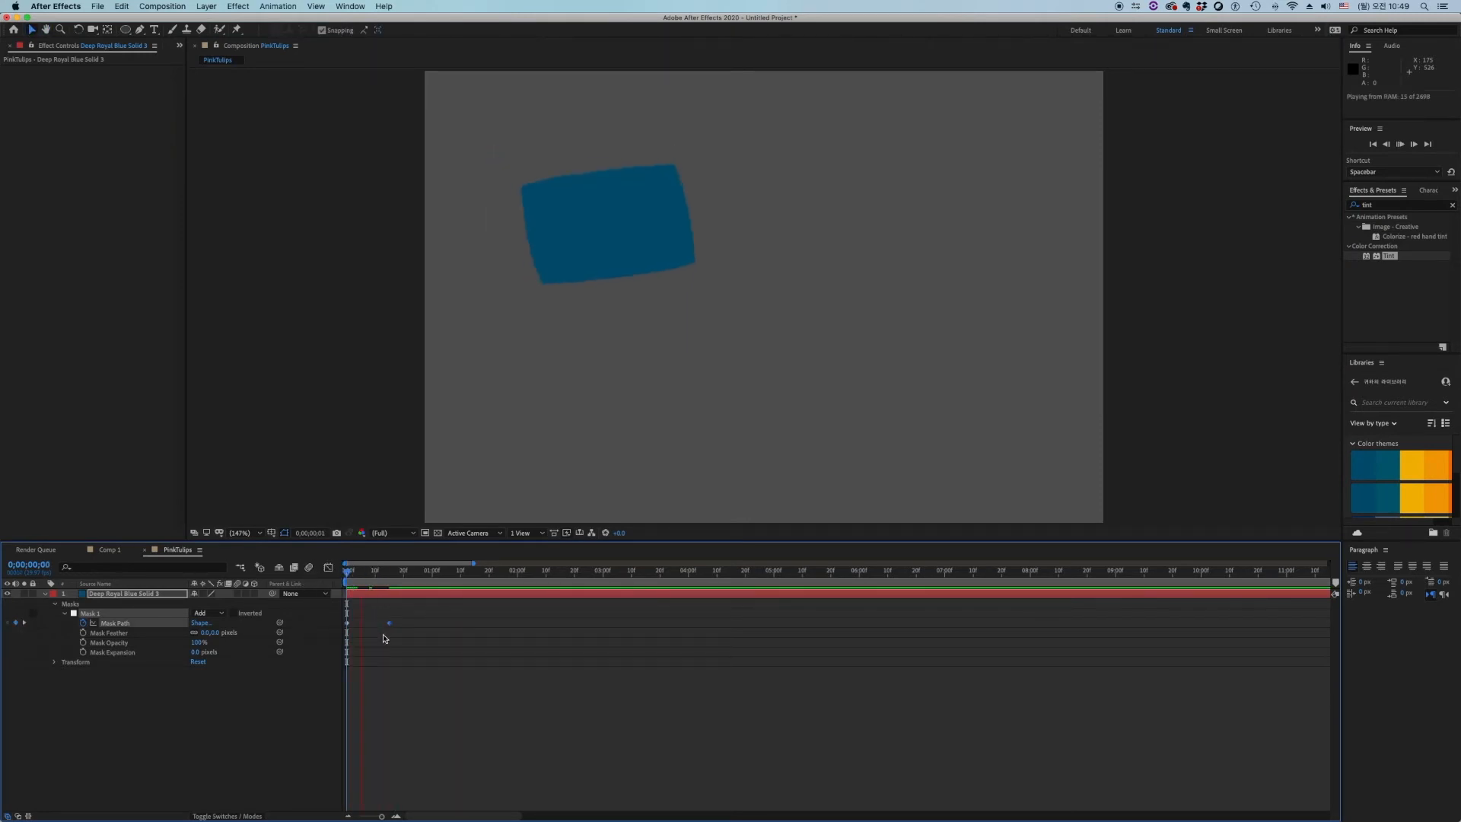
{"action": "key", "text": "space"}
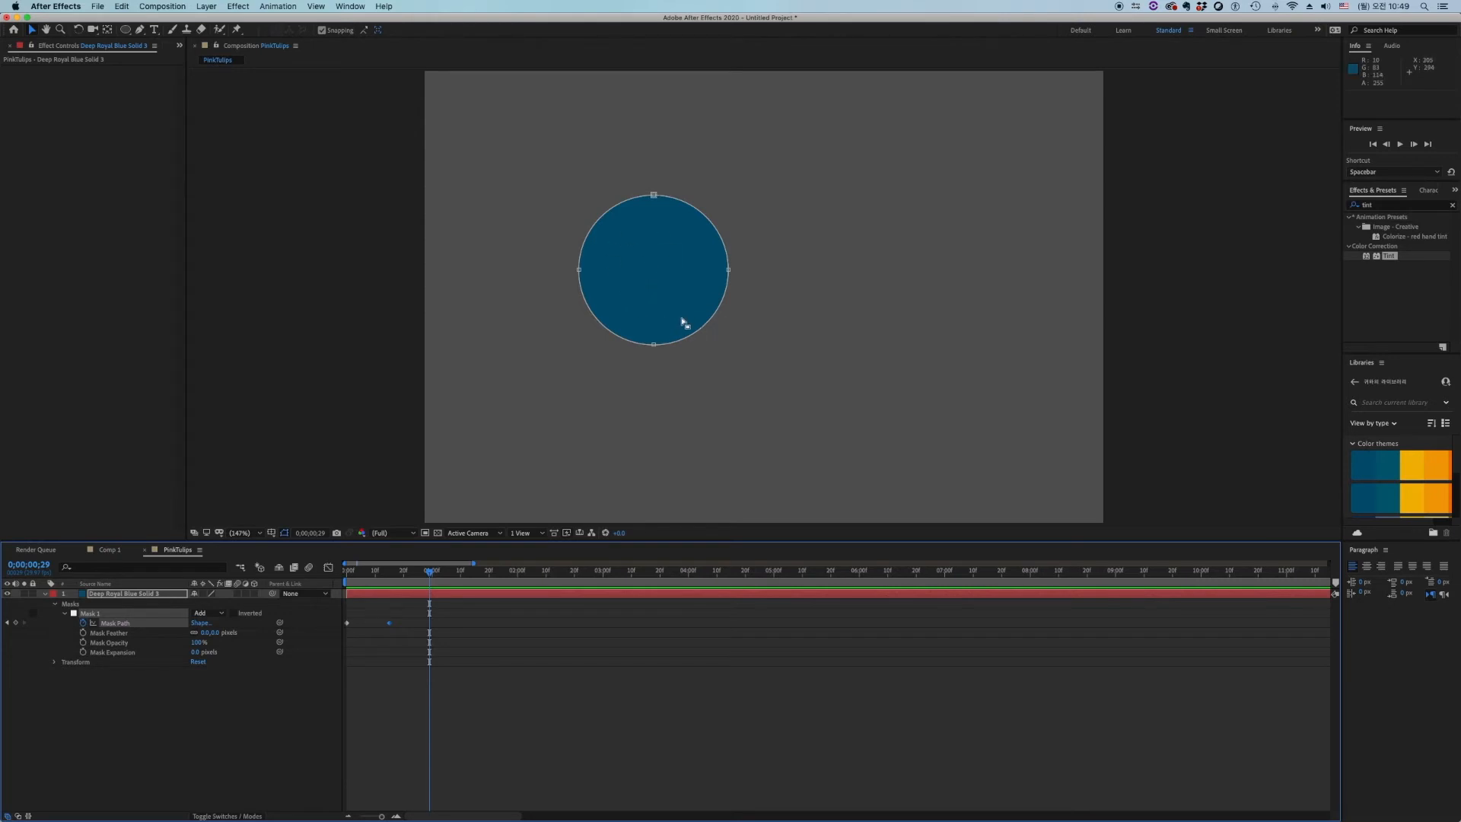
{"action": "left_click_drag", "start_coordinate": [423, 576], "coordinate": [339, 577]}
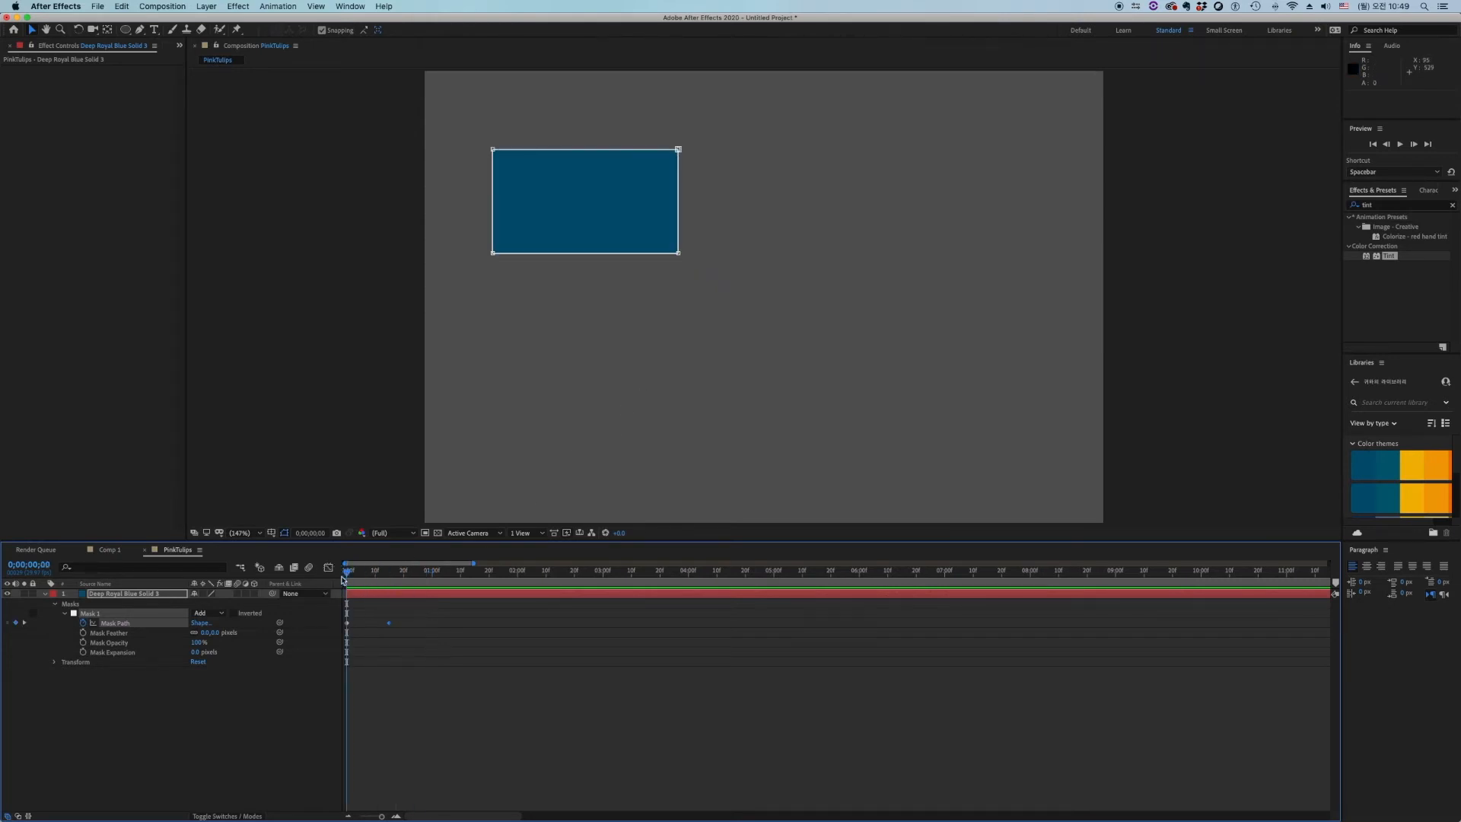
{"action": "key", "text": "space"}
{"action": "key", "text": "space"}
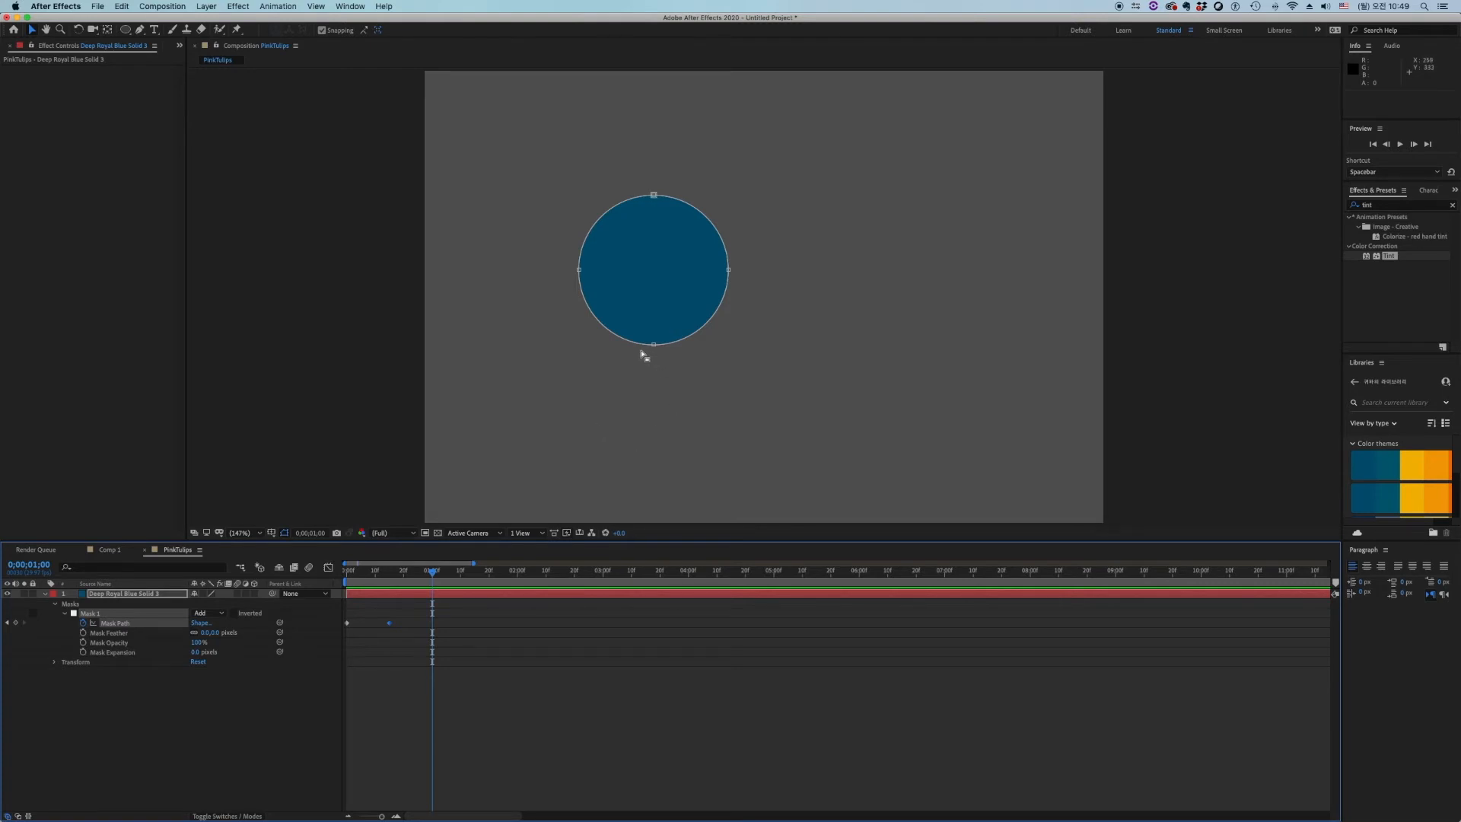
Add a tilted five-pointed star mask to Deep Royal Blue Solid 3, to the right of the circle.
{"action": "left_click", "coordinate": [176, 709]}
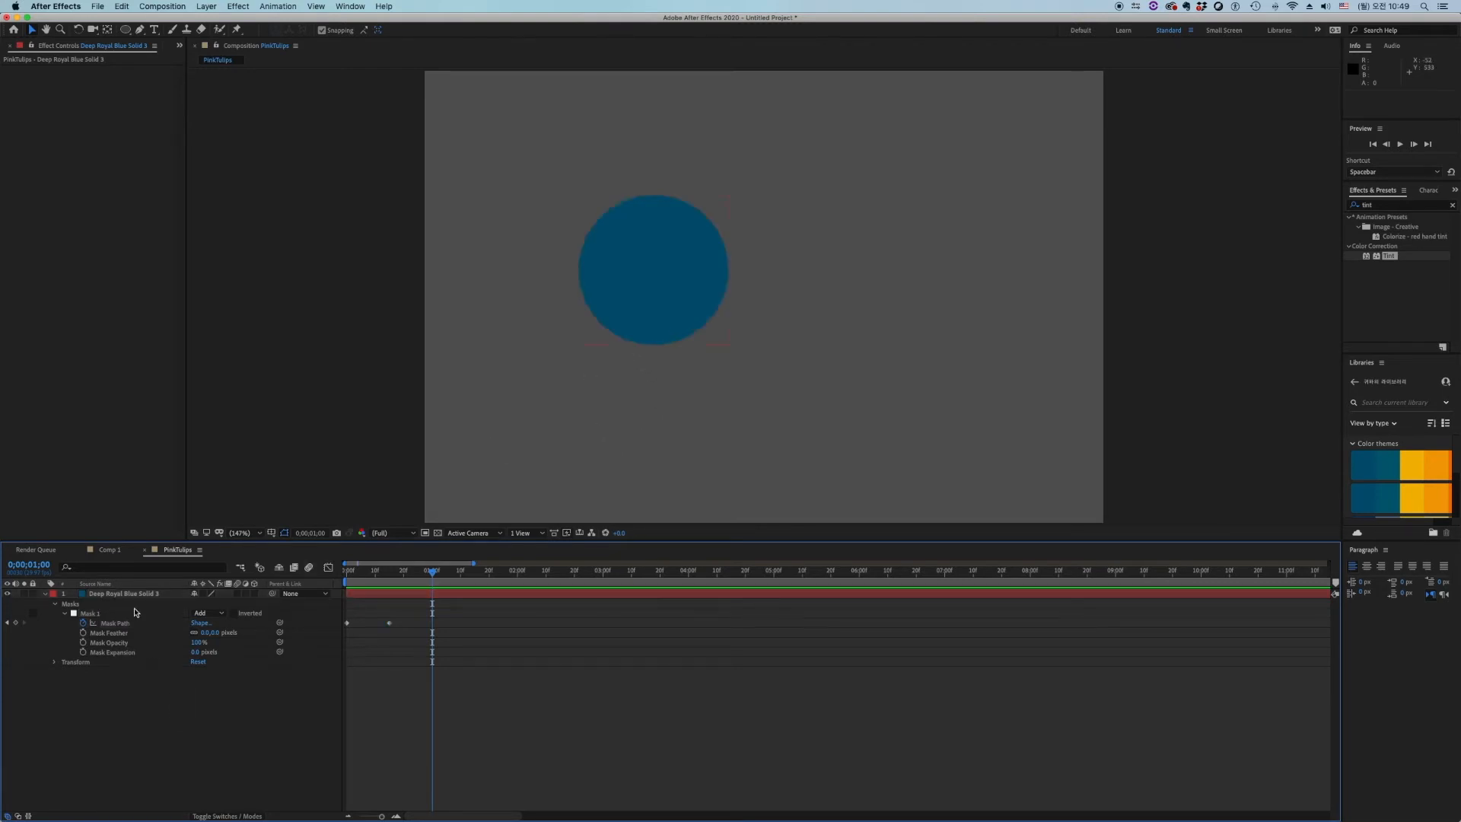
{"action": "left_click", "coordinate": [131, 598]}
{"action": "left_click_drag", "start_coordinate": [126, 29], "coordinate": [166, 81]}
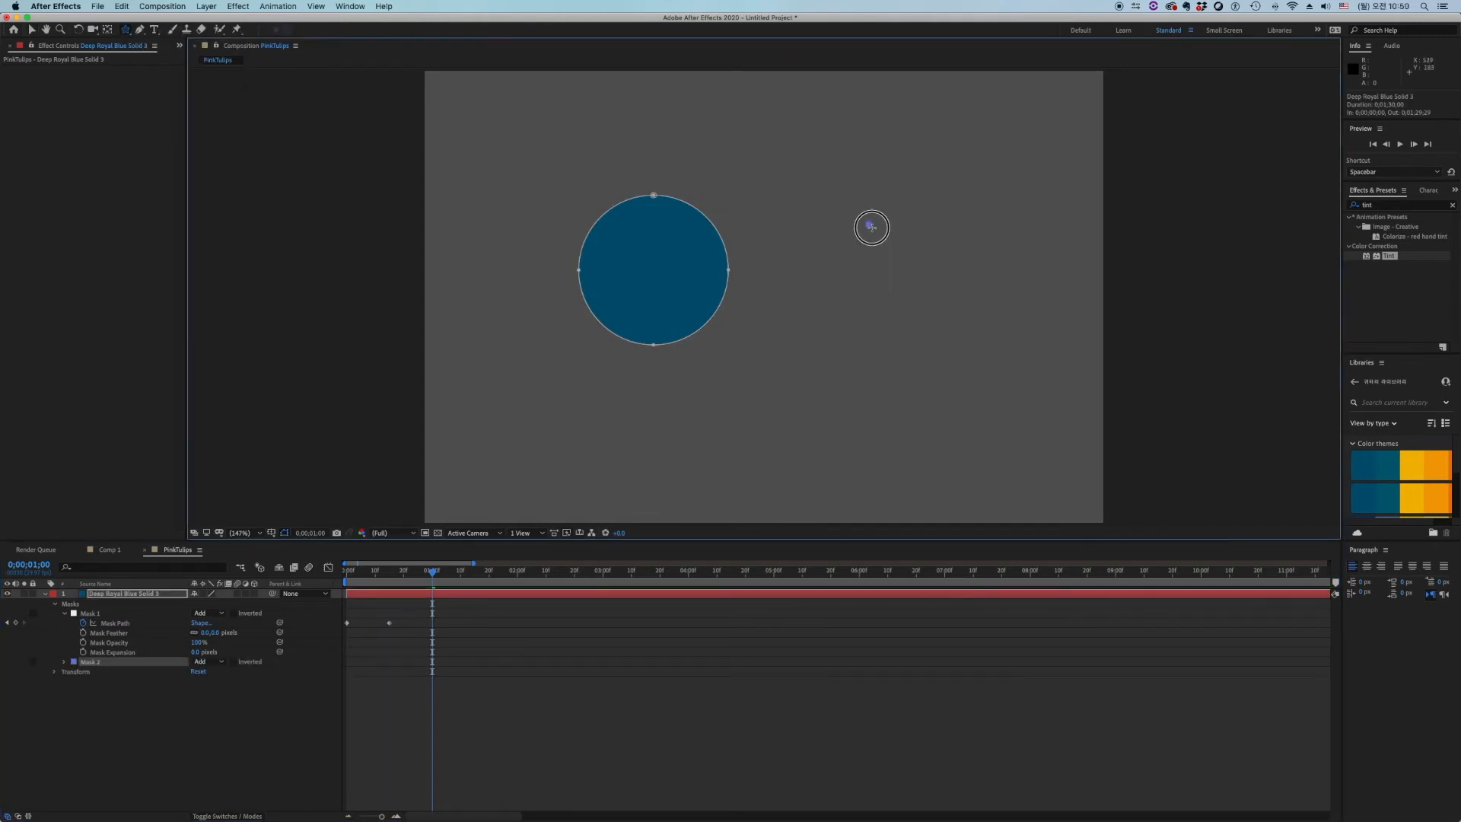
{"action": "left_click_drag", "start_coordinate": [870, 225], "coordinate": [932, 261]}
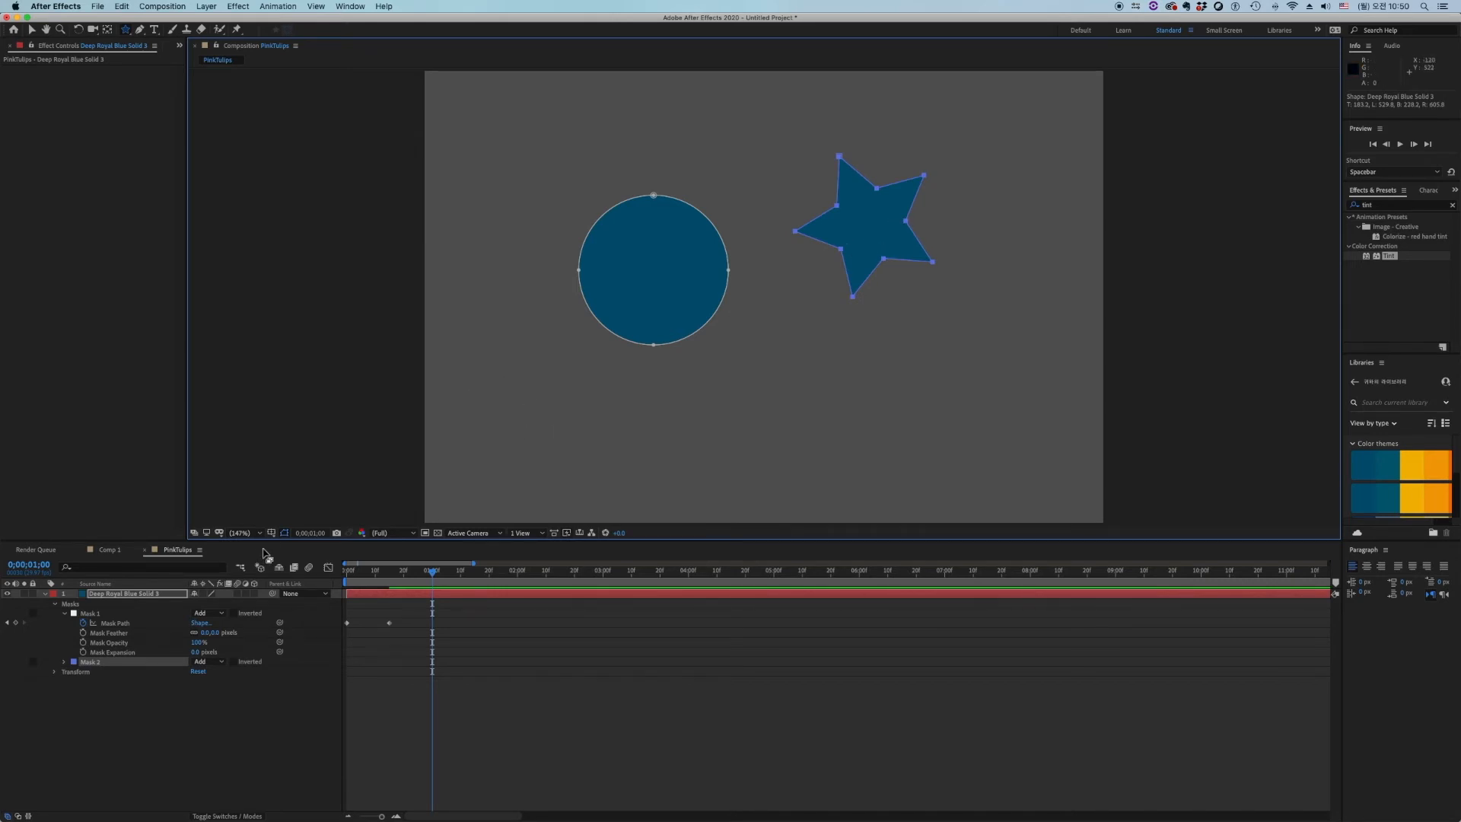
Delete the Deep Royal Blue Solid 3 layer with its masks.
{"action": "left_click", "coordinate": [141, 599]}
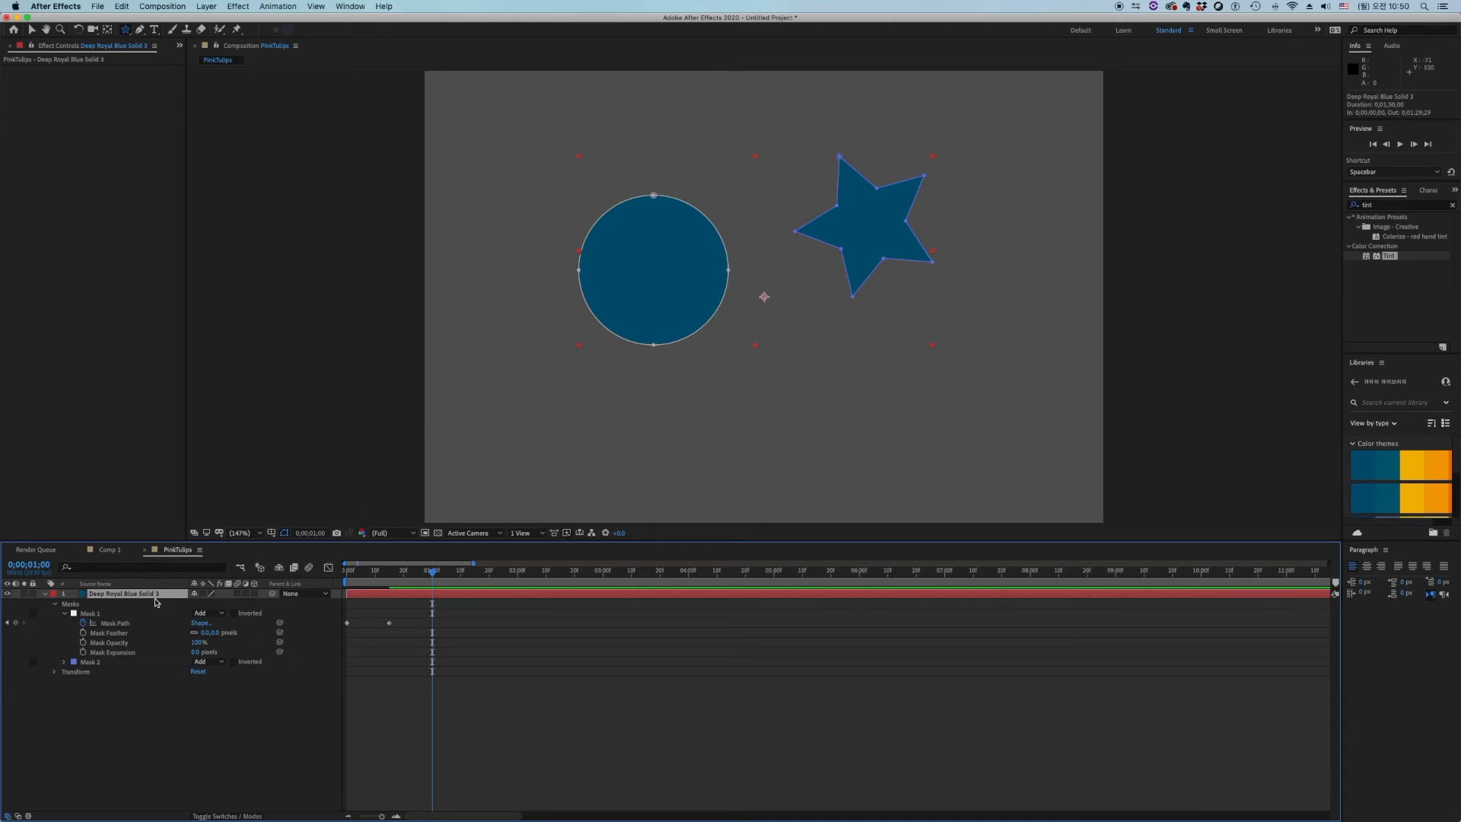
{"action": "key", "text": "Delete"}
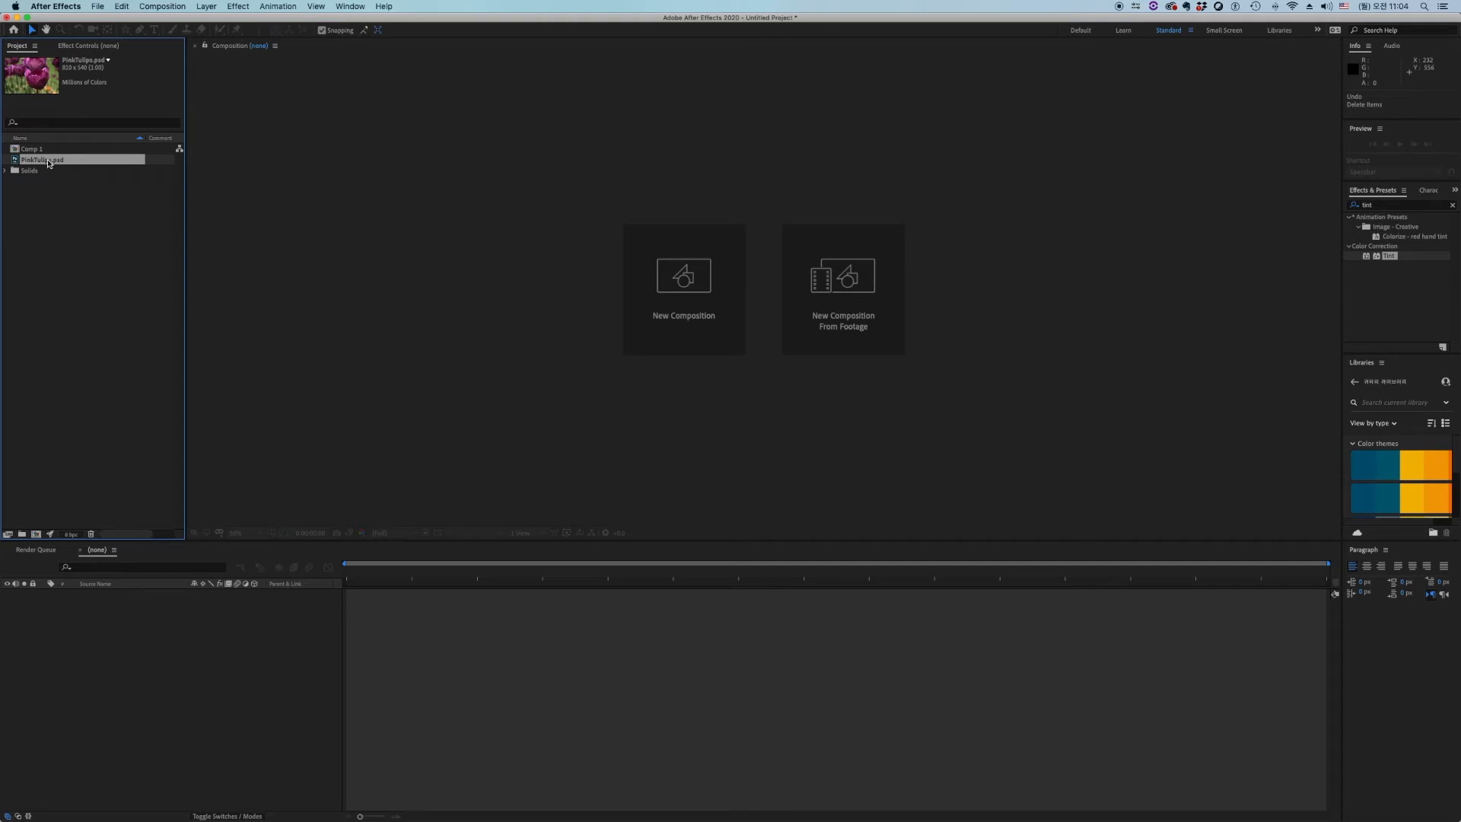
Create a new composition from the PinkTulips.psd footage and fit the whole image in view at 100%.
{"action": "left_click_drag", "start_coordinate": [48, 162], "coordinate": [38, 534]}
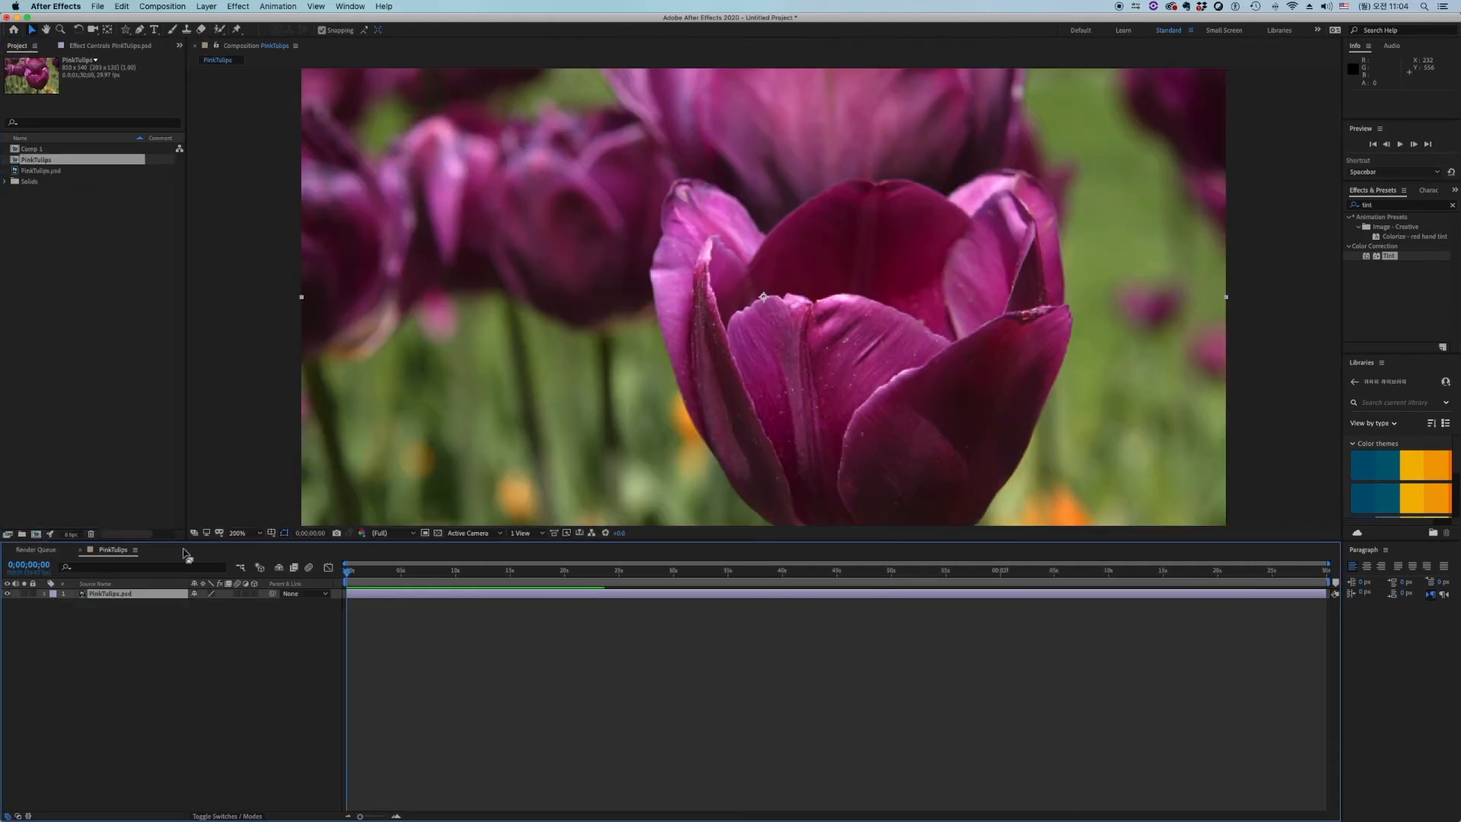
{"action": "scroll", "coordinate": [697, 336], "scroll_direction": "down", "scroll_amount": 1}
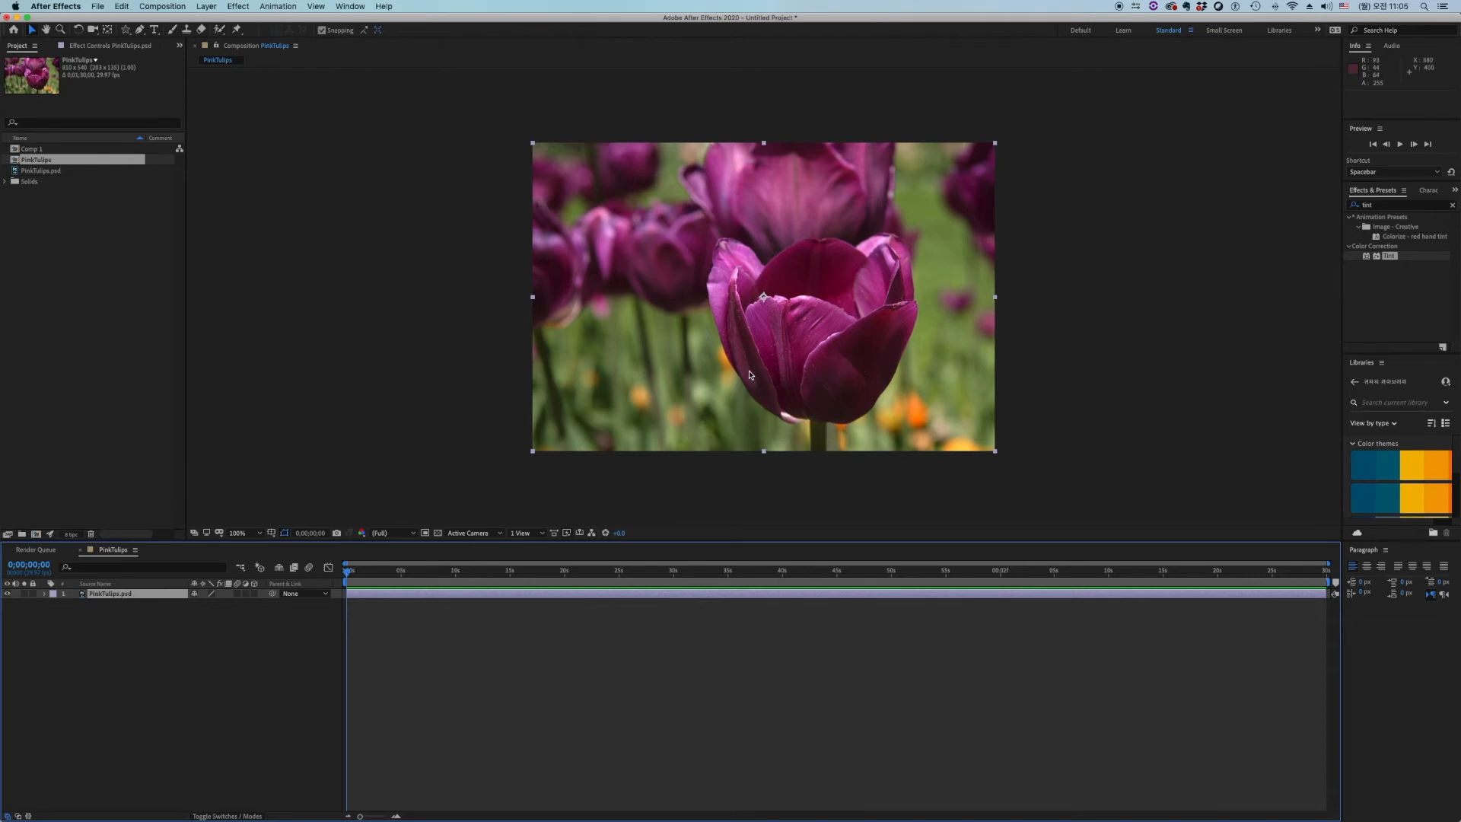
{"action": "key", "text": "period"}
{"action": "key", "text": "comma"}
Draw a closed, straight-sided four-point mask with the Pen tool over the blurred tulips on the PinkTulips.psd layer.
{"action": "left_click", "coordinate": [111, 594]}
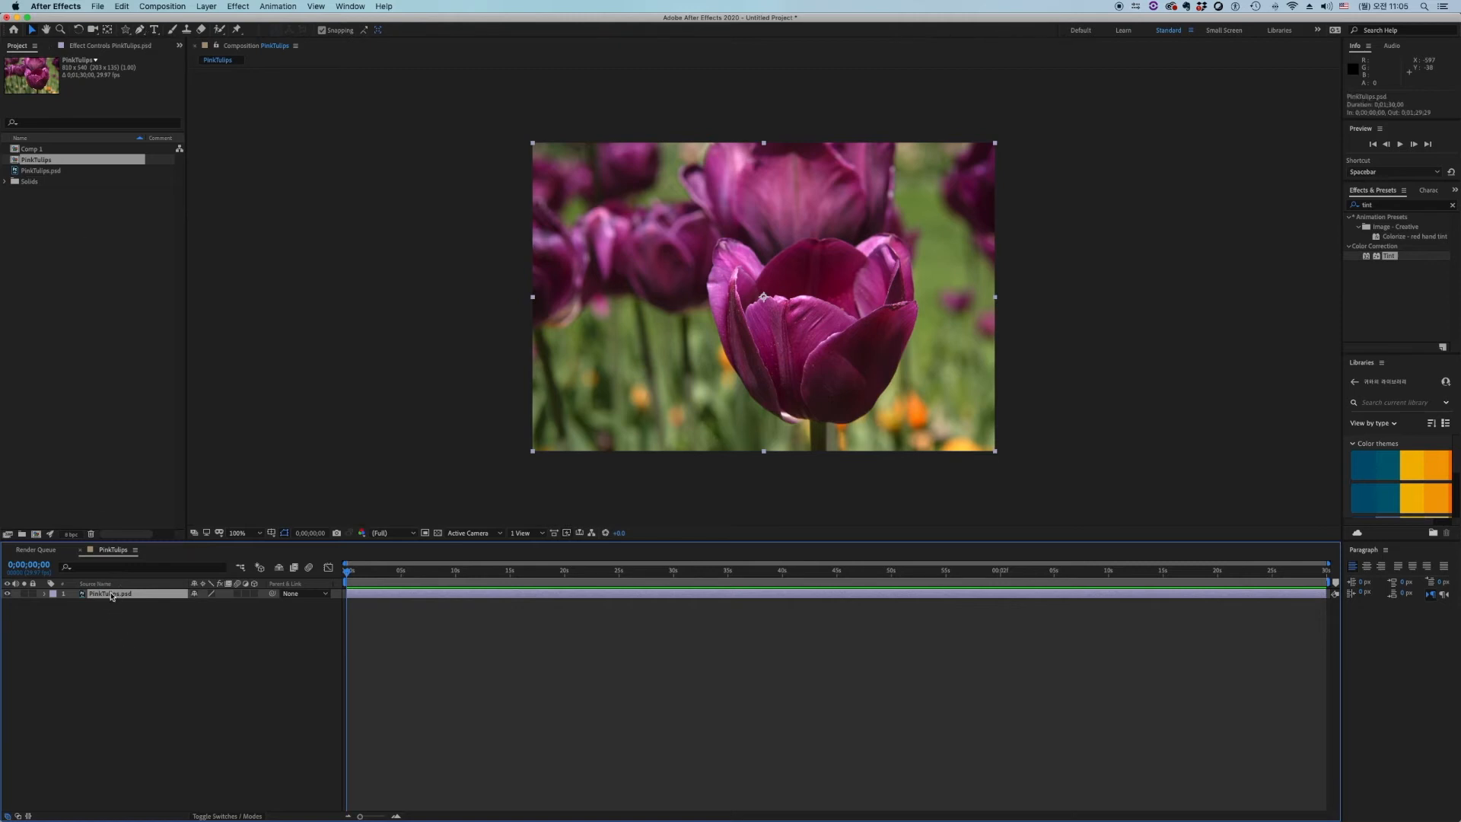
{"action": "left_click", "coordinate": [140, 30]}
{"action": "left_click", "coordinate": [601, 227]}
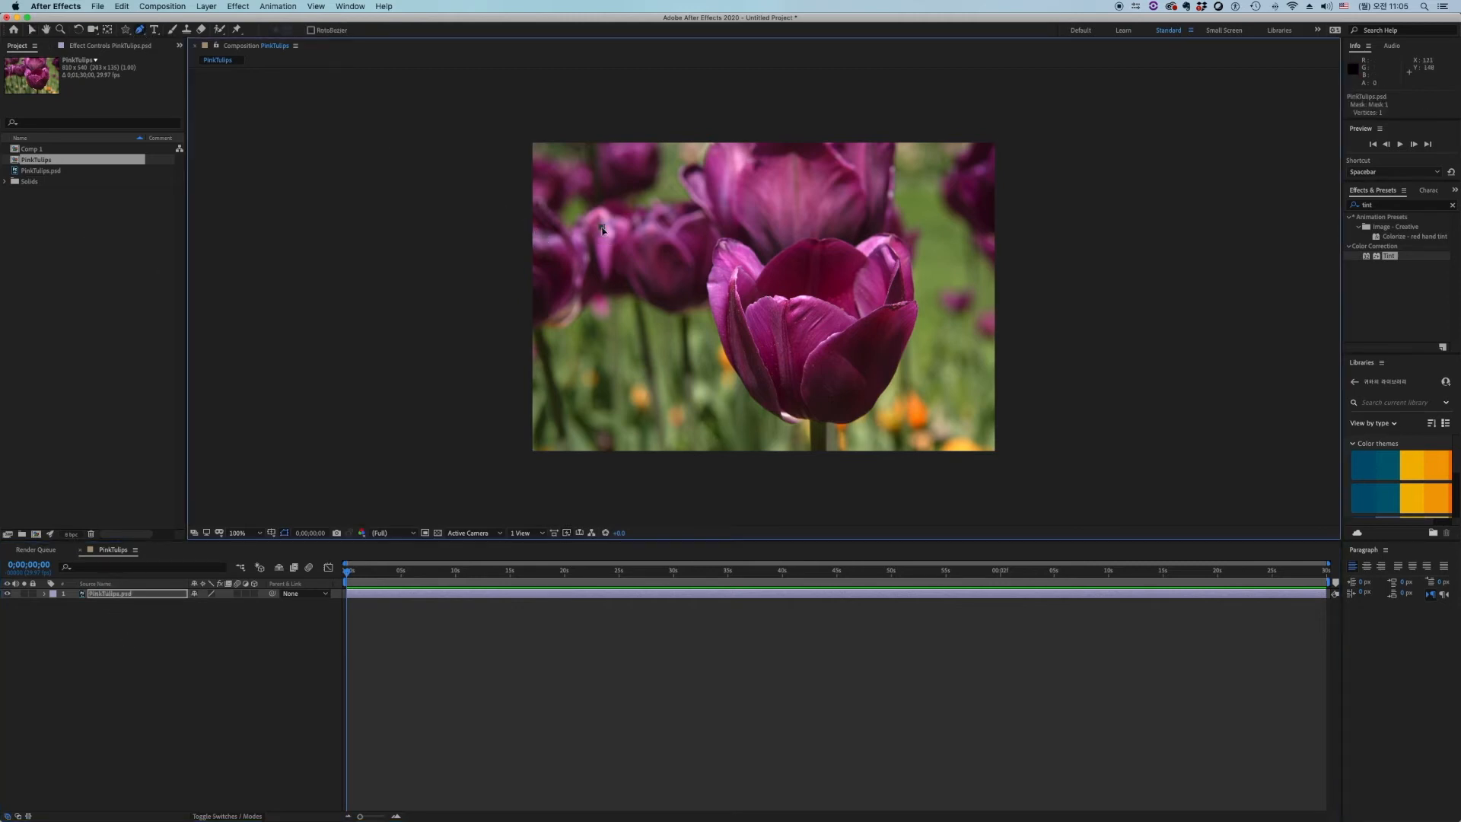
{"action": "left_click", "coordinate": [671, 347]}
{"action": "left_click", "coordinate": [757, 279]}
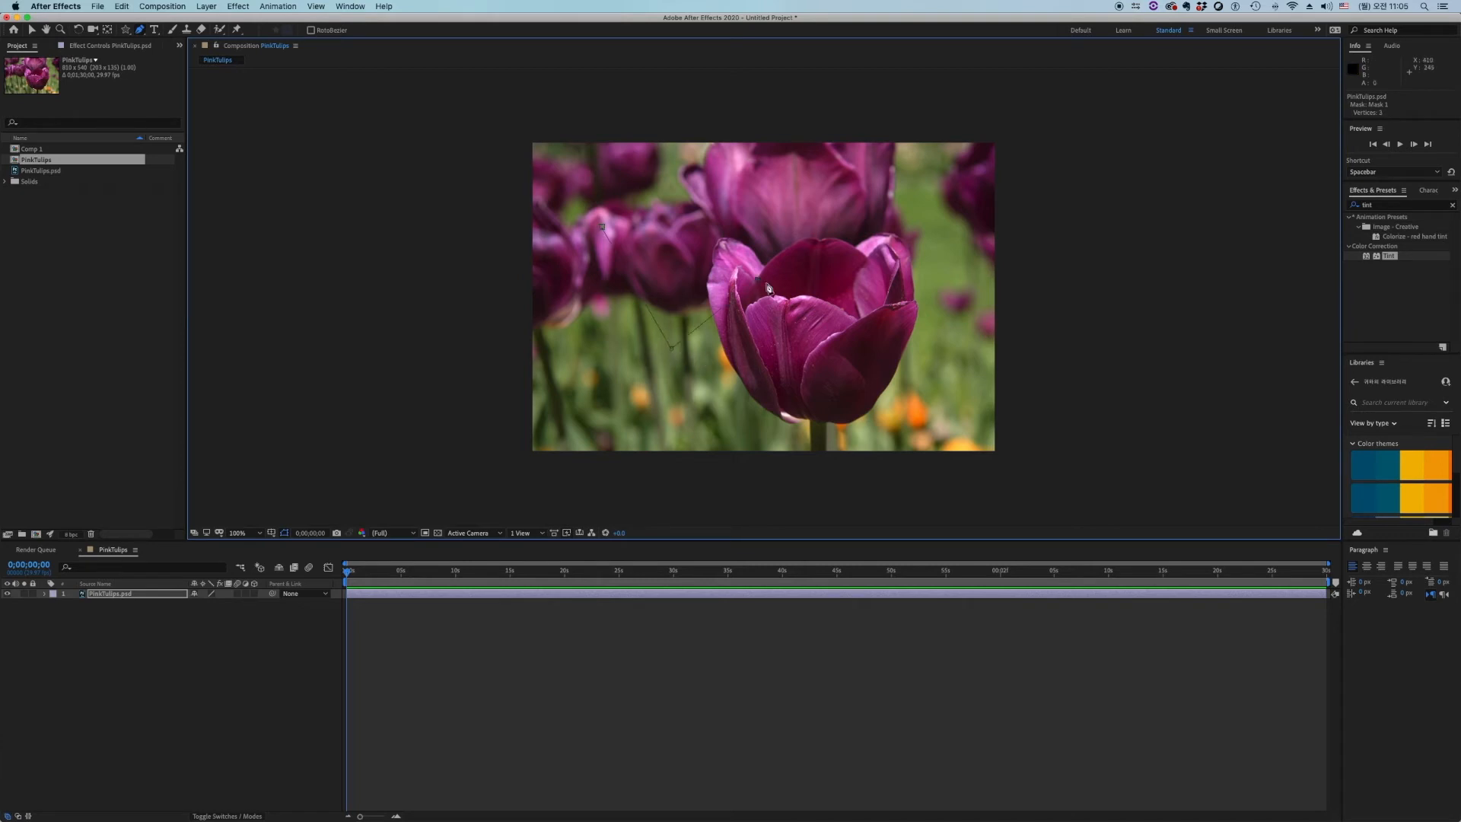
{"action": "left_click", "coordinate": [723, 200]}
{"action": "left_click", "coordinate": [603, 230]}
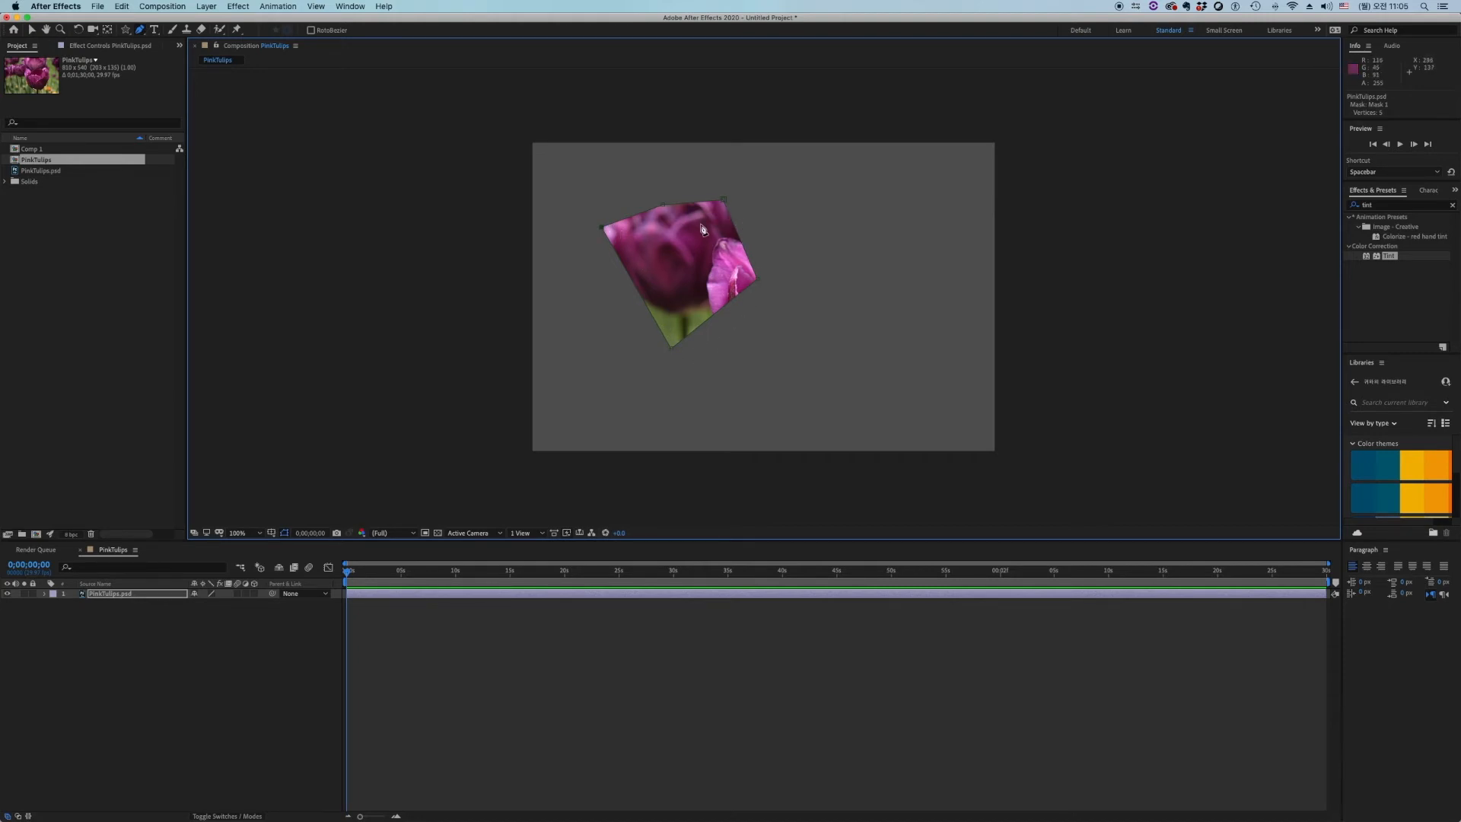
Undo every point of the four-sided pen mask on the PinkTulips.psd layer.
{"action": "key", "text": "super+z"}
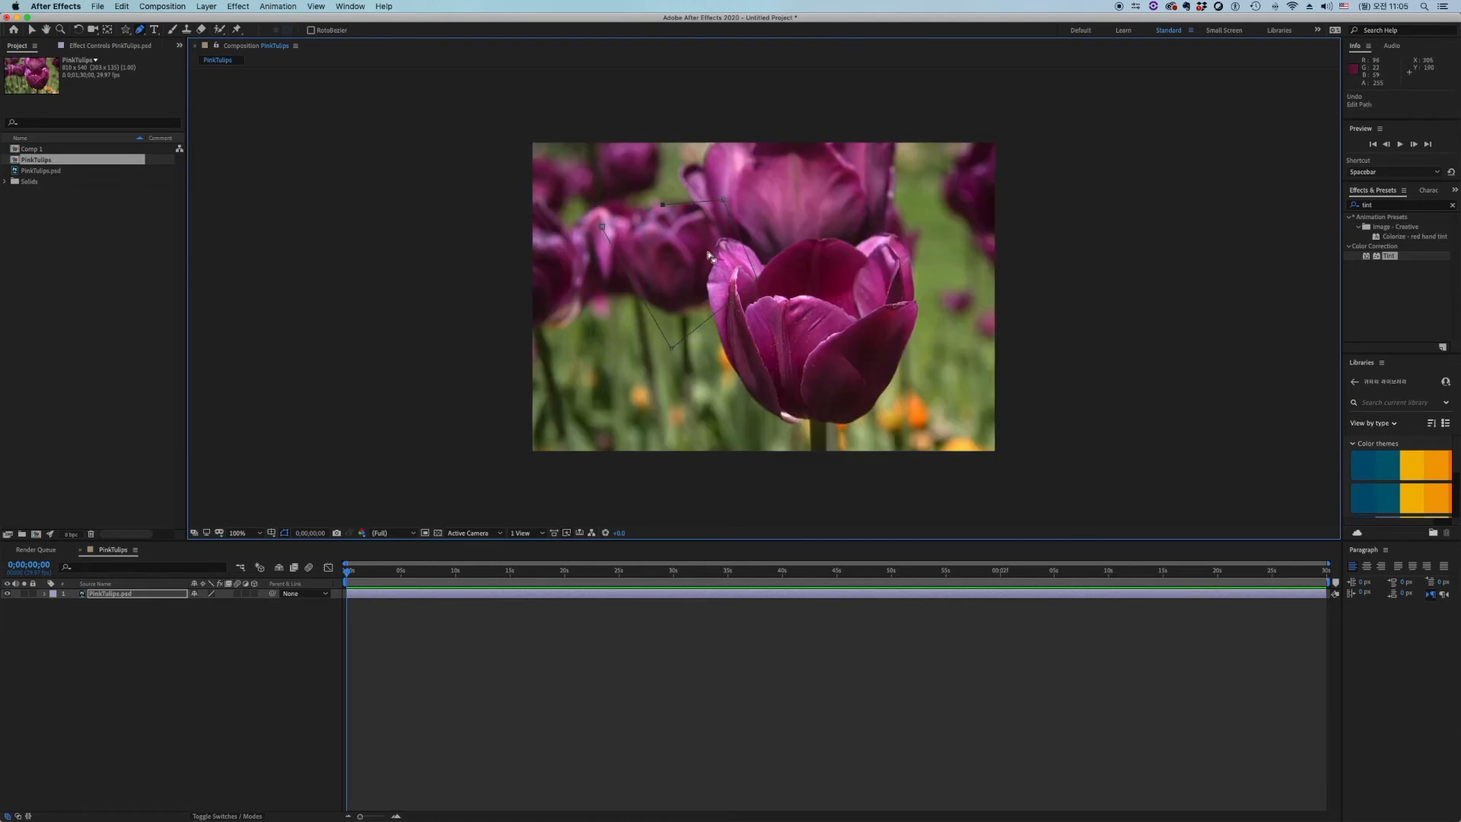
{"action": "key", "text": "super+z"}
{"action": "key", "text": "super+z"}
{"action": "key", "text": "super+z"}
{"action": "key", "text": "super+z"}
{"action": "key", "text": "super+z"}
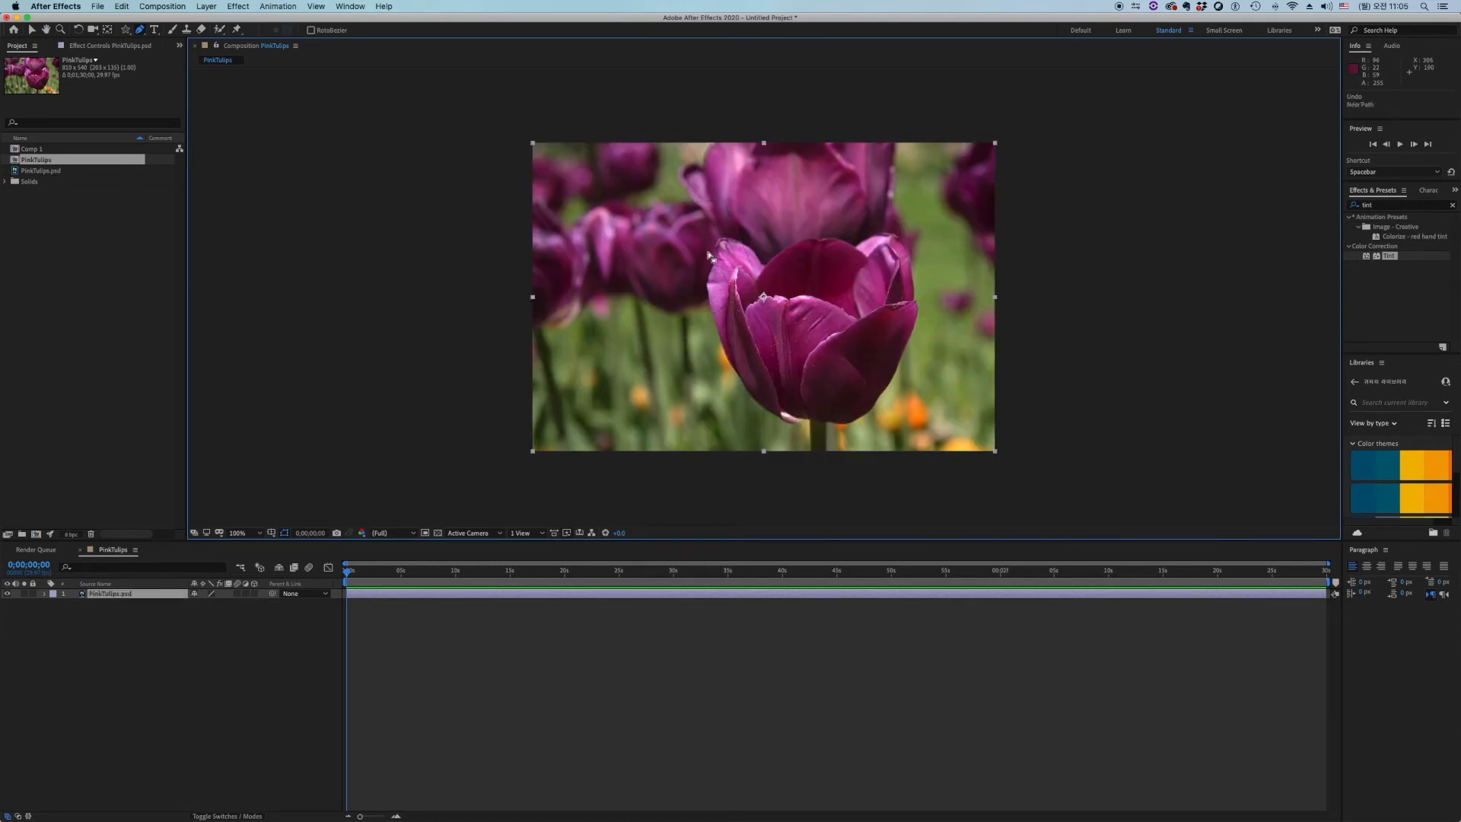
Start a Pen mask on the PinkTulips.psd layer with a corner point on the blurred tulips and three smooth points around the front tulip.
{"action": "left_click", "coordinate": [590, 258]}
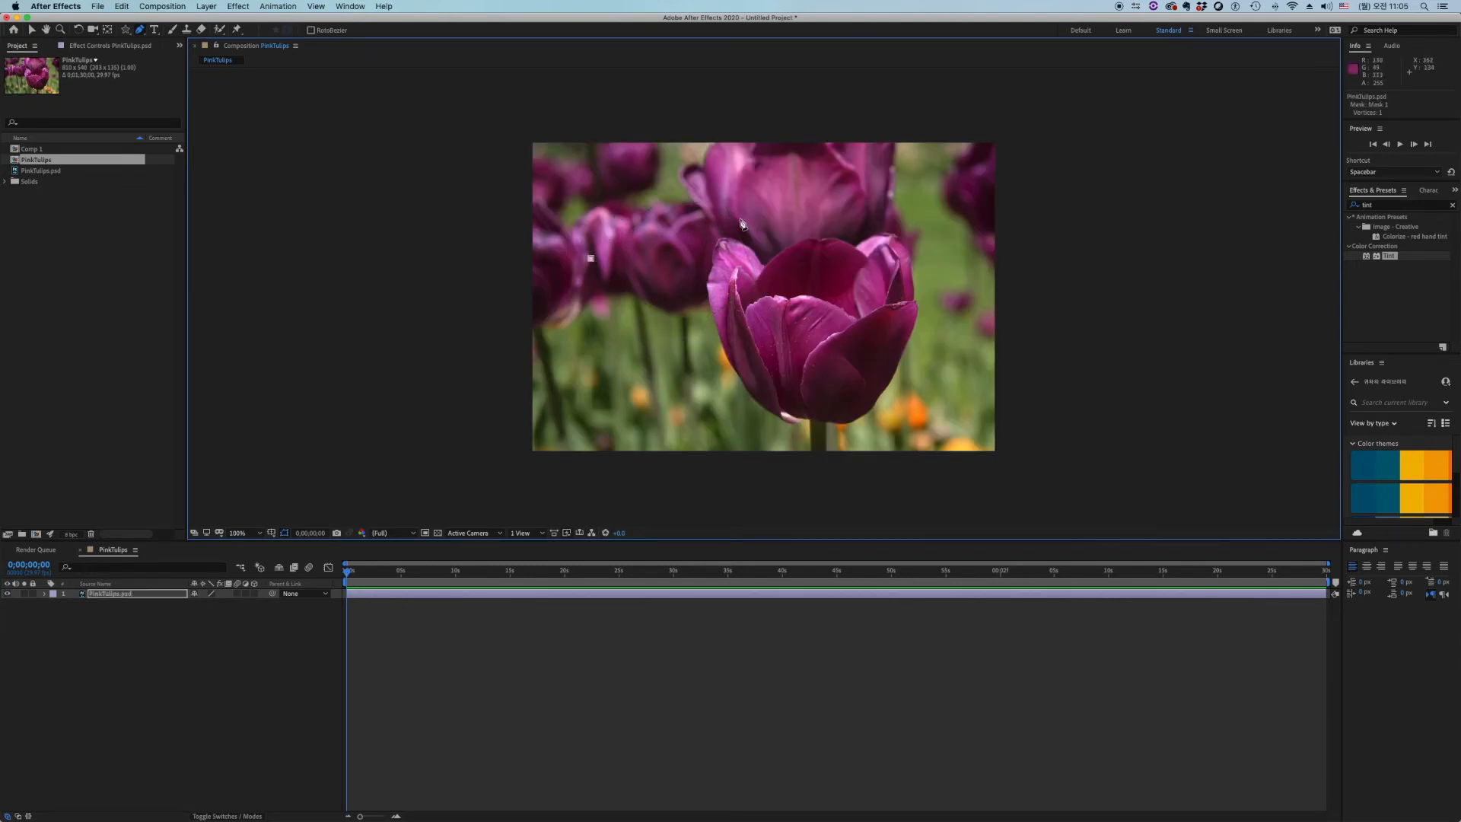
{"action": "left_click_drag", "start_coordinate": [740, 218], "coordinate": [799, 251]}
{"action": "key", "text": "super+z"}
{"action": "left_click", "coordinate": [711, 210]}
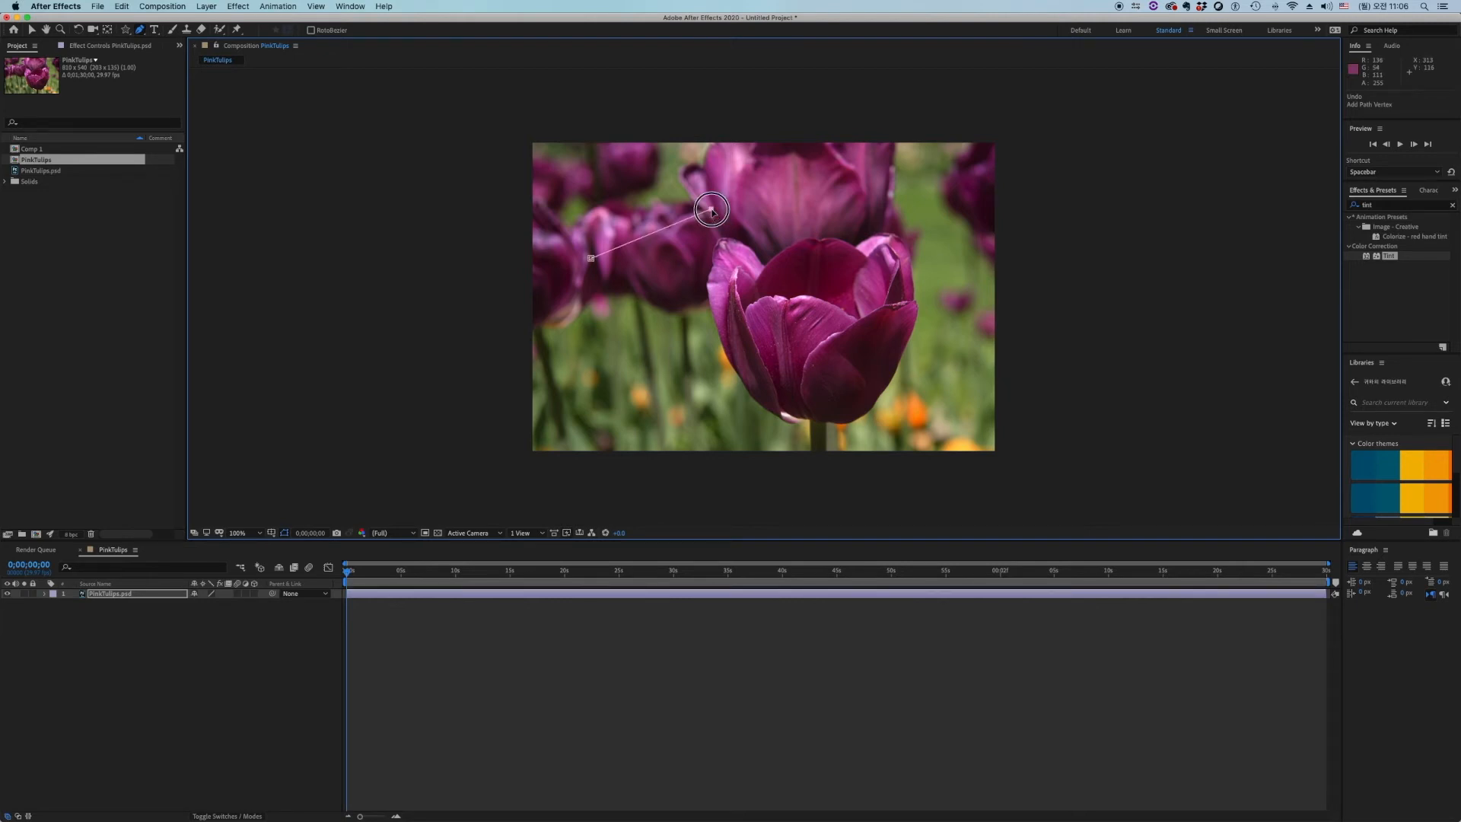
{"action": "left_click_drag", "start_coordinate": [711, 210], "coordinate": [739, 229]}
{"action": "left_click_drag", "start_coordinate": [850, 253], "coordinate": [879, 310]}
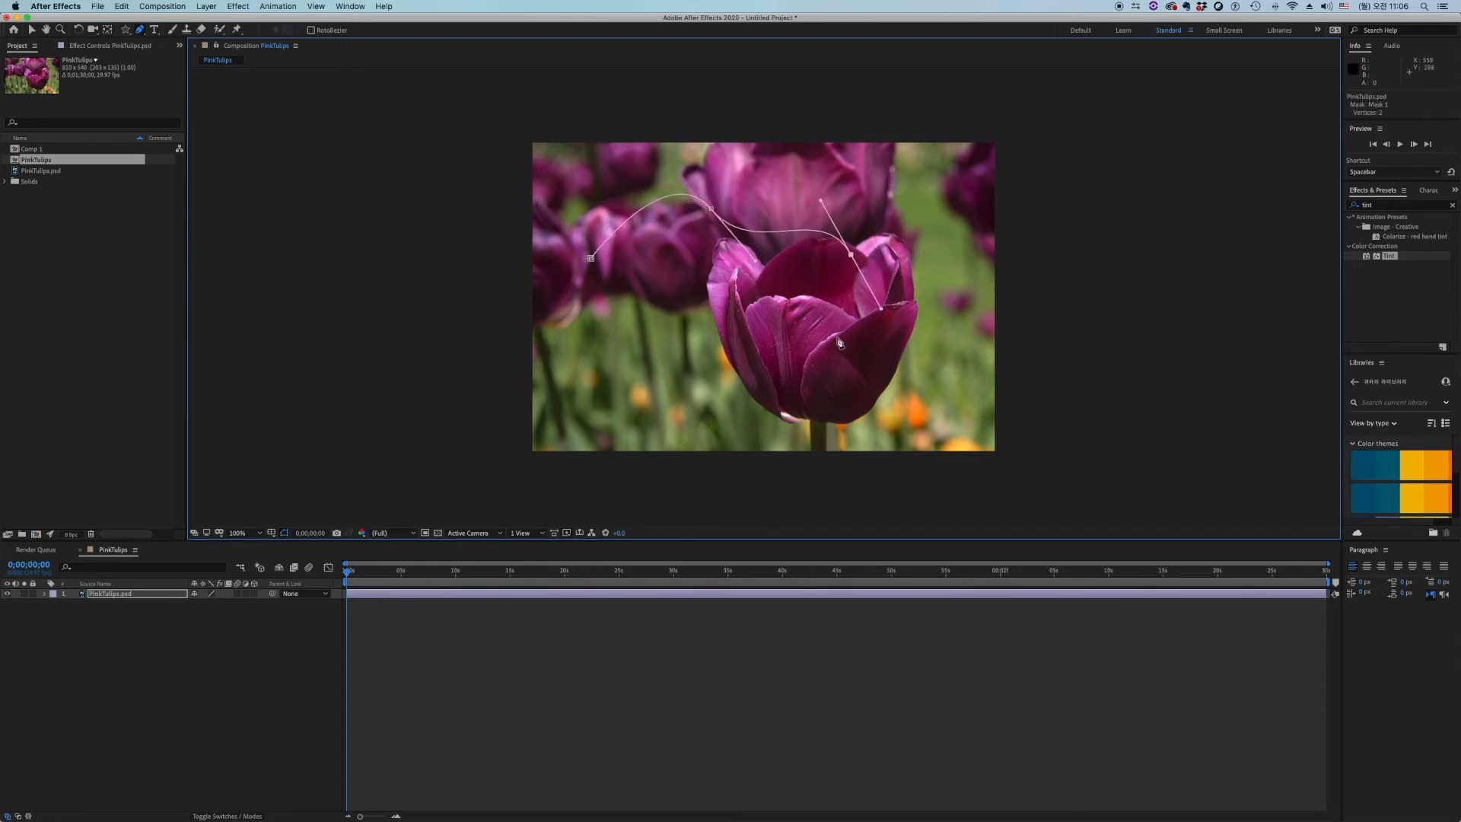
{"action": "left_click", "coordinate": [720, 383]}
{"action": "left_click_drag", "start_coordinate": [720, 382], "coordinate": [689, 349]}
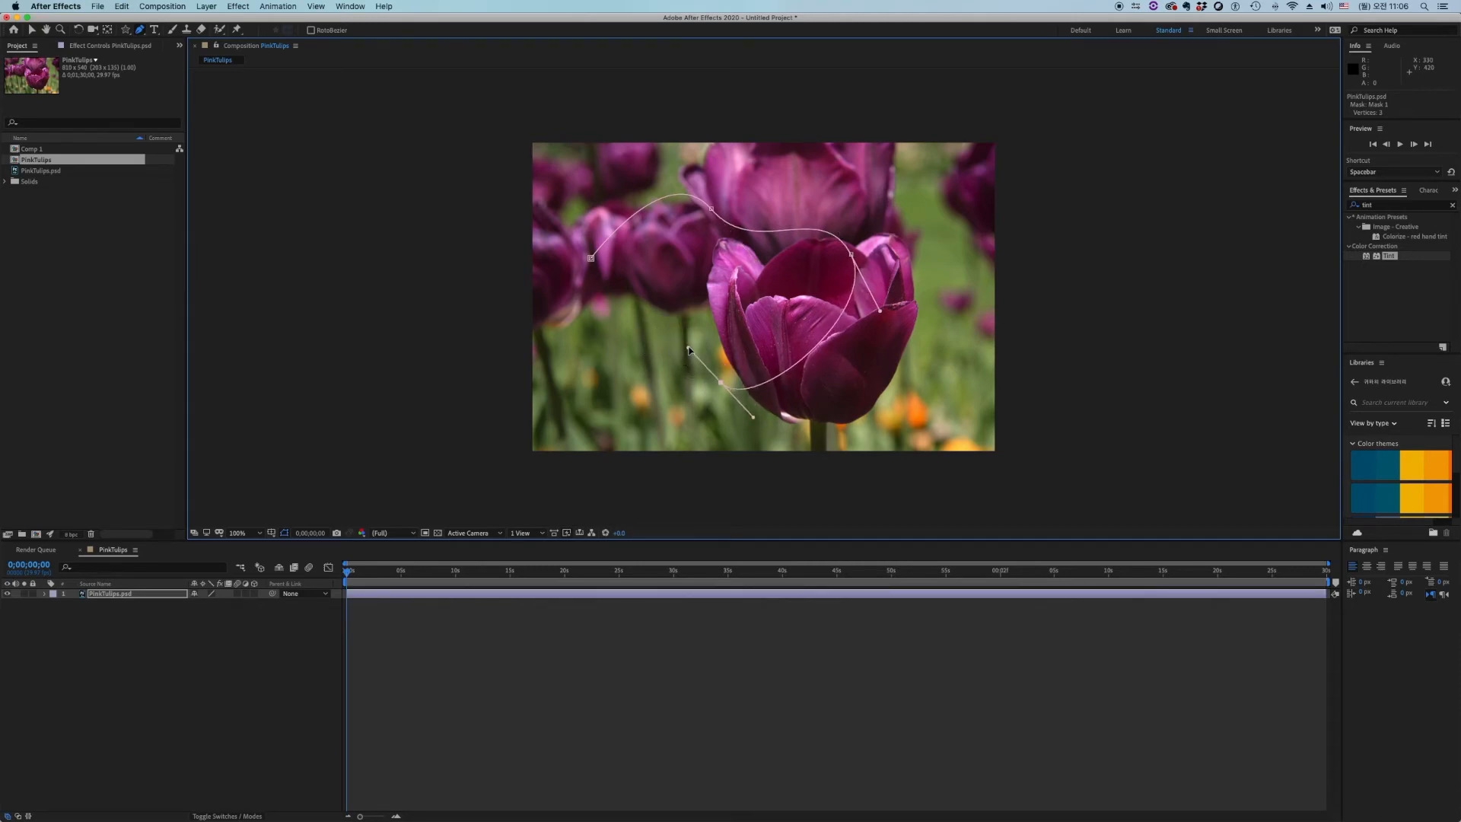
Try placing a fifth mask point inside the front tulip several times, undoing each attempt.
{"action": "left_click", "coordinate": [750, 301]}
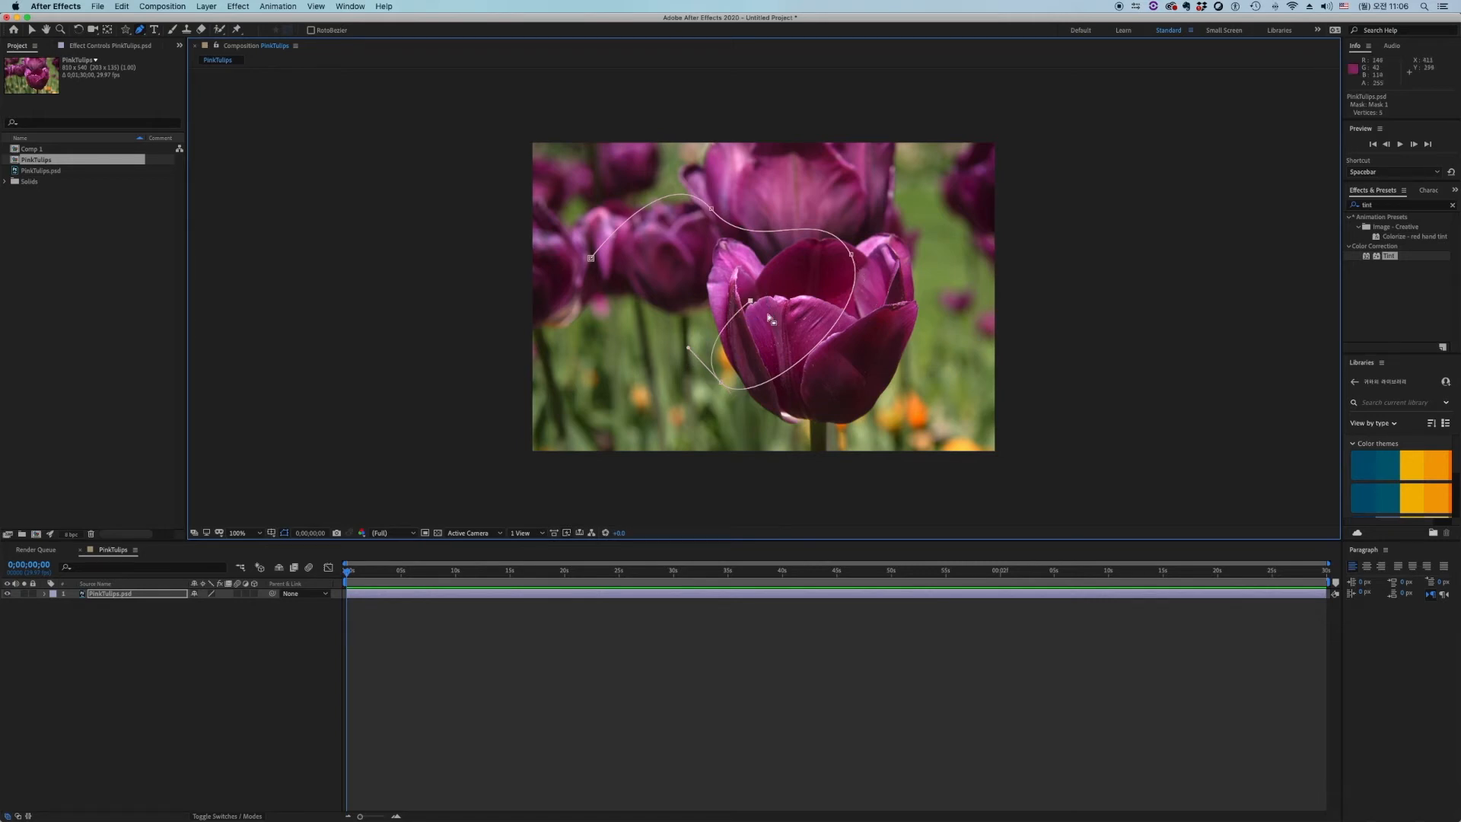
{"action": "key", "text": "super+z"}
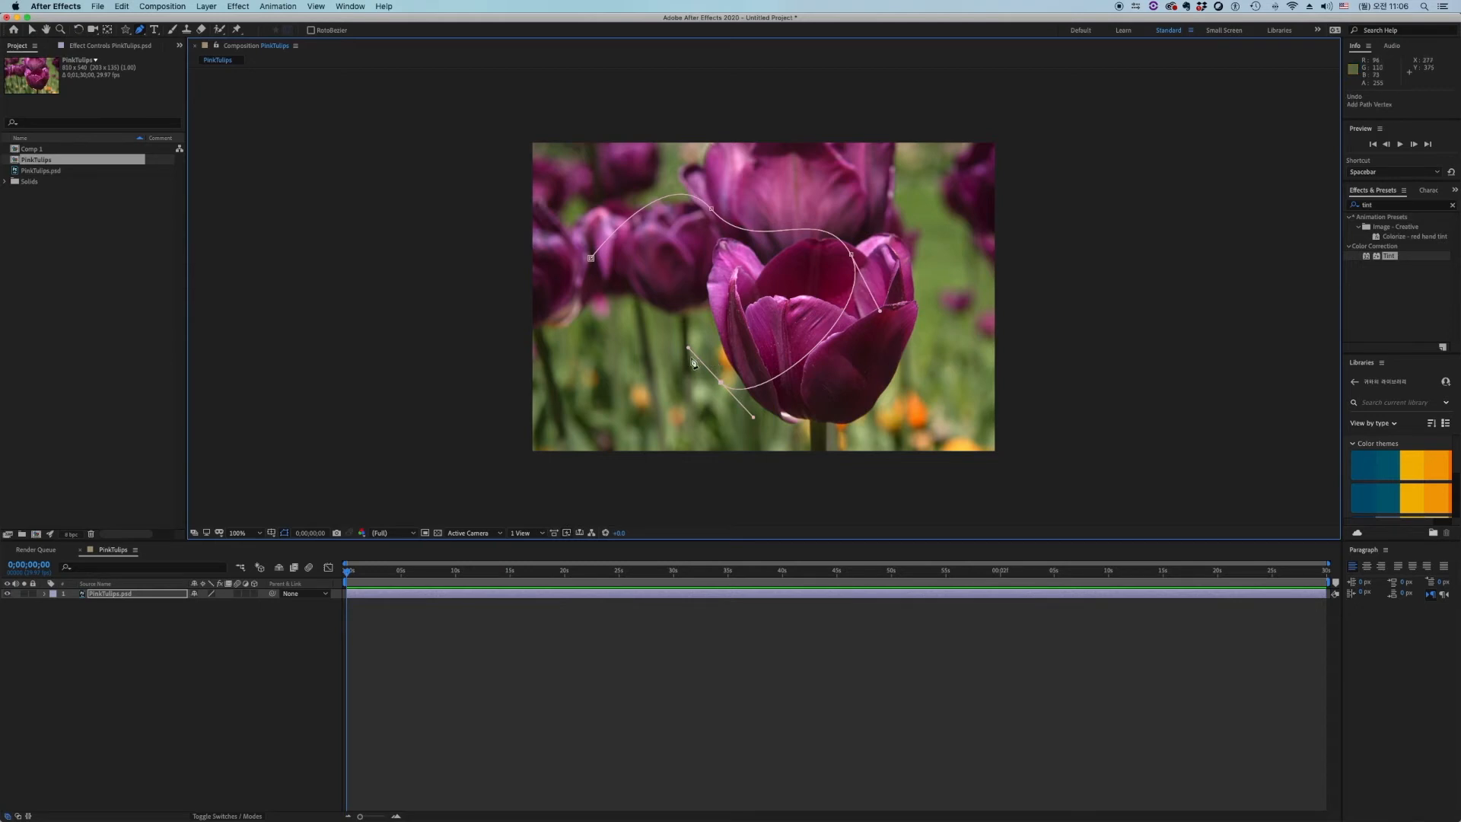
{"action": "left_click", "coordinate": [753, 313]}
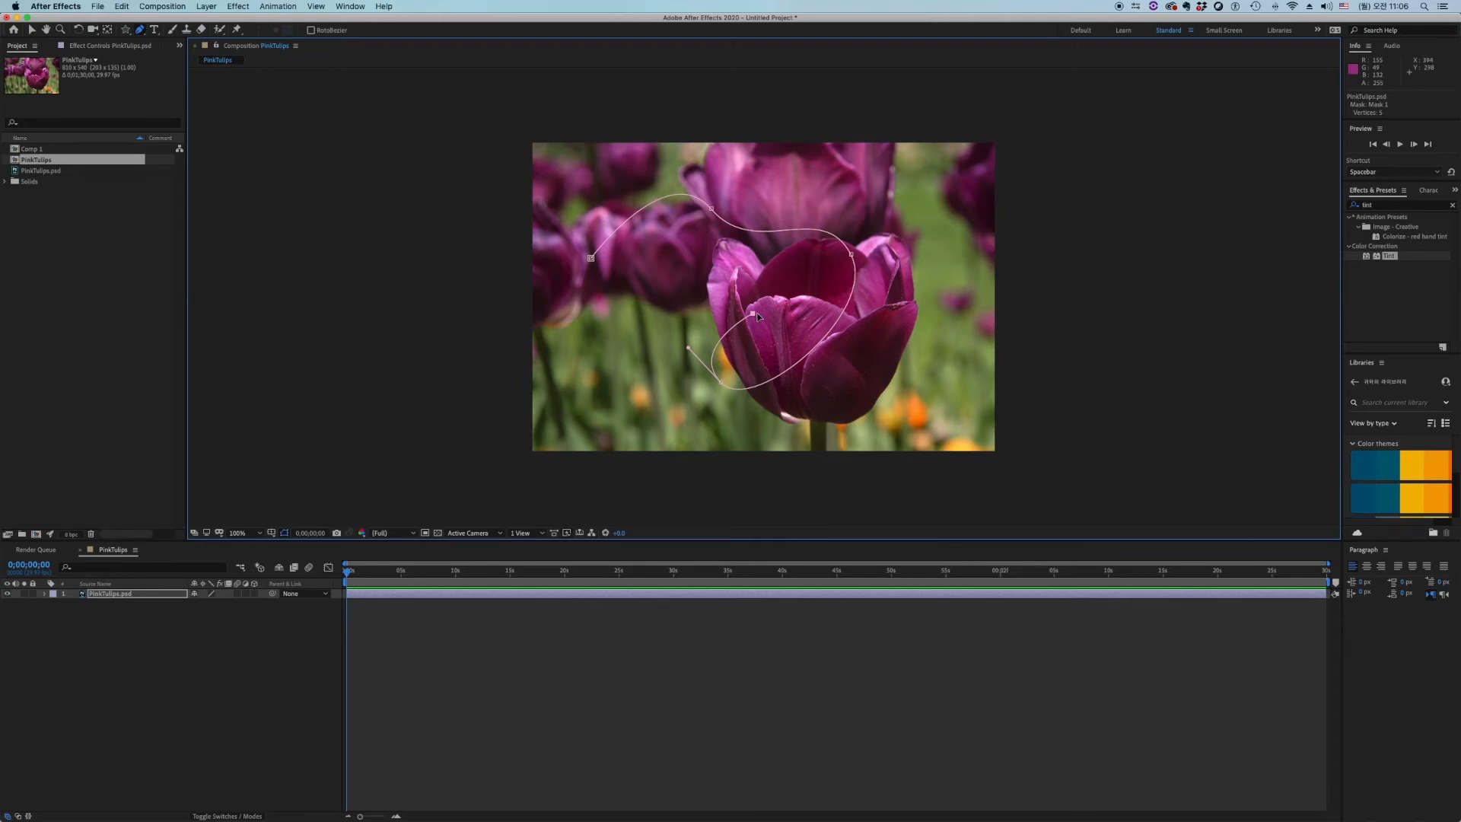
{"action": "key", "text": "super+z"}
{"action": "left_click", "coordinate": [761, 309]}
{"action": "key", "text": "super+z"}
Break the direction handles of the fourth mask point so the outgoing handle angles up into the front tulip.
{"action": "mouse_move", "coordinate": [688, 349]}
{"action": "left_mouse_down"}
{"action": "mouse_move", "coordinate": [730, 335]}
{"action": "mouse_move", "coordinate": [647, 343]}
{"action": "mouse_move", "coordinate": [746, 340]}
{"action": "mouse_move", "coordinate": [645, 346]}
{"action": "mouse_move", "coordinate": [741, 337]}
{"action": "mouse_move", "coordinate": [651, 346]}
{"action": "mouse_move", "coordinate": [734, 338]}
{"action": "mouse_move", "coordinate": [669, 337]}
{"action": "mouse_move", "coordinate": [726, 354]}
{"action": "mouse_move", "coordinate": [653, 349]}
{"action": "mouse_move", "coordinate": [696, 352]}
{"action": "mouse_move", "coordinate": [683, 331]}
{"action": "mouse_move", "coordinate": [689, 352]}
{"action": "left_mouse_up"}
{"action": "left_click_drag", "start_coordinate": [688, 349], "coordinate": [746, 355]}
{"action": "mouse_move", "coordinate": [753, 417]}
{"action": "left_mouse_down"}
{"action": "mouse_move", "coordinate": [735, 423]}
{"action": "mouse_move", "coordinate": [759, 422]}
{"action": "left_mouse_up"}
{"action": "mouse_move", "coordinate": [749, 359]}
{"action": "left_mouse_down"}
{"action": "mouse_move", "coordinate": [703, 356]}
{"action": "mouse_move", "coordinate": [749, 353]}
{"action": "left_mouse_up"}
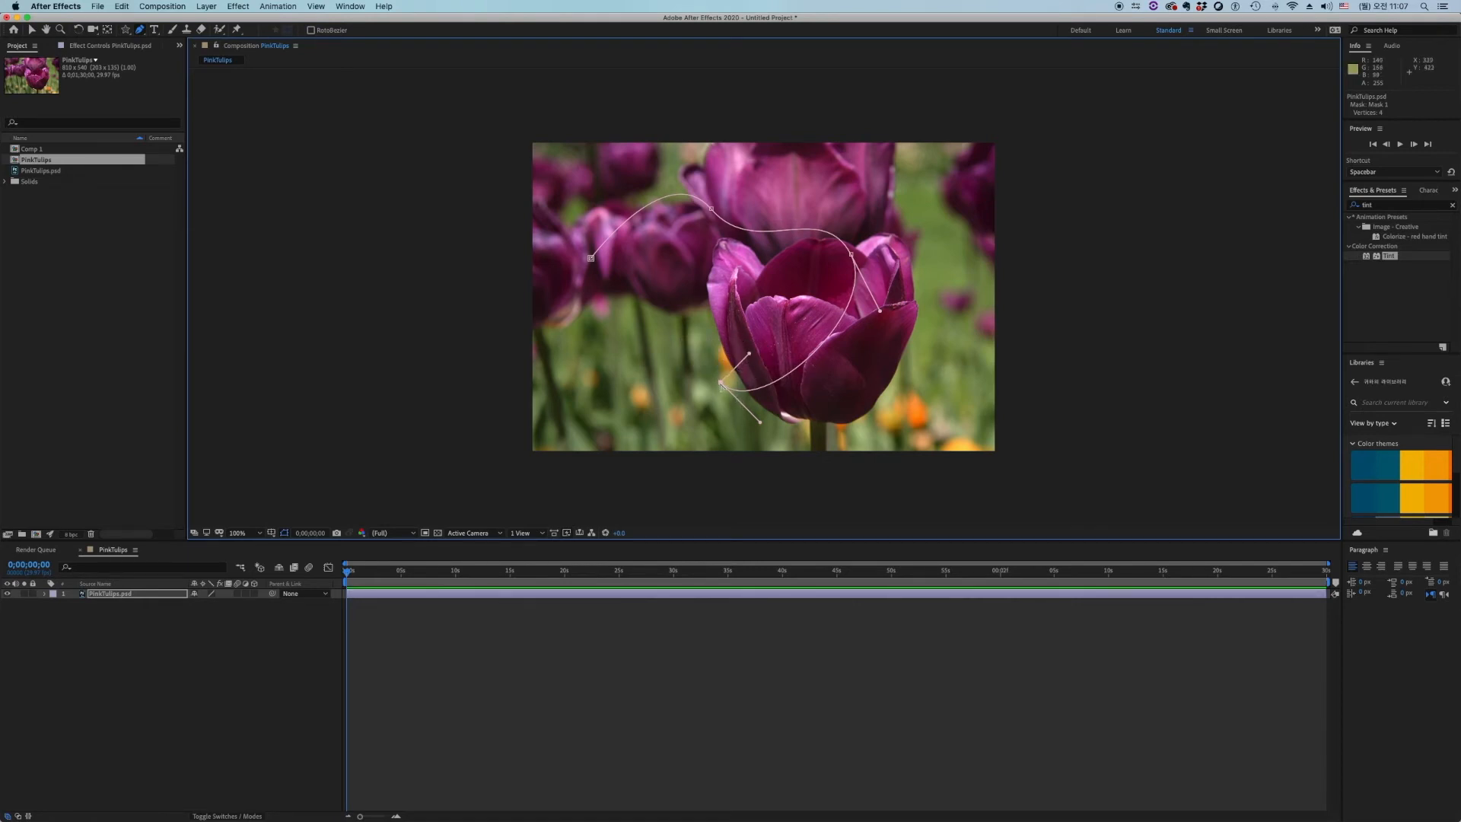
Restore smooth handles on the fourth mask point, test a following point and undo it, and break the outgoing handle toward the tulip again.
{"action": "left_click_drag", "start_coordinate": [720, 384], "coordinate": [700, 351]}
{"action": "left_click", "coordinate": [755, 342]}
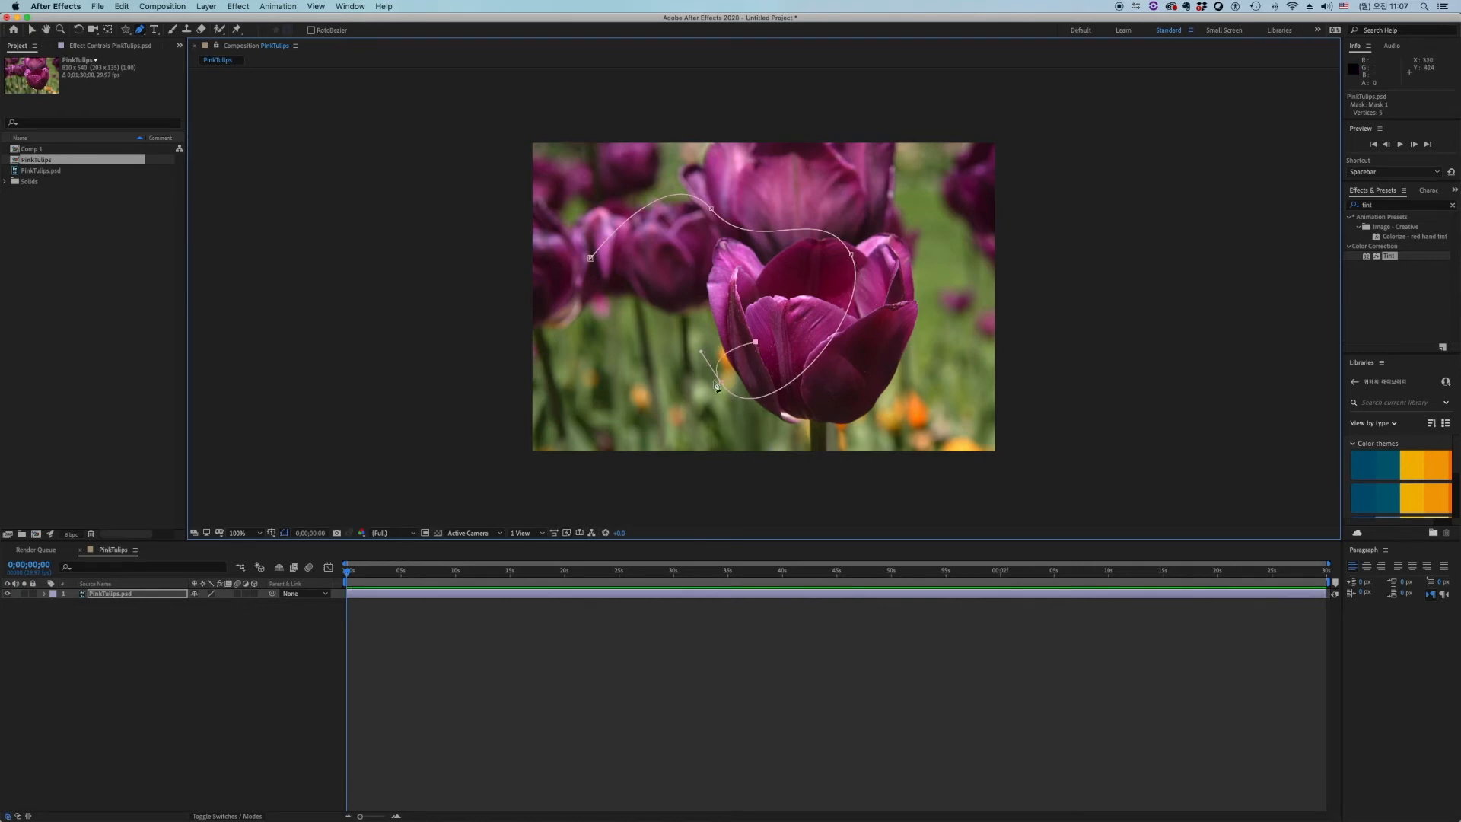
{"action": "left_click", "coordinate": [772, 351]}
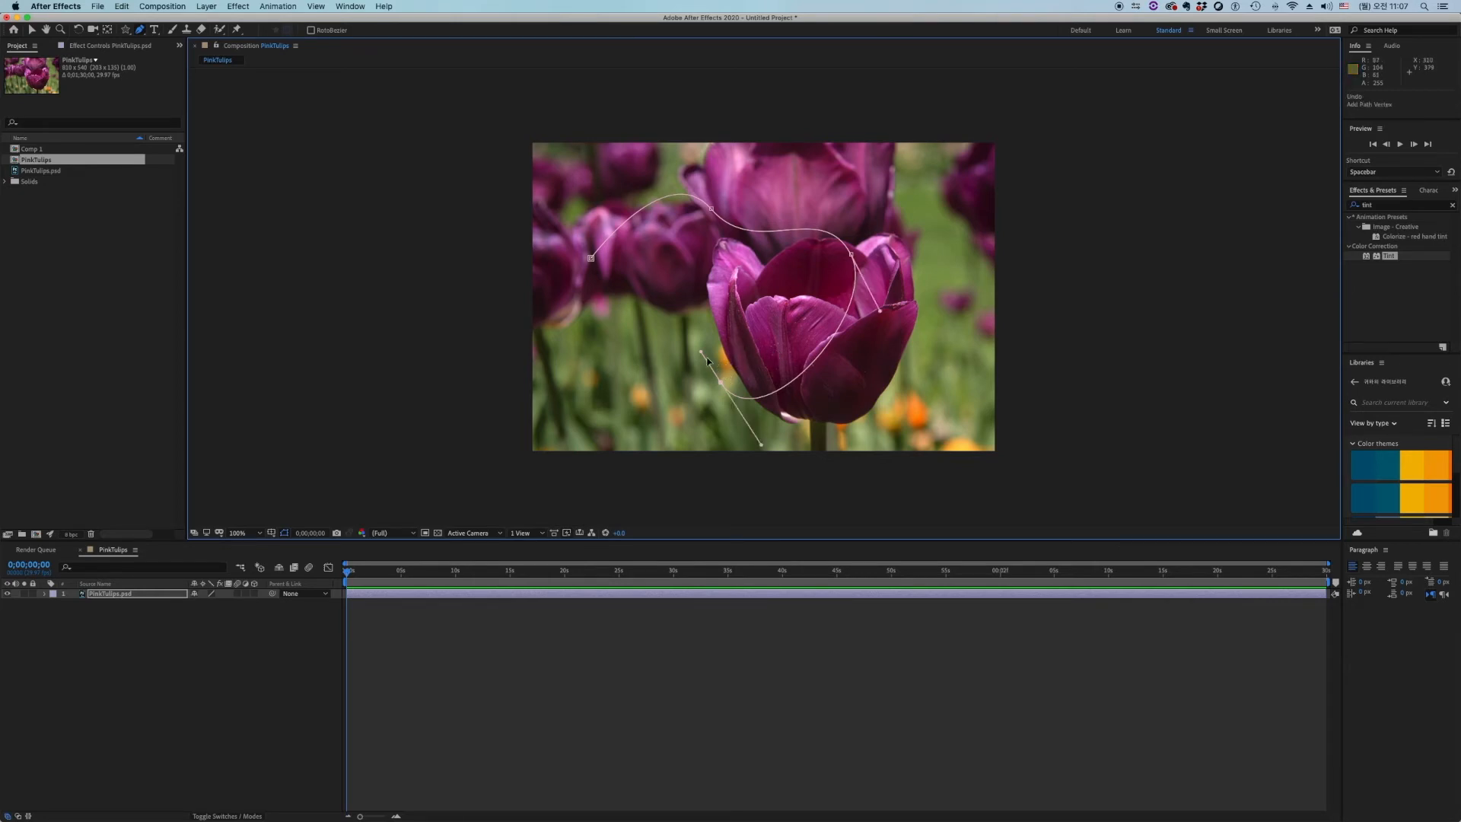
{"action": "left_click_drag", "start_coordinate": [701, 352], "coordinate": [753, 370]}
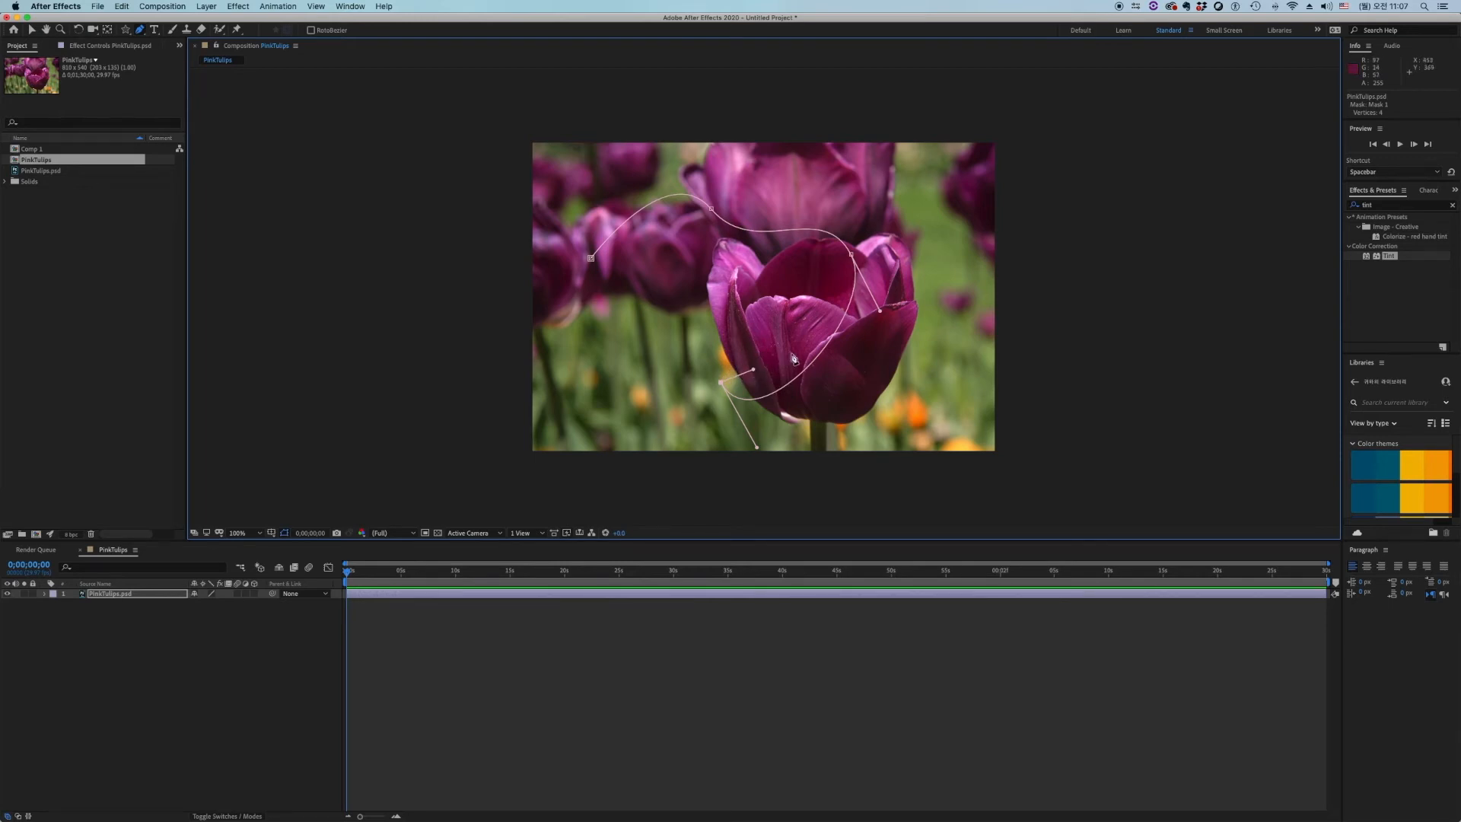
Add two corner points inside the front tulip and a smooth point beside it, and break that point's handle toward the blurred tulips.
{"action": "left_click", "coordinate": [791, 353]}
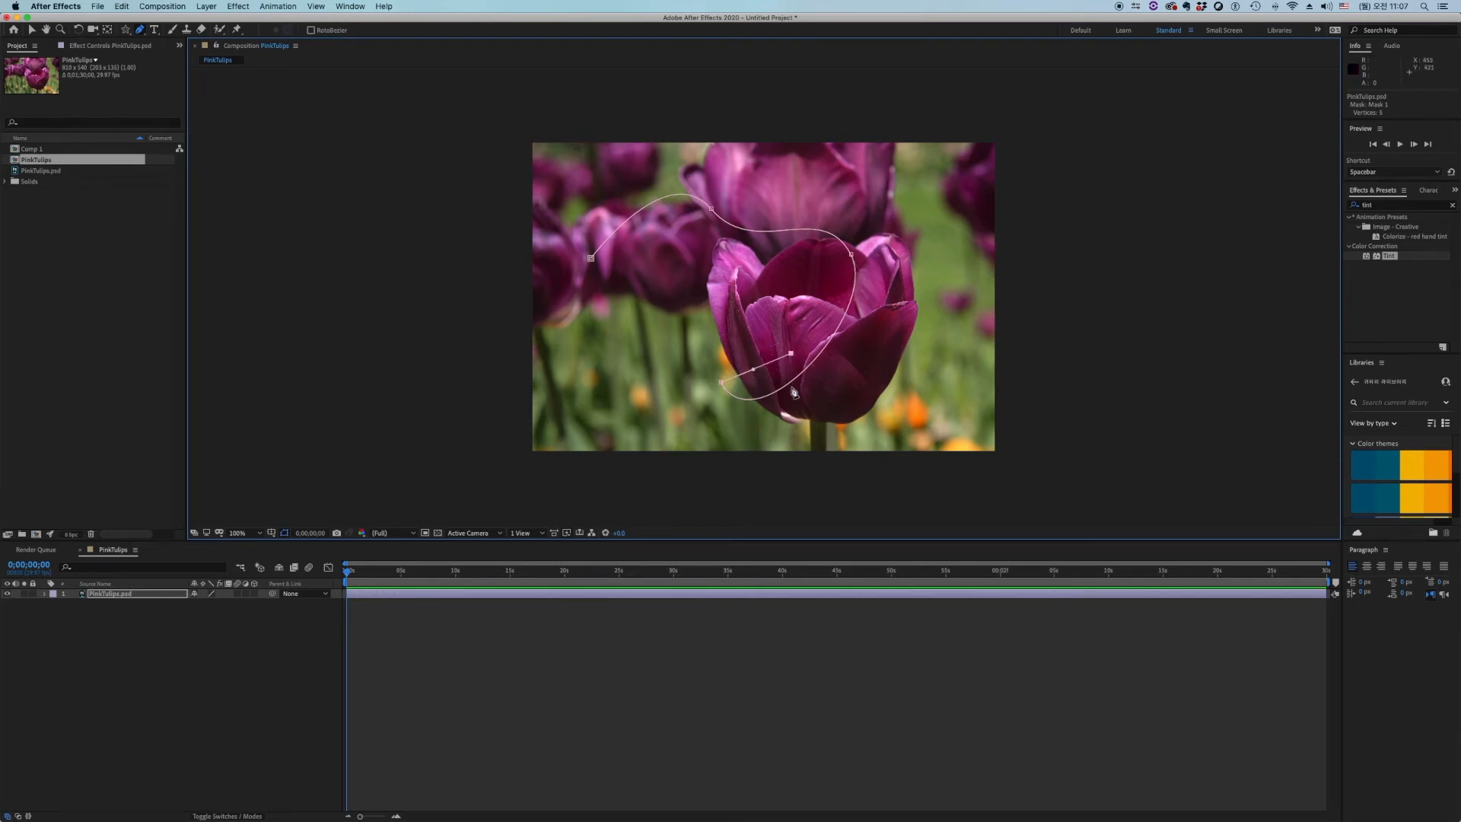
{"action": "left_click", "coordinate": [776, 291]}
{"action": "left_click_drag", "start_coordinate": [690, 300], "coordinate": [673, 353]}
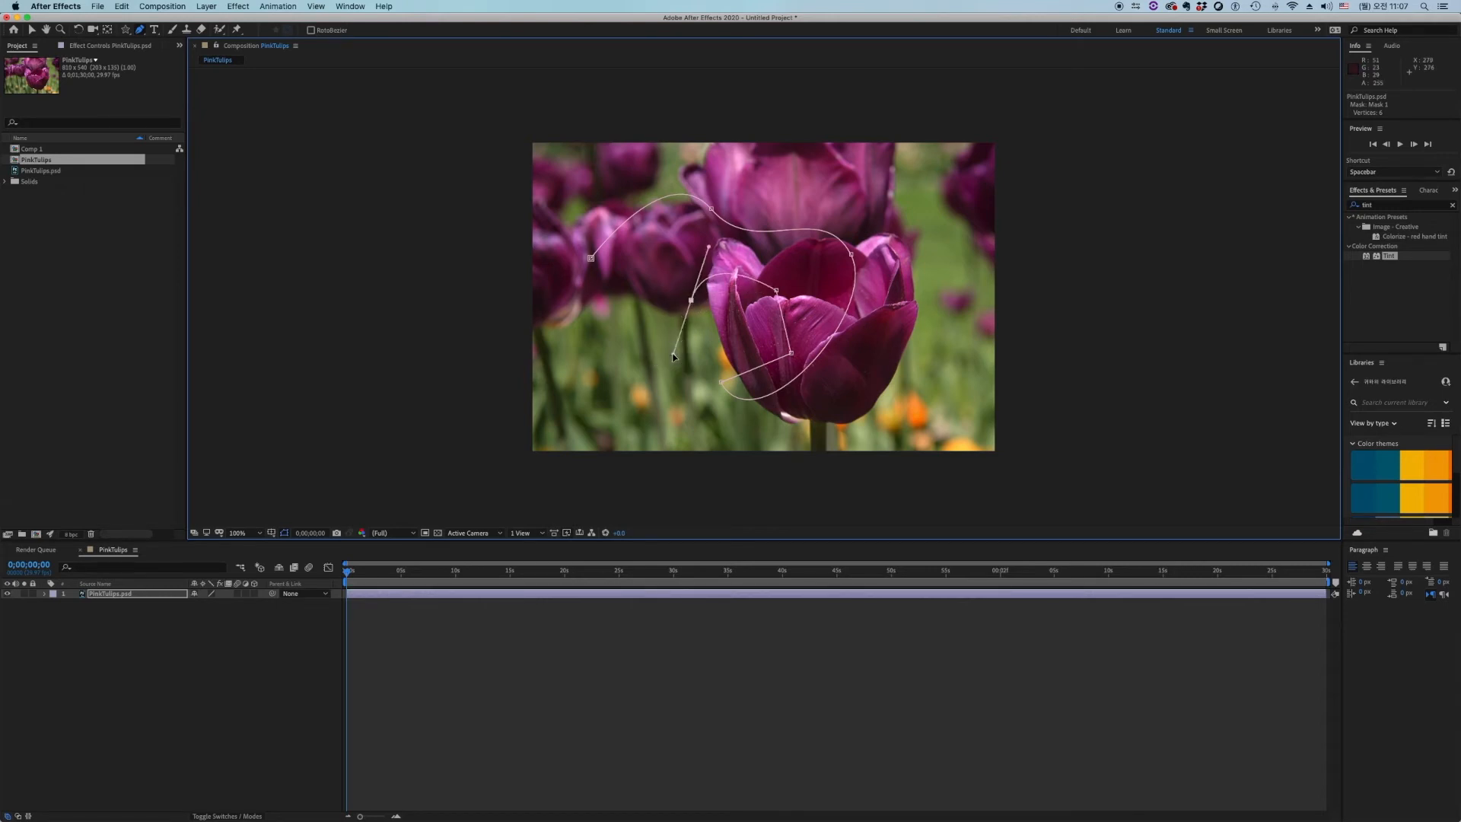
{"action": "left_click", "coordinate": [597, 348]}
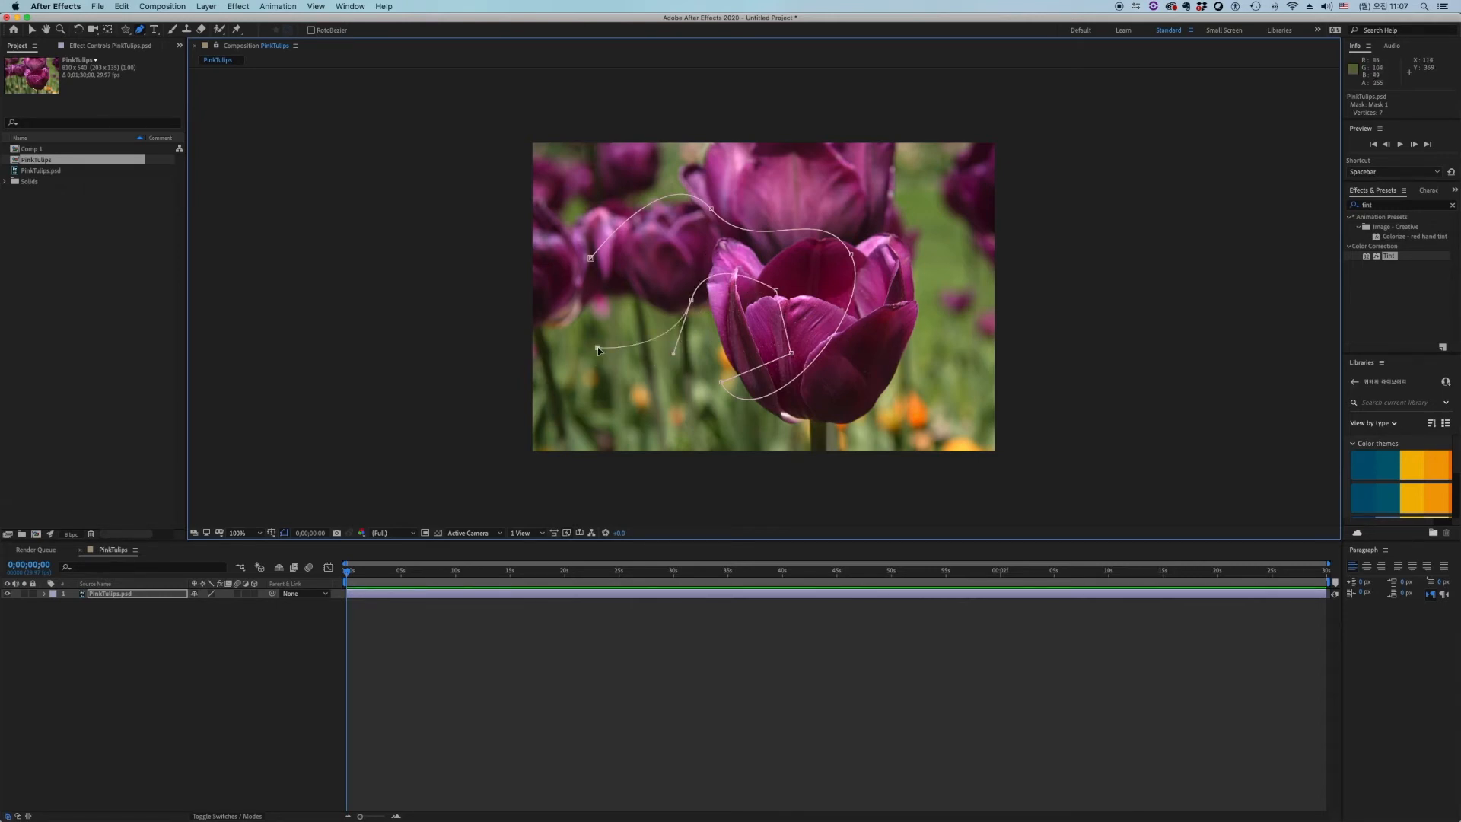
{"action": "key", "text": "super+z"}
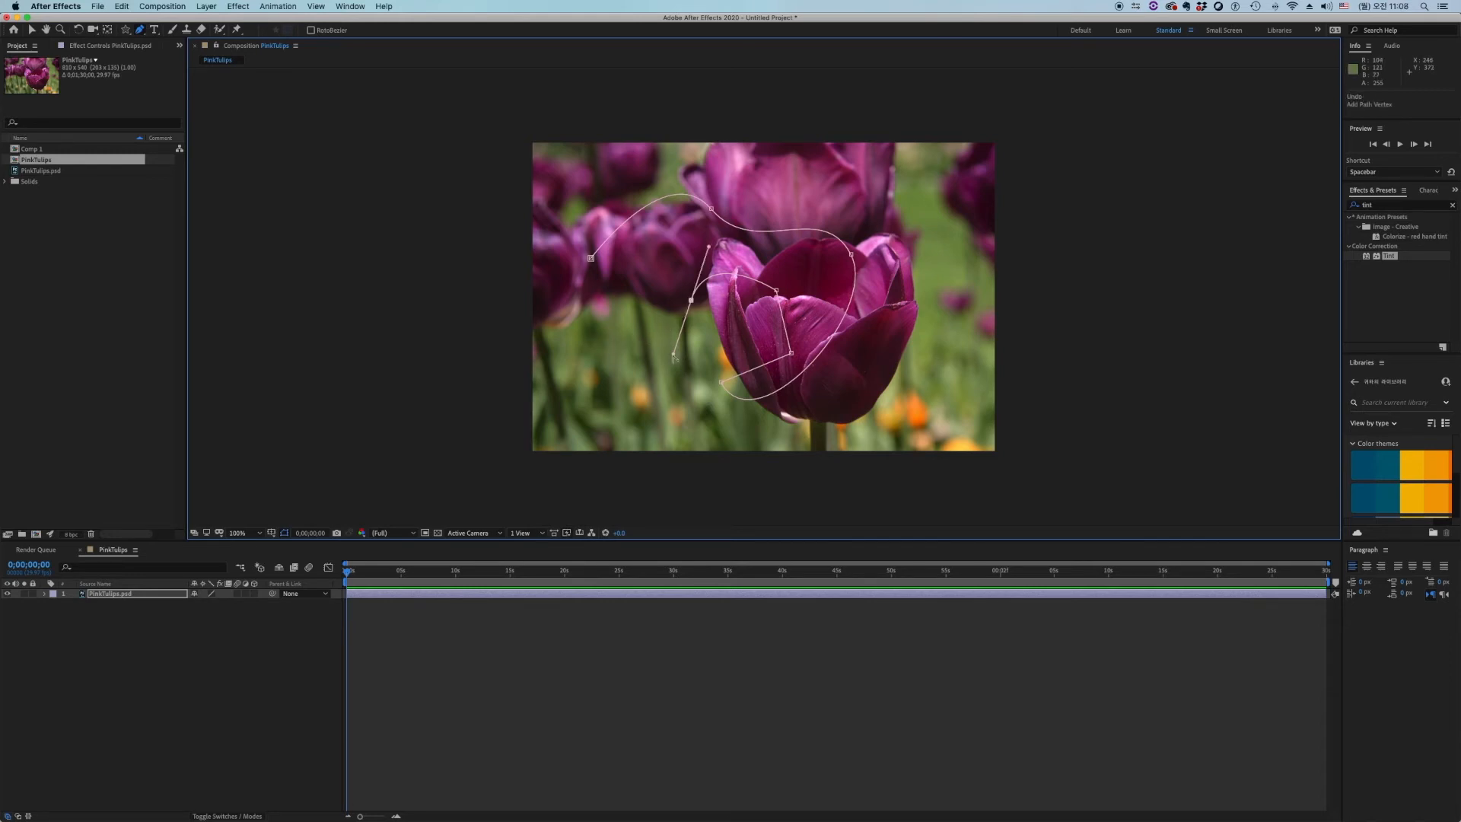
{"action": "left_click_drag", "start_coordinate": [674, 355], "coordinate": [671, 302]}
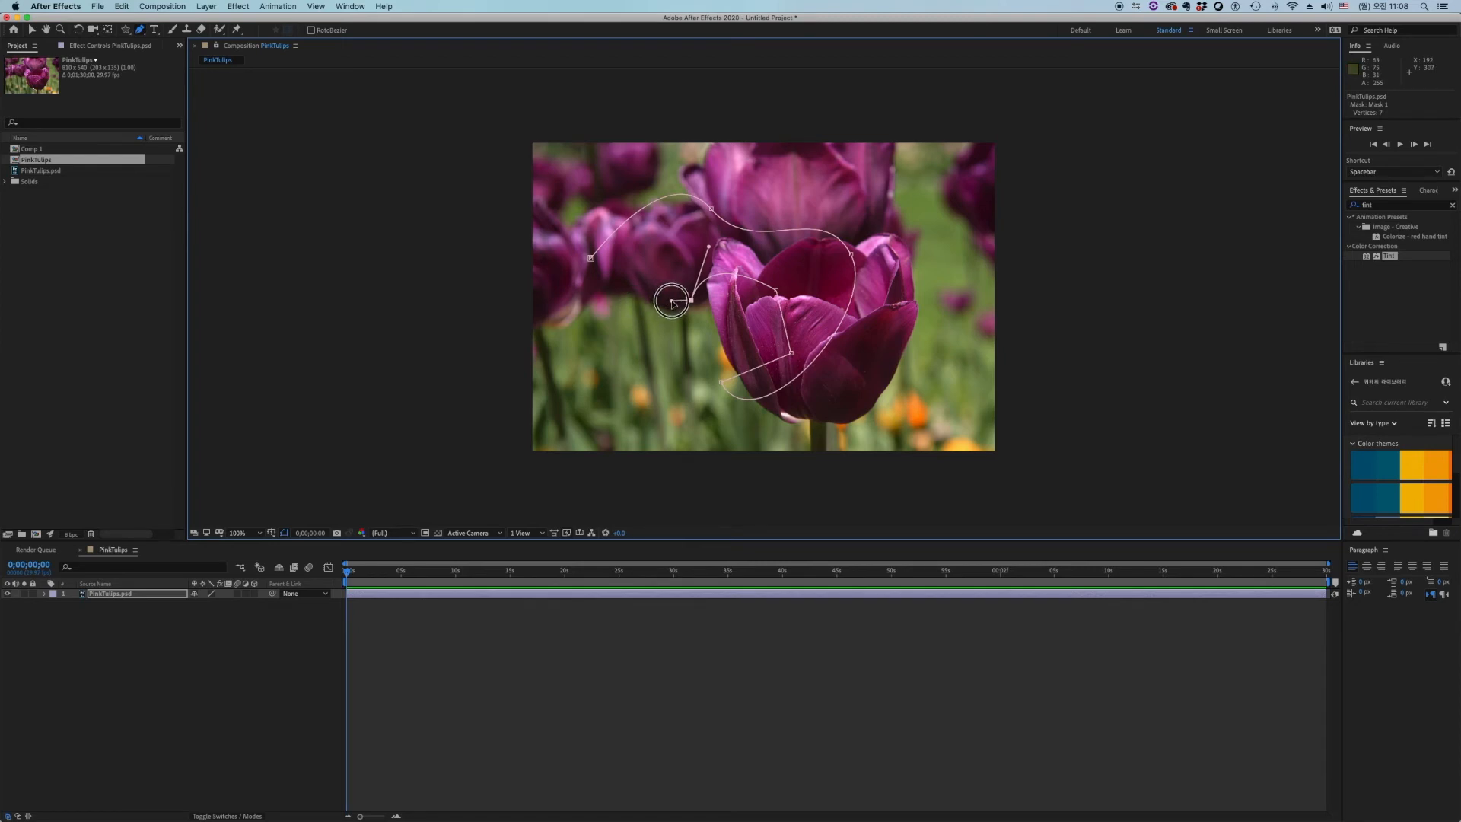
Extend the mask path with two curved points over the blurred tulips, and break the second point's handles to continue from it.
{"action": "left_click_drag", "start_coordinate": [590, 258], "coordinate": [579, 286]}
{"action": "left_click_drag", "start_coordinate": [579, 286], "coordinate": [678, 238]}
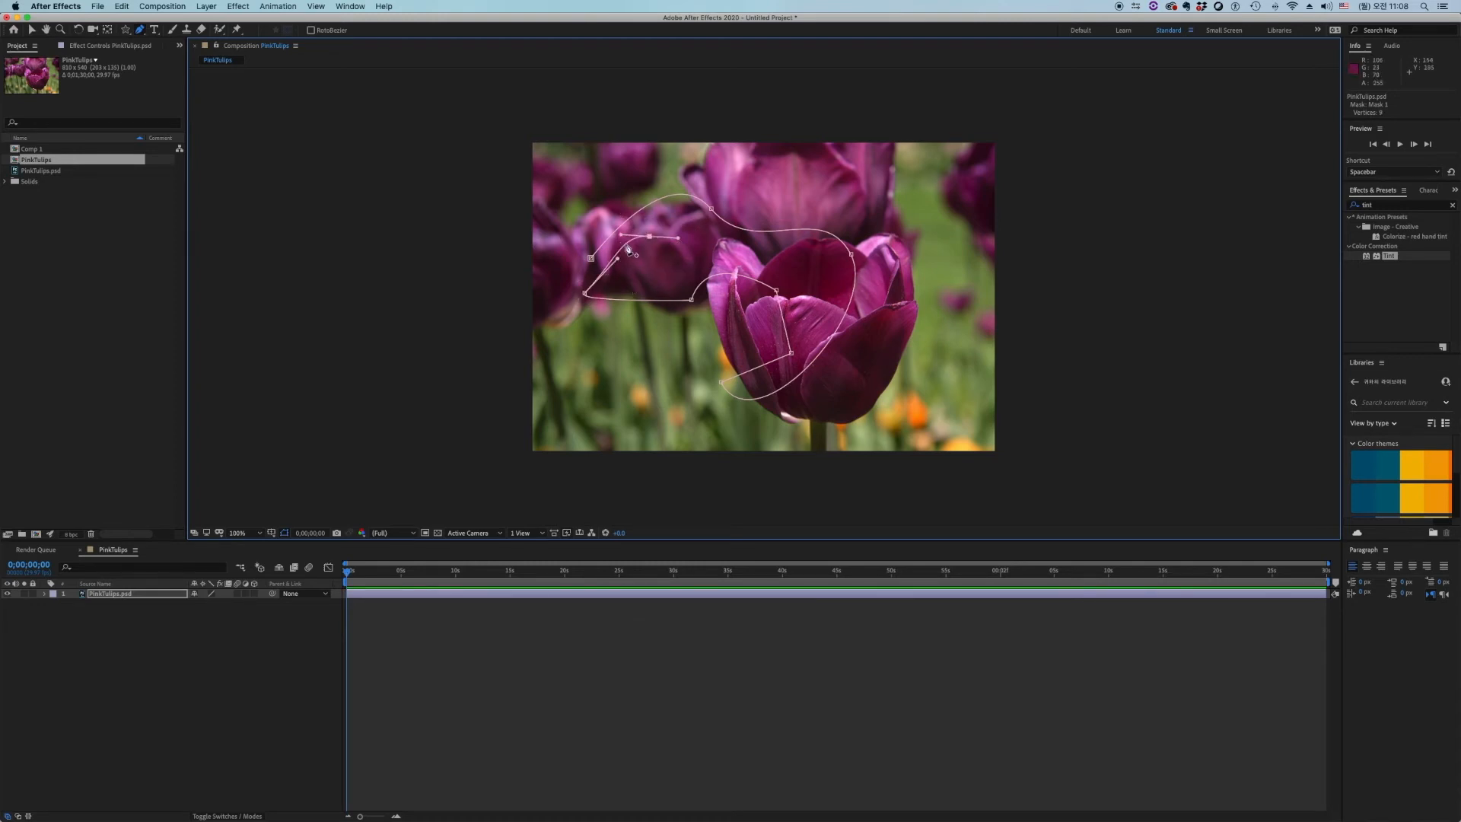
{"action": "mouse_move", "coordinate": [622, 235]}
{"action": "left_mouse_down"}
{"action": "mouse_move", "coordinate": [649, 232]}
{"action": "mouse_move", "coordinate": [633, 228]}
{"action": "left_mouse_up"}
{"action": "key", "text": "super+z"}
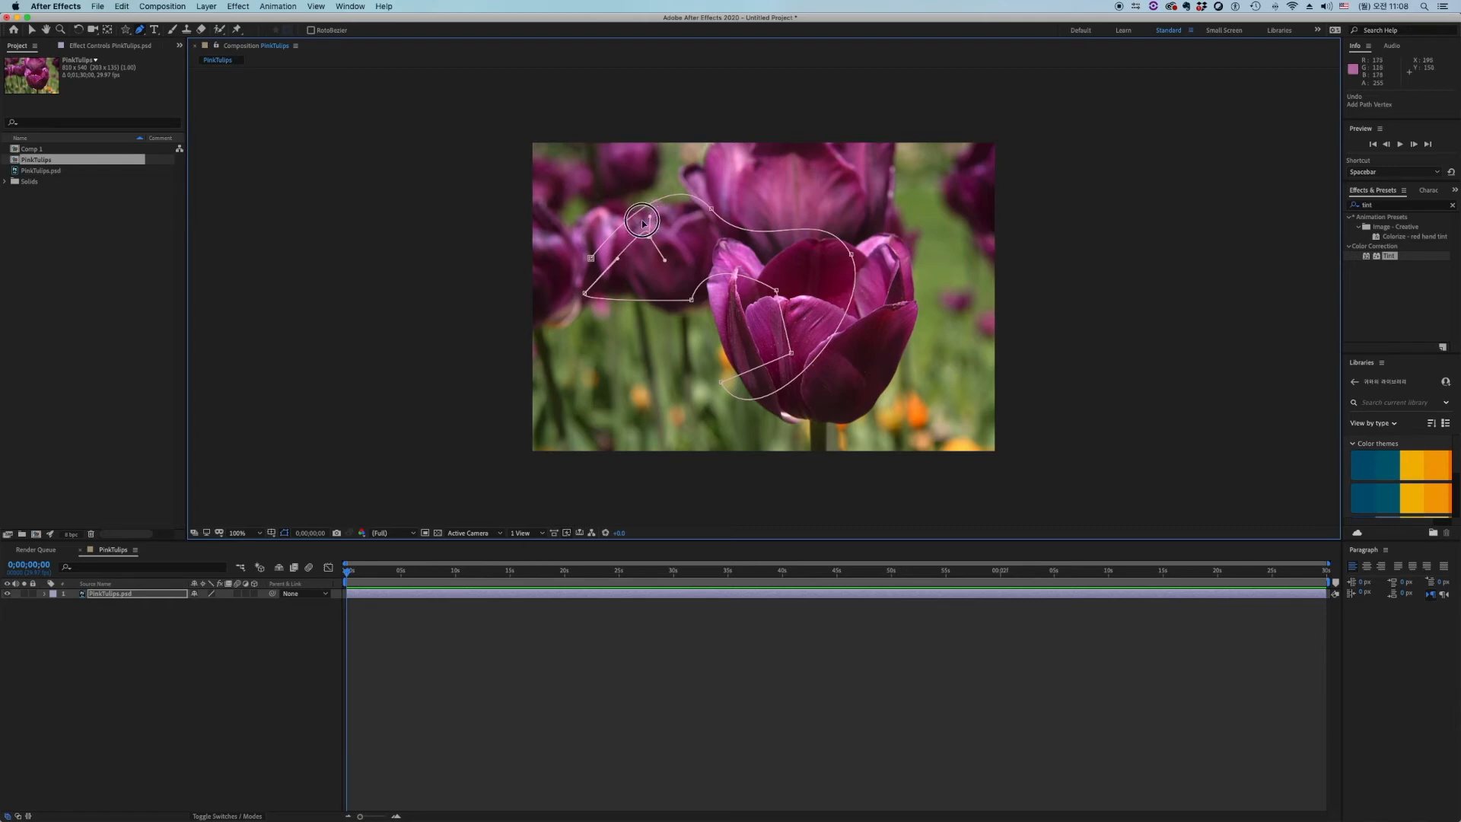
{"action": "left_click", "coordinate": [645, 230]}
{"action": "left_click_drag", "start_coordinate": [643, 226], "coordinate": [639, 241]}
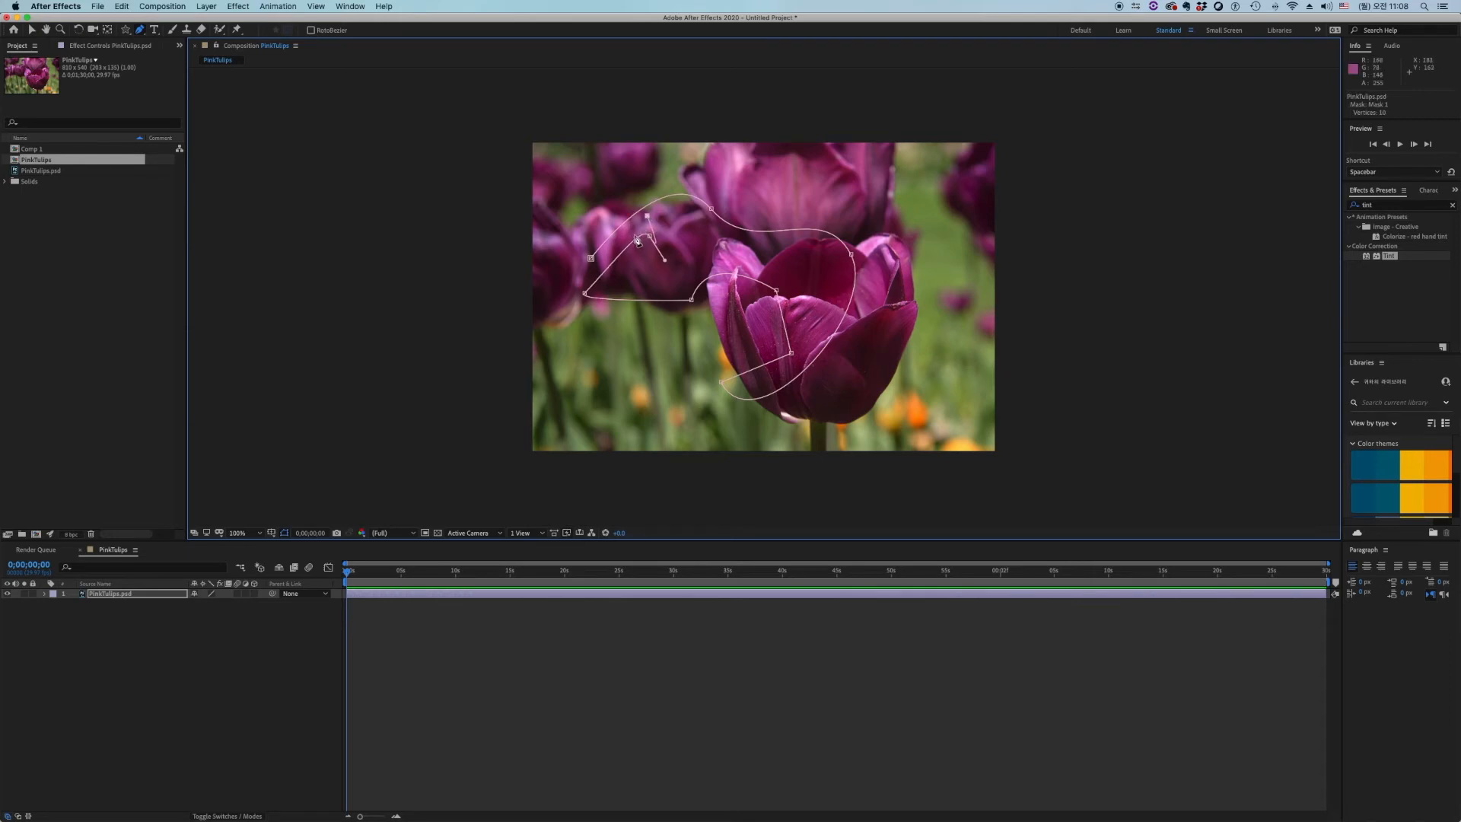
Add the remaining straight-segment points on the blurred tulips and close the mask path at its first point.
{"action": "left_click", "coordinate": [624, 234]}
{"action": "left_click", "coordinate": [597, 263]}
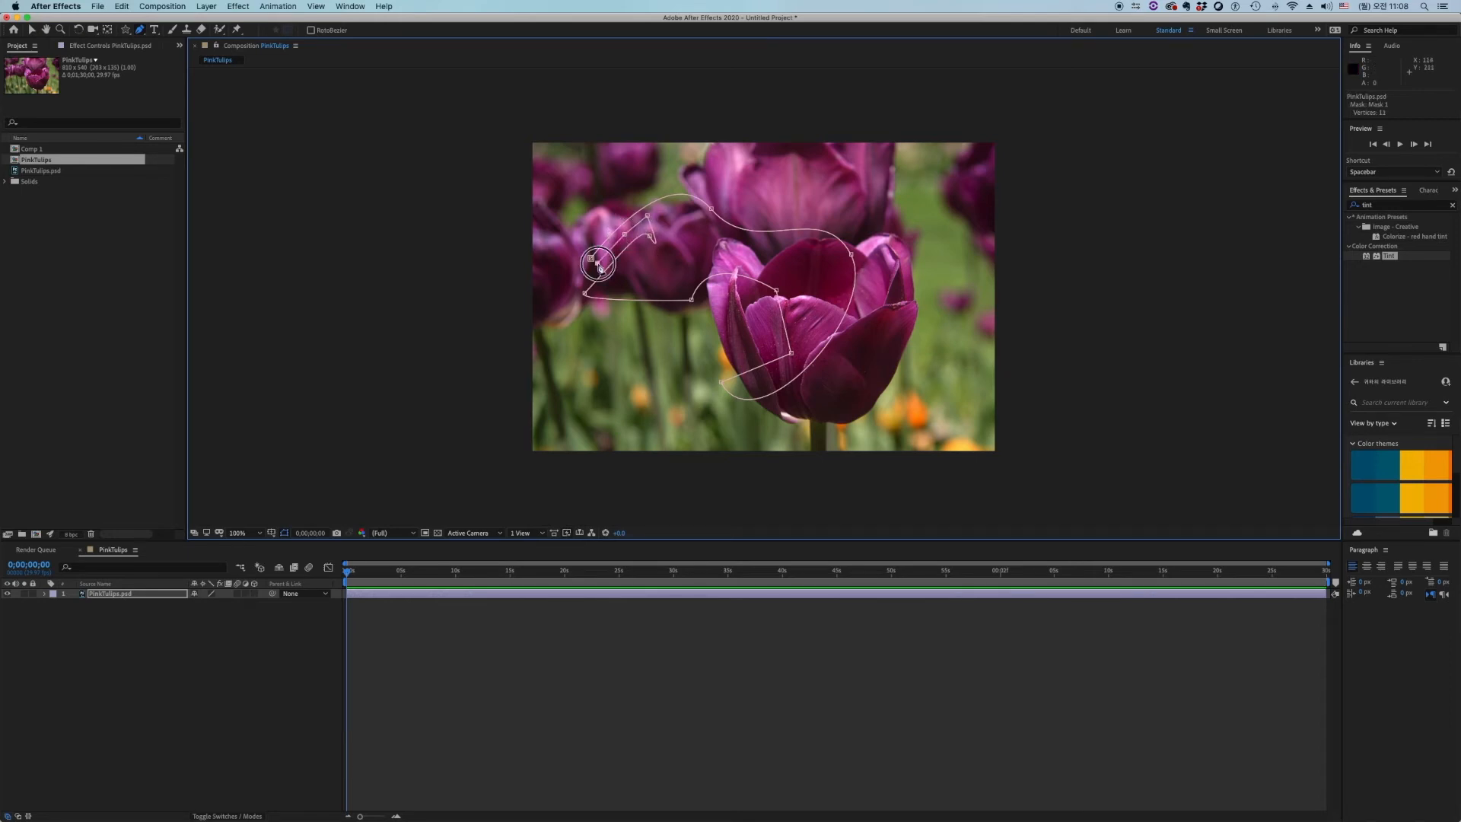
{"action": "left_click", "coordinate": [562, 271]}
{"action": "left_click", "coordinate": [591, 260]}
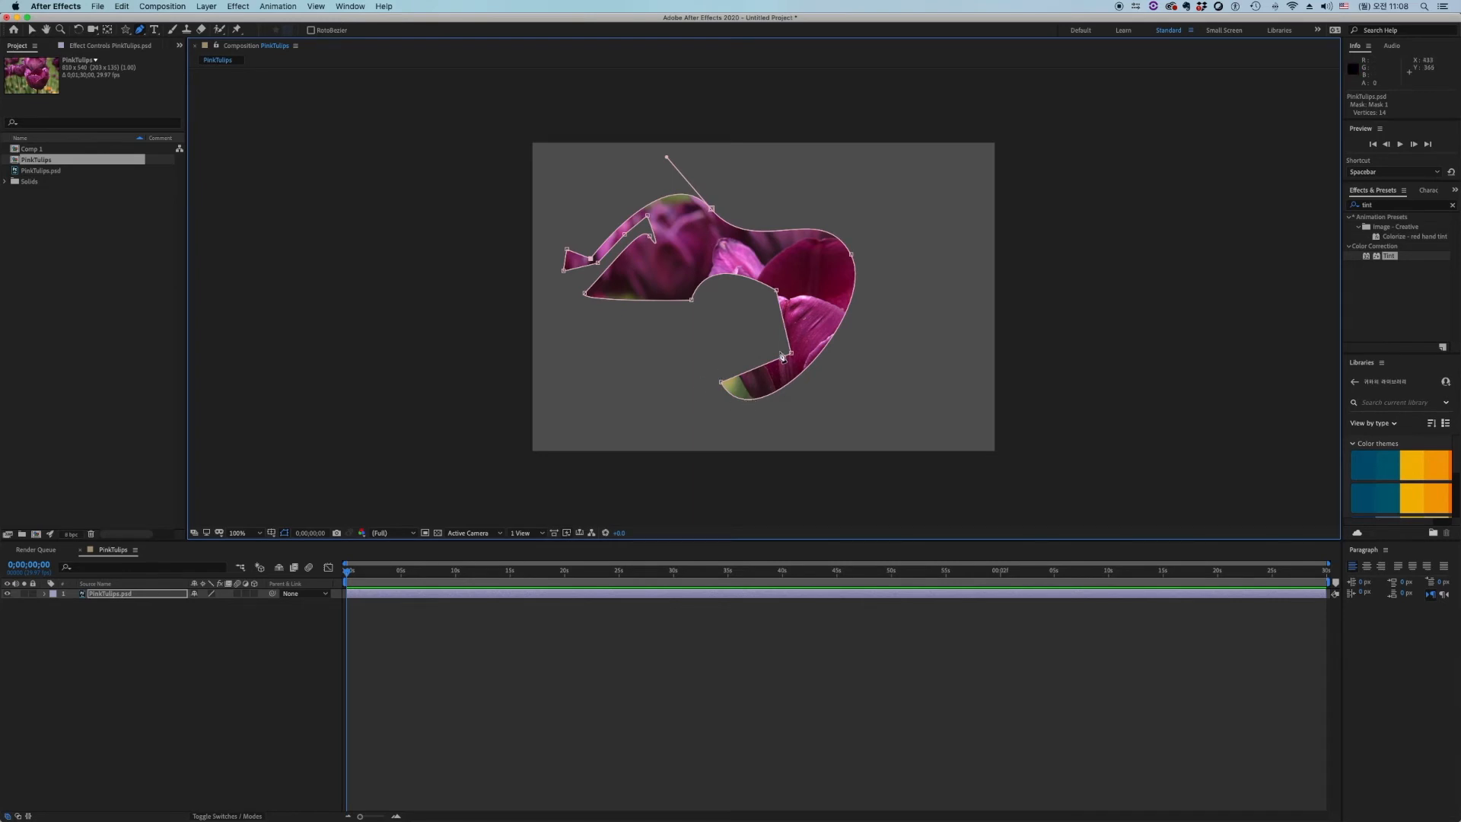
Reveal the masks of the PinkTulips.psd layer and delete Mask 1.
{"action": "left_click", "coordinate": [118, 598]}
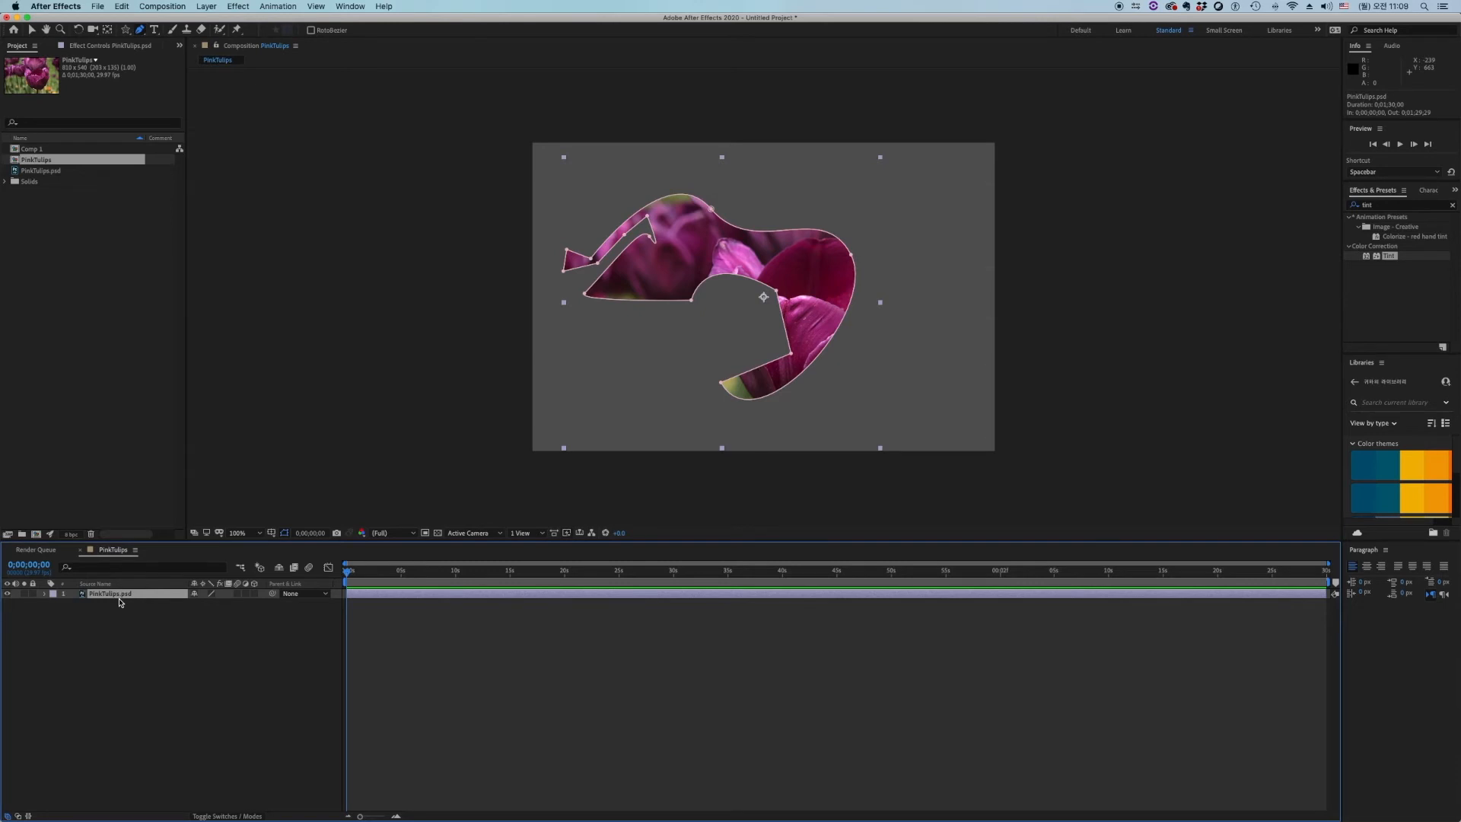
{"action": "left_click", "coordinate": [119, 607]}
{"action": "left_click", "coordinate": [116, 596]}
{"action": "key", "text": "m"}
{"action": "left_click", "coordinate": [97, 604]}
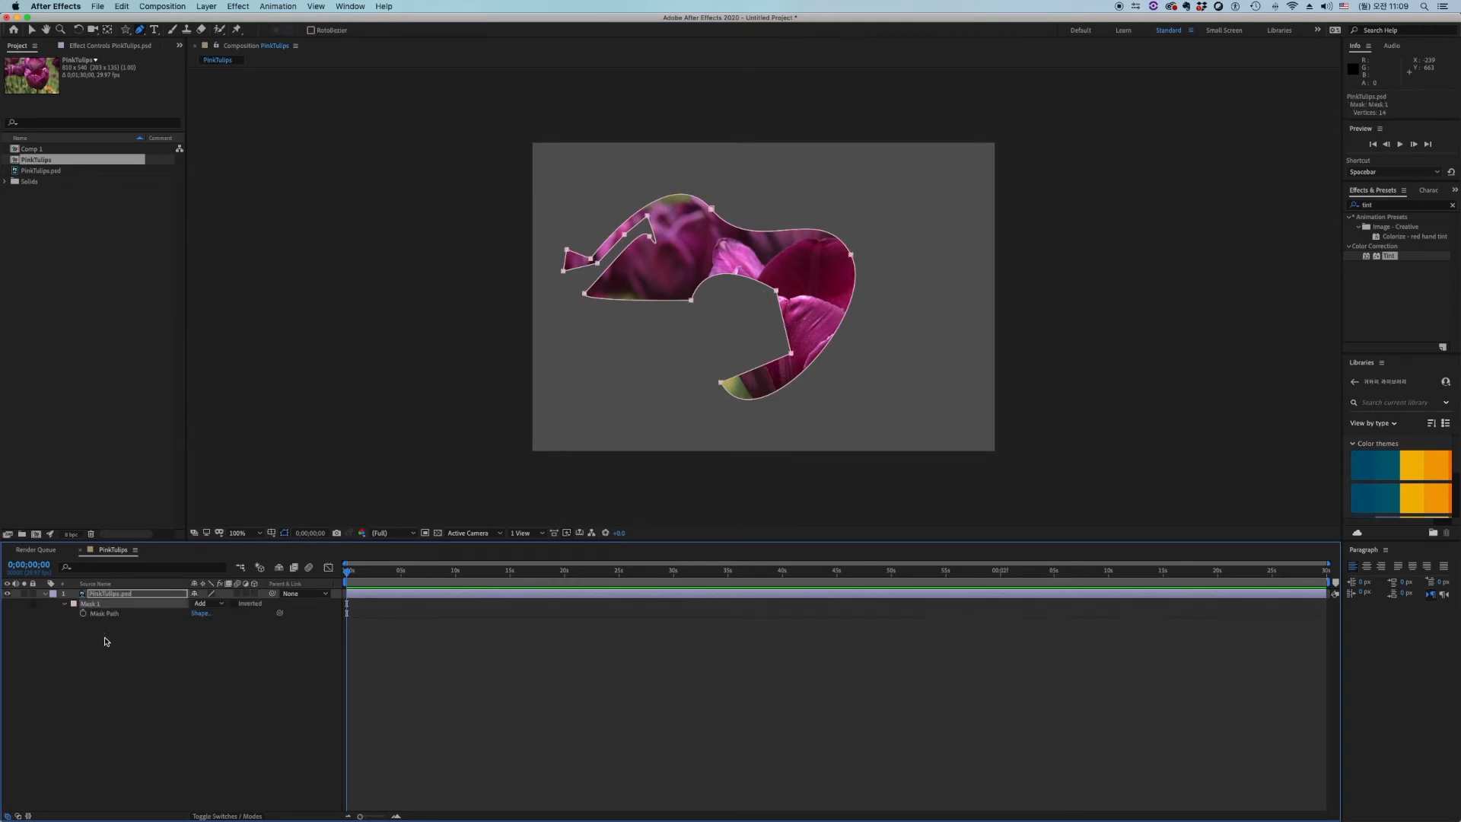
{"action": "left_click", "coordinate": [106, 642]}
{"action": "left_click", "coordinate": [91, 605]}
{"action": "key", "text": "Delete"}
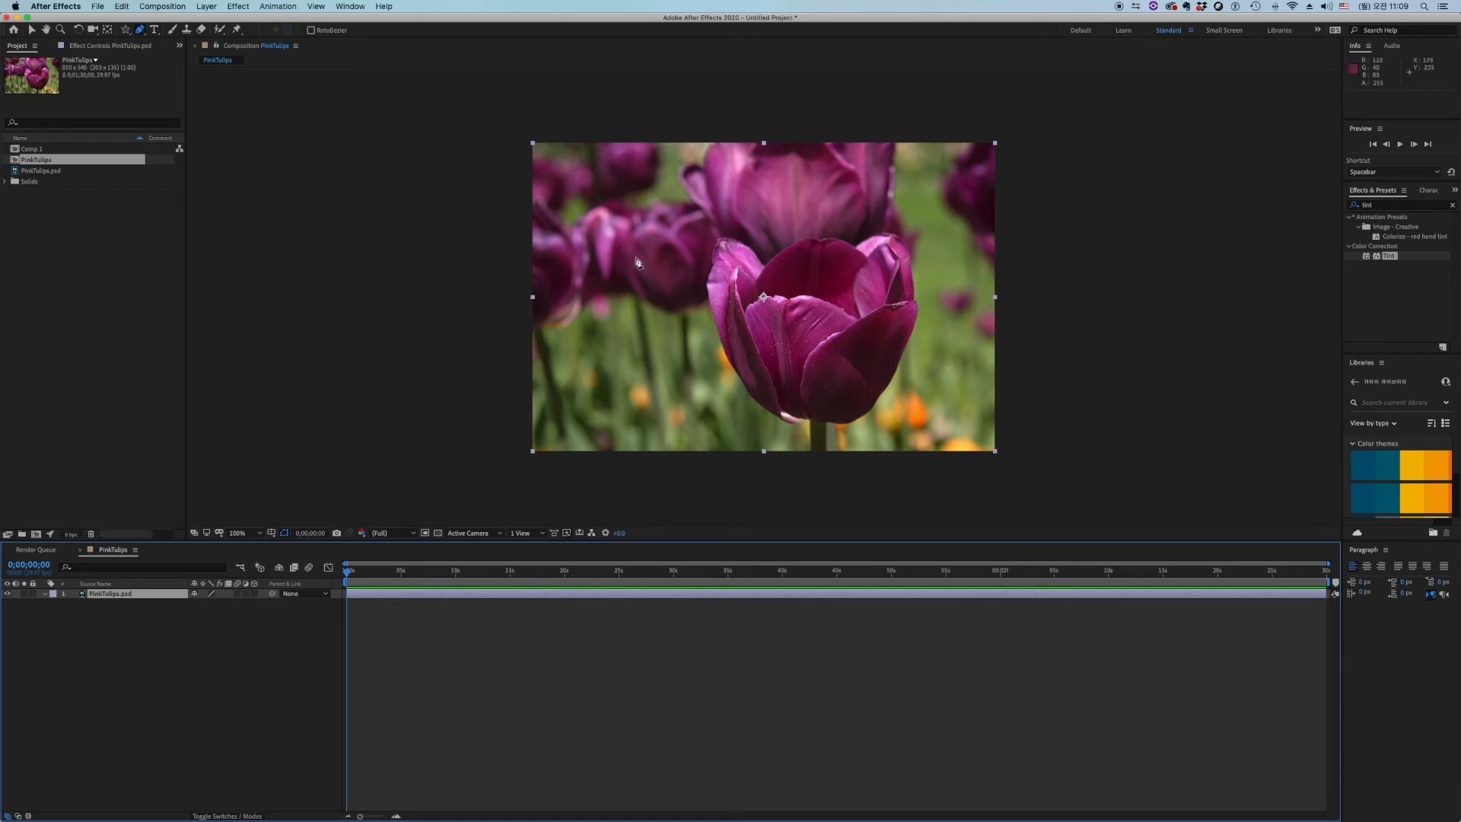
Draw a closed five-point Pen mask over the tulips with two pointed tips, a rounded outer side and a curved inner notch.
{"action": "left_click", "coordinate": [622, 227]}
{"action": "left_click_drag", "start_coordinate": [842, 254], "coordinate": [867, 352]}
{"action": "left_click_drag", "start_coordinate": [687, 408], "coordinate": [652, 357]}
{"action": "left_click", "coordinate": [584, 299]}
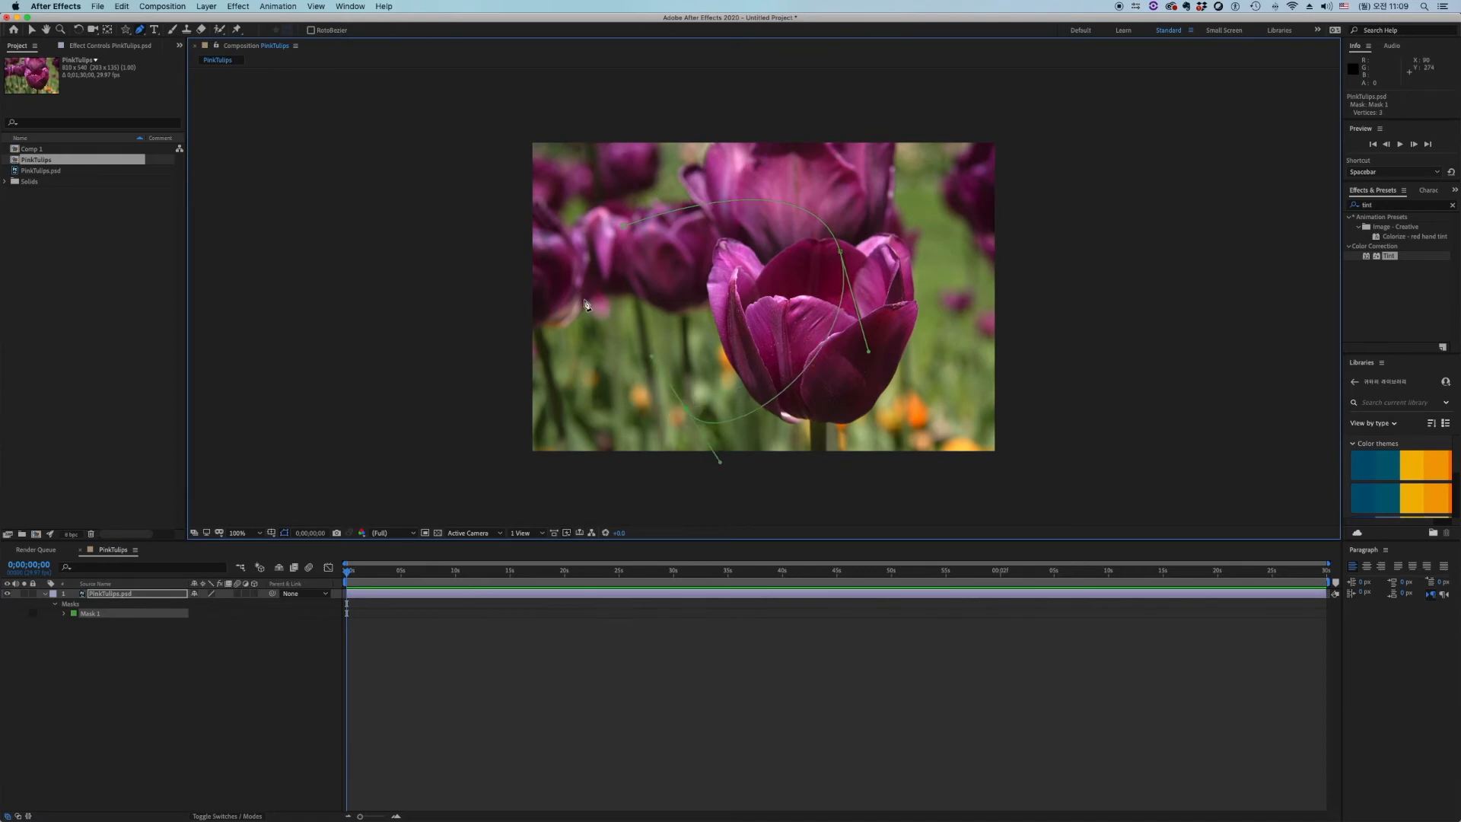
{"action": "left_click_drag", "start_coordinate": [687, 287], "coordinate": [686, 240]}
{"action": "left_click", "coordinate": [623, 226]}
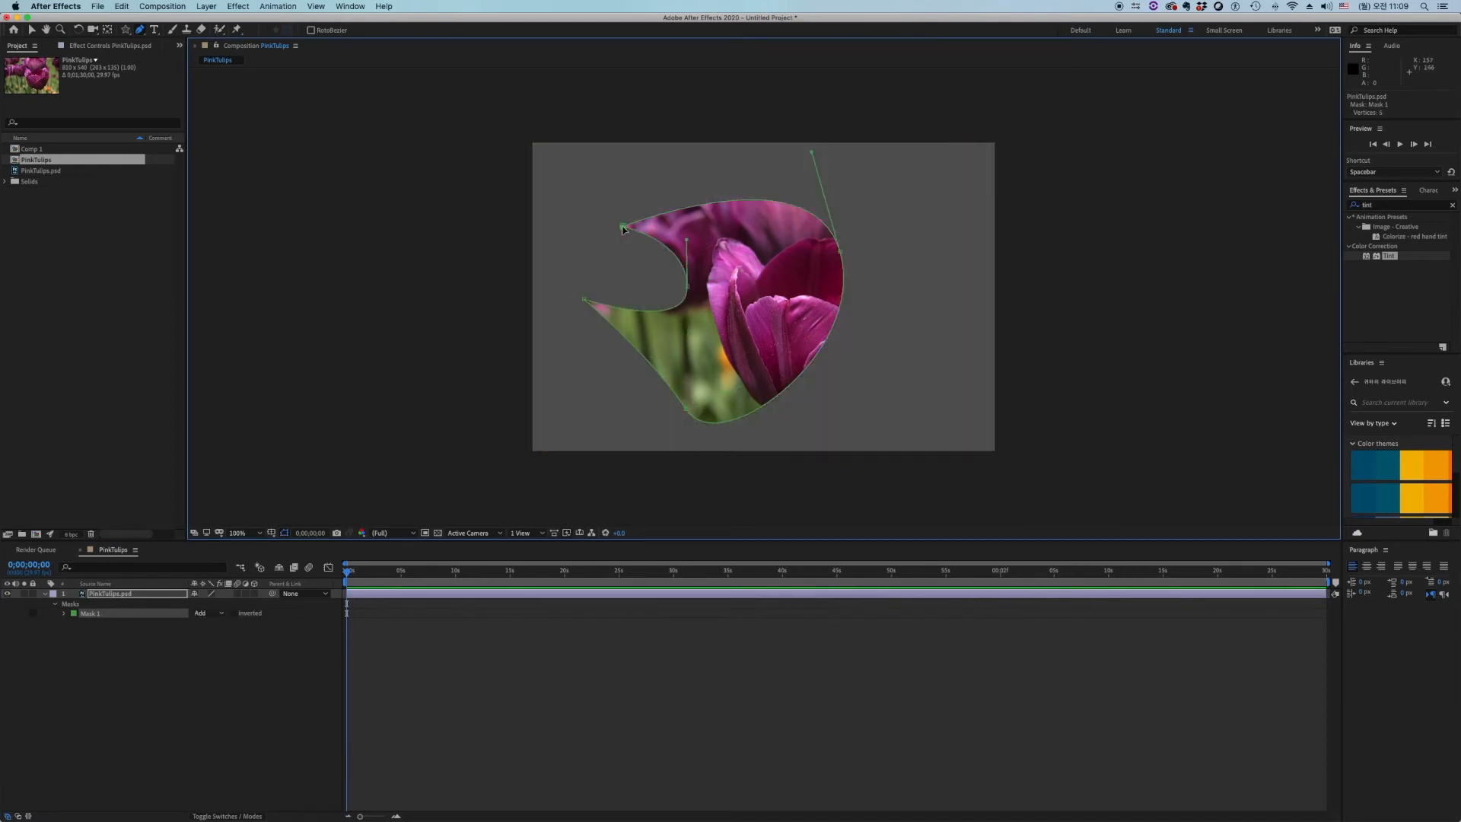
Reshape the closed mask by moving its two tips and lowest vertex slightly, and adjusting the handles of the notch and lowest vertices.
{"action": "left_click", "coordinate": [583, 301]}
{"action": "left_click_drag", "start_coordinate": [584, 301], "coordinate": [584, 328]}
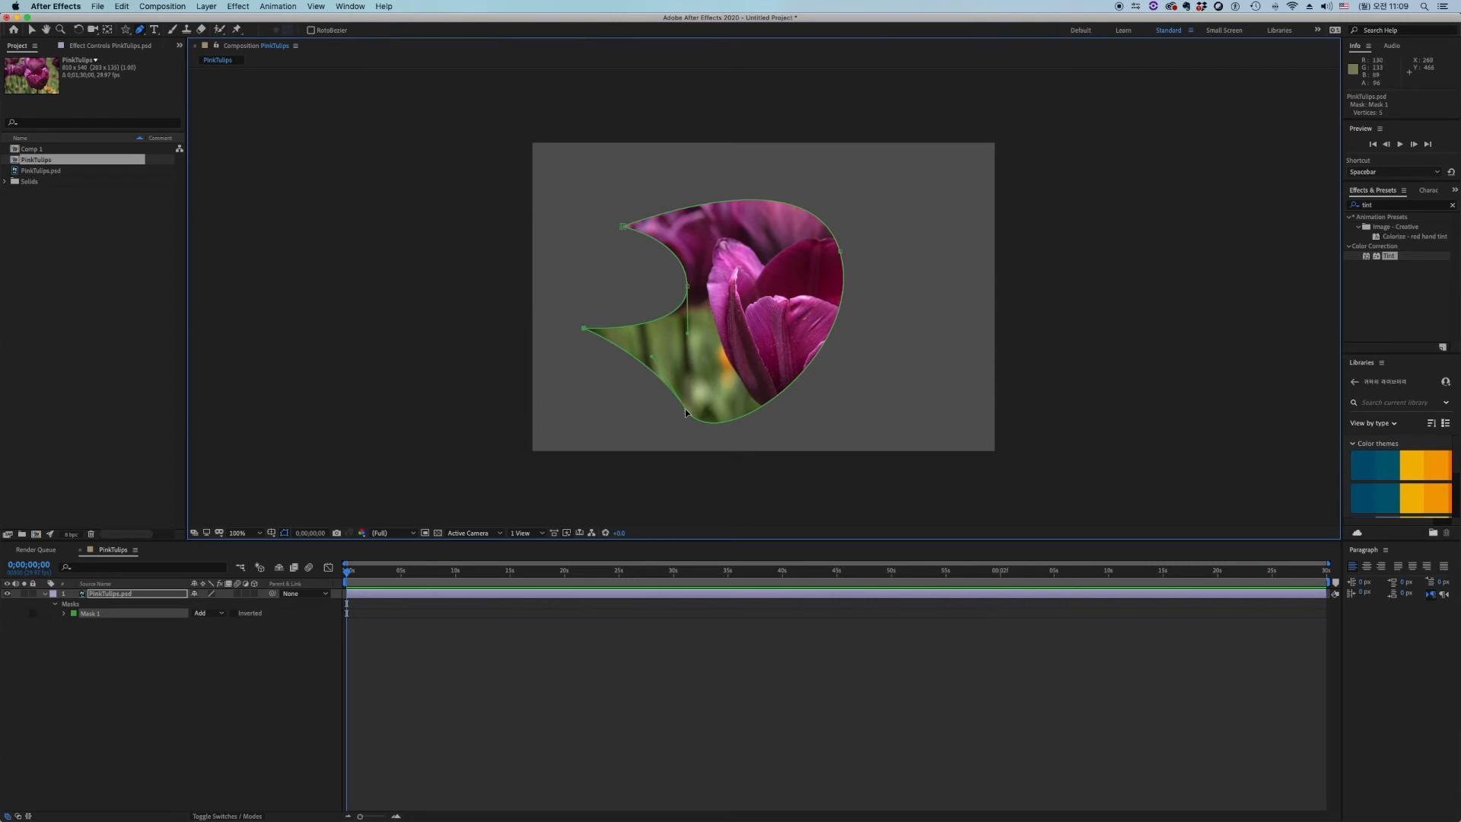
{"action": "mouse_move", "coordinate": [685, 410]}
{"action": "left_mouse_down"}
{"action": "mouse_move", "coordinate": [661, 437]}
{"action": "mouse_move", "coordinate": [660, 416]}
{"action": "left_mouse_up"}
{"action": "left_click", "coordinate": [687, 287]}
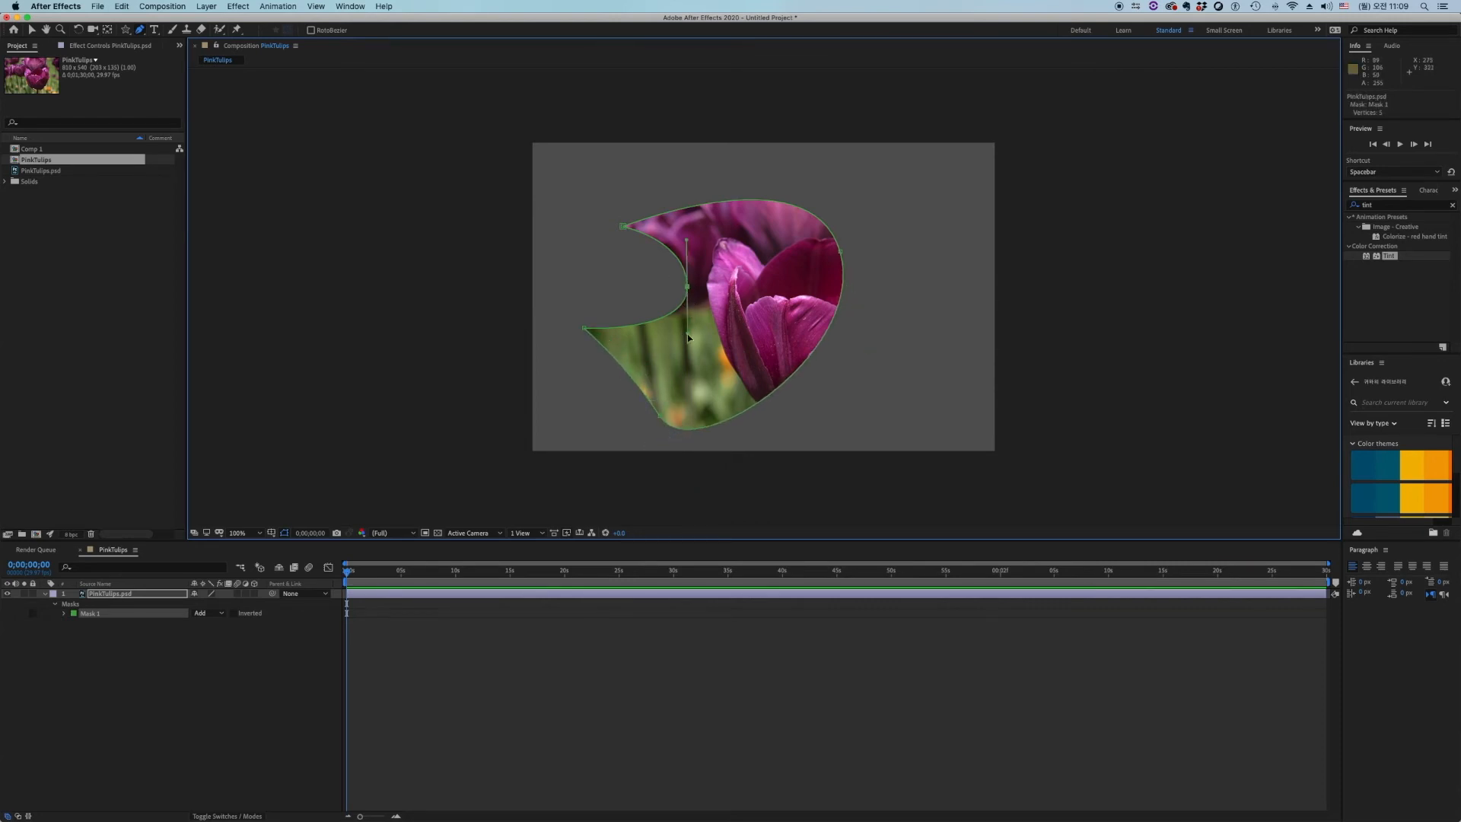
{"action": "left_click_drag", "start_coordinate": [687, 336], "coordinate": [674, 333]}
{"action": "left_click", "coordinate": [624, 226]}
{"action": "mouse_move", "coordinate": [624, 227]}
{"action": "left_mouse_down"}
{"action": "mouse_move", "coordinate": [623, 267]}
{"action": "mouse_move", "coordinate": [618, 235]}
{"action": "left_mouse_up"}
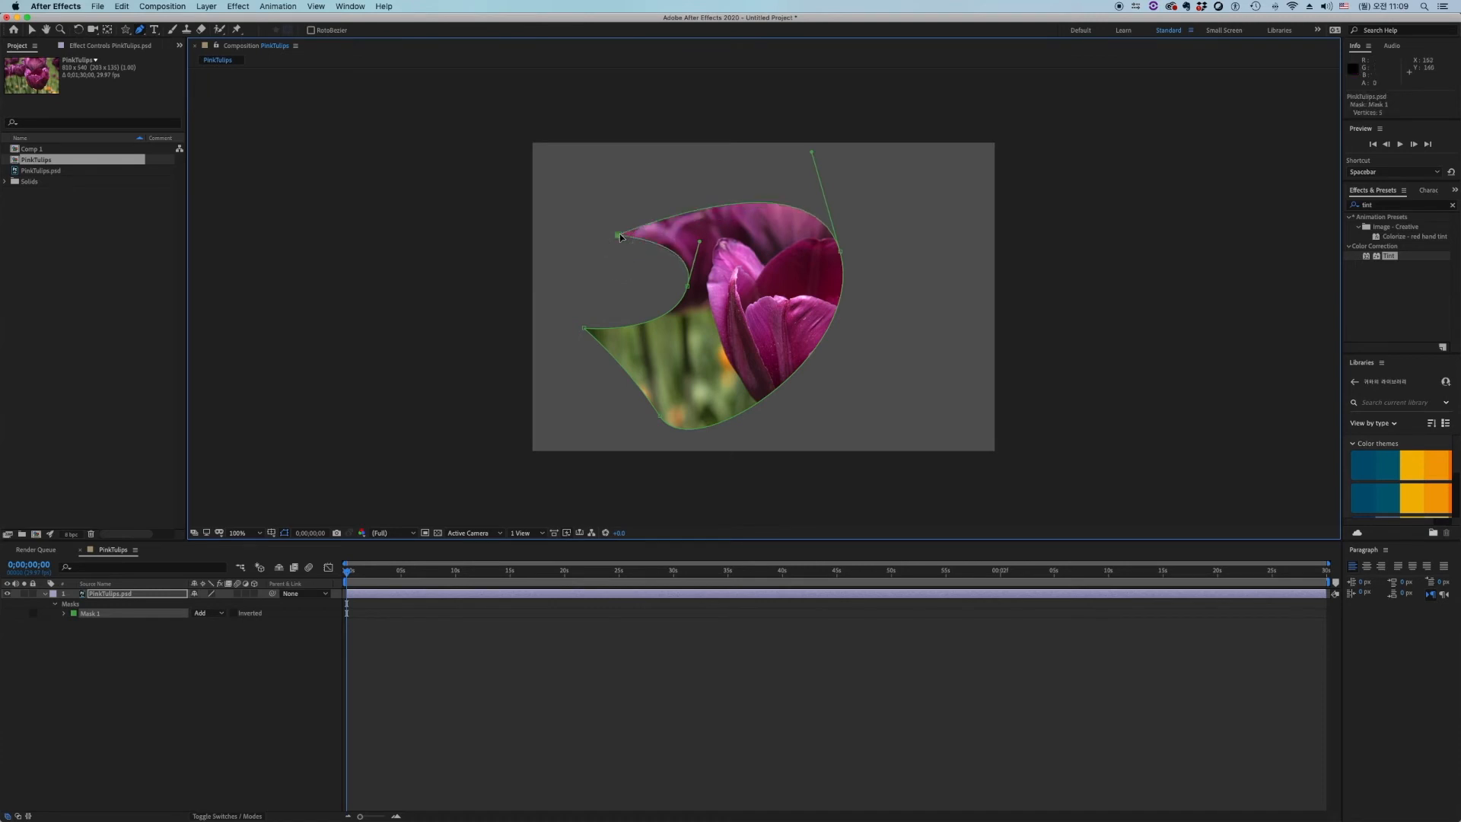
{"action": "left_click", "coordinate": [841, 252]}
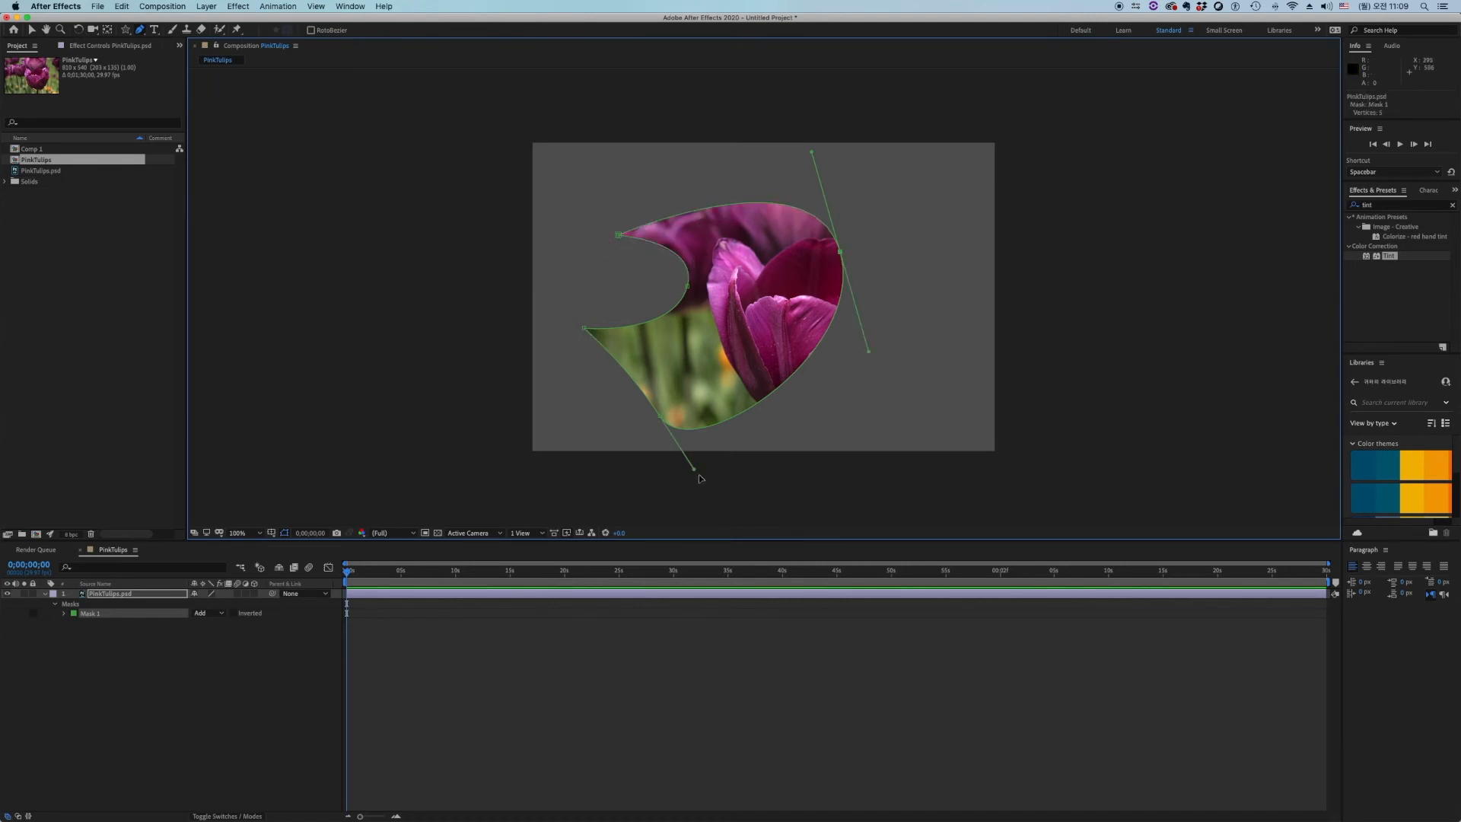
{"action": "left_click_drag", "start_coordinate": [693, 467], "coordinate": [723, 456]}
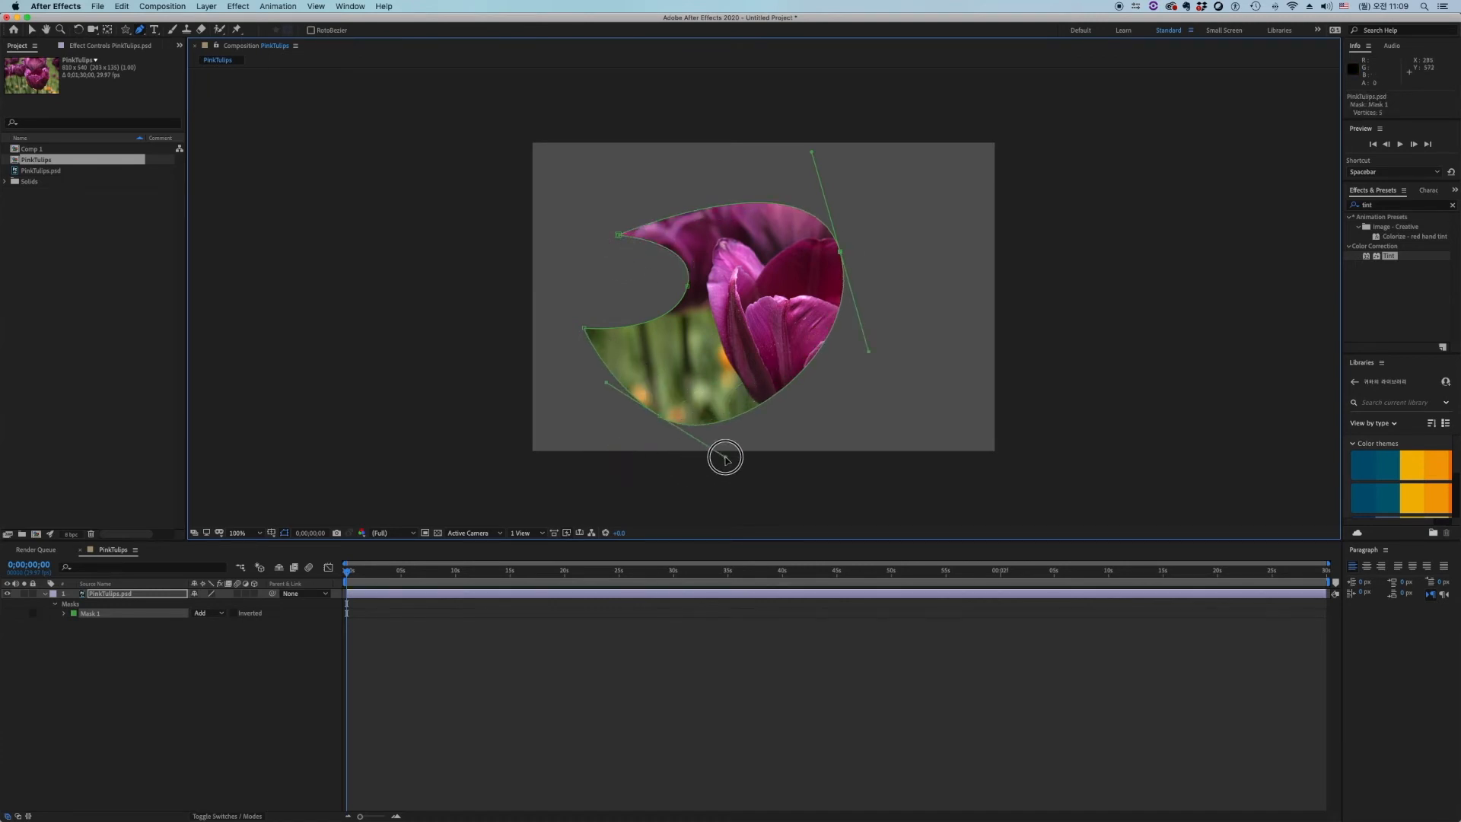
Convert the mask's lower tip into a smooth point, and move the notch vertex slightly down and convert it into a corner.
{"action": "left_click", "coordinate": [585, 329]}
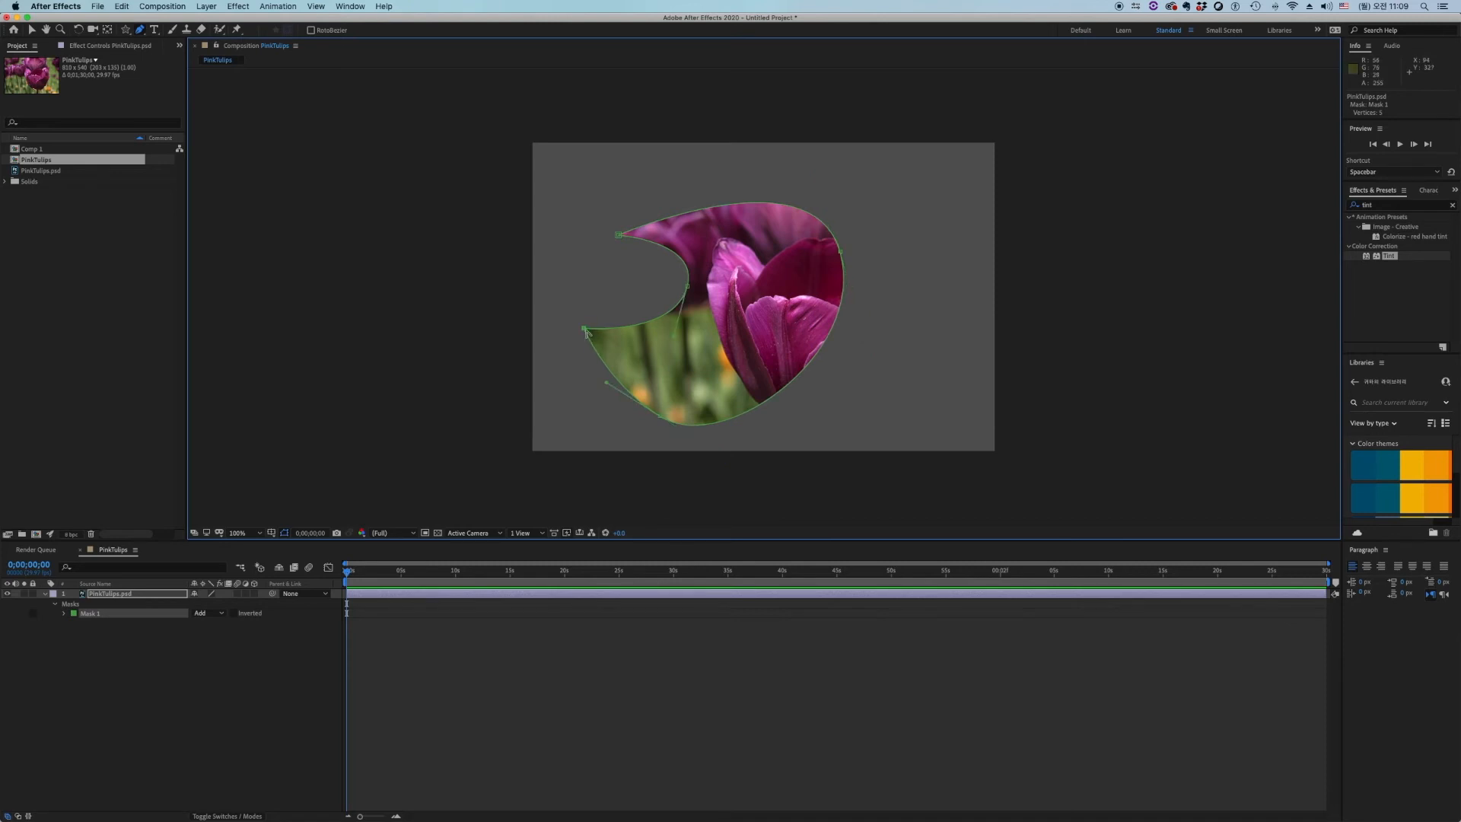
{"action": "mouse_move", "coordinate": [584, 329]}
{"action": "left_mouse_down"}
{"action": "mouse_move", "coordinate": [583, 300]}
{"action": "mouse_move", "coordinate": [576, 356]}
{"action": "left_mouse_up"}
{"action": "mouse_move", "coordinate": [592, 299]}
{"action": "left_mouse_down"}
{"action": "mouse_move", "coordinate": [564, 300]}
{"action": "mouse_move", "coordinate": [606, 299]}
{"action": "mouse_move", "coordinate": [587, 300]}
{"action": "left_mouse_up"}
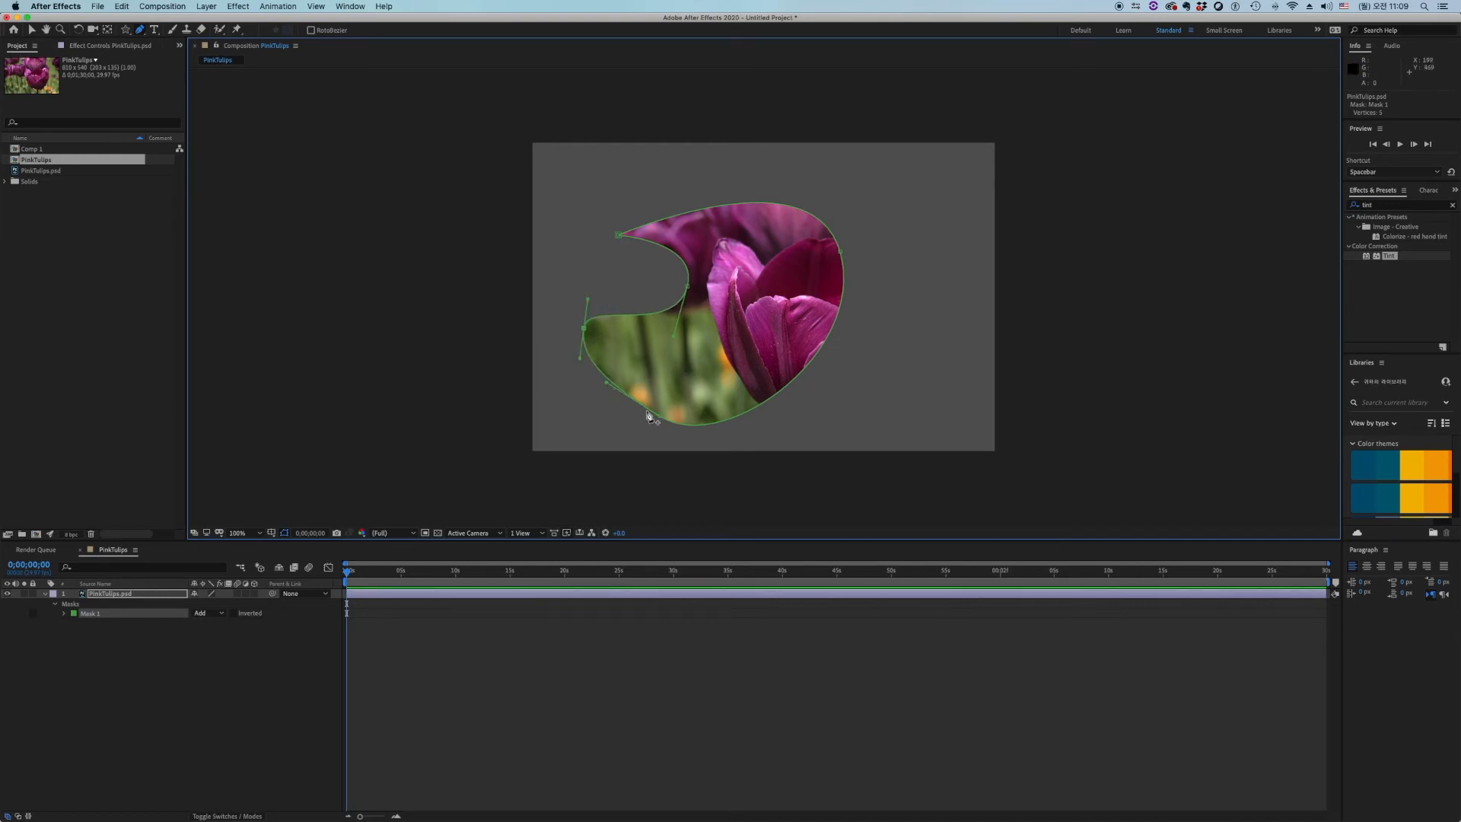
{"action": "left_click_drag", "start_coordinate": [686, 288], "coordinate": [681, 302]}
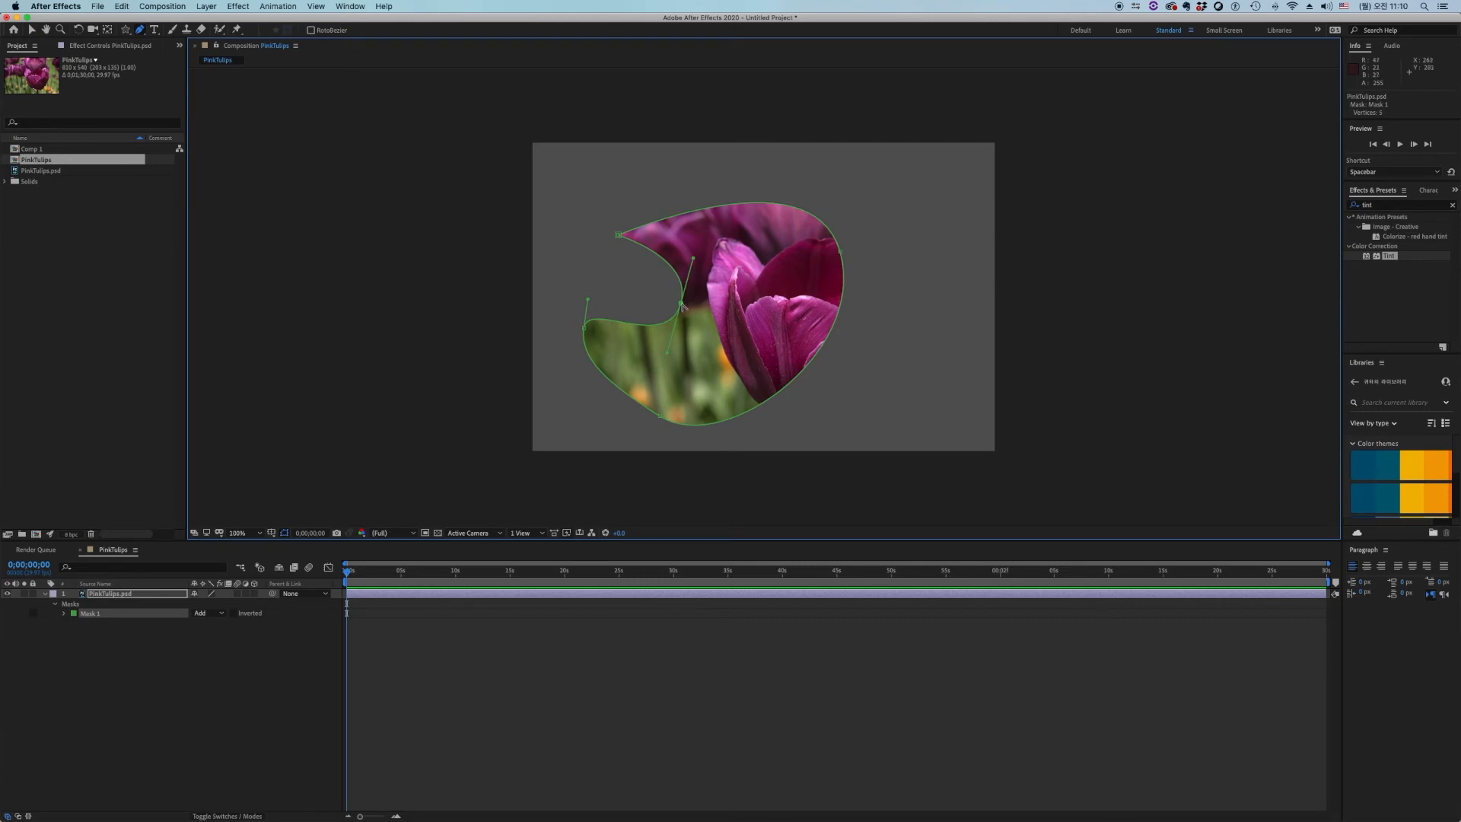
{"action": "left_click", "coordinate": [681, 303], "text": "alt"}
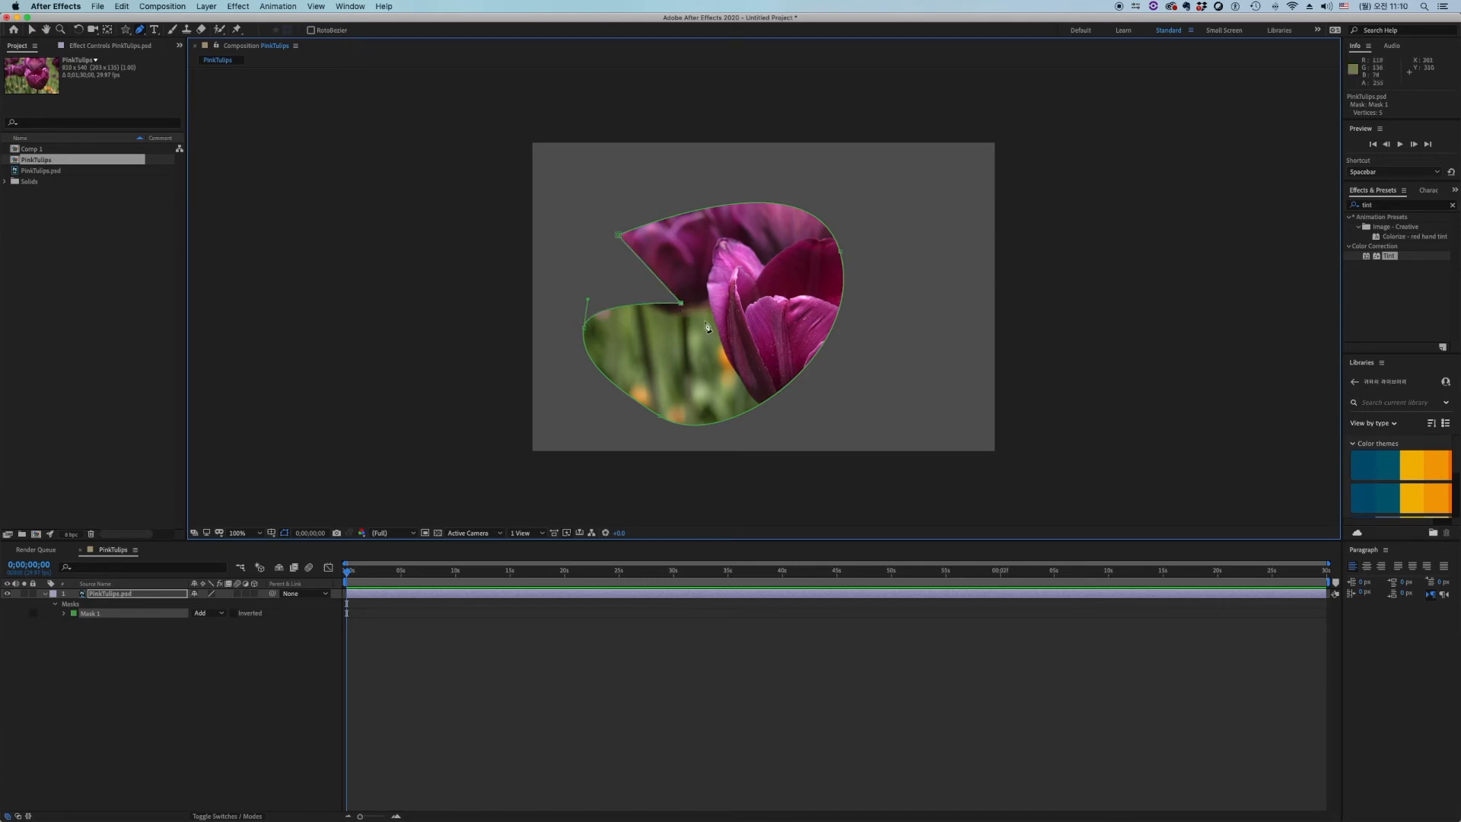
Convert the mask's lower tip, lowest vertex and right-hand vertex into corner points.
{"action": "left_click", "coordinate": [584, 329], "text": "alt"}
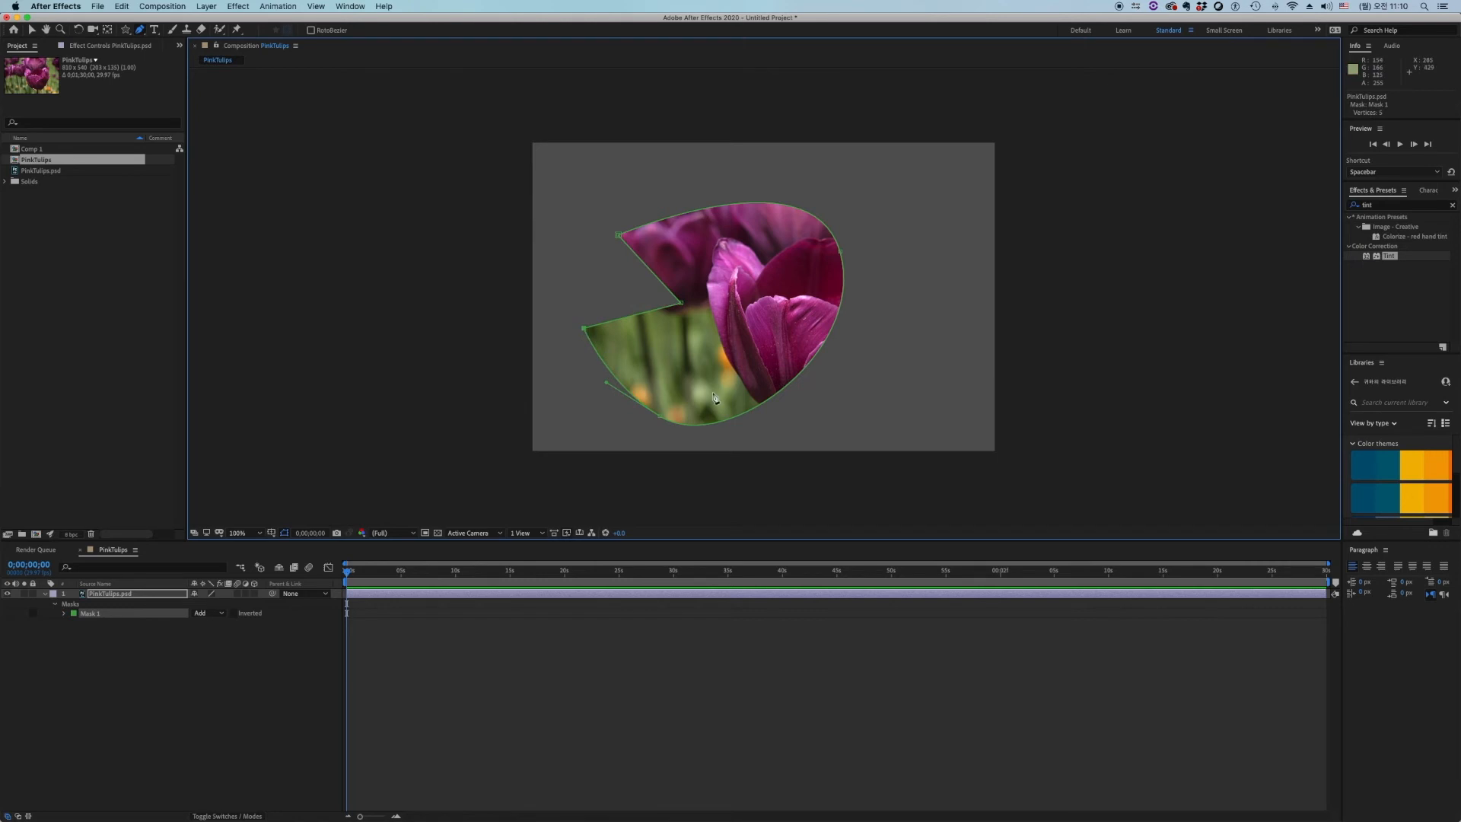
{"action": "left_click", "coordinate": [659, 418], "text": "alt"}
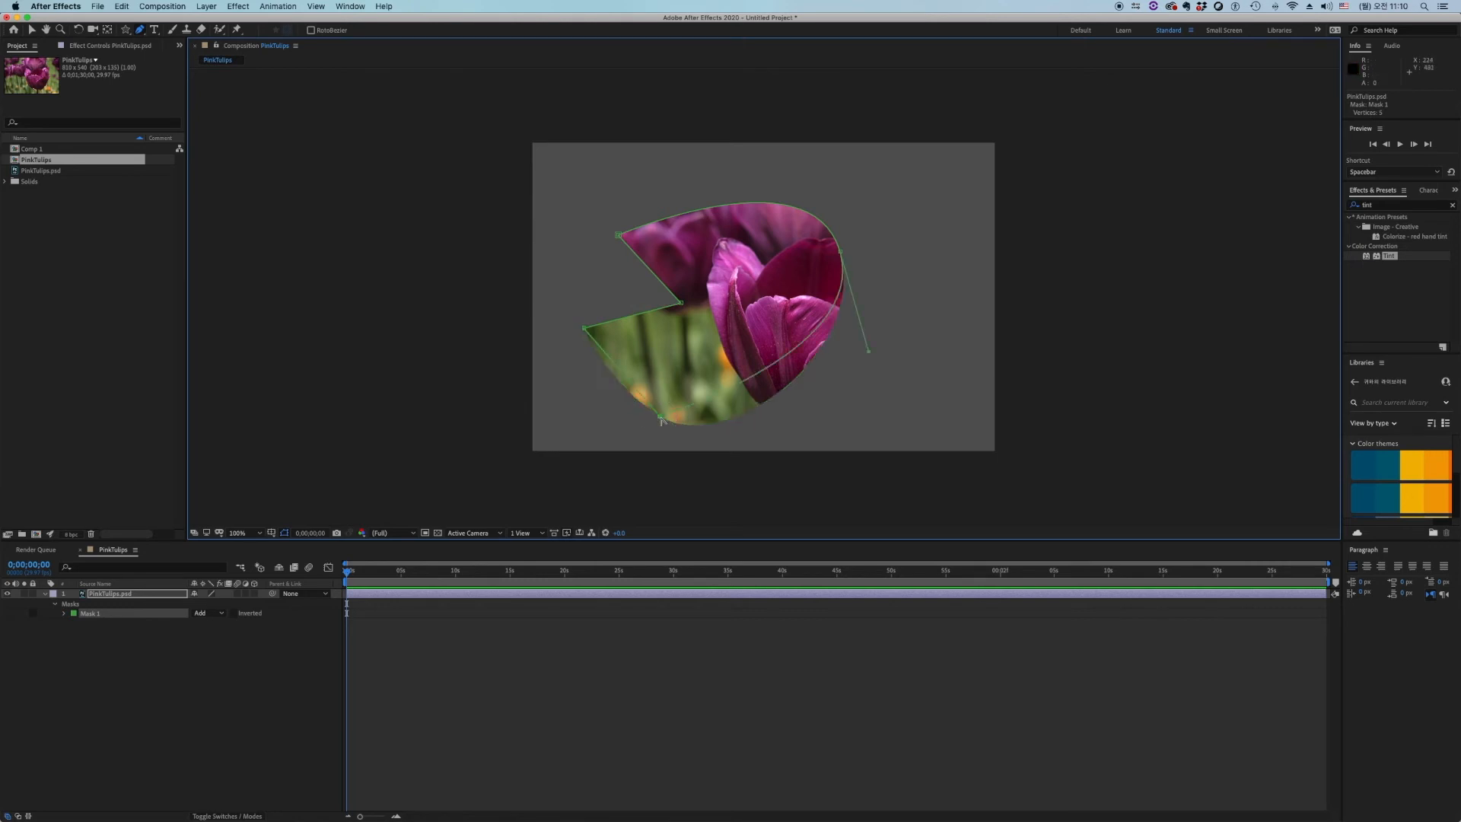
{"action": "left_click", "coordinate": [840, 253], "text": "alt"}
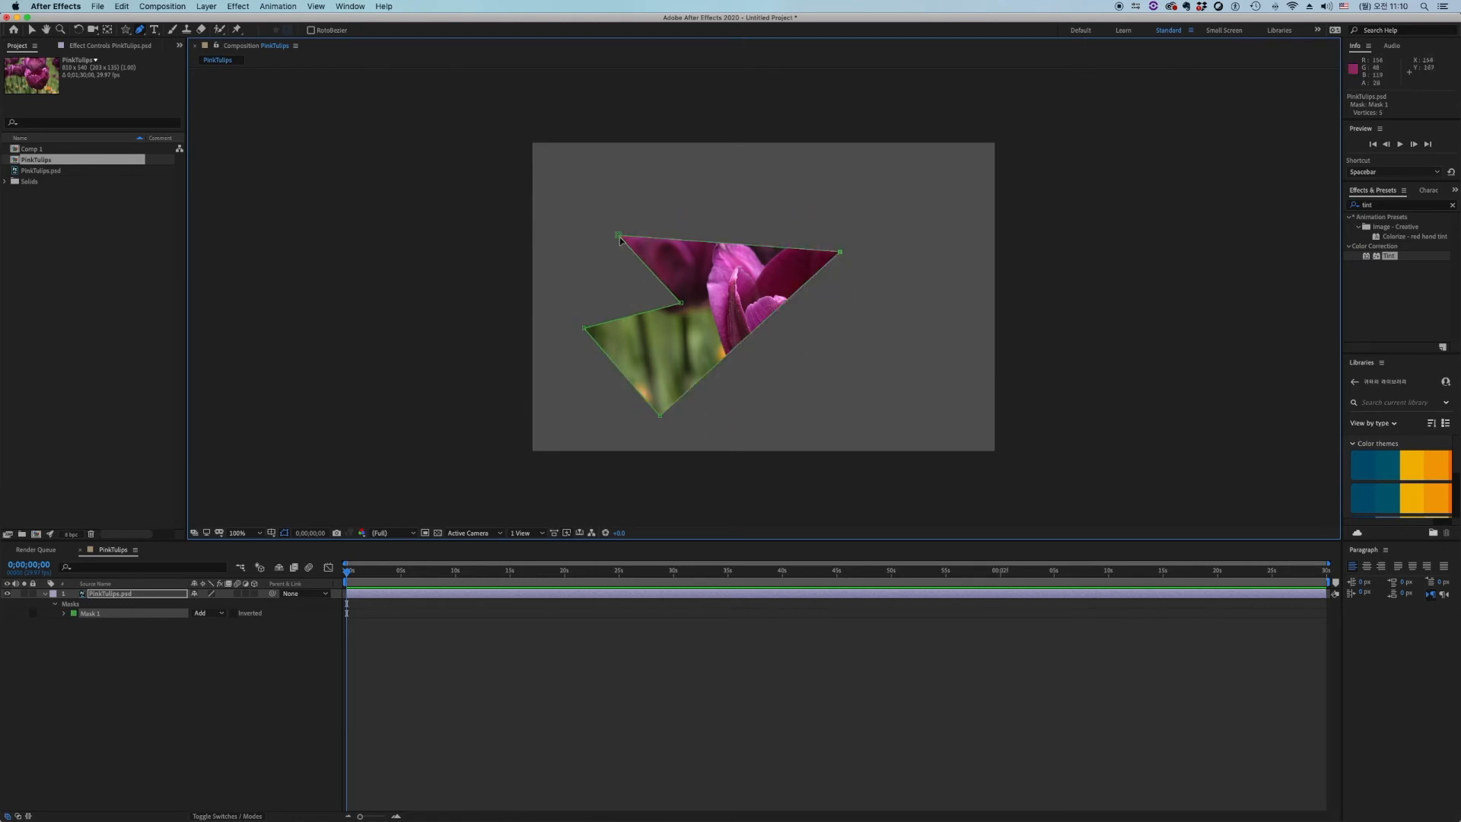
Move the mask's upper tip up and inward above the notch, and convert it and the right-hand vertex into smooth points.
{"action": "left_click_drag", "start_coordinate": [618, 236], "coordinate": [679, 210]}
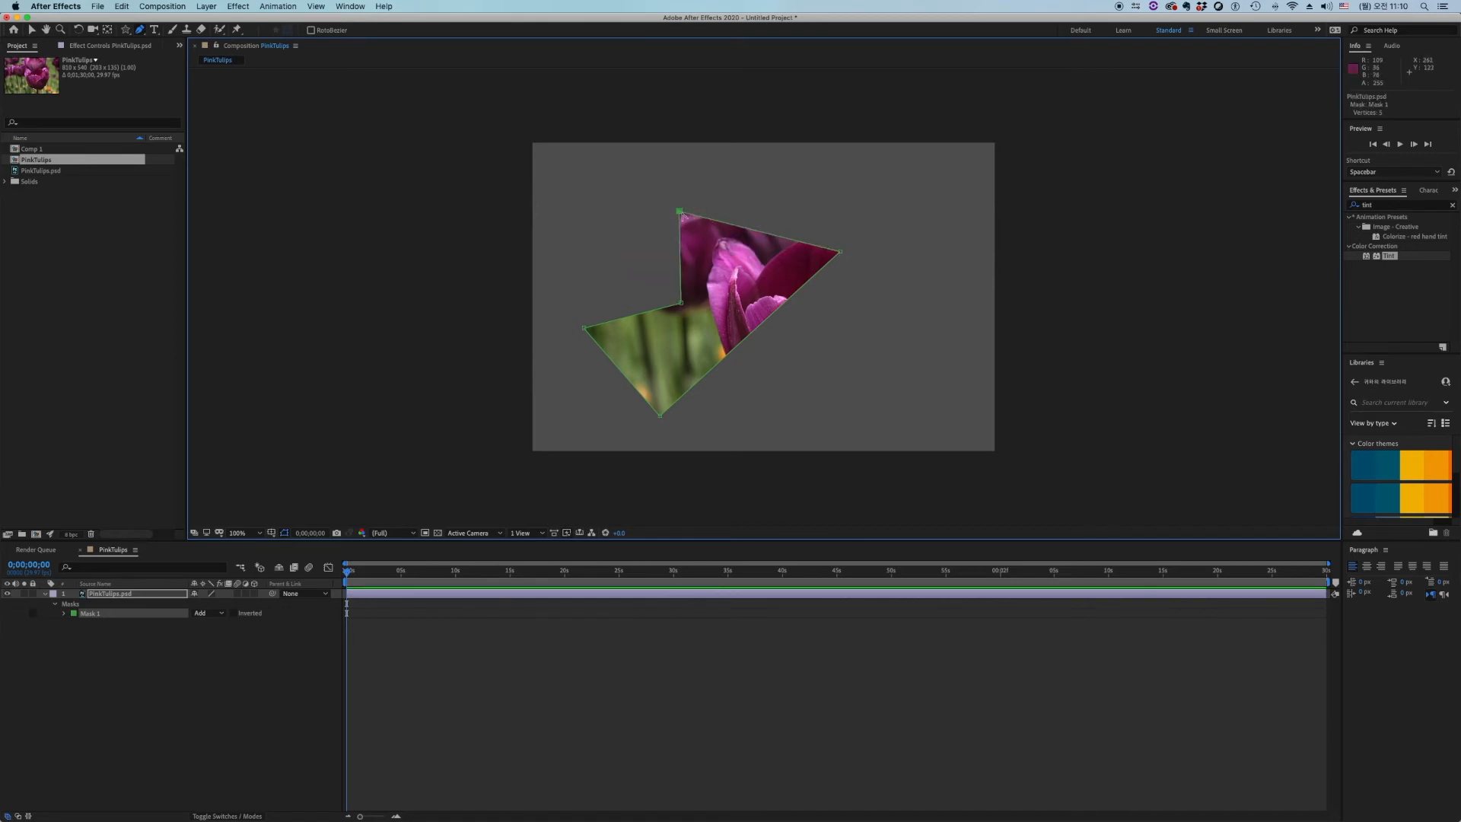
{"action": "left_click_drag", "start_coordinate": [680, 212], "coordinate": [648, 210]}
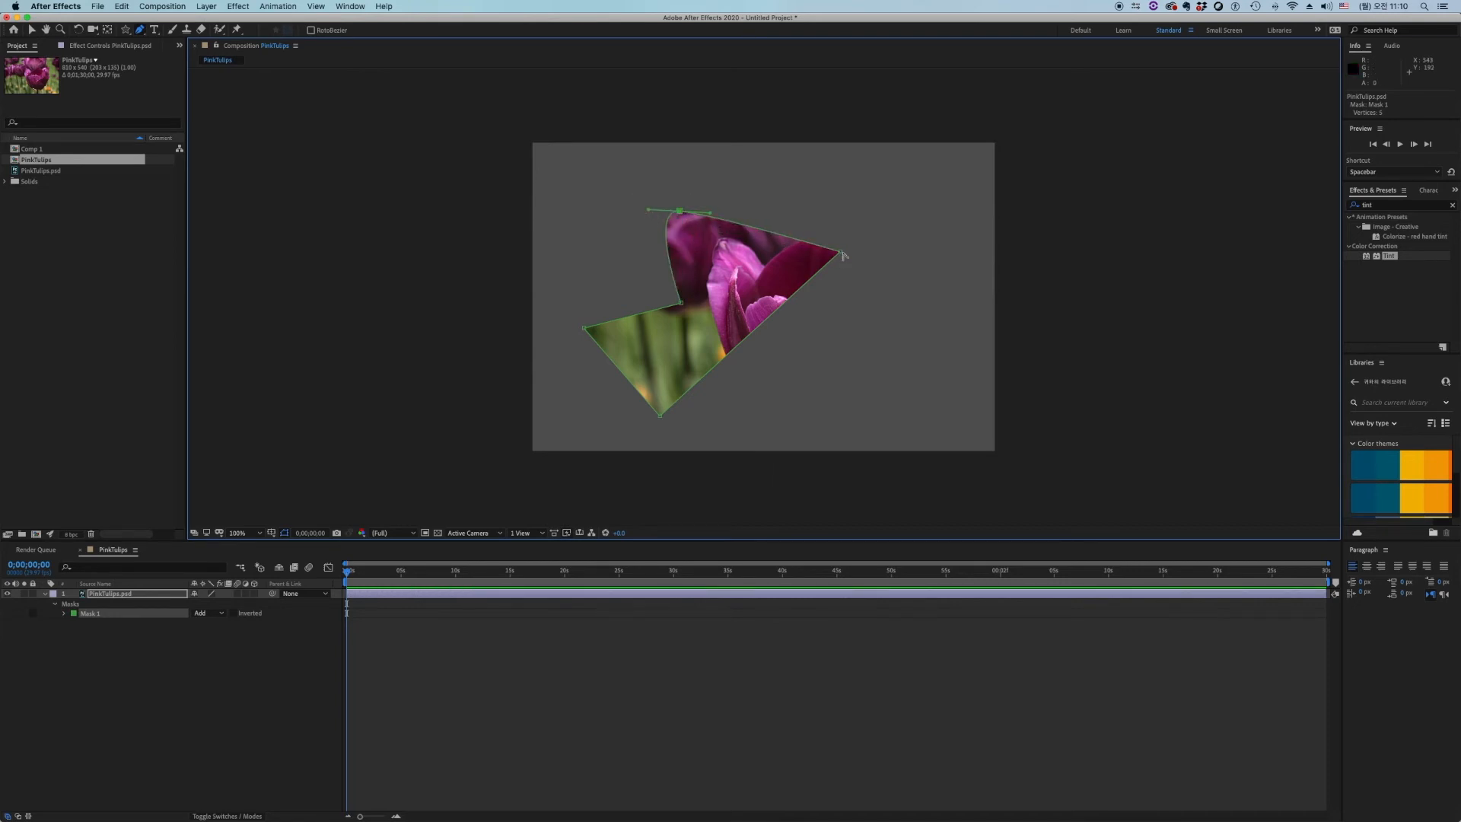
{"action": "mouse_move", "coordinate": [842, 253]}
{"action": "left_mouse_down"}
{"action": "mouse_move", "coordinate": [848, 327]}
{"action": "mouse_move", "coordinate": [843, 228]}
{"action": "left_mouse_up"}
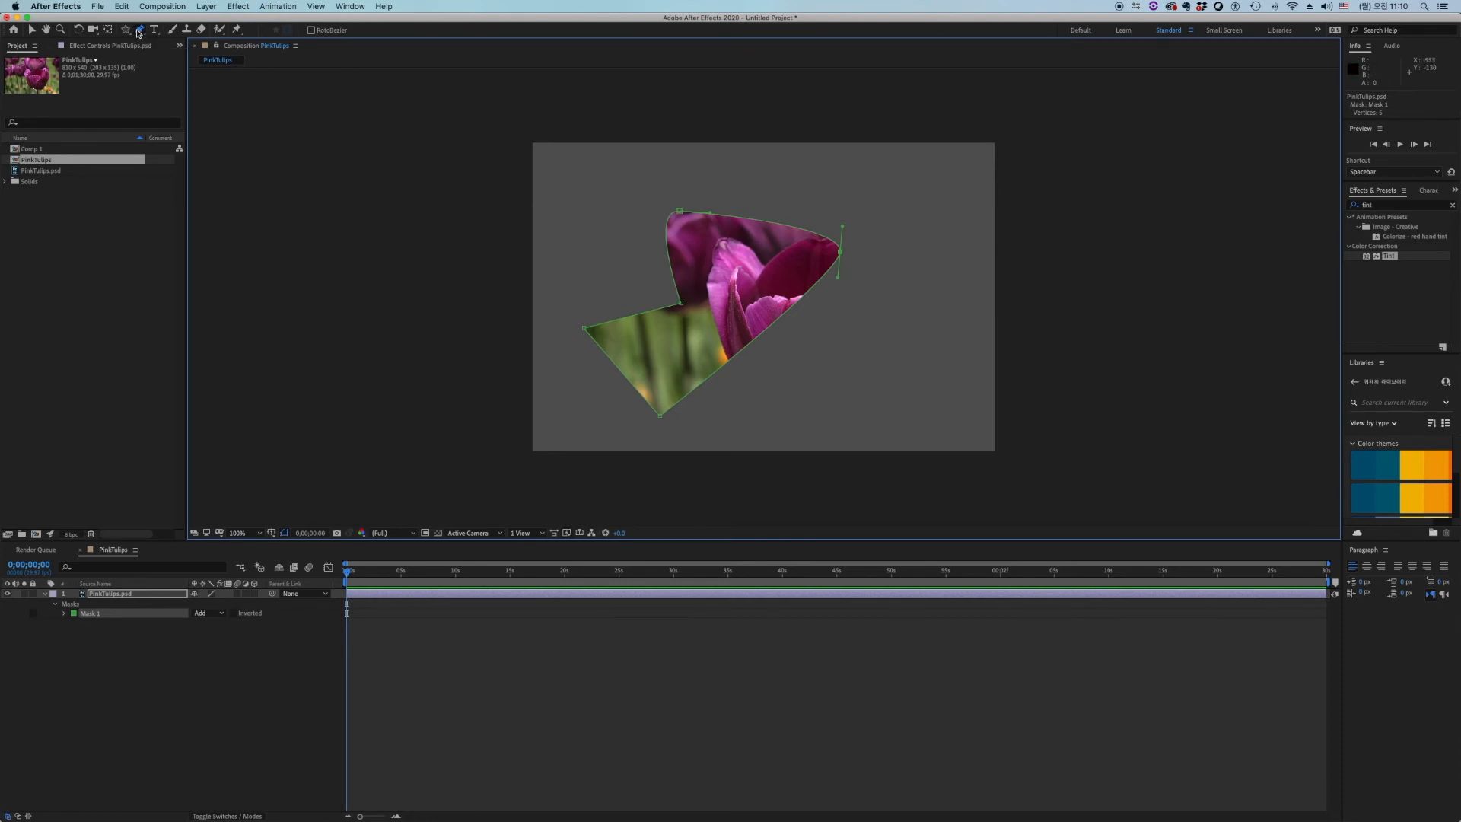
Using the Convert Vertex tool, smooth the mask's lower tip, lowest vertex and notch vertex, and turn the right-hand vertex into a corner.
{"action": "left_click_drag", "start_coordinate": [140, 31], "coordinate": [181, 68]}
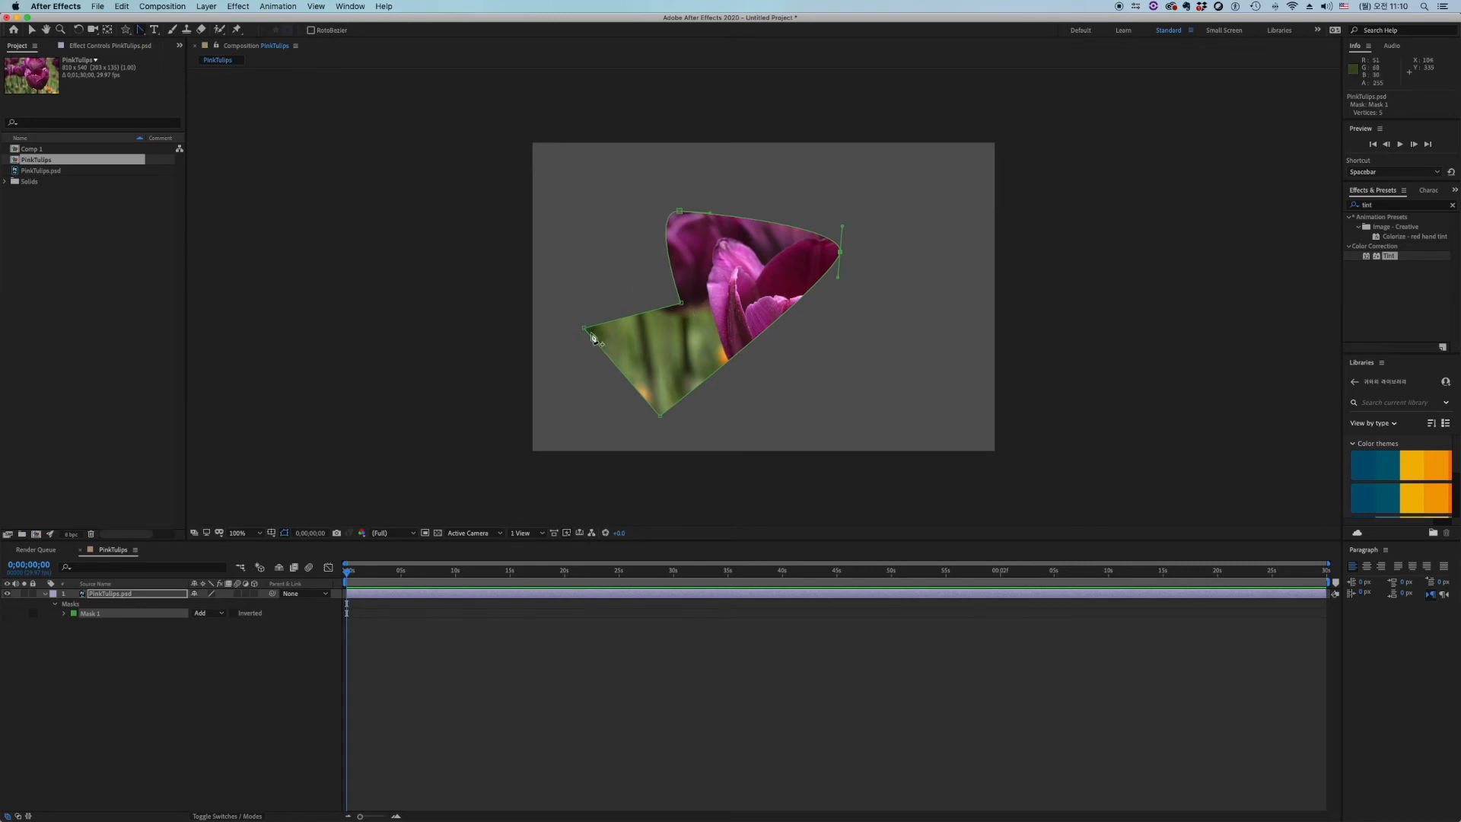
{"action": "left_click_drag", "start_coordinate": [583, 328], "coordinate": [577, 366]}
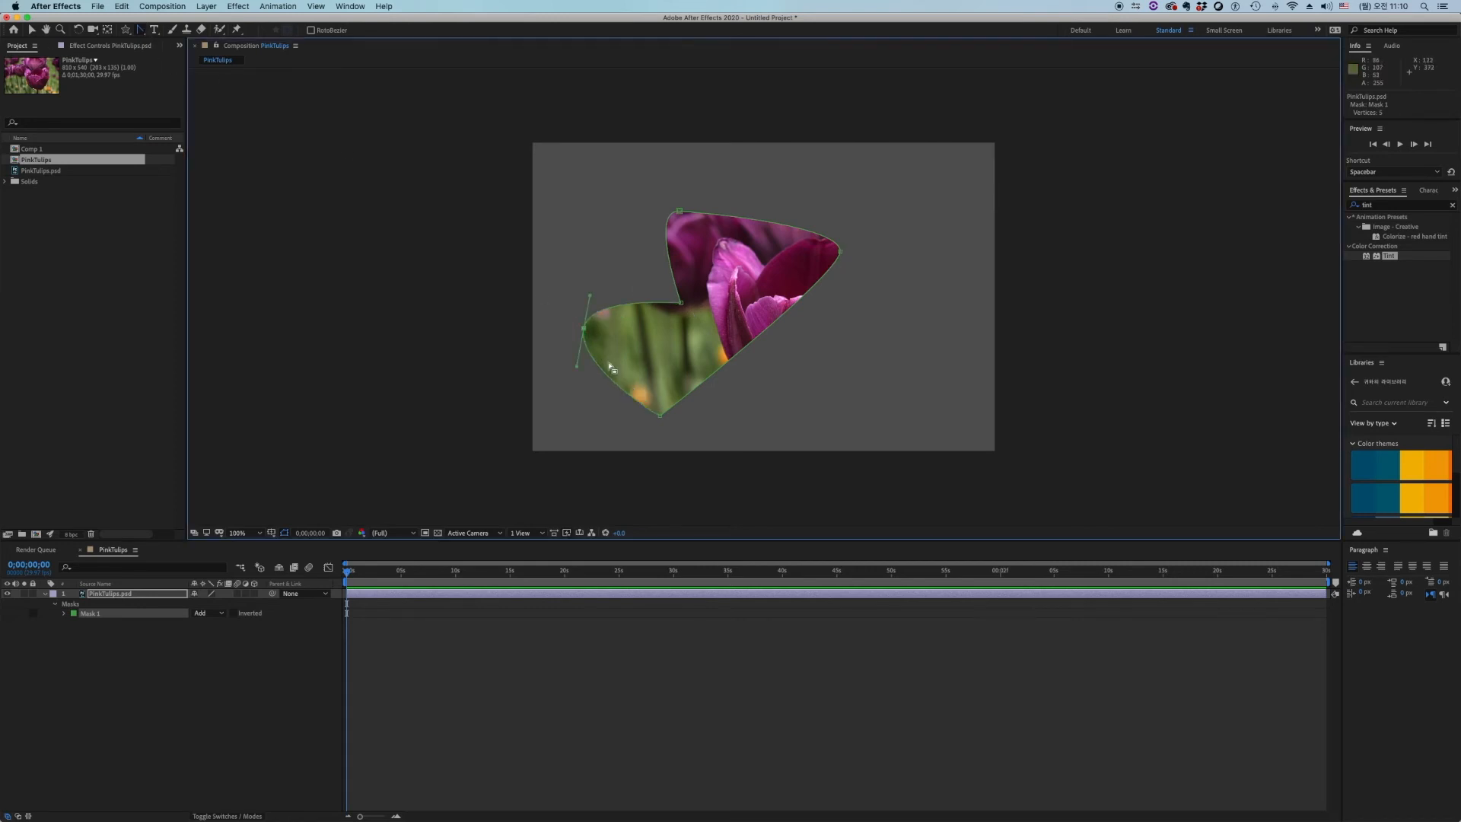
{"action": "left_click", "coordinate": [659, 416]}
{"action": "left_click", "coordinate": [680, 303]}
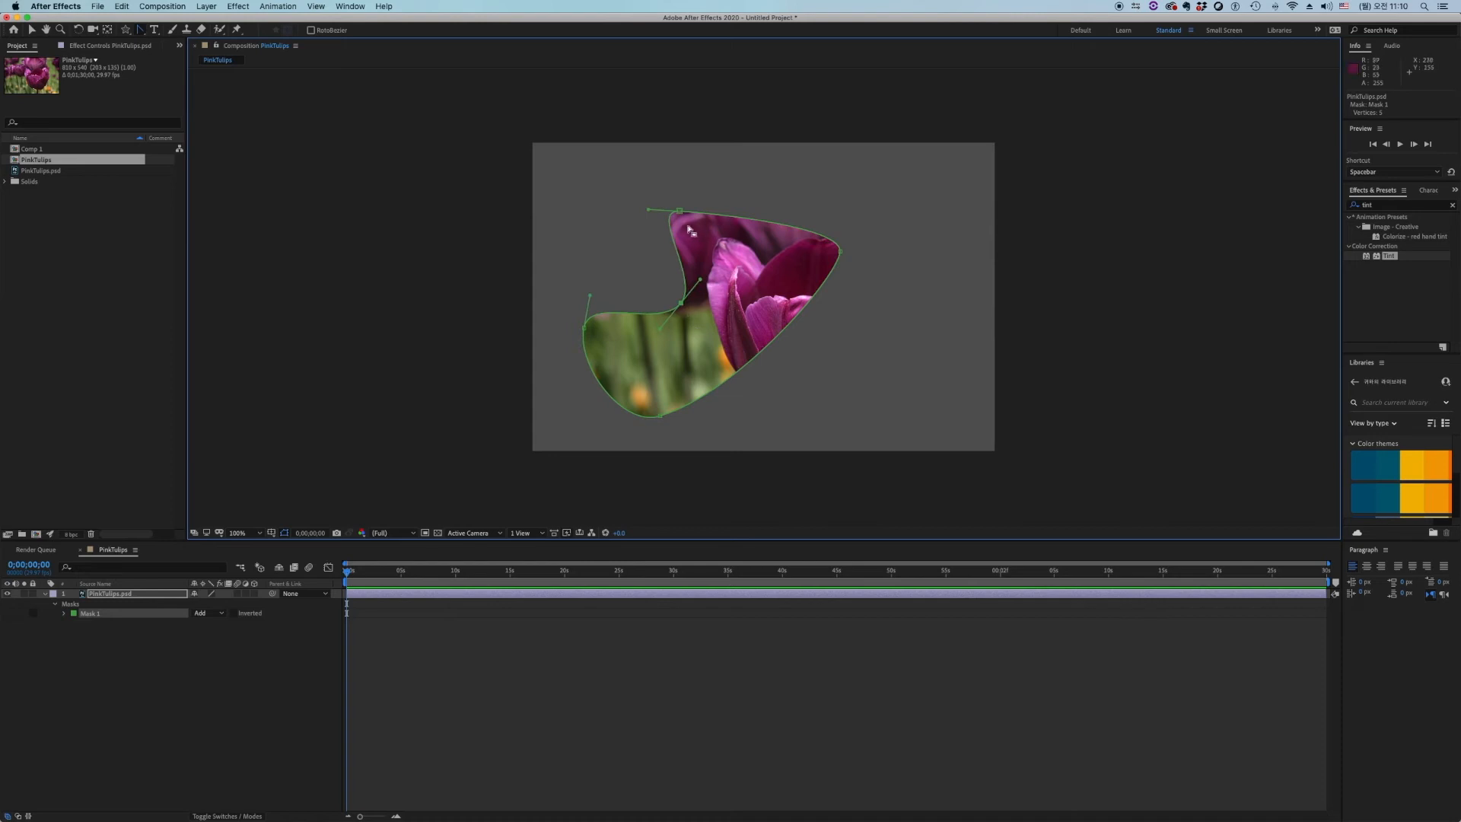
{"action": "left_click", "coordinate": [840, 252]}
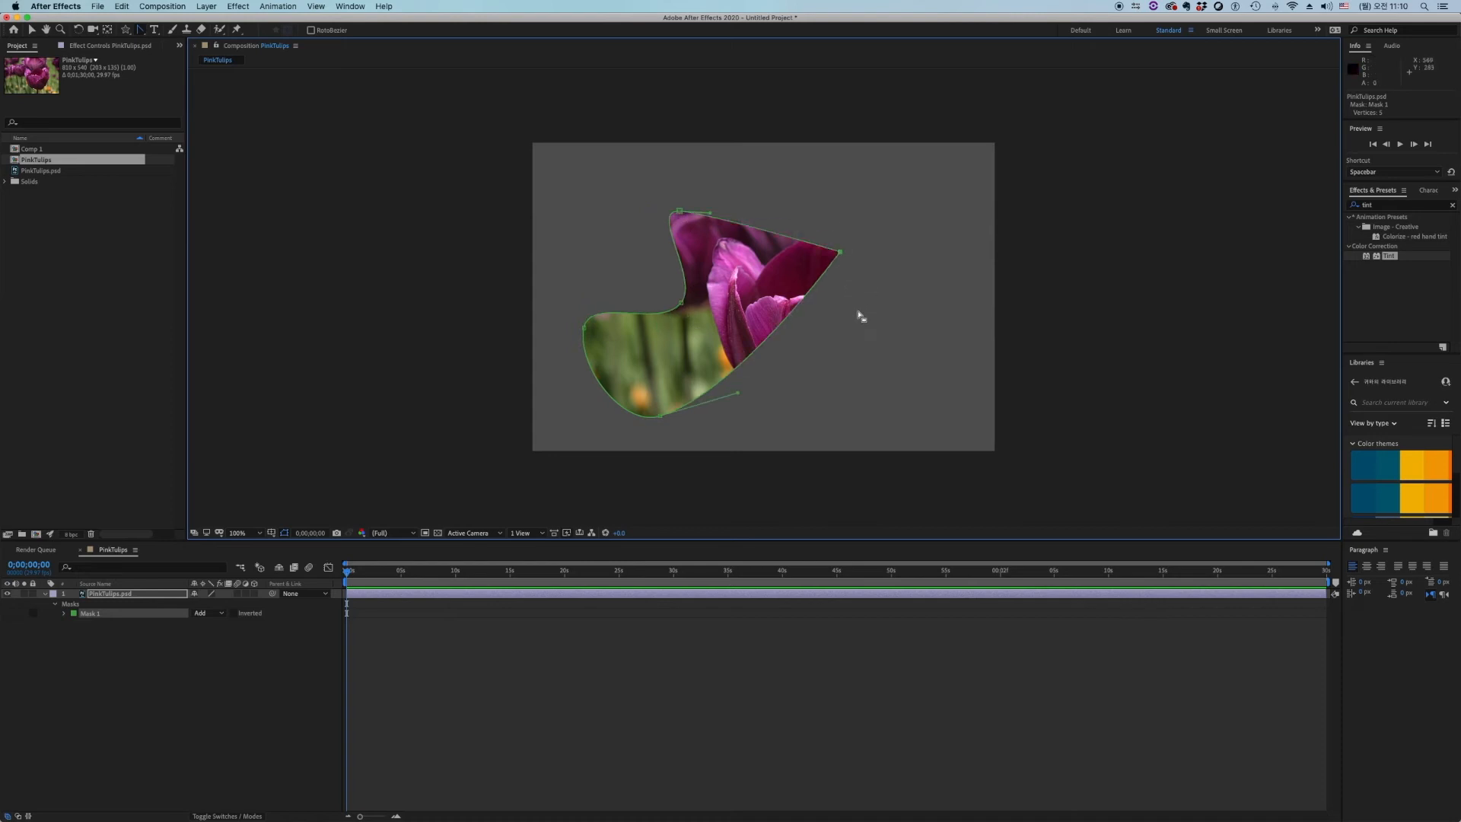
{"action": "left_click", "coordinate": [840, 252]}
{"action": "left_click", "coordinate": [840, 252]}
Add a vertex on the mask's lower-right edge, move it outward and adjust its handles to bulge that side.
{"action": "left_click", "coordinate": [141, 29]}
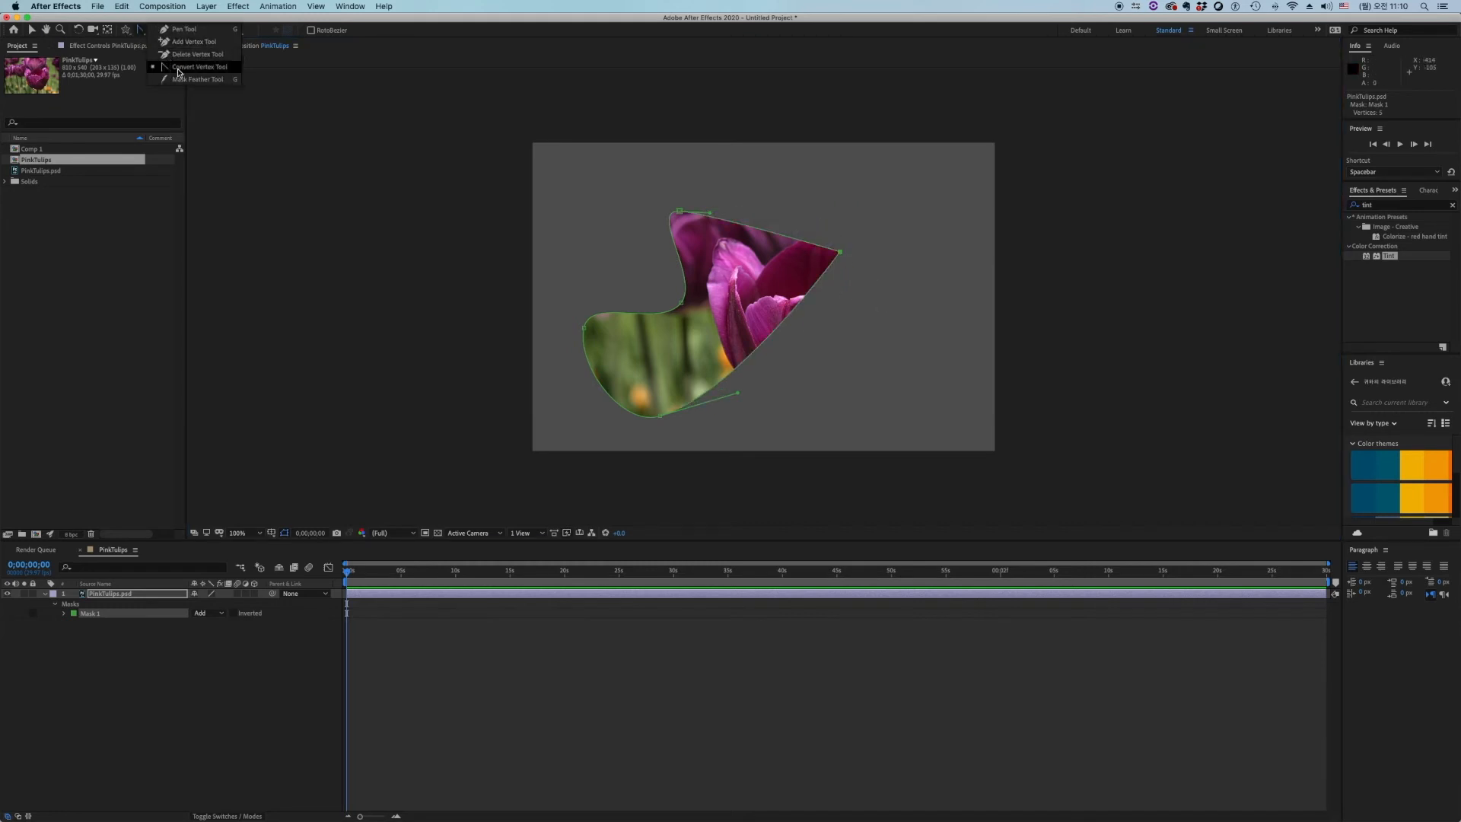
{"action": "left_click", "coordinate": [181, 59]}
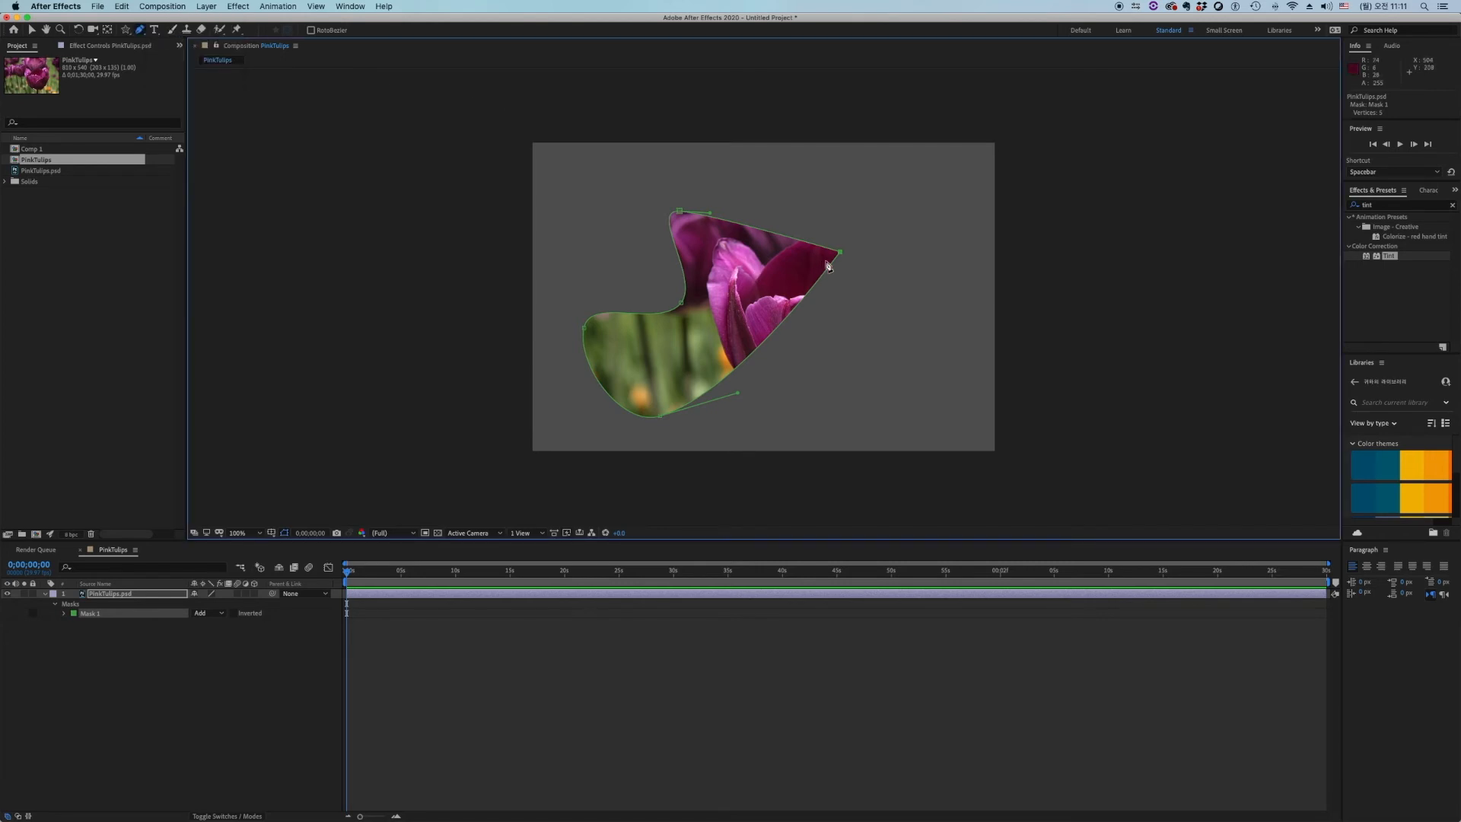
{"action": "left_click", "coordinate": [796, 308]}
{"action": "left_click_drag", "start_coordinate": [797, 310], "coordinate": [854, 320]}
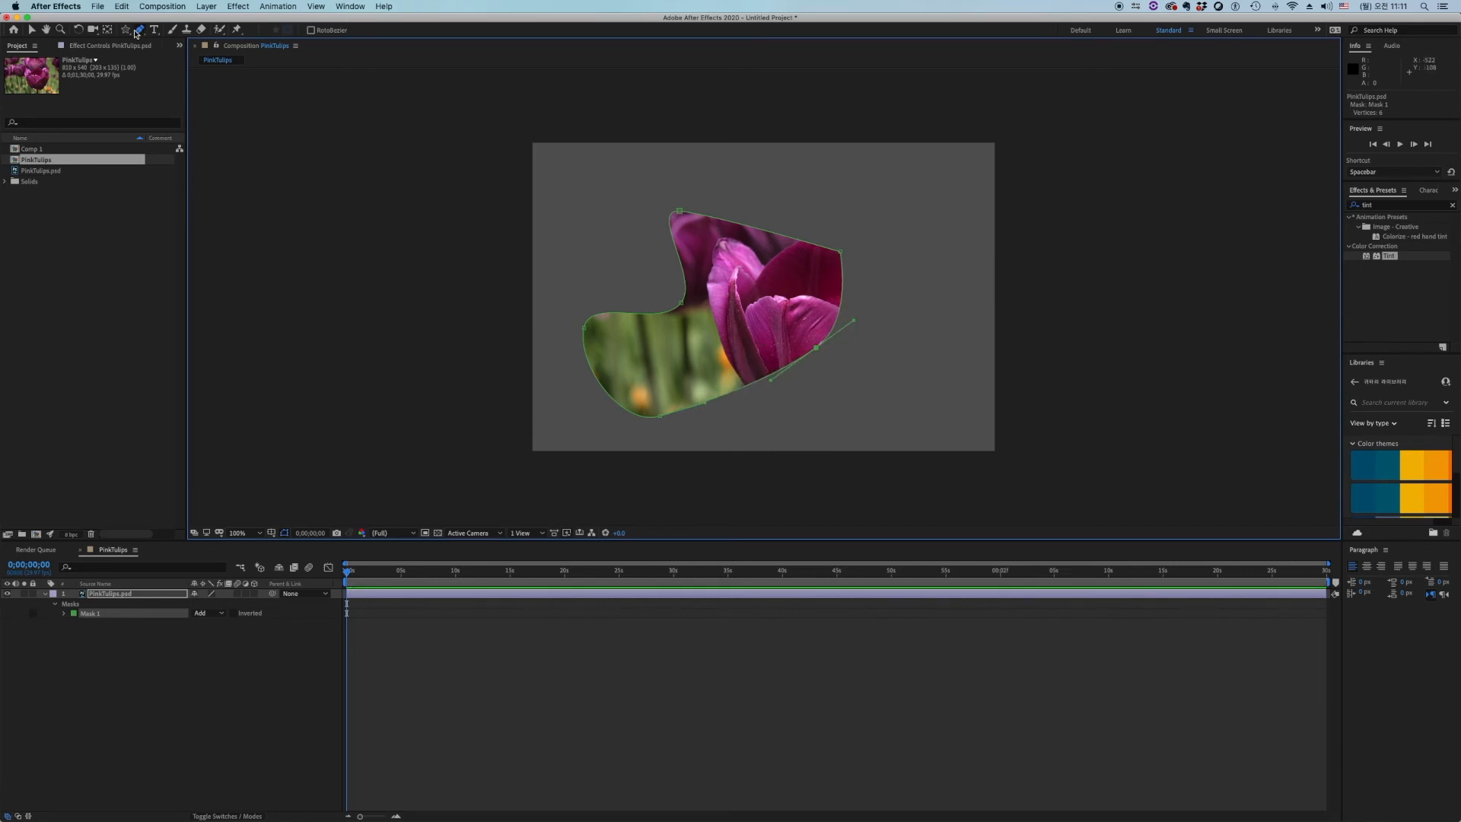
{"action": "mouse_move", "coordinate": [816, 351]}
{"action": "left_mouse_down"}
{"action": "mouse_move", "coordinate": [835, 378]}
{"action": "mouse_move", "coordinate": [834, 333]}
{"action": "left_mouse_up"}
Convert all six vertices of the mask into corner points so that every edge is straight.
{"action": "left_click", "coordinate": [816, 348], "text": "alt"}
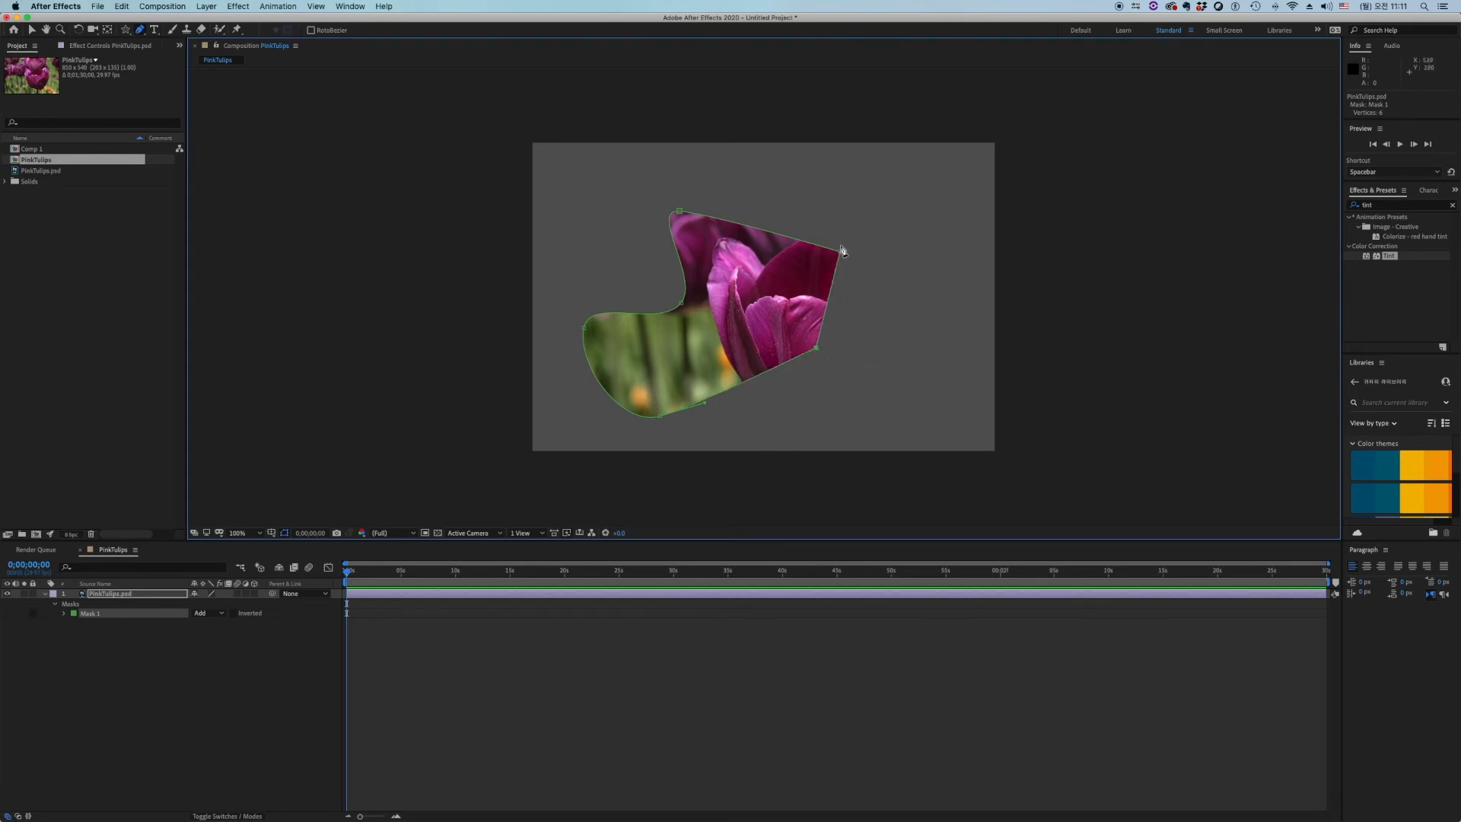
{"action": "left_click_drag", "start_coordinate": [840, 253], "coordinate": [832, 218]}
{"action": "left_click", "coordinate": [840, 252], "text": "alt"}
{"action": "left_click", "coordinate": [679, 211], "text": "alt"}
{"action": "left_click", "coordinate": [680, 302], "text": "alt"}
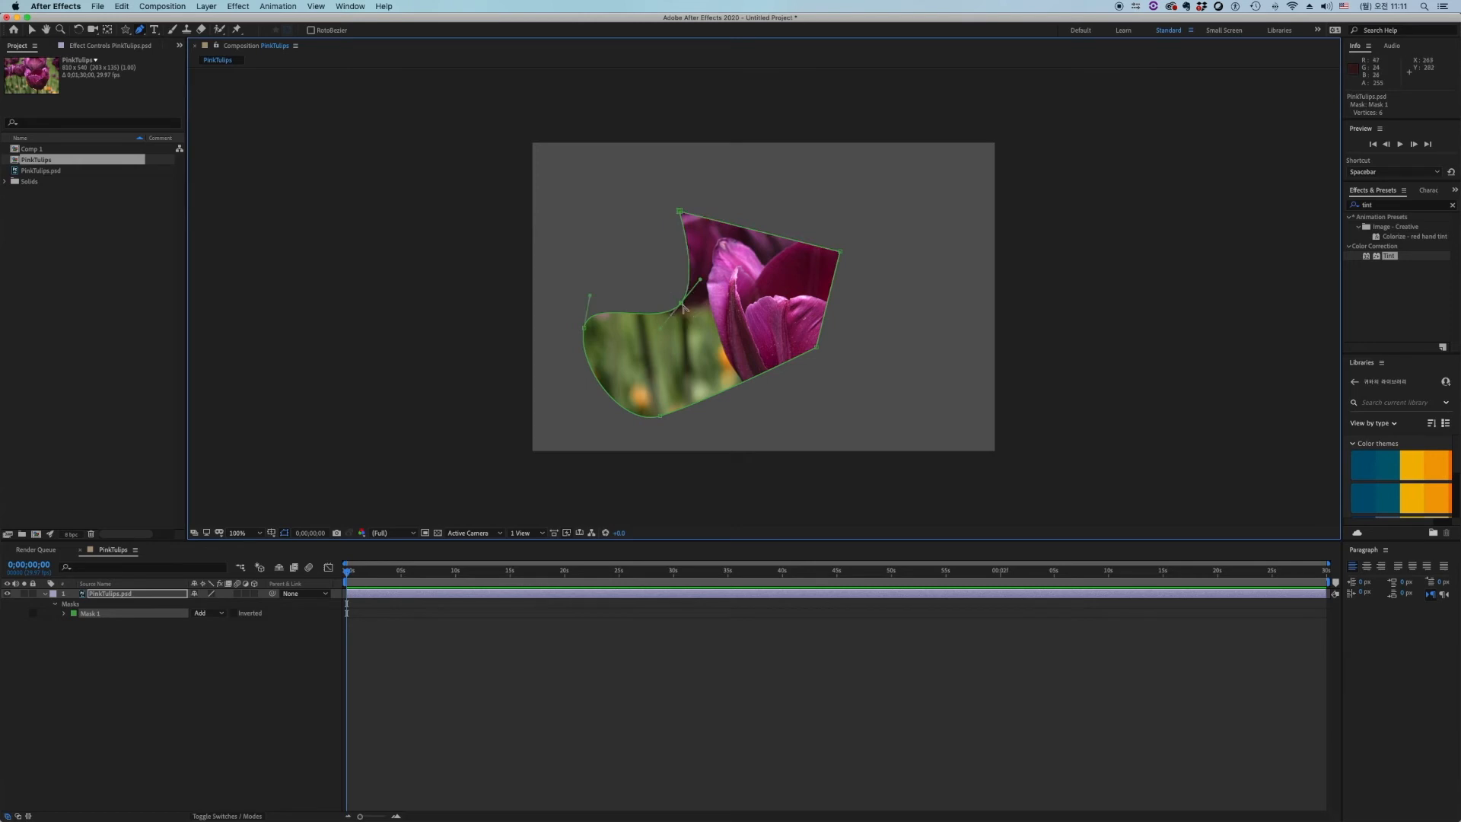
{"action": "left_click", "coordinate": [585, 327], "text": "alt"}
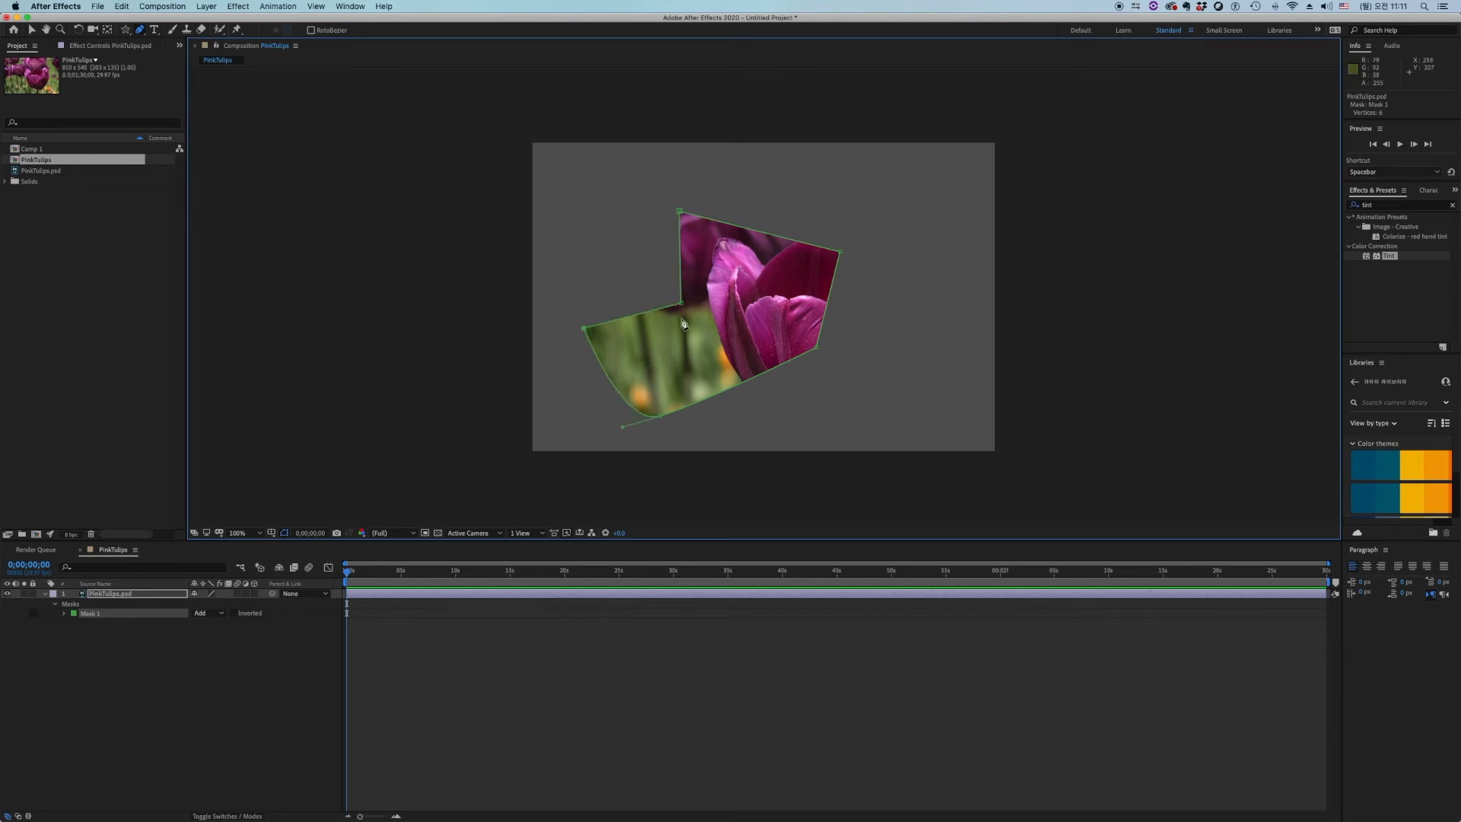
{"action": "left_click", "coordinate": [659, 415], "text": "alt"}
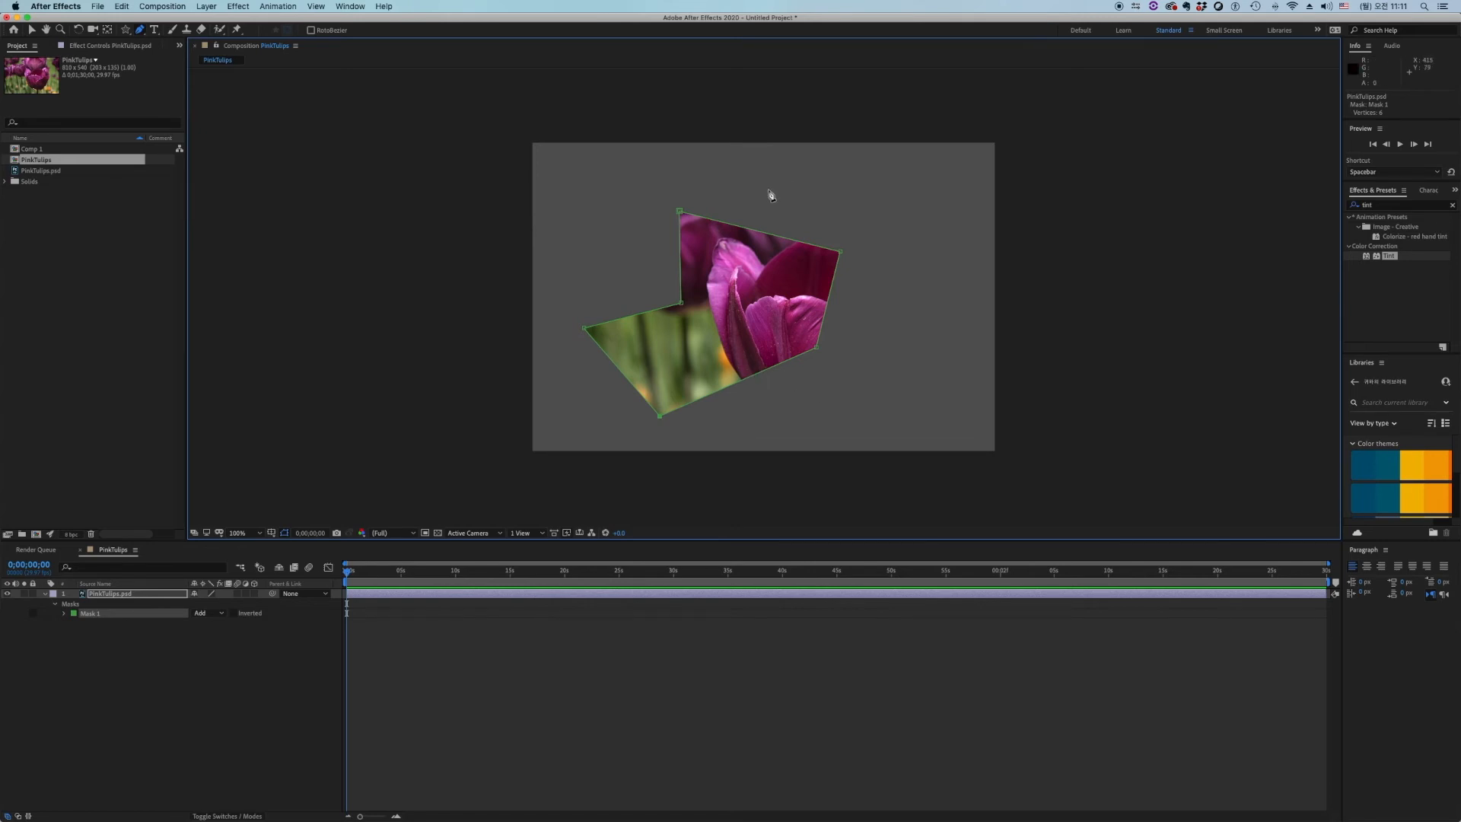
Add a vertex on the mask's top edge and another on its right edge, and raise the top one into a peak.
{"action": "left_click", "coordinate": [761, 232]}
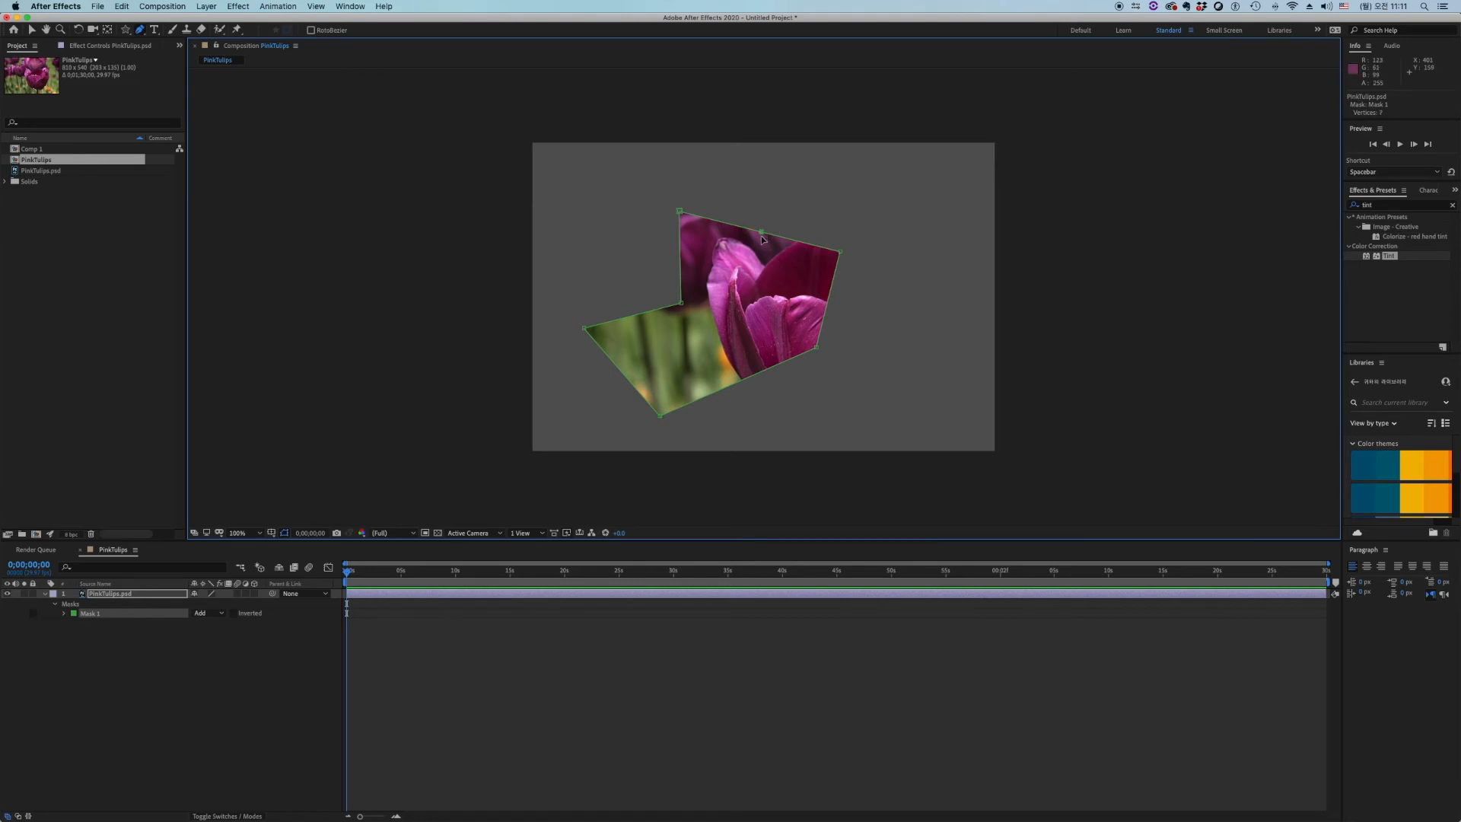
{"action": "left_click", "coordinate": [832, 302]}
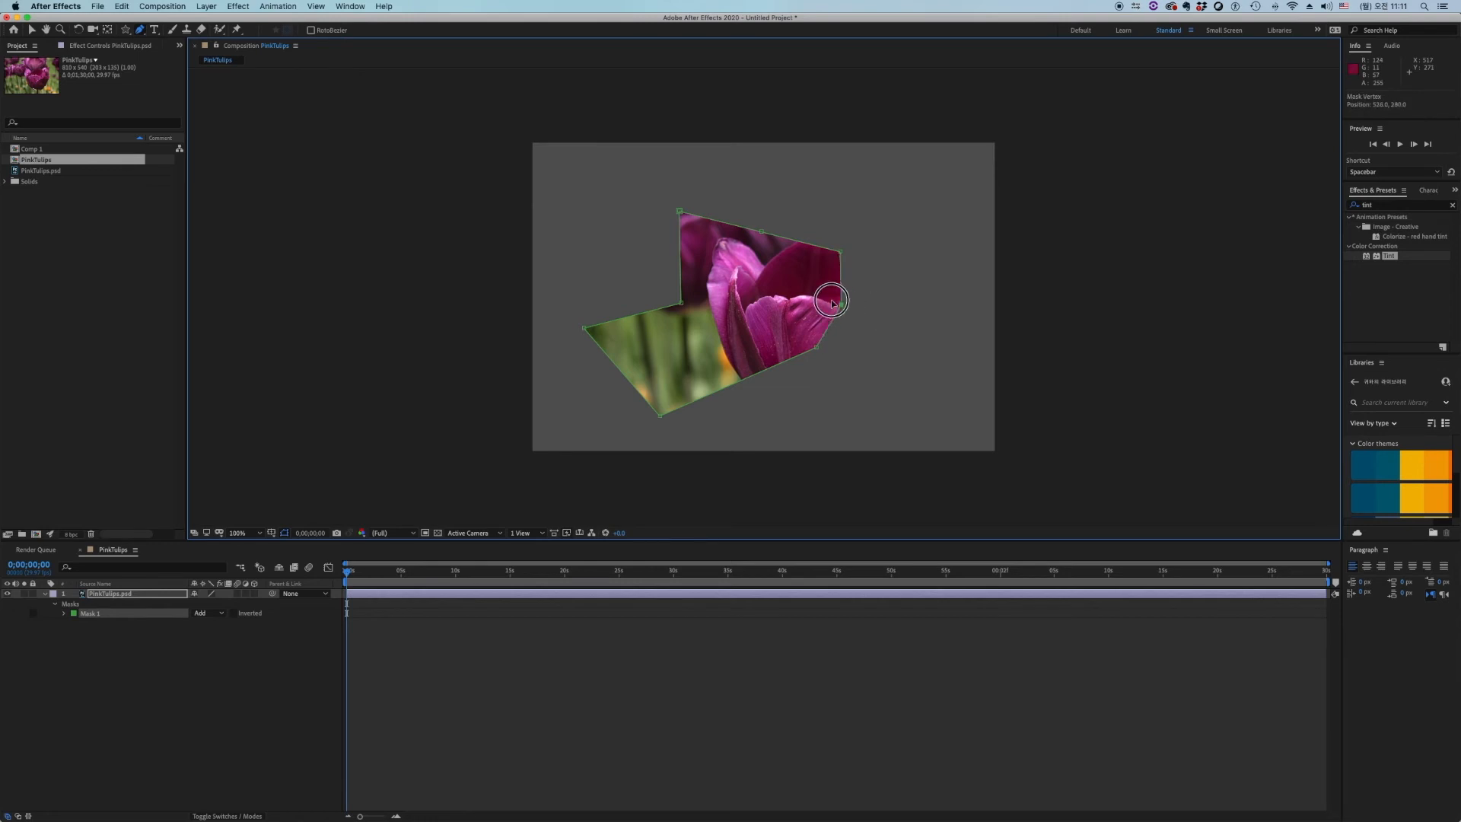
{"action": "left_click_drag", "start_coordinate": [761, 231], "coordinate": [772, 186]}
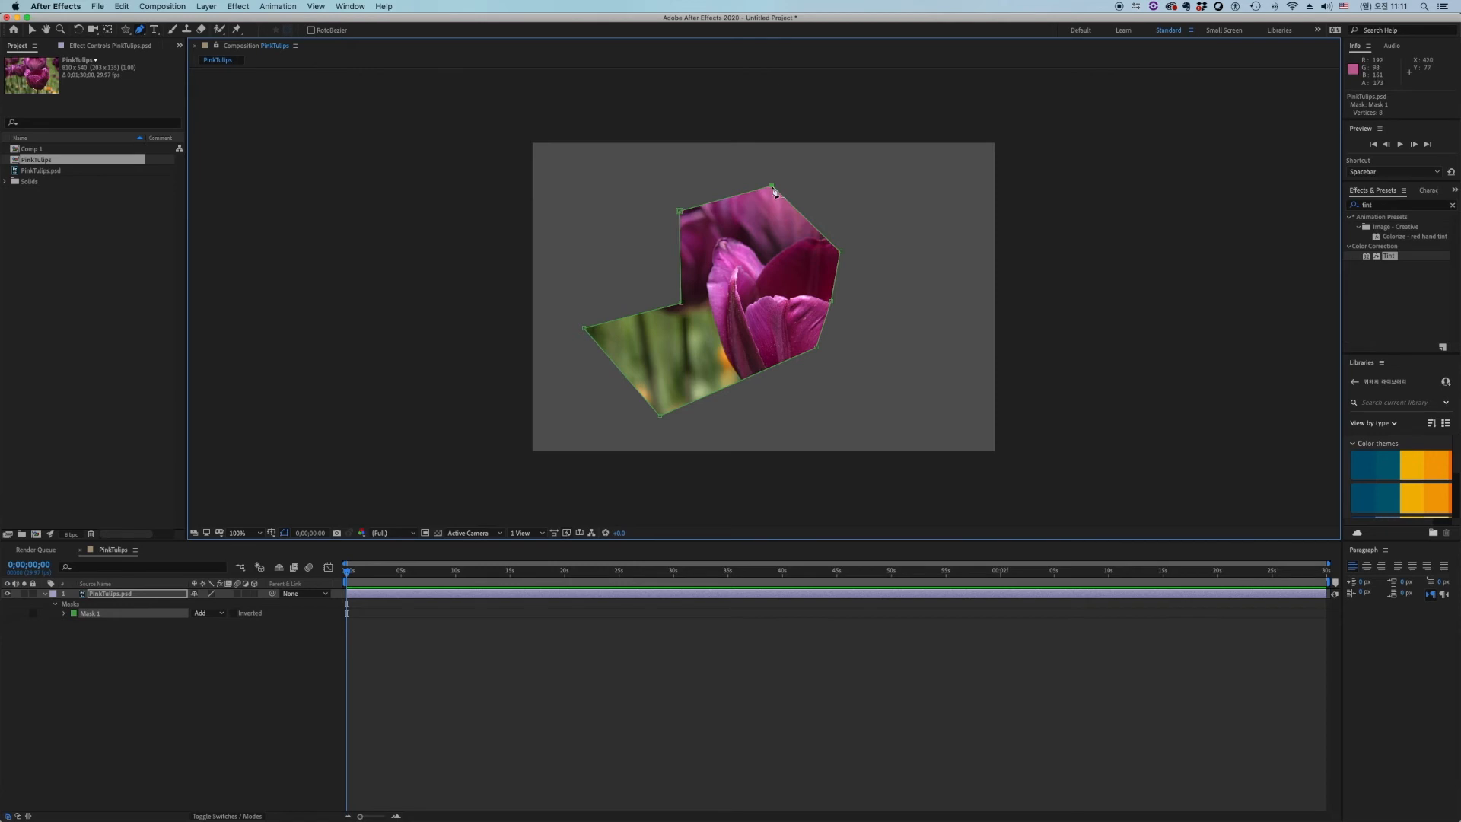
Delete the mask's top peak, its upper-right corner and the added vertex on the right edge with the Pen tool.
{"action": "left_click", "coordinate": [772, 188]}
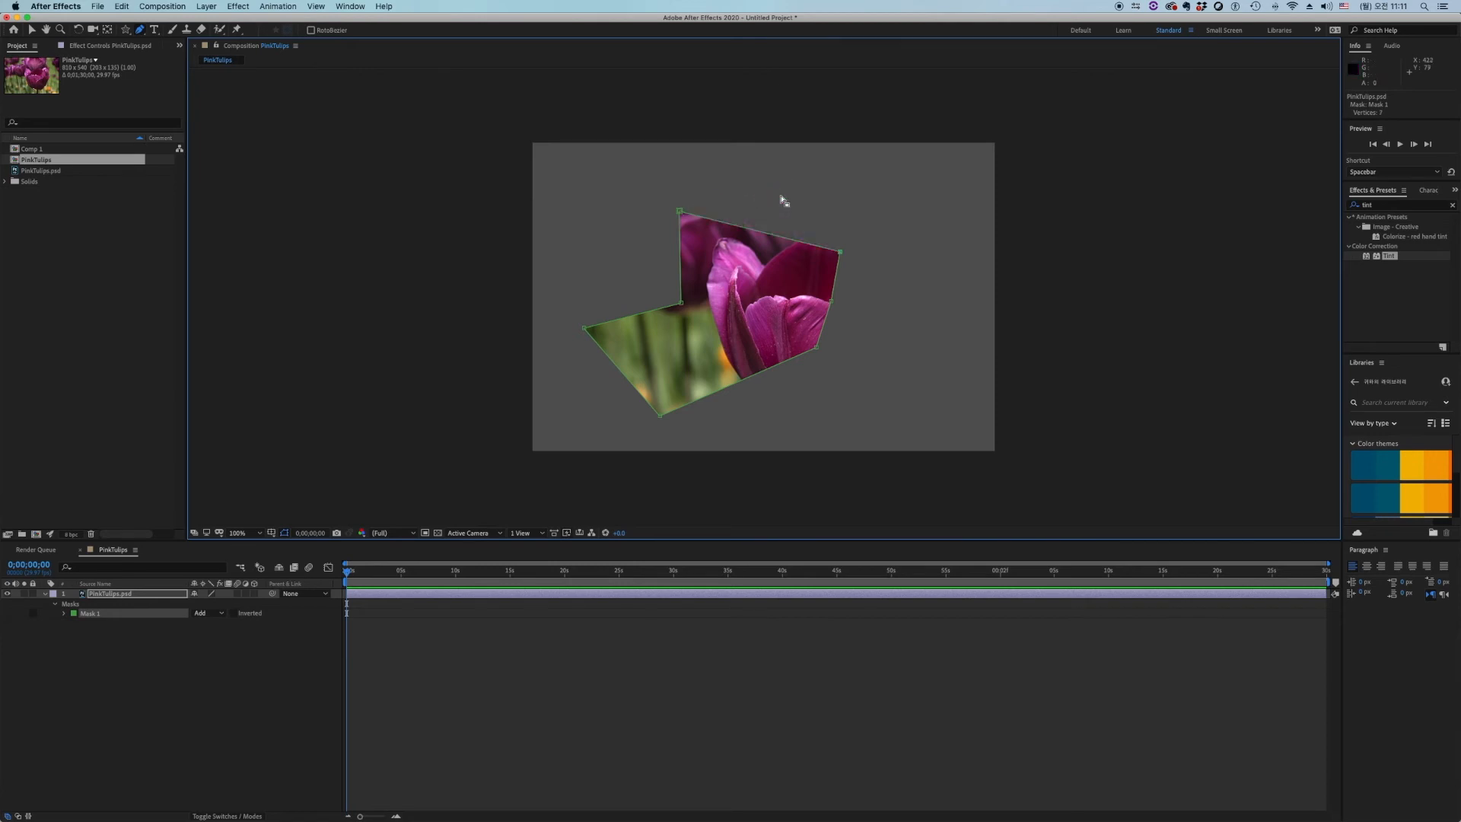
{"action": "left_click", "coordinate": [842, 255]}
{"action": "left_click", "coordinate": [832, 303]}
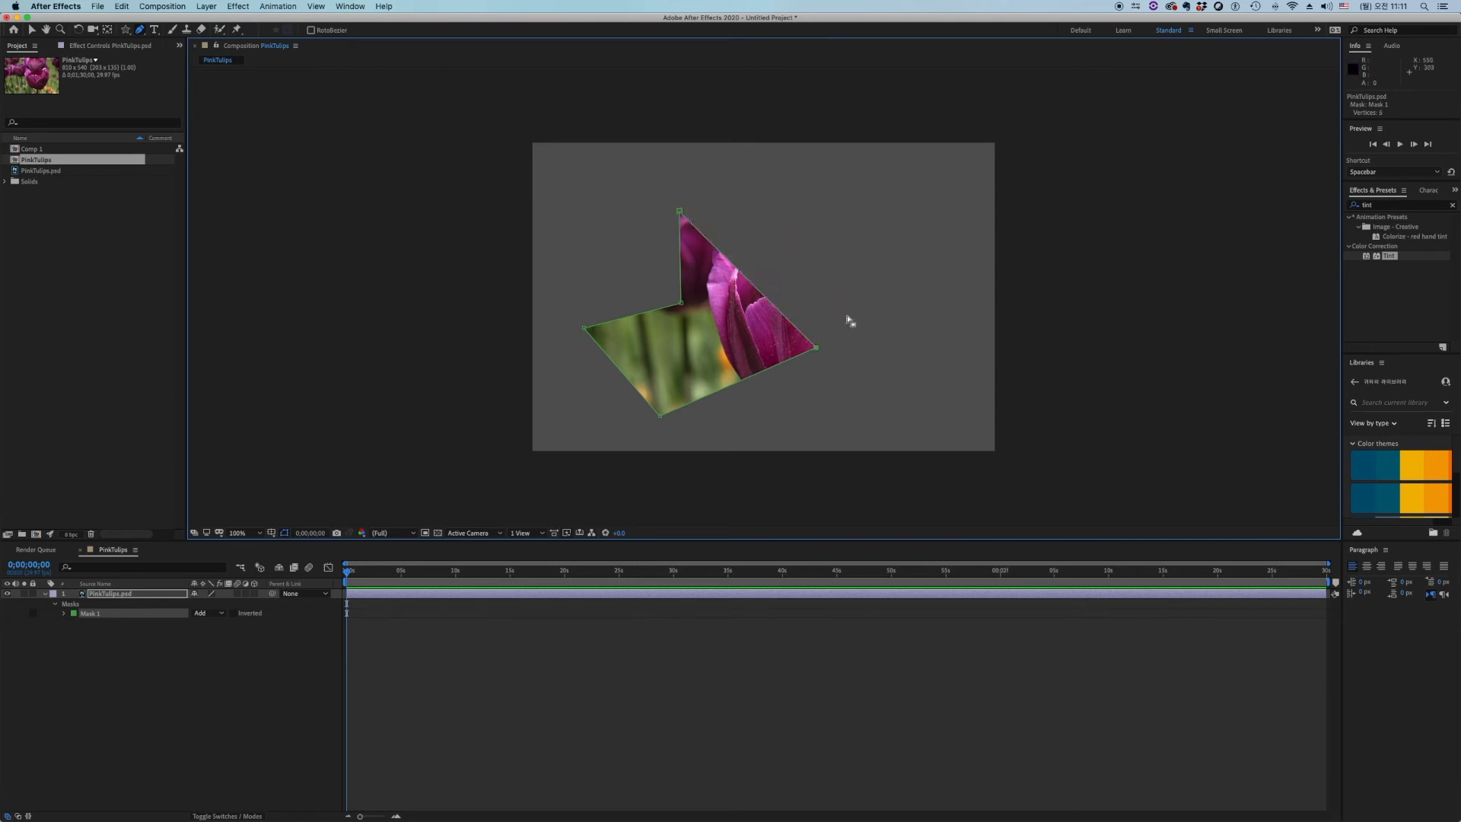
Using the Delete Vertex tool, remove the mask's lower-right vertex and notch vertex to leave a triangle.
{"action": "left_click", "coordinate": [141, 32]}
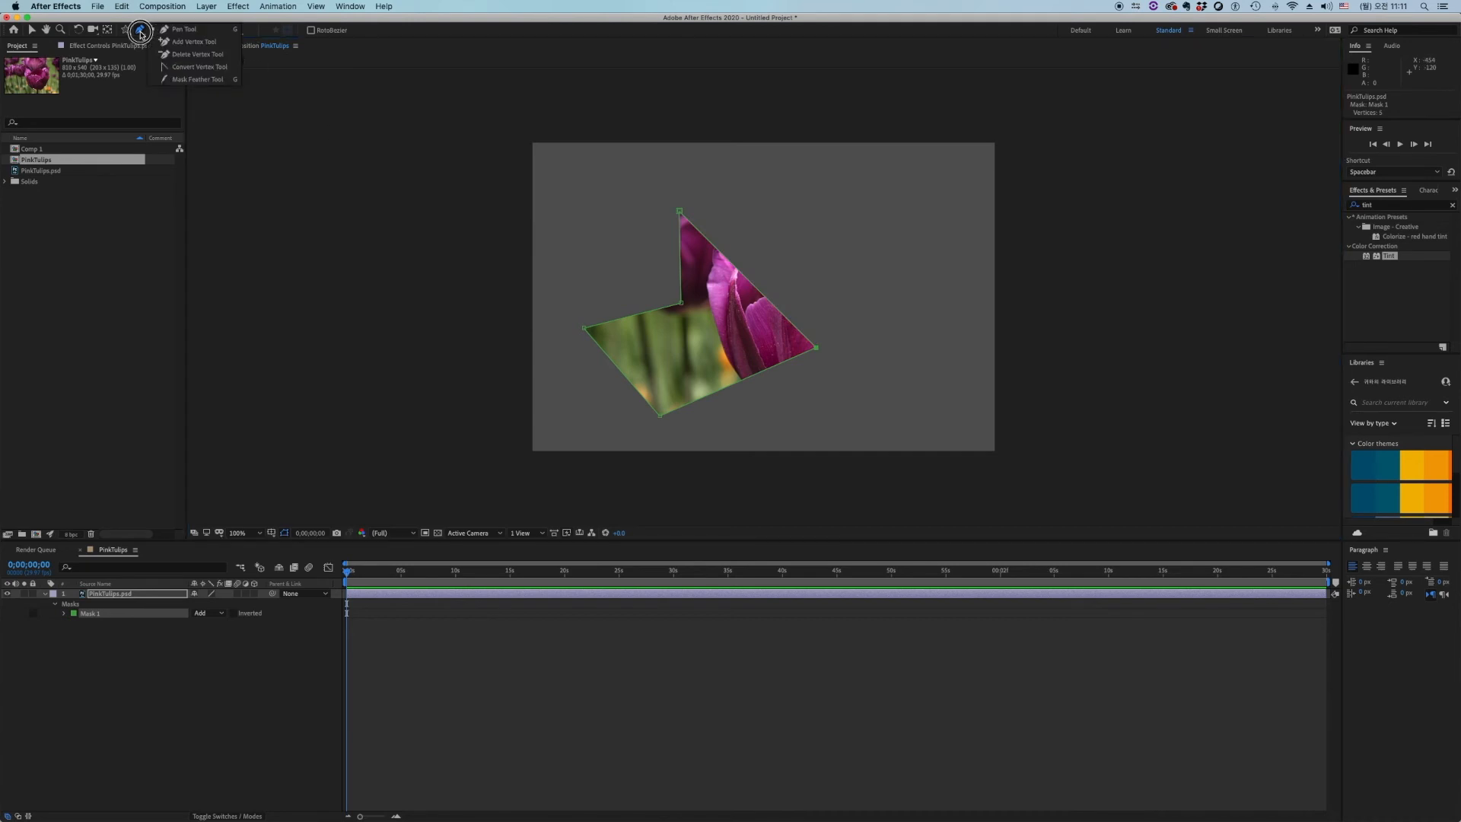
{"action": "left_click", "coordinate": [181, 57]}
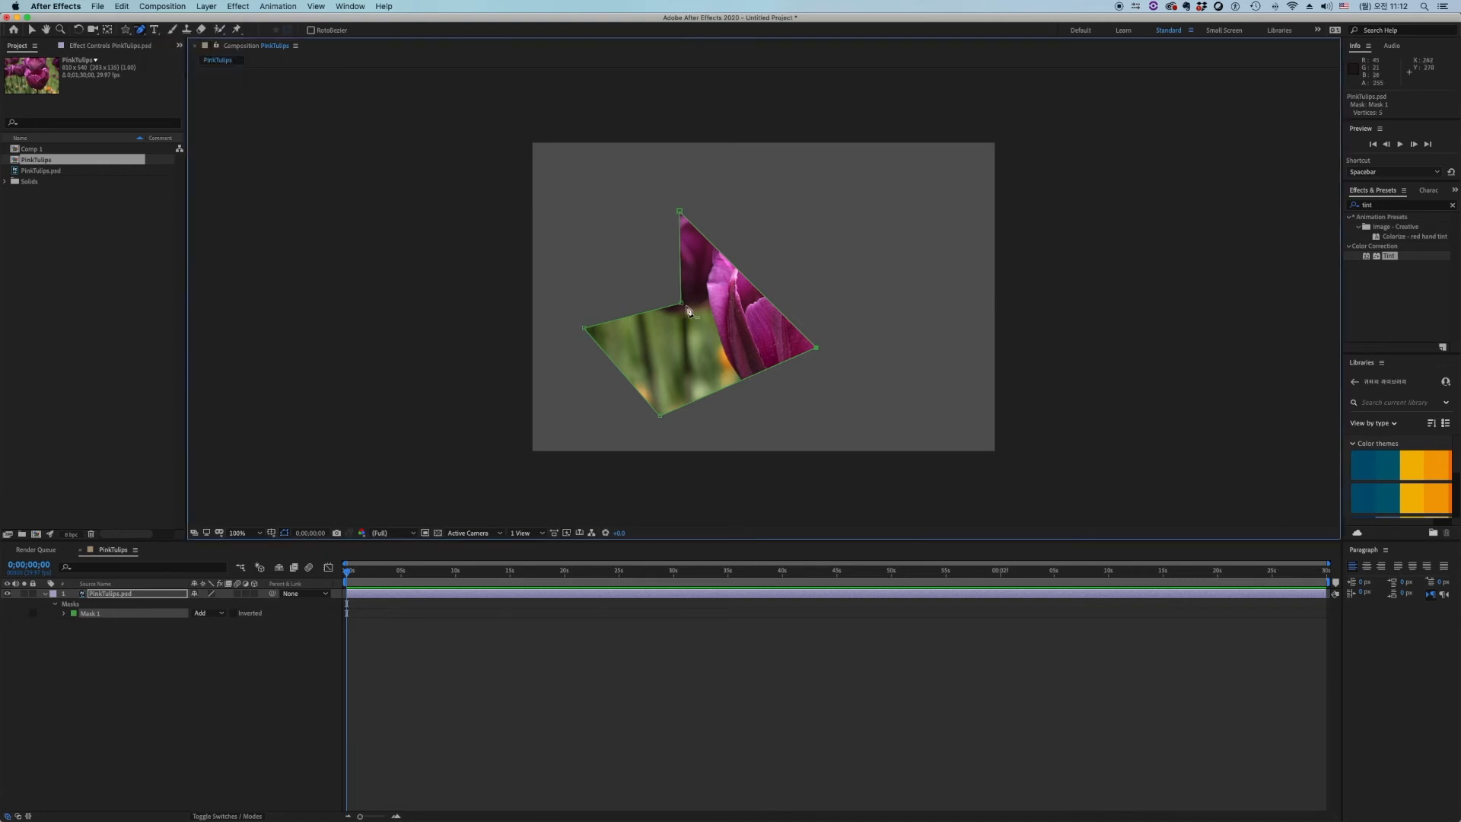
{"action": "left_click", "coordinate": [815, 347]}
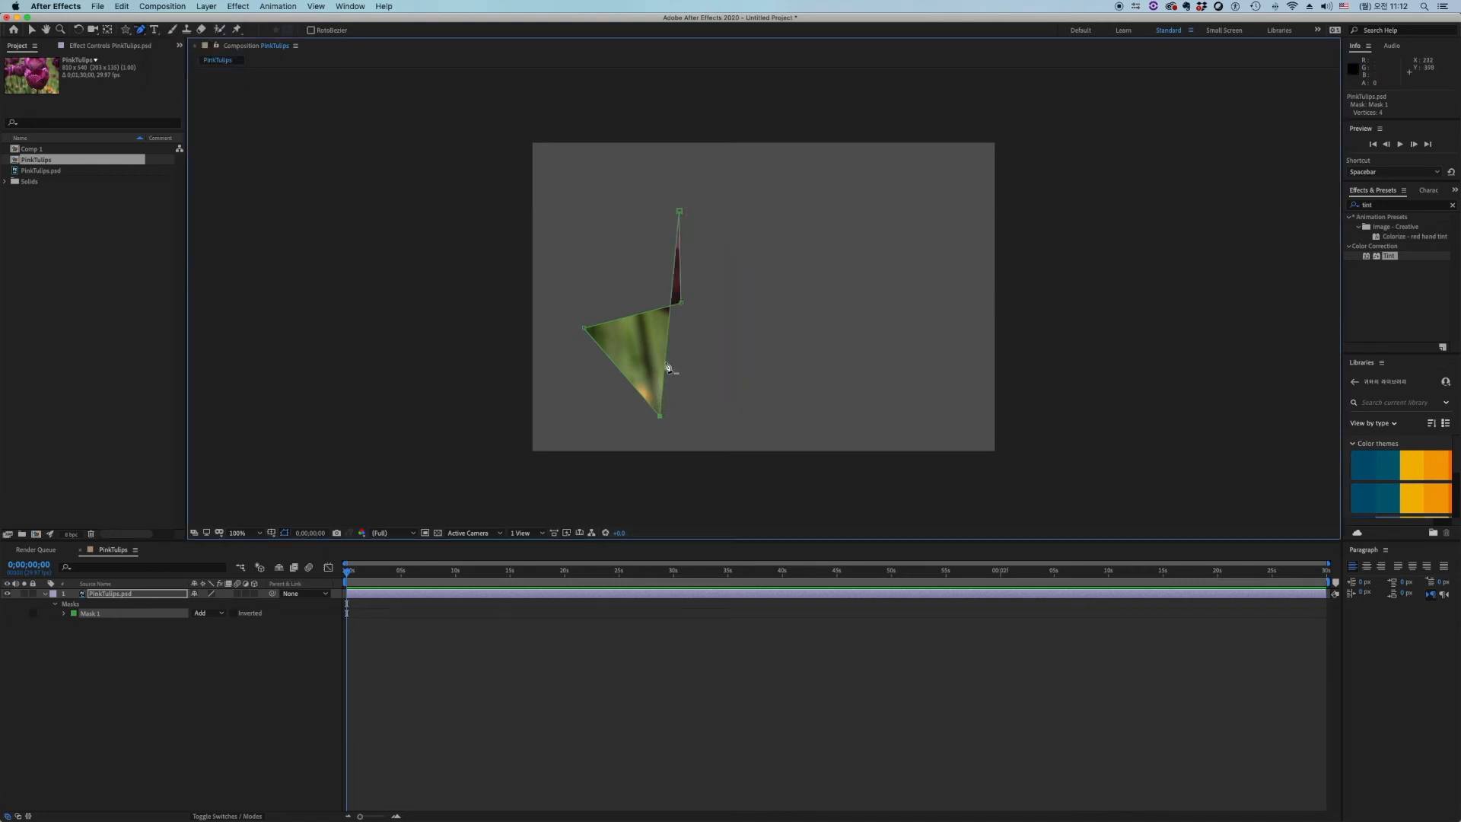
{"action": "left_click", "coordinate": [681, 303]}
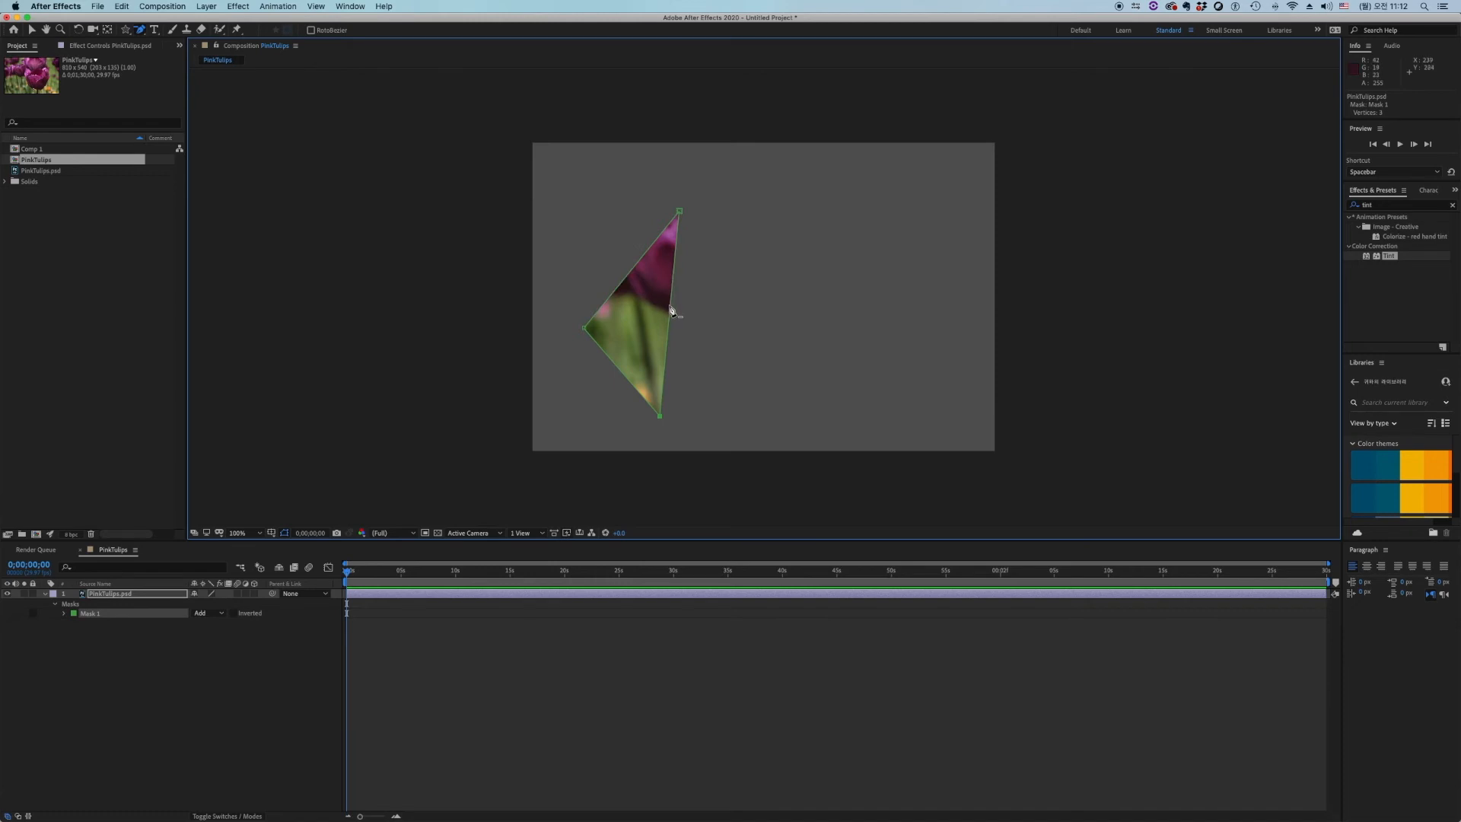
Add a Pen vertex on the triangle mask's right edge and move it outward to form a diamond.
{"action": "left_click", "coordinate": [141, 34]}
{"action": "left_click", "coordinate": [168, 33]}
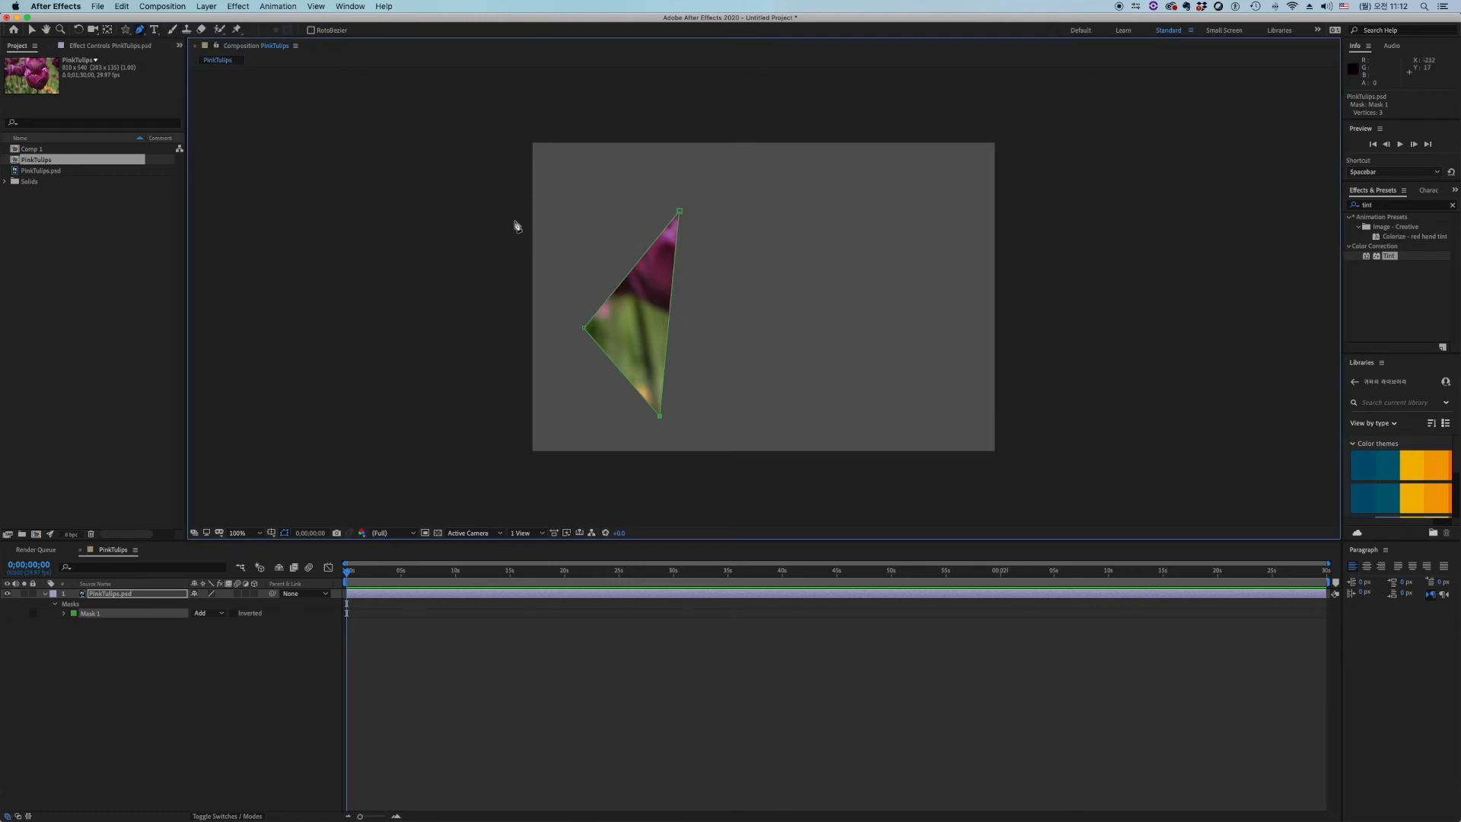
{"action": "left_click", "coordinate": [669, 322]}
{"action": "left_click_drag", "start_coordinate": [669, 322], "coordinate": [764, 327]}
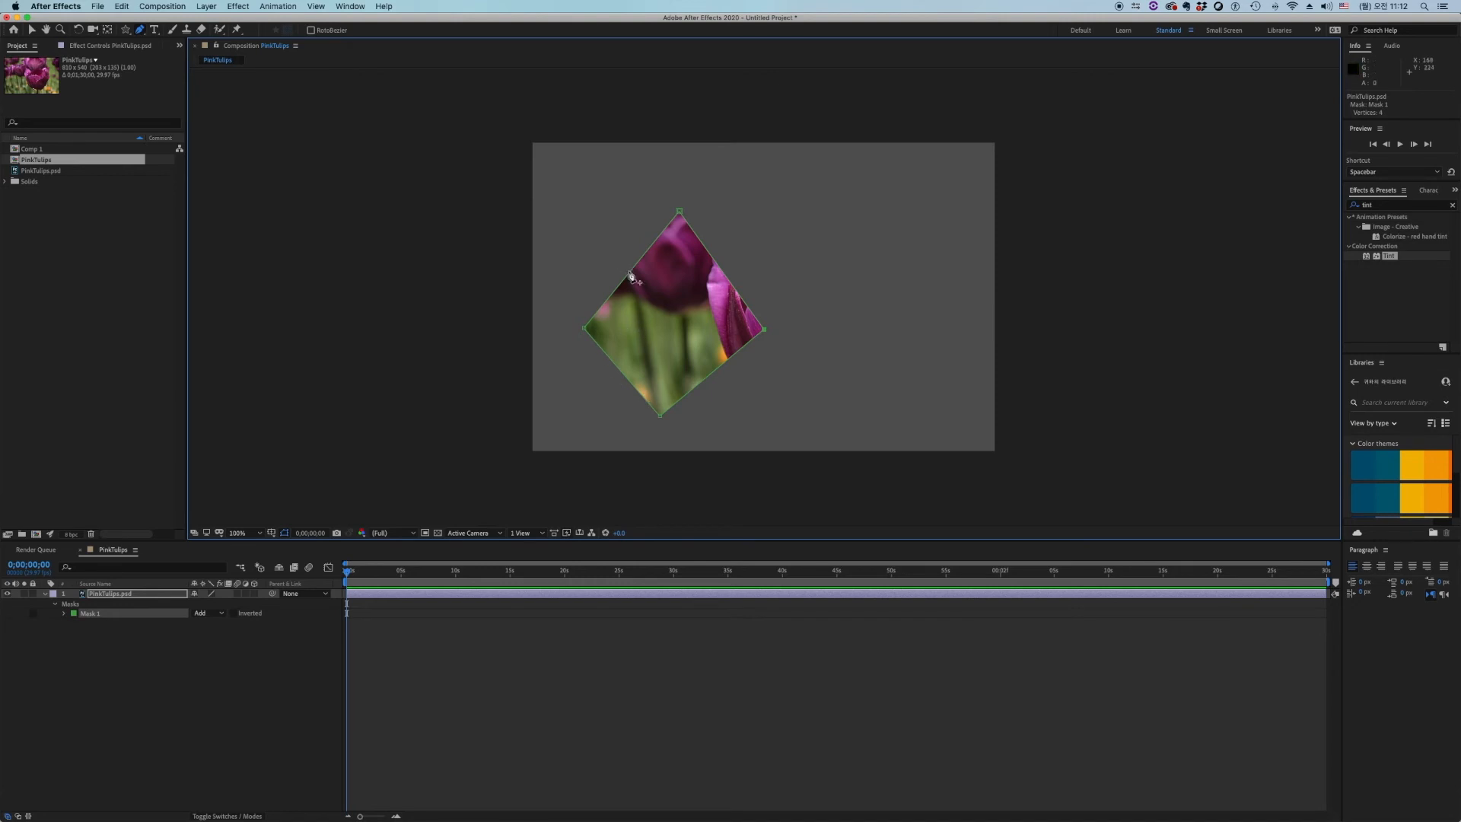
Try feathering the diamond's top with Mask Feather points on its two upper edges, pulling one outward, and undo the feather points.
{"action": "left_click", "coordinate": [140, 29]}
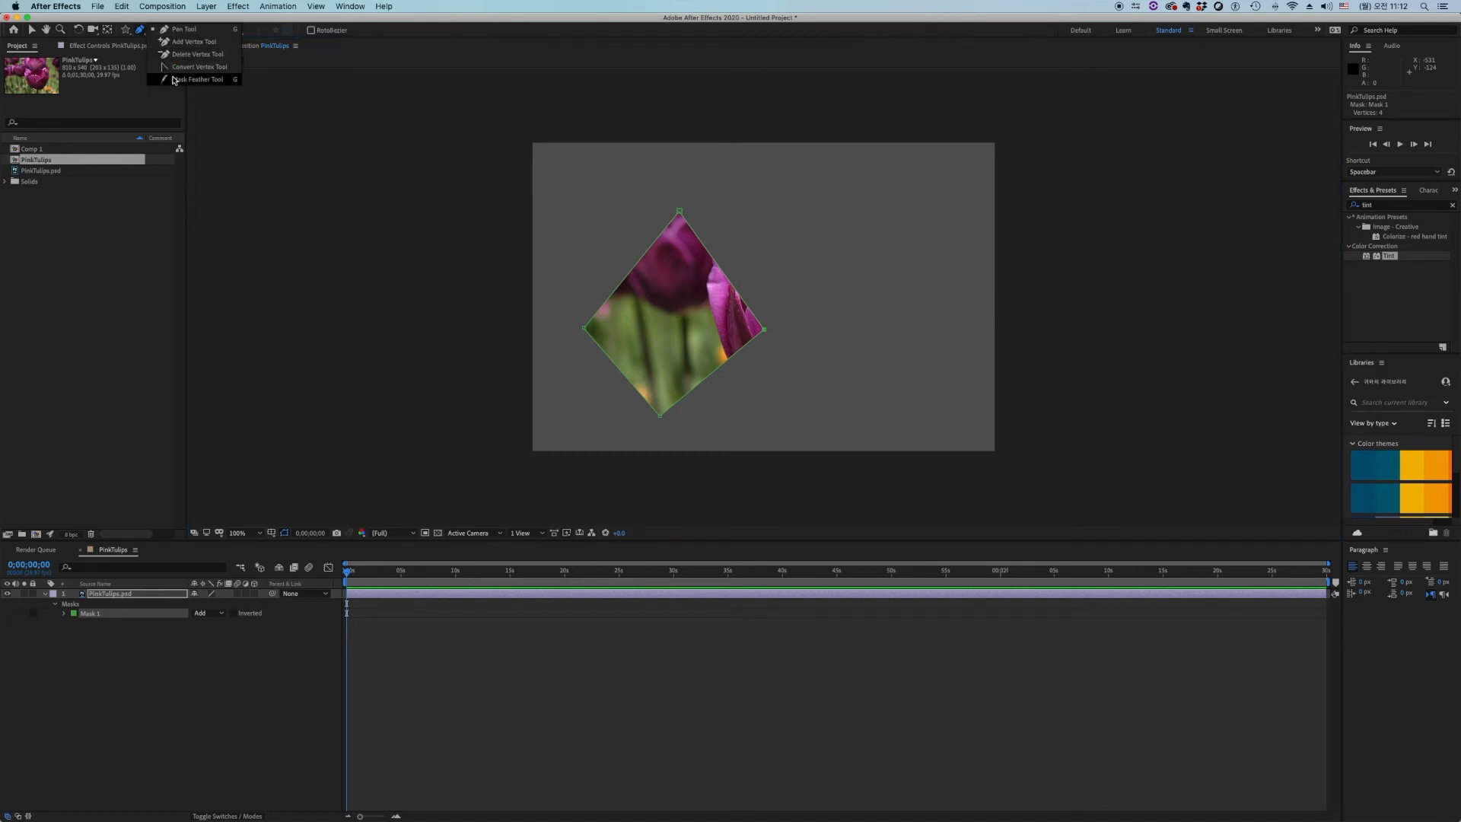
{"action": "left_click", "coordinate": [184, 80]}
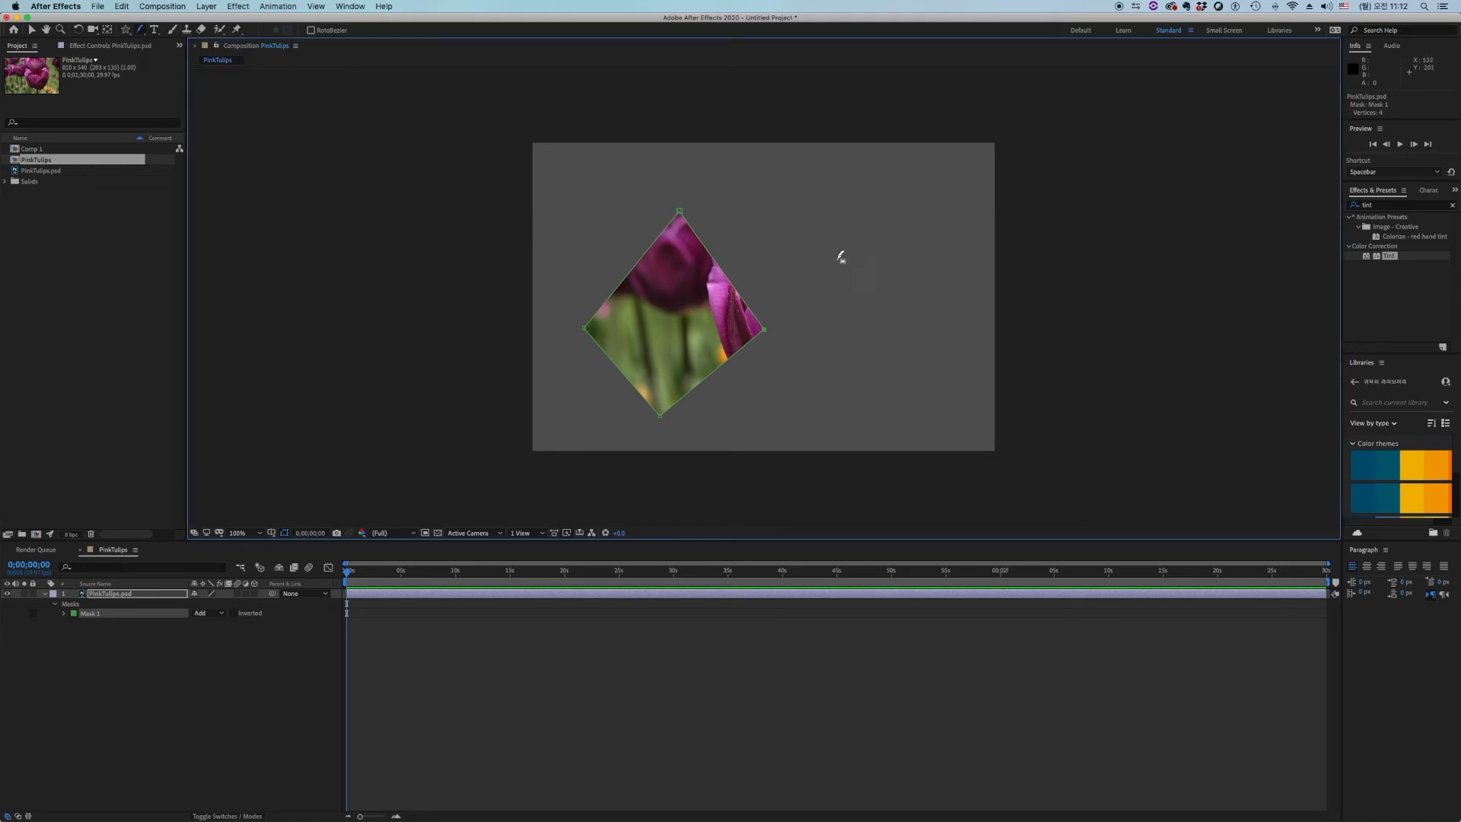
{"action": "left_click", "coordinate": [719, 267]}
{"action": "left_click", "coordinate": [640, 260]}
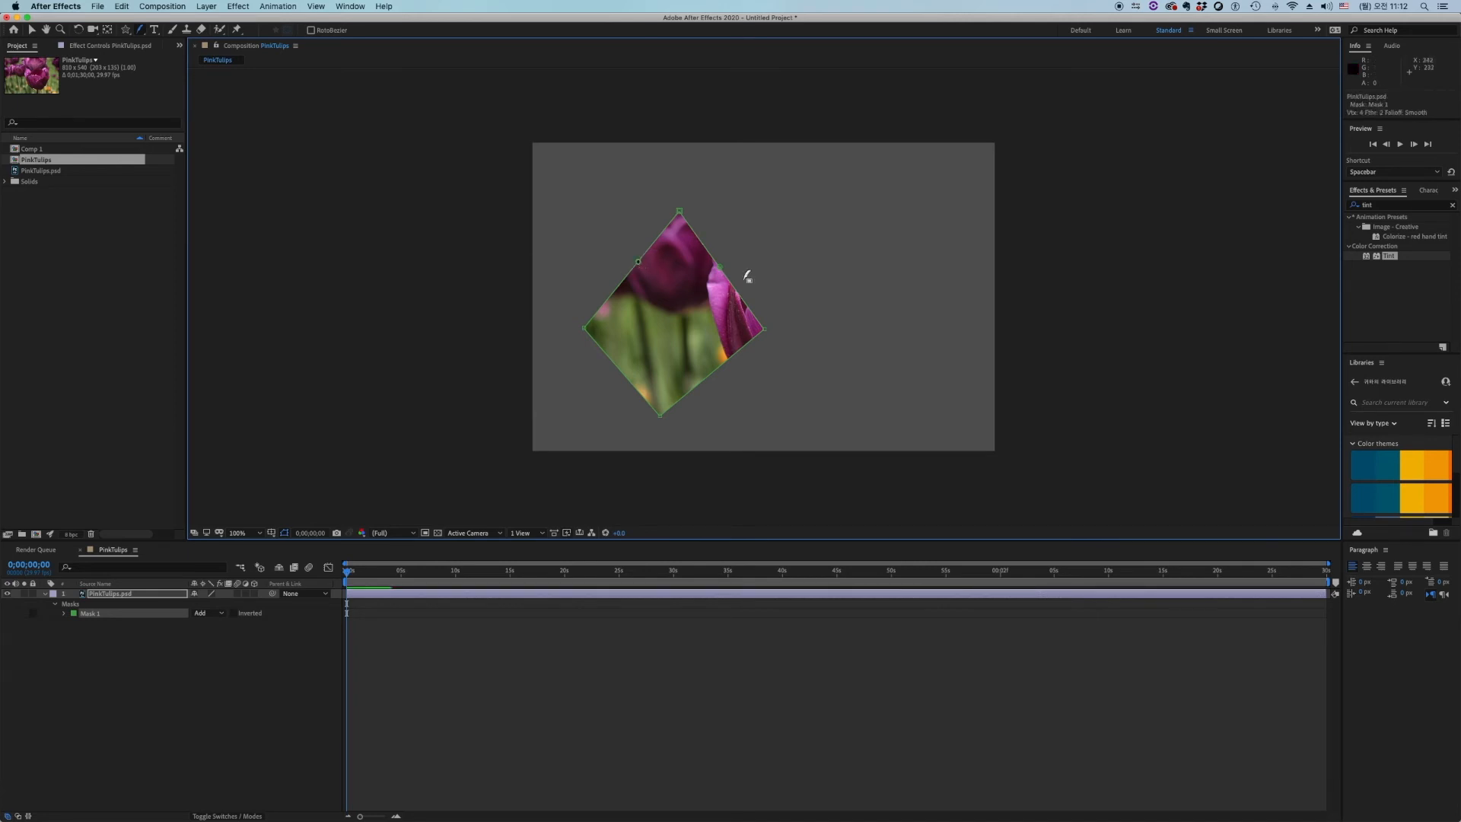
{"action": "left_click", "coordinate": [696, 233]}
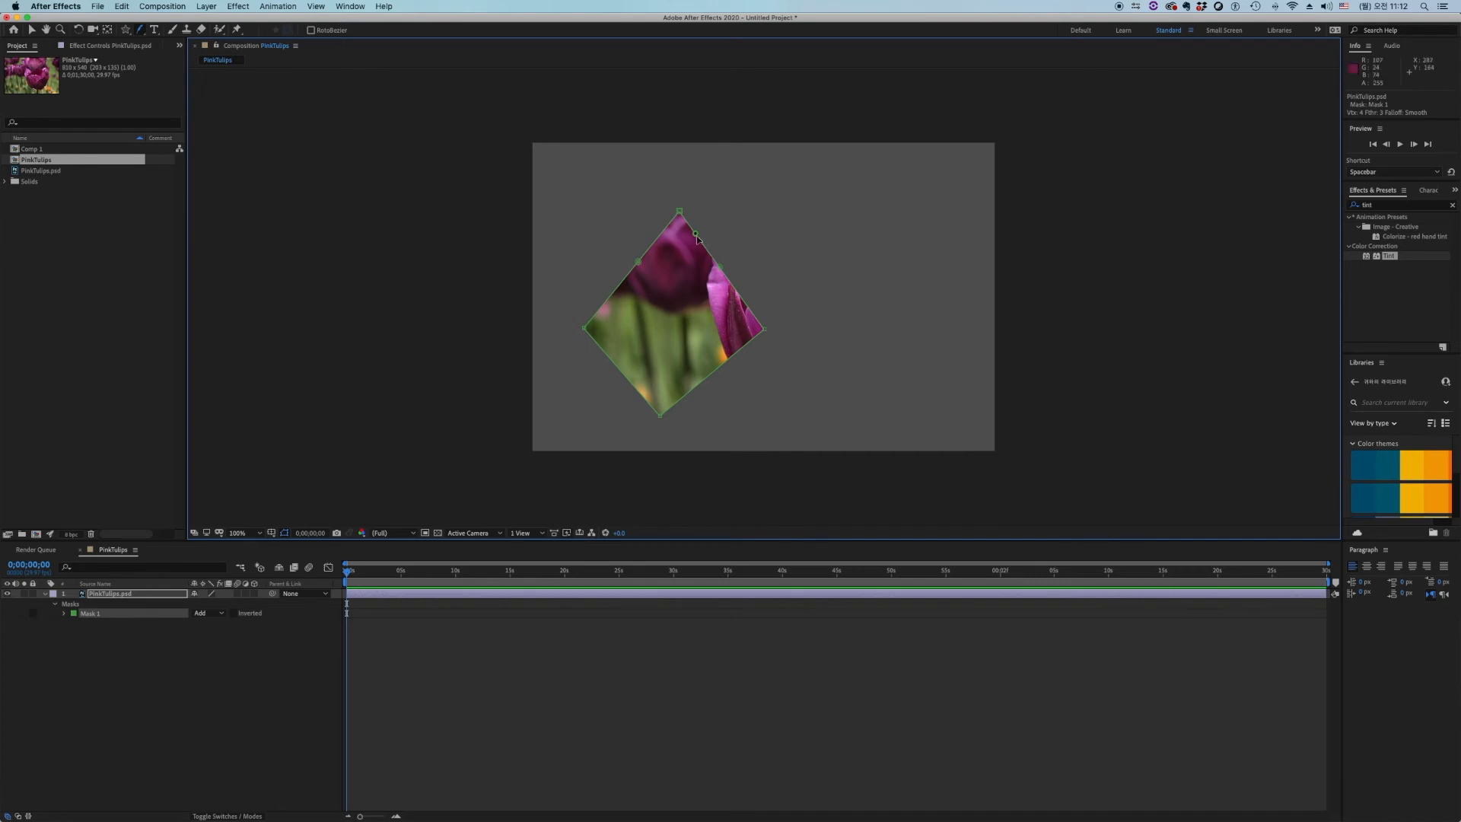
{"action": "left_click_drag", "start_coordinate": [695, 233], "coordinate": [726, 220]}
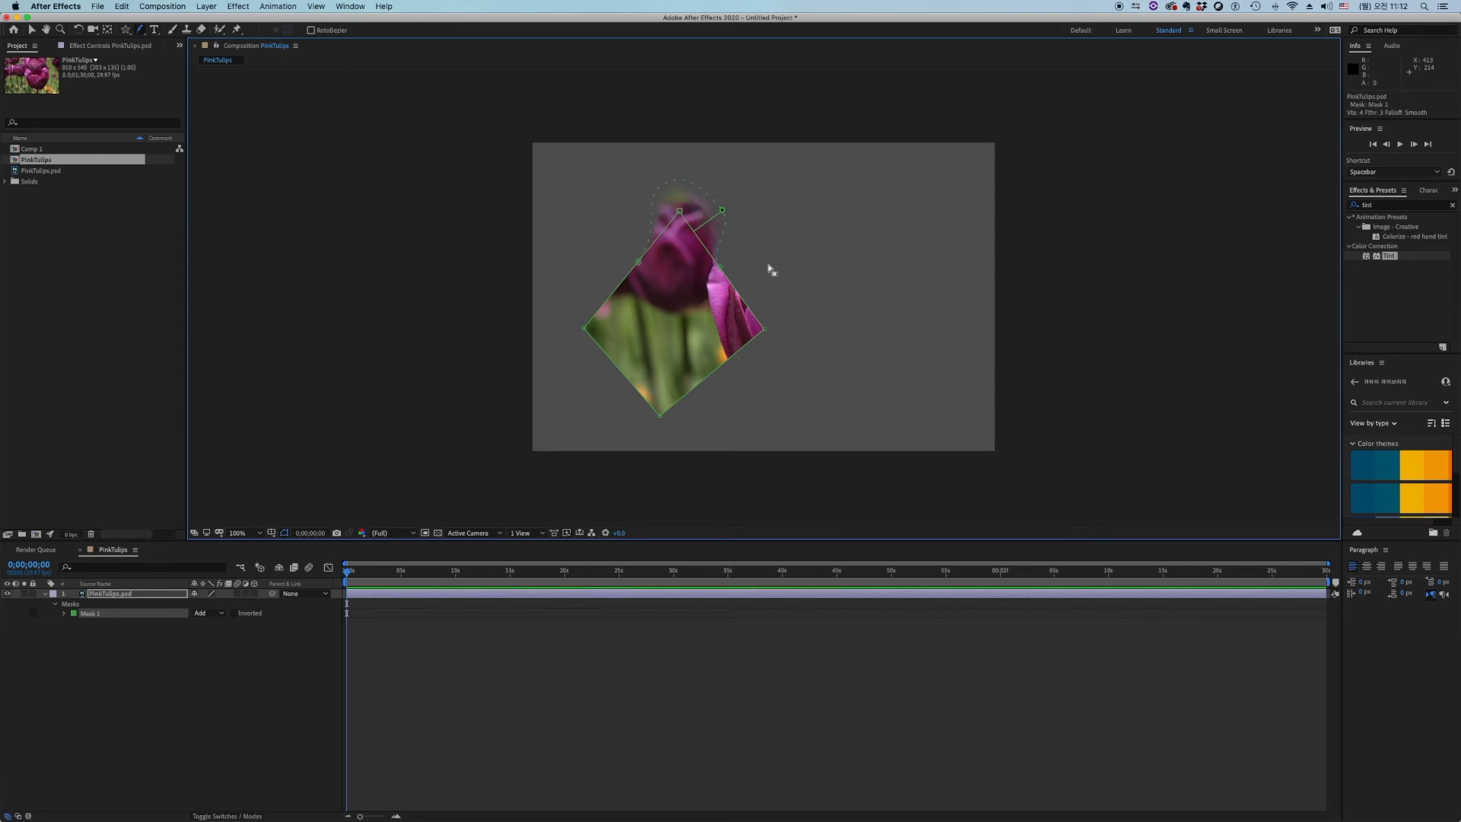
{"action": "key", "text": "super+z"}
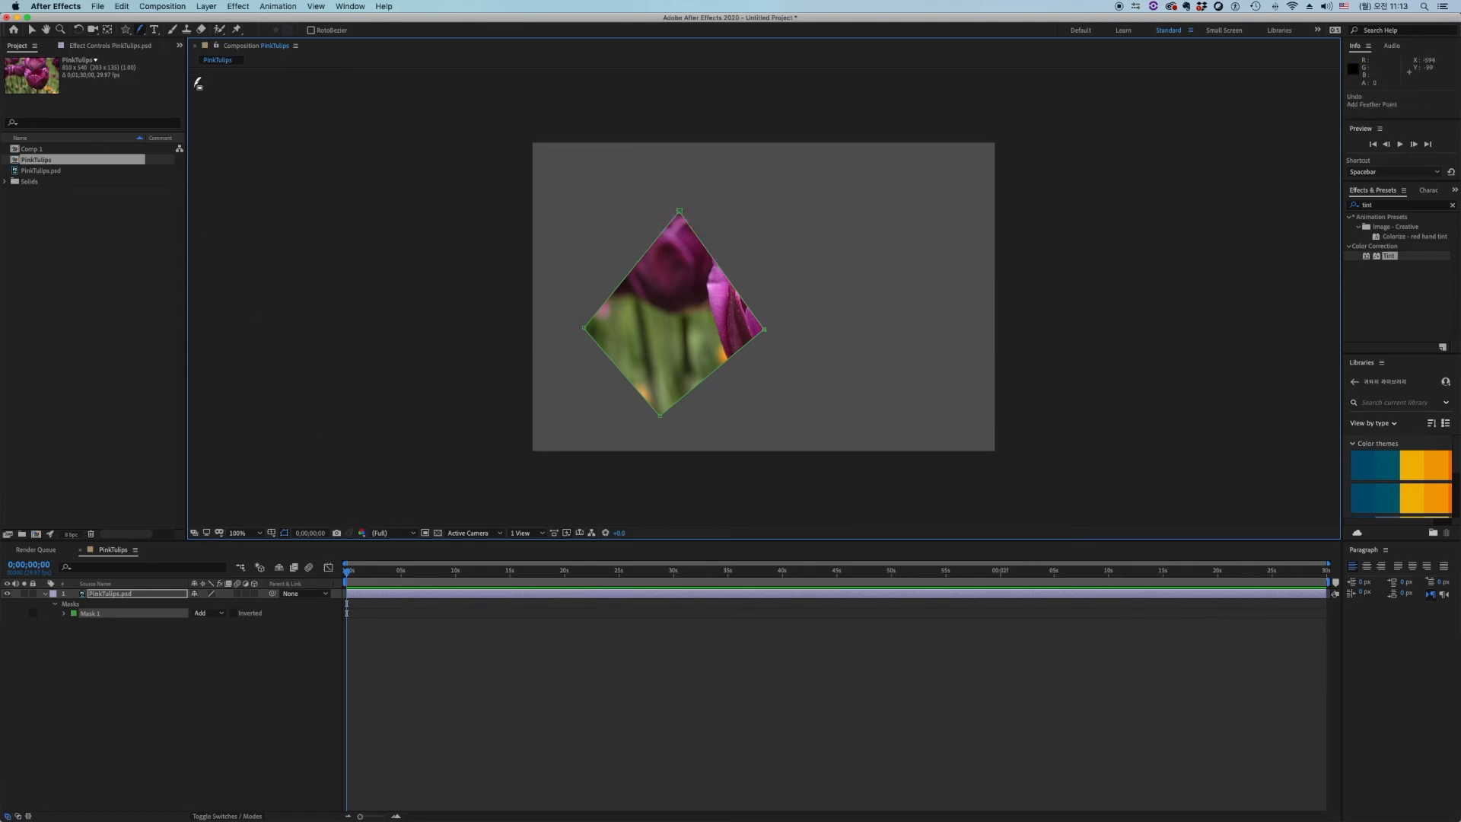
Reveal Mask 1's properties and try scrubbing its uniform Mask Feather value.
{"action": "left_click", "coordinate": [64, 613]}
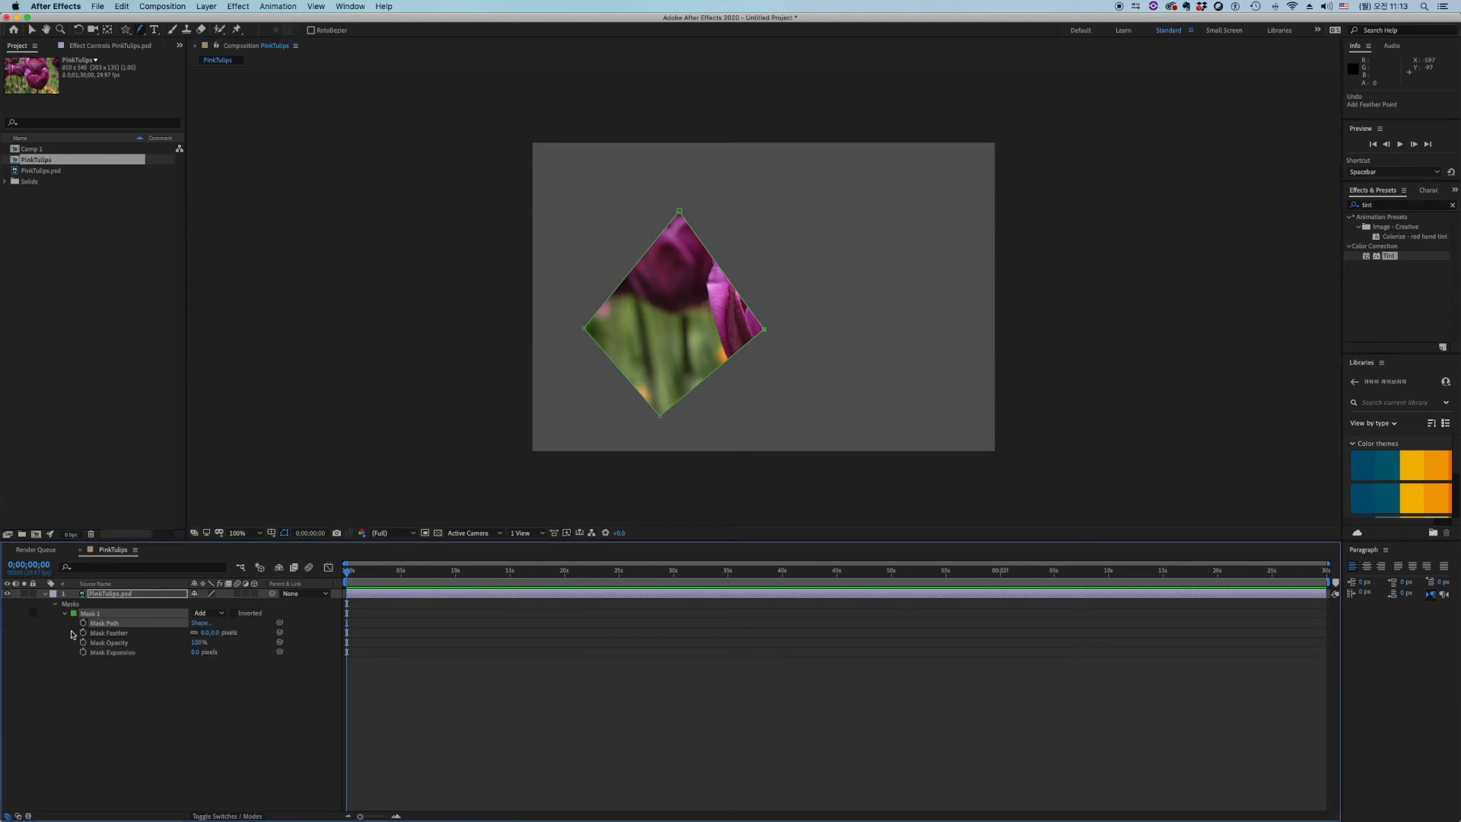
{"action": "left_click", "coordinate": [106, 633]}
{"action": "left_click_drag", "start_coordinate": [221, 633], "coordinate": [188, 631]}
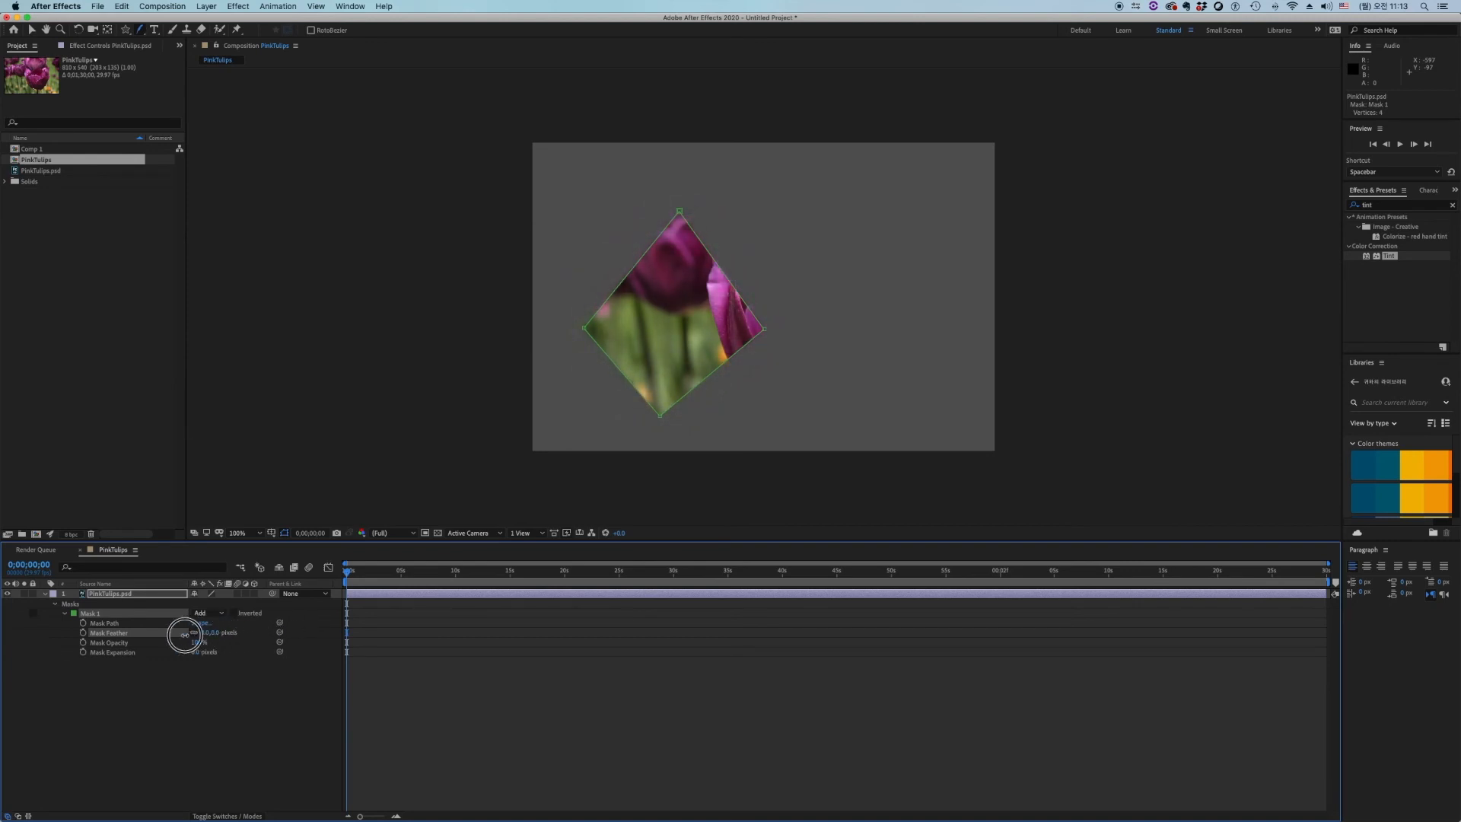
Feather the diamond's lower tip with Mask Feather points along its two lower edges, pulling the points nearest the tip outward.
{"action": "left_click", "coordinate": [671, 406]}
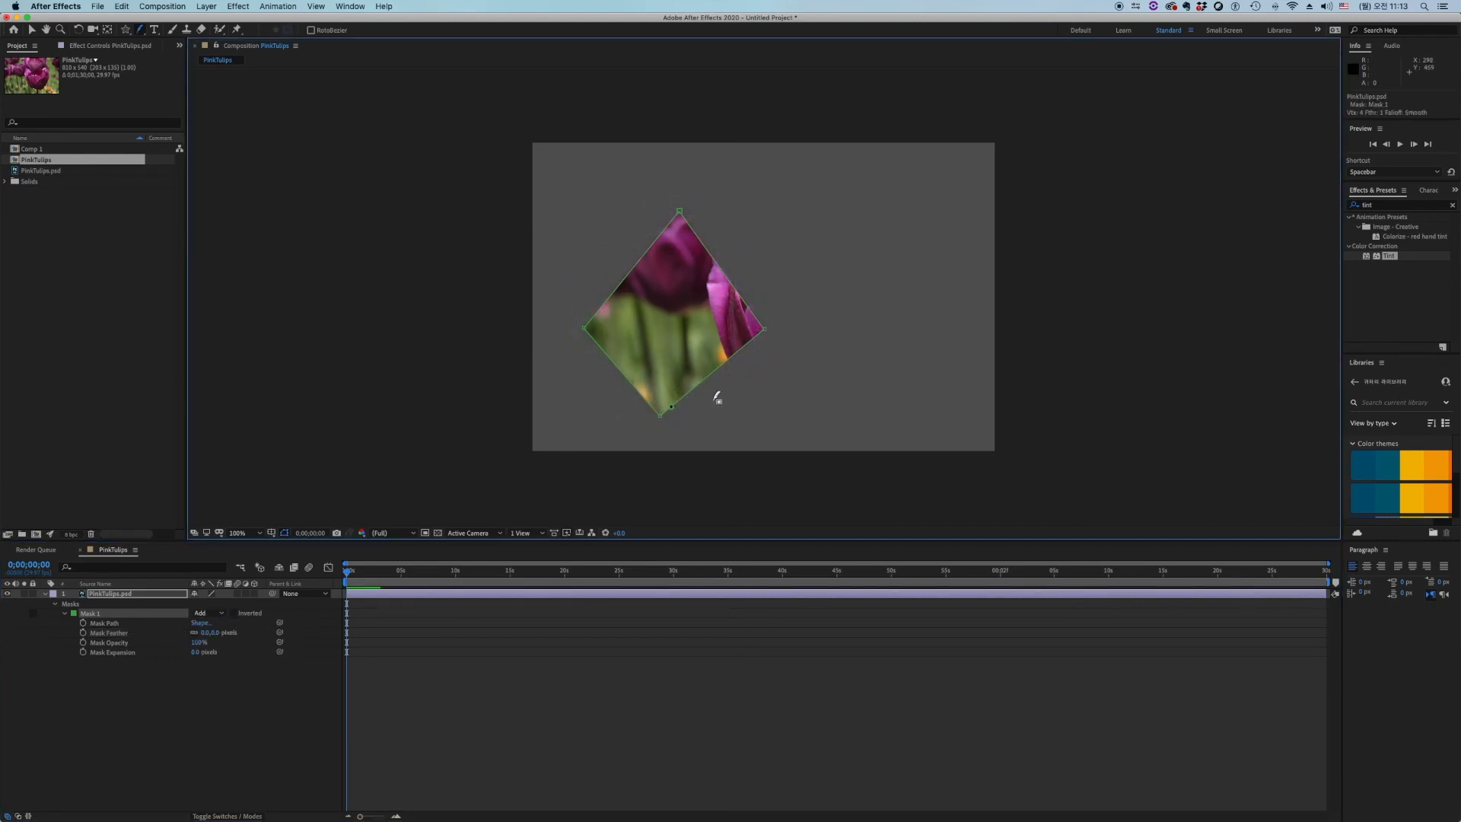
{"action": "left_click", "coordinate": [749, 344]}
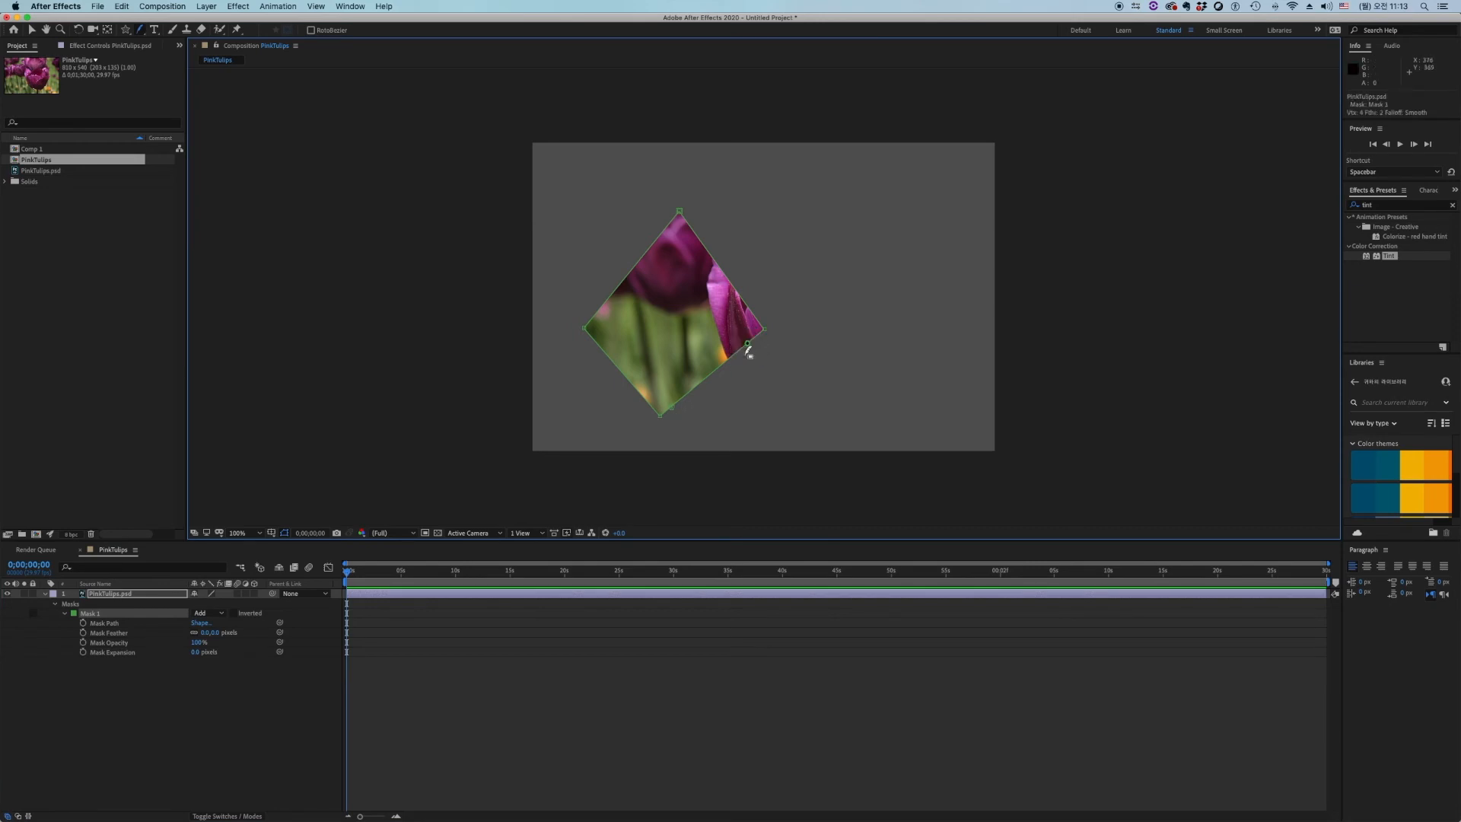
{"action": "left_click_drag", "start_coordinate": [717, 370], "coordinate": [724, 399]}
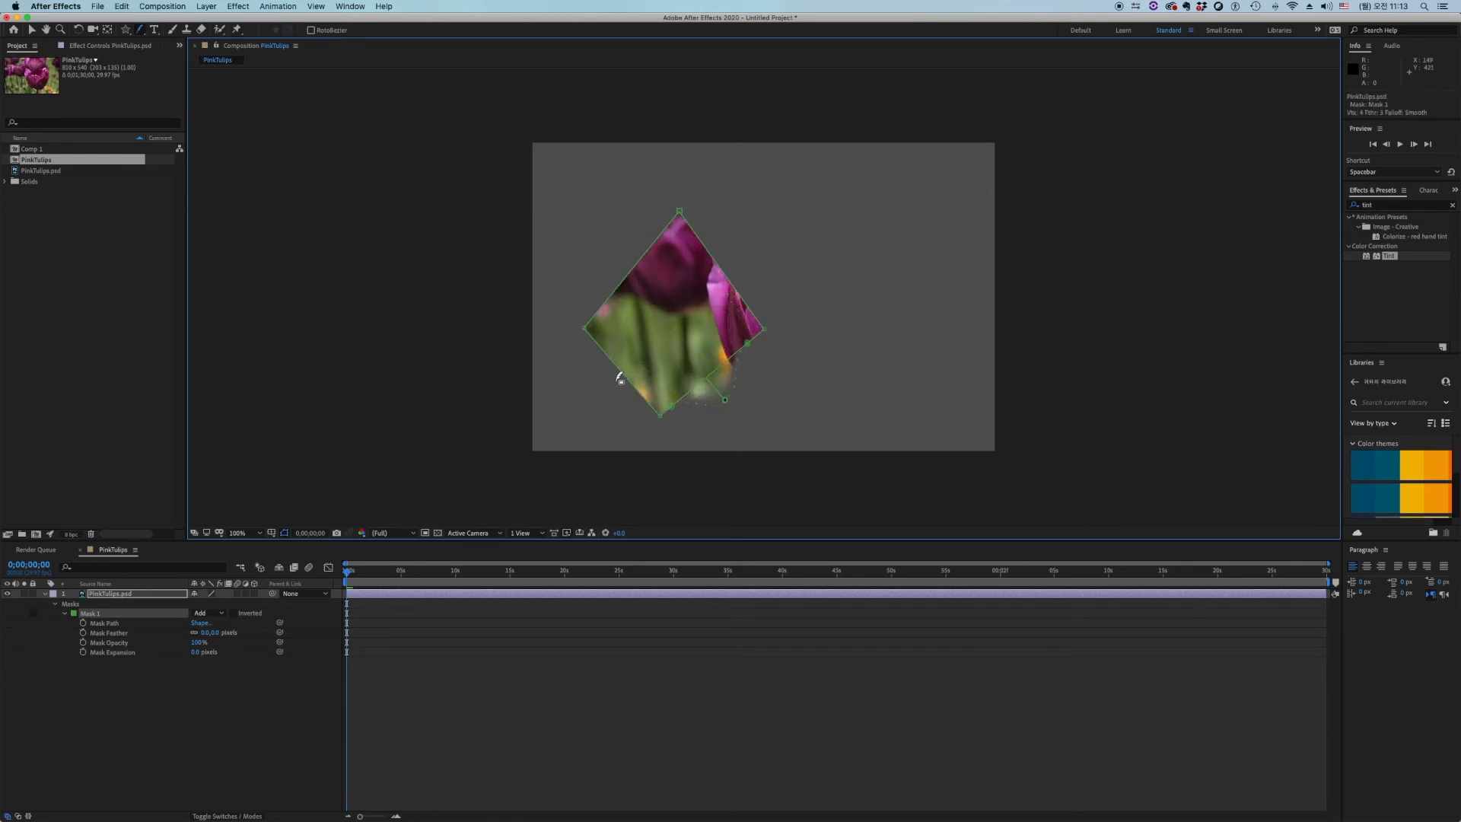
{"action": "left_click", "coordinate": [608, 356]}
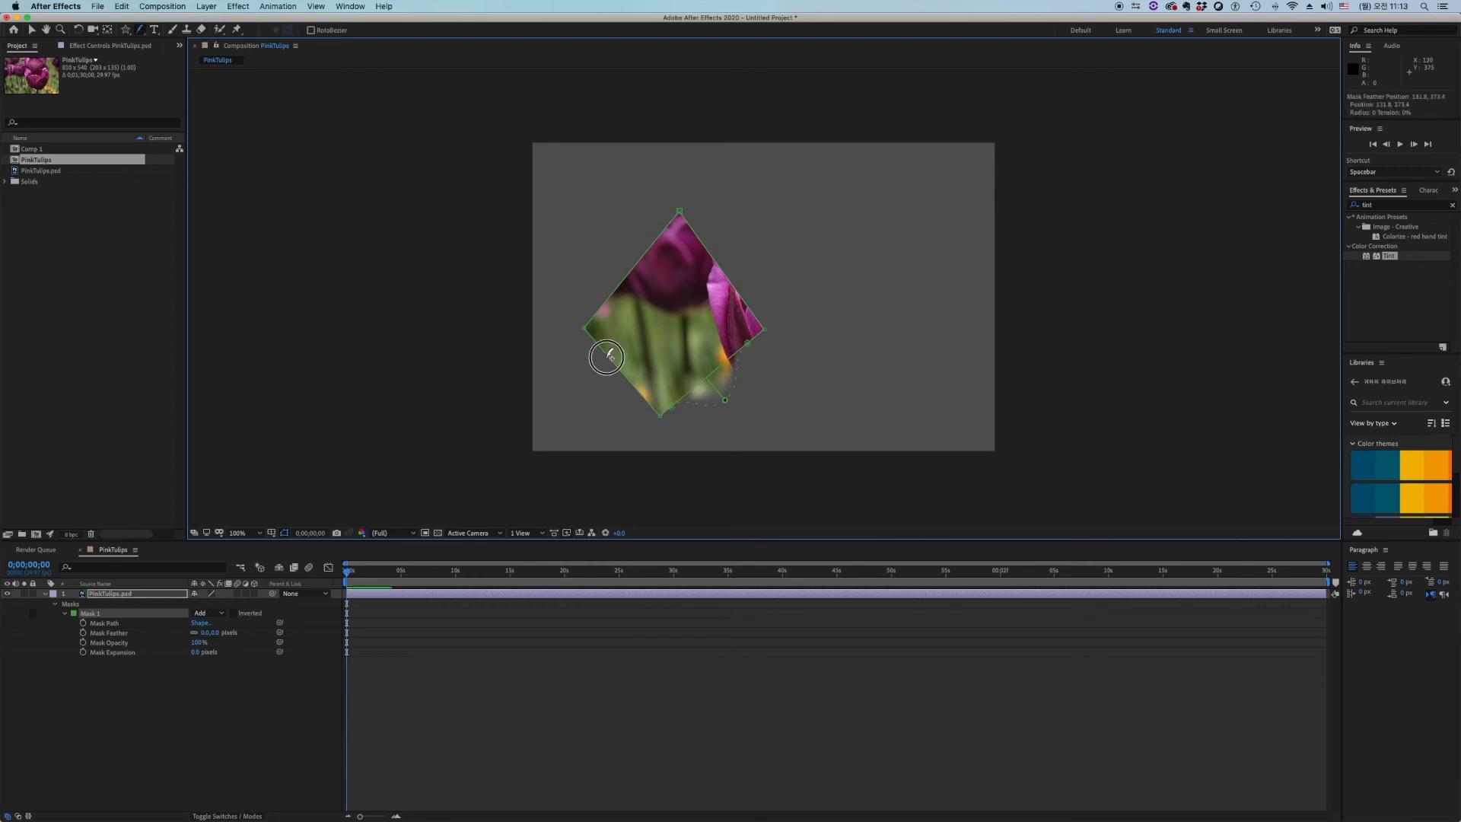
{"action": "left_click", "coordinate": [652, 408]}
{"action": "left_click_drag", "start_coordinate": [651, 408], "coordinate": [635, 423]}
{"action": "left_click_drag", "start_coordinate": [674, 409], "coordinate": [689, 424]}
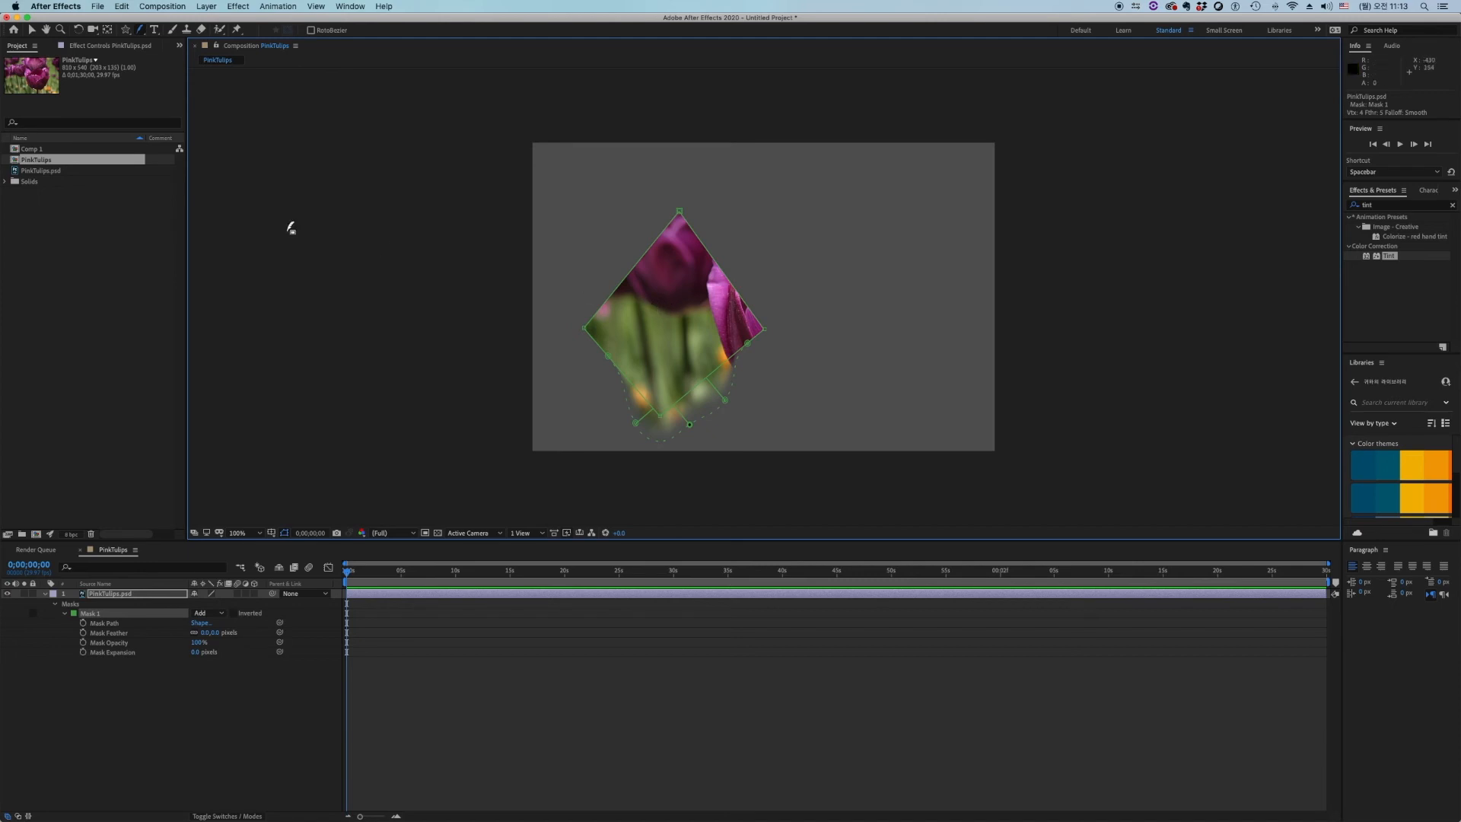
Remove the feather points and delete Mask 1 from the PinkTulips.psd layer.
{"action": "left_click", "coordinate": [94, 614]}
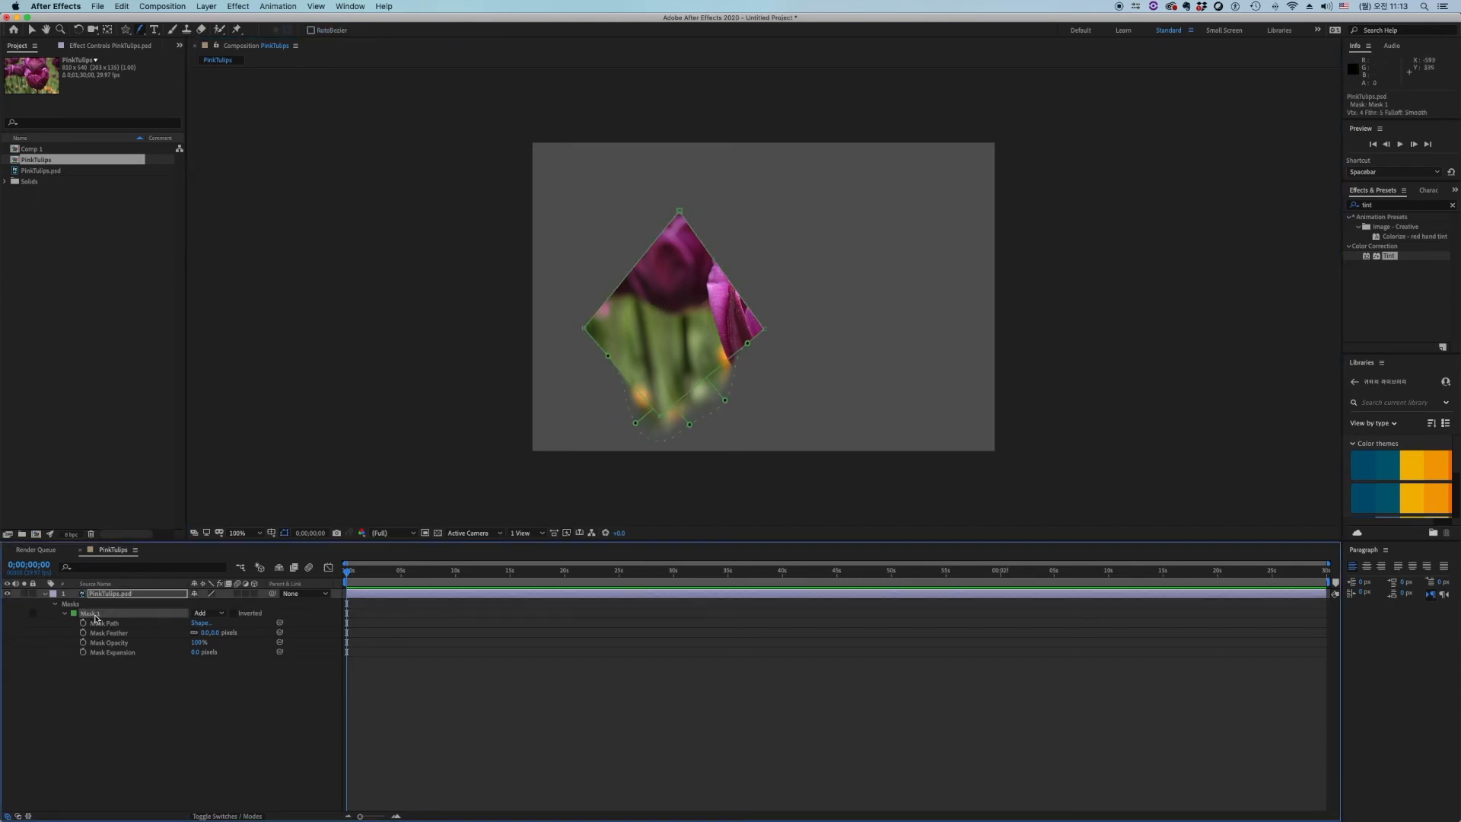
{"action": "key", "text": "super+z"}
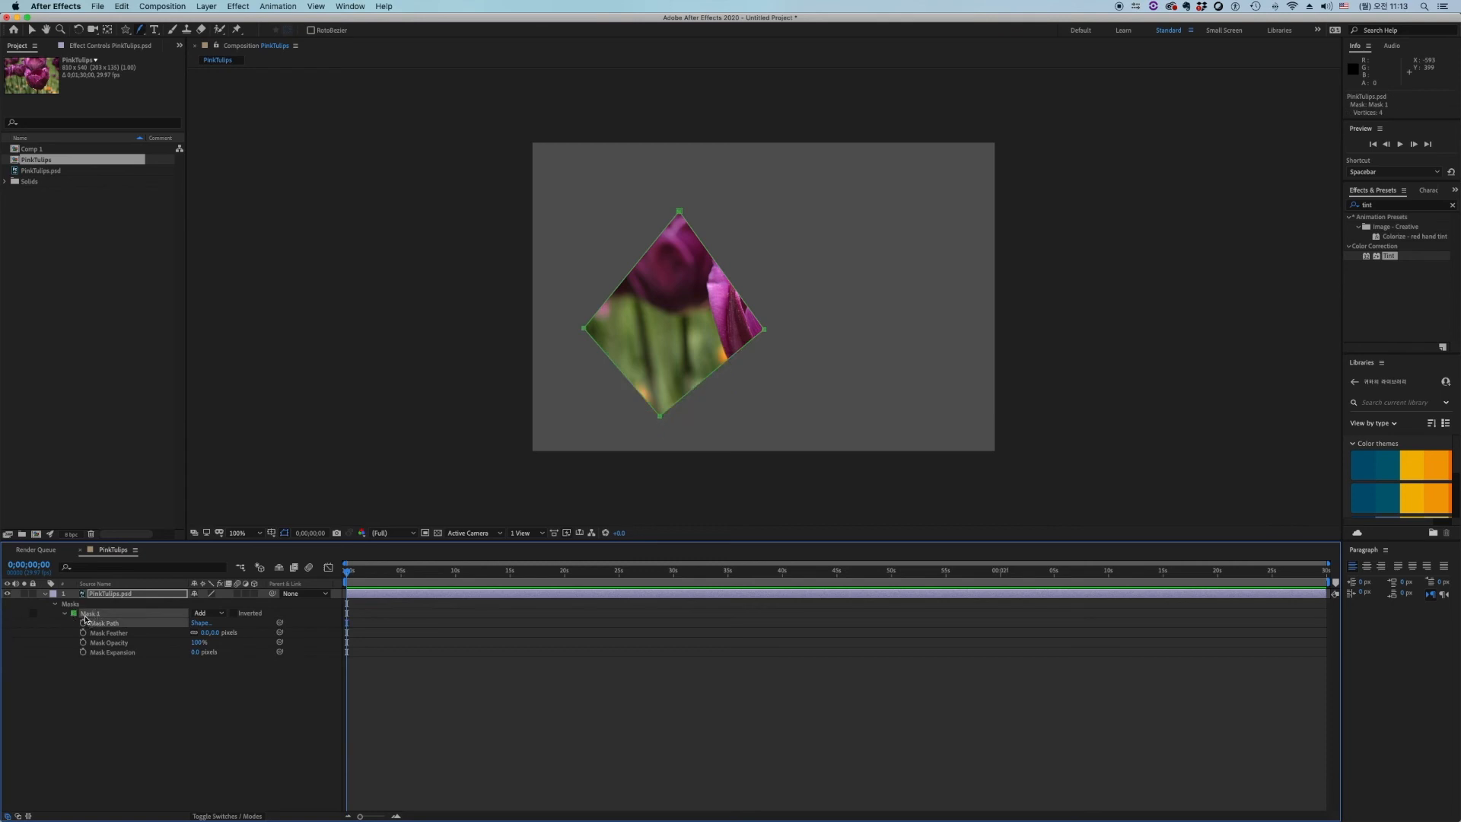
{"action": "key", "text": "Delete"}
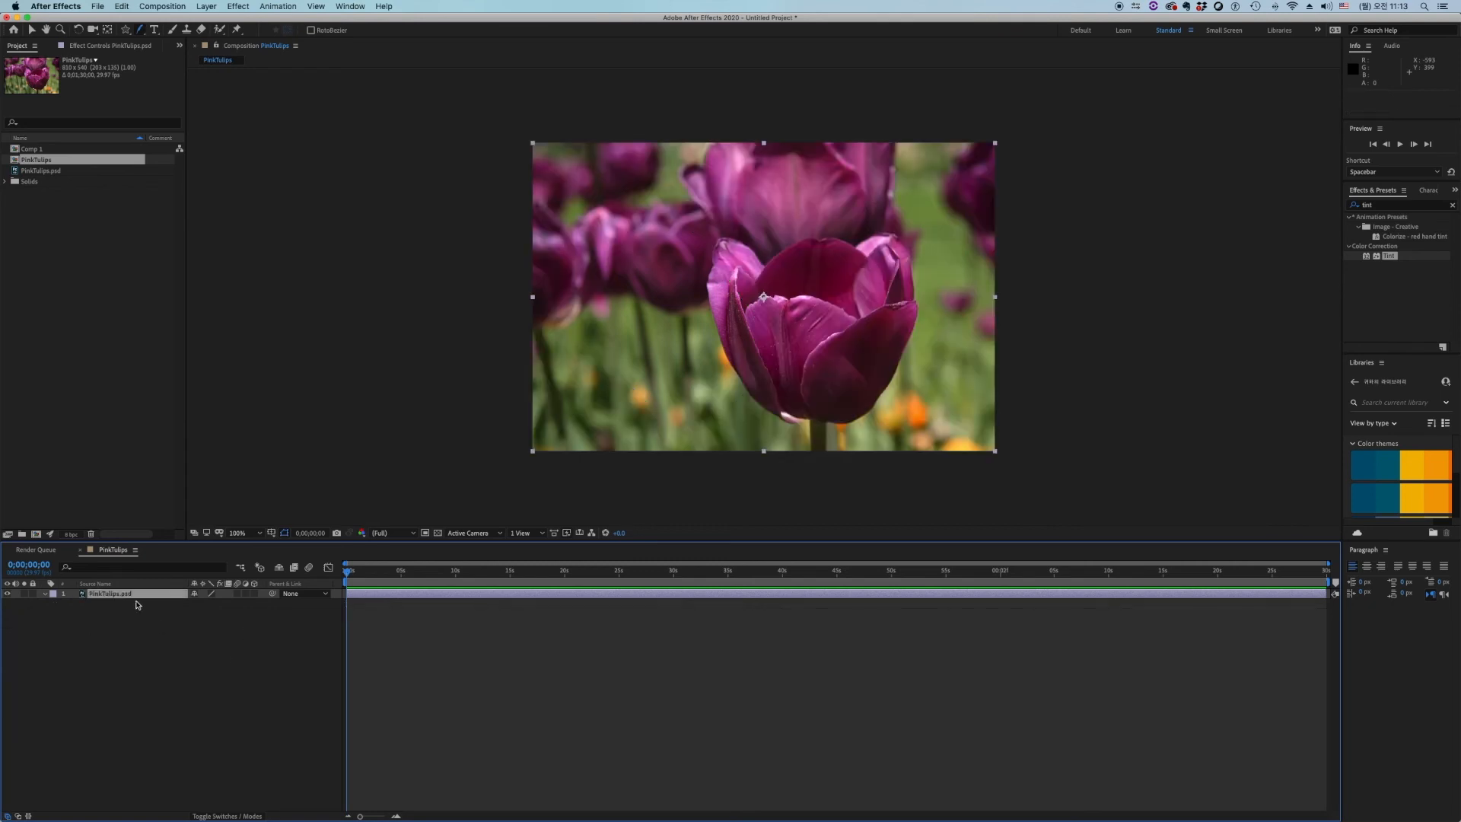
Start a Pen mask at the large tulip's left edge and curve its path down along the left petal to the flower's base.
{"action": "left_click", "coordinate": [138, 33]}
{"action": "key", "text": "period"}
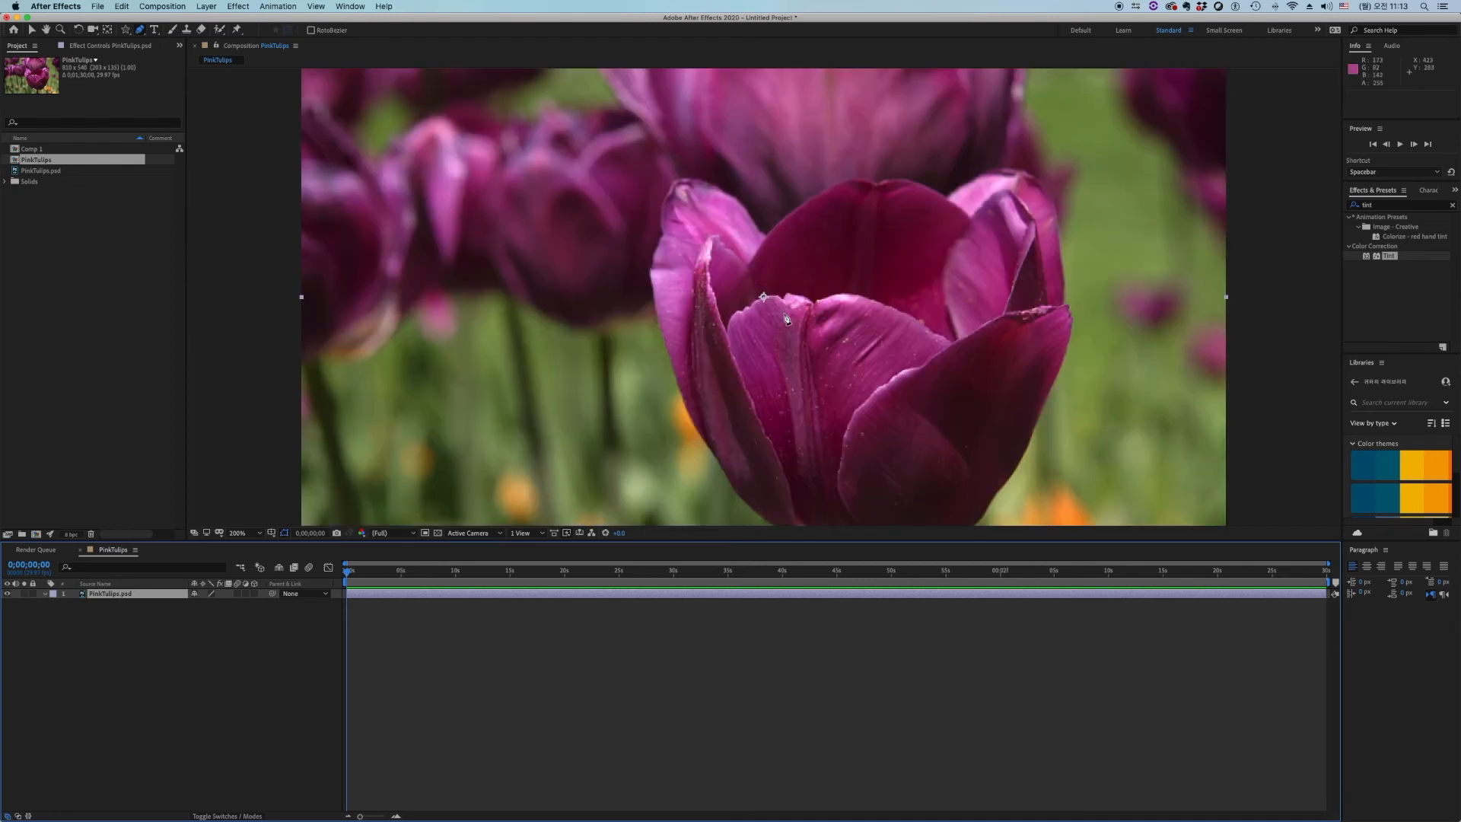
{"action": "key", "text": "h"}
{"action": "left_click_drag", "start_coordinate": [787, 324], "coordinate": [593, 219]}
{"action": "key", "text": "g"}
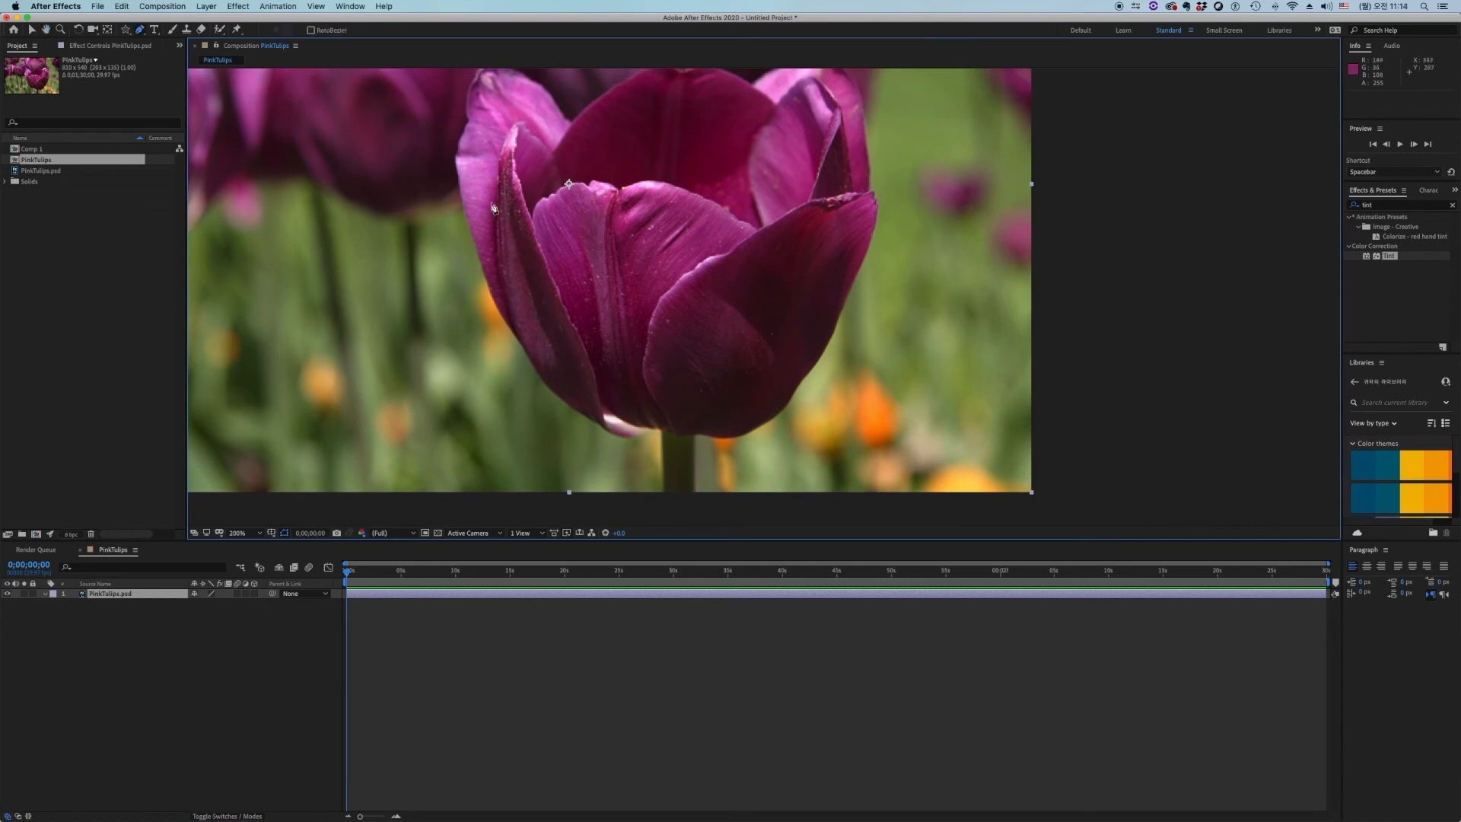
{"action": "left_click", "coordinate": [455, 160]}
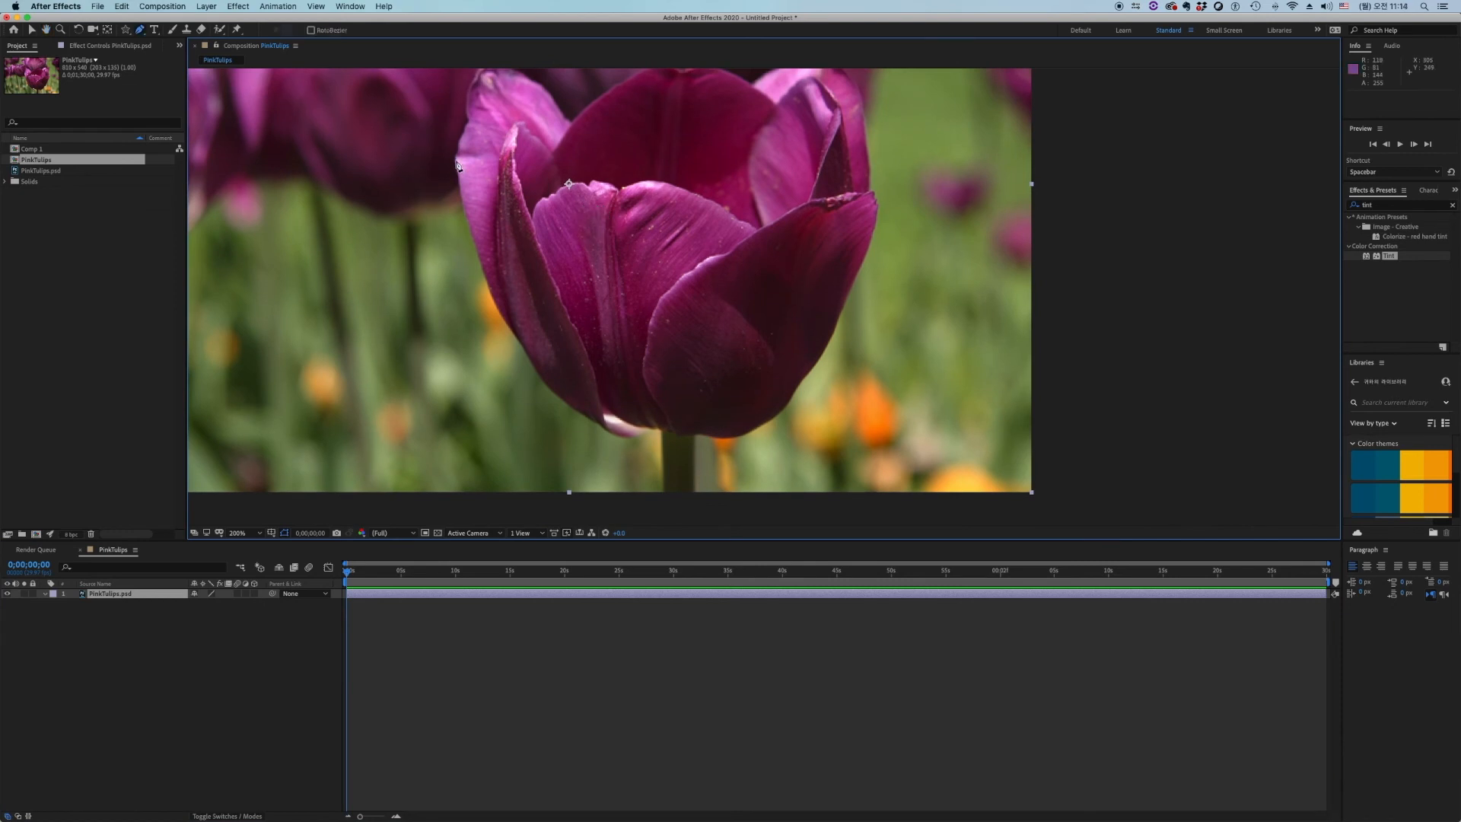
{"action": "left_click", "coordinate": [599, 424]}
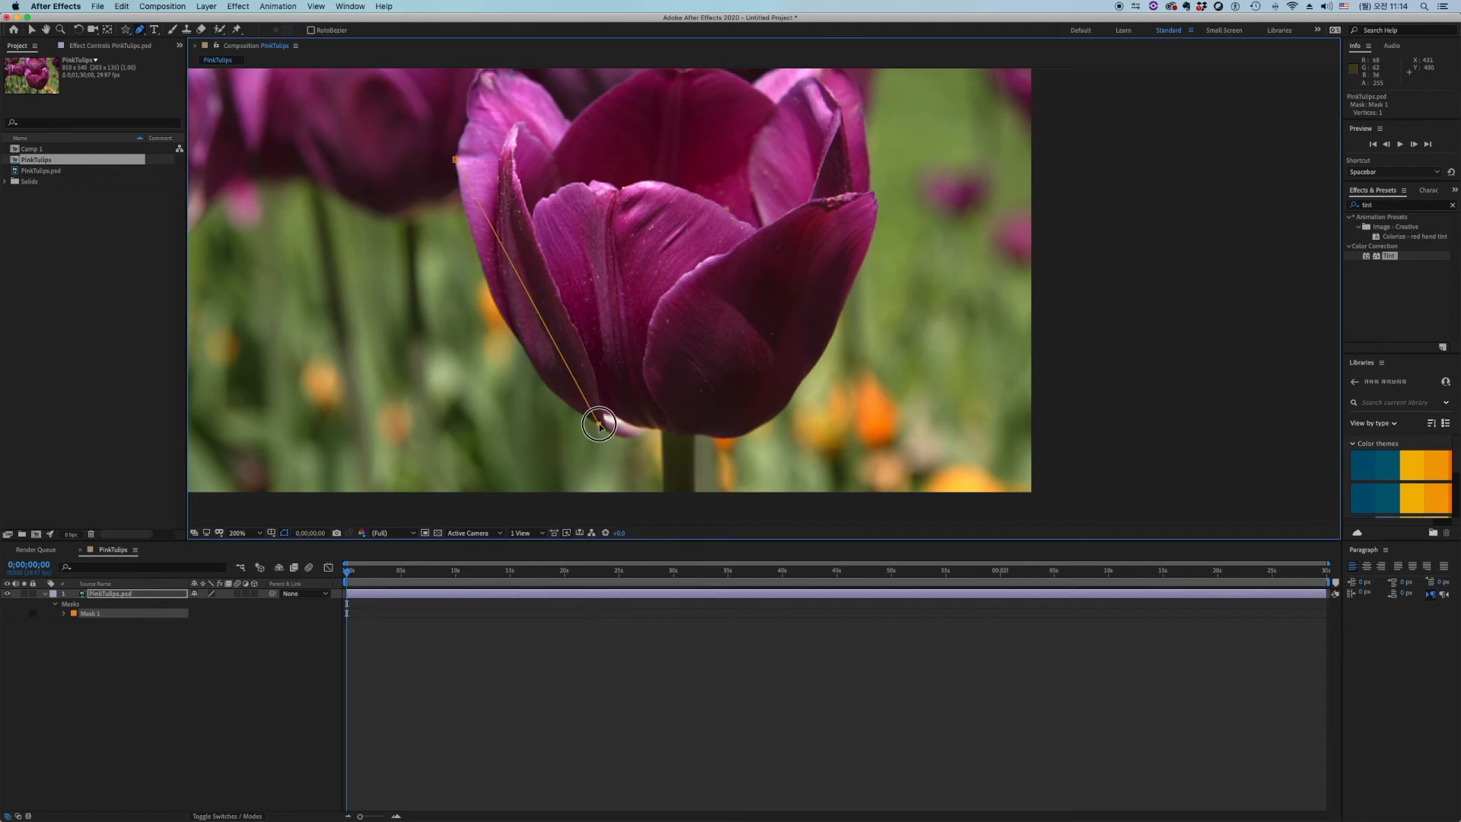
{"action": "left_click_drag", "start_coordinate": [600, 424], "coordinate": [678, 453]}
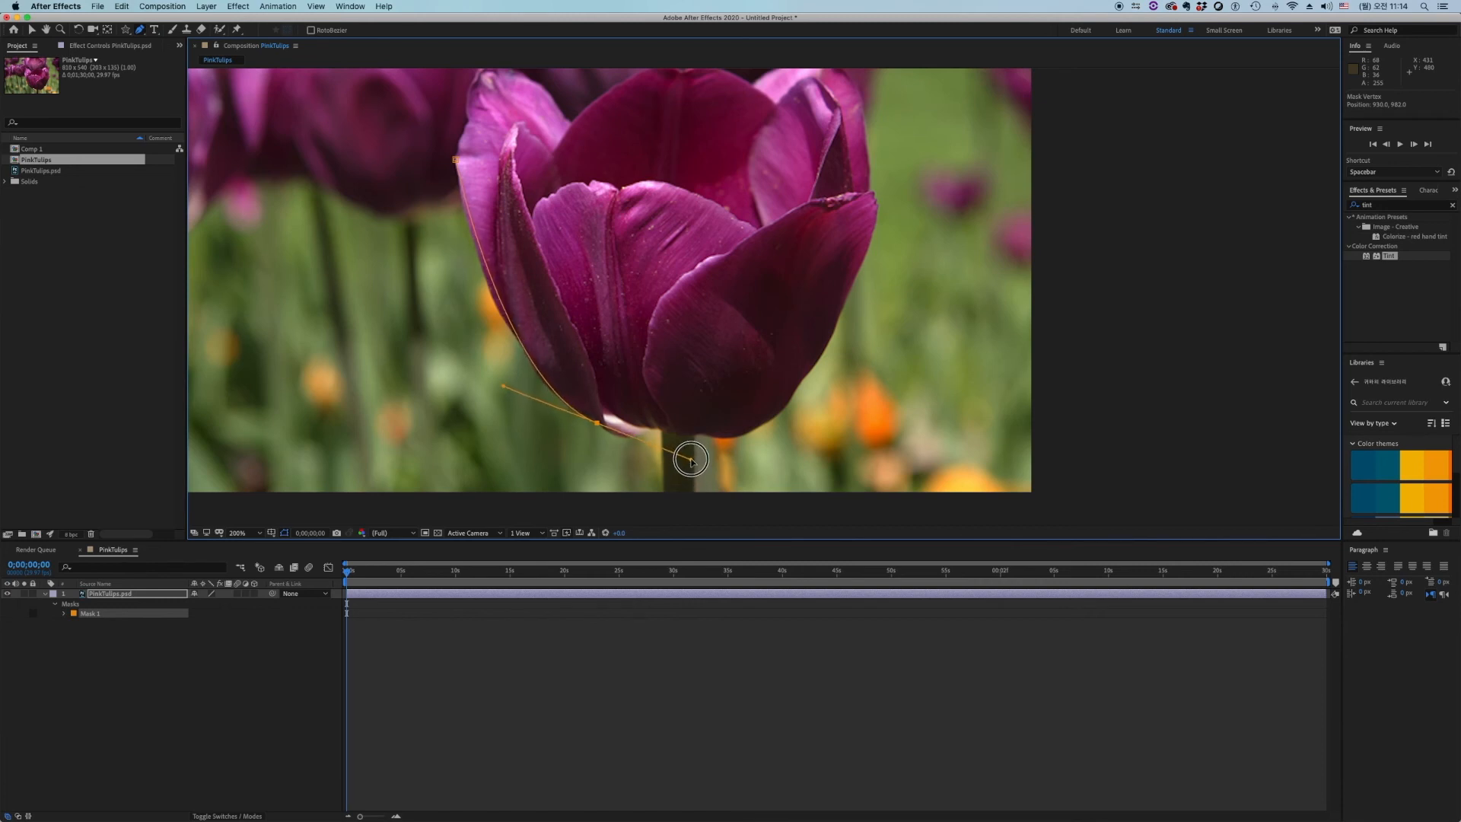
{"action": "left_click_drag", "start_coordinate": [688, 461], "coordinate": [689, 460]}
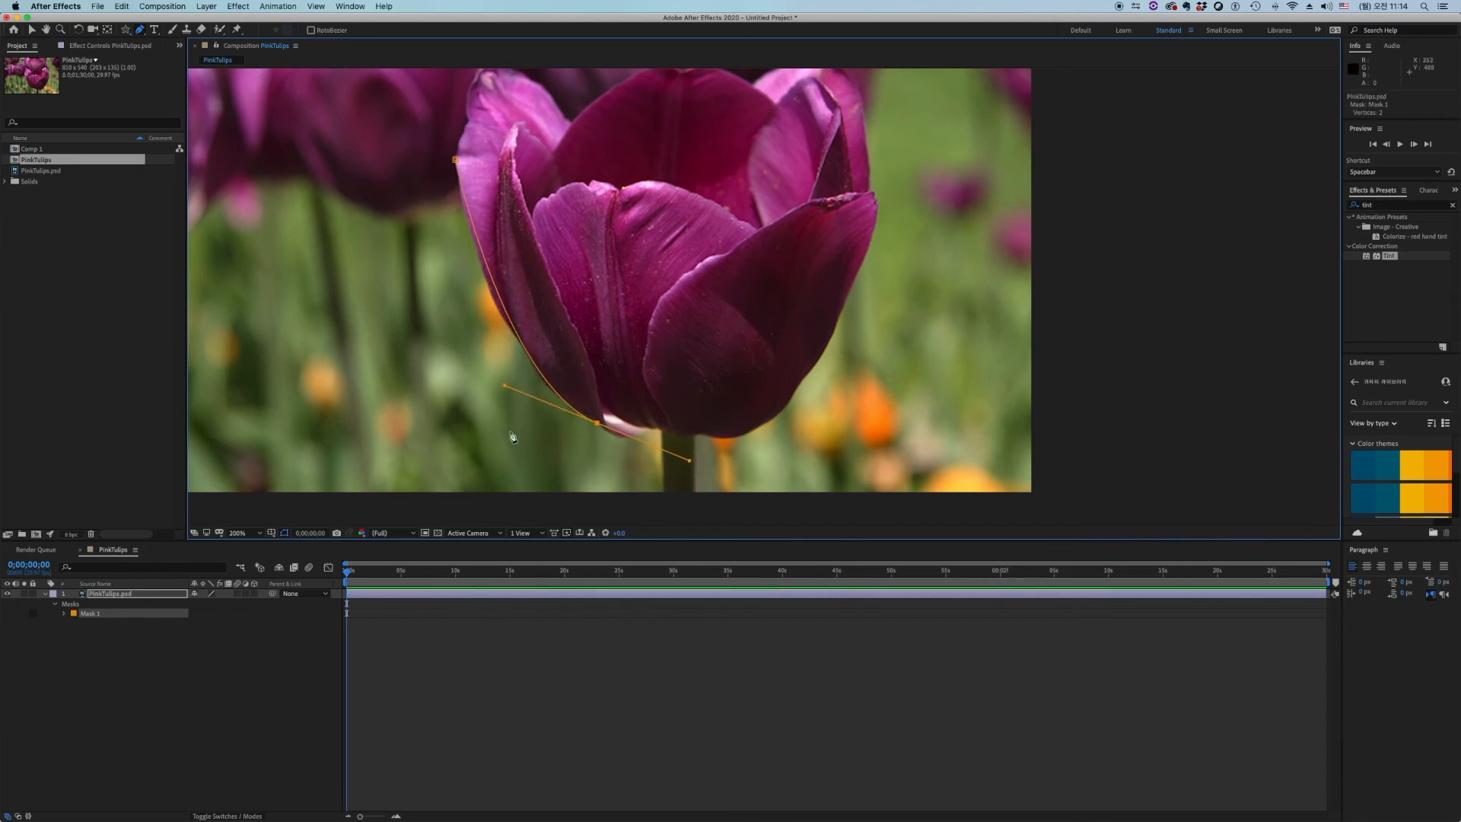
{"action": "mouse_move", "coordinate": [501, 387]}
{"action": "left_mouse_down"}
{"action": "mouse_move", "coordinate": [519, 362]}
{"action": "mouse_move", "coordinate": [507, 388]}
{"action": "left_mouse_up"}
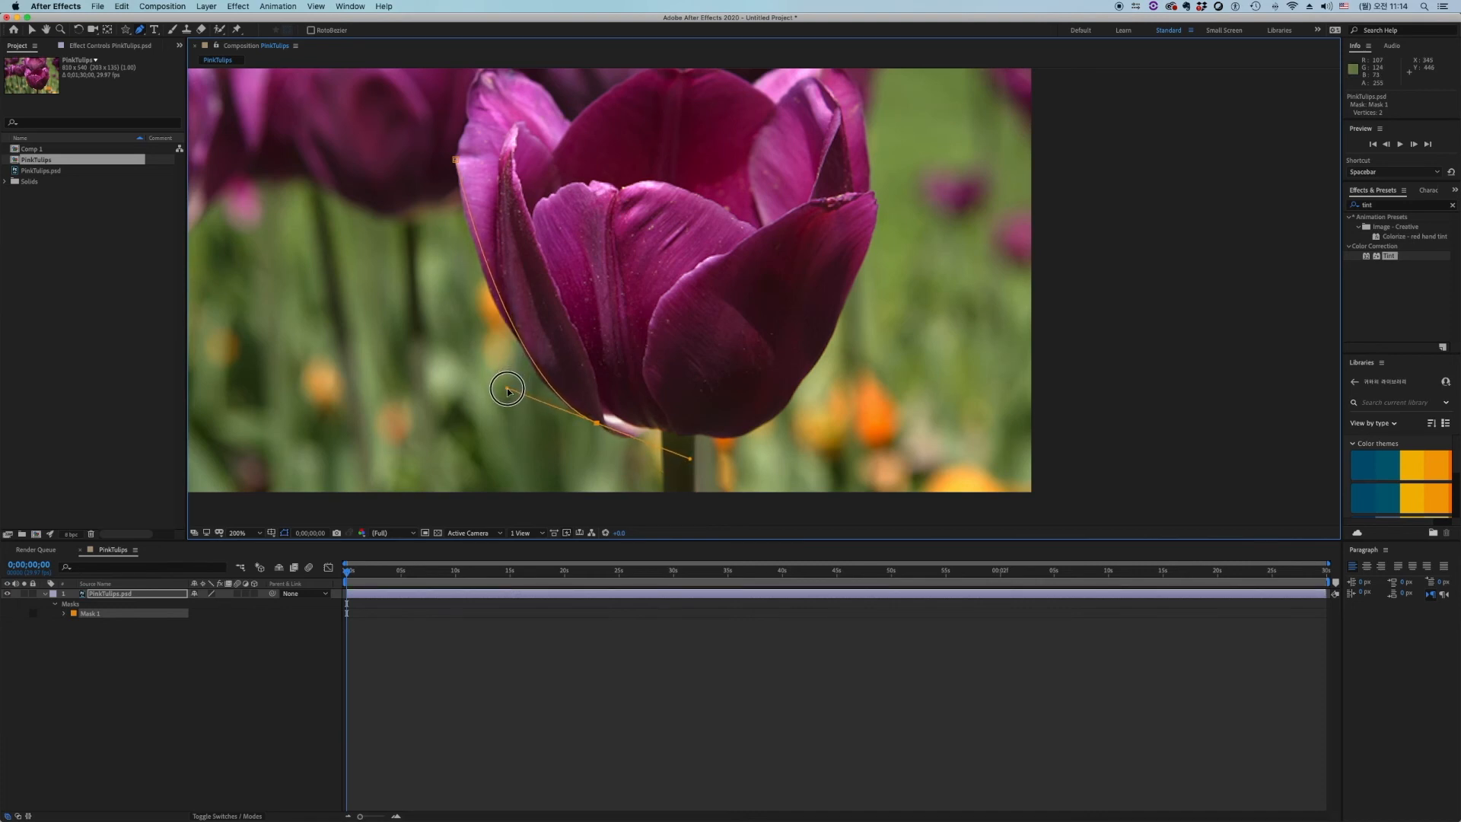
Undo the trial curve segment and shorten the lower-left base vertex's outgoing handle to fit the pale petal edge.
{"action": "left_click_drag", "start_coordinate": [692, 461], "coordinate": [678, 397]}
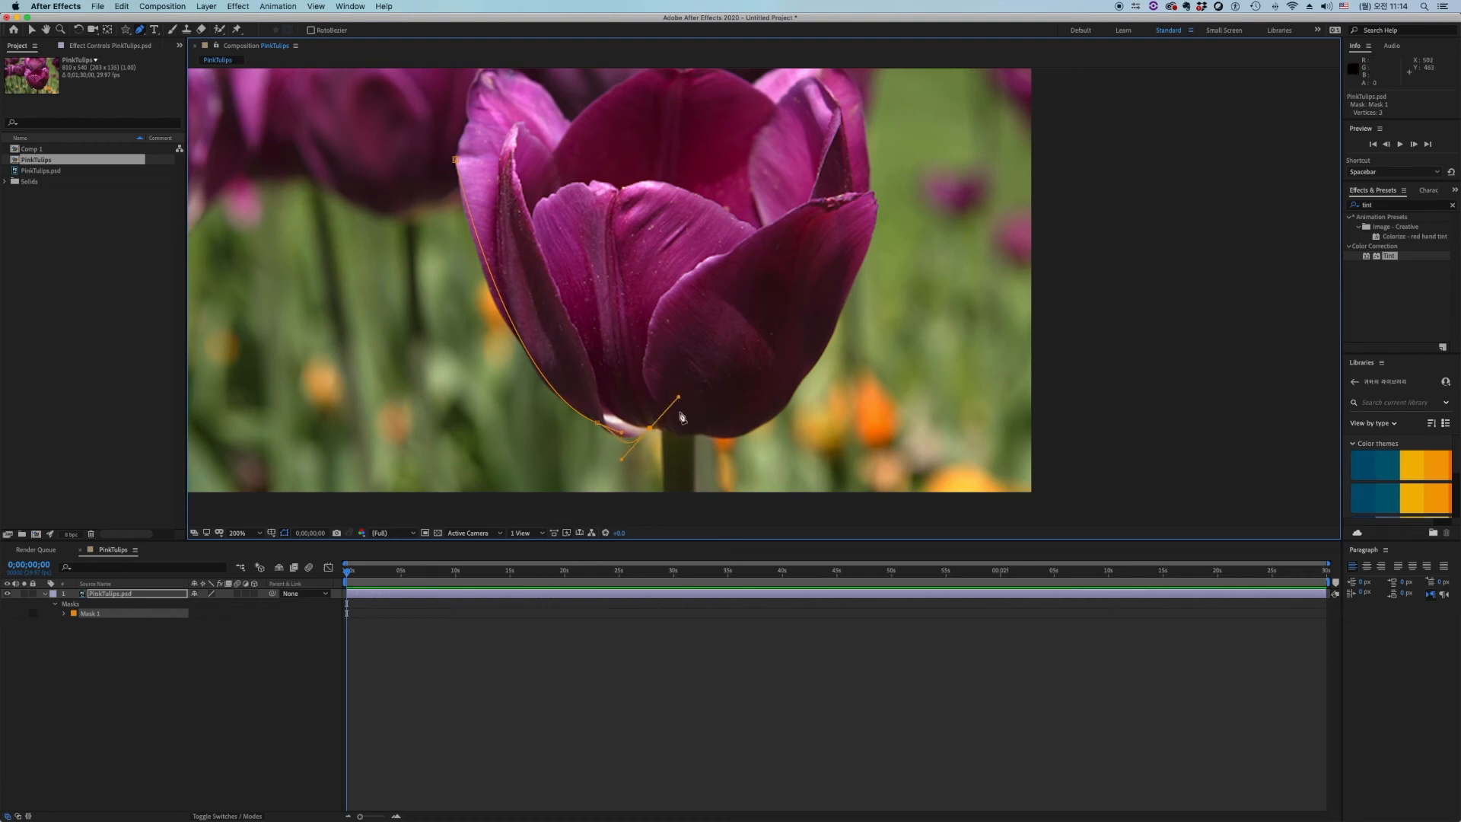
{"action": "key", "text": "super+z"}
{"action": "mouse_move", "coordinate": [620, 432]}
{"action": "left_mouse_down"}
{"action": "mouse_move", "coordinate": [608, 424]}
{"action": "mouse_move", "coordinate": [627, 436]}
{"action": "left_mouse_up"}
{"action": "left_click_drag", "start_coordinate": [505, 378], "coordinate": [501, 381]}
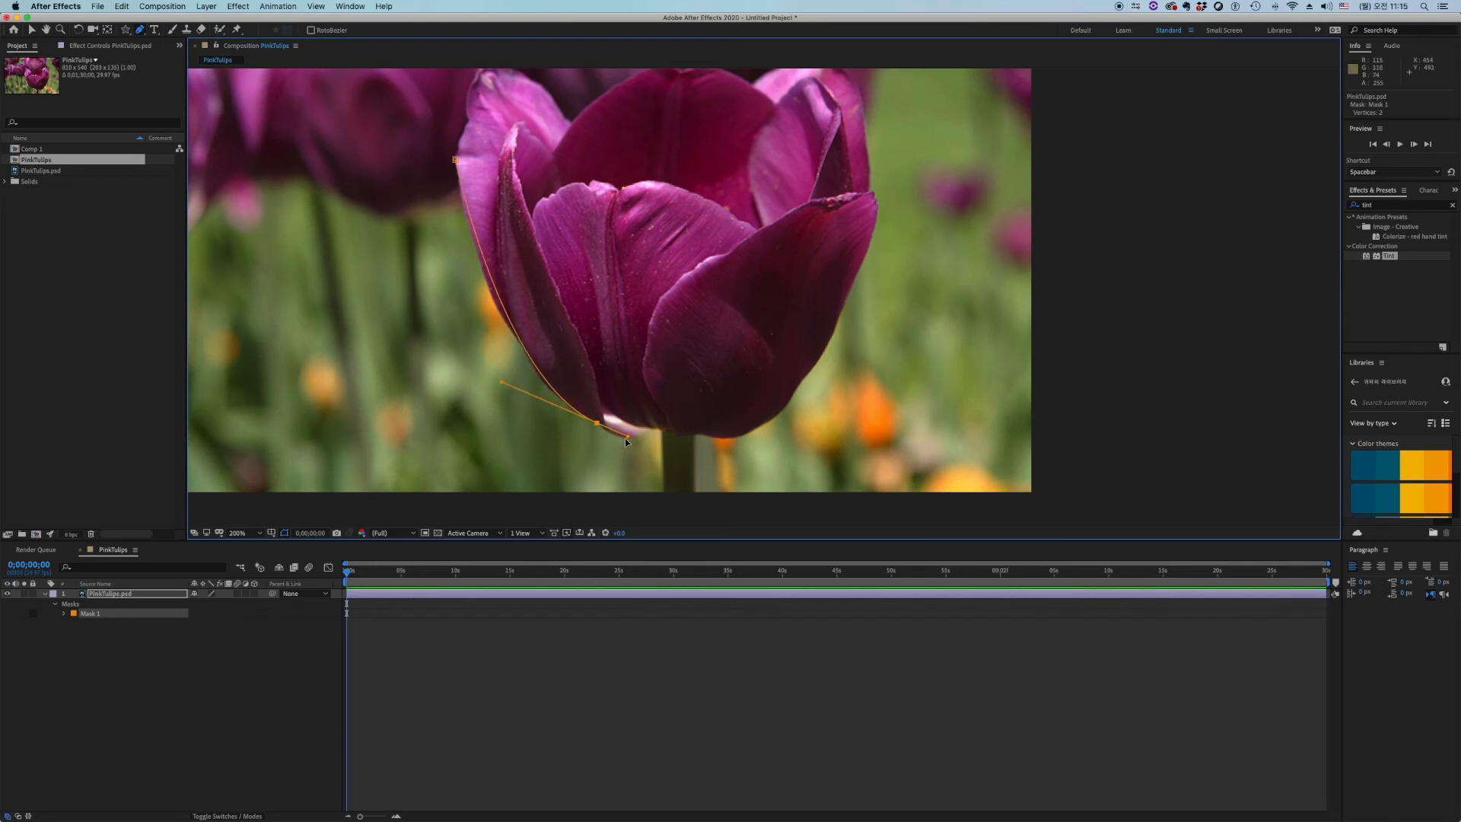
{"action": "left_click_drag", "start_coordinate": [627, 436], "coordinate": [606, 433]}
Add a curved vertex around the pale petal base just before the stem and shorten its outgoing handle.
{"action": "left_click", "coordinate": [658, 426]}
{"action": "mouse_move", "coordinate": [658, 425]}
{"action": "left_mouse_down"}
{"action": "mouse_move", "coordinate": [678, 404]}
{"action": "mouse_move", "coordinate": [701, 417]}
{"action": "mouse_move", "coordinate": [672, 413]}
{"action": "left_mouse_up"}
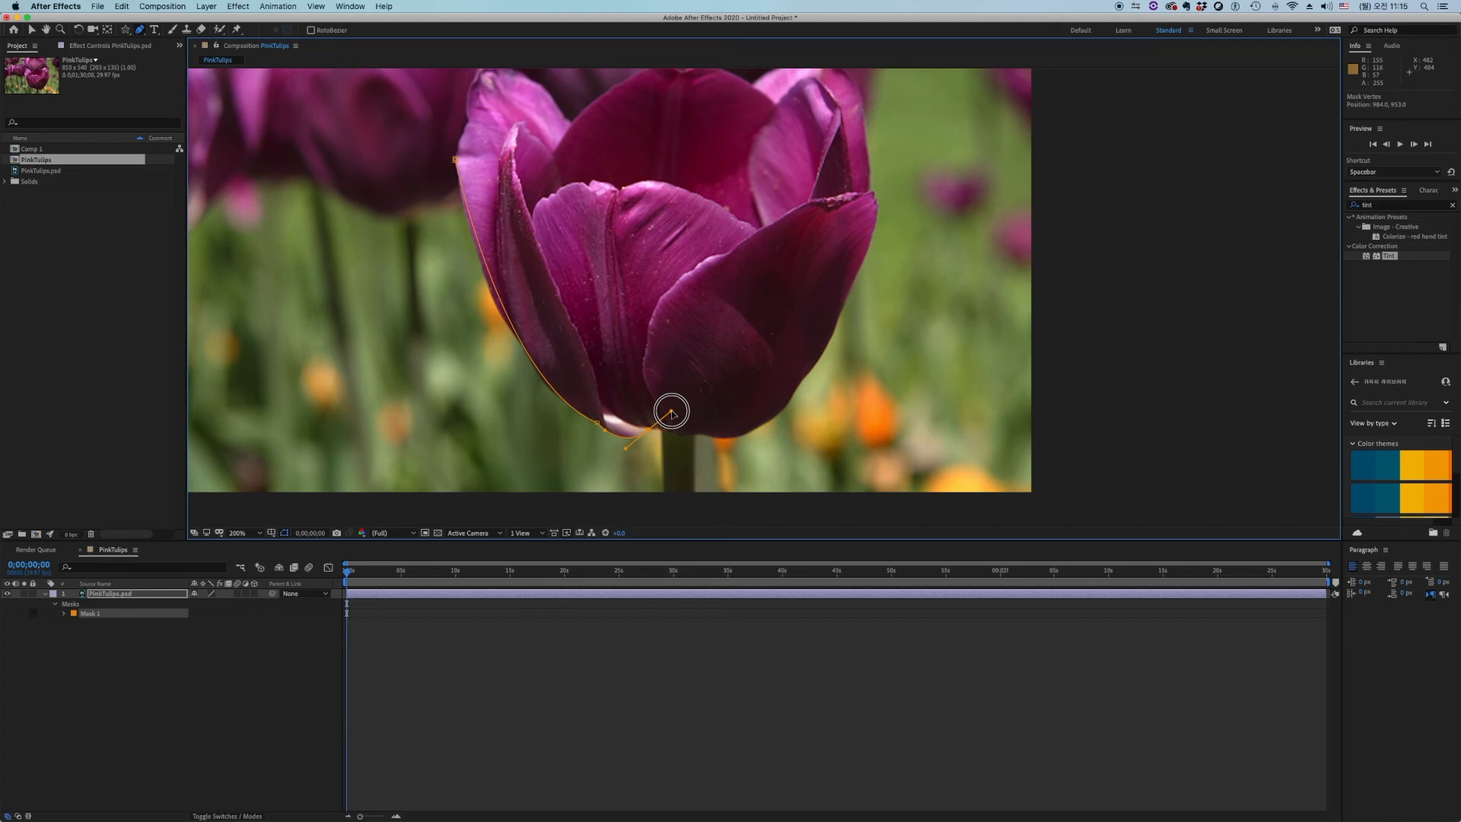
{"action": "left_click_drag", "start_coordinate": [672, 413], "coordinate": [659, 431]}
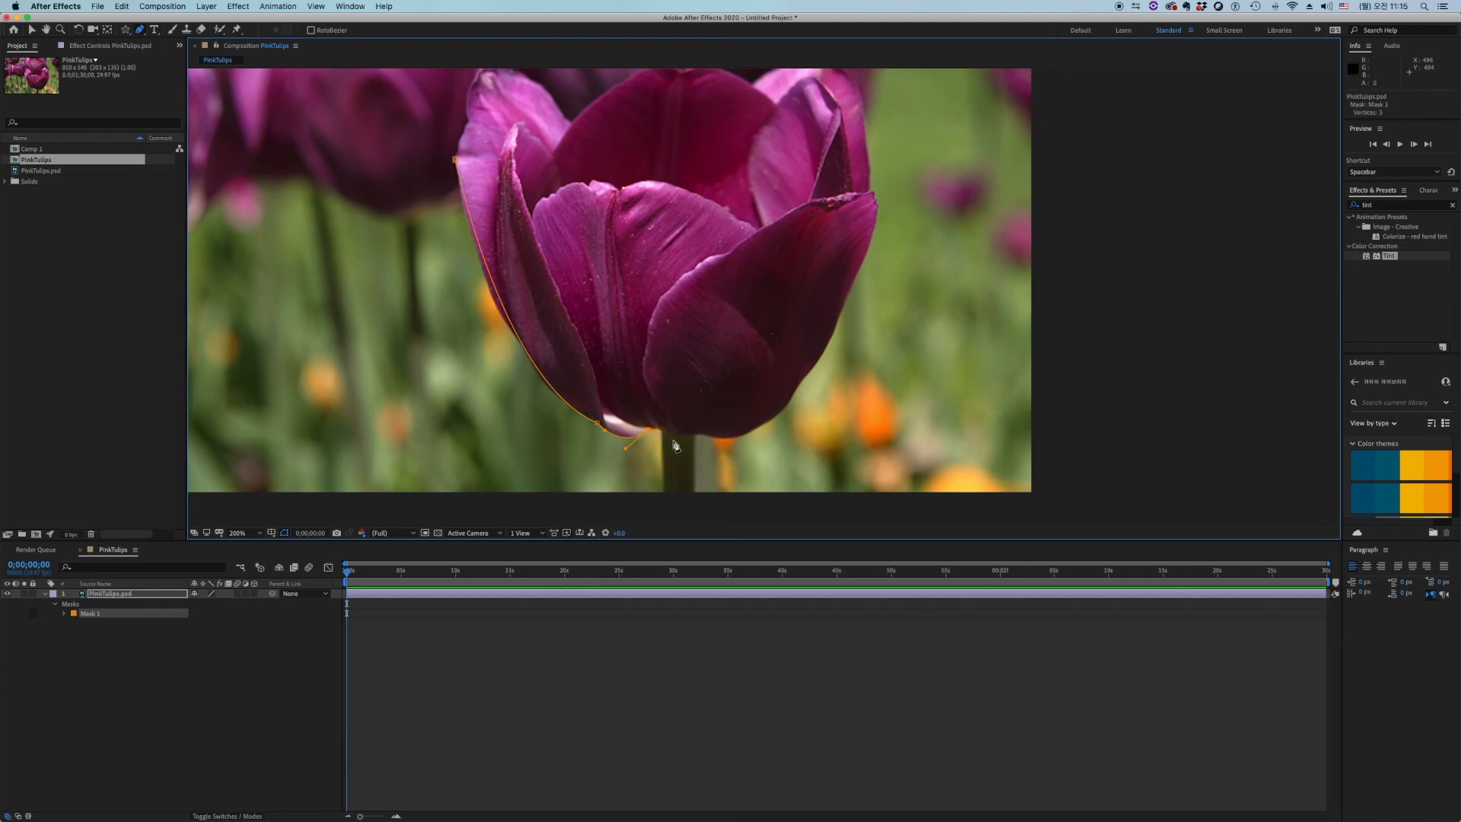
{"action": "scroll", "coordinate": [674, 444], "scroll_direction": "up", "scroll_amount": 1}
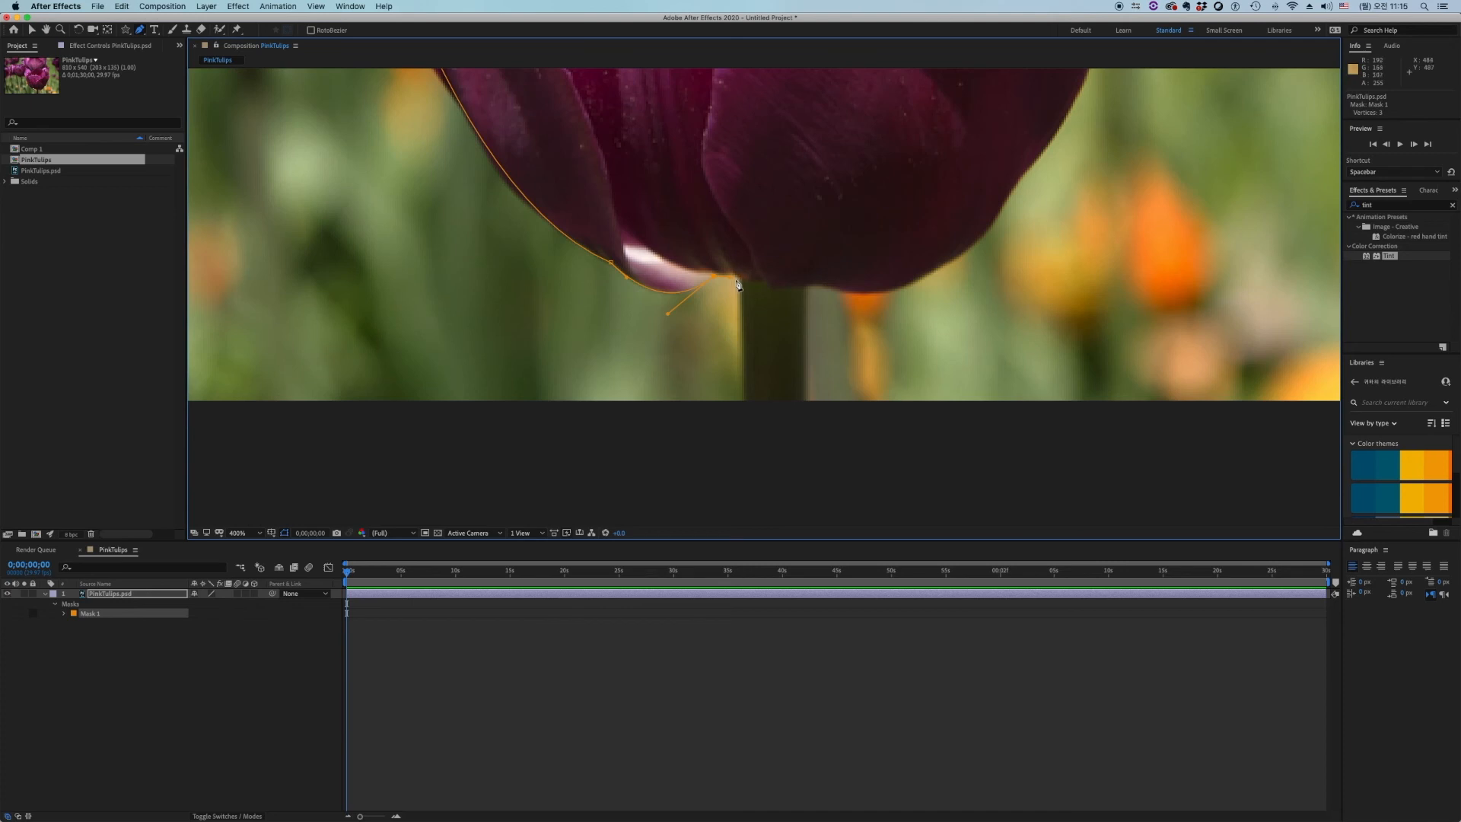
{"action": "left_click_drag", "start_coordinate": [734, 276], "coordinate": [725, 276]}
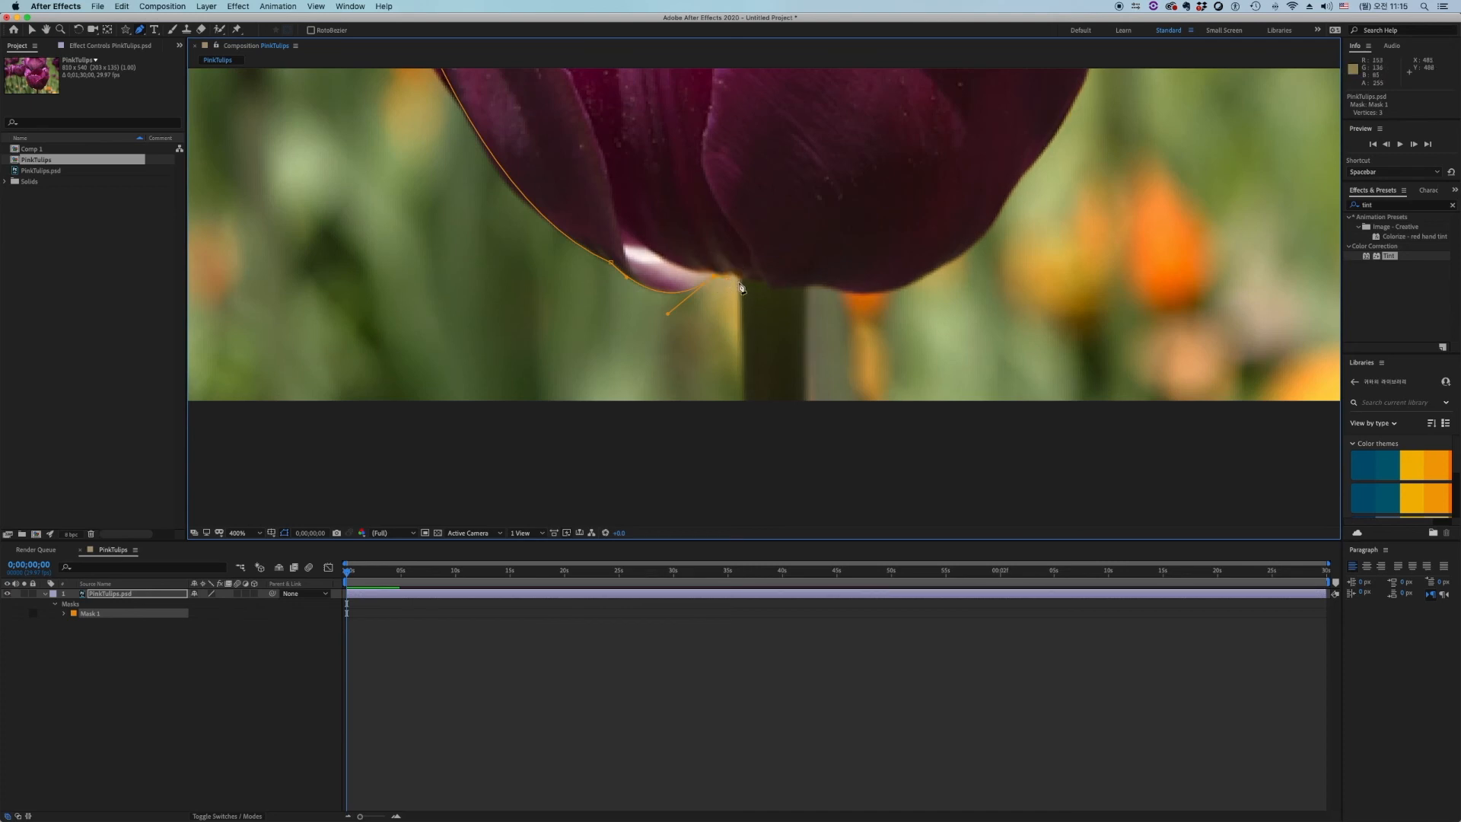
Outline the tulip's stem with four straight vertices, extending the path slightly below the image's lower edge.
{"action": "left_click", "coordinate": [742, 277]}
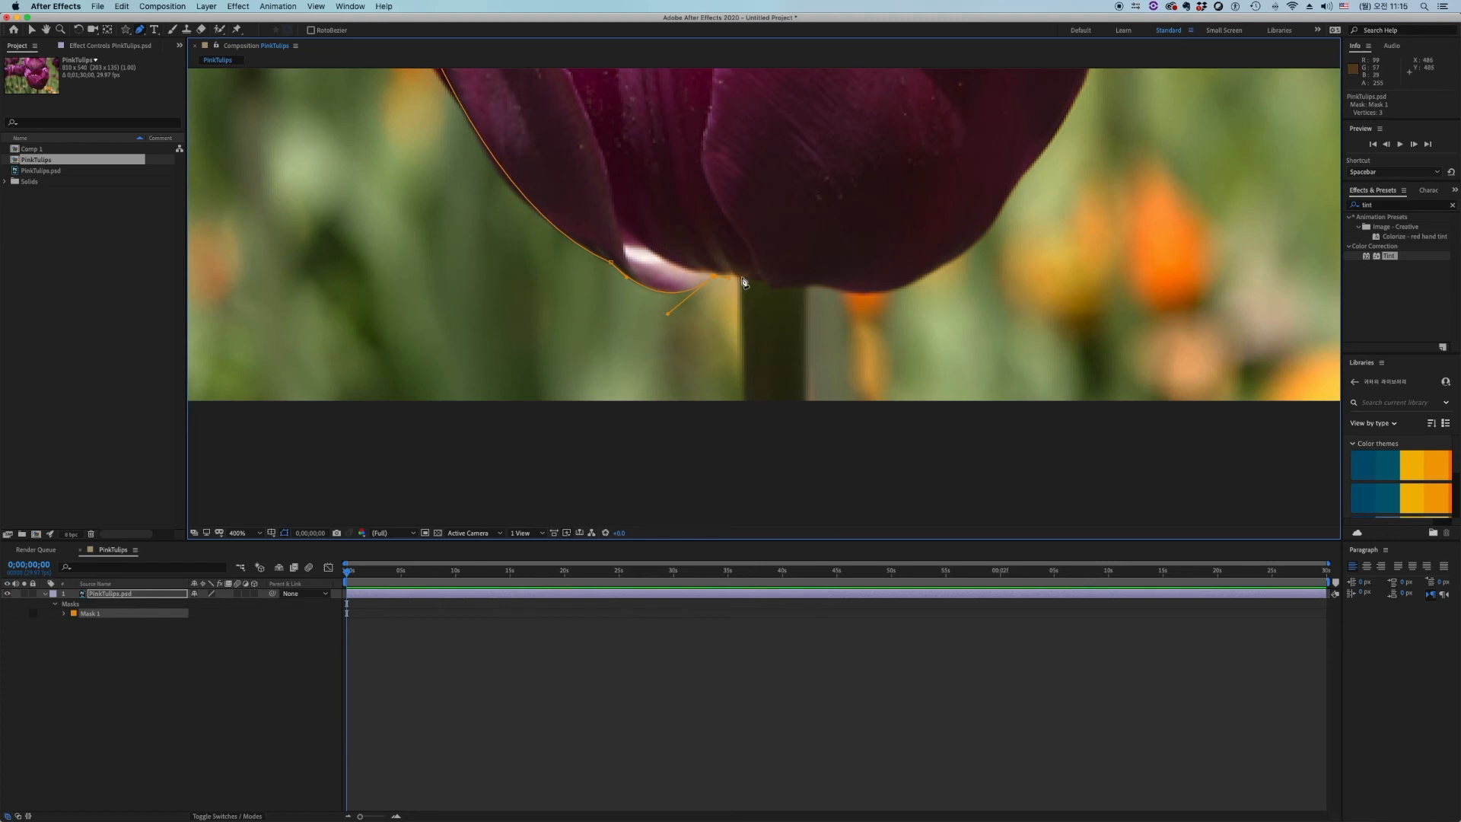
{"action": "left_click", "coordinate": [742, 413]}
{"action": "left_click", "coordinate": [804, 413]}
{"action": "left_click", "coordinate": [807, 283]}
Curve the mask path under the right petal's base and up to its outer tip, extending the base vertex's handle to fit.
{"action": "left_click_drag", "start_coordinate": [880, 294], "coordinate": [917, 289]}
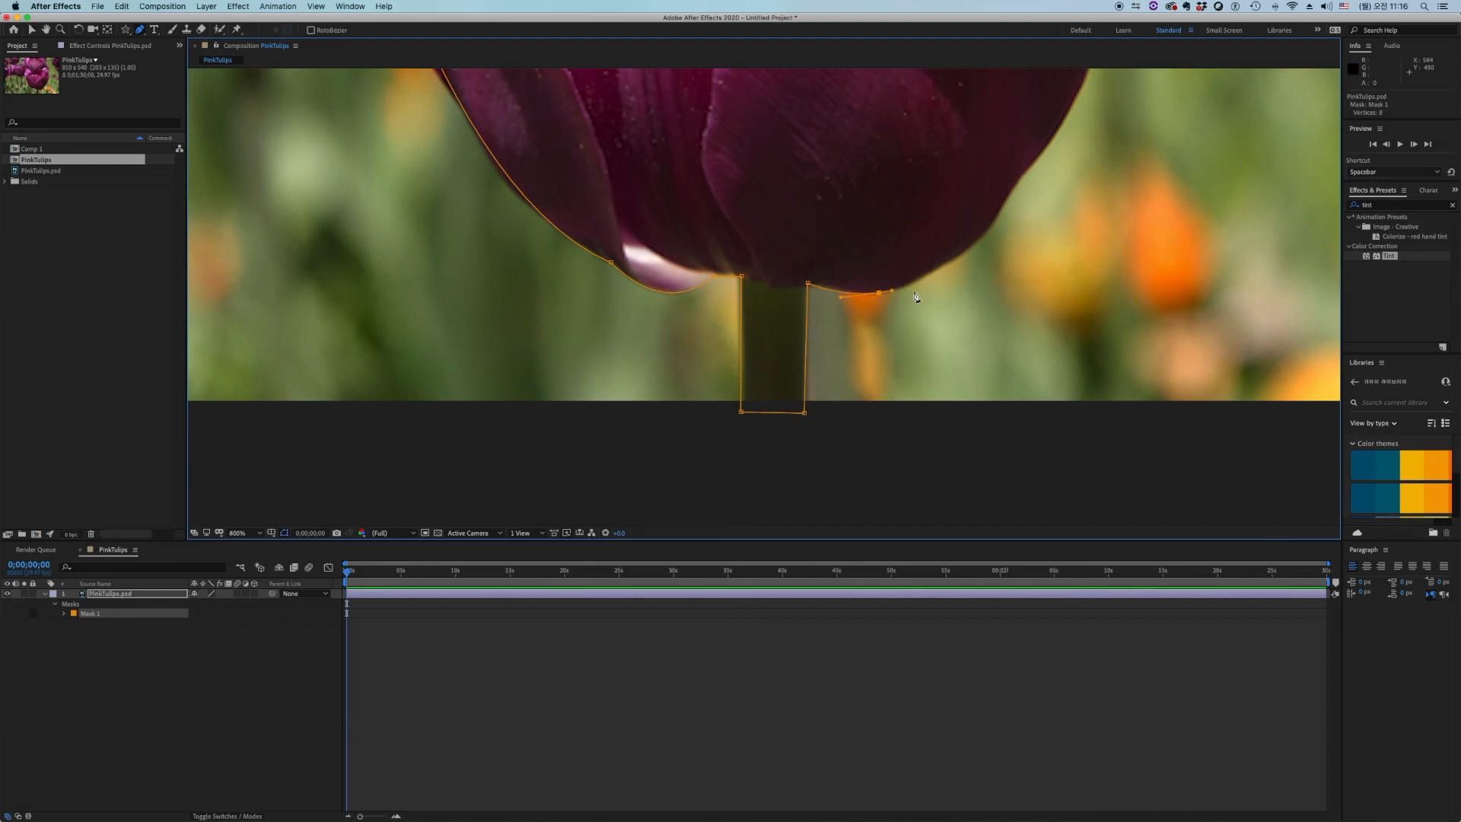
{"action": "scroll", "coordinate": [905, 296], "scroll_direction": "up", "scroll_amount": 1}
{"action": "scroll", "coordinate": [907, 296], "scroll_direction": "down", "scroll_amount": 1}
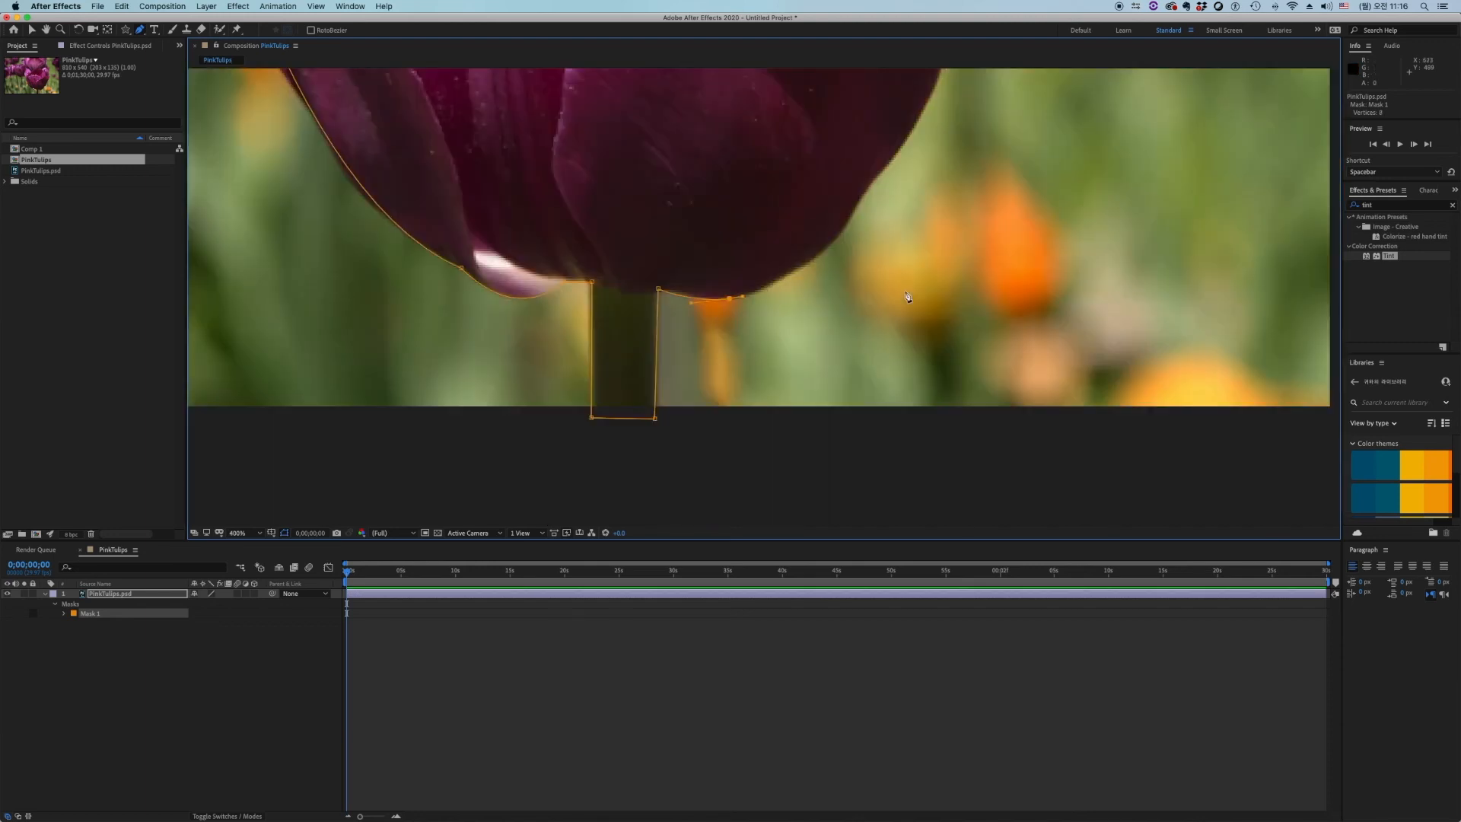
{"action": "scroll", "coordinate": [760, 478], "scroll_direction": "down", "scroll_amount": 2}
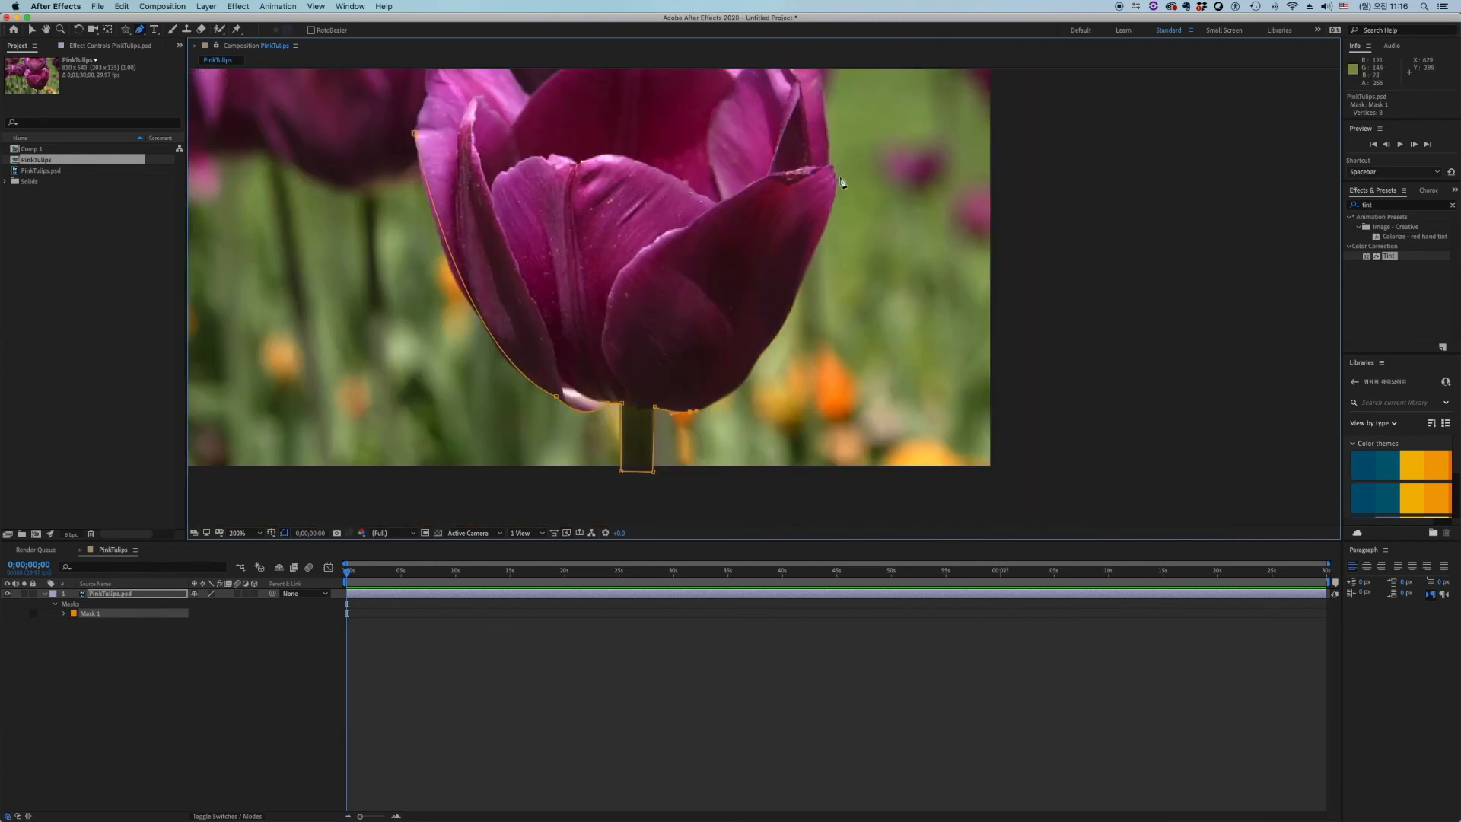
{"action": "left_click_drag", "start_coordinate": [836, 181], "coordinate": [864, 130]}
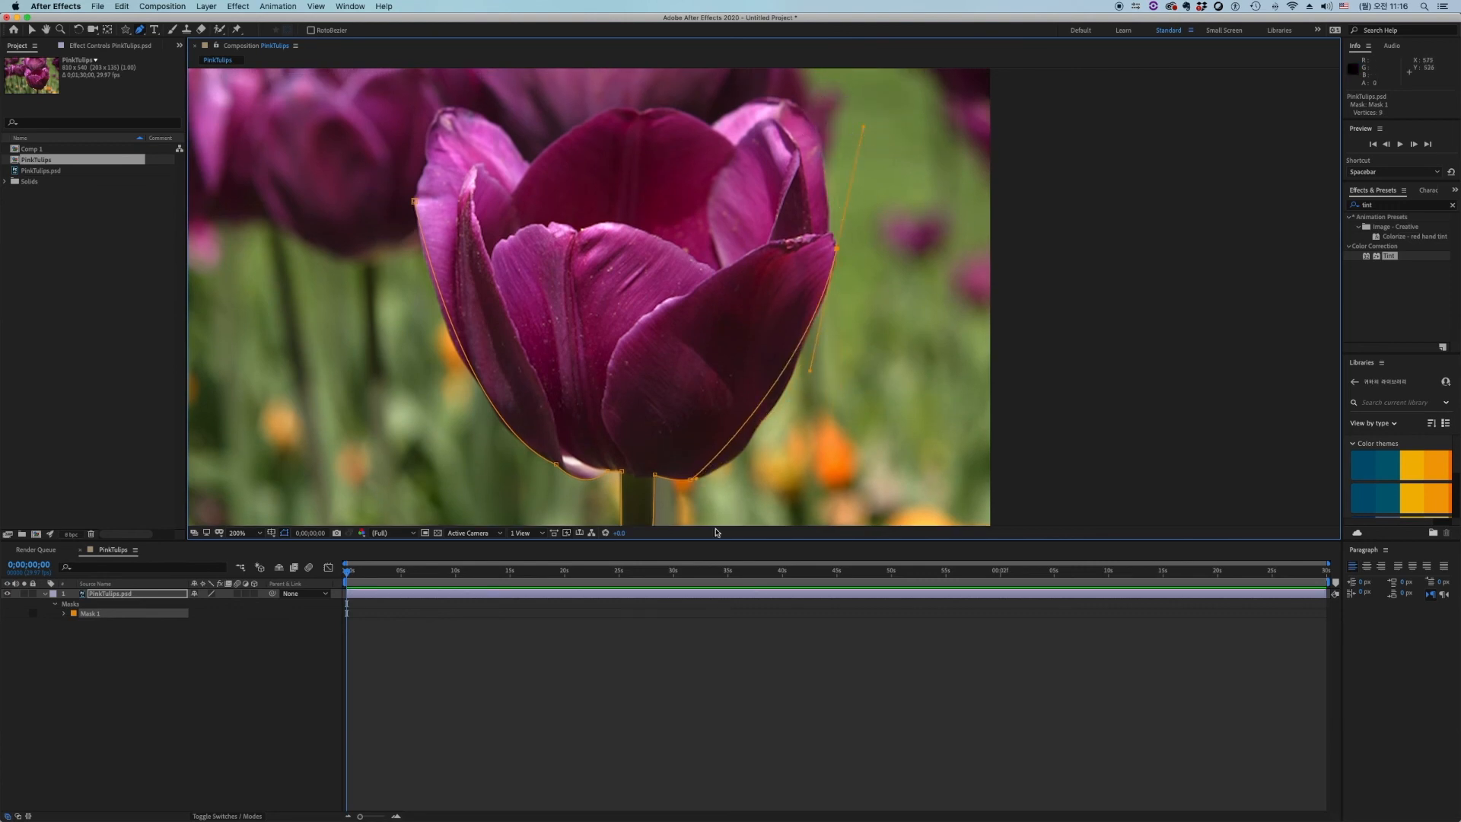
{"action": "left_click_drag", "start_coordinate": [698, 481], "coordinate": [736, 472]}
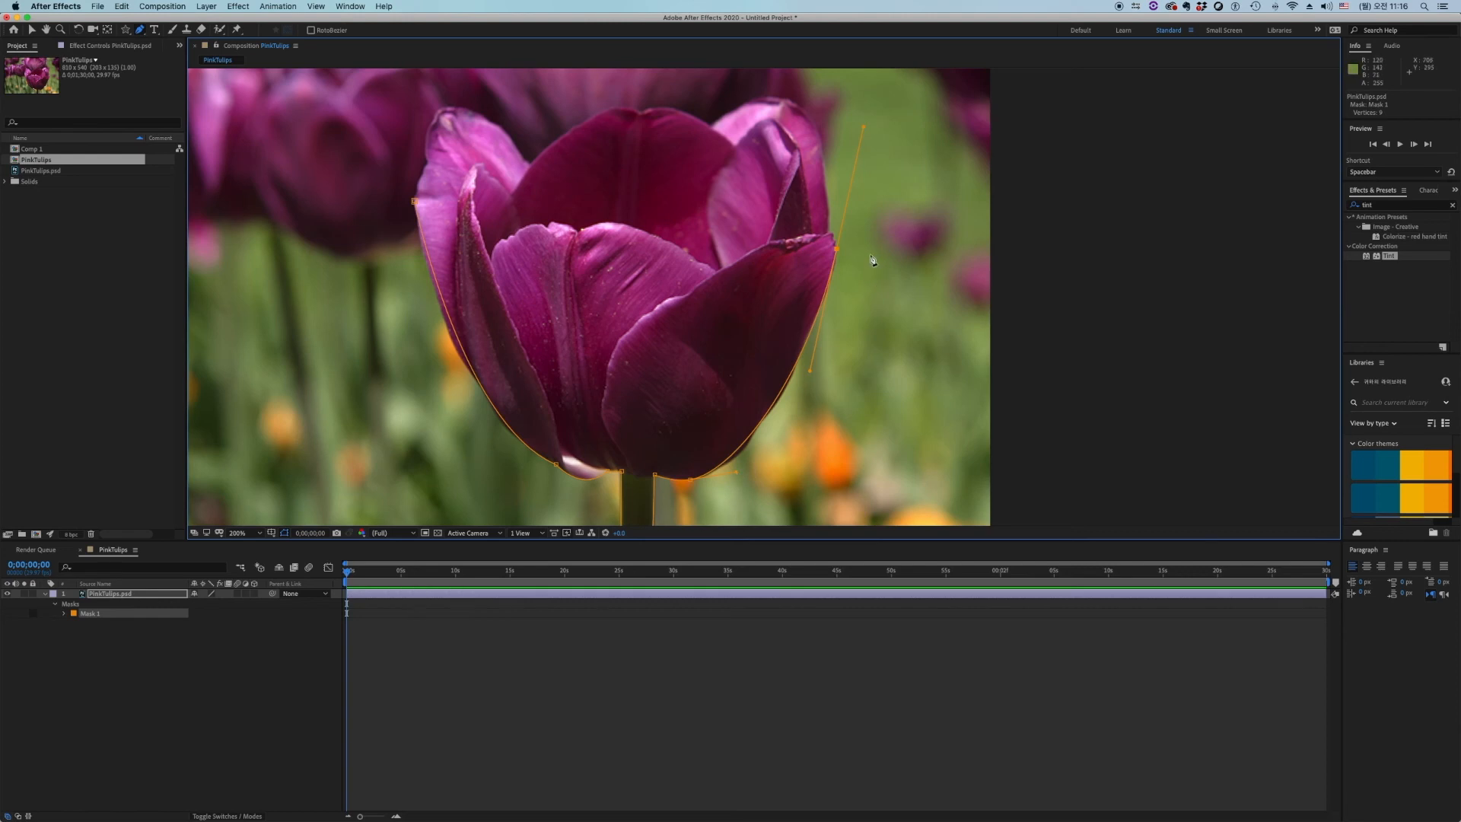
Undo the stray vertex beyond the right petal's tip and shorten the tip vertex's outgoing handle.
{"action": "scroll", "coordinate": [837, 300], "scroll_direction": "up", "scroll_amount": 2}
{"action": "left_click_drag", "start_coordinate": [802, 287], "coordinate": [708, 449]}
{"action": "key", "text": "g"}
{"action": "left_click", "coordinate": [659, 335]}
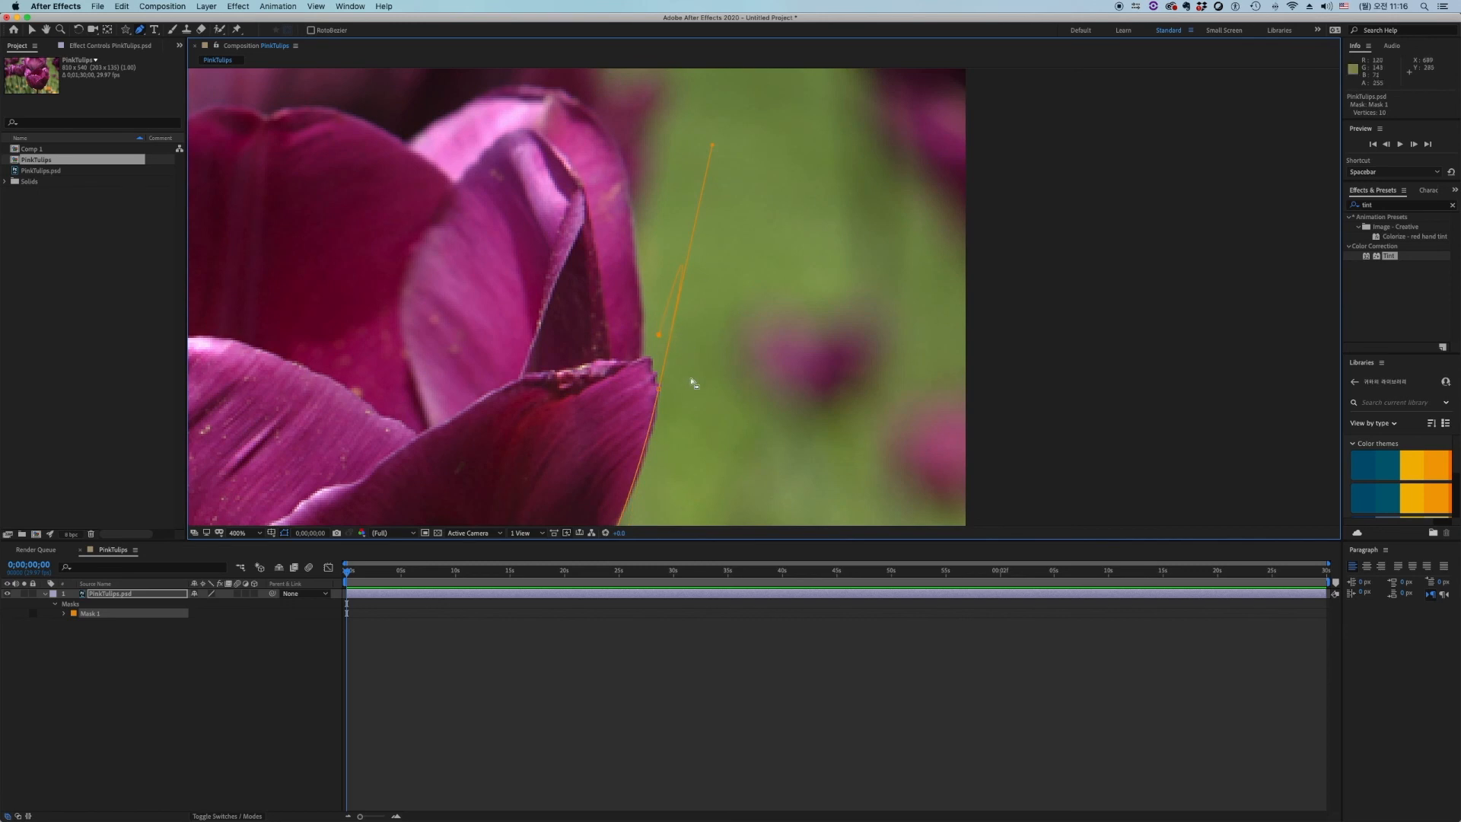
{"action": "key", "text": "super+z"}
{"action": "scroll", "coordinate": [760, 297], "scroll_direction": "up", "scroll_amount": 1}
{"action": "scroll", "coordinate": [760, 297], "scroll_direction": "down", "scroll_amount": 1}
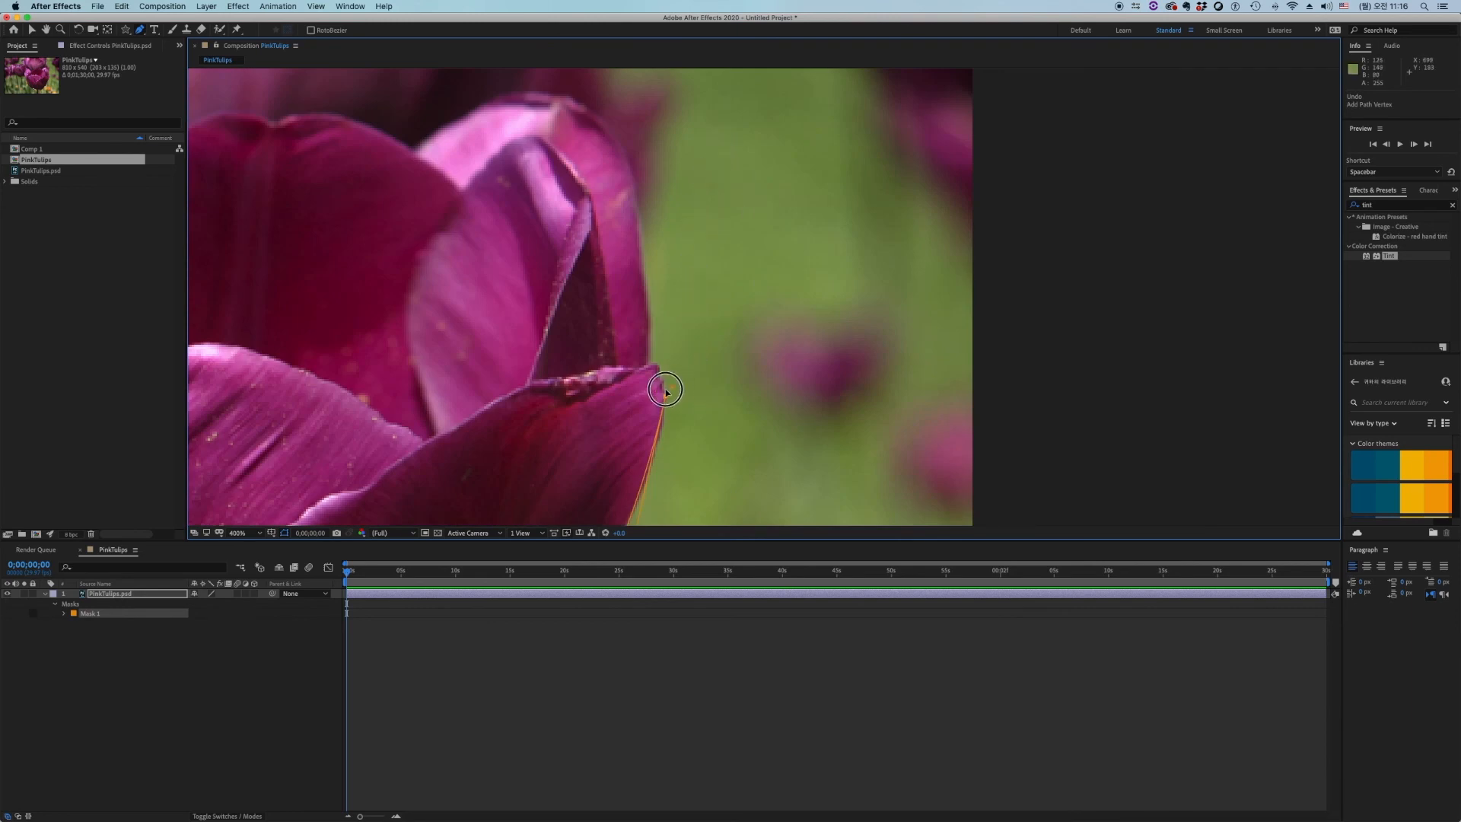
{"action": "scroll", "coordinate": [688, 395], "scroll_direction": "up", "scroll_amount": 3}
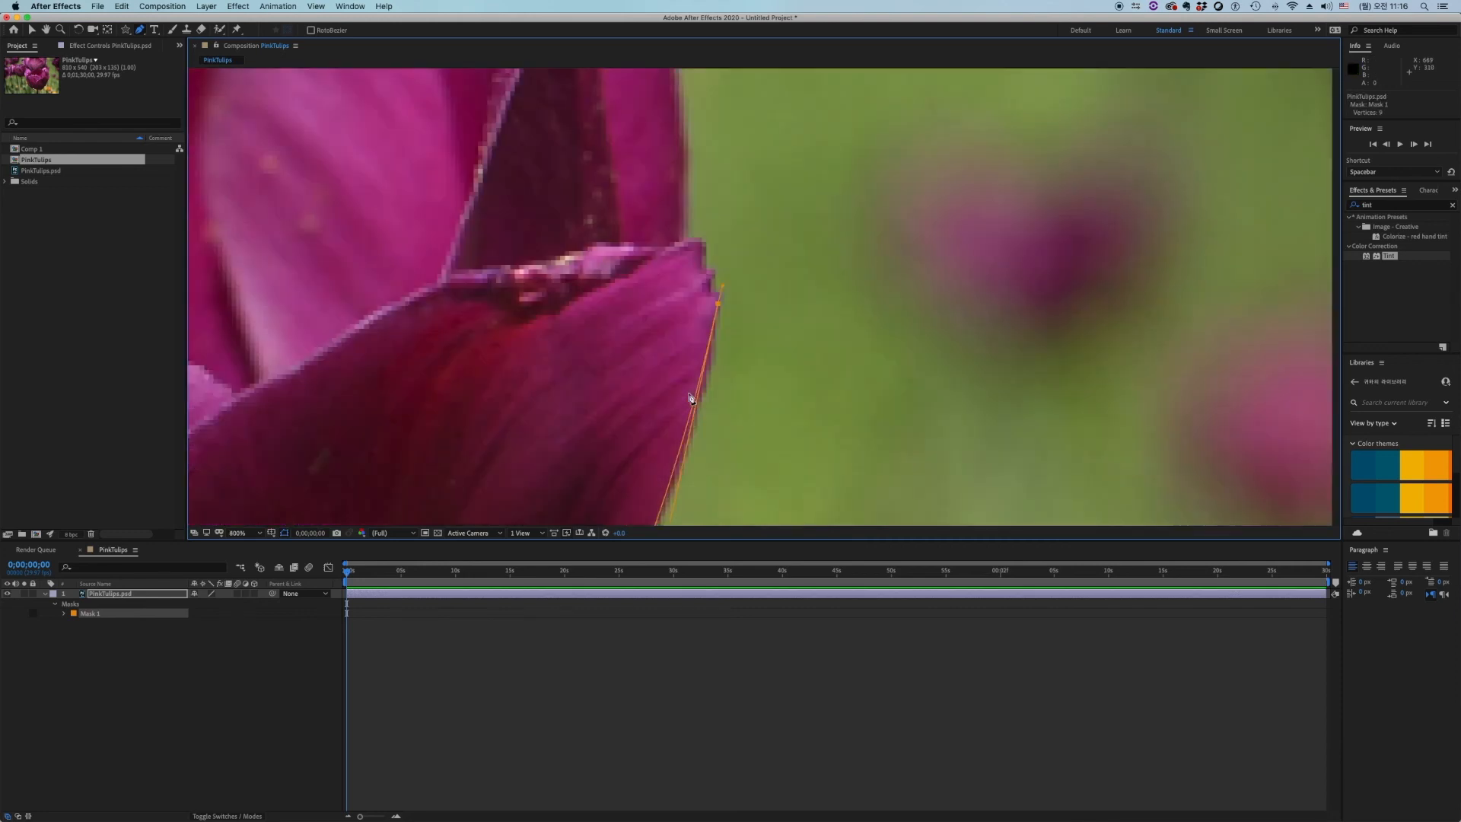
{"action": "left_click_drag", "start_coordinate": [808, 316], "coordinate": [618, 430]}
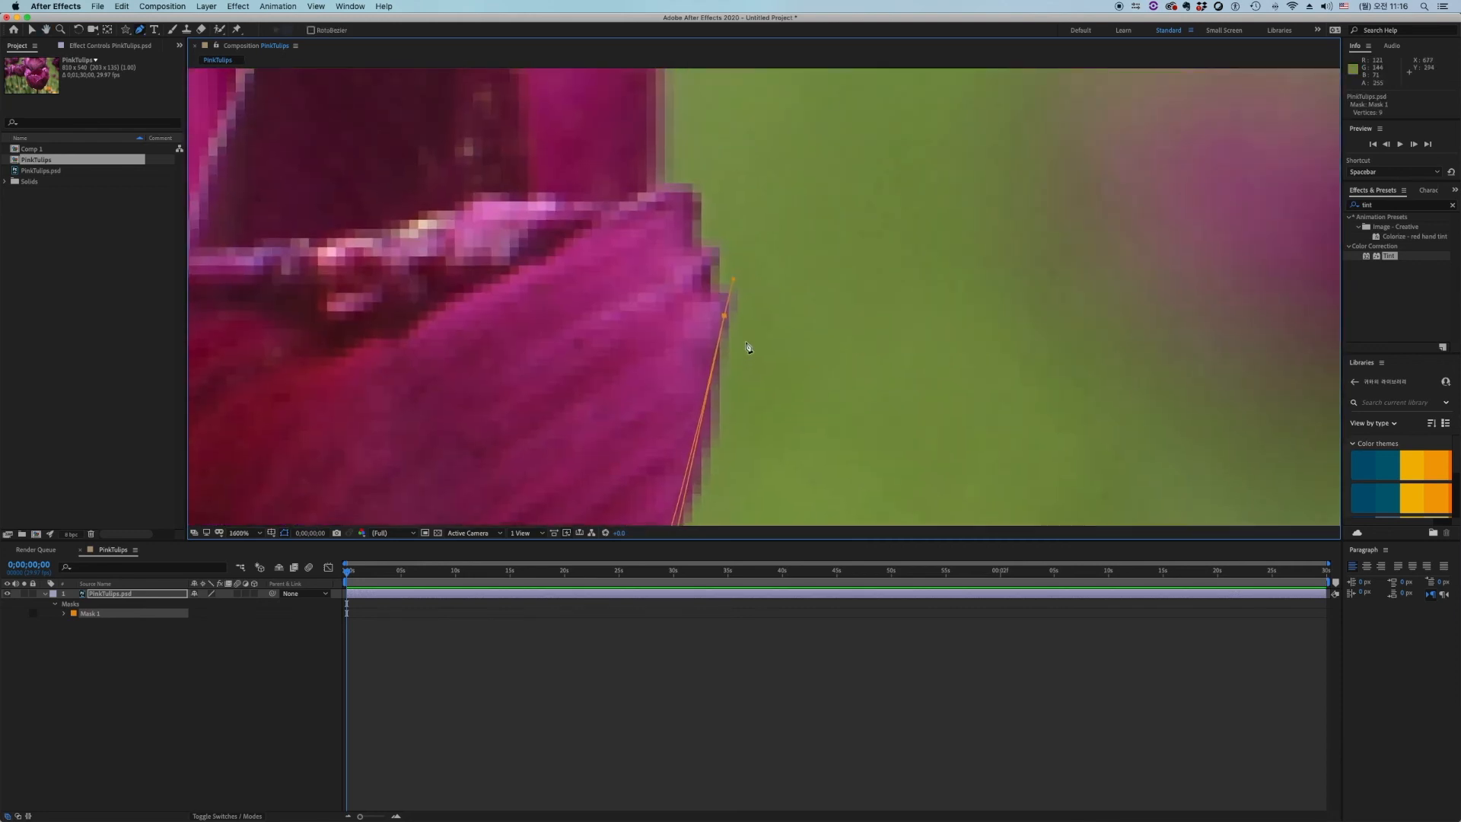
{"action": "mouse_move", "coordinate": [734, 281]}
{"action": "left_mouse_down"}
{"action": "mouse_move", "coordinate": [777, 291]}
{"action": "mouse_move", "coordinate": [751, 266]}
{"action": "mouse_move", "coordinate": [727, 303]}
{"action": "left_mouse_up"}
Trace the right petal's jagged tip with short straight mask segments up toward the back petal's edge.
{"action": "left_click", "coordinate": [734, 293]}
{"action": "left_click", "coordinate": [718, 284]}
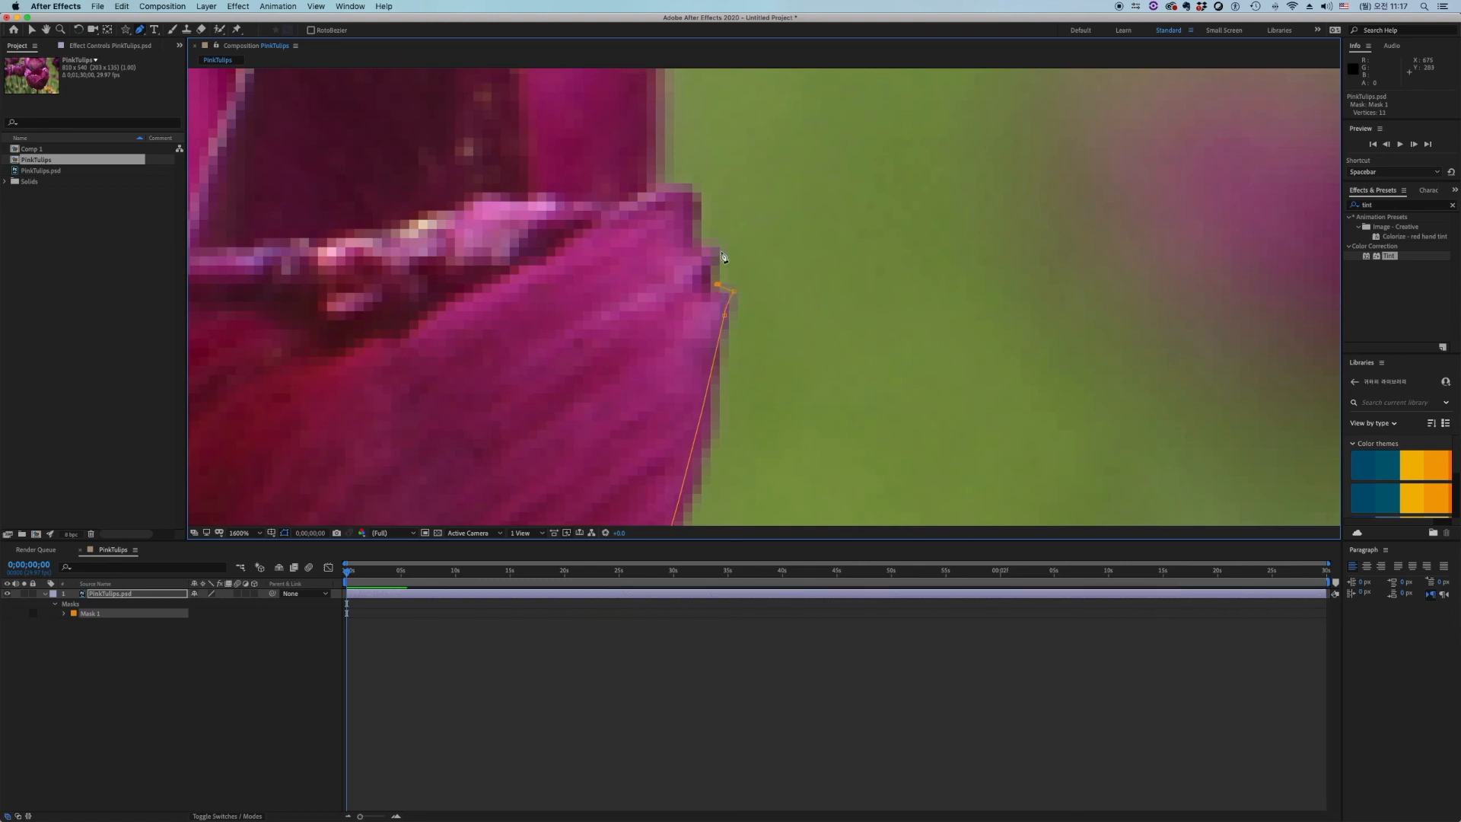
{"action": "left_click", "coordinate": [718, 247]}
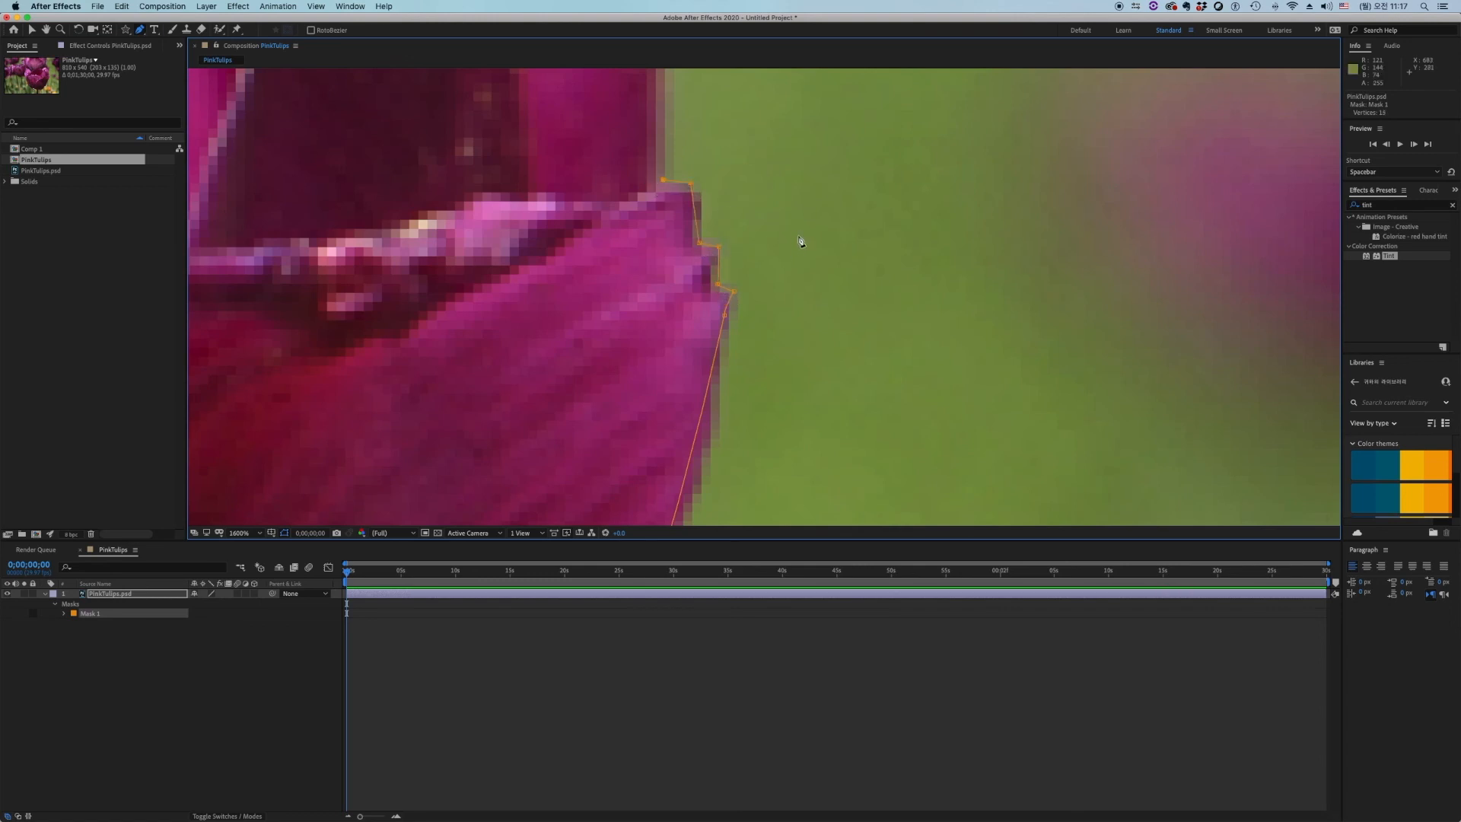
Add a curved mask vertex at the peak of the back right petal and shorten its outgoing handle.
{"action": "left_click_drag", "start_coordinate": [796, 241], "coordinate": [887, 459]}
{"action": "scroll", "coordinate": [858, 380], "scroll_direction": "down", "scroll_amount": 1}
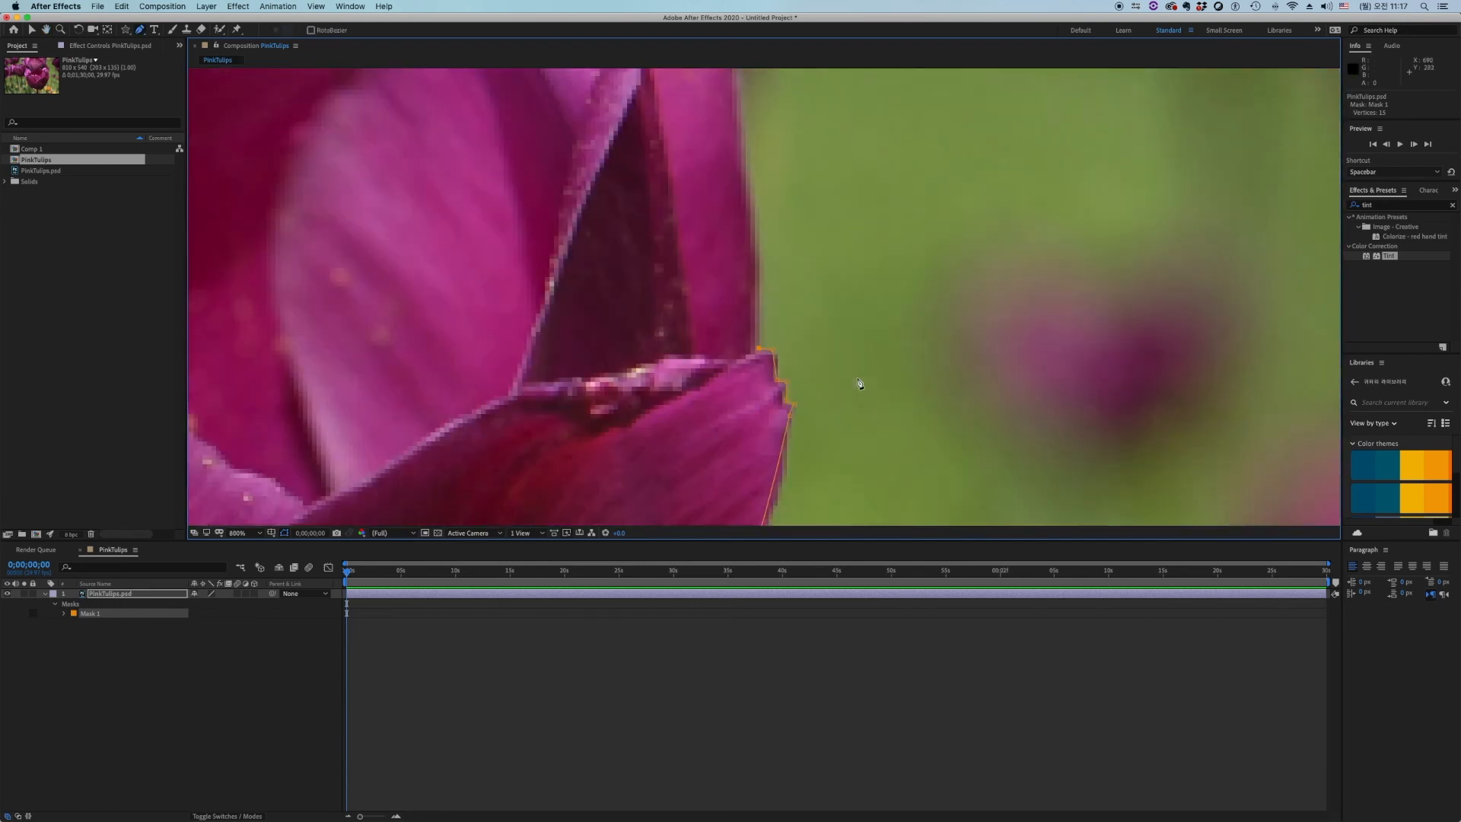
{"action": "scroll", "coordinate": [859, 383], "scroll_direction": "down", "scroll_amount": 1}
{"action": "left_click_drag", "start_coordinate": [854, 381], "coordinate": [847, 466]}
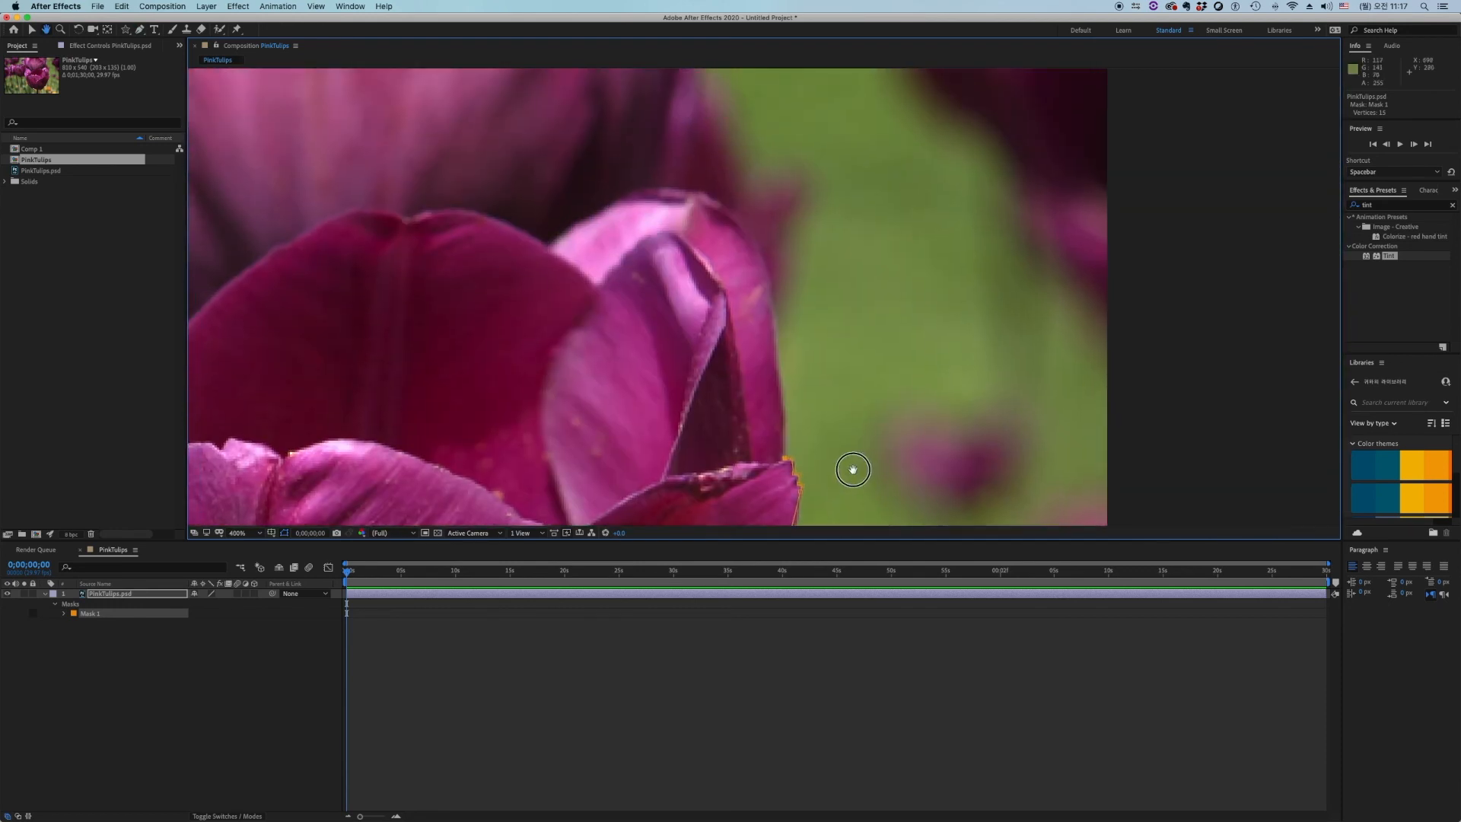
{"action": "left_click_drag", "start_coordinate": [693, 191], "coordinate": [596, 191]}
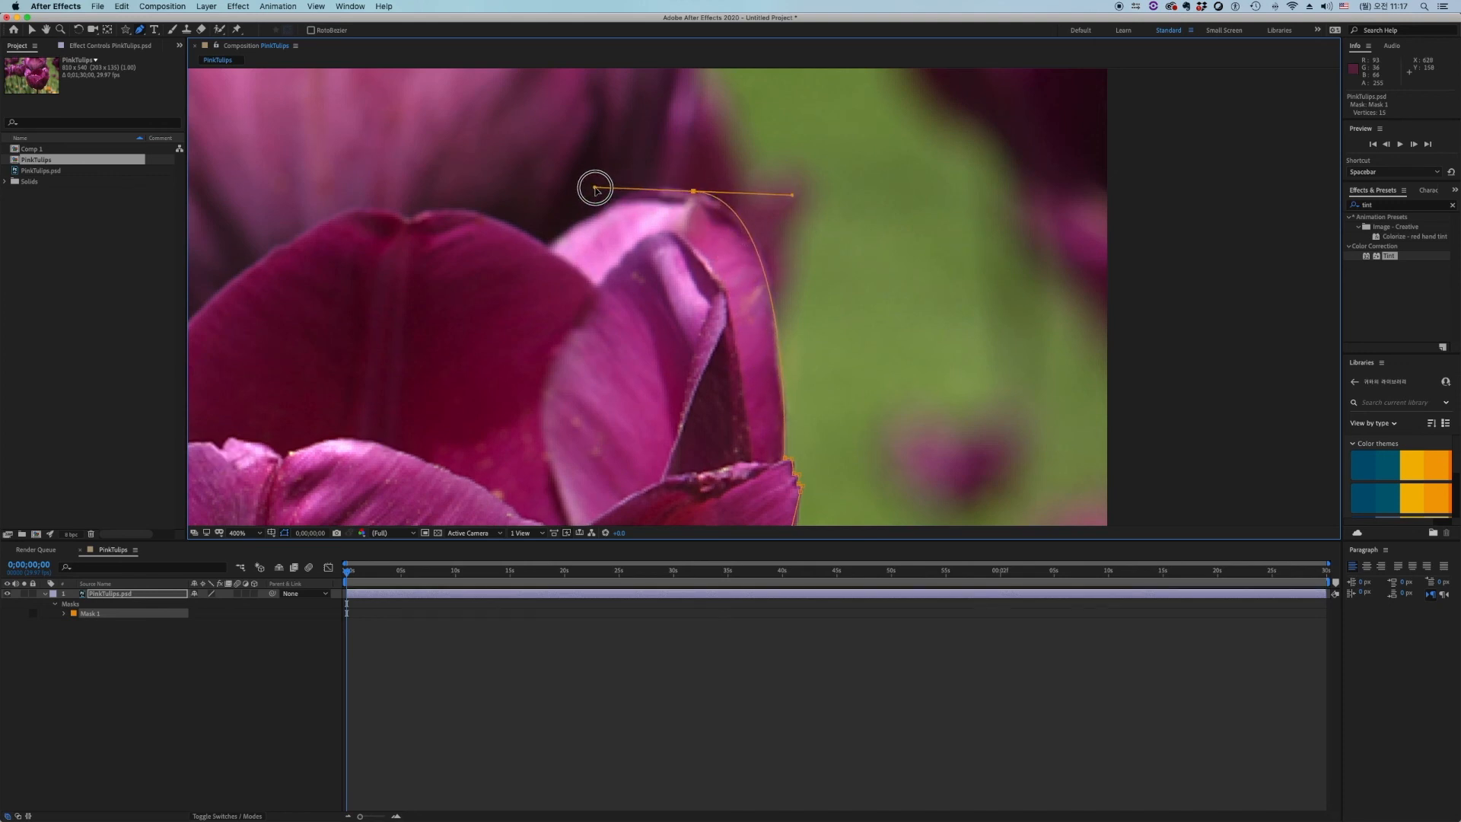
{"action": "left_click_drag", "start_coordinate": [597, 191], "coordinate": [682, 192]}
Continue the path to the centre petal's right junction and its top notch, curving both segments and shortening the outgoing handles.
{"action": "left_click", "coordinate": [550, 245]}
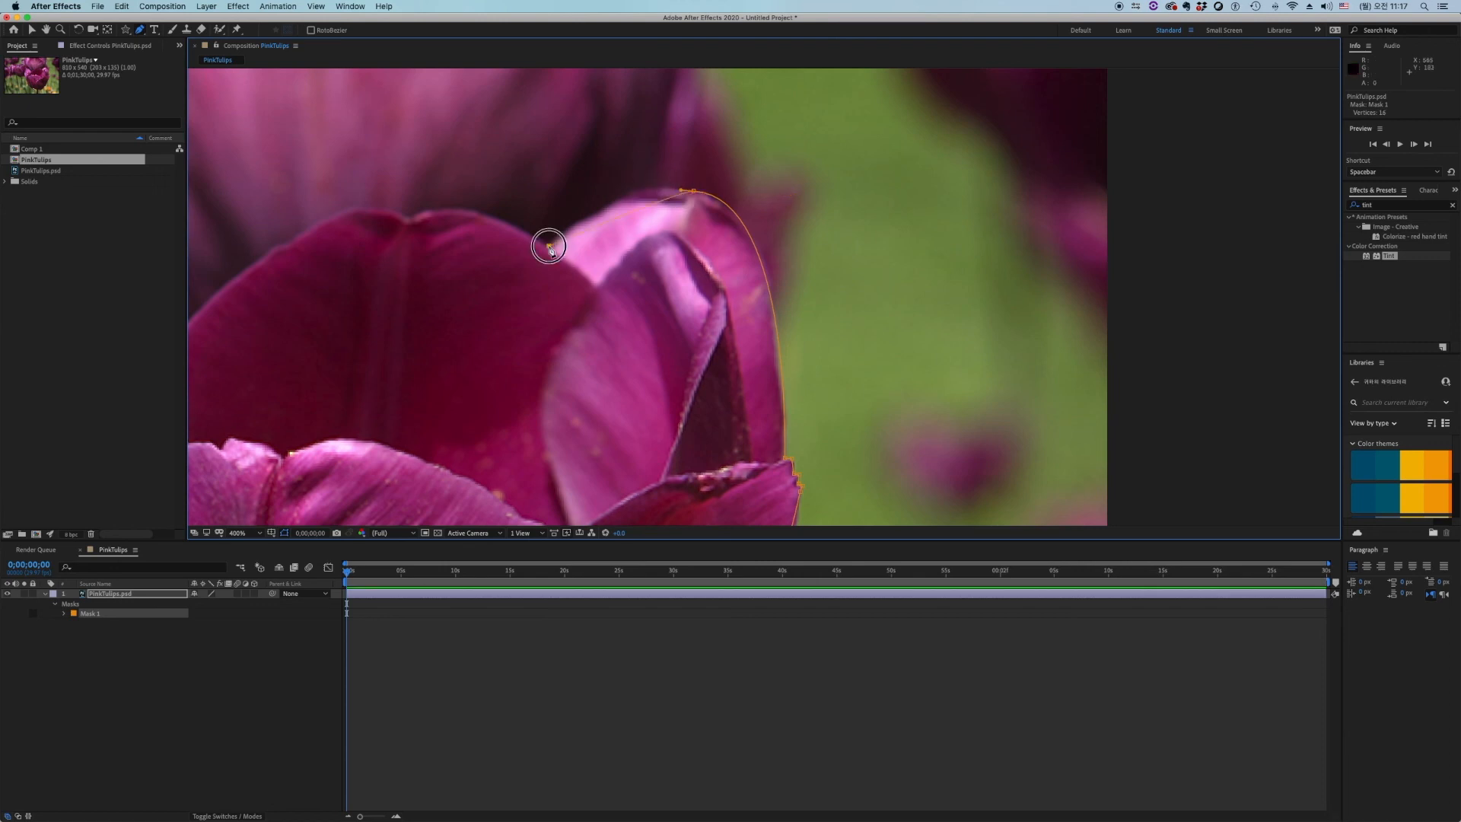
{"action": "mouse_move", "coordinate": [546, 255]}
{"action": "left_mouse_down"}
{"action": "mouse_move", "coordinate": [482, 280]}
{"action": "mouse_move", "coordinate": [434, 325]}
{"action": "mouse_move", "coordinate": [440, 283]}
{"action": "mouse_move", "coordinate": [489, 231]}
{"action": "mouse_move", "coordinate": [527, 235]}
{"action": "left_mouse_up"}
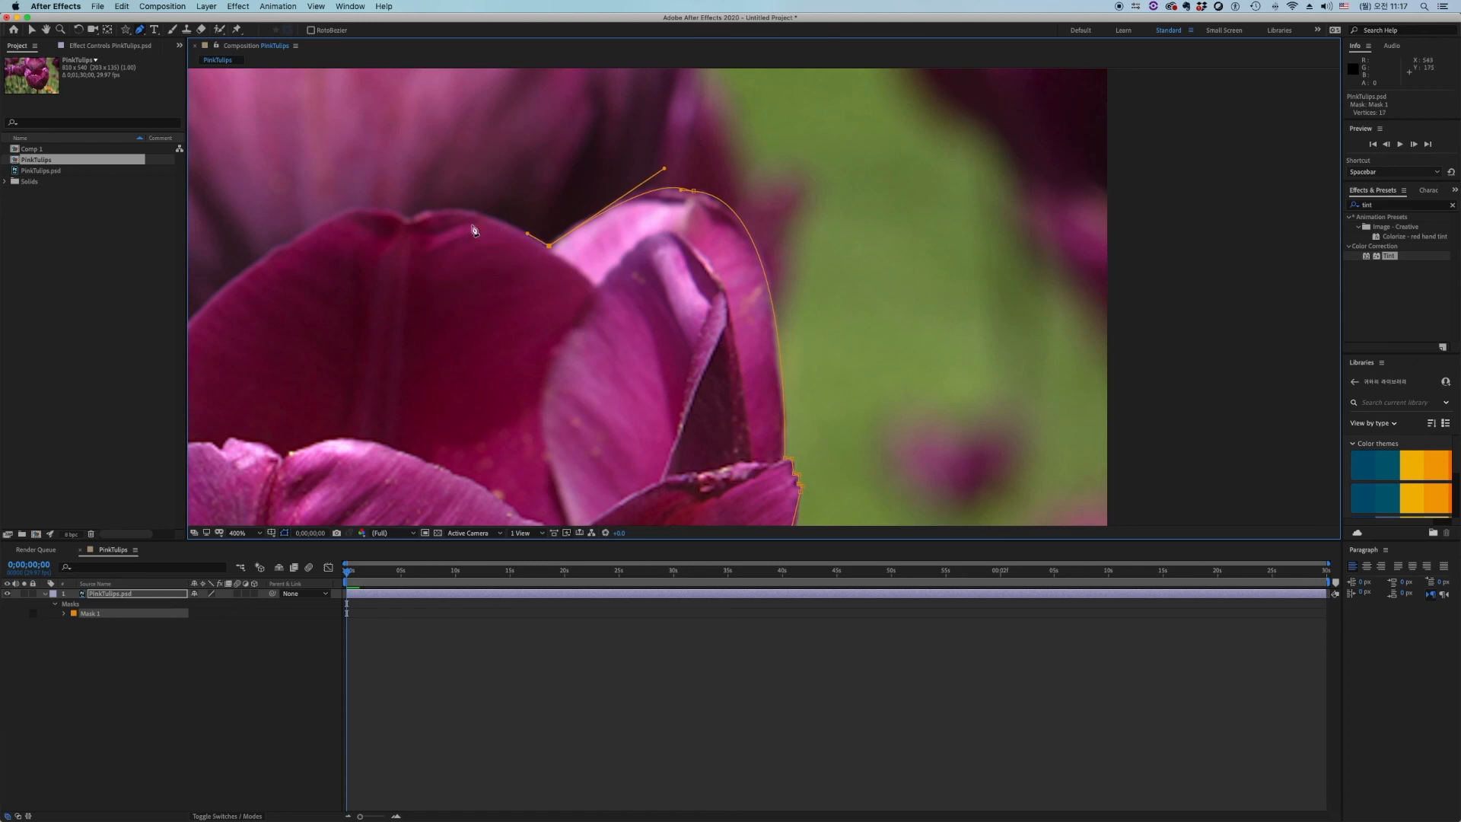
{"action": "left_click", "coordinate": [408, 224]}
{"action": "mouse_move", "coordinate": [412, 222]}
{"action": "left_mouse_down"}
{"action": "mouse_move", "coordinate": [362, 248]}
{"action": "mouse_move", "coordinate": [396, 213]}
{"action": "left_mouse_up"}
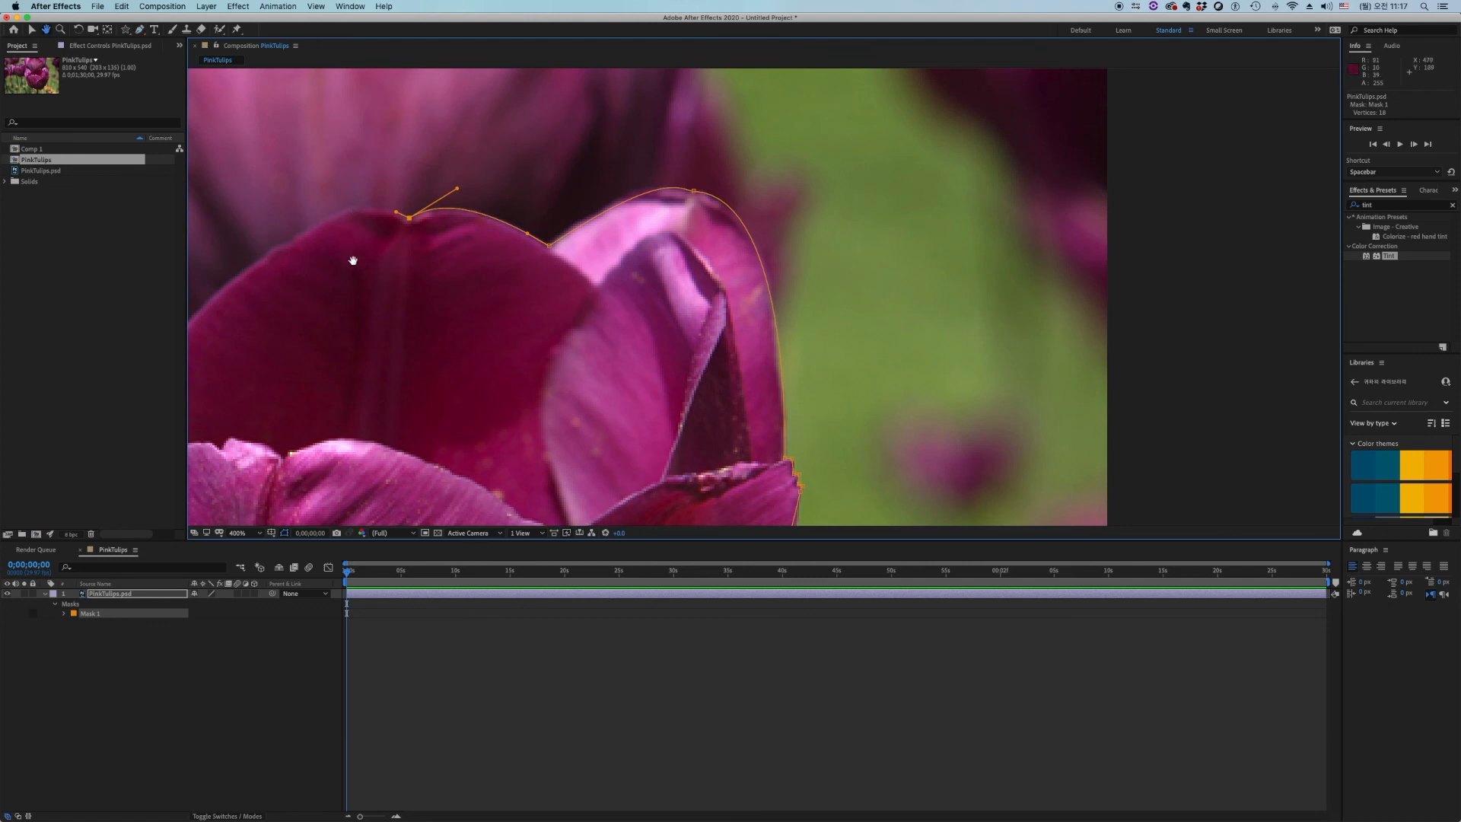
Curve the path down the centre petal to the left petal's junction and up to the left petal's tip.
{"action": "left_click_drag", "start_coordinate": [352, 261], "coordinate": [732, 246]}
{"action": "mouse_move", "coordinate": [571, 305]}
{"action": "left_mouse_down"}
{"action": "mouse_move", "coordinate": [508, 334]}
{"action": "mouse_move", "coordinate": [498, 364]}
{"action": "mouse_move", "coordinate": [491, 394]}
{"action": "mouse_move", "coordinate": [535, 418]}
{"action": "mouse_move", "coordinate": [477, 420]}
{"action": "mouse_move", "coordinate": [505, 354]}
{"action": "mouse_move", "coordinate": [560, 299]}
{"action": "left_mouse_up"}
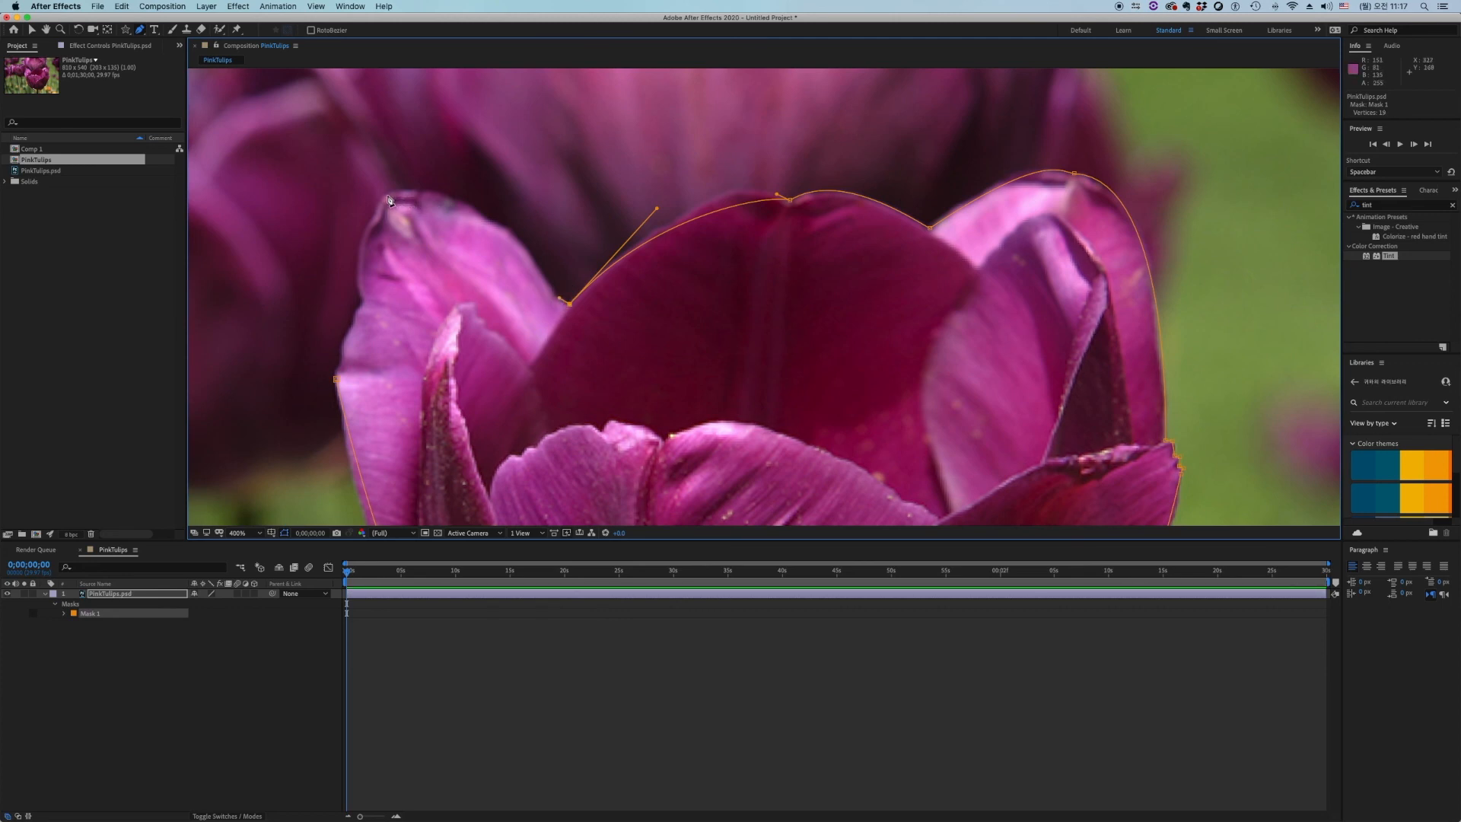
{"action": "mouse_move", "coordinate": [388, 199]}
{"action": "left_mouse_down"}
{"action": "mouse_move", "coordinate": [271, 209]}
{"action": "mouse_move", "coordinate": [382, 204]}
{"action": "left_mouse_up"}
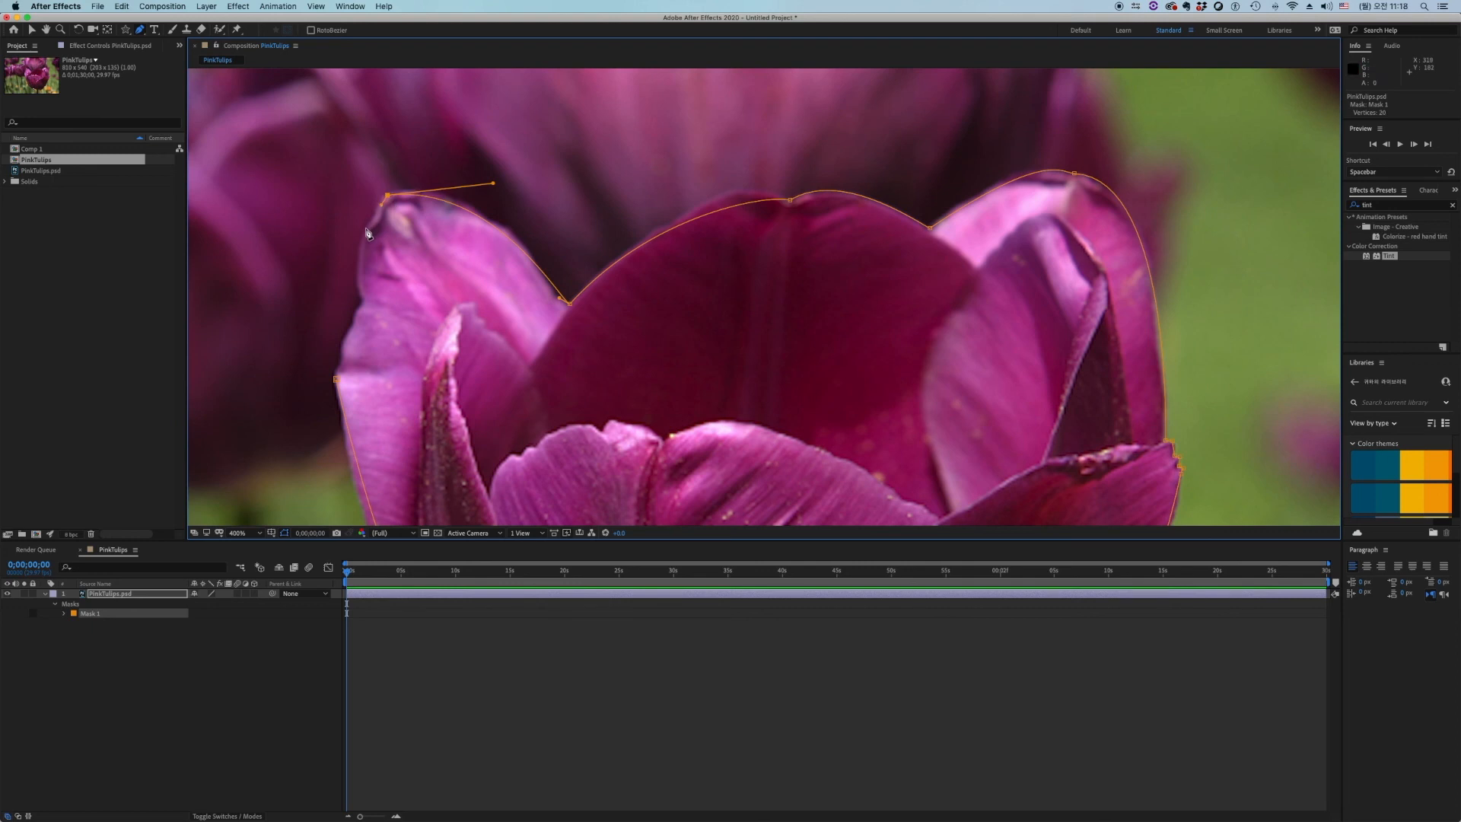
Trace the left petal's outer edge with closely spaced vertices and close the mask at its starting vertex.
{"action": "left_click", "coordinate": [366, 228]}
{"action": "left_click", "coordinate": [363, 303]}
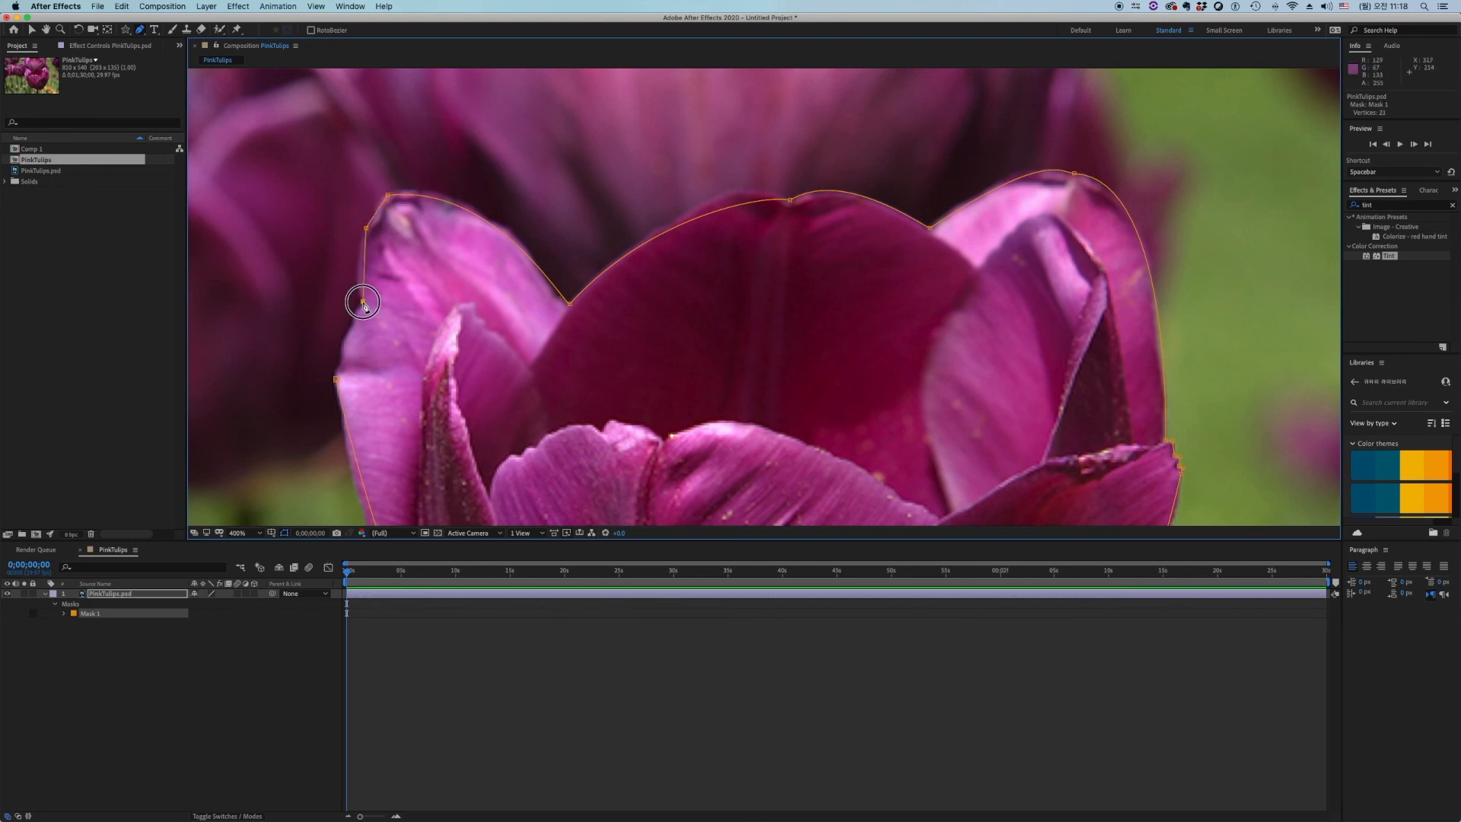
{"action": "mouse_move", "coordinate": [363, 303]}
{"action": "left_mouse_down"}
{"action": "mouse_move", "coordinate": [380, 319]}
{"action": "mouse_move", "coordinate": [356, 314]}
{"action": "left_mouse_up"}
{"action": "left_click", "coordinate": [352, 328]}
{"action": "mouse_move", "coordinate": [340, 365]}
{"action": "left_mouse_down"}
{"action": "mouse_move", "coordinate": [353, 377]}
{"action": "mouse_move", "coordinate": [337, 373]}
{"action": "left_mouse_up"}
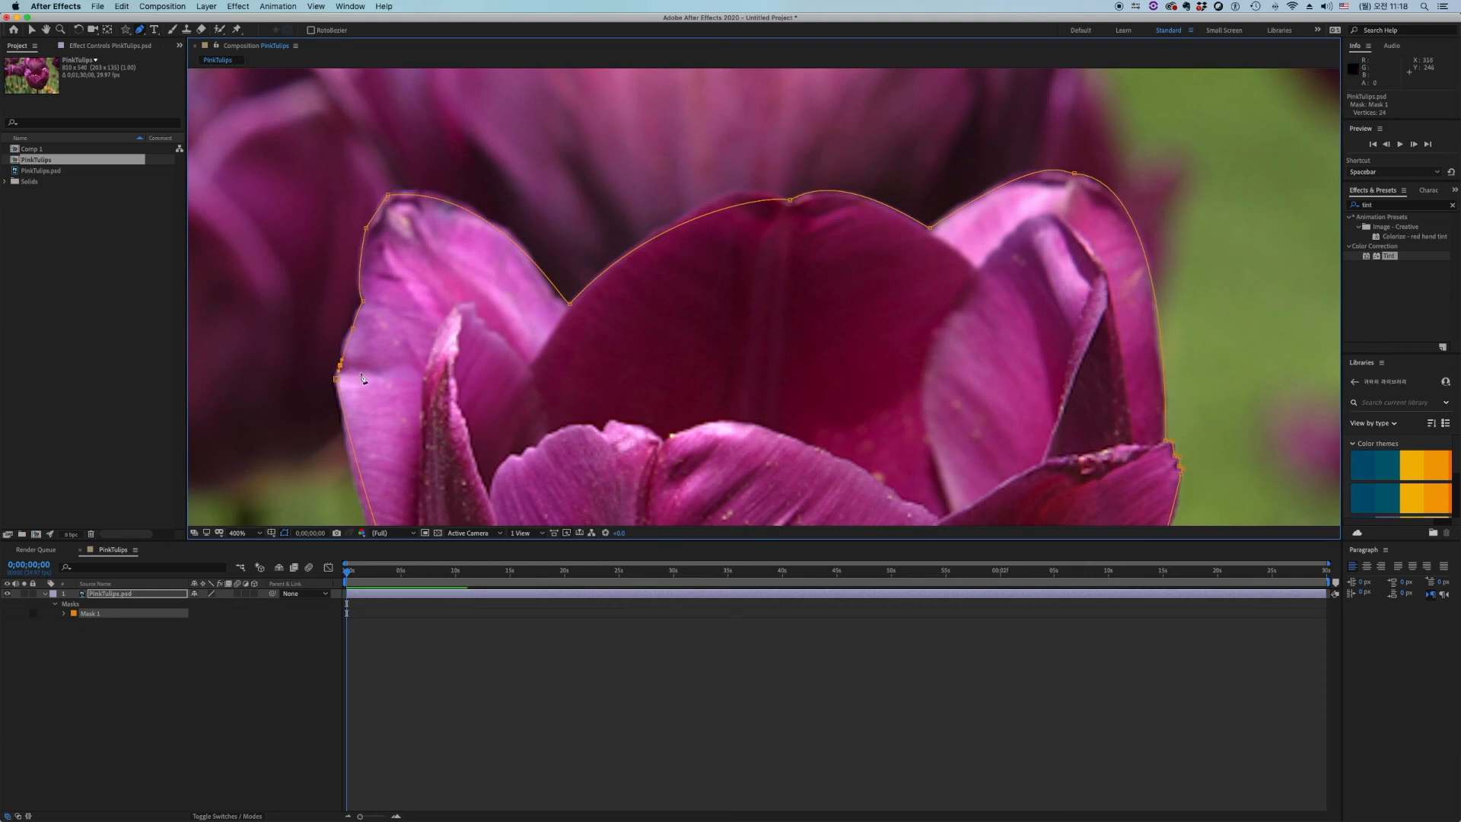
{"action": "key", "text": "super+z"}
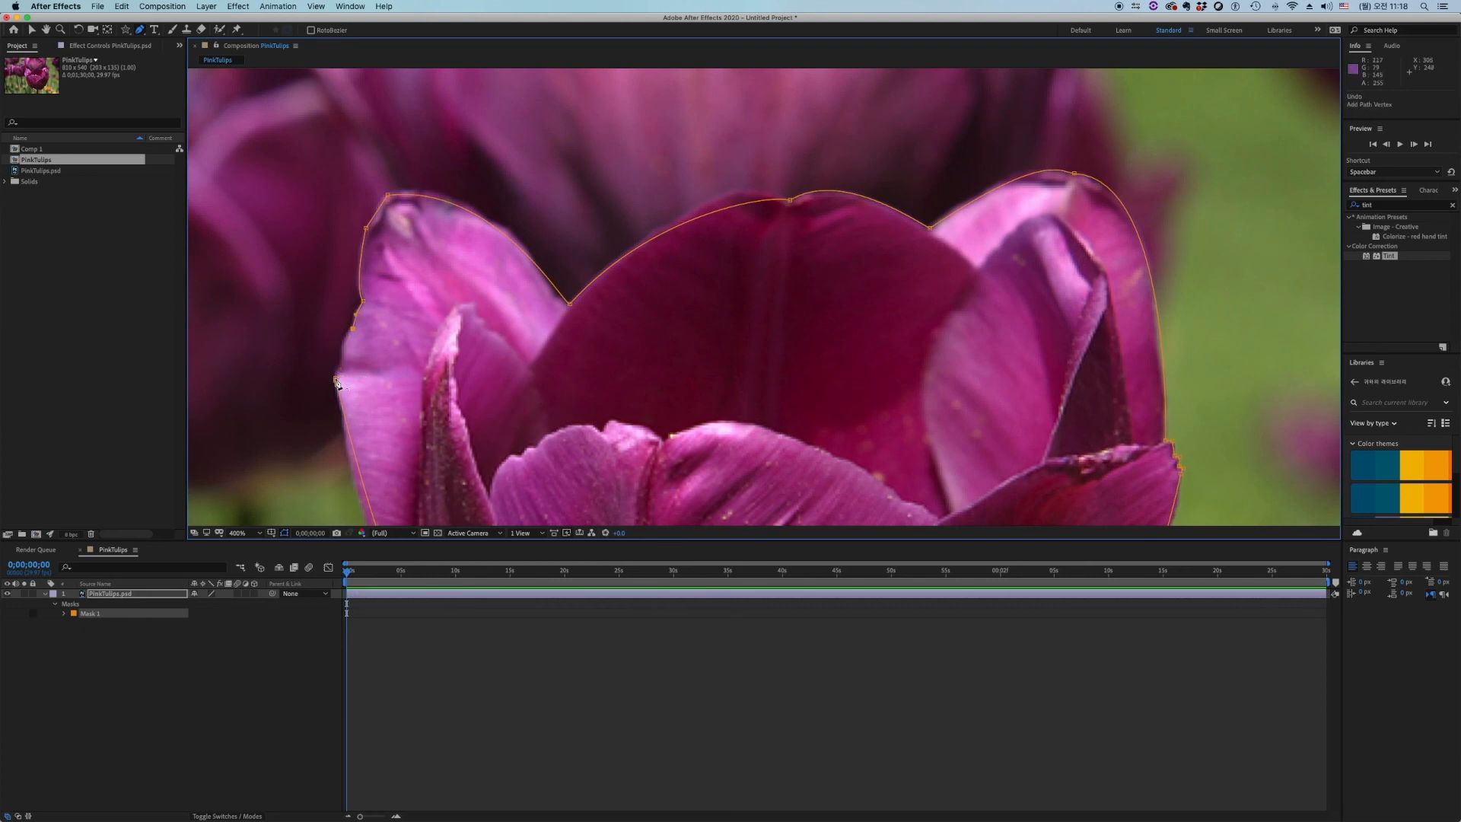
{"action": "left_click", "coordinate": [336, 381]}
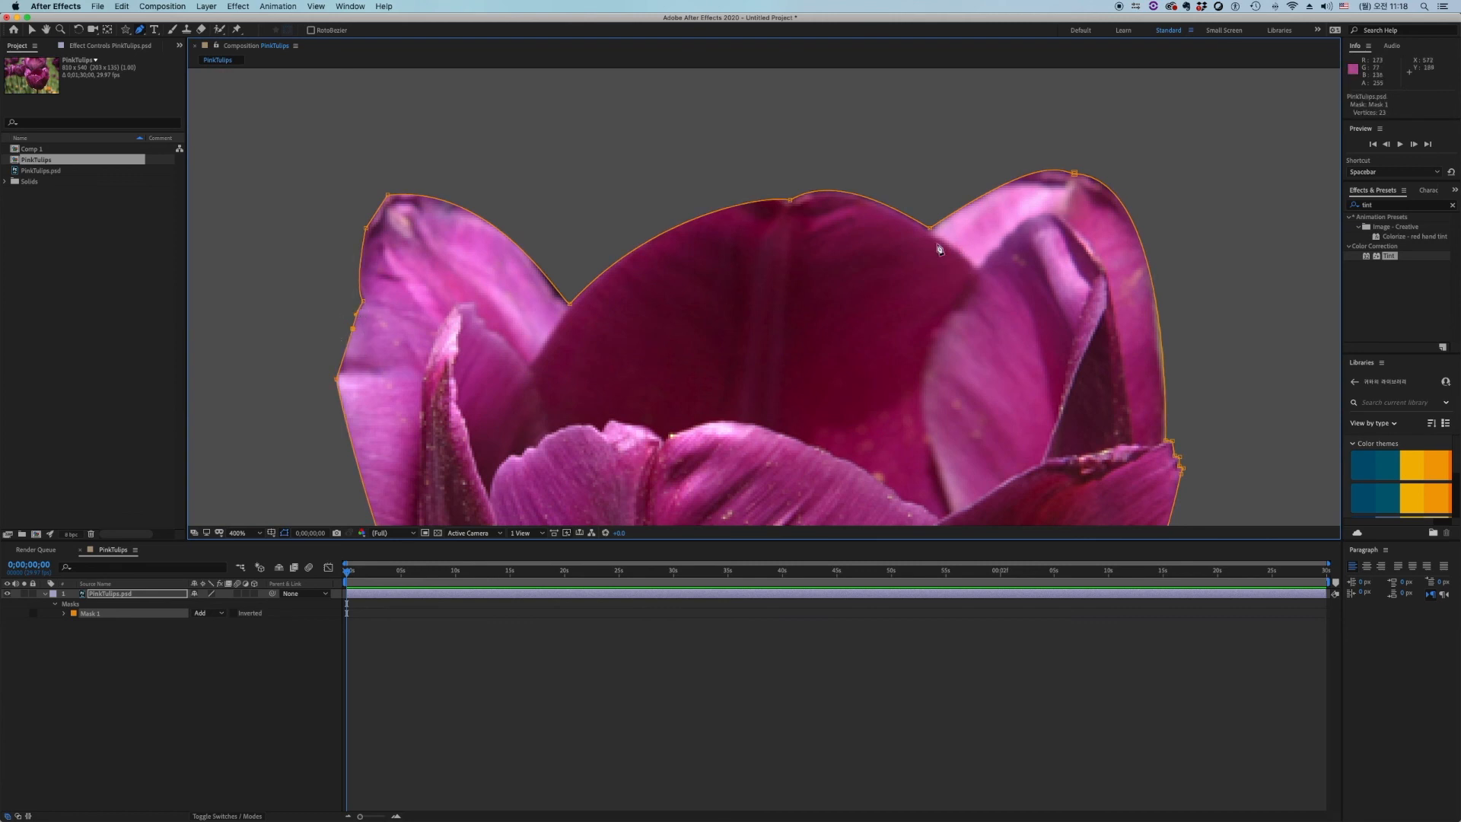
Refine the handles around the back right petal's peak so the mask follows the petal edge more tightly.
{"action": "key", "text": "space"}
{"action": "left_click_drag", "start_coordinate": [841, 281], "coordinate": [606, 251]}
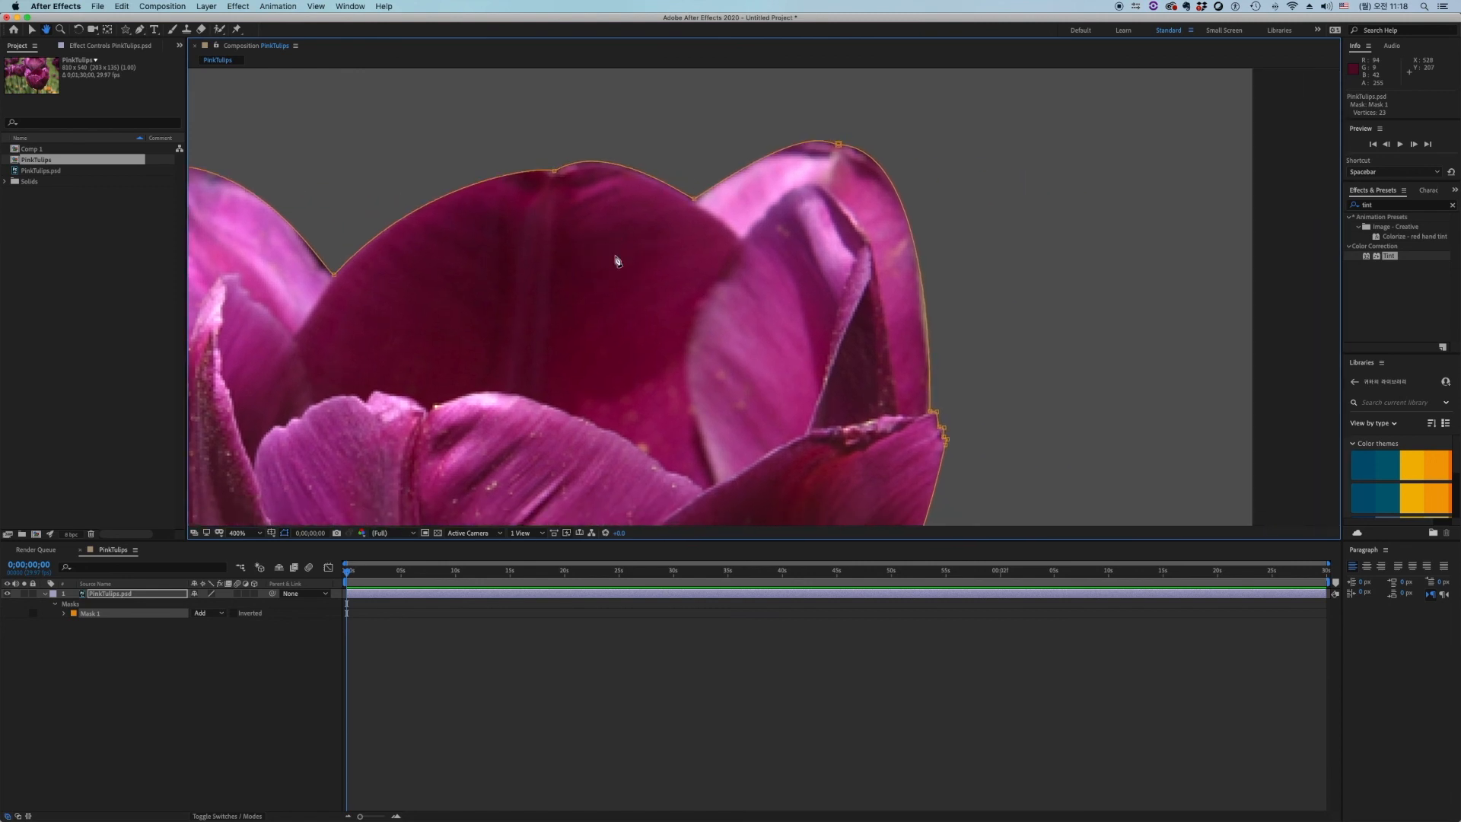
{"action": "left_click", "coordinate": [839, 144]}
{"action": "mouse_move", "coordinate": [826, 144]}
{"action": "left_mouse_down"}
{"action": "mouse_move", "coordinate": [818, 130]}
{"action": "mouse_move", "coordinate": [822, 142]}
{"action": "left_mouse_up"}
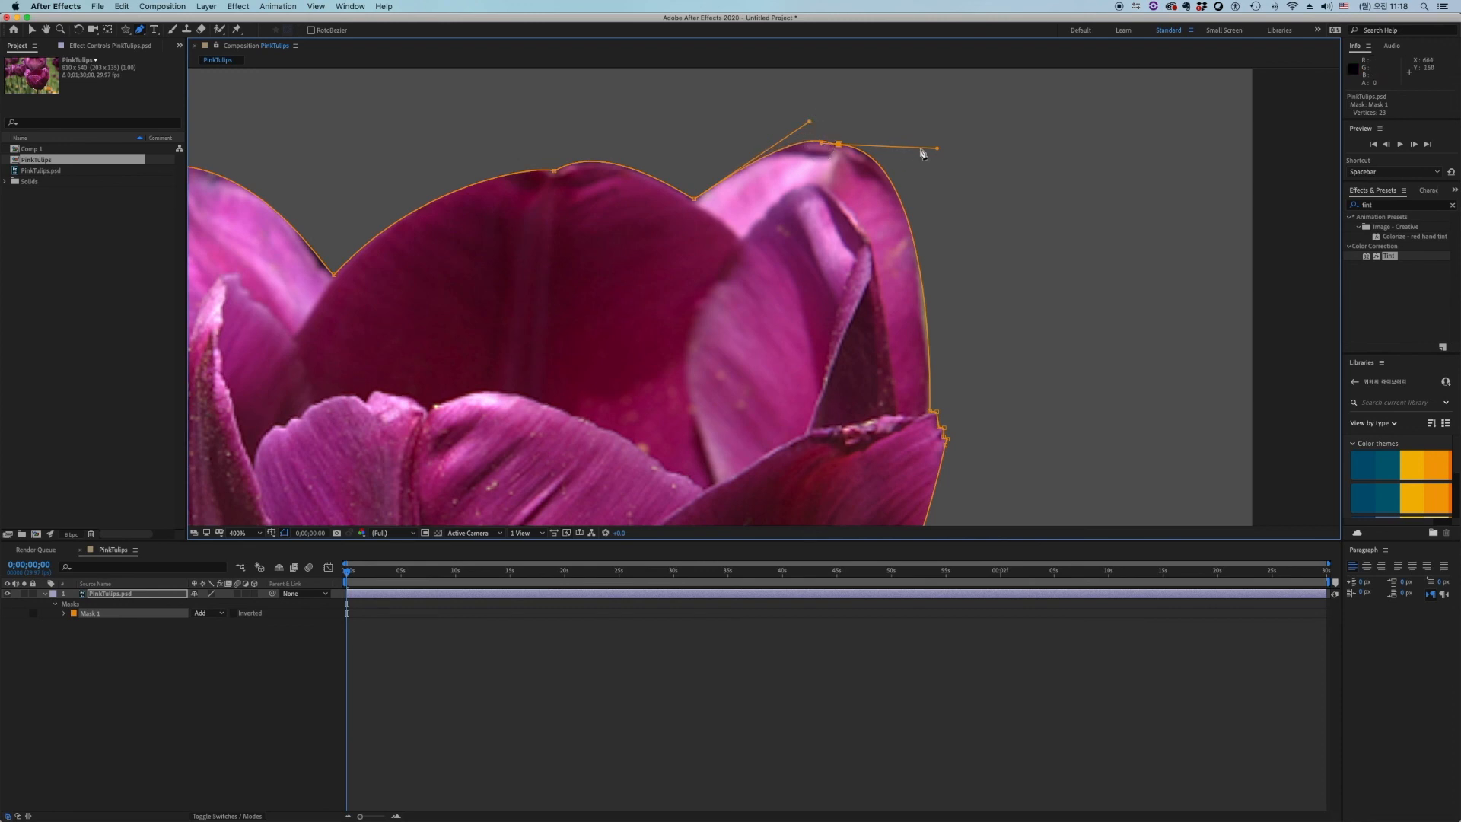
{"action": "mouse_move", "coordinate": [937, 147]}
{"action": "left_mouse_down"}
{"action": "mouse_move", "coordinate": [916, 163]}
{"action": "mouse_move", "coordinate": [951, 137]}
{"action": "mouse_move", "coordinate": [922, 164]}
{"action": "left_mouse_up"}
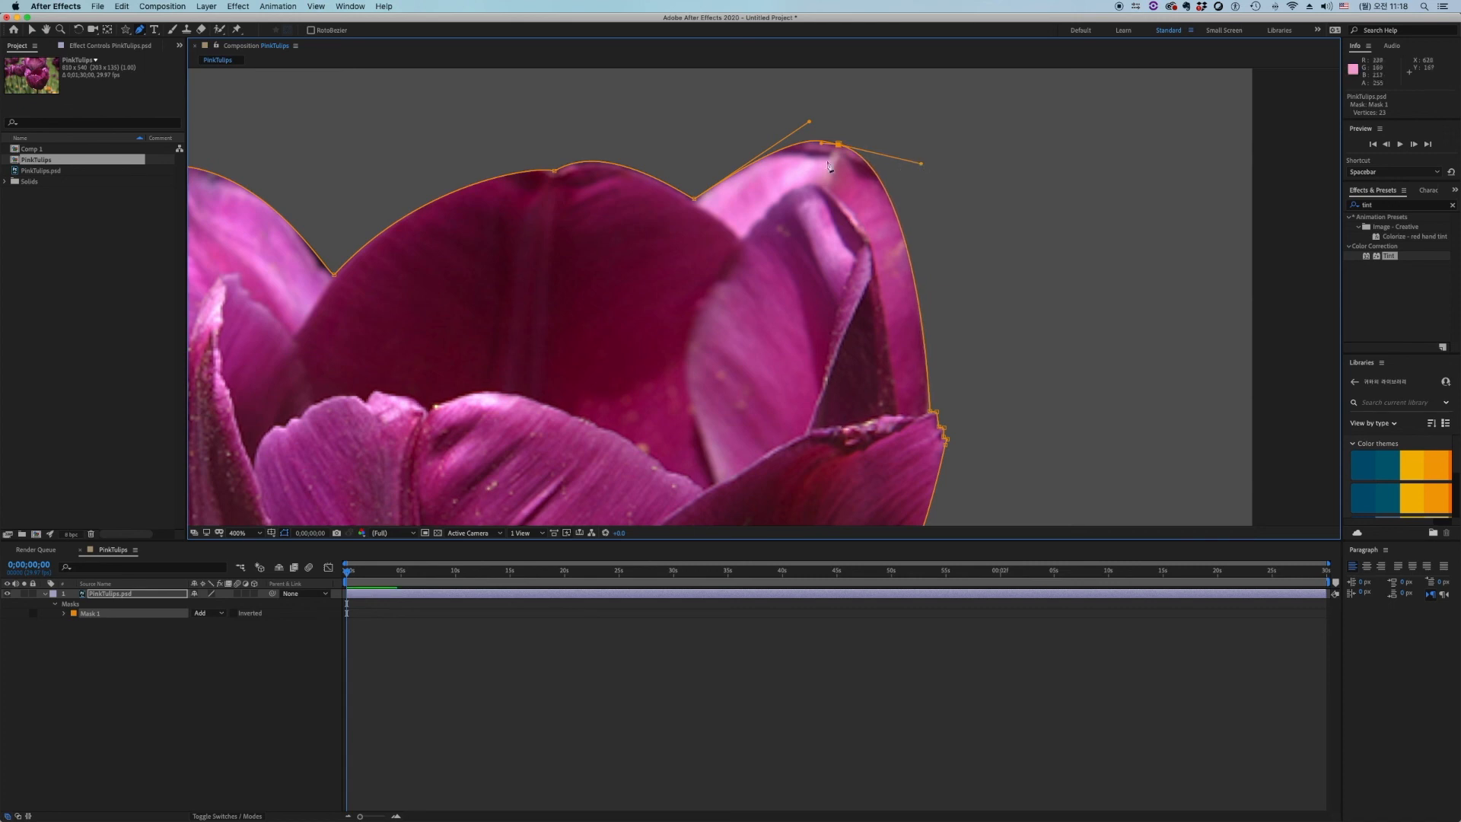
{"action": "mouse_move", "coordinate": [809, 123]}
{"action": "left_mouse_down"}
{"action": "mouse_move", "coordinate": [805, 136]}
{"action": "mouse_move", "coordinate": [772, 98]}
{"action": "mouse_move", "coordinate": [803, 131]}
{"action": "left_mouse_up"}
Adjust the handles of the curve along the centre petal's left half to fit the petal edge.
{"action": "left_click", "coordinate": [553, 170]}
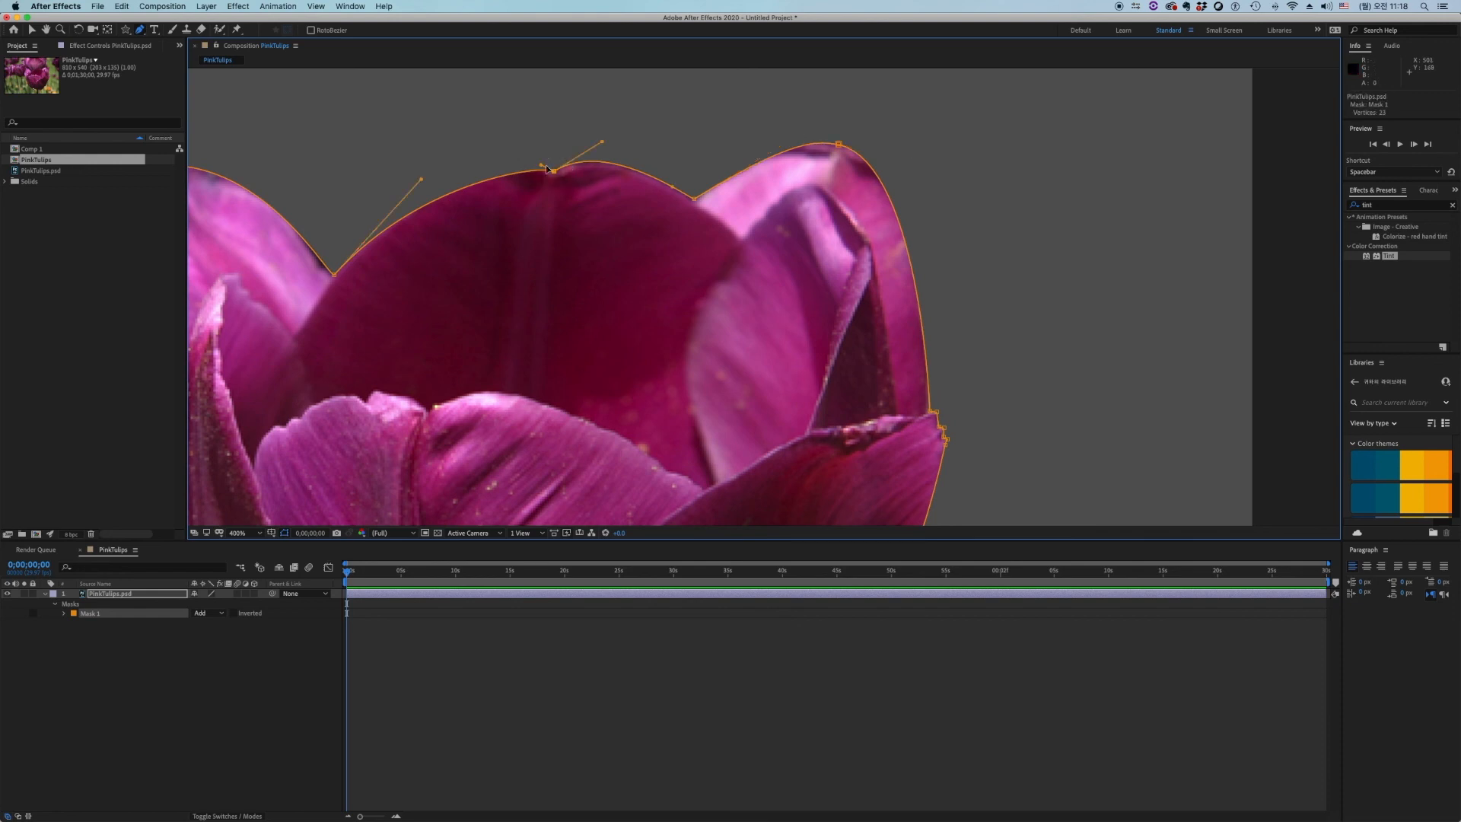
{"action": "left_click_drag", "start_coordinate": [546, 168], "coordinate": [507, 166]}
{"action": "left_click", "coordinate": [420, 181]}
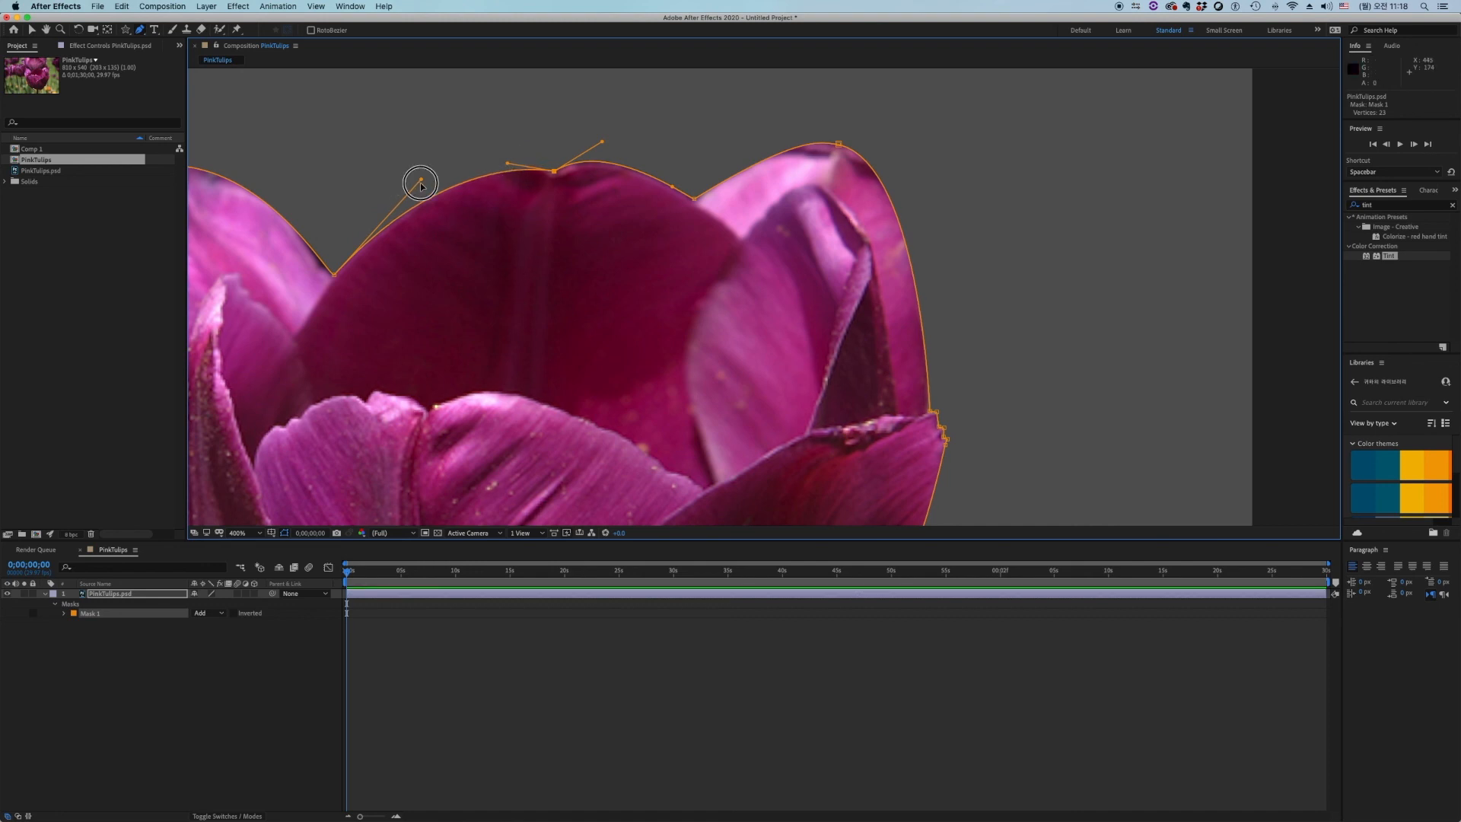
{"action": "left_click_drag", "start_coordinate": [420, 183], "coordinate": [421, 190]}
Fine-tune the mask's vertices and handles along the left petal's outer edge and at the tulip's base.
{"action": "key", "text": "space"}
{"action": "left_click_drag", "start_coordinate": [521, 380], "coordinate": [699, 279]}
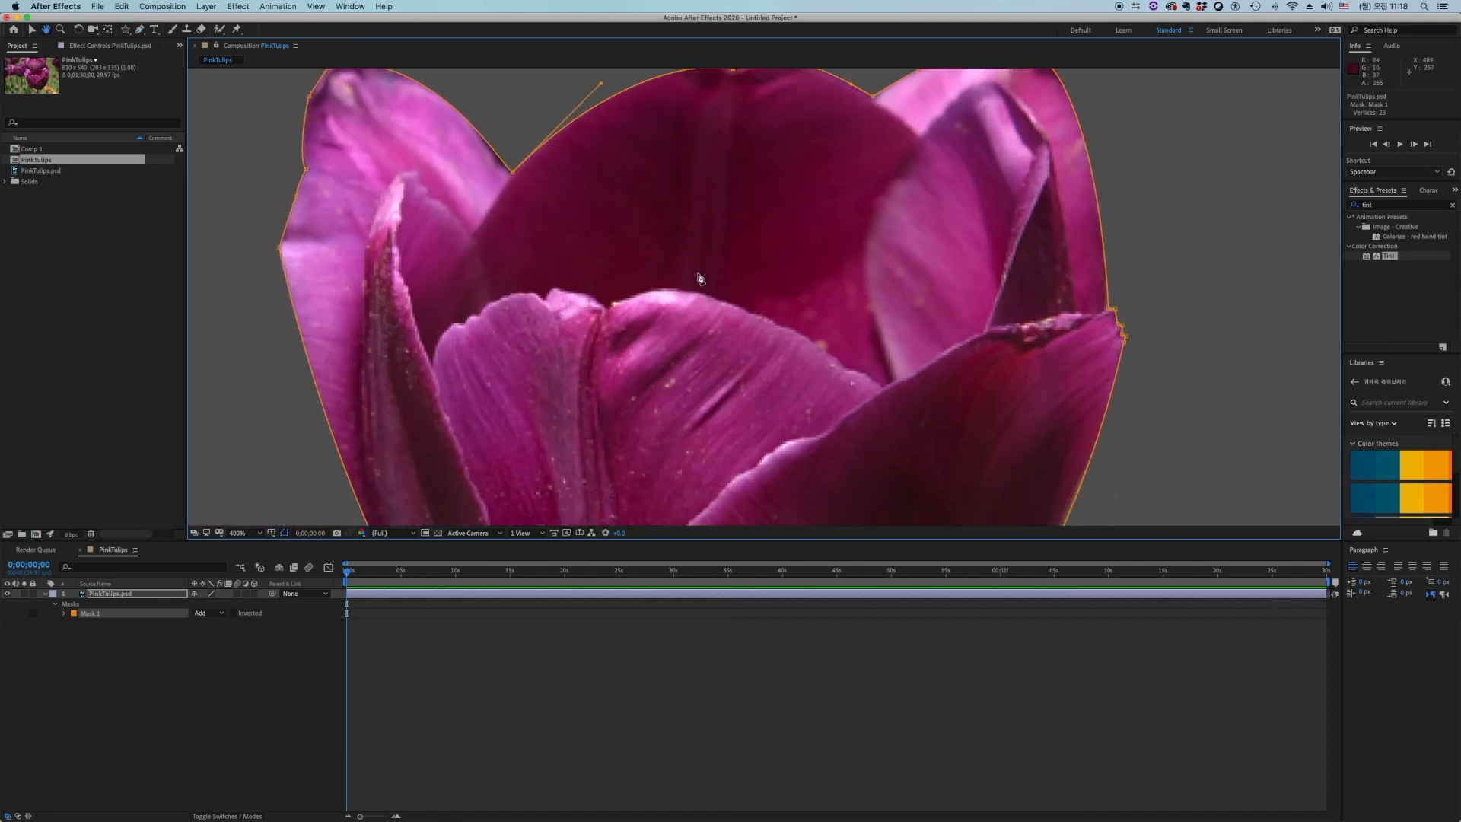
{"action": "key", "text": "comma"}
{"action": "key", "text": "space"}
{"action": "left_click_drag", "start_coordinate": [713, 330], "coordinate": [554, 259]}
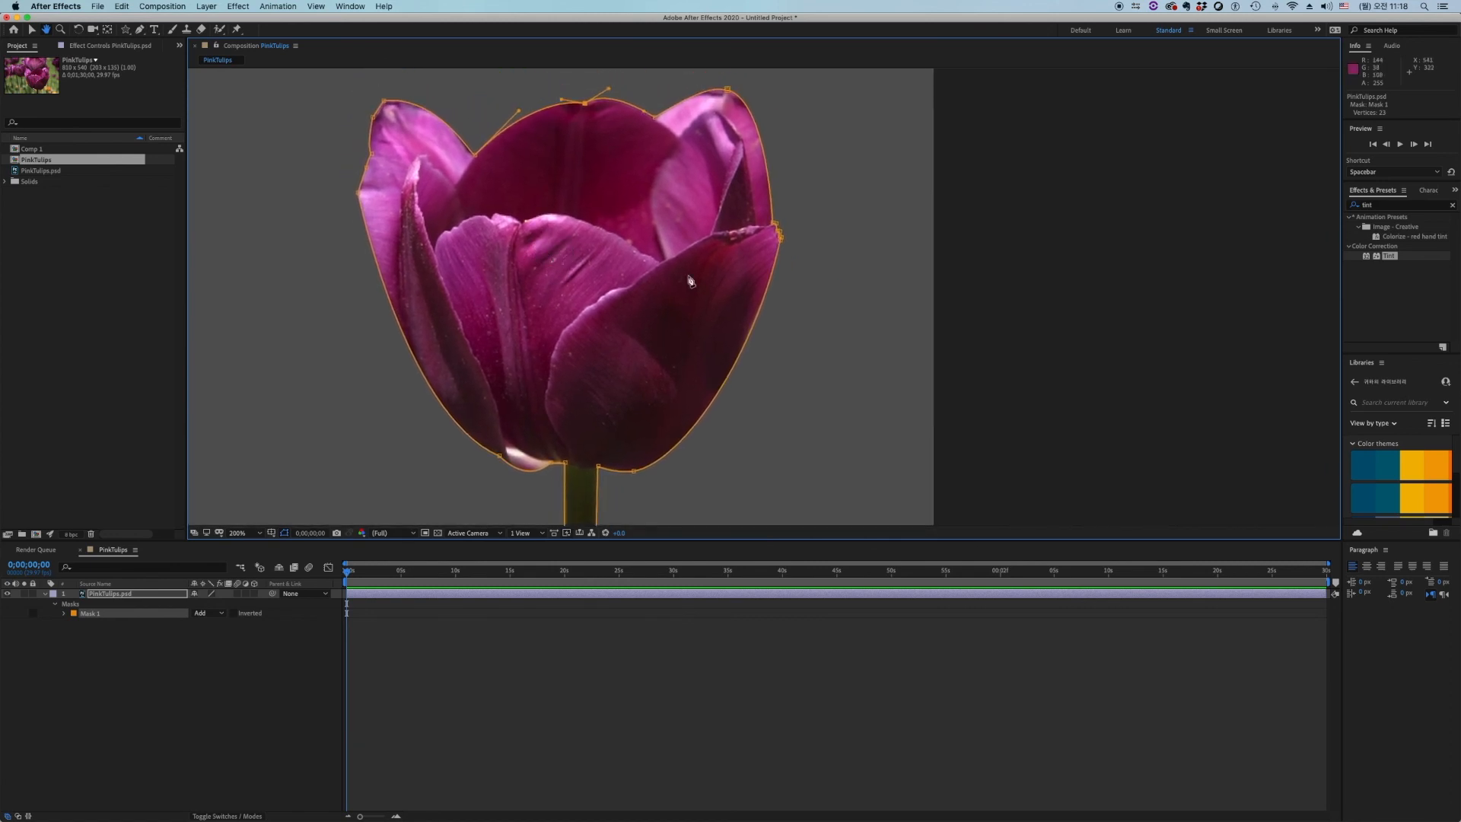
{"action": "left_click", "coordinate": [499, 456]}
{"action": "left_click", "coordinate": [565, 463]}
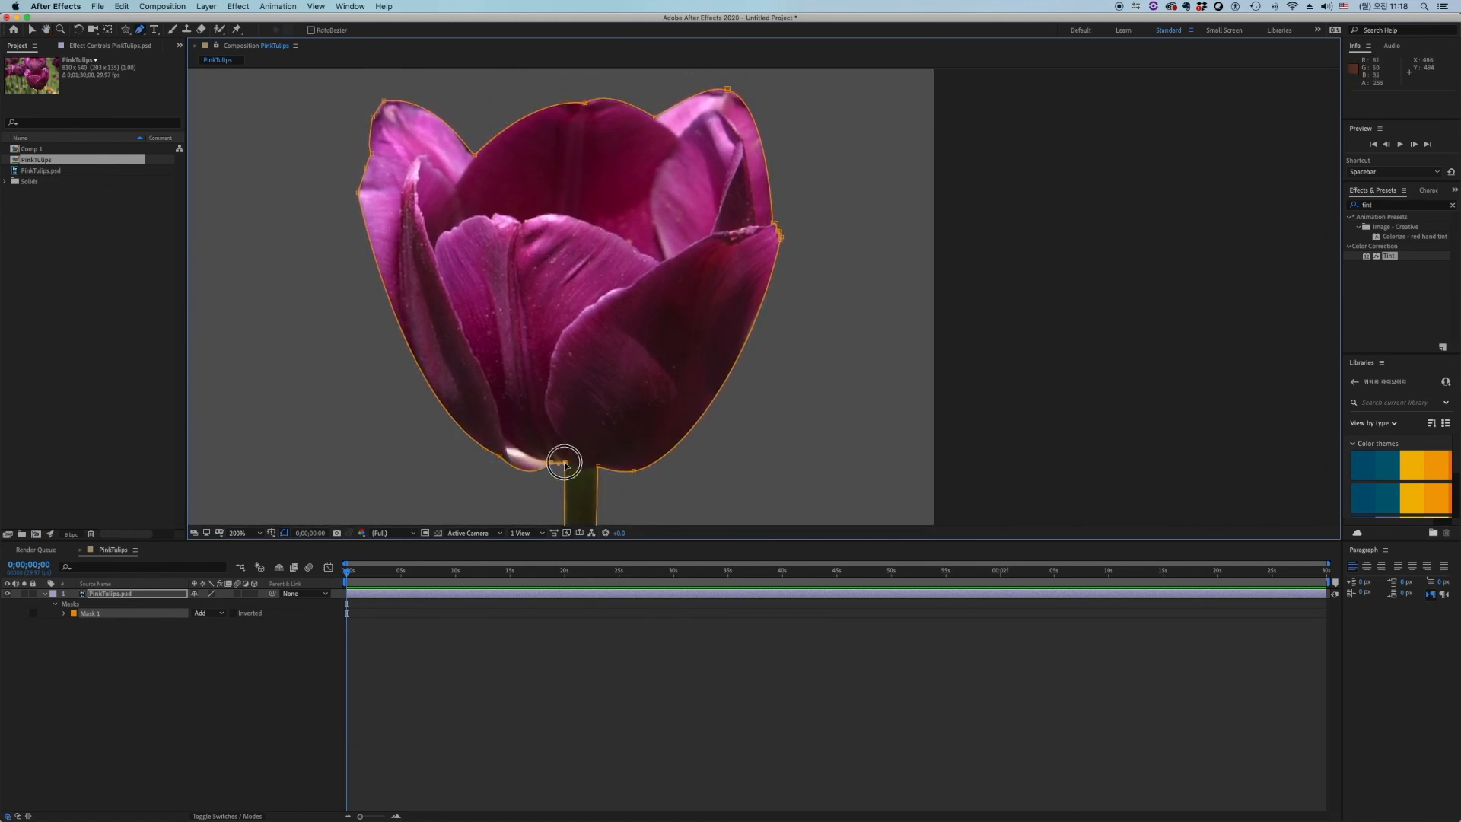
{"action": "left_click", "coordinate": [358, 193]}
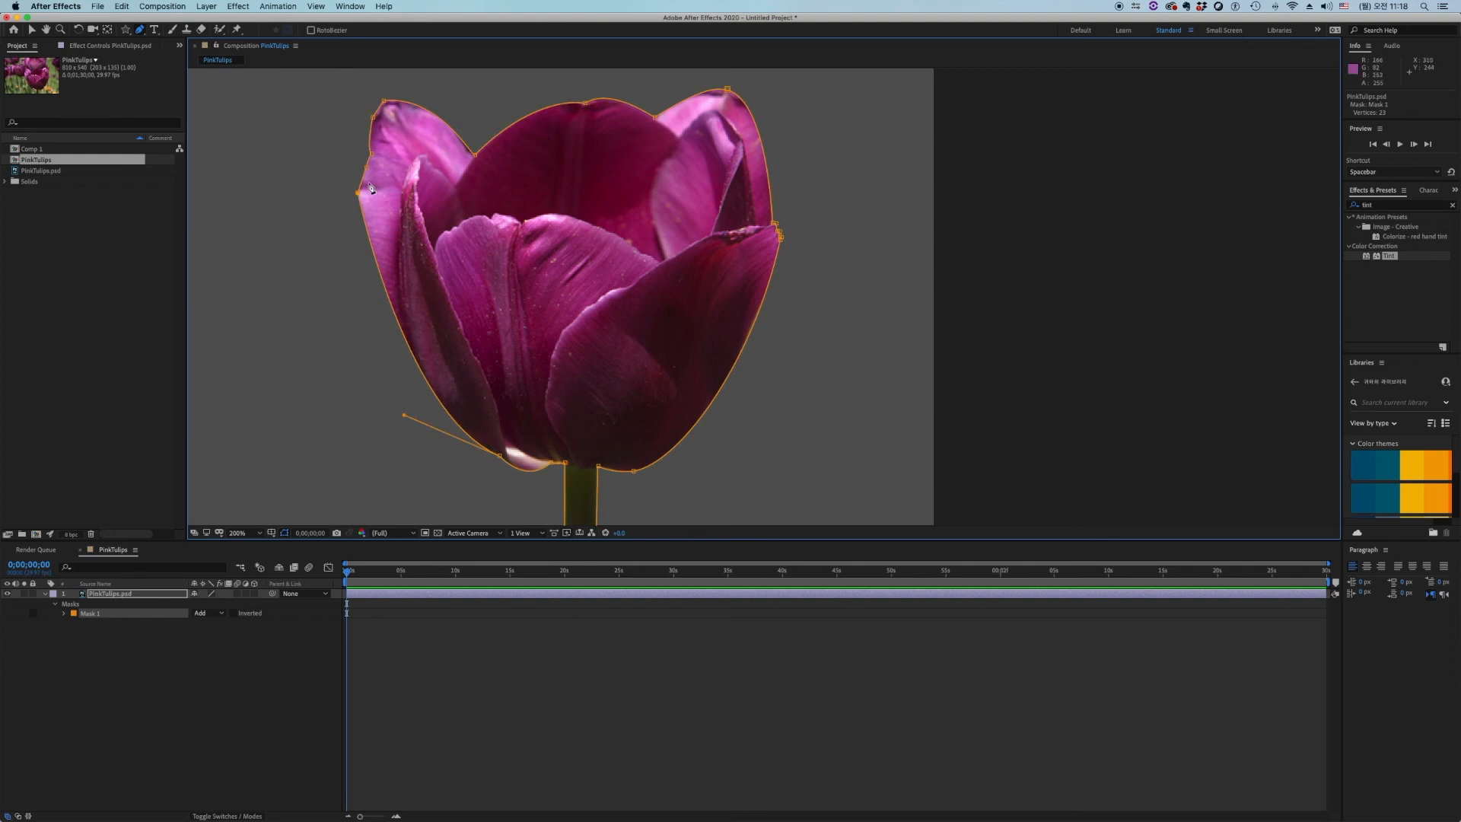
{"action": "left_click", "coordinate": [366, 167]}
{"action": "mouse_move", "coordinate": [369, 160]}
{"action": "left_mouse_down"}
{"action": "mouse_move", "coordinate": [356, 153]}
{"action": "mouse_move", "coordinate": [367, 160]}
{"action": "mouse_move", "coordinate": [369, 143]}
{"action": "left_mouse_up"}
{"action": "left_click_drag", "start_coordinate": [636, 474], "coordinate": [734, 461]}
Deselect the mask to inspect the finished tulip cut-out, and duplicate the masked PinkTulips.psd layer.
{"action": "key", "text": "comma"}
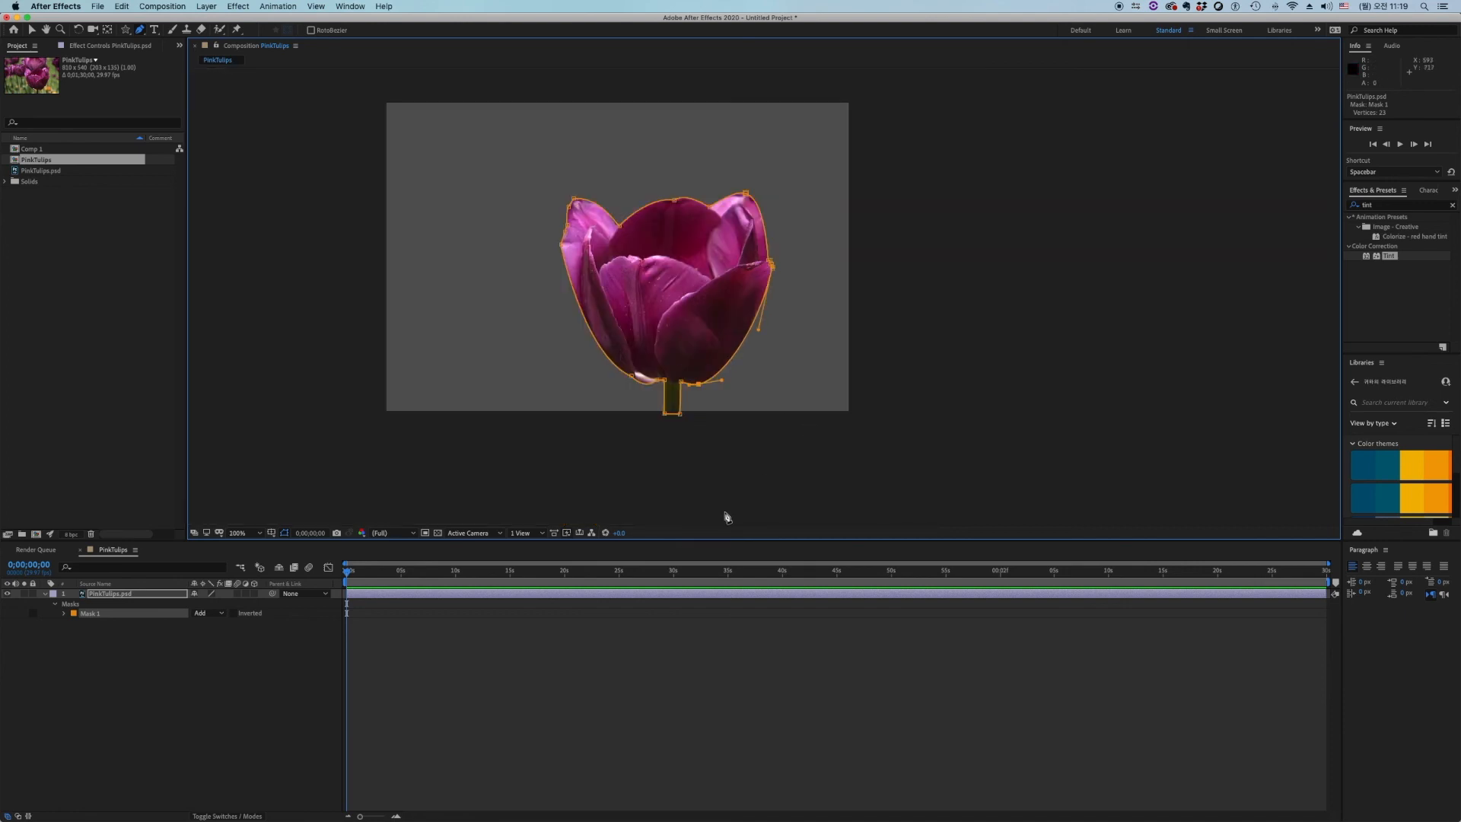
{"action": "left_click", "coordinate": [576, 766]}
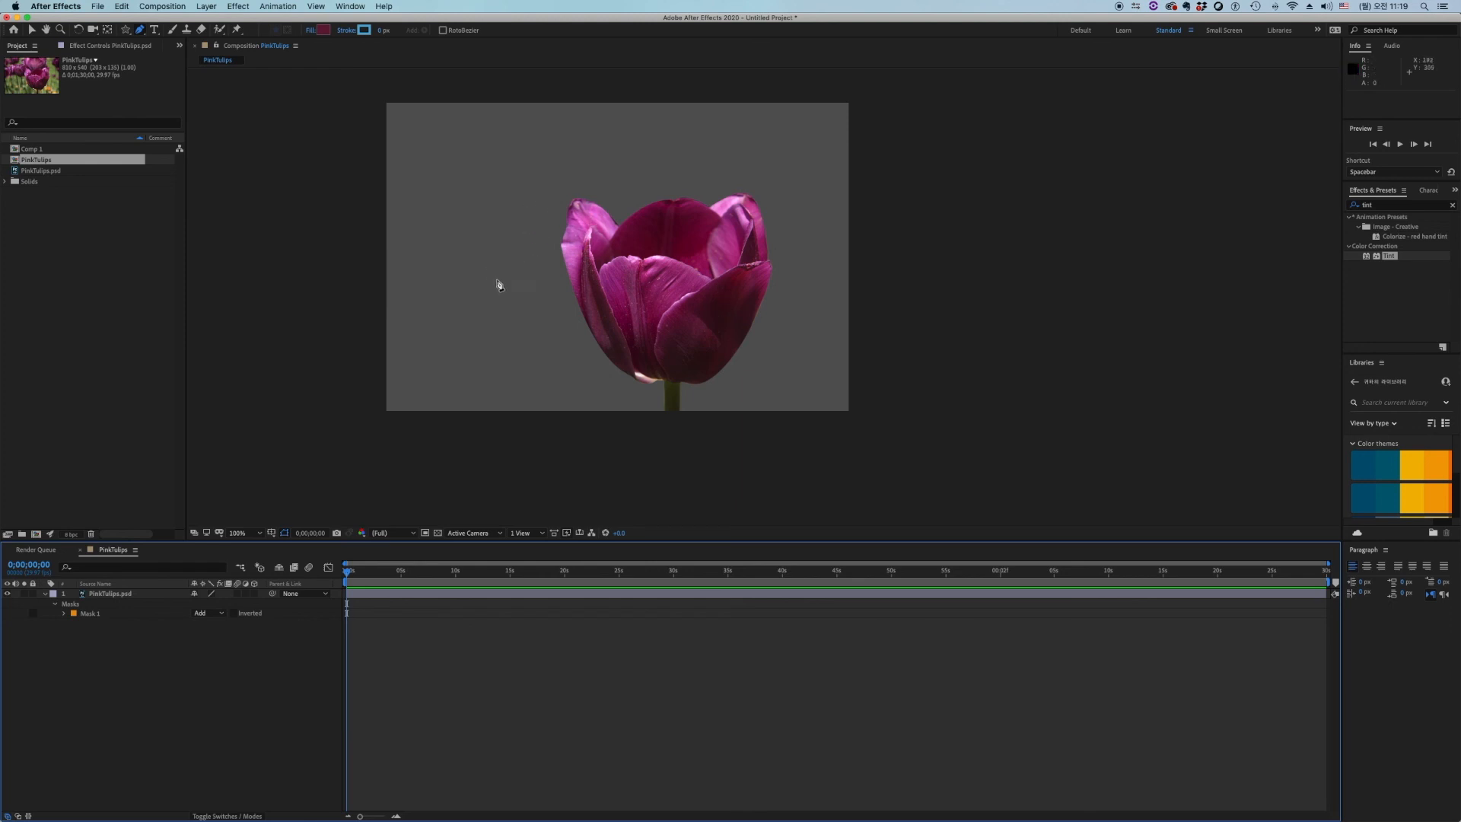
{"action": "left_click", "coordinate": [130, 598]}
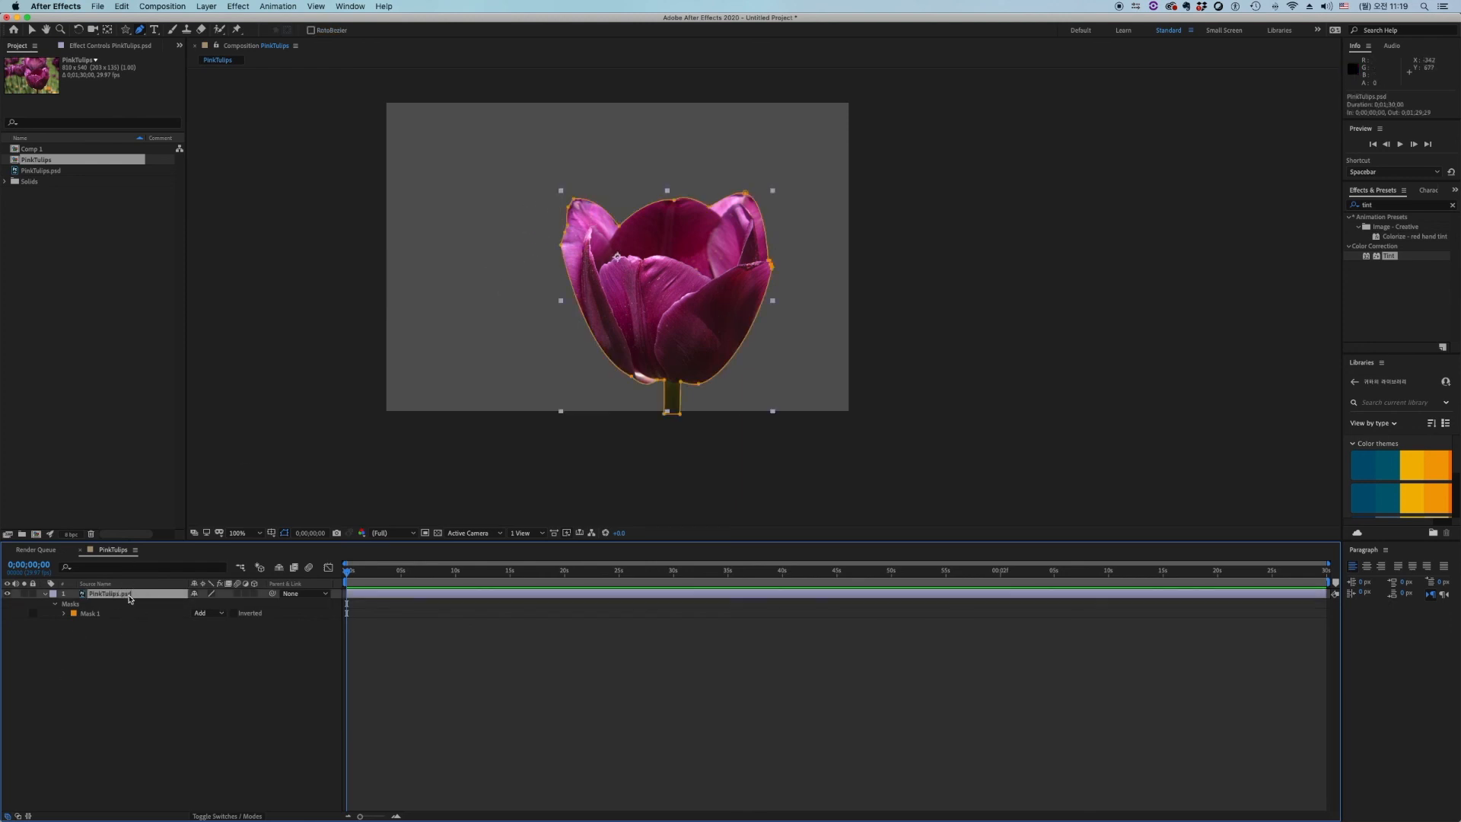
{"action": "left_click", "coordinate": [49, 600]}
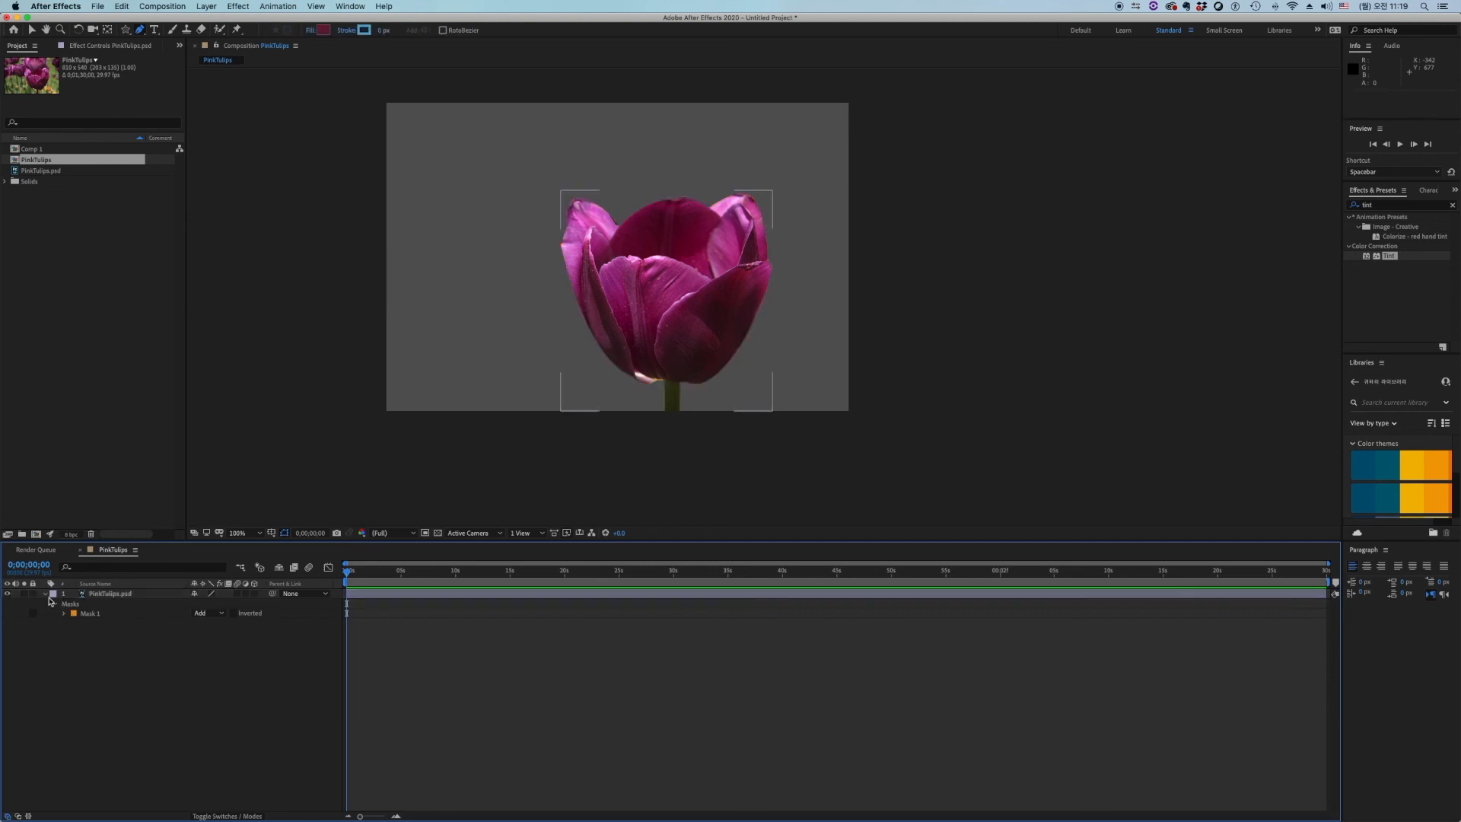
{"action": "left_click", "coordinate": [101, 595]}
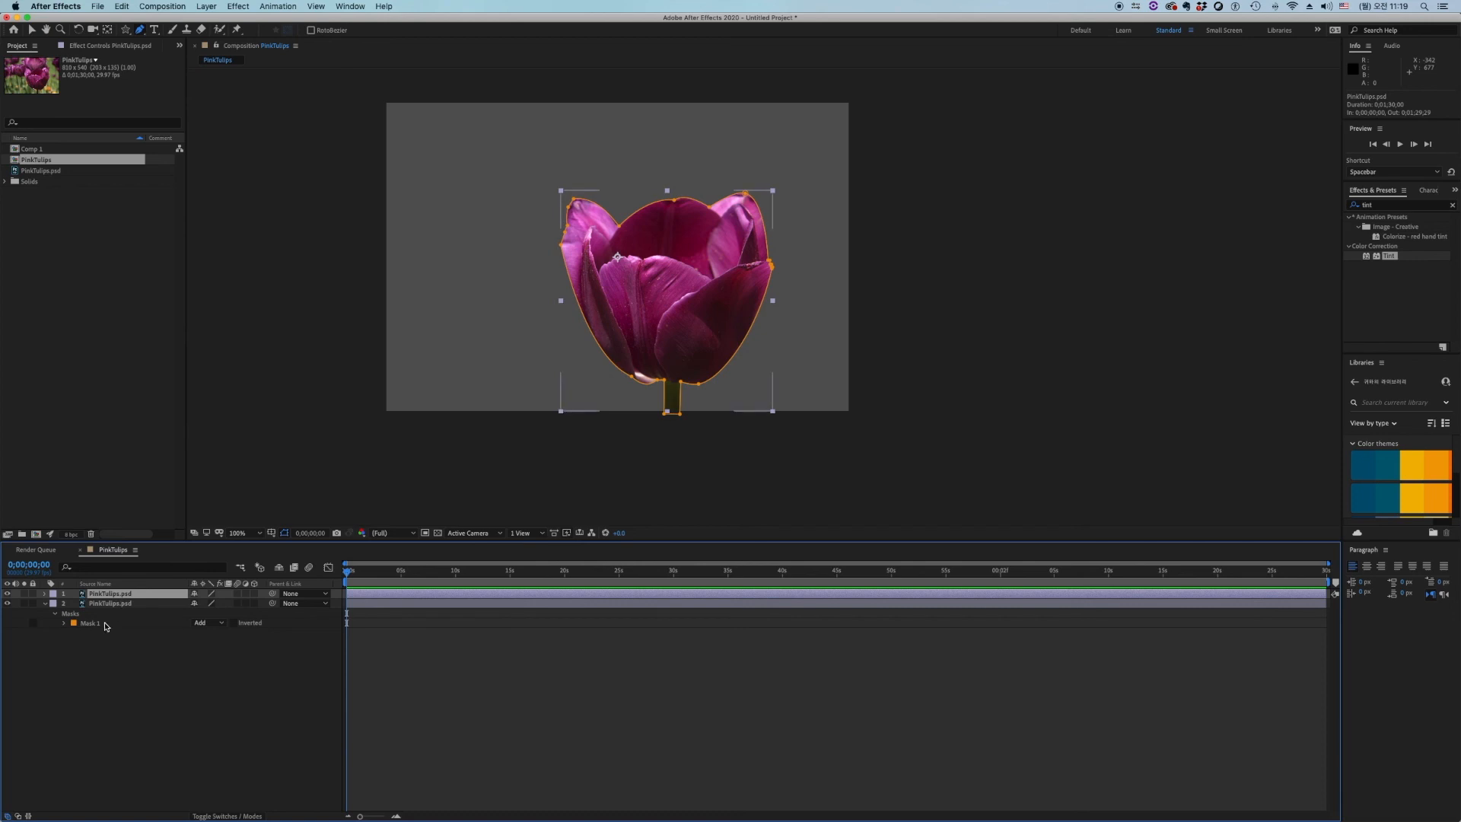
{"action": "key", "text": "super+d"}
Delete Mask 1 from the lower PinkTulips.psd layer.
{"action": "left_click", "coordinate": [46, 594]}
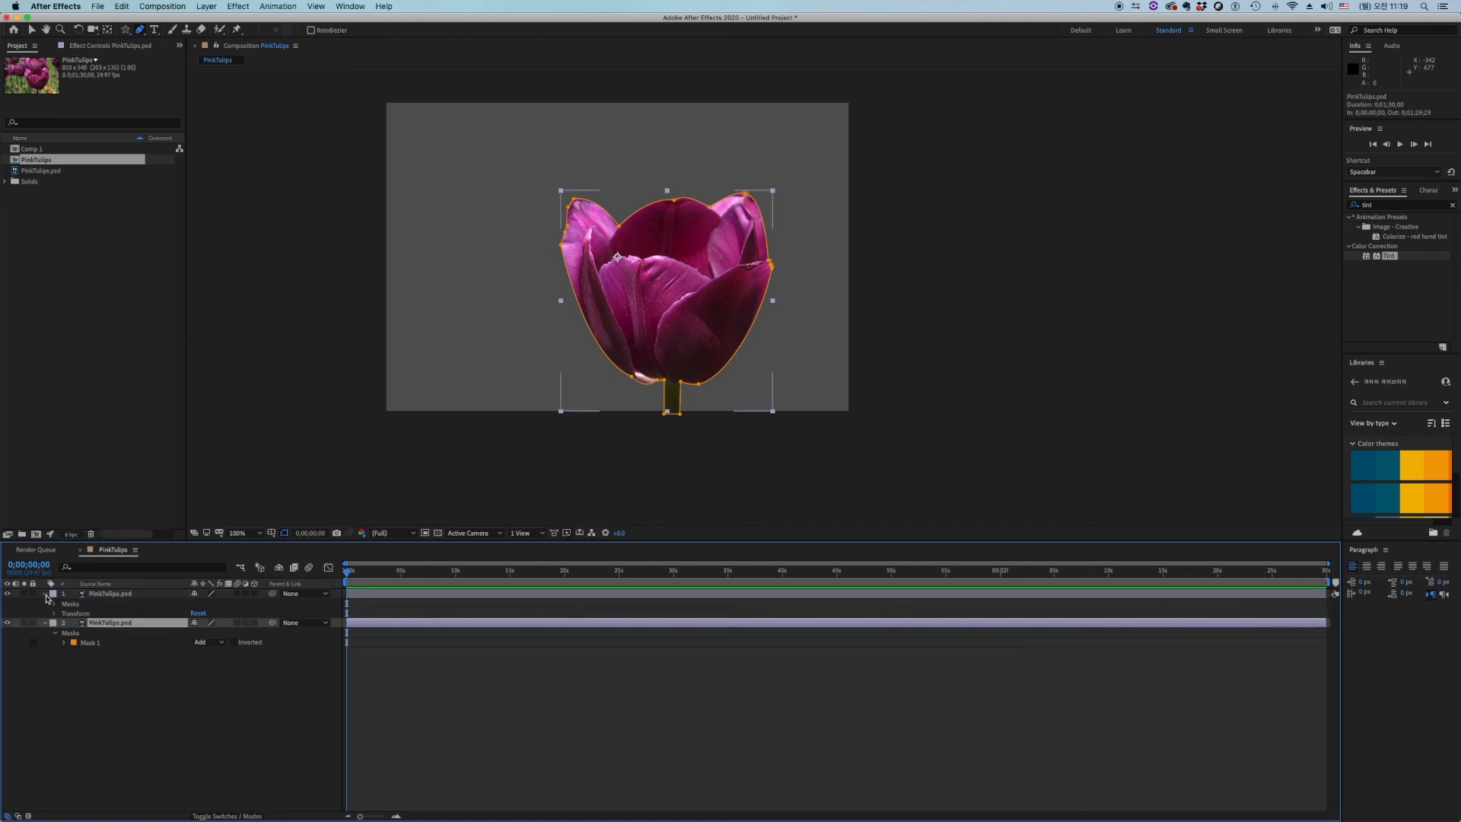
{"action": "left_click", "coordinate": [46, 594]}
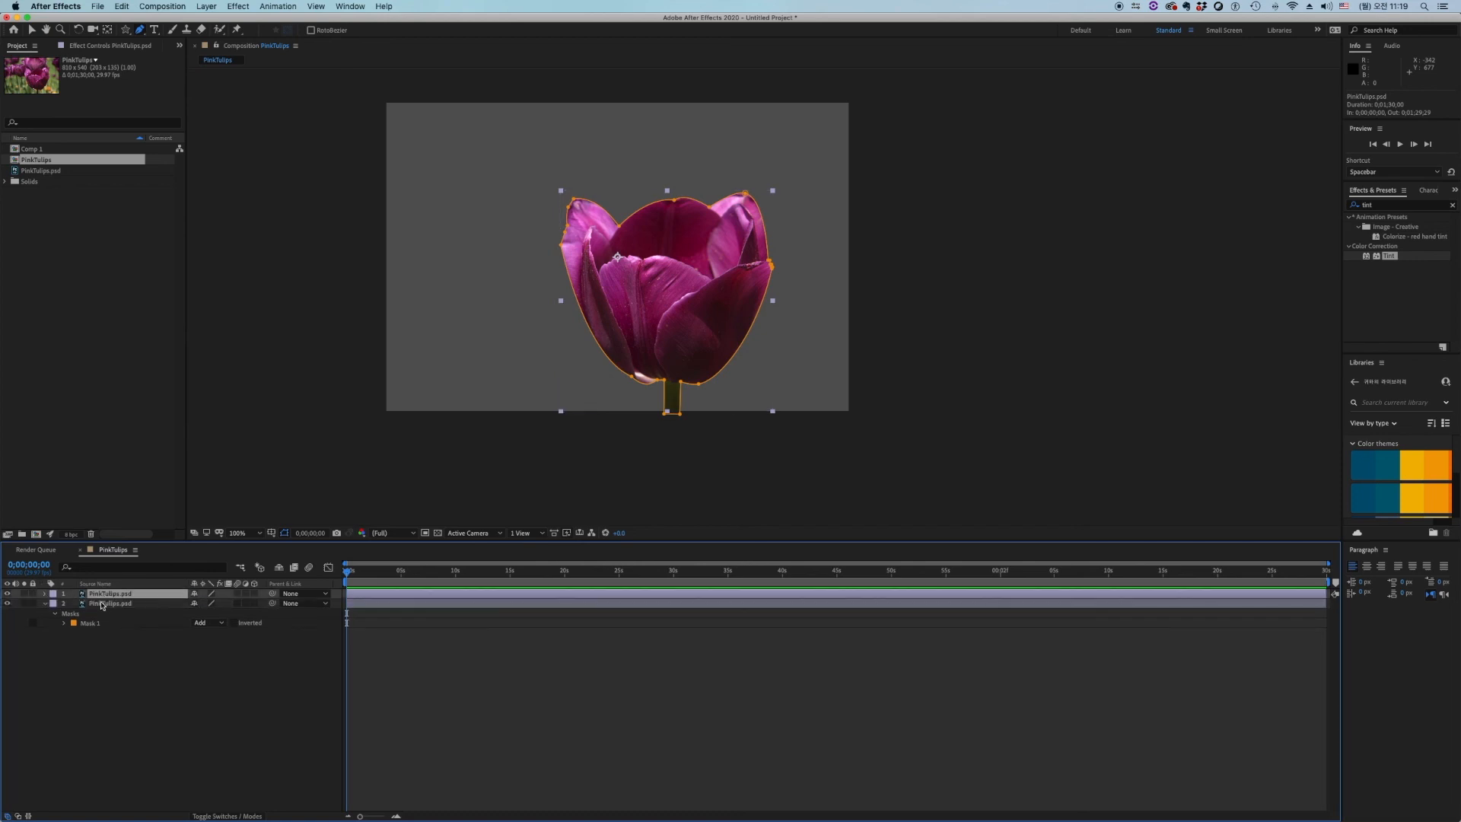
{"action": "left_click", "coordinate": [92, 624]}
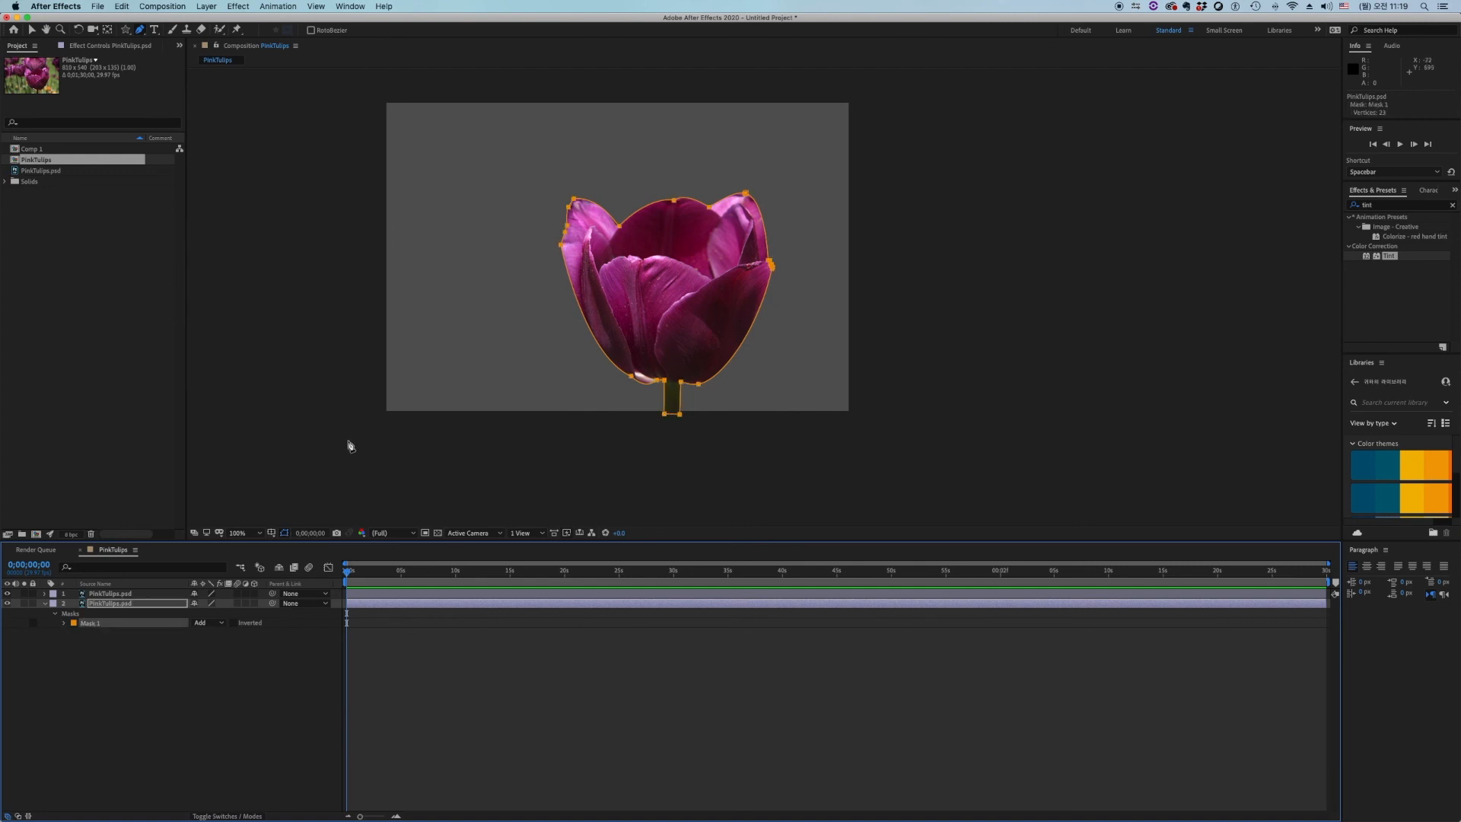
{"action": "left_click", "coordinate": [77, 616]}
{"action": "left_click", "coordinate": [84, 624]}
{"action": "key", "text": "Delete"}
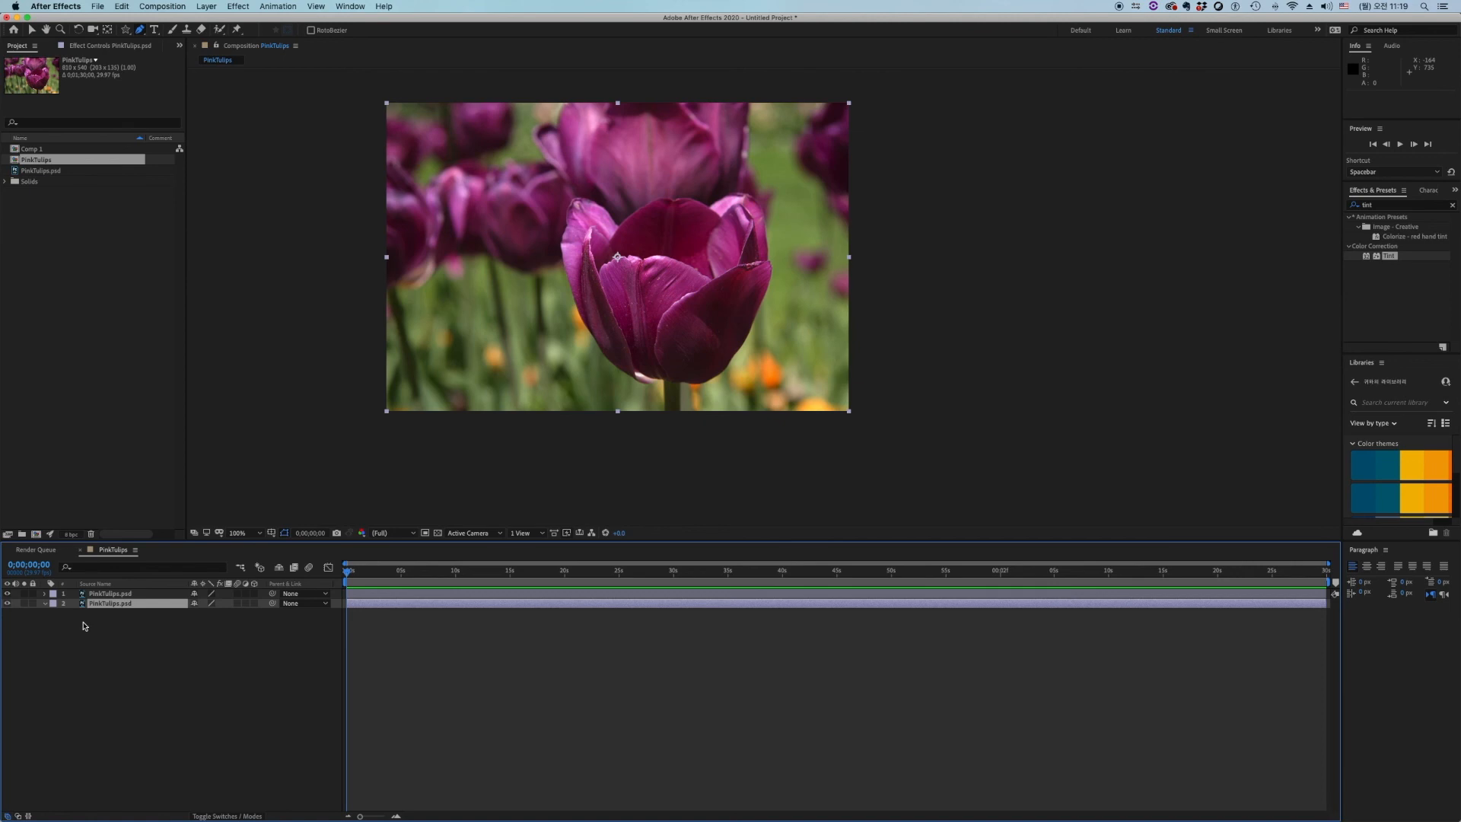
Hide the upper masked tulip layer and apply the Tint effect to the unmasked PinkTulips.psd layer below it.
{"action": "left_click", "coordinate": [98, 594]}
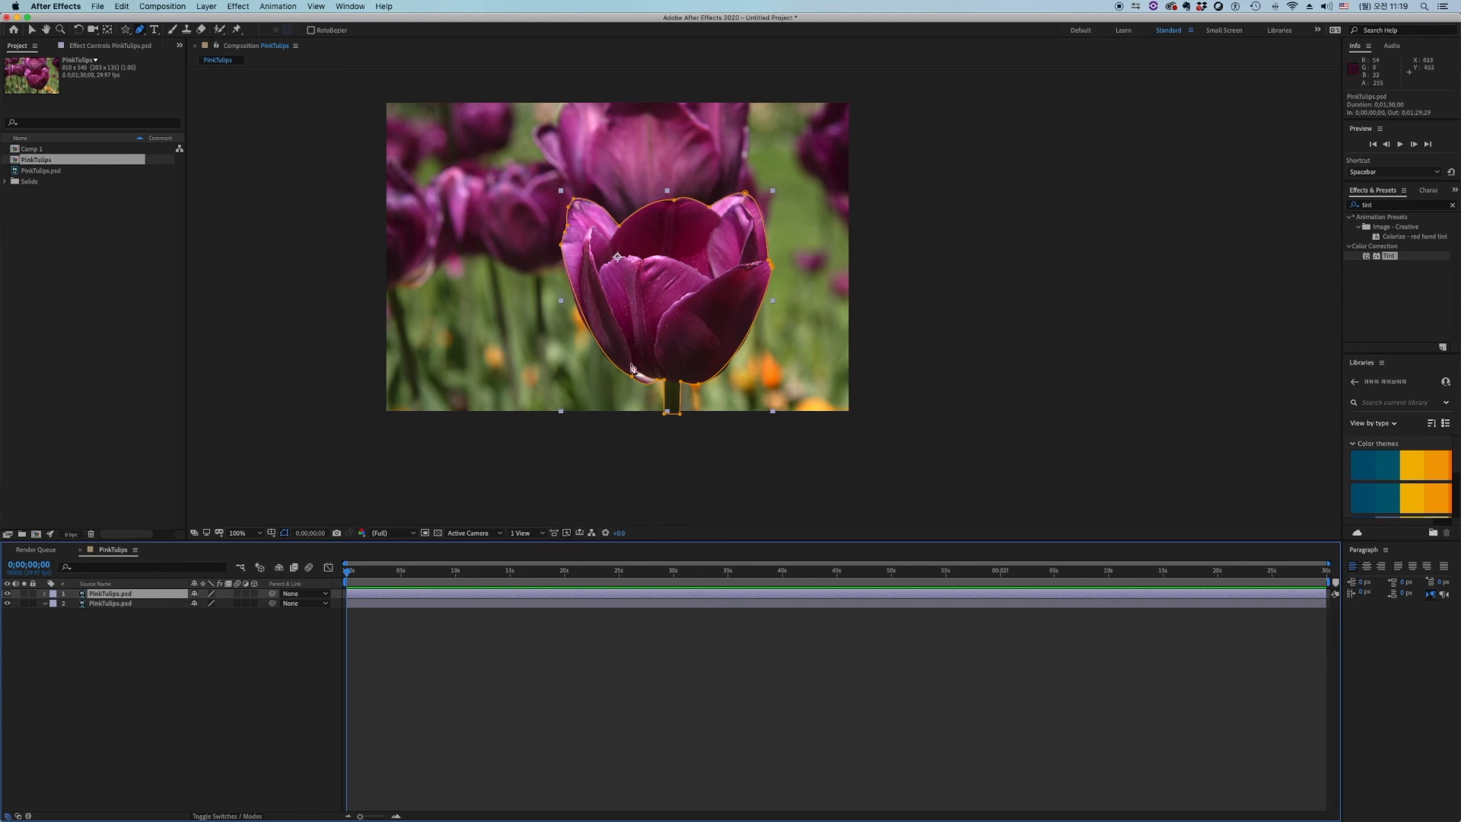
{"action": "left_click", "coordinate": [114, 603]}
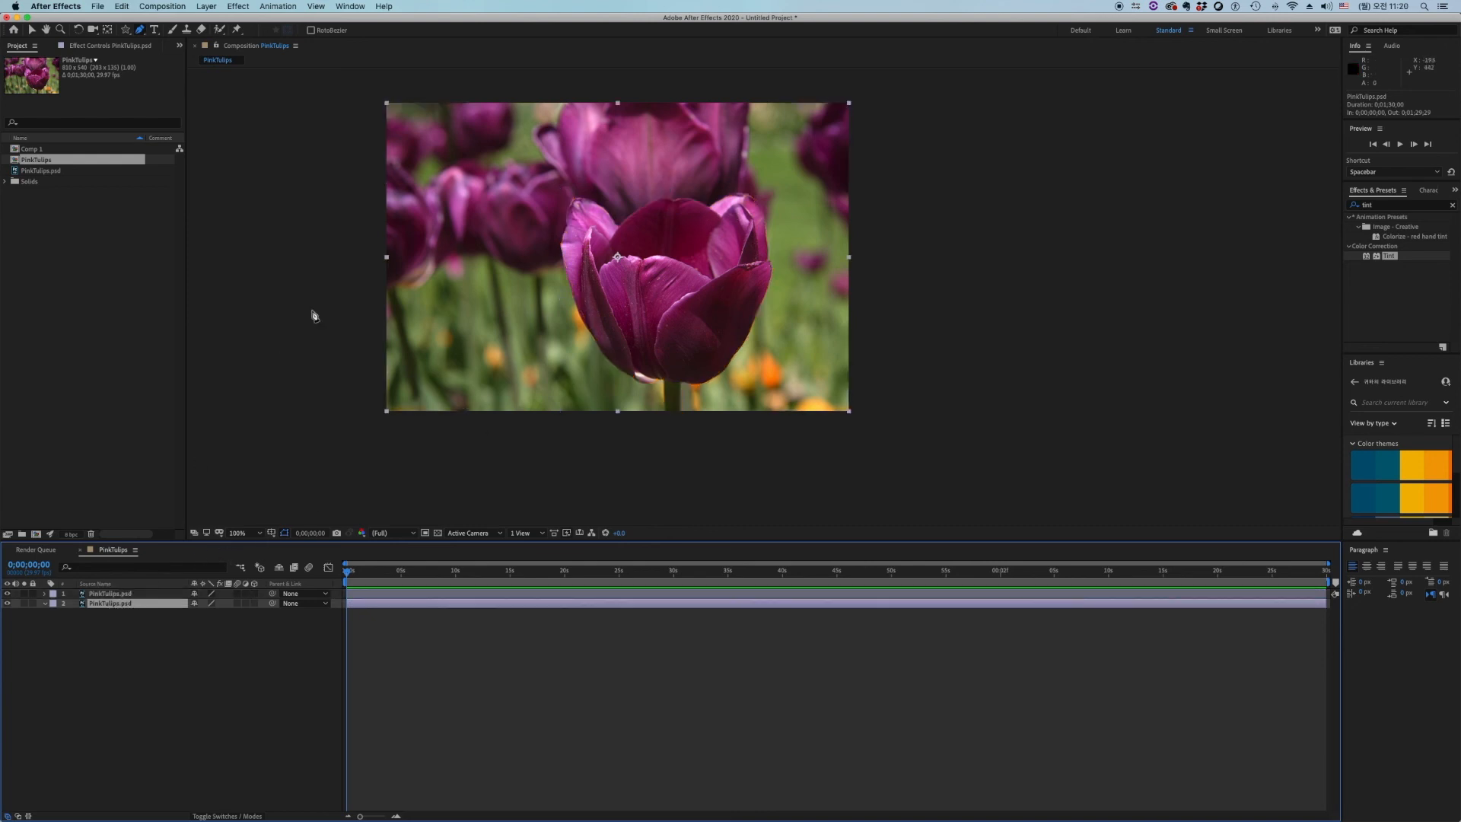
{"action": "left_click", "coordinate": [8, 603]}
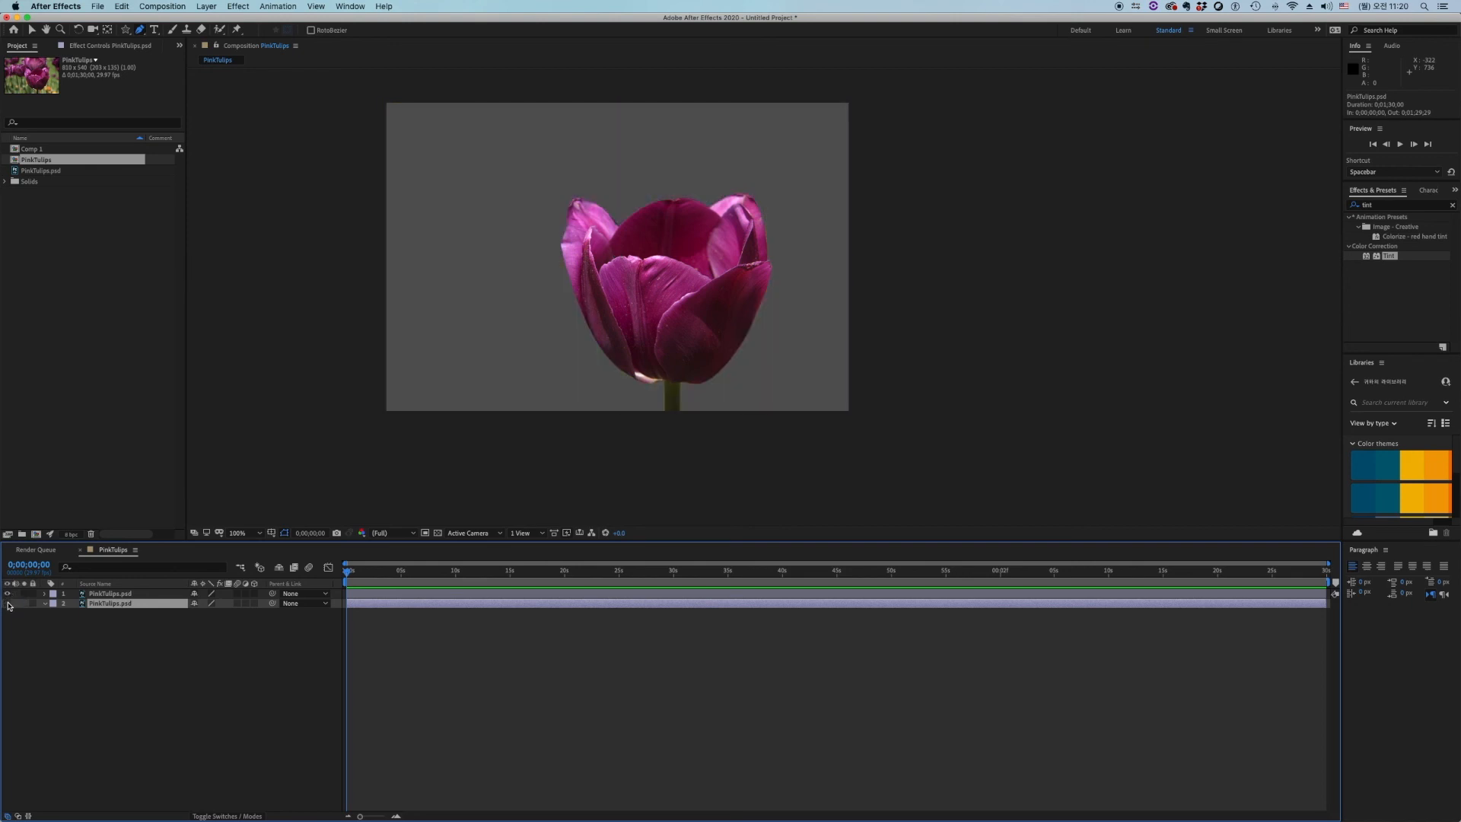
{"action": "left_click", "coordinate": [8, 603]}
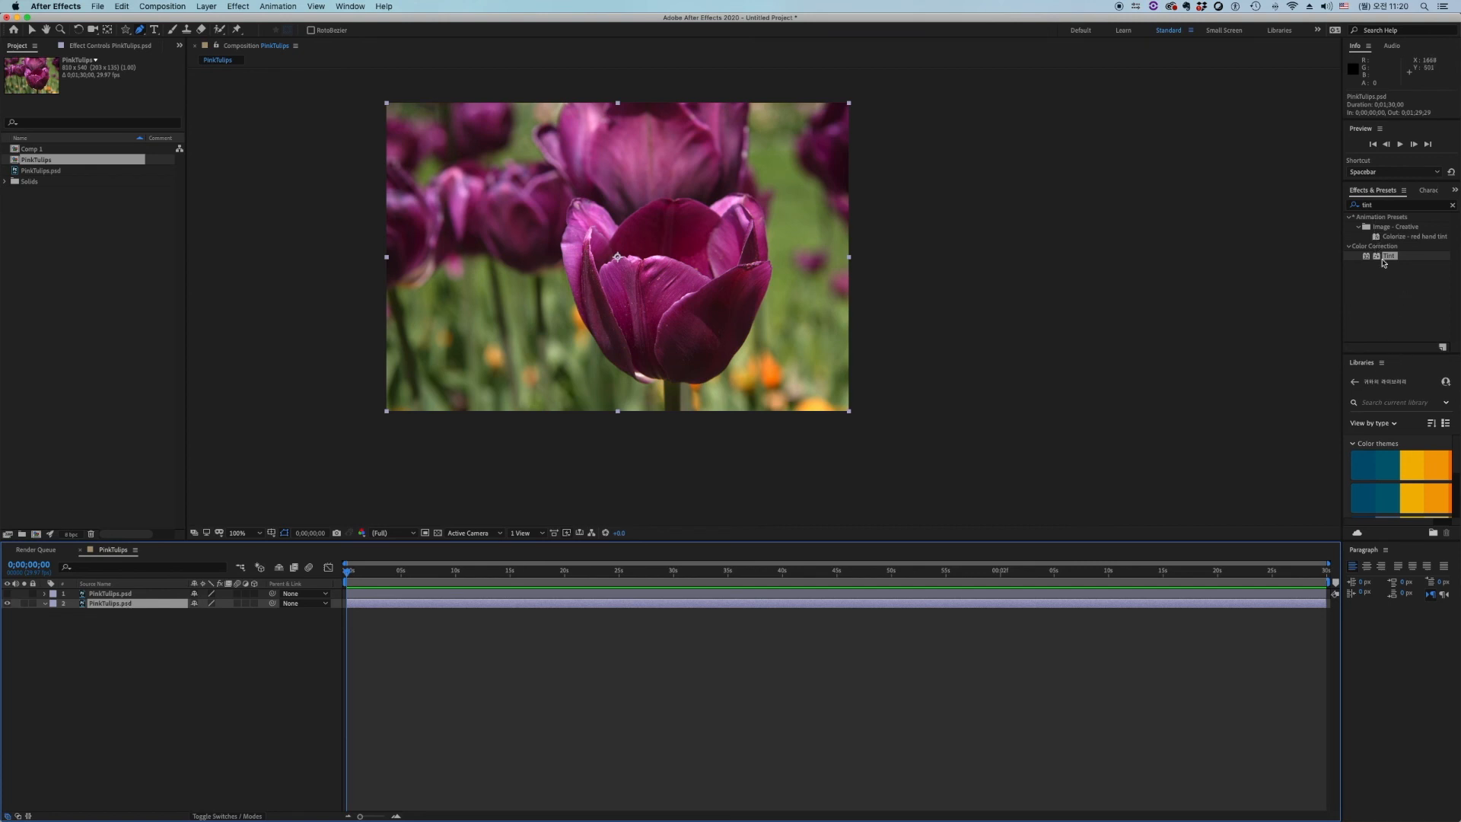
{"action": "left_click_drag", "start_coordinate": [1383, 262], "coordinate": [948, 602]}
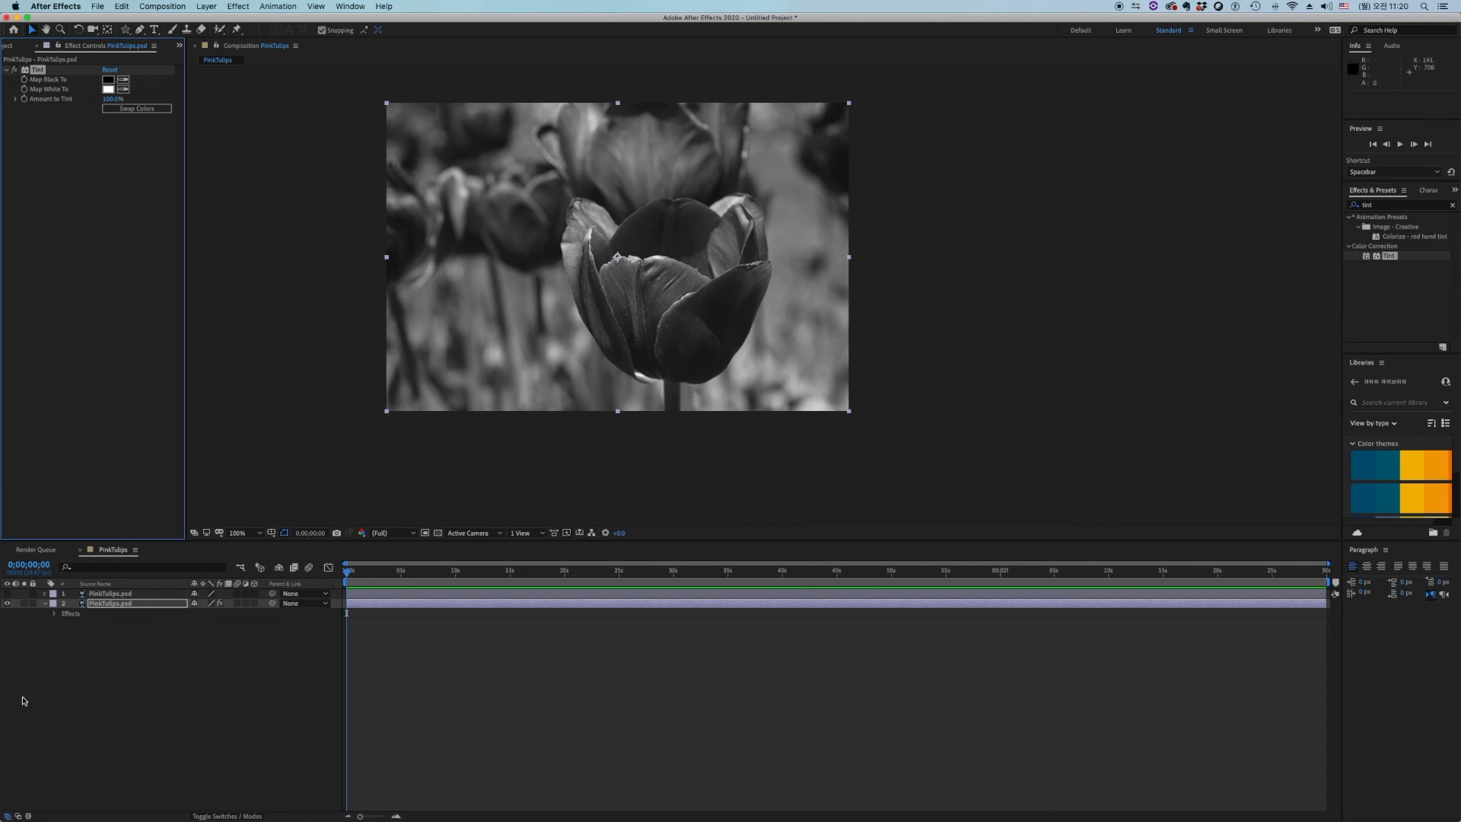
Show the hidden masked tulip layer again above the tinted background and select its mask to inspect the cut-out's outline.
{"action": "left_click", "coordinate": [8, 594]}
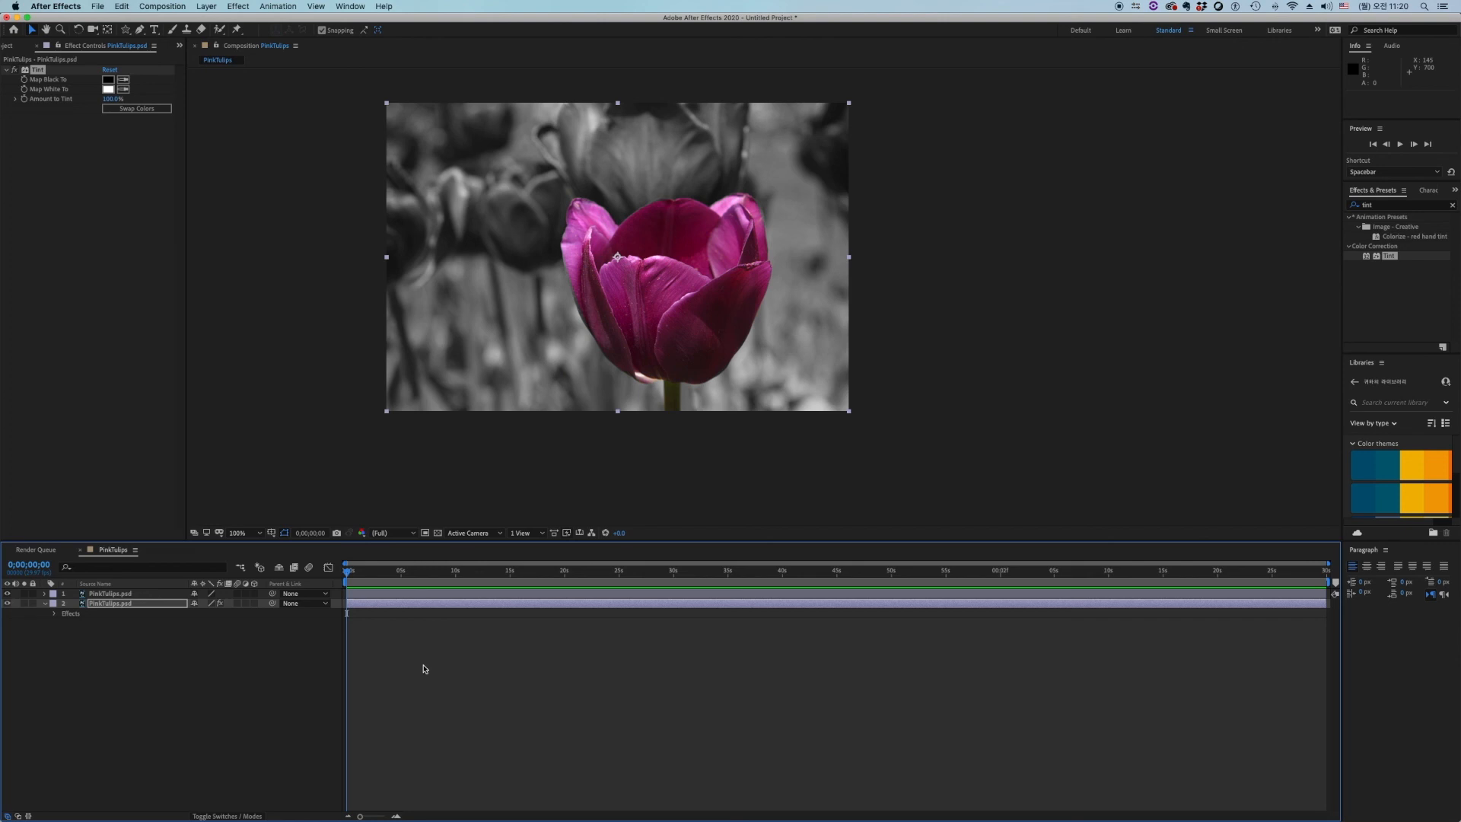
{"action": "left_click", "coordinate": [134, 615]}
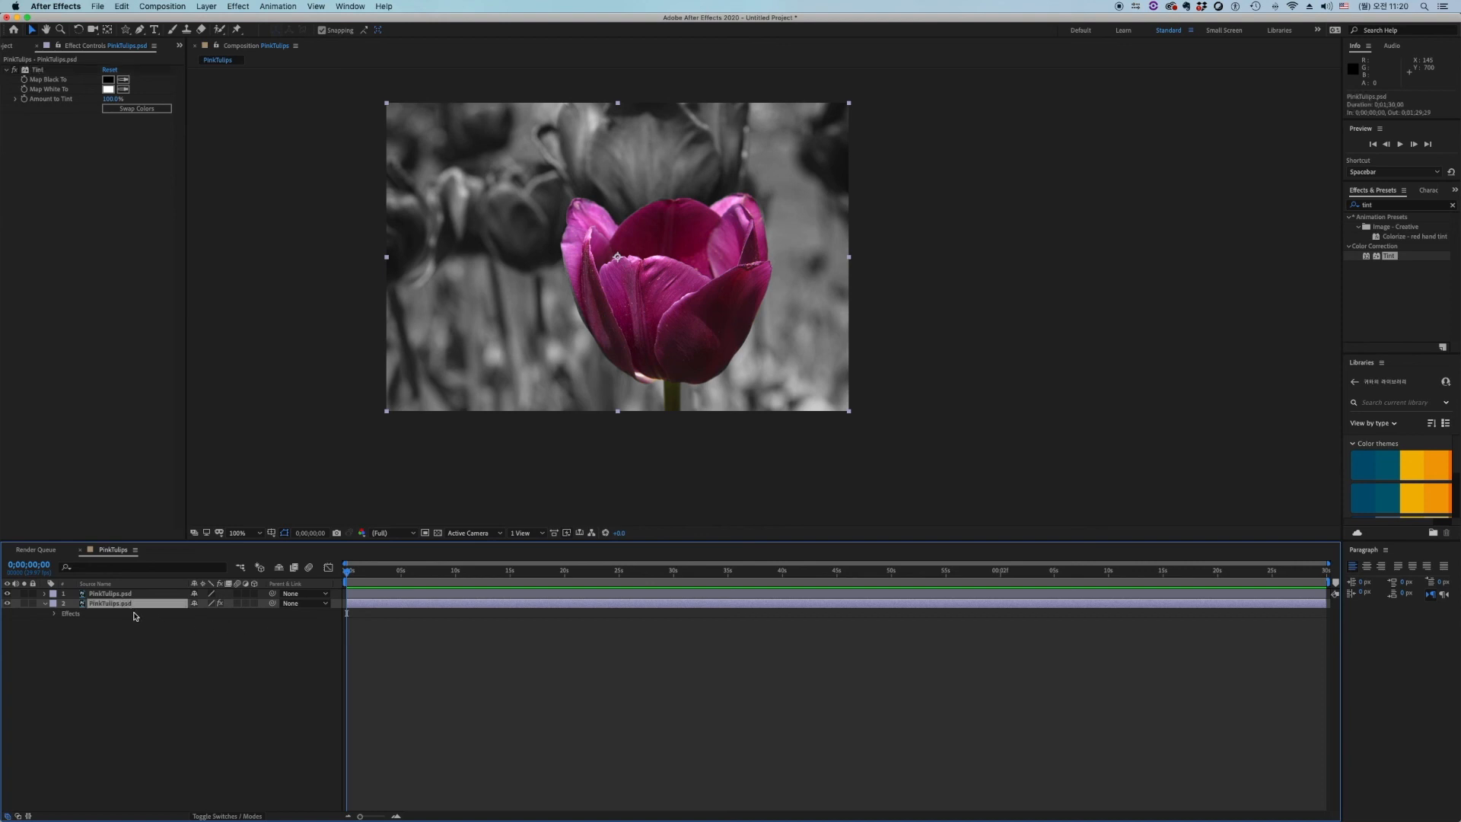
{"action": "left_click", "coordinate": [130, 594]}
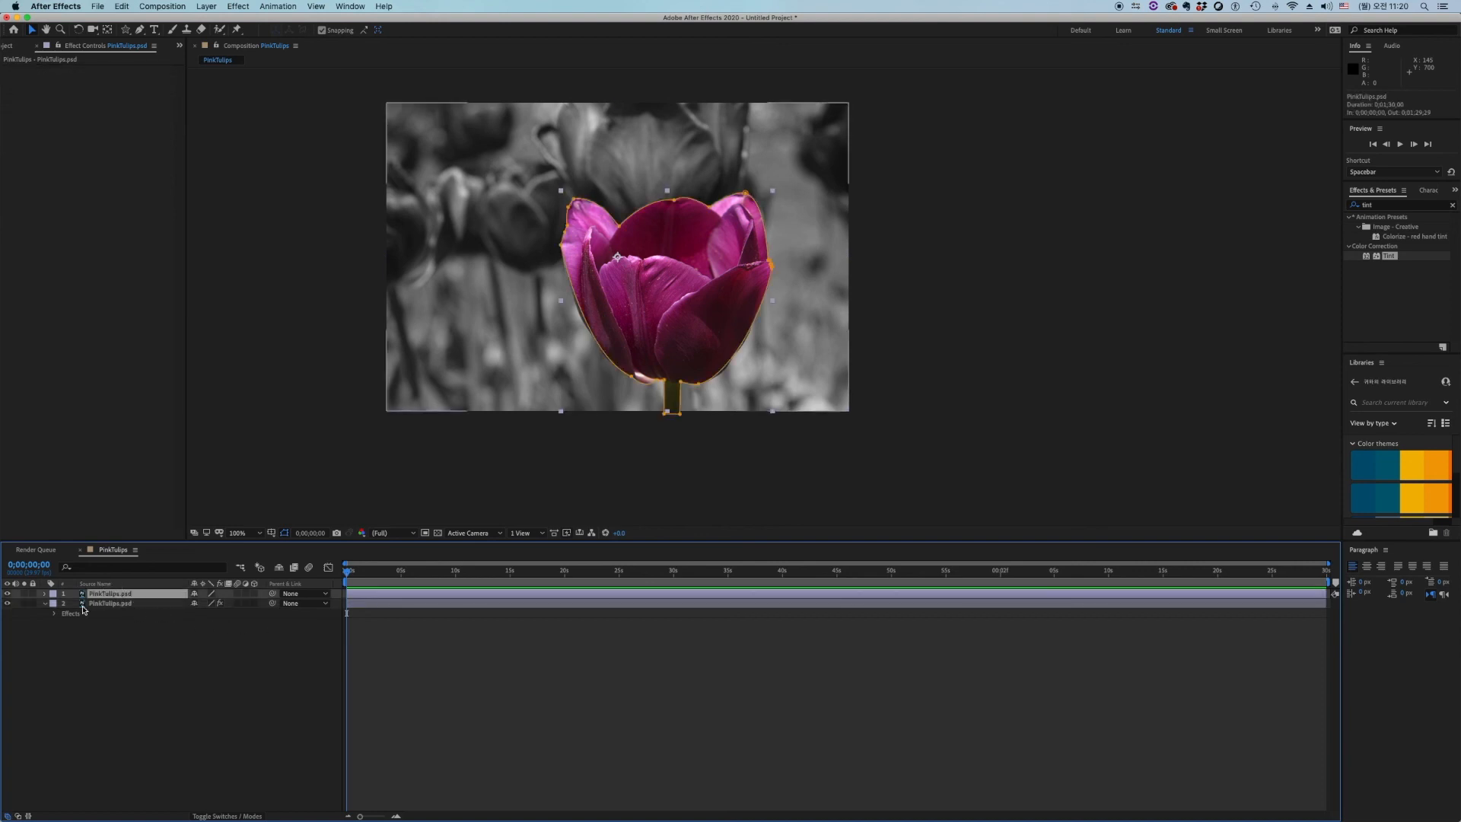
{"action": "left_click", "coordinate": [617, 226]}
{"action": "left_click_drag", "start_coordinate": [618, 226], "coordinate": [617, 229]}
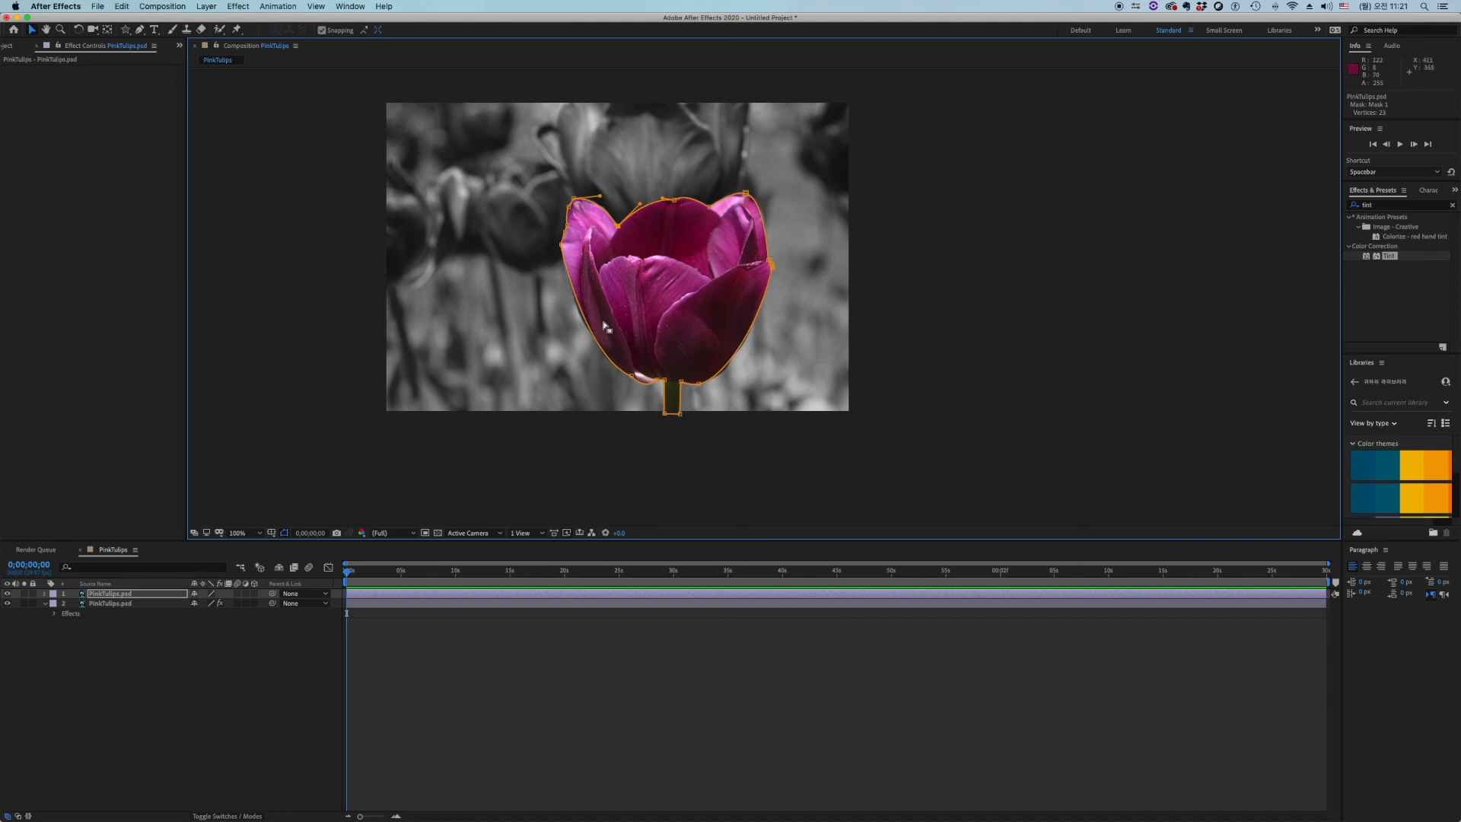
Replace the tinted PinkTulips.psd layer with a new dark blue solid placed beneath the masked tulip layer.
{"action": "left_click", "coordinate": [124, 604]}
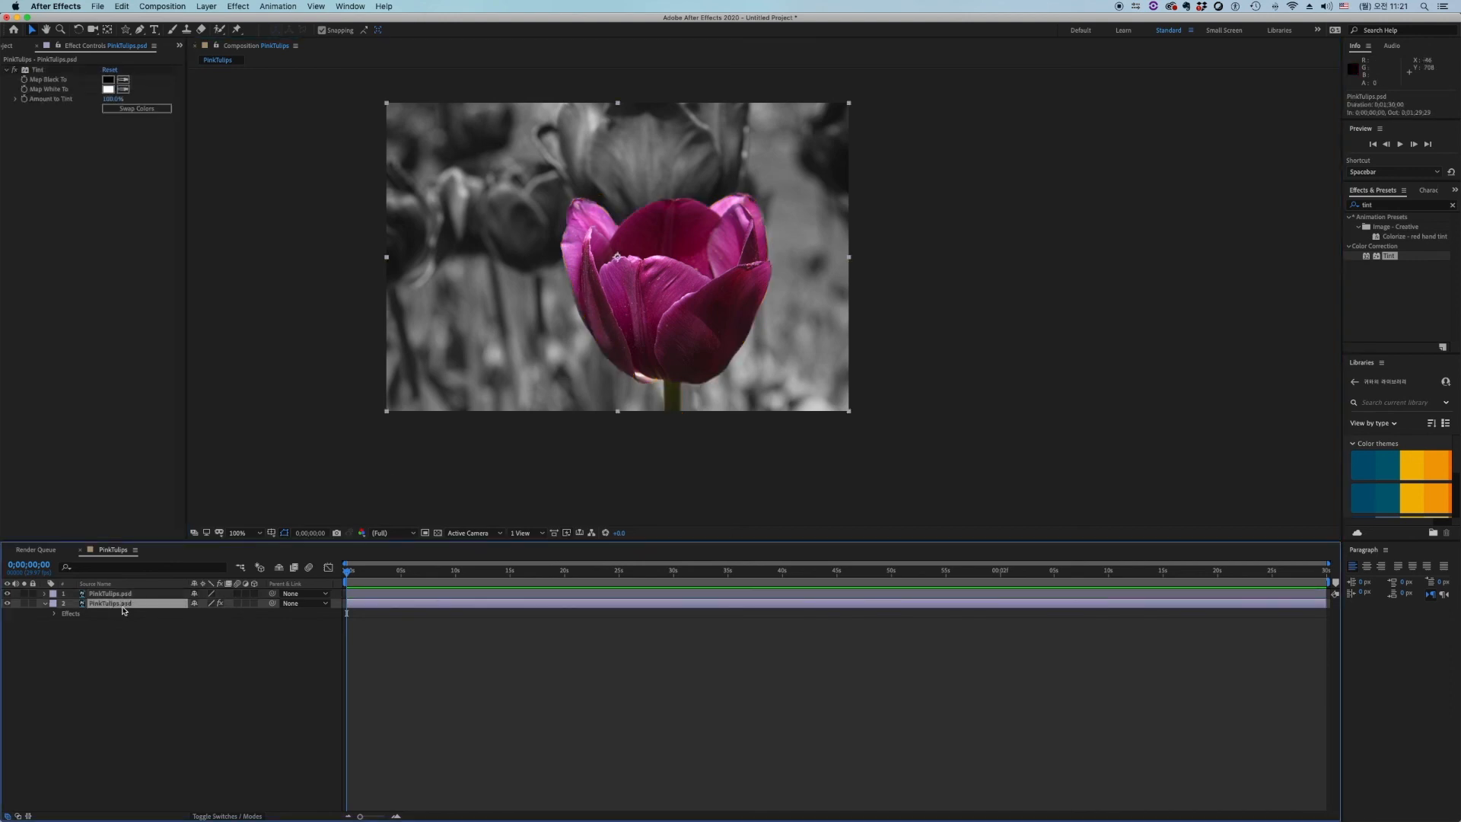
{"action": "key", "text": "Delete"}
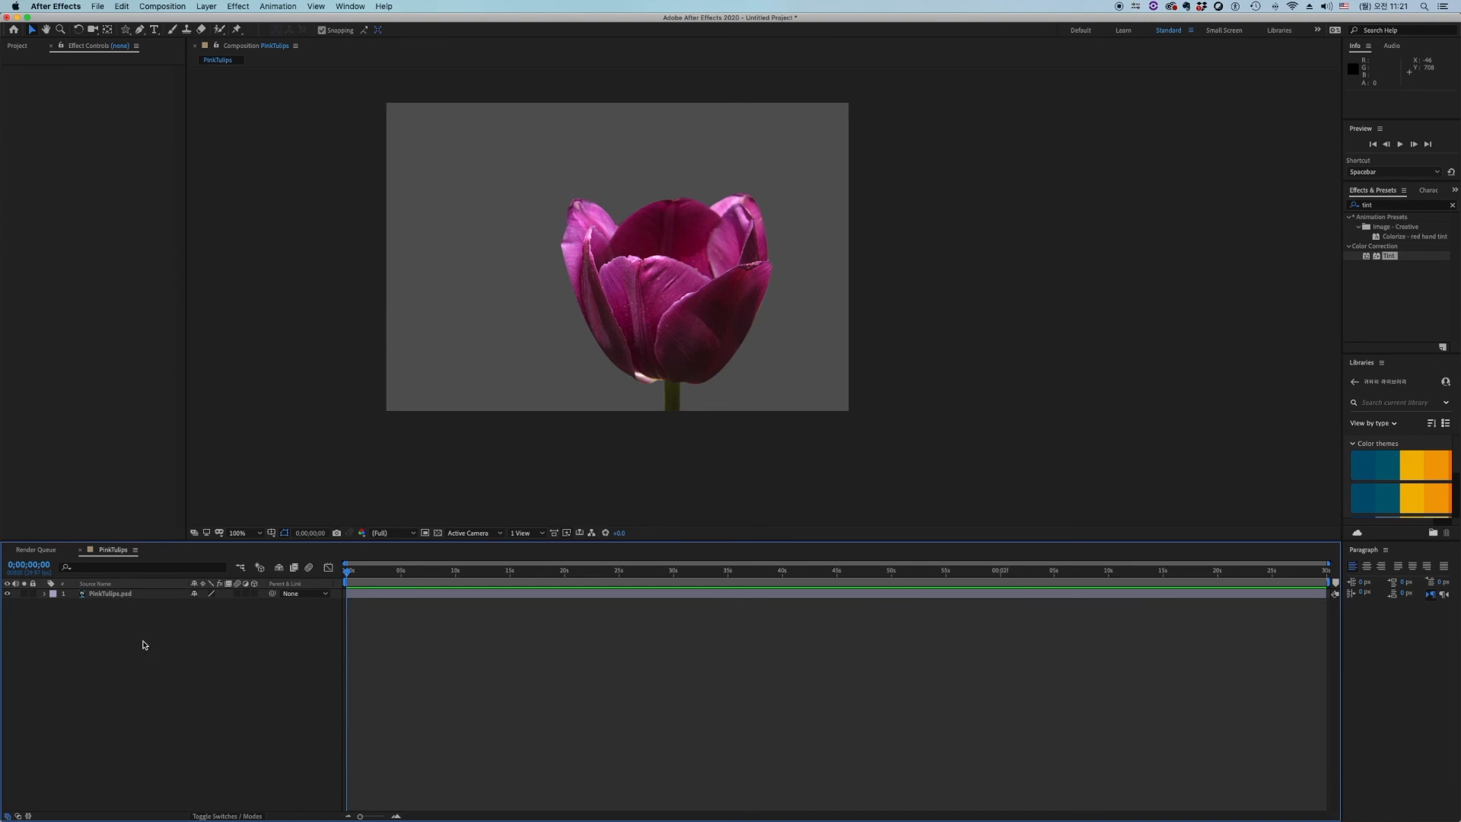
{"action": "right_click", "coordinate": [131, 630]}
{"action": "mouse_move", "coordinate": [153, 641]}
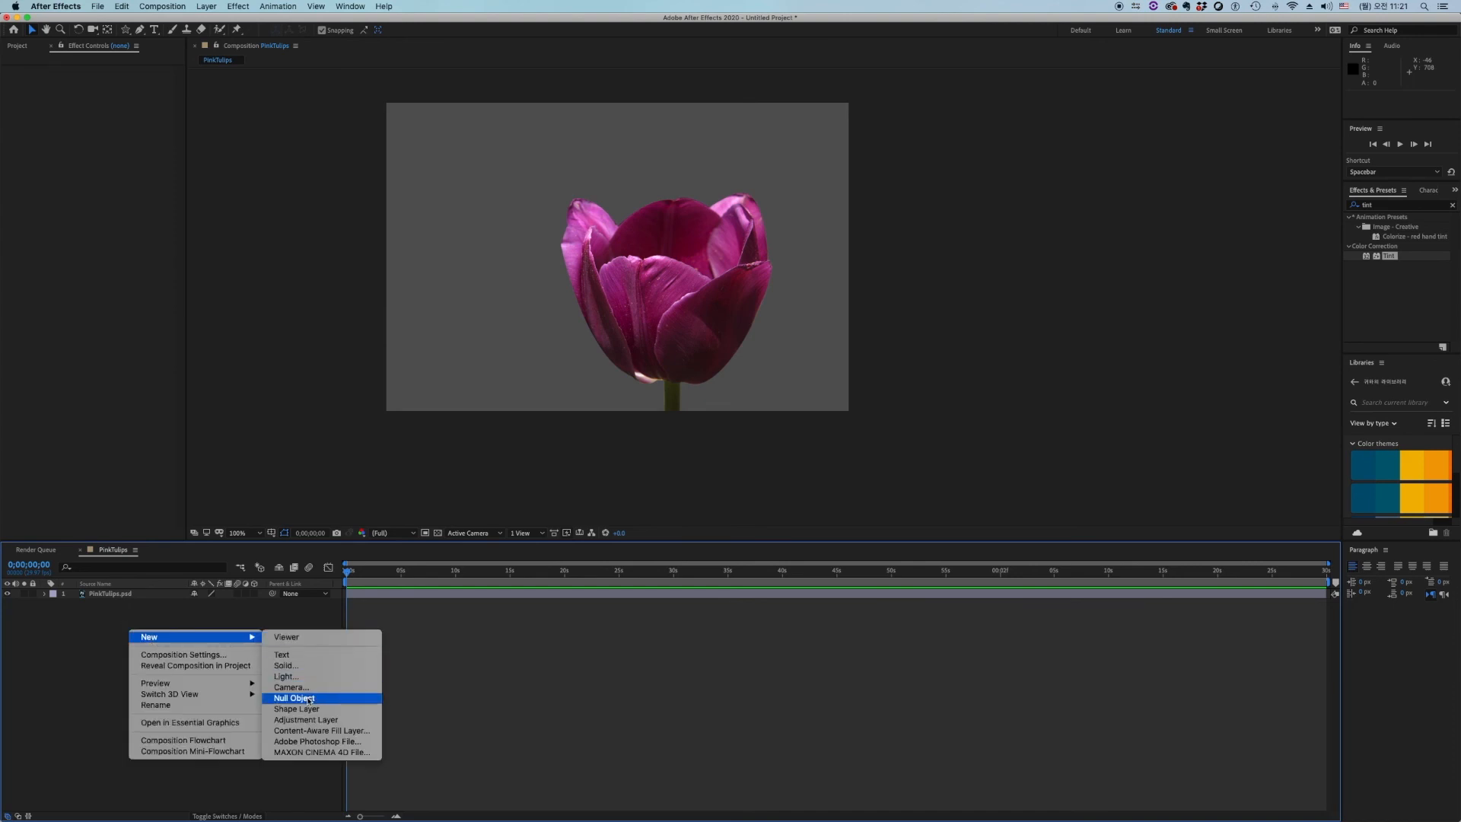
{"action": "left_click", "coordinate": [303, 666]}
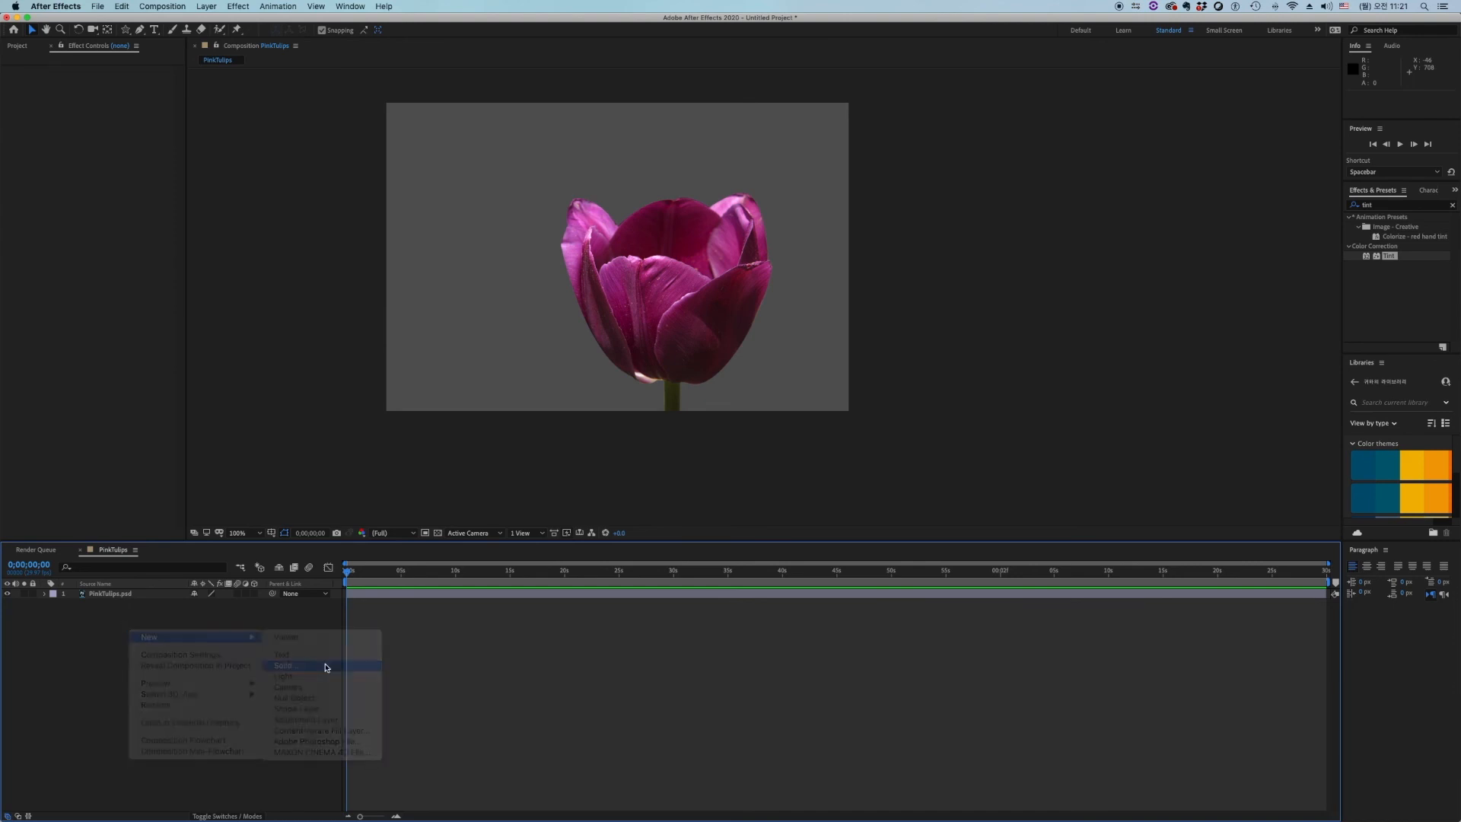
{"action": "left_click", "coordinate": [496, 339]}
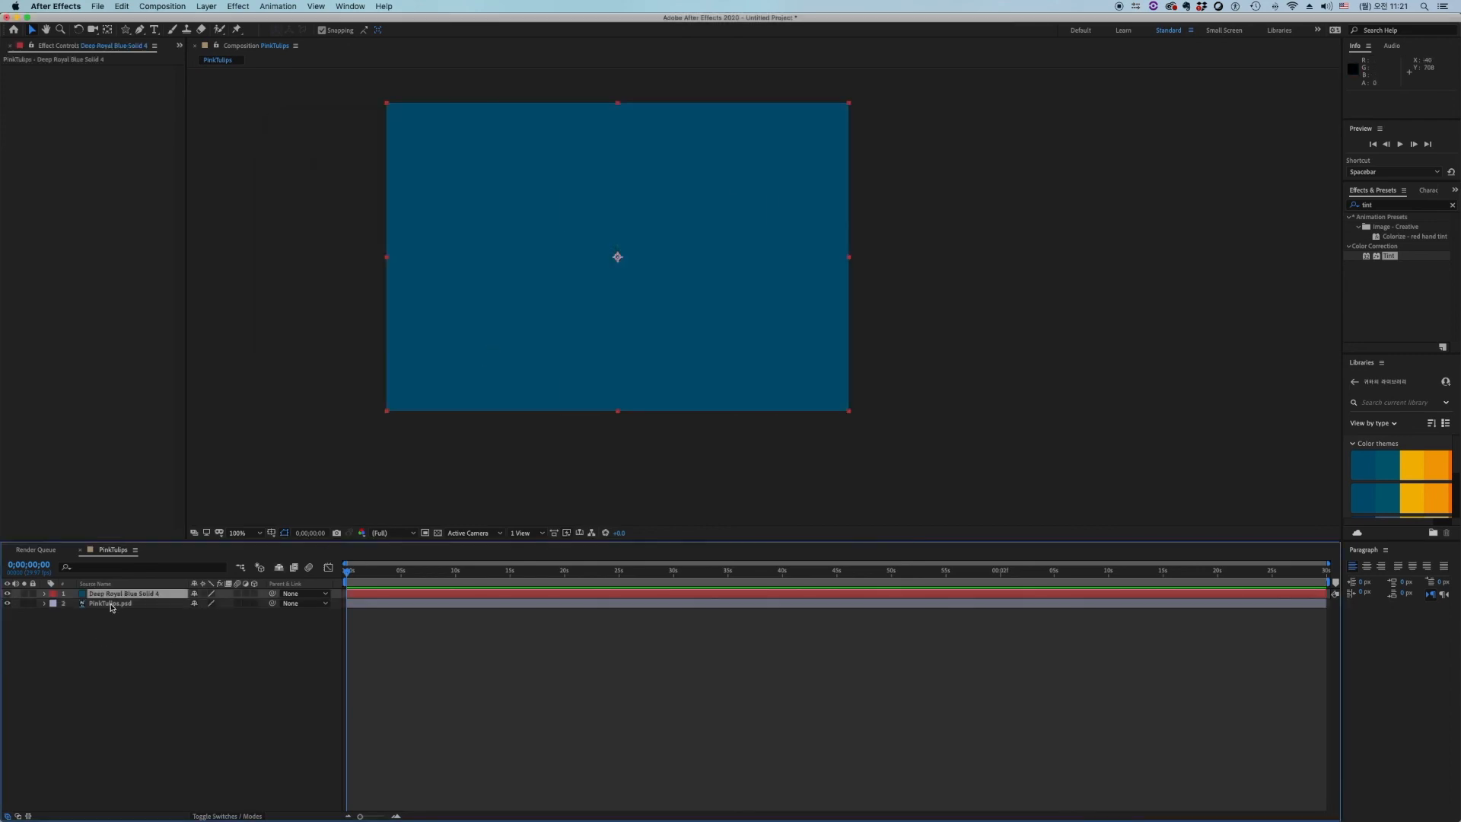
{"action": "left_click_drag", "start_coordinate": [114, 594], "coordinate": [124, 628]}
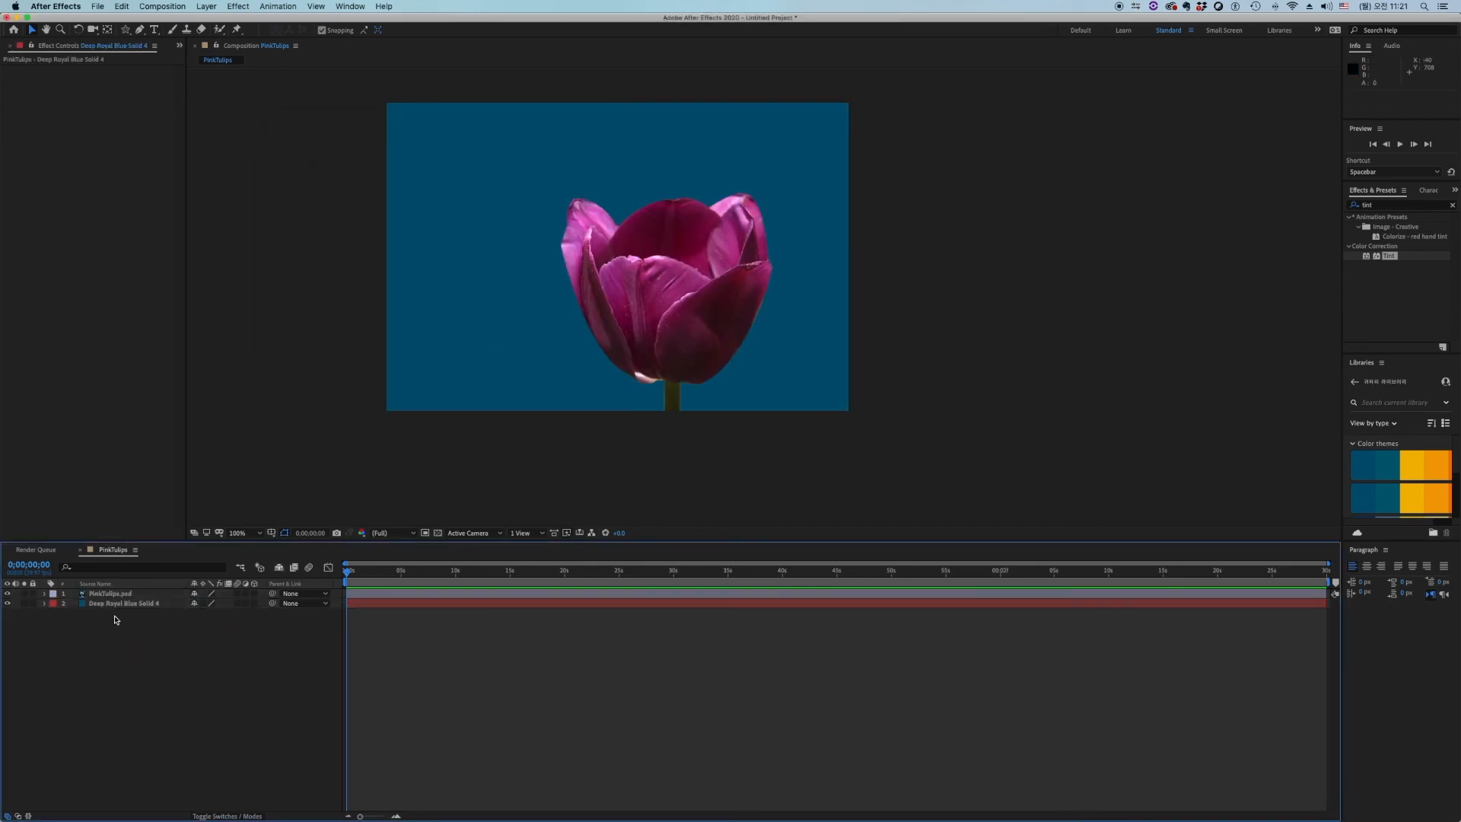
Change the background solid's colour to dark green 0A7224 in its Solid Settings.
{"action": "left_click", "coordinate": [113, 603]}
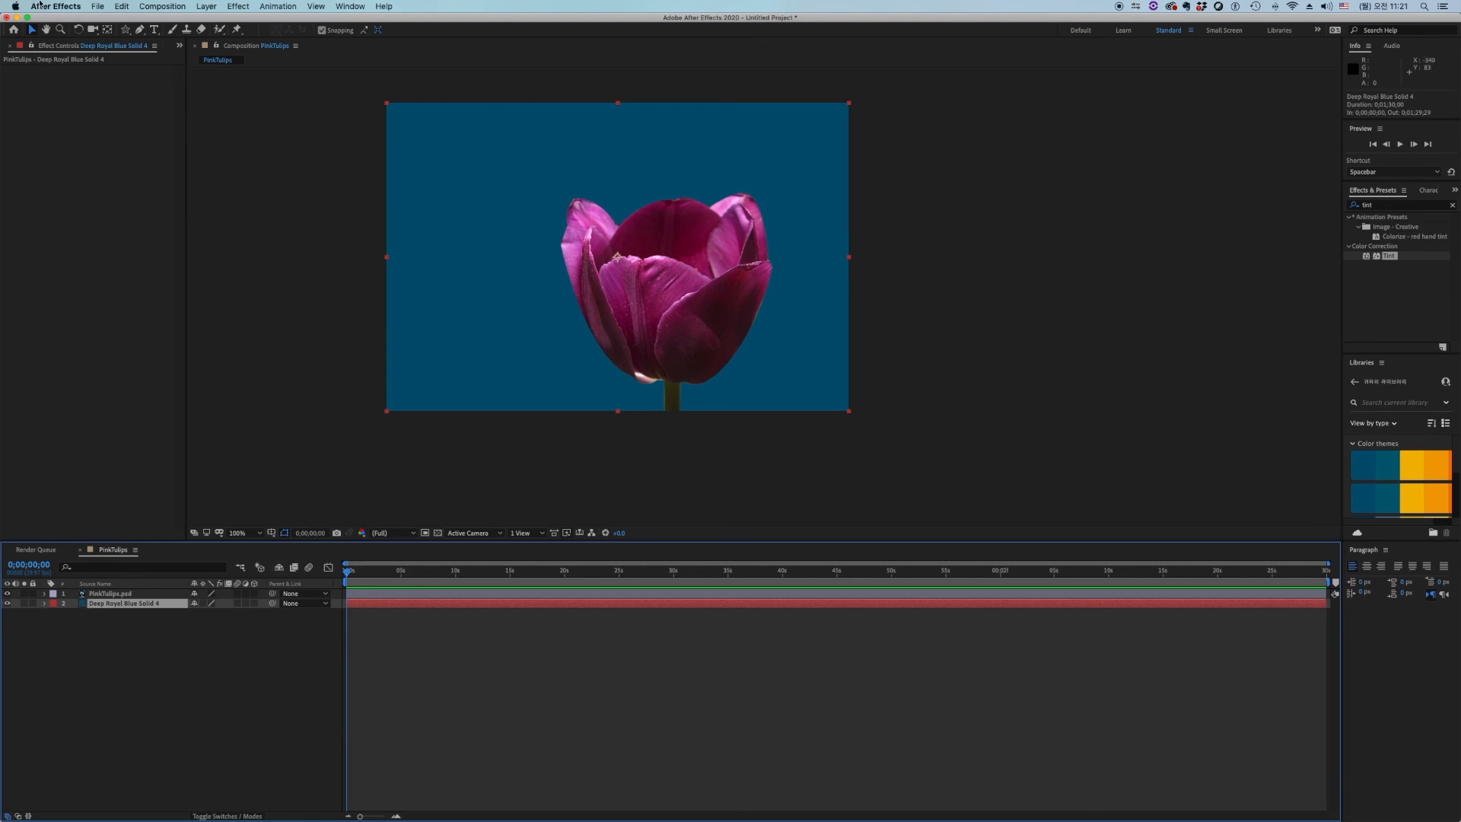
{"action": "left_click", "coordinate": [157, 7]}
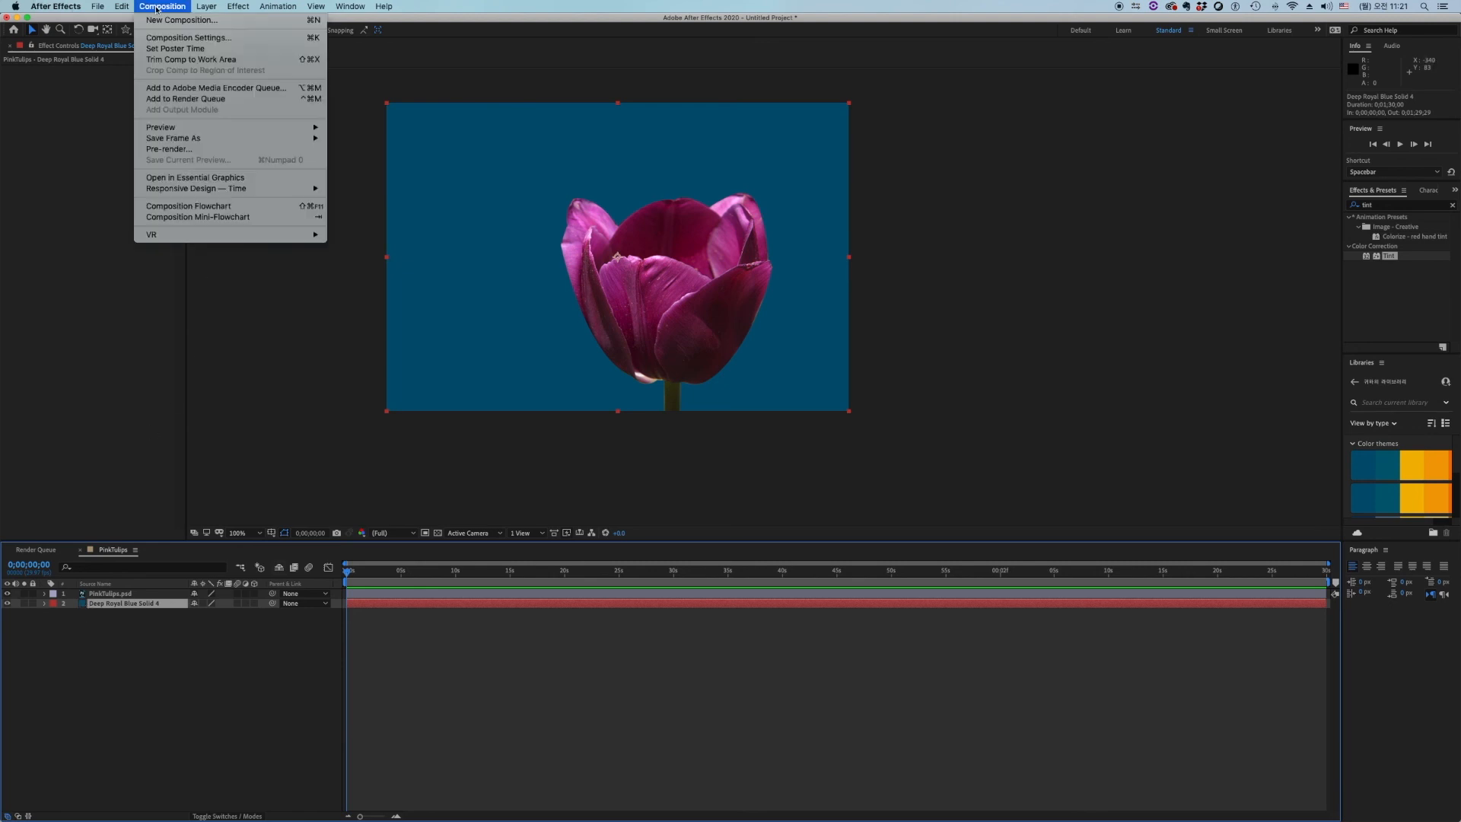
{"action": "left_click", "coordinate": [207, 31]}
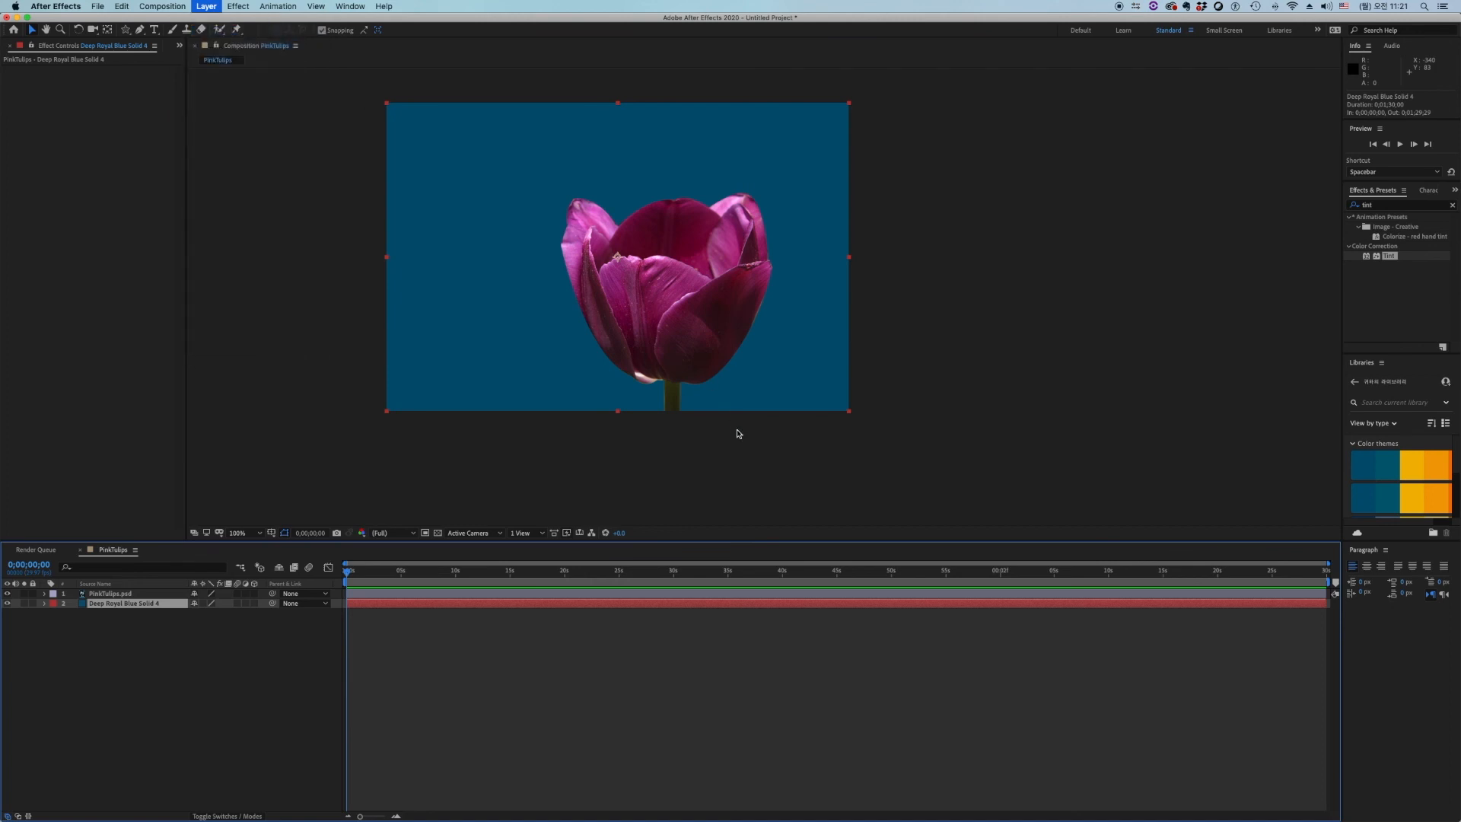
{"action": "left_click", "coordinate": [530, 353]}
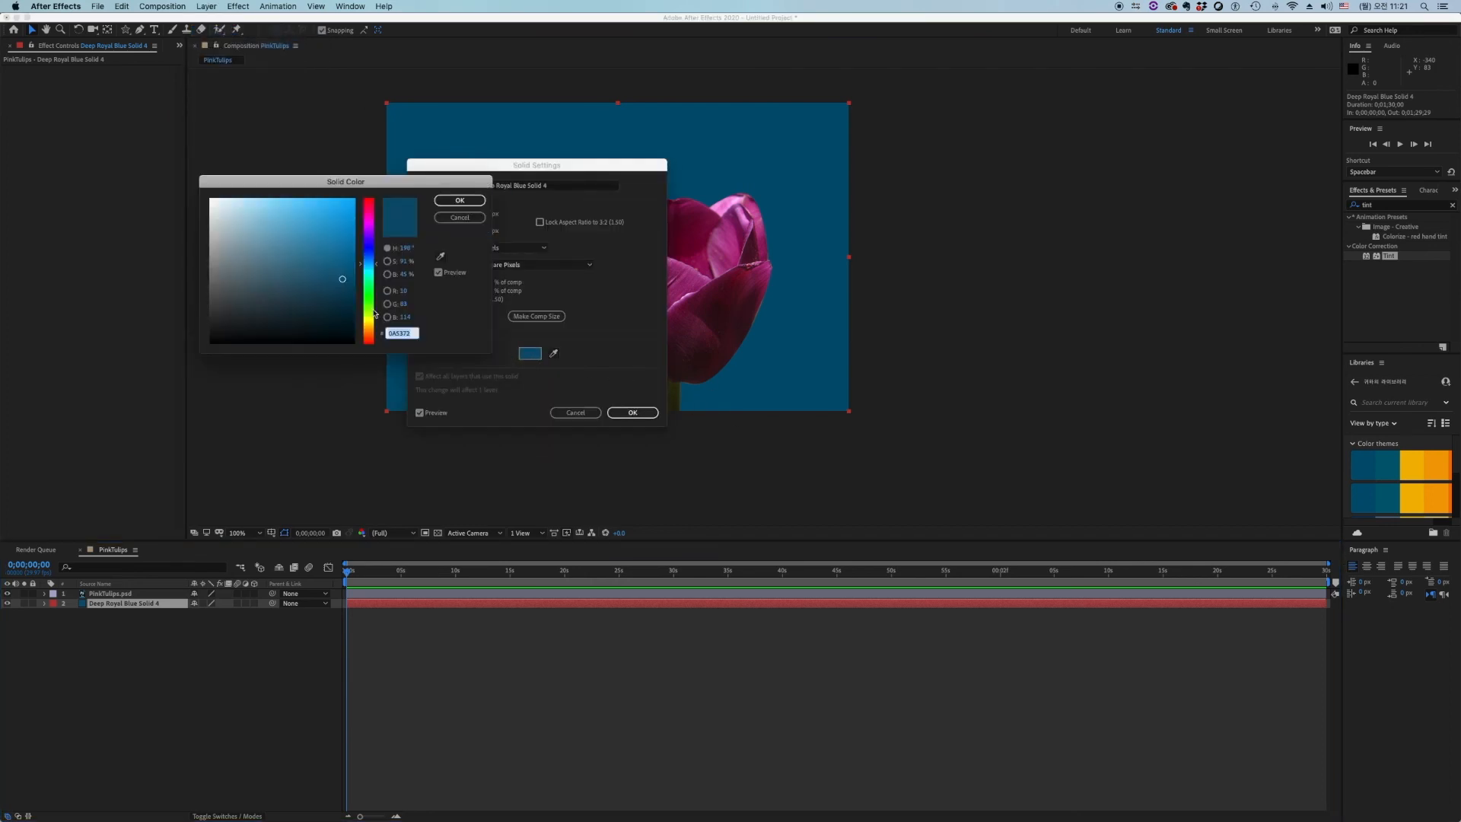
{"action": "left_click_drag", "start_coordinate": [370, 323], "coordinate": [371, 289]}
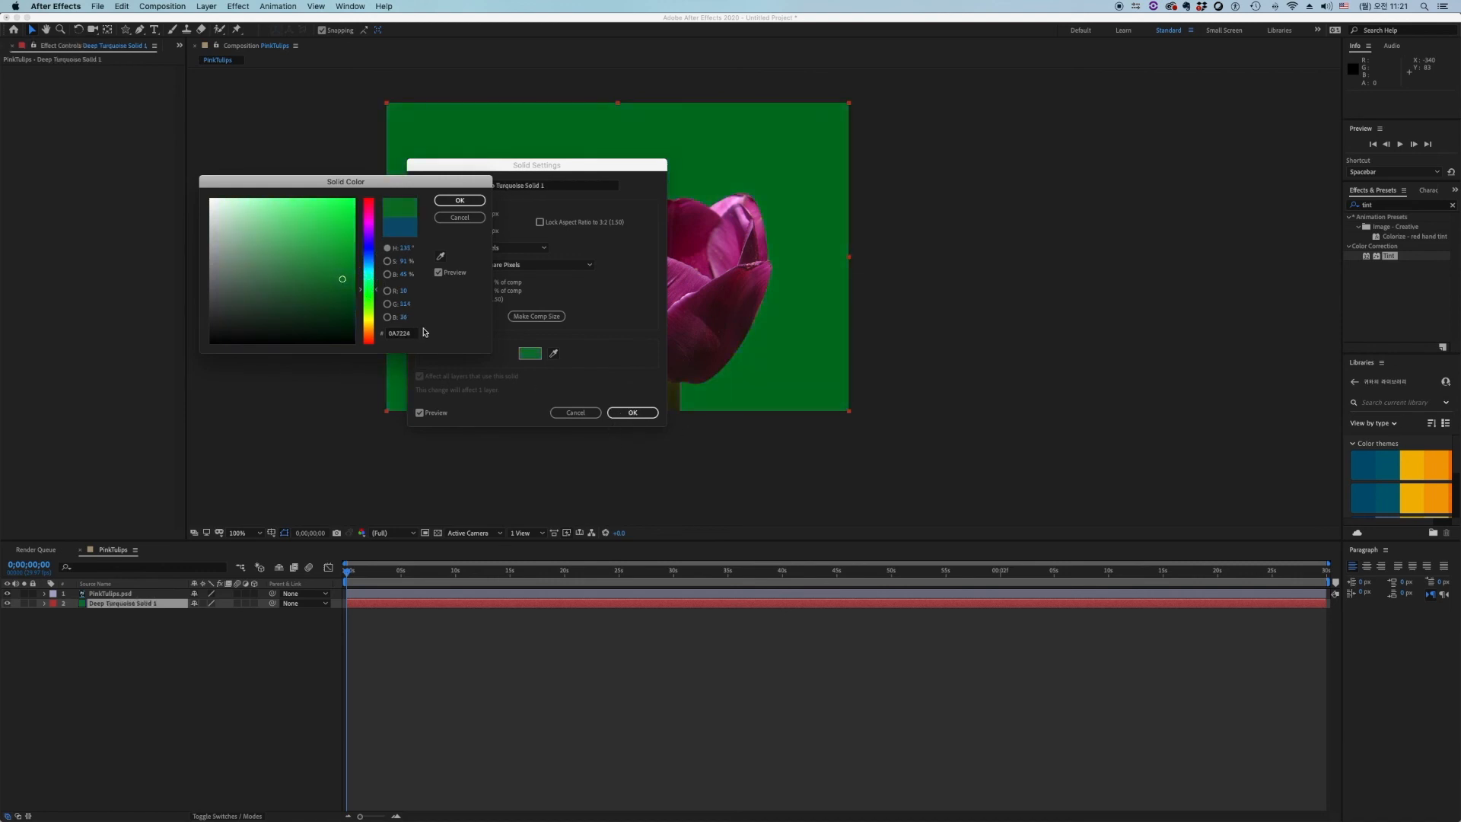
{"action": "left_click", "coordinate": [461, 201]}
{"action": "left_click", "coordinate": [632, 412]}
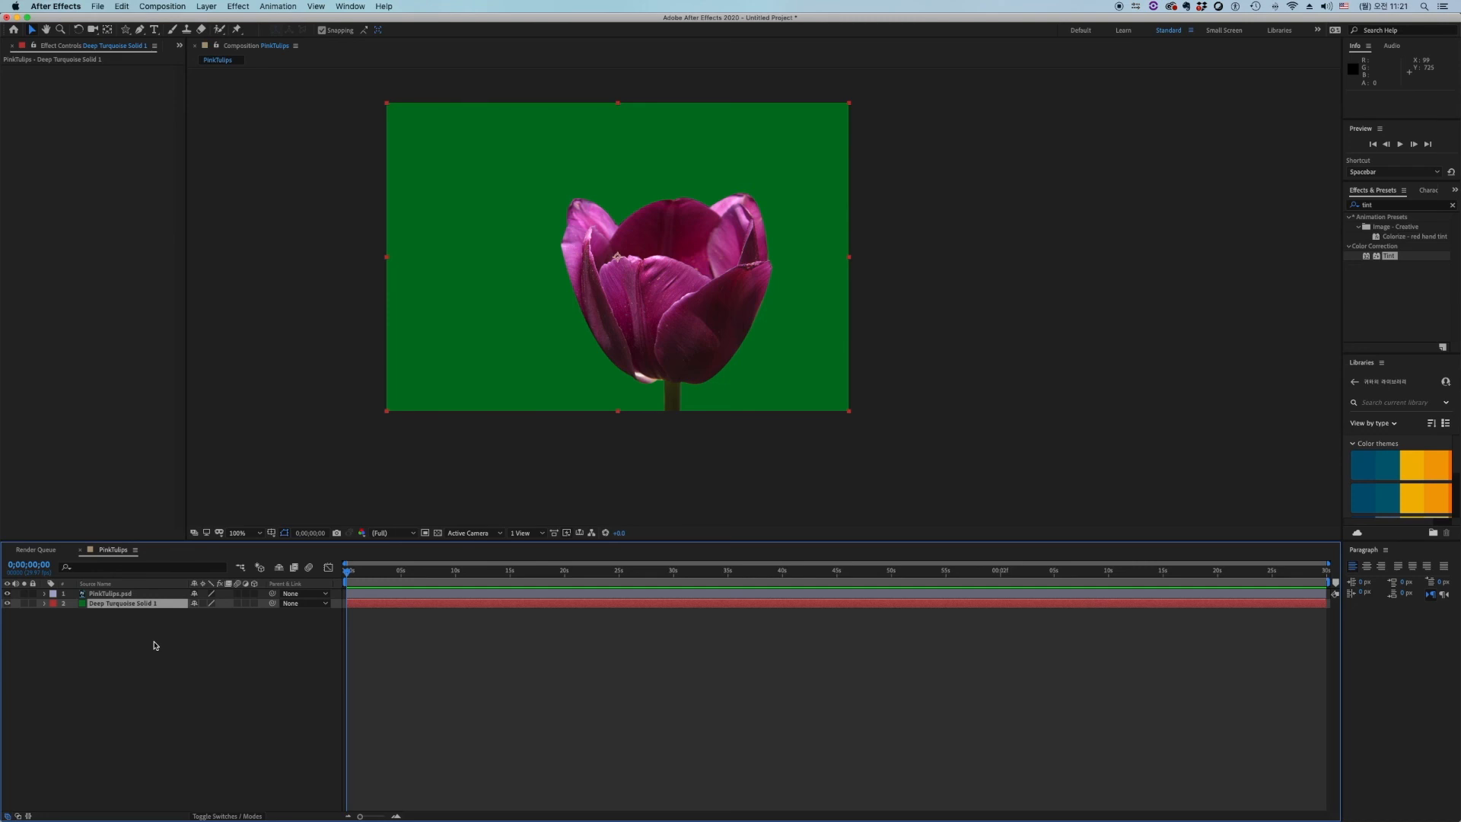
{"action": "left_click", "coordinate": [119, 594]}
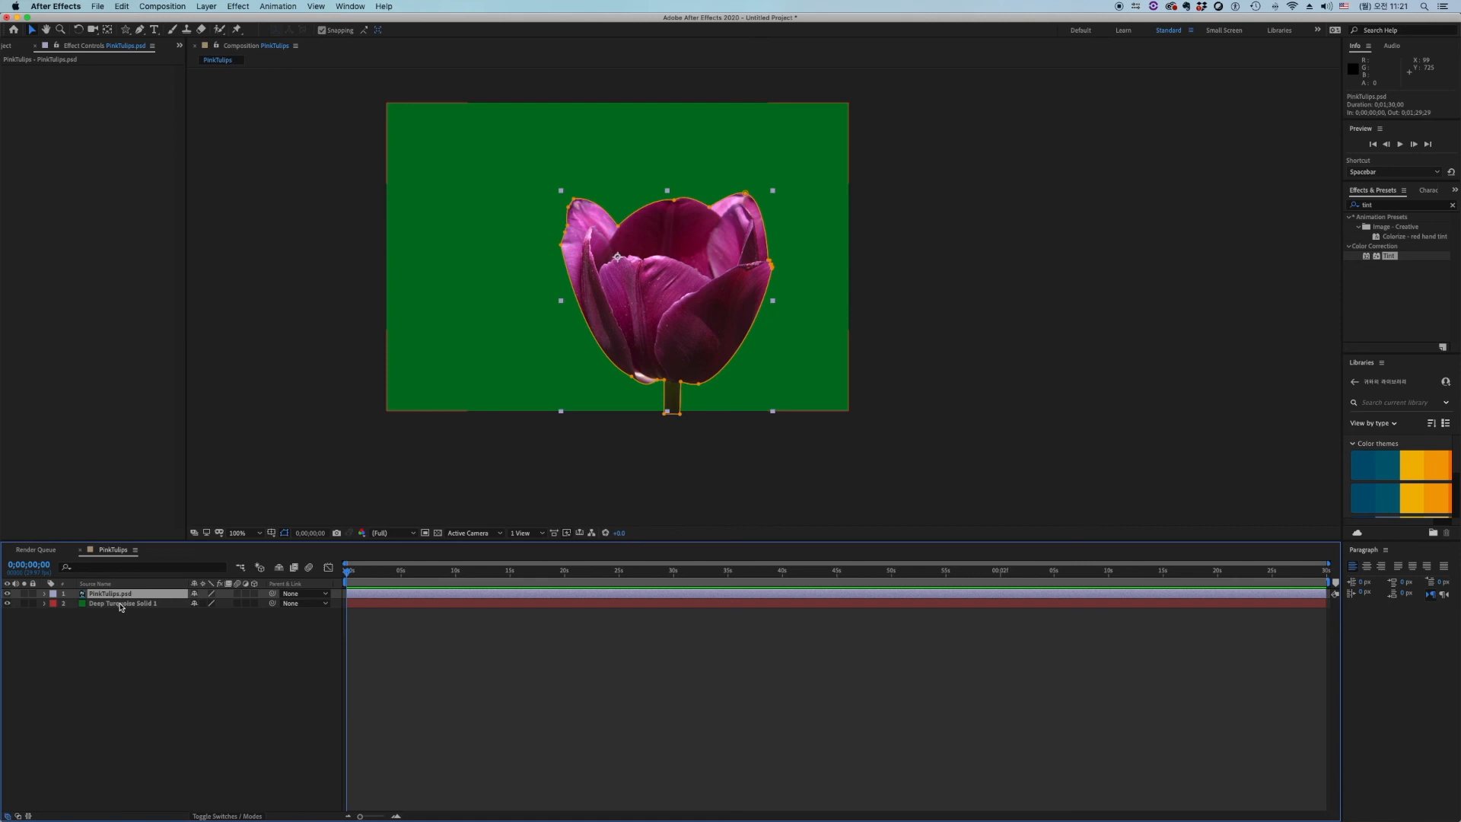
{"action": "left_click", "coordinate": [121, 604]}
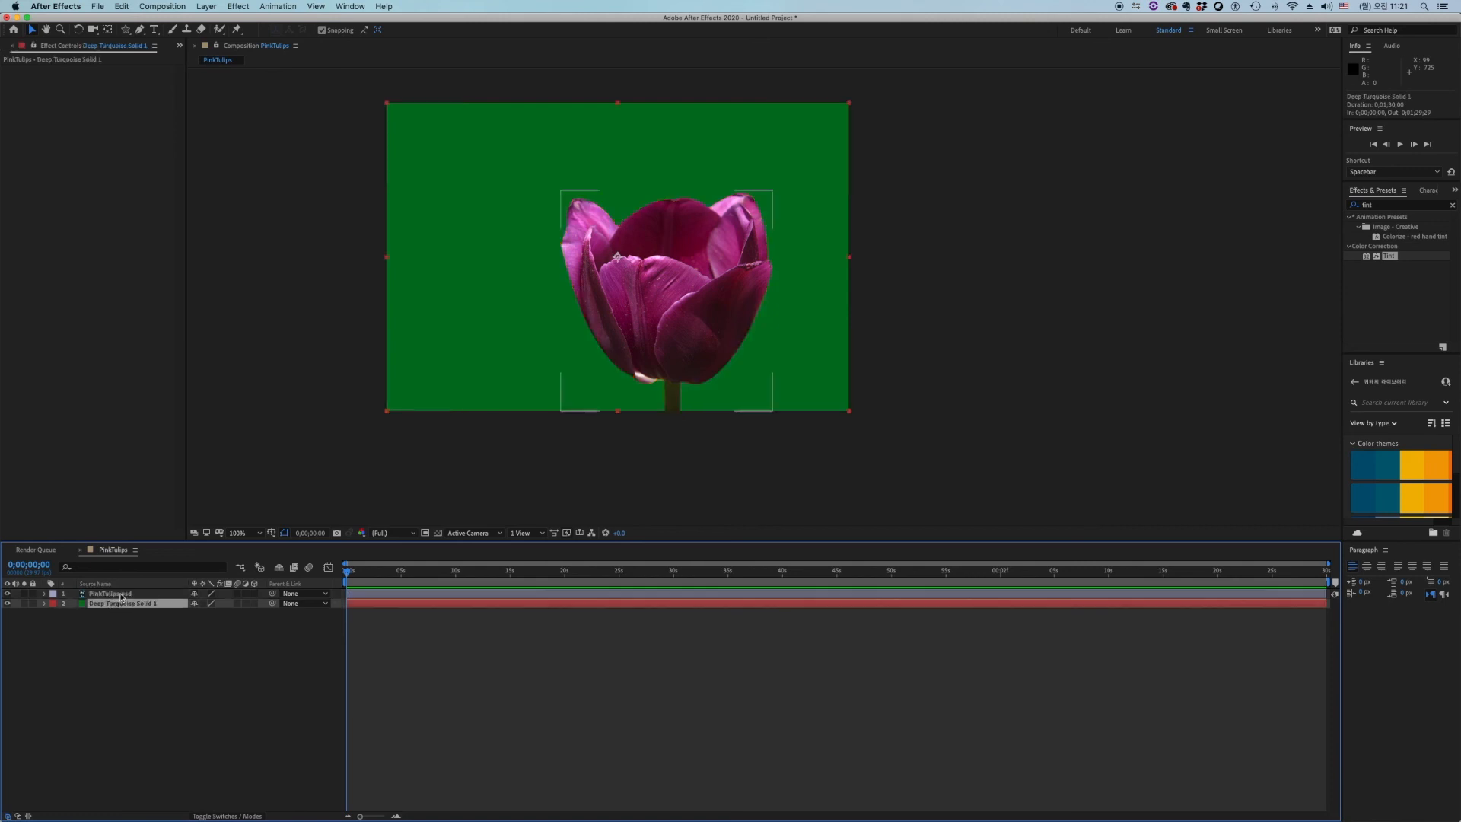
{"action": "left_click", "coordinate": [118, 595]}
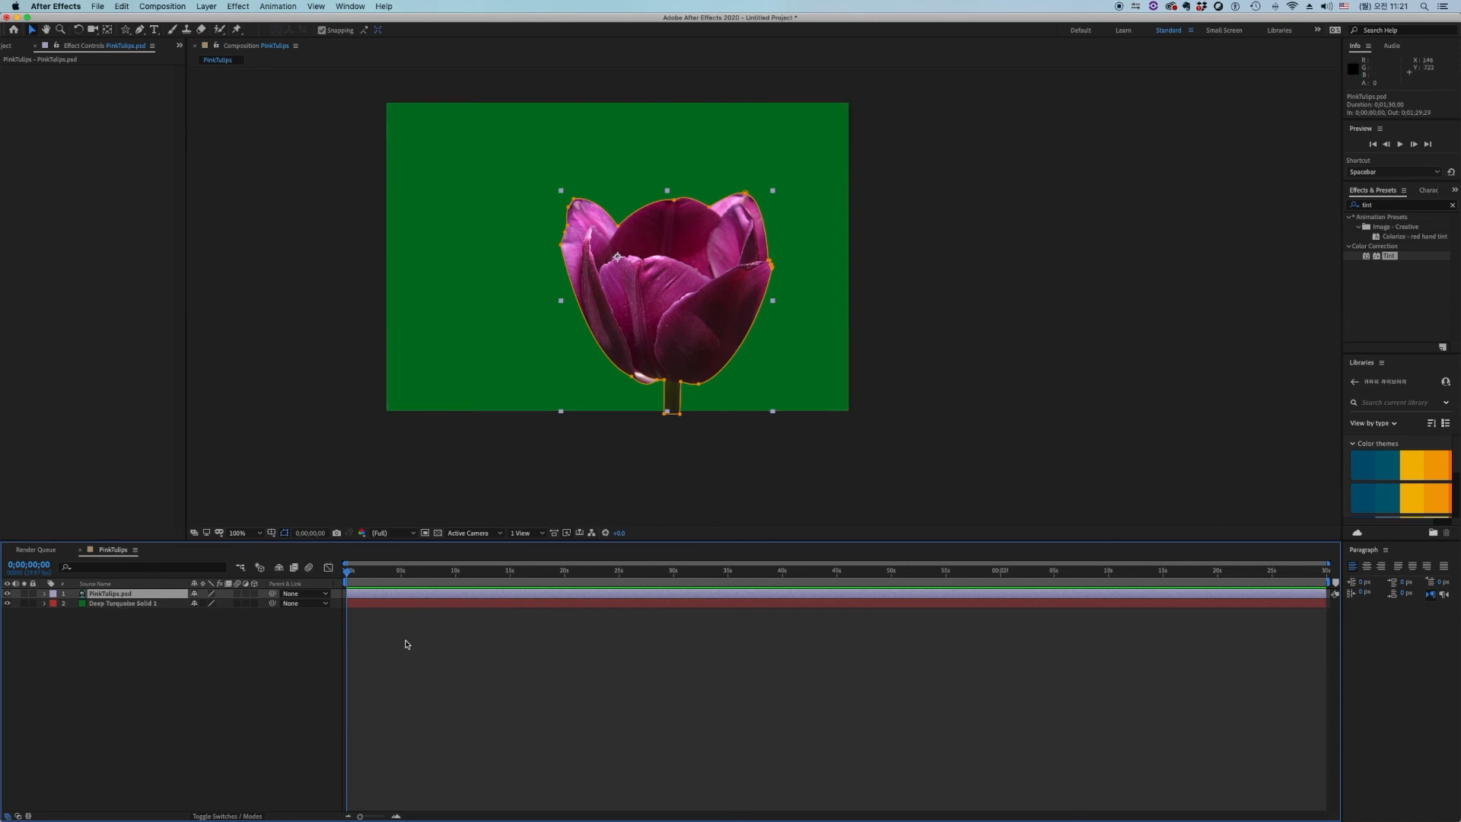
{"action": "left_click", "coordinate": [125, 604]}
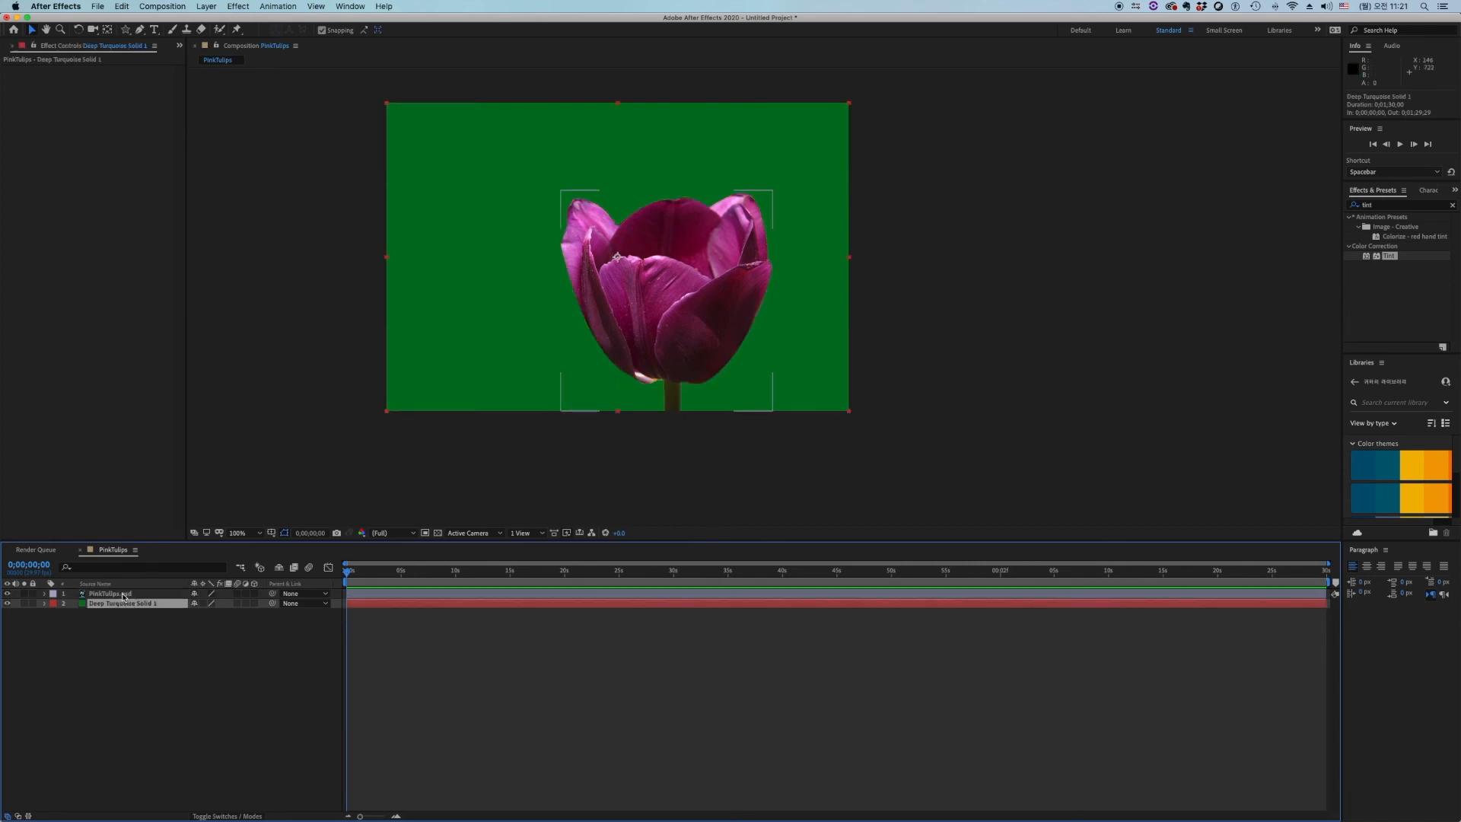
{"action": "left_click", "coordinate": [123, 594]}
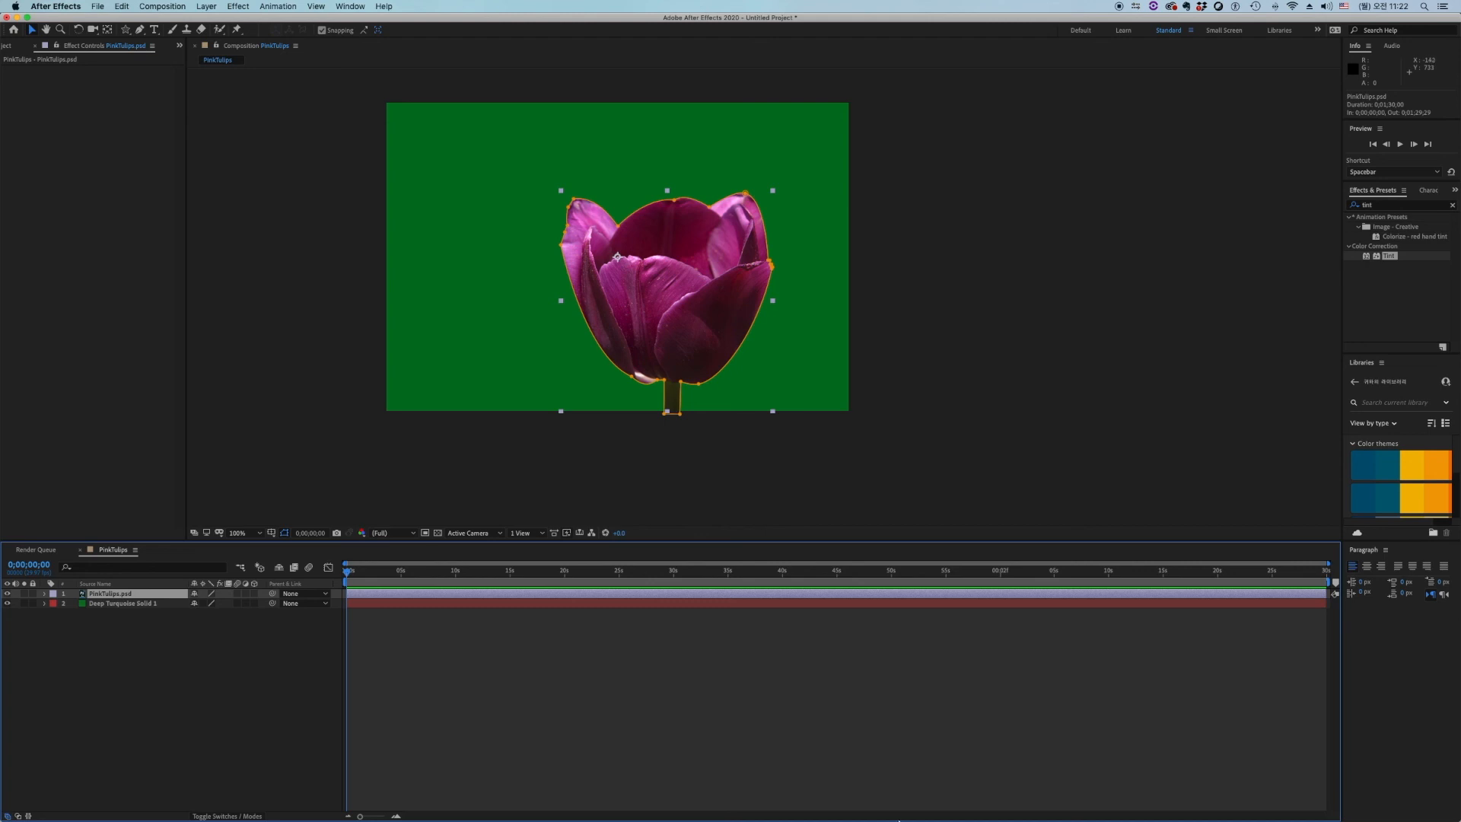
{"action": "mouse_move", "coordinate": [1069, 810]}
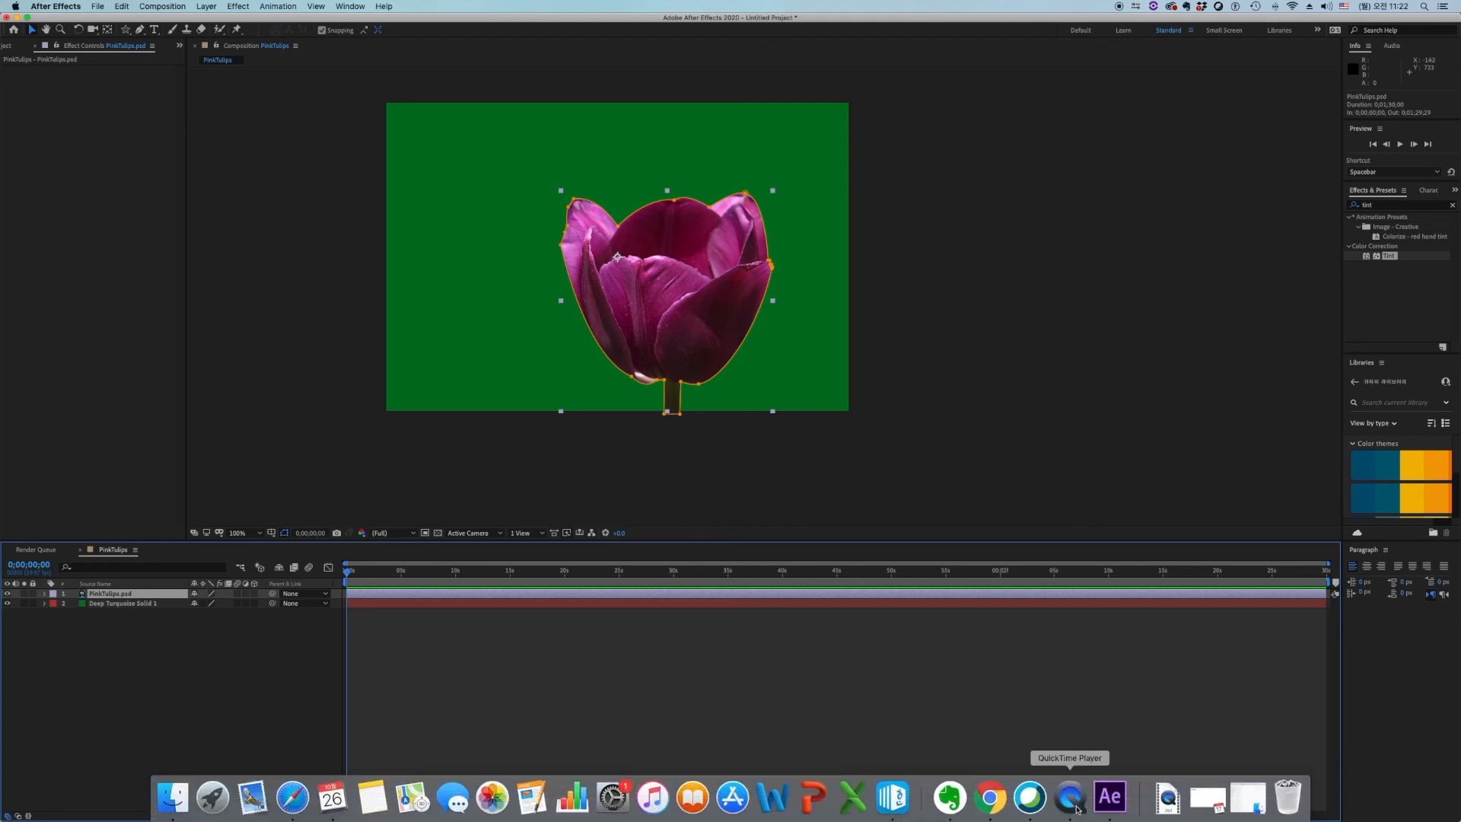